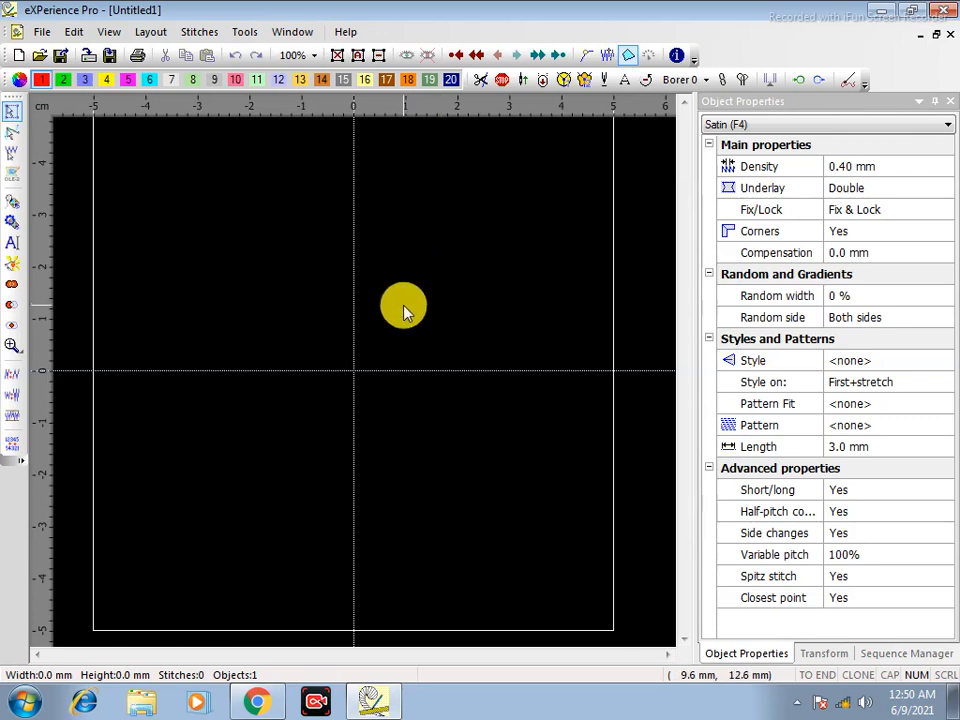
Digitize a C-shaped Satin column about 18.1 mm wide and 15 mm high, placing paired inner and outer points beside the origin
{"action": "left_click", "coordinate": [755, 126]}
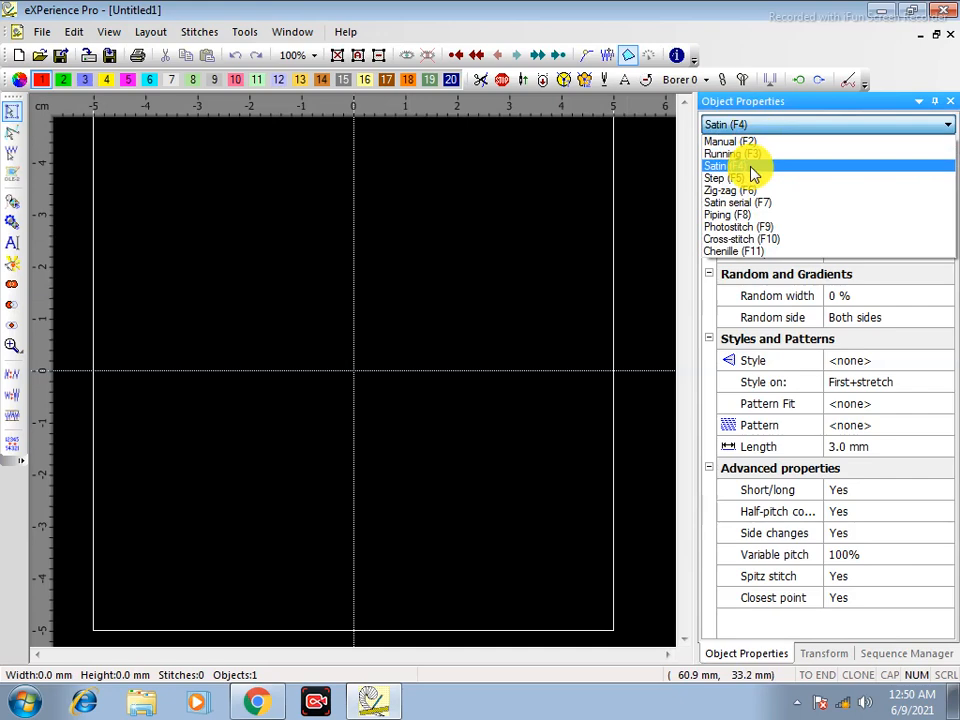
{"action": "left_click", "coordinate": [755, 174]}
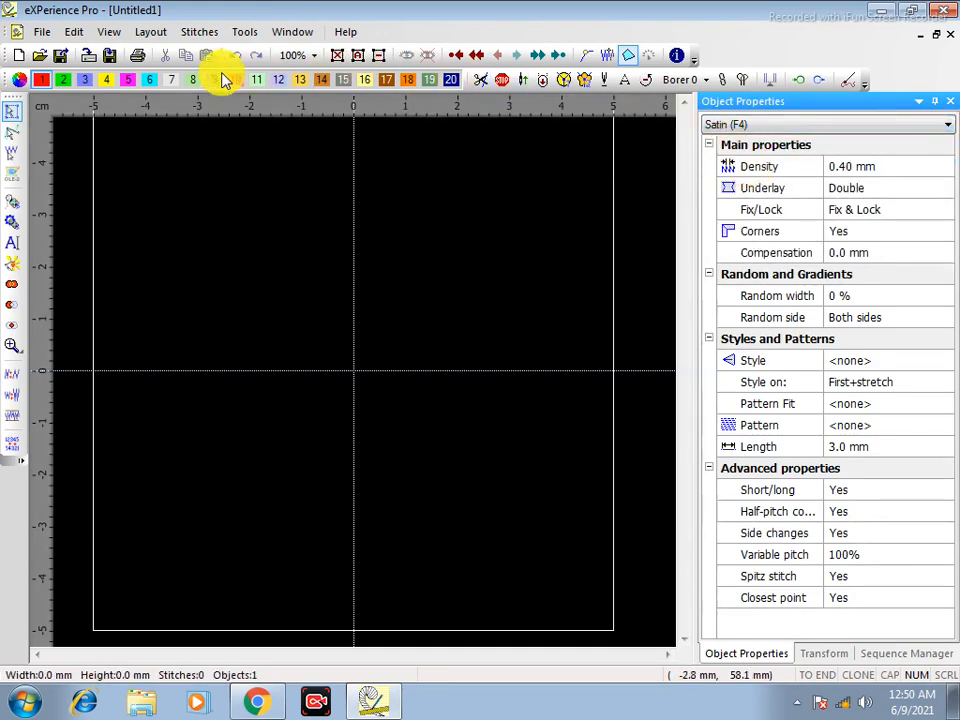
{"action": "left_click", "coordinate": [12, 206]}
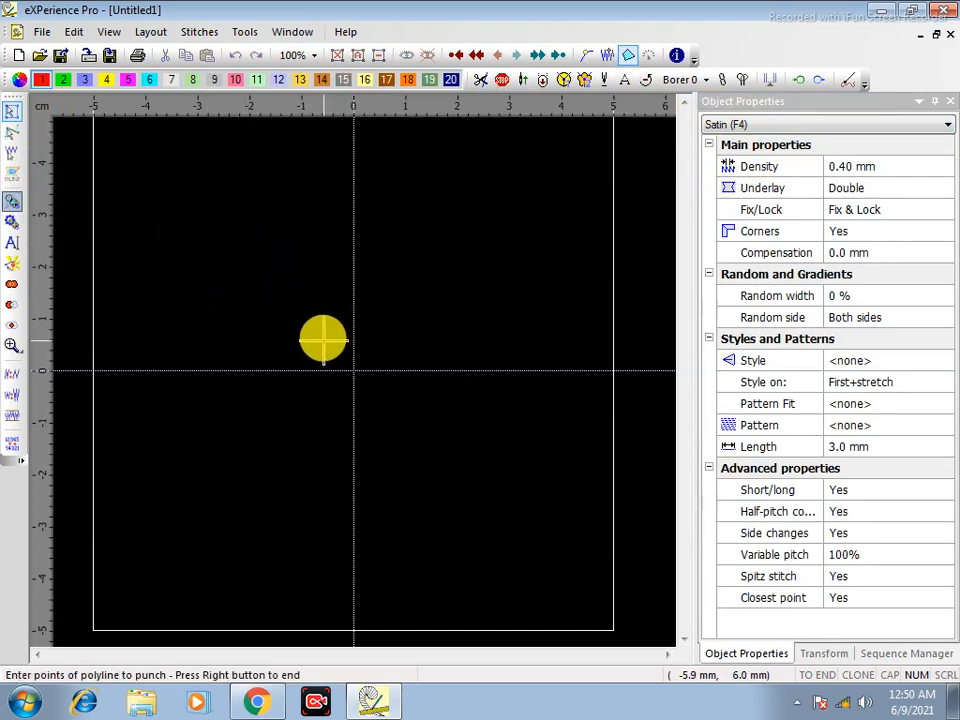
{"action": "scroll", "coordinate": [300, 322], "scroll_direction": "up", "scroll_amount": 2}
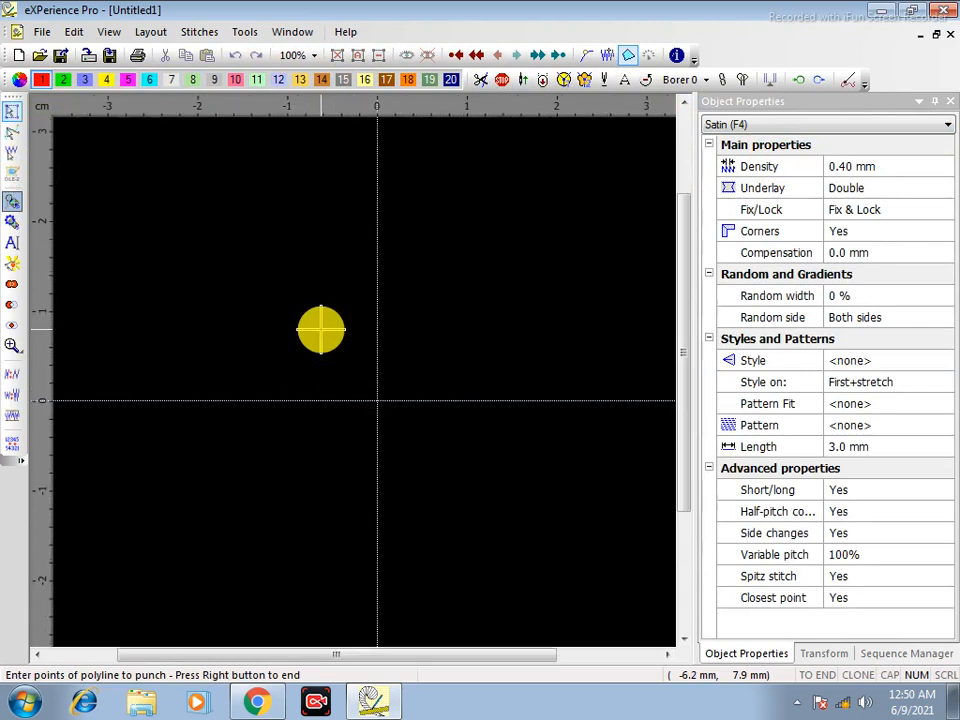
{"action": "left_click", "coordinate": [347, 382]}
{"action": "left_click", "coordinate": [345, 403]}
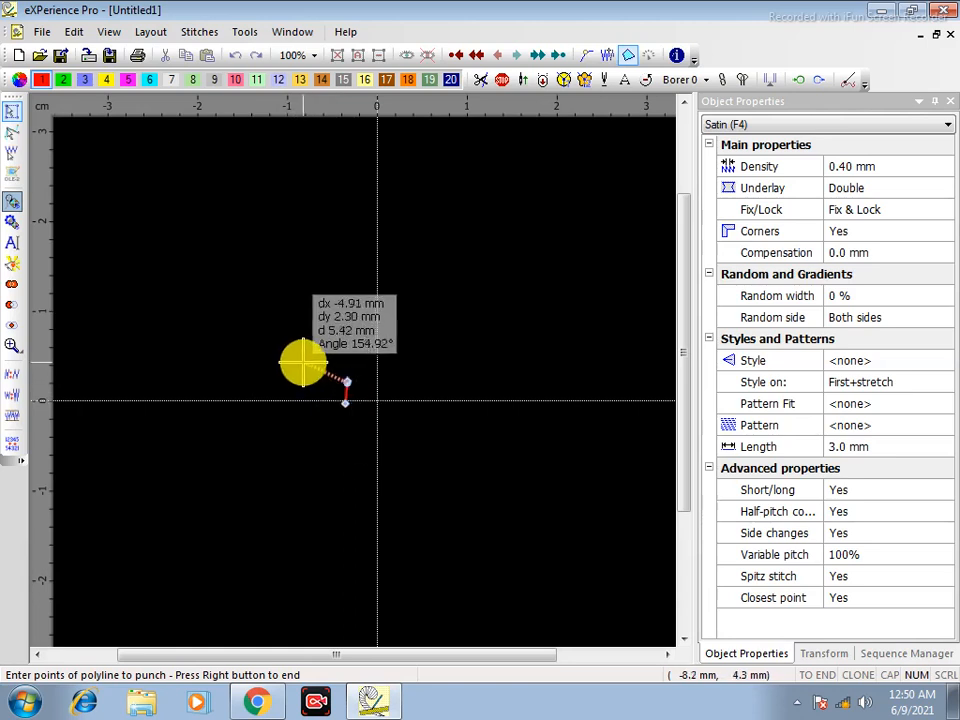
{"action": "left_click", "coordinate": [273, 408]}
{"action": "left_click", "coordinate": [295, 371]}
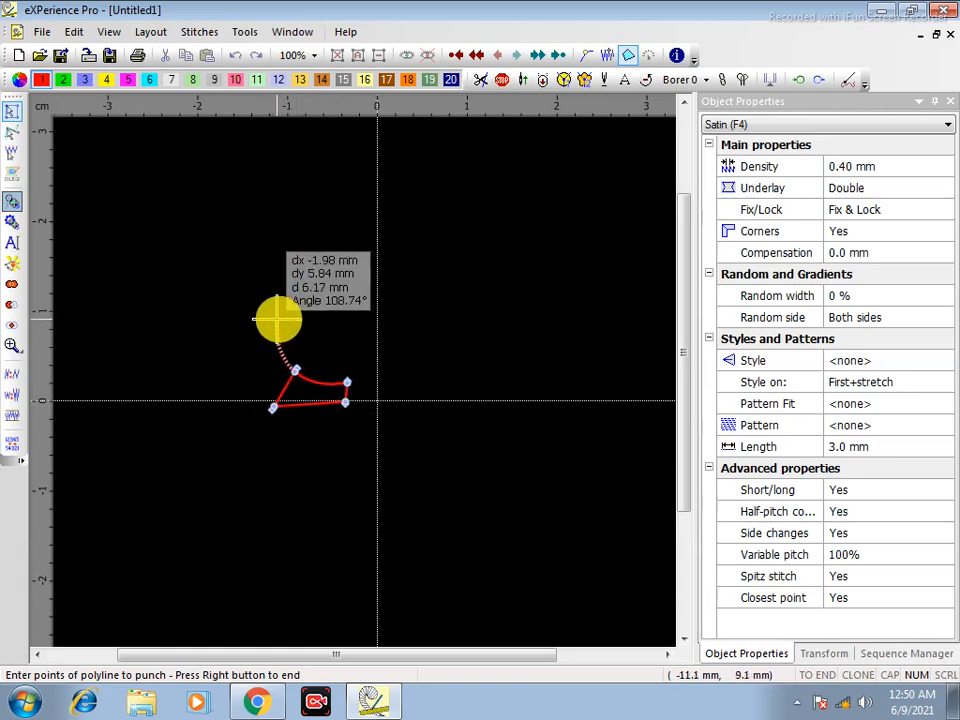
{"action": "left_click", "coordinate": [288, 326]}
{"action": "left_click", "coordinate": [221, 316]}
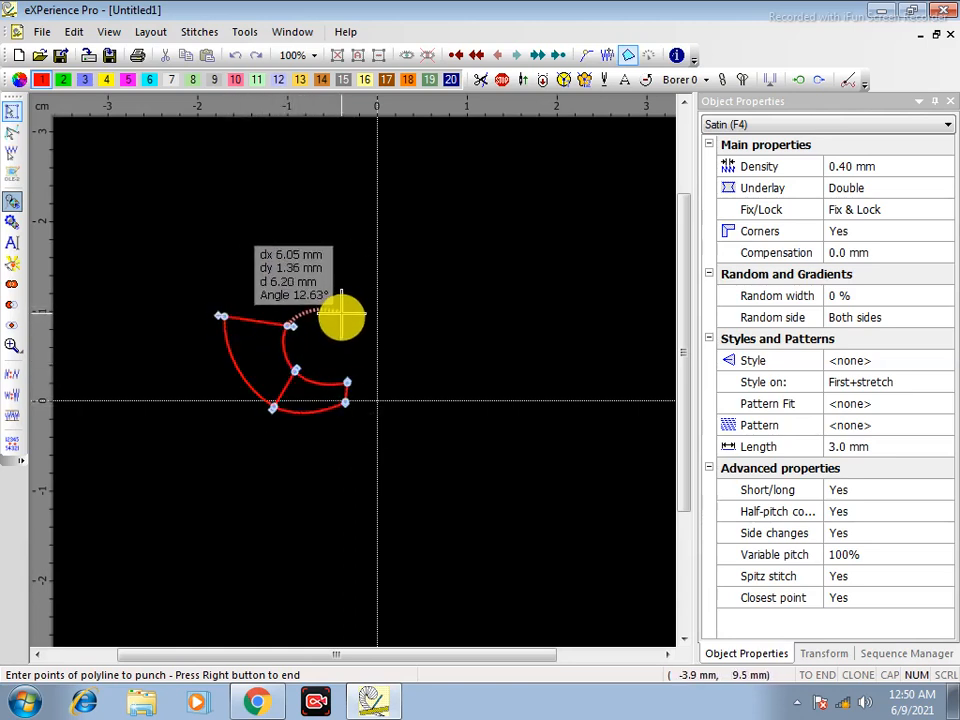
{"action": "left_click", "coordinate": [335, 322]}
{"action": "left_click", "coordinate": [345, 286]}
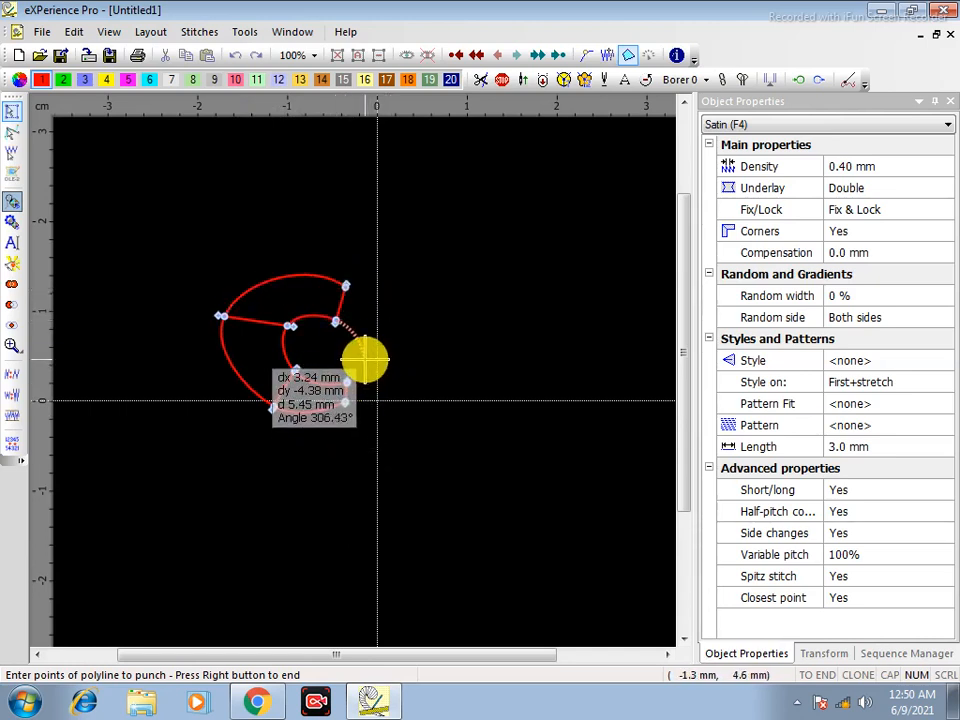
{"action": "left_click", "coordinate": [364, 360]}
{"action": "right_click", "coordinate": [378, 350]}
{"action": "right_click", "coordinate": [381, 350]}
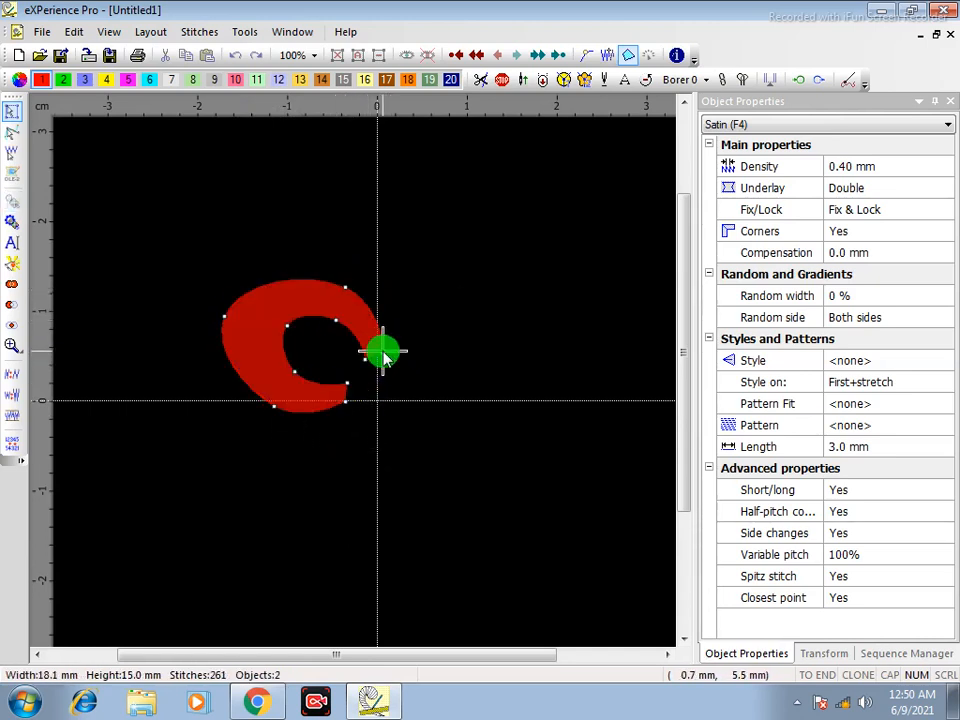
Edit the C column's nodes, moving its left outer node inward and re-angling the three inner stitch direction lines
{"action": "right_click", "coordinate": [266, 283]}
{"action": "key", "text": "z"}
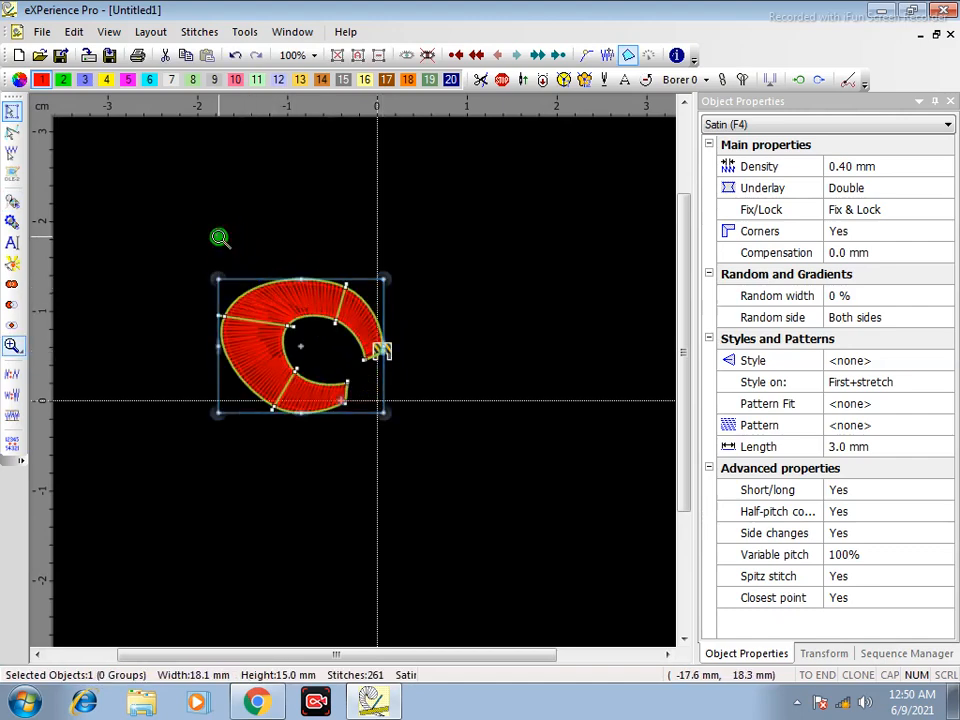
{"action": "left_click_drag", "start_coordinate": [163, 242], "coordinate": [382, 460]}
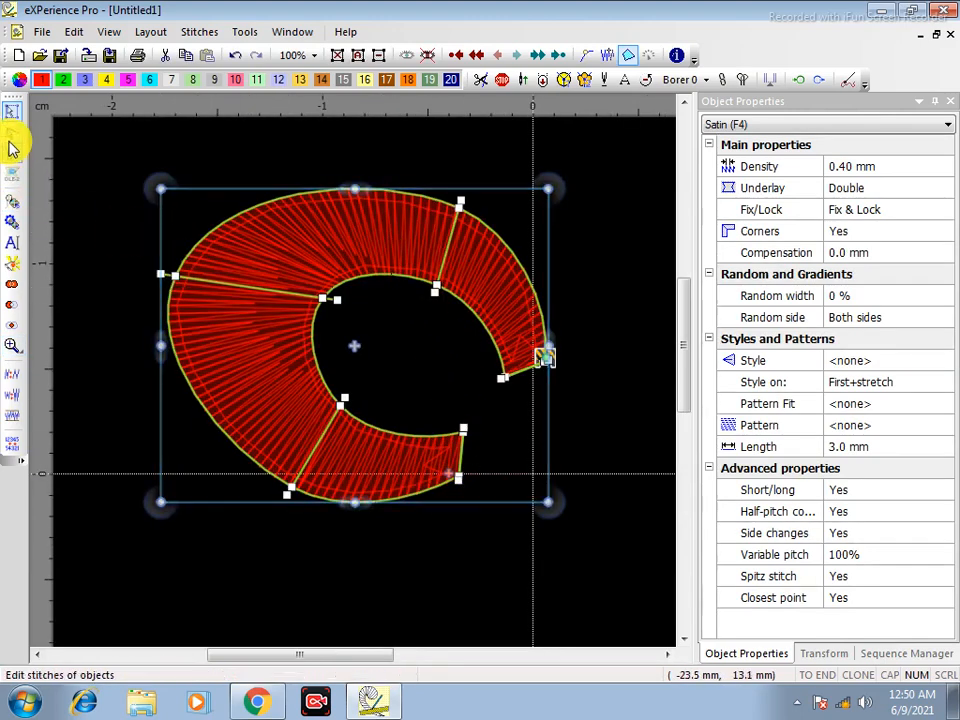
{"action": "left_click", "coordinate": [19, 136]}
{"action": "left_click_drag", "start_coordinate": [171, 279], "coordinate": [204, 276]}
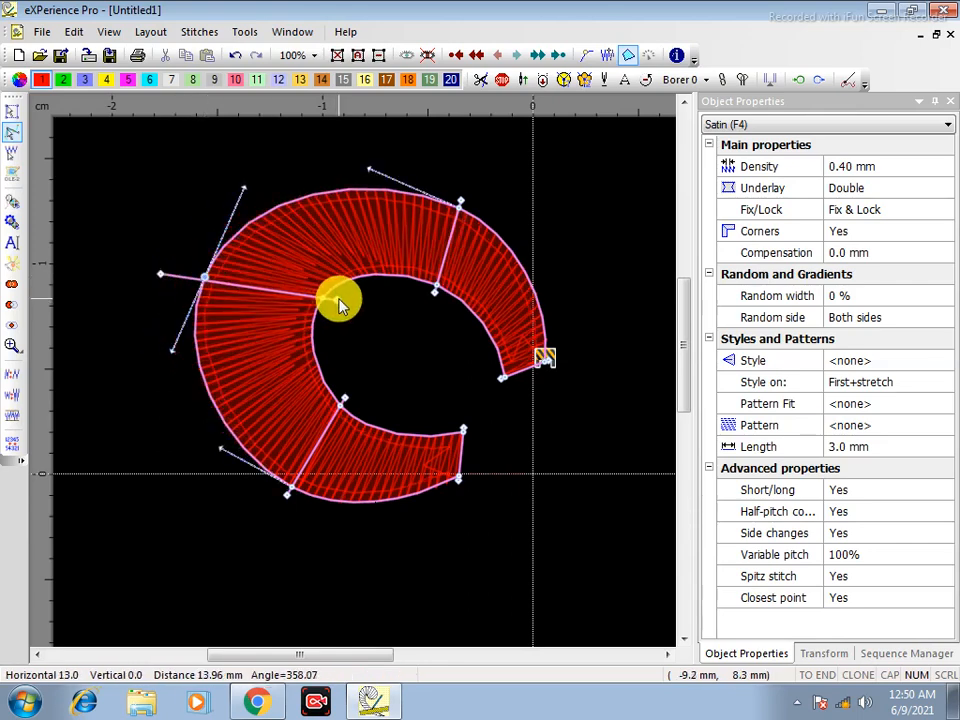
{"action": "left_click_drag", "start_coordinate": [338, 301], "coordinate": [332, 328]}
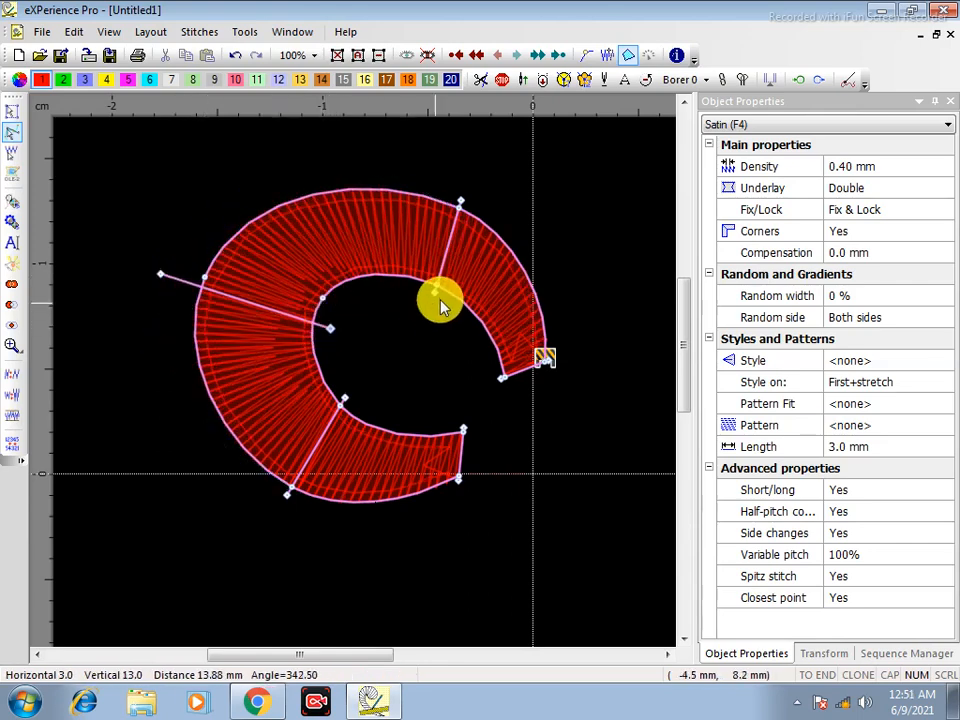
{"action": "left_click_drag", "start_coordinate": [434, 297], "coordinate": [440, 301]}
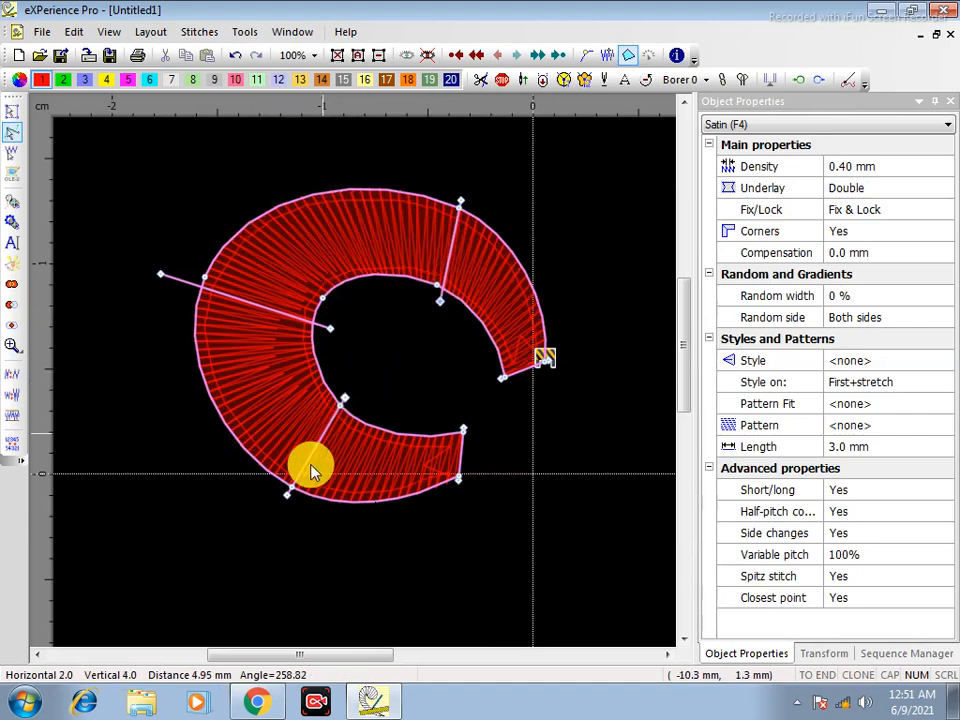
{"action": "left_click_drag", "start_coordinate": [287, 504], "coordinate": [261, 476]}
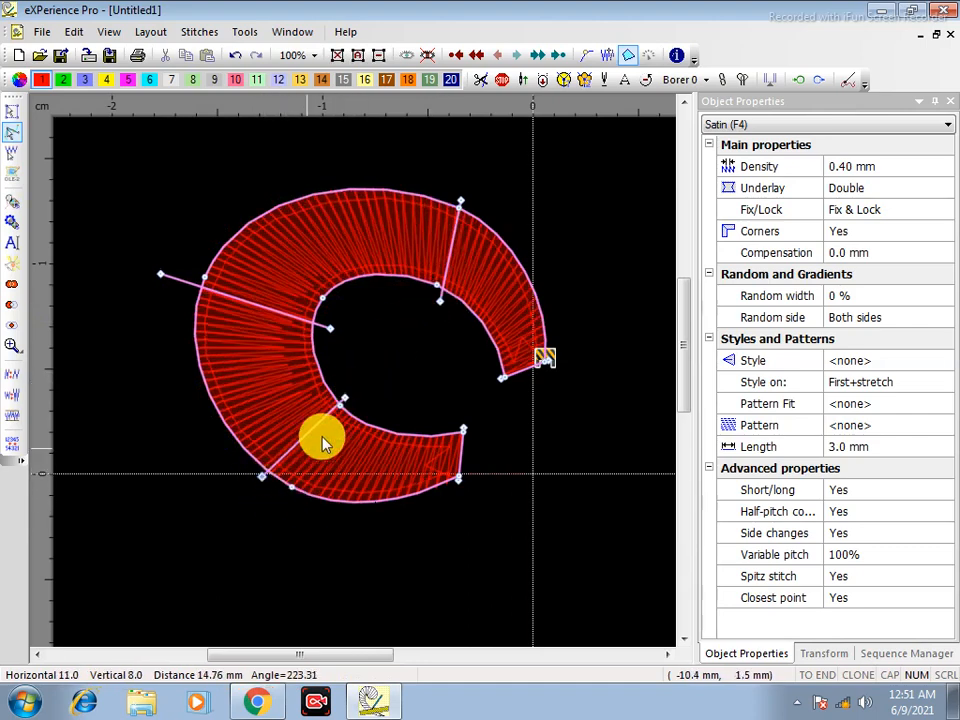
Refine the C's outer curve by shifting the upper-right node left and the lower-left node up, and deselect the object
{"action": "left_click", "coordinate": [453, 206]}
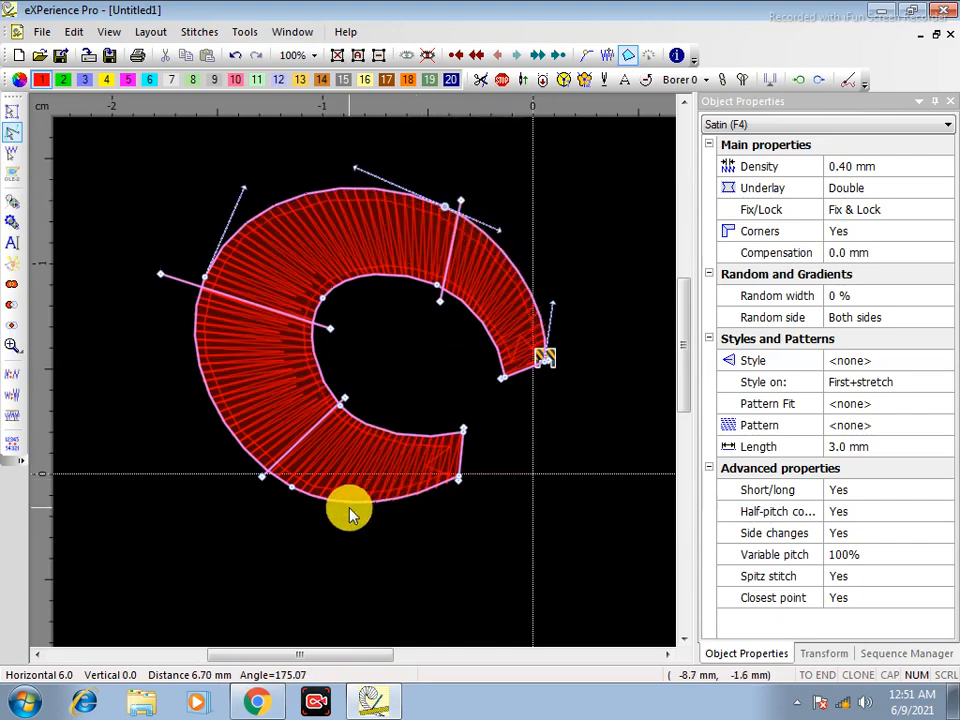
{"action": "left_click", "coordinate": [283, 475]}
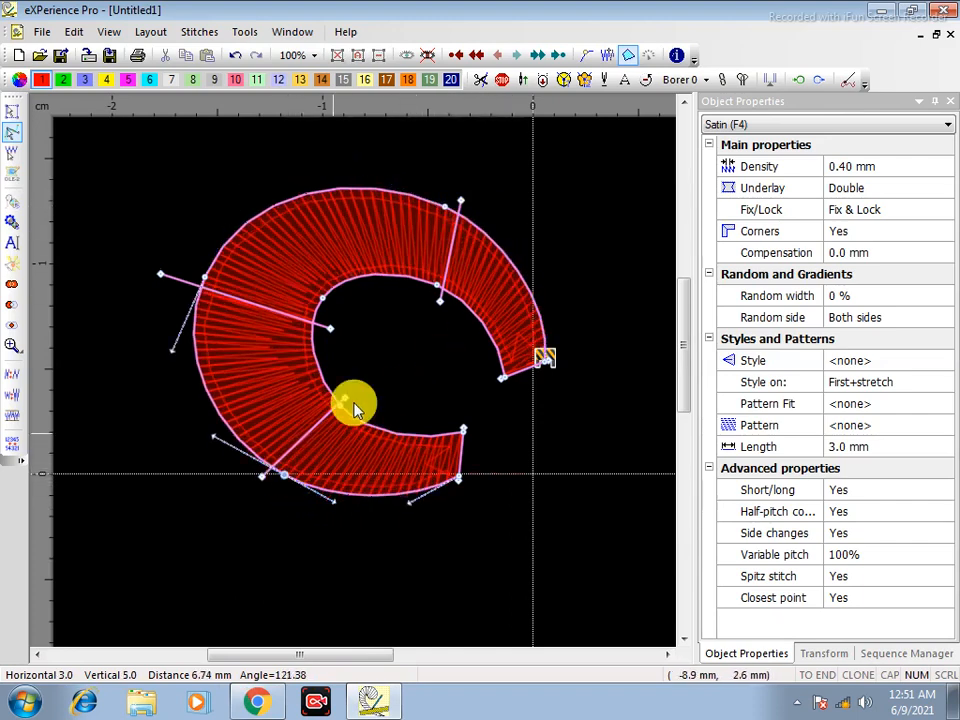
{"action": "scroll", "coordinate": [364, 317], "scroll_direction": "down", "scroll_amount": 1}
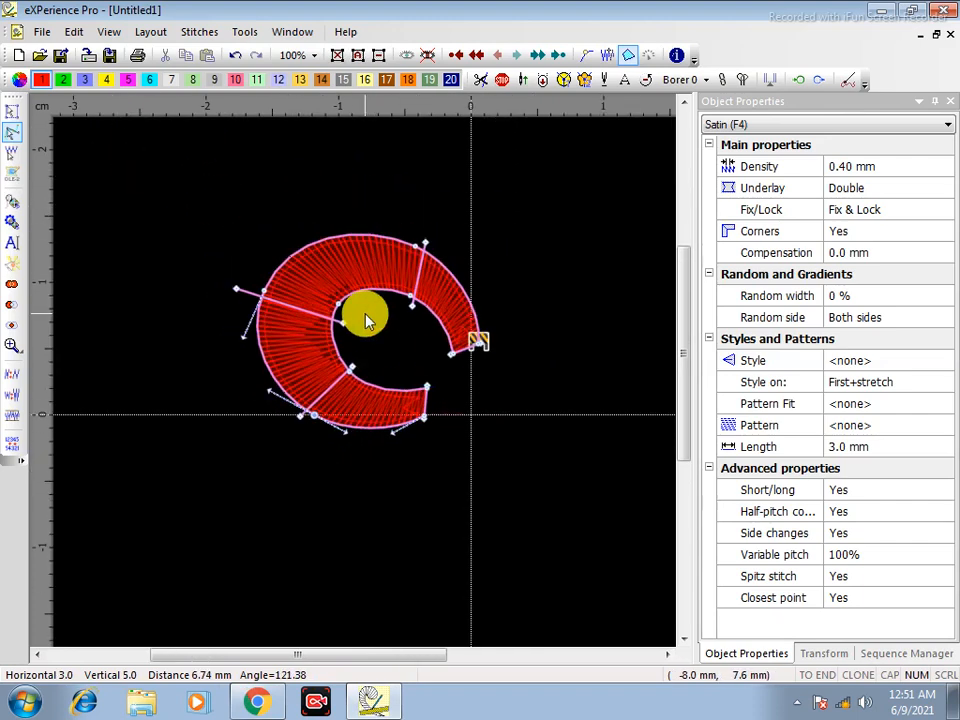
{"action": "left_click", "coordinate": [12, 111]}
{"action": "left_click", "coordinate": [237, 165]}
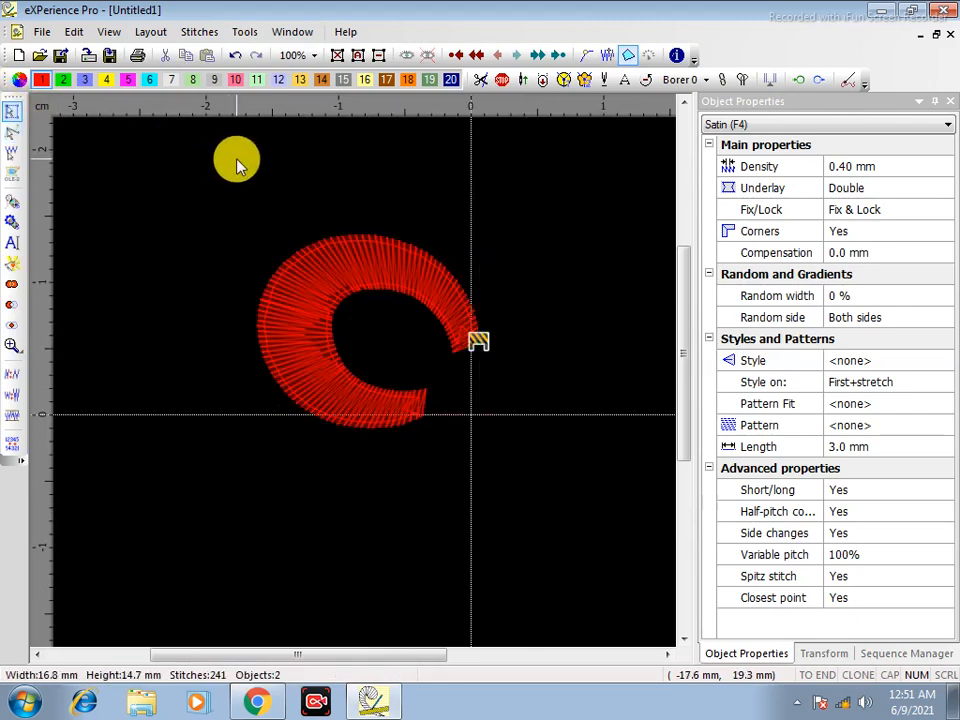
Begin a second satin column traced over the first C, placing point pairs from its lower end around to the upper-left curve
{"action": "key", "text": "F4"}
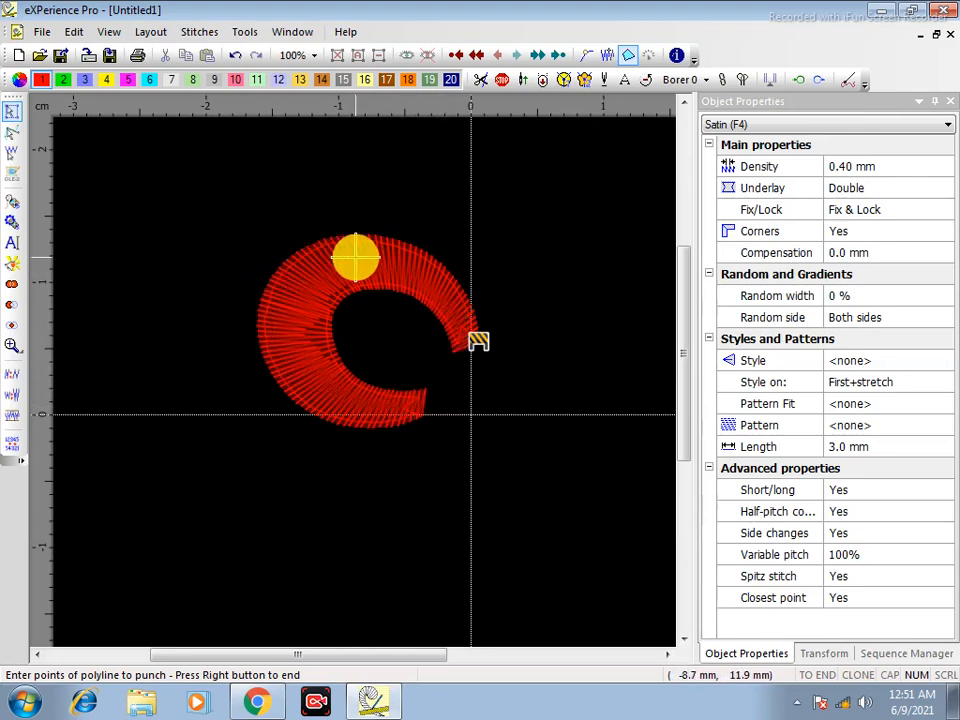
{"action": "left_click", "coordinate": [425, 387]}
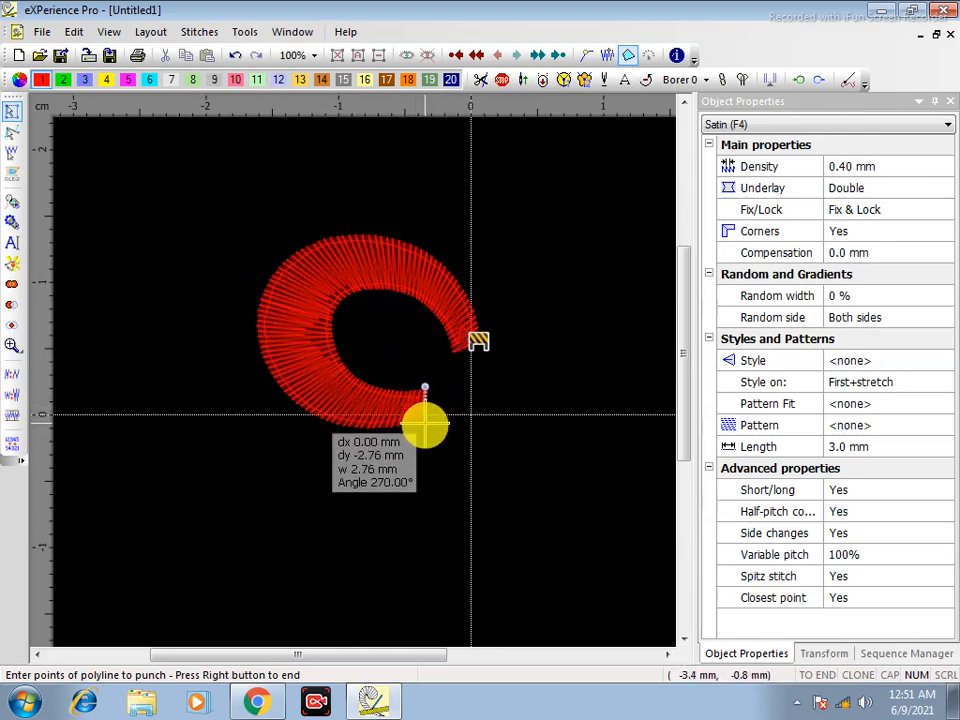
{"action": "left_click", "coordinate": [380, 386]}
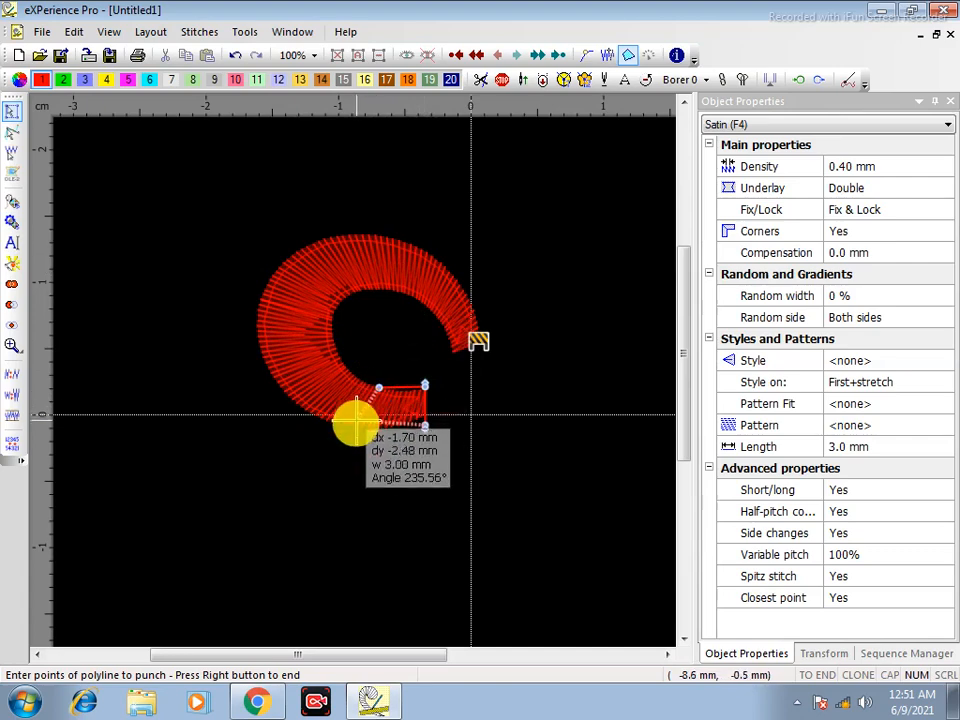
{"action": "left_click", "coordinate": [336, 357]}
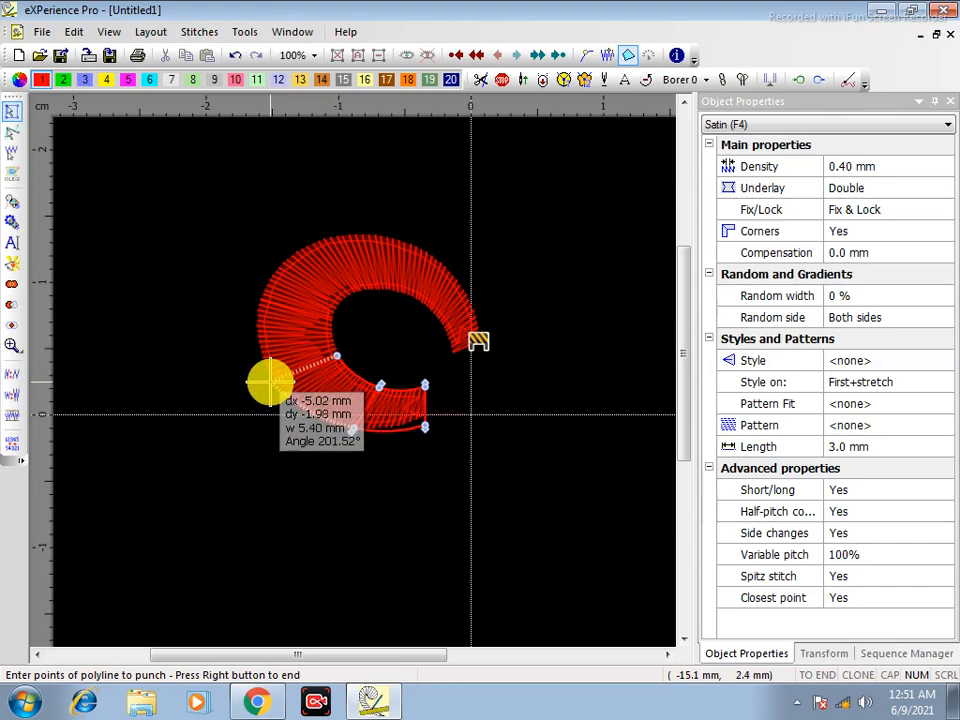
{"action": "left_click", "coordinate": [268, 382]}
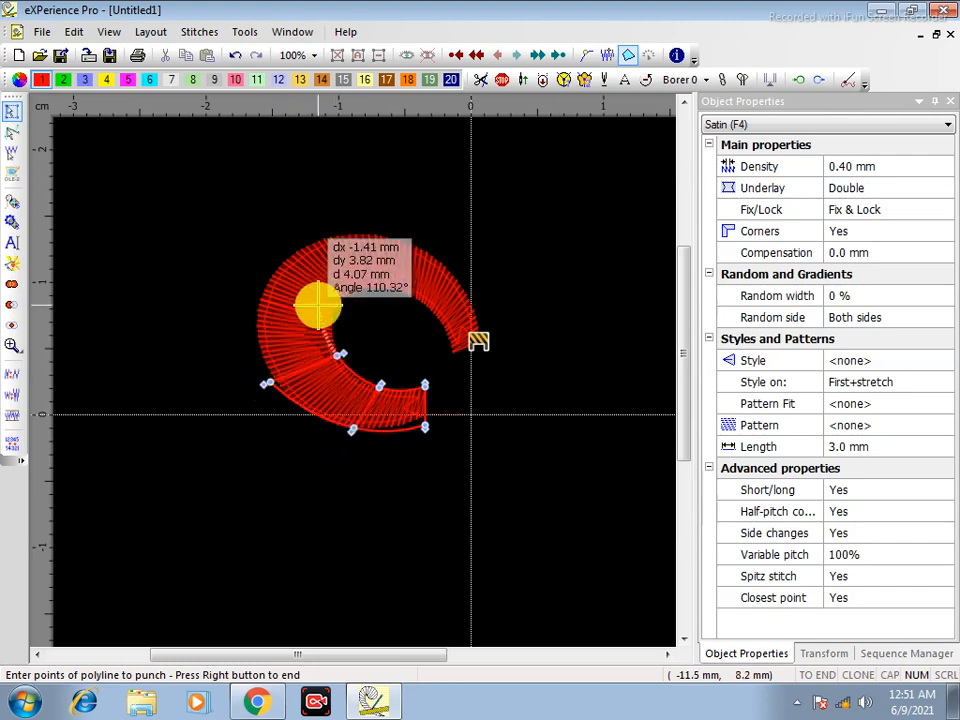
{"action": "left_click", "coordinate": [333, 307]}
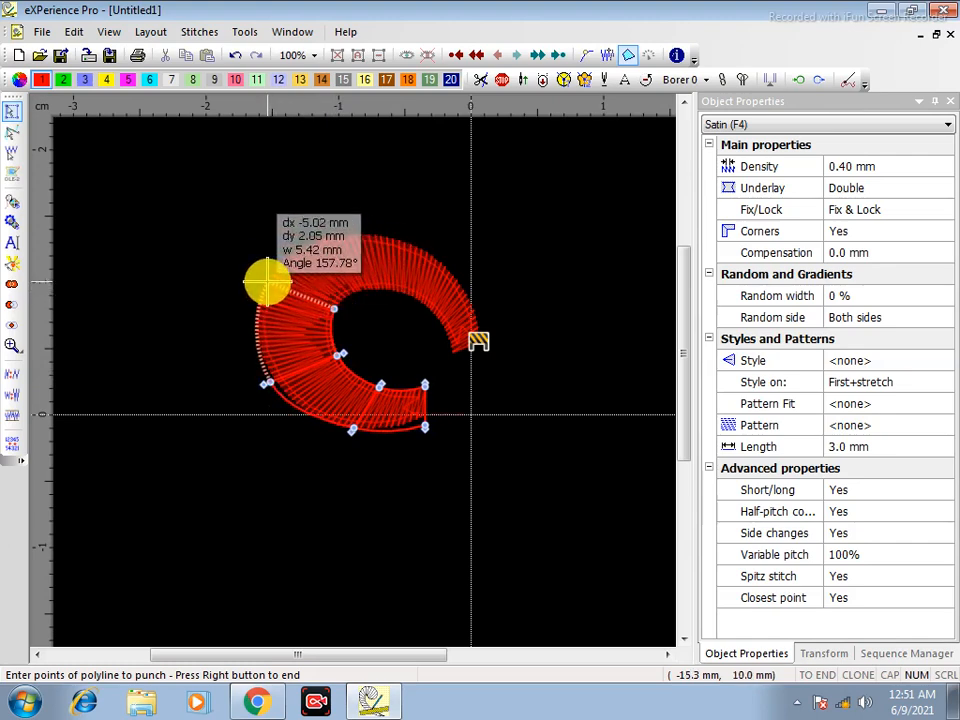
{"action": "left_click", "coordinate": [260, 275]}
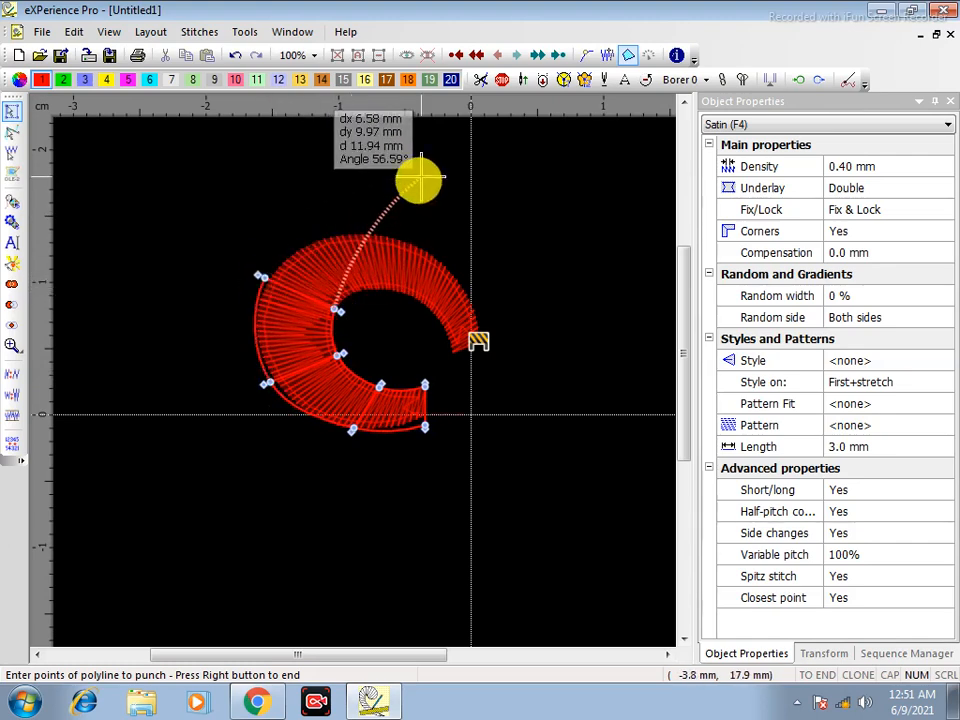
{"action": "left_click", "coordinate": [354, 290]}
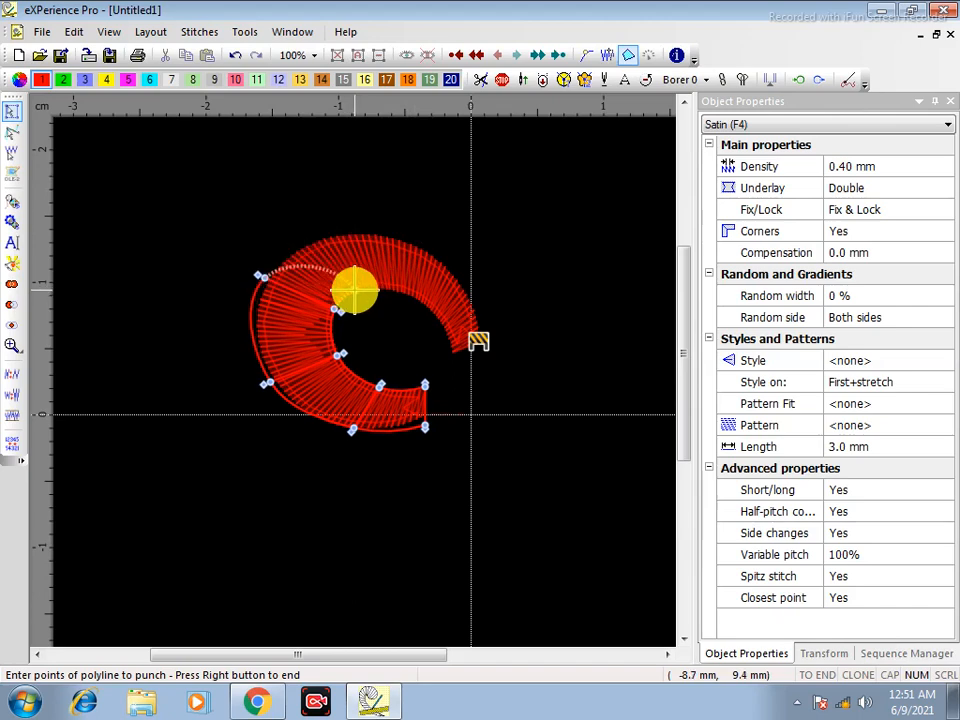
{"action": "left_click", "coordinate": [296, 243]}
{"action": "left_click", "coordinate": [474, 172]}
{"action": "left_click", "coordinate": [418, 131]}
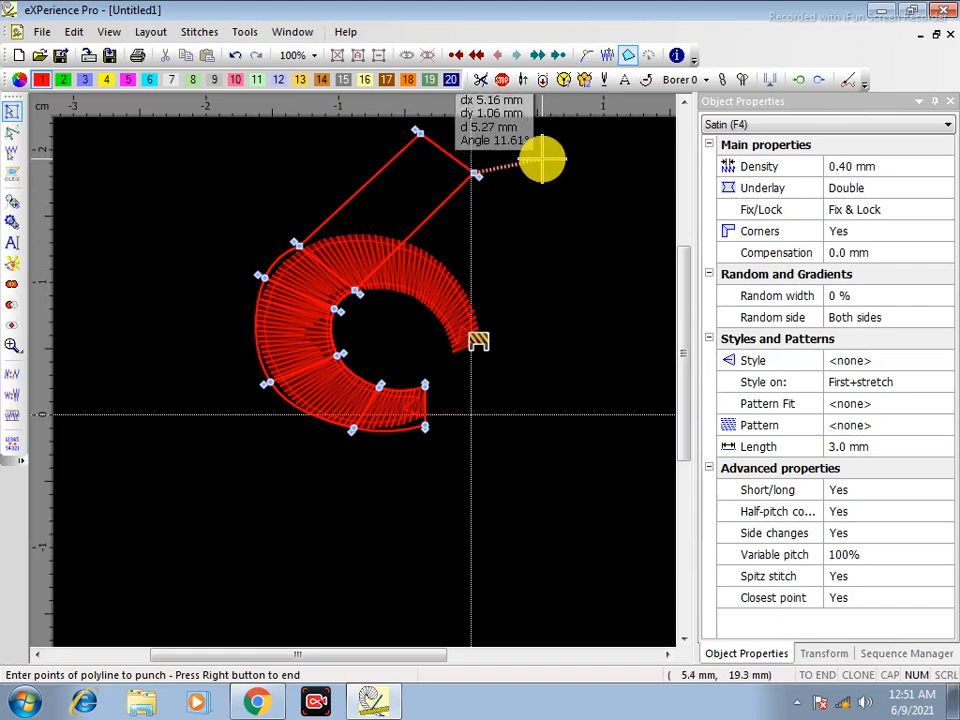
{"action": "key", "text": "BackSpace"}
{"action": "key", "text": "BackSpace"}
{"action": "key", "text": "BackSpace"}
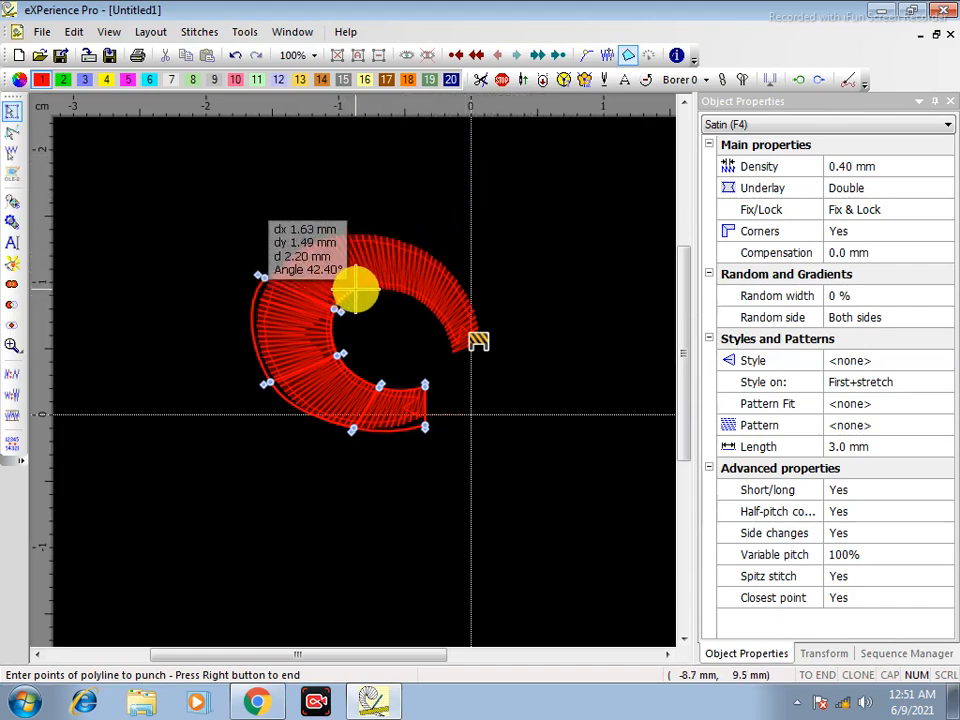
Complete the second C column across the top to its upper end with default entry and exit points, about 17.3 by 14.8 mm overall
{"action": "left_click", "coordinate": [345, 235]}
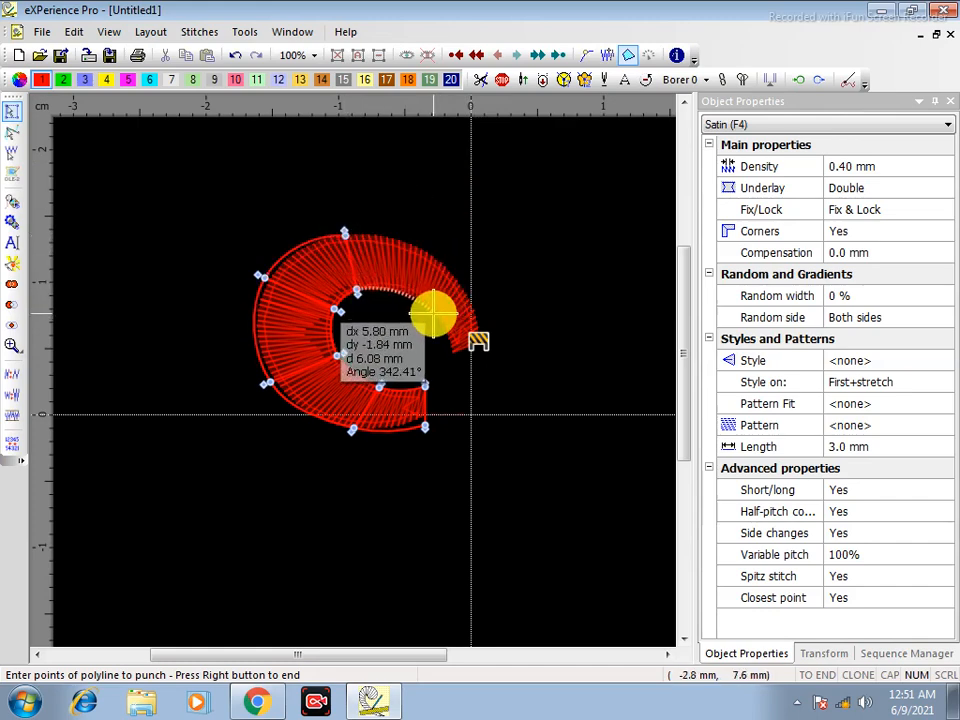
{"action": "left_click", "coordinate": [433, 313]}
{"action": "left_click", "coordinate": [465, 290]}
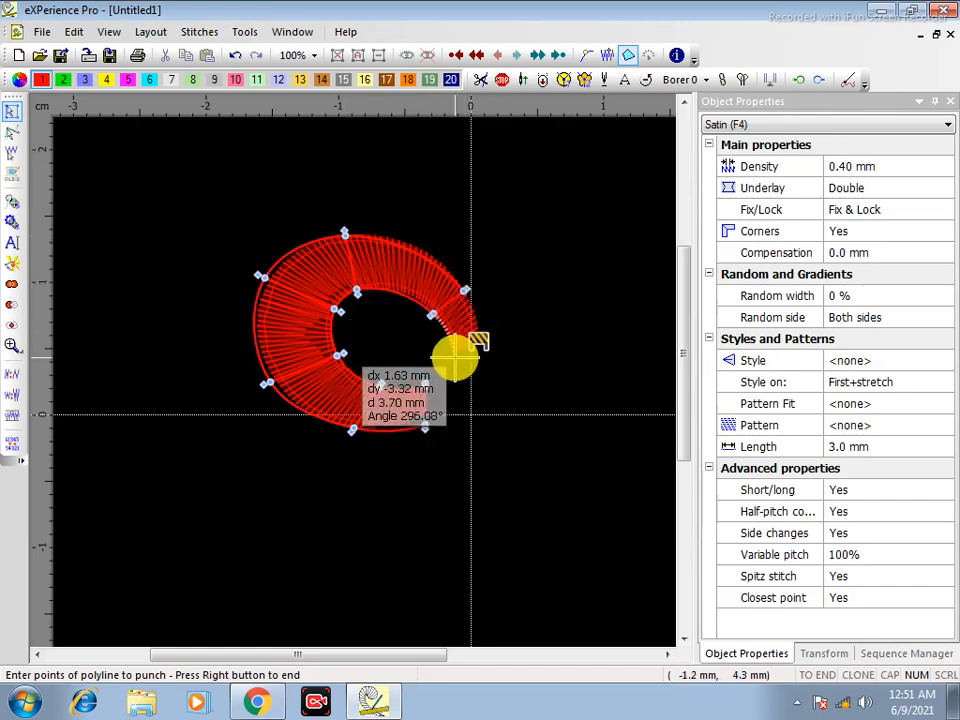
{"action": "left_click", "coordinate": [453, 355]}
{"action": "left_click", "coordinate": [481, 342]}
{"action": "right_click", "coordinate": [481, 342]}
{"action": "right_click", "coordinate": [481, 342]}
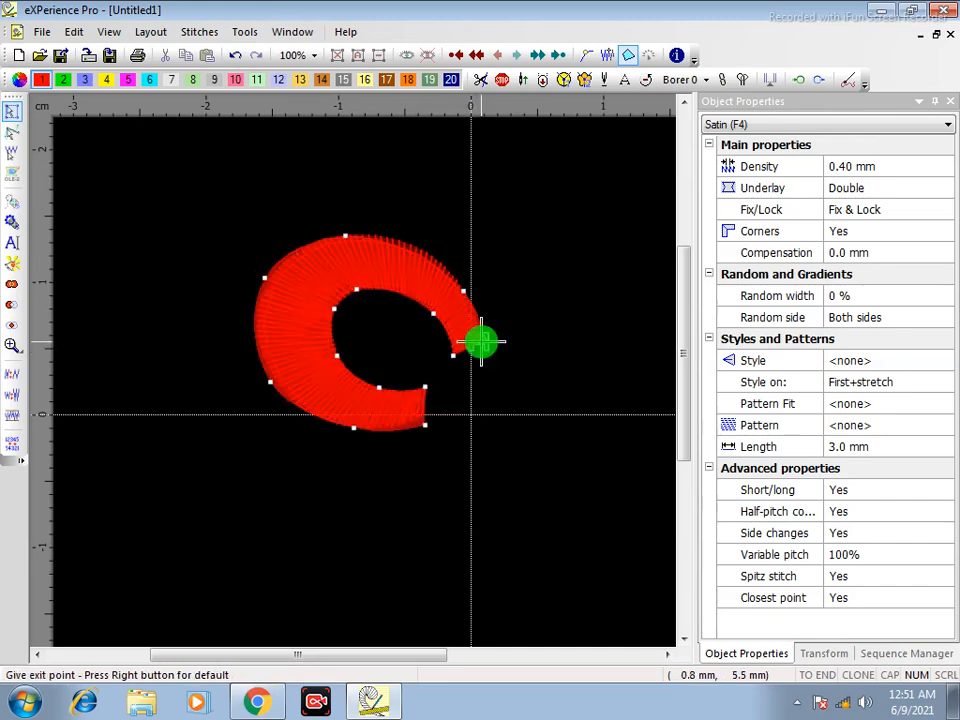
{"action": "right_click", "coordinate": [481, 342]}
Edit the second C's outer edge, moving the upper-right node outward and nudging the top node slightly up
{"action": "right_click", "coordinate": [414, 321]}
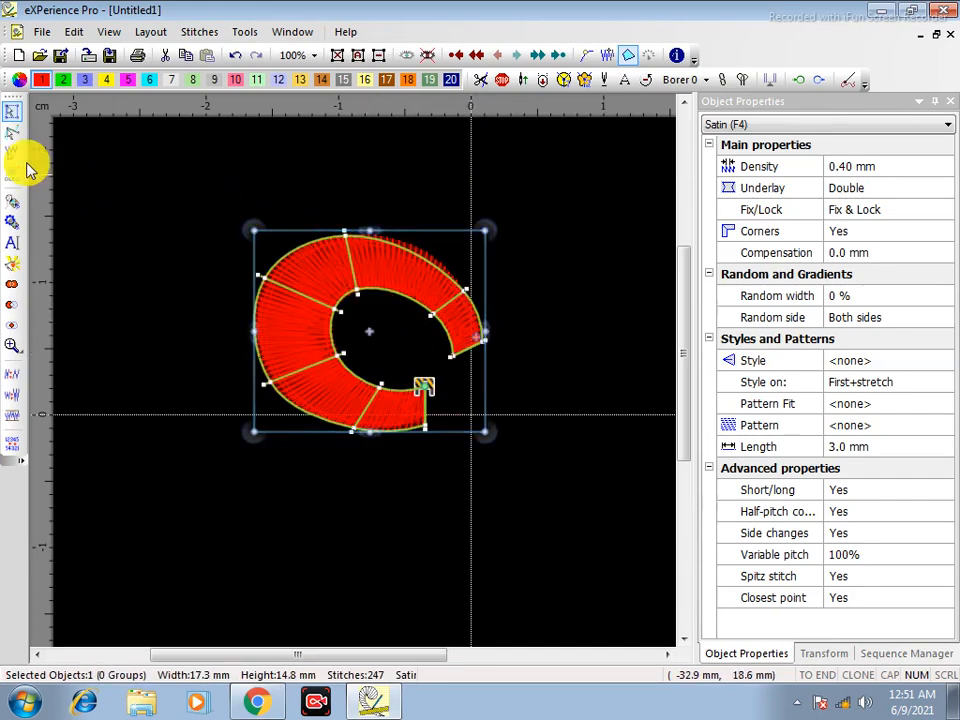
{"action": "left_click", "coordinate": [12, 133]}
{"action": "left_click", "coordinate": [449, 305]}
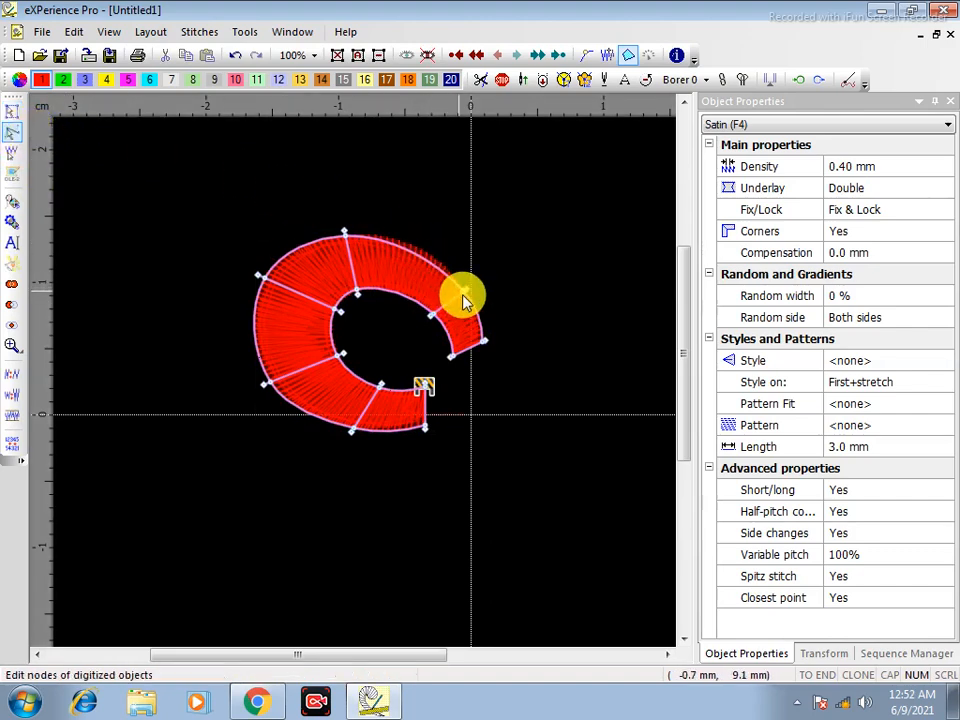
{"action": "left_click_drag", "start_coordinate": [462, 291], "coordinate": [456, 274]}
{"action": "mouse_move", "coordinate": [346, 238]}
{"action": "left_mouse_down"}
{"action": "mouse_move", "coordinate": [354, 236]}
{"action": "mouse_move", "coordinate": [342, 243]}
{"action": "mouse_move", "coordinate": [344, 234]}
{"action": "left_mouse_up"}
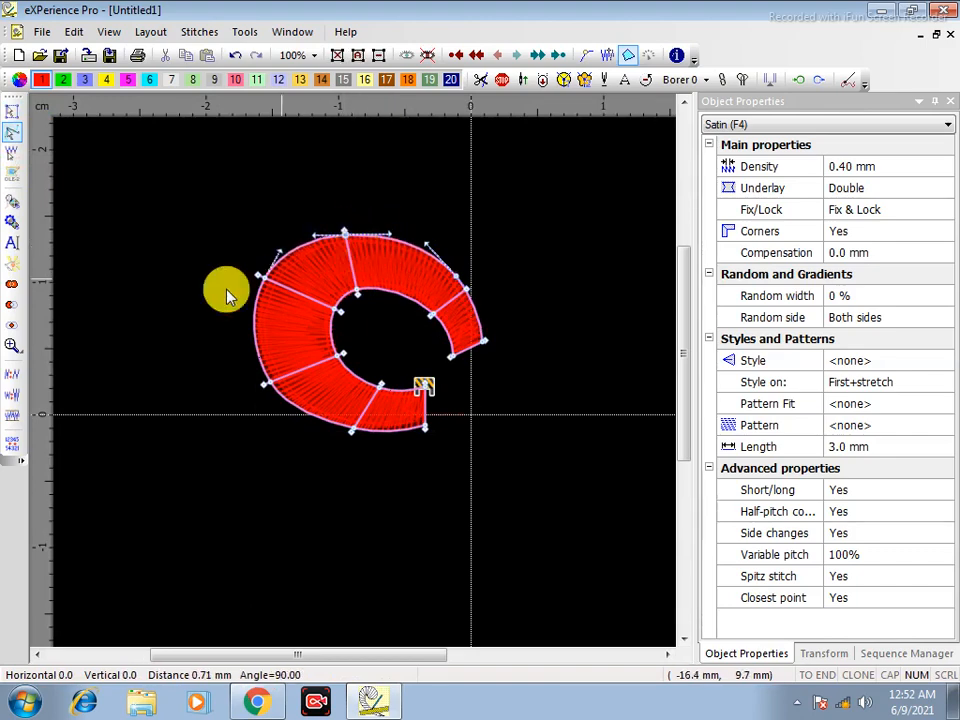
Move the second C up and to the right, clear of the first C, and deselect it
{"action": "left_click", "coordinate": [12, 112]}
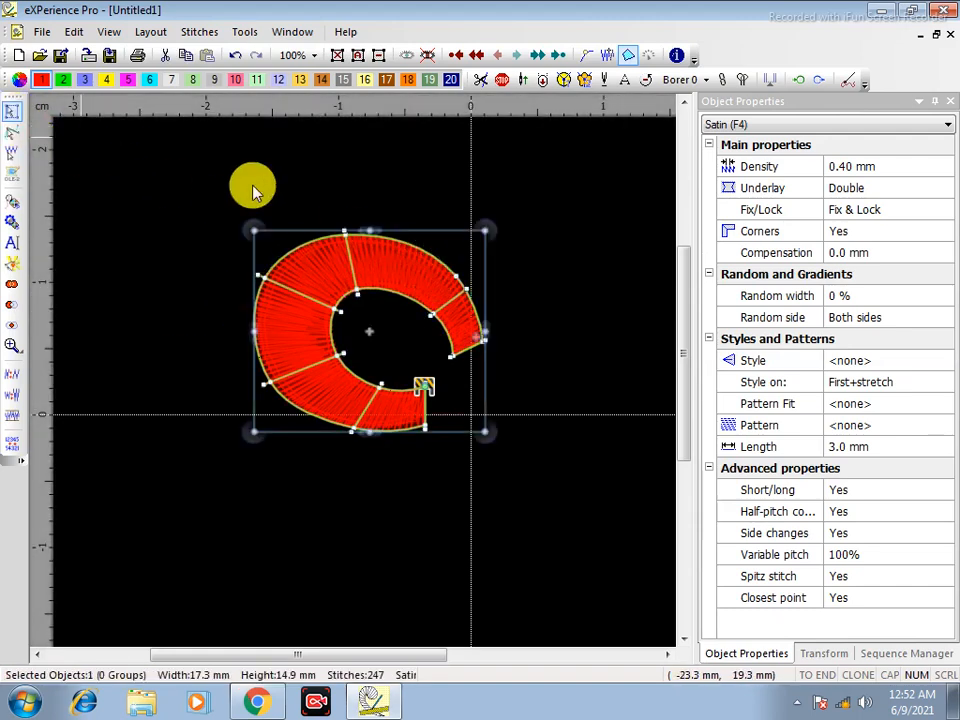
{"action": "left_click_drag", "start_coordinate": [331, 283], "coordinate": [480, 171]}
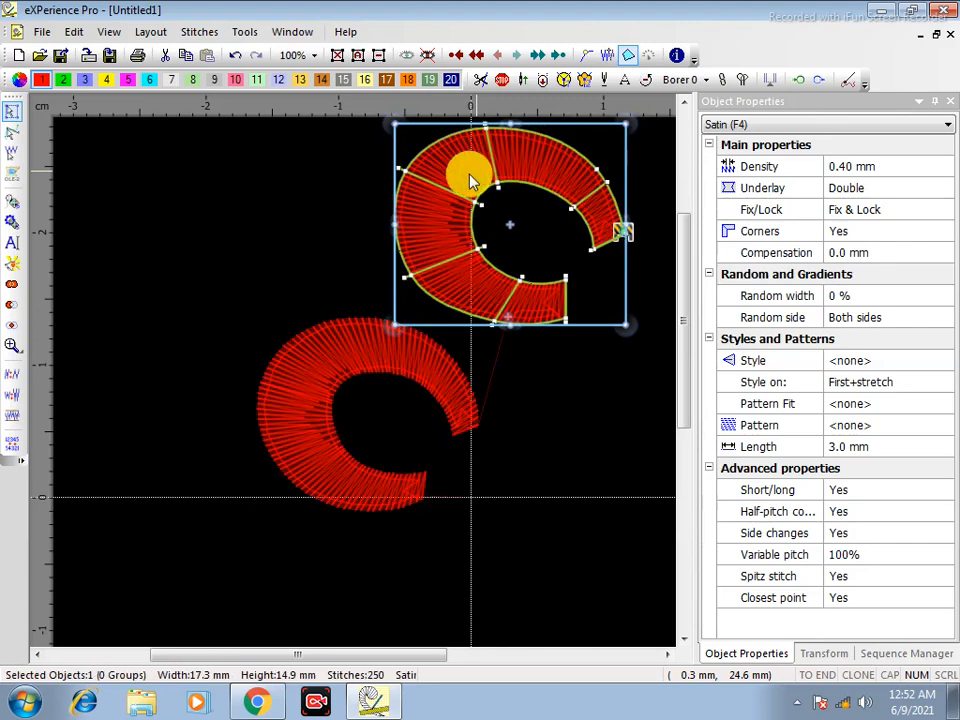
{"action": "left_click", "coordinate": [155, 262]}
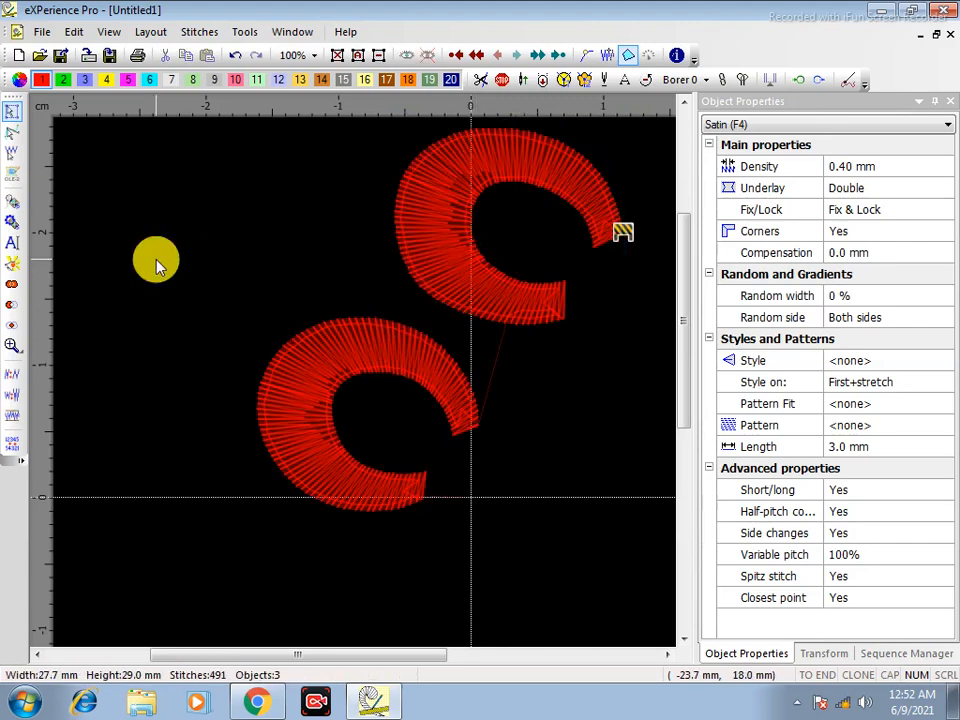
Punch a leaf-shaped satin section in the empty area above the lower C, placing three point pairs from its lower-right tip to its upper-left end
{"action": "key", "text": "F4"}
{"action": "left_click", "coordinate": [298, 279]}
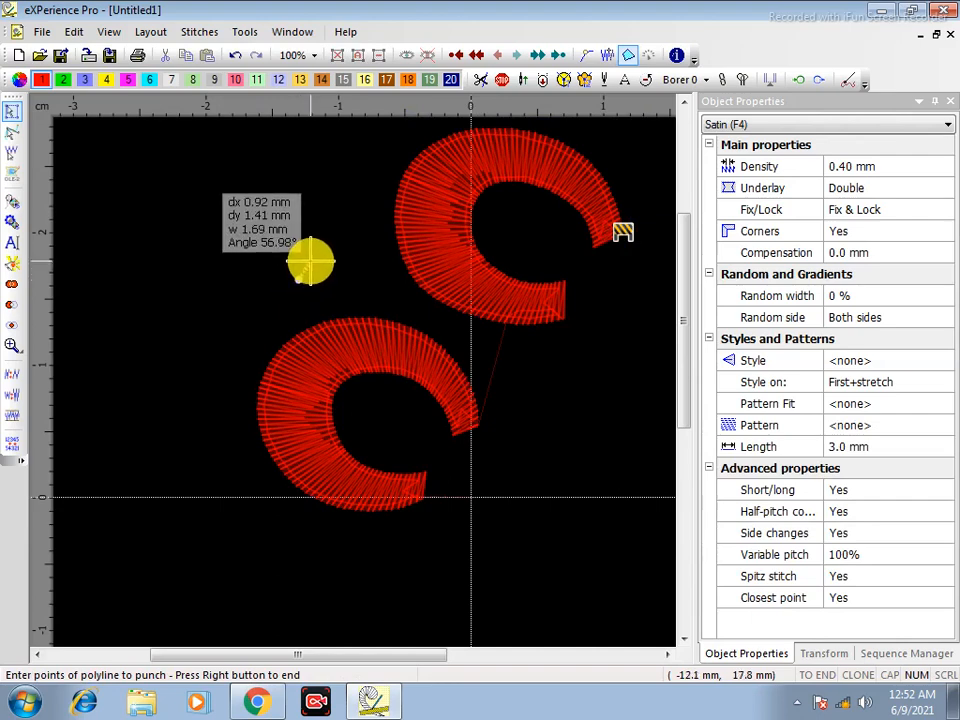
{"action": "left_click", "coordinate": [311, 260]}
{"action": "left_click", "coordinate": [216, 270]}
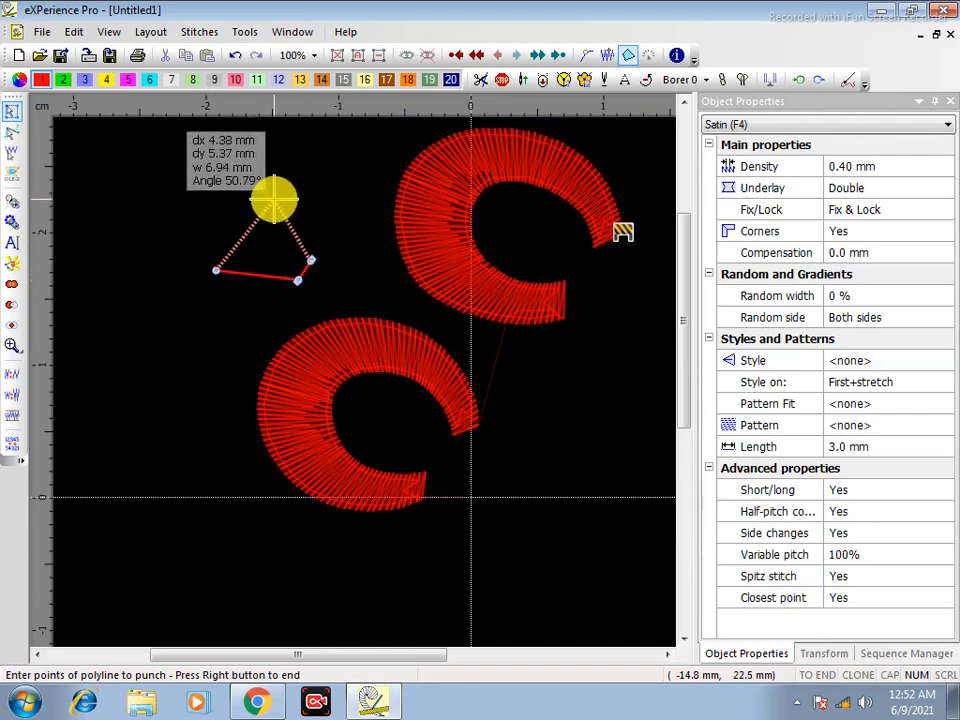
{"action": "left_click", "coordinate": [275, 196]}
{"action": "left_click", "coordinate": [194, 236]}
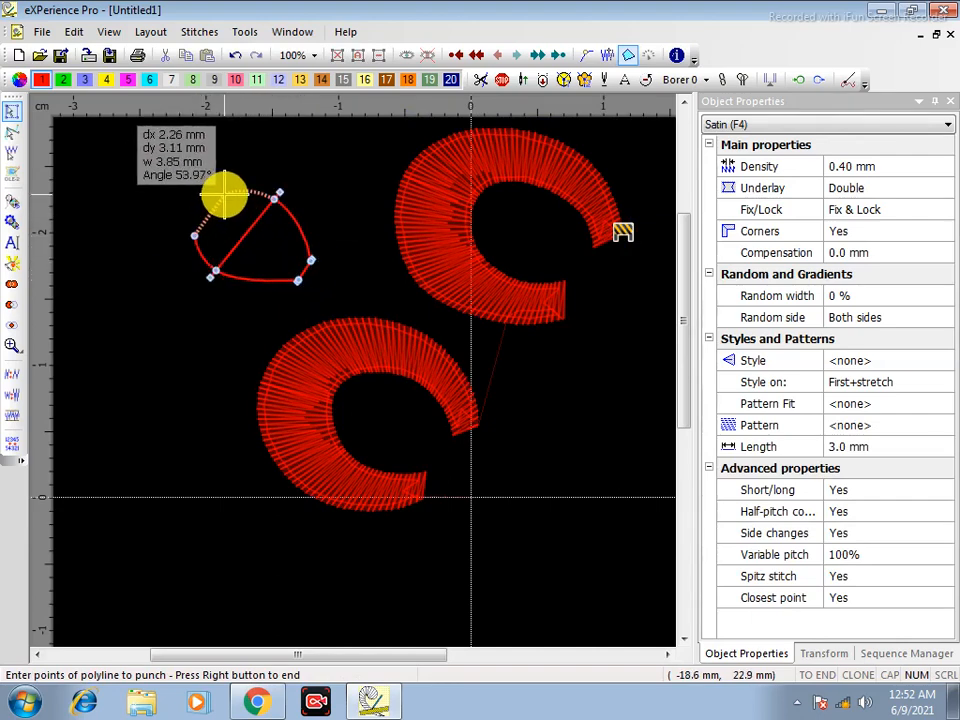
{"action": "left_click", "coordinate": [226, 193]}
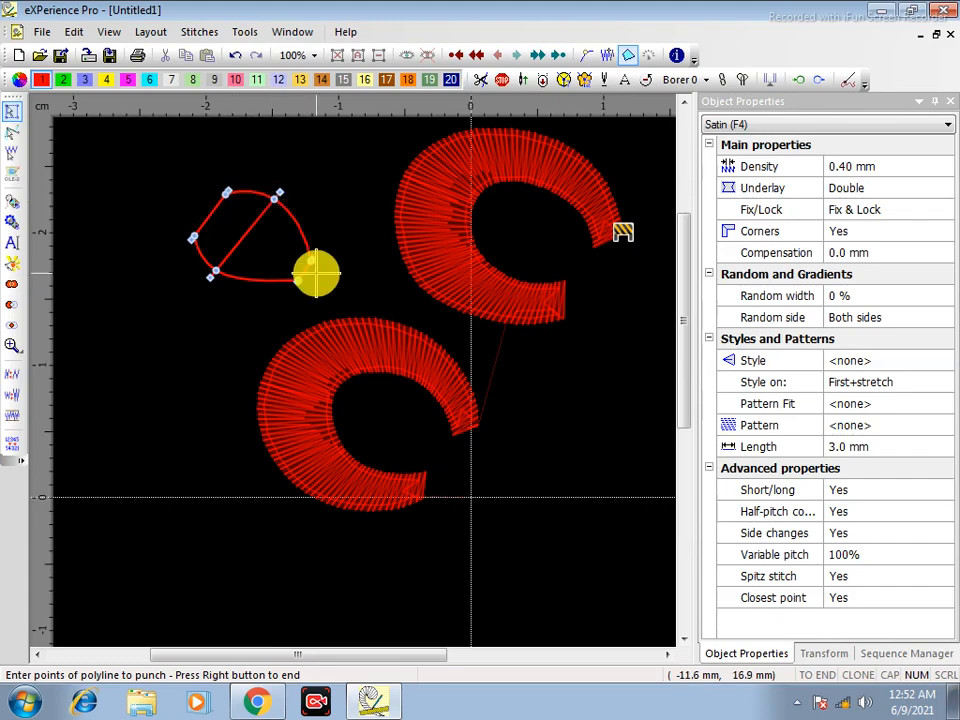
Add a smaller leaf section off the upper-left end, finish the object about 13.8 by 9.5 mm overall, and delete it
{"action": "left_click", "coordinate": [296, 282]}
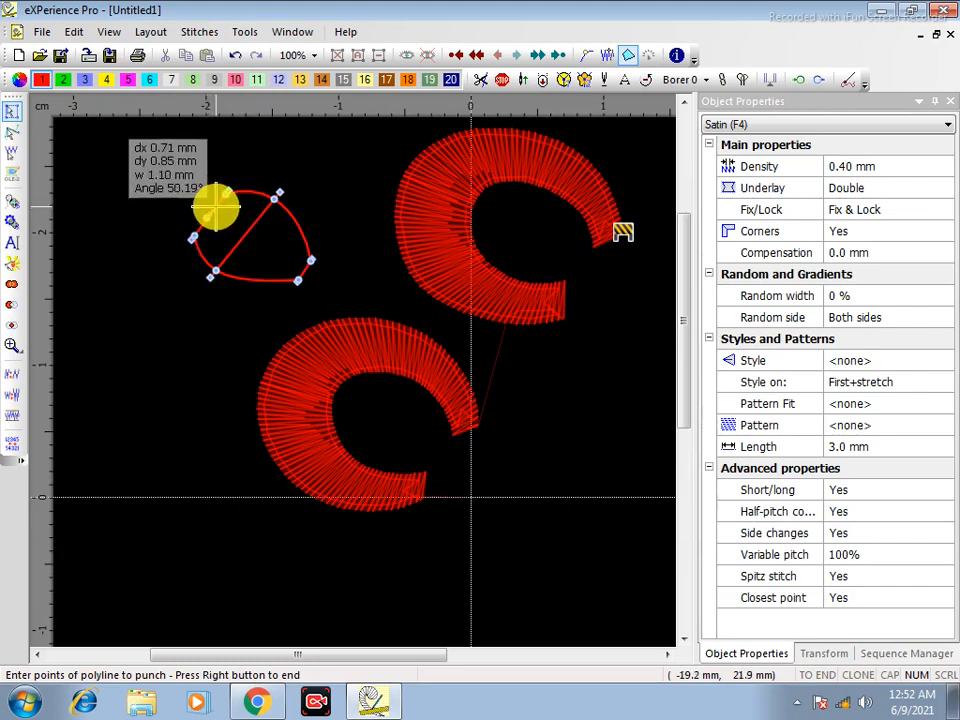
{"action": "left_click", "coordinate": [157, 210]}
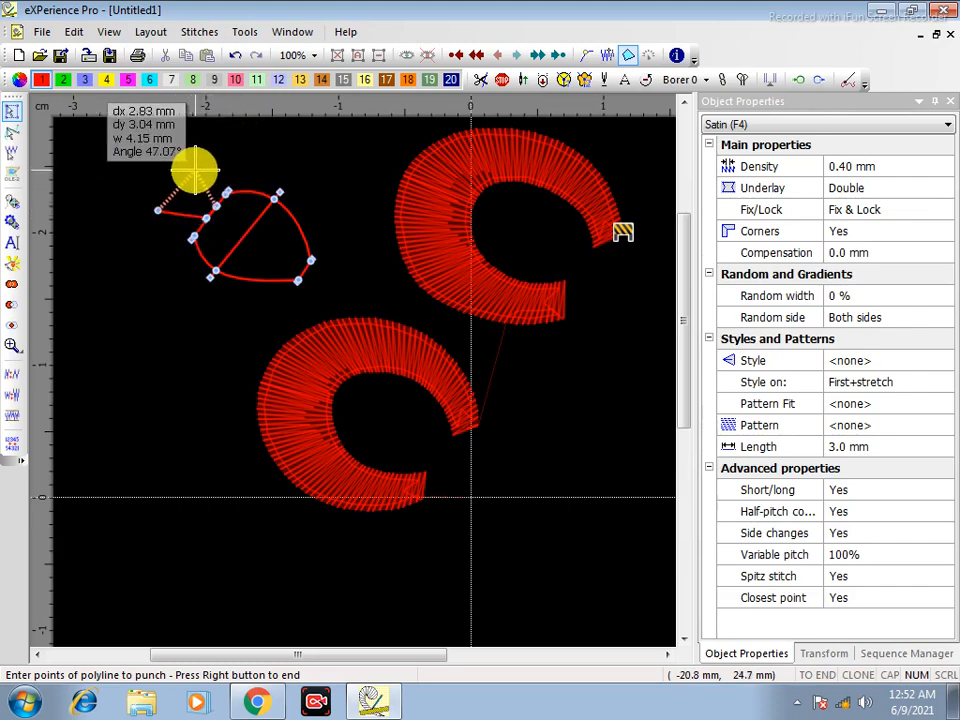
{"action": "left_click", "coordinate": [133, 157]}
{"action": "right_click", "coordinate": [133, 158]}
{"action": "right_click", "coordinate": [133, 158]}
{"action": "right_click", "coordinate": [134, 160]}
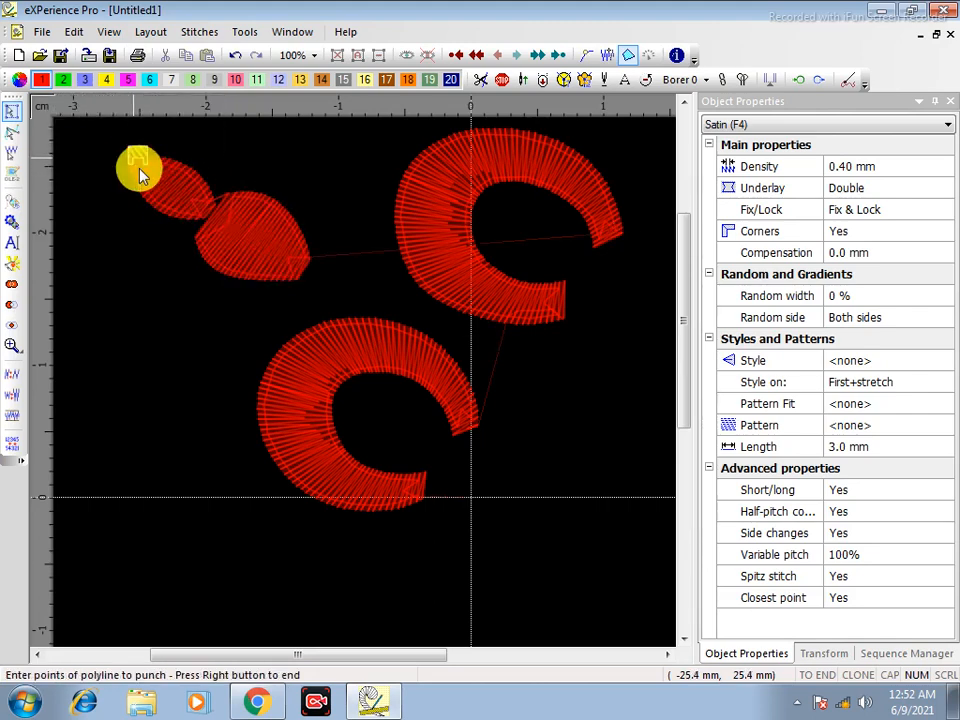
{"action": "right_click", "coordinate": [137, 166]}
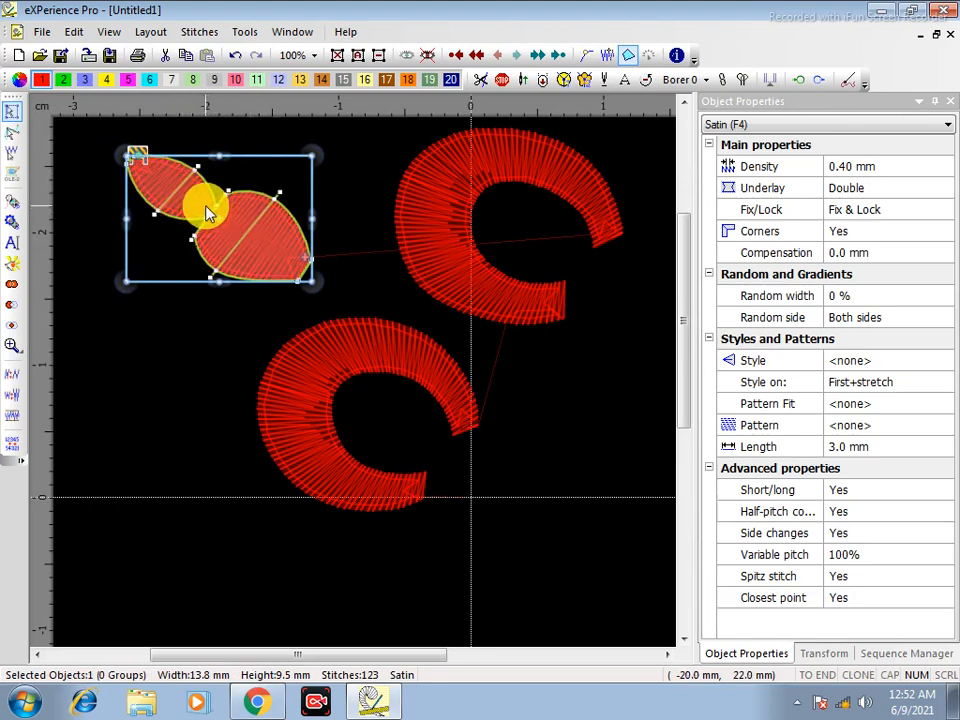
{"action": "key", "text": "Delete"}
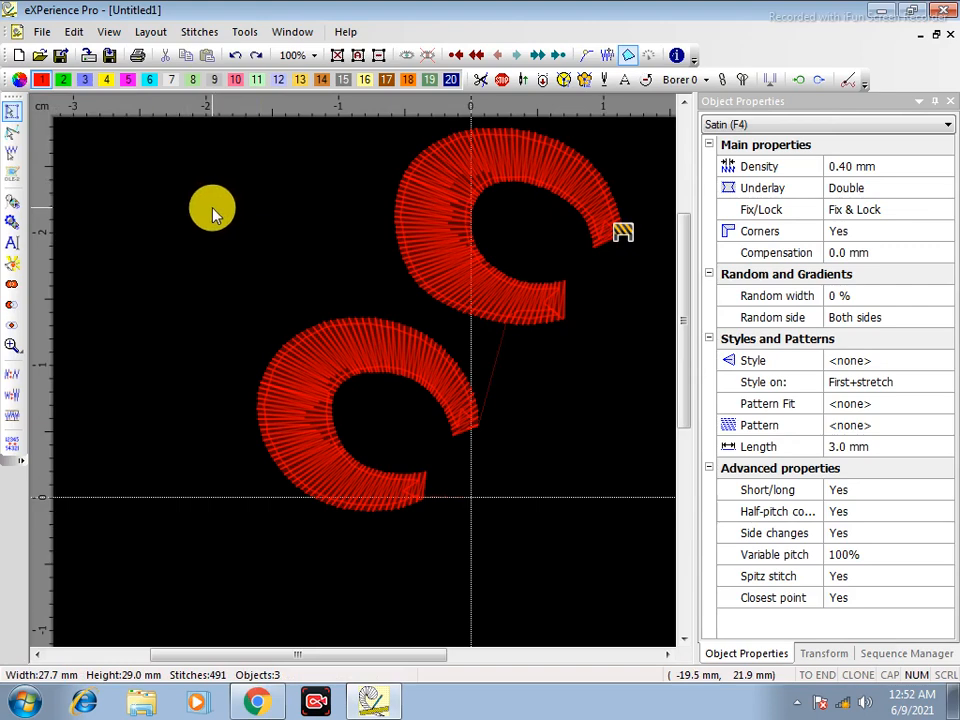
Start a new satin column above the lower C, placing point pairs for a large leaf section from its lower-right tip to its upper-left end
{"action": "key", "text": "F4"}
{"action": "left_click", "coordinate": [284, 290]}
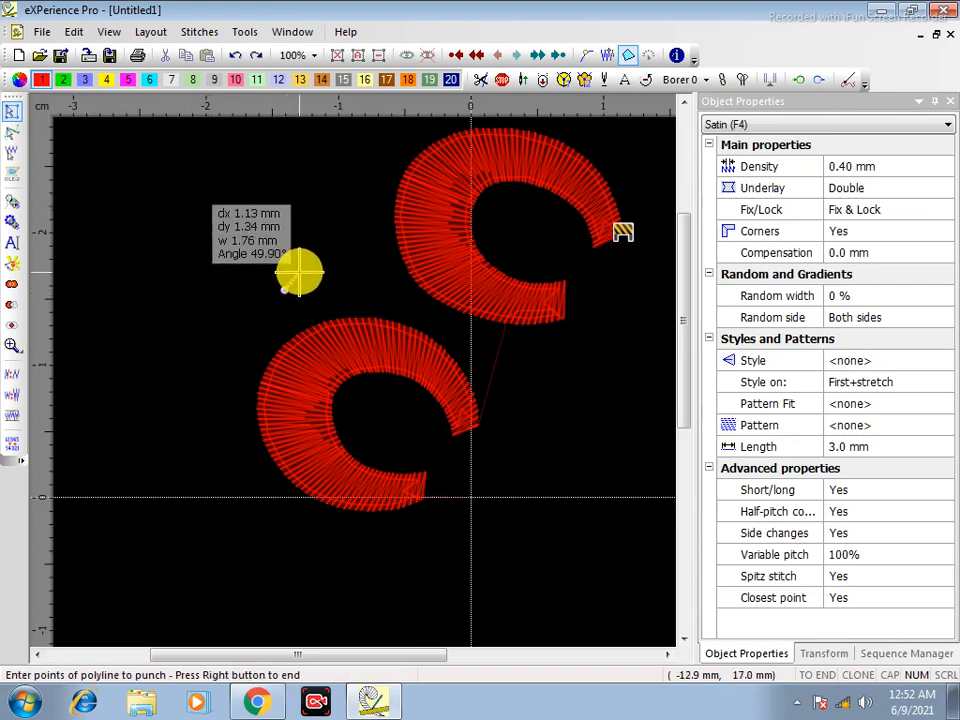
{"action": "left_click", "coordinate": [300, 270]}
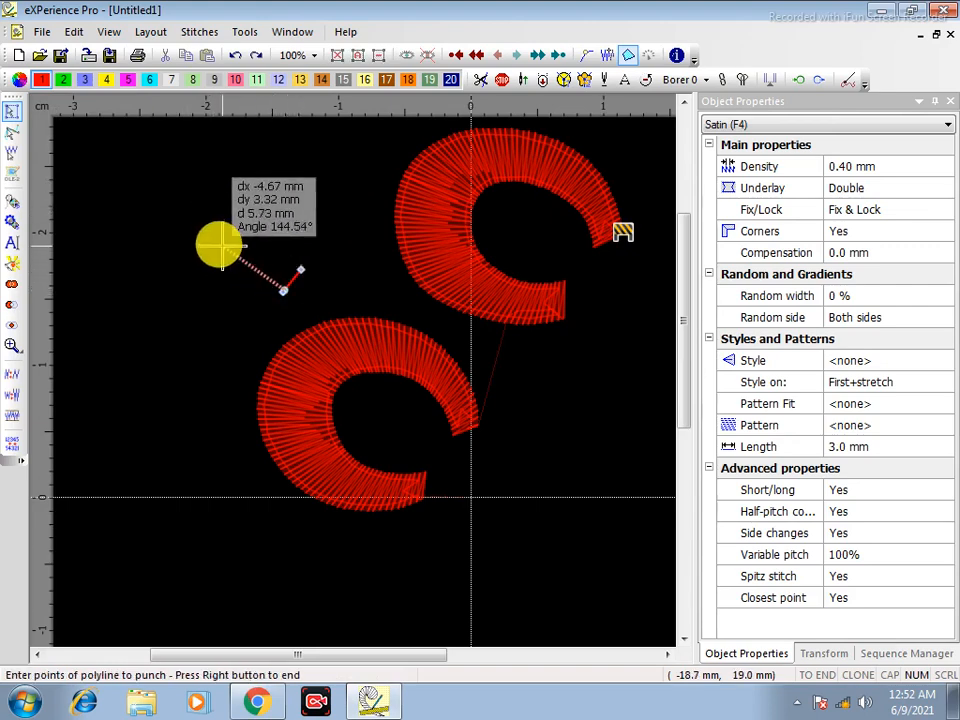
{"action": "left_click", "coordinate": [270, 204]}
{"action": "left_click", "coordinate": [168, 232]}
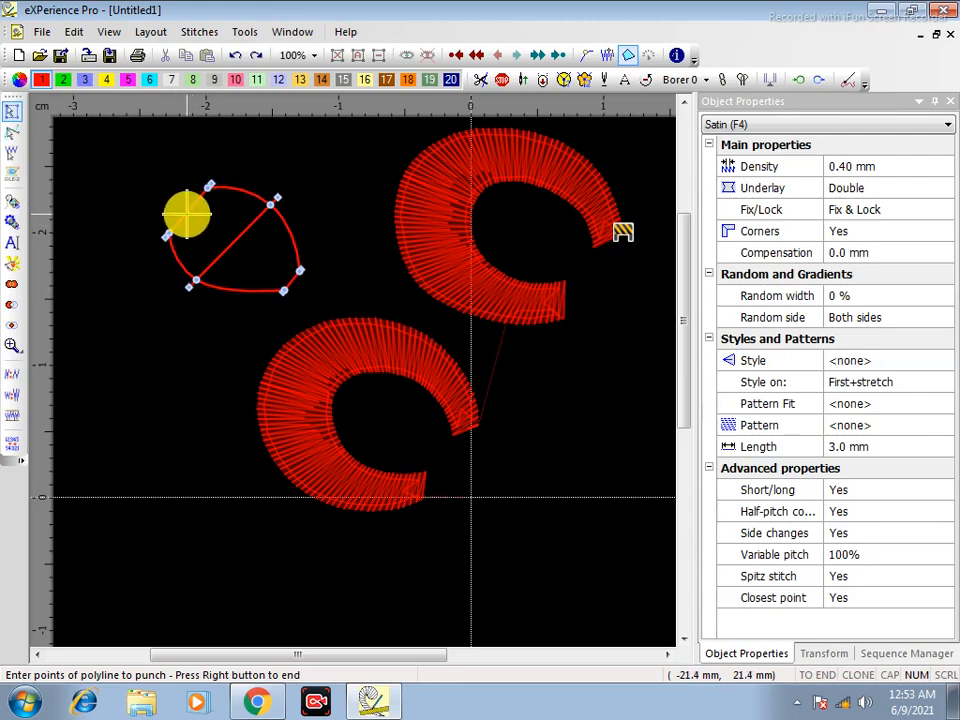
Add a smaller leaf section from the large leaf's upper-left end, placing three point pairs, and end that section
{"action": "left_click", "coordinate": [183, 218]}
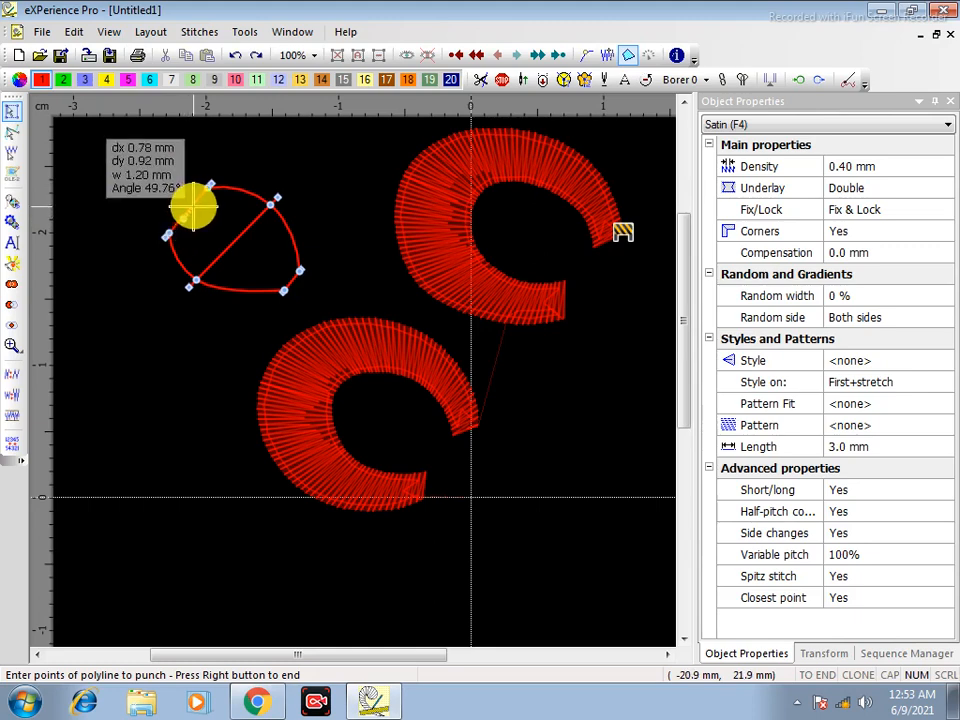
{"action": "left_click", "coordinate": [136, 210]}
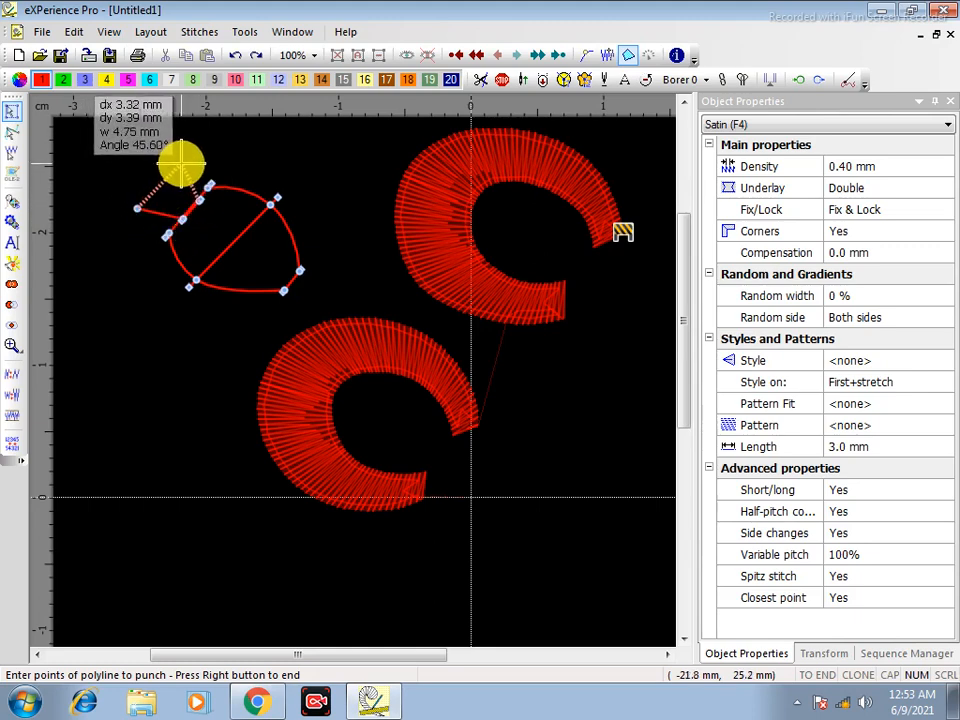
{"action": "left_click", "coordinate": [183, 161]}
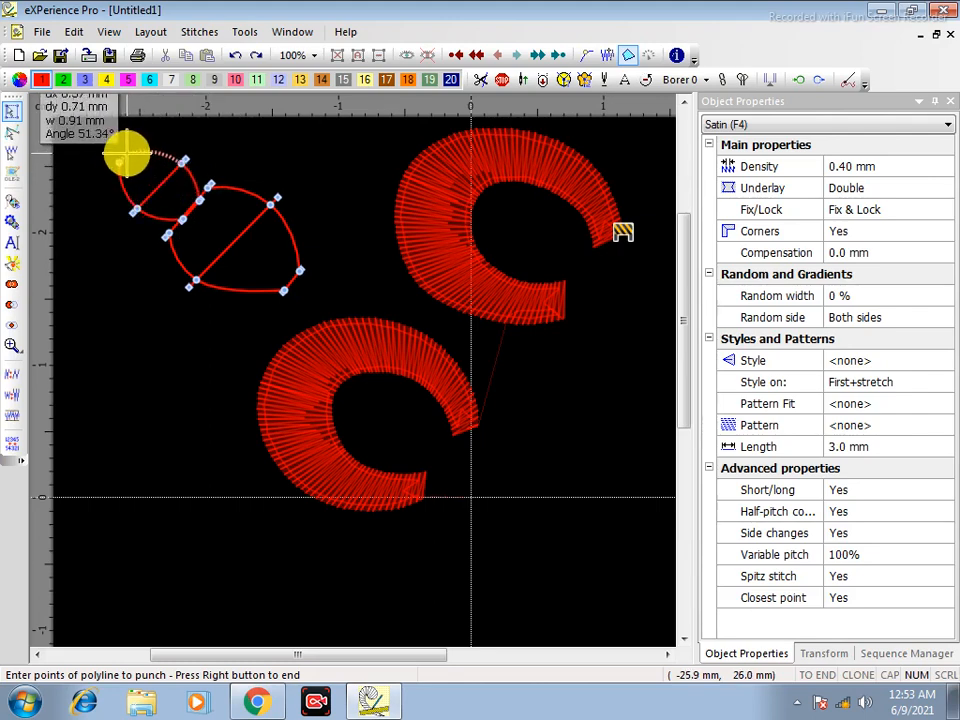
{"action": "left_click", "coordinate": [127, 153]}
{"action": "right_click", "coordinate": [121, 154]}
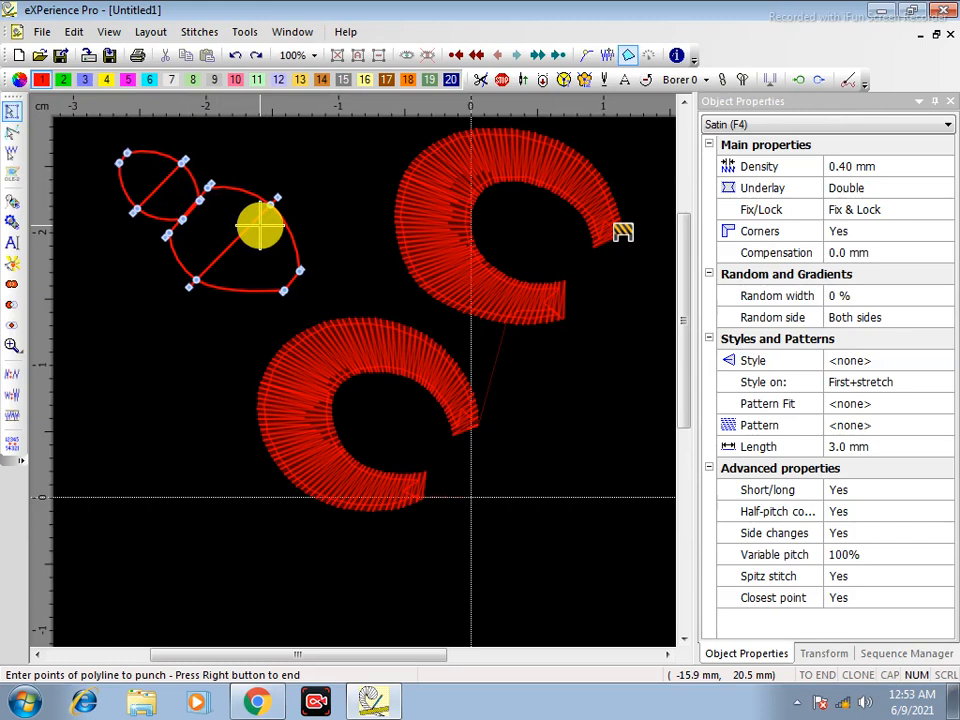
Add a curved, tapering branch from the large leaf's upper edge, arching up and left over the small leaf with four point pairs
{"action": "left_click", "coordinate": [245, 189]}
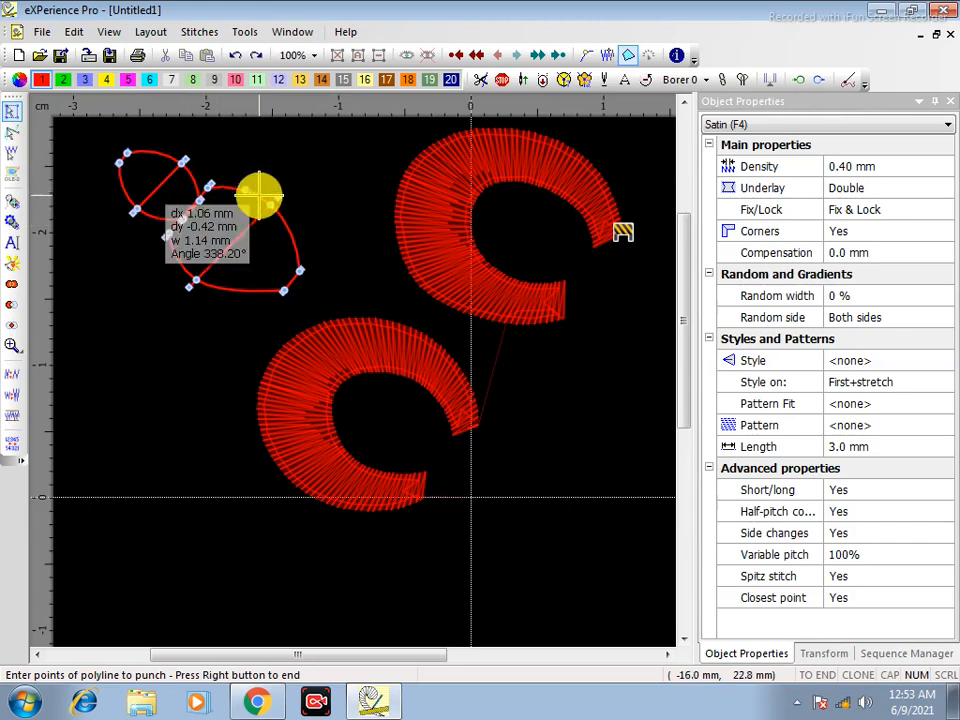
{"action": "left_click", "coordinate": [246, 155]}
{"action": "left_click", "coordinate": [276, 158]}
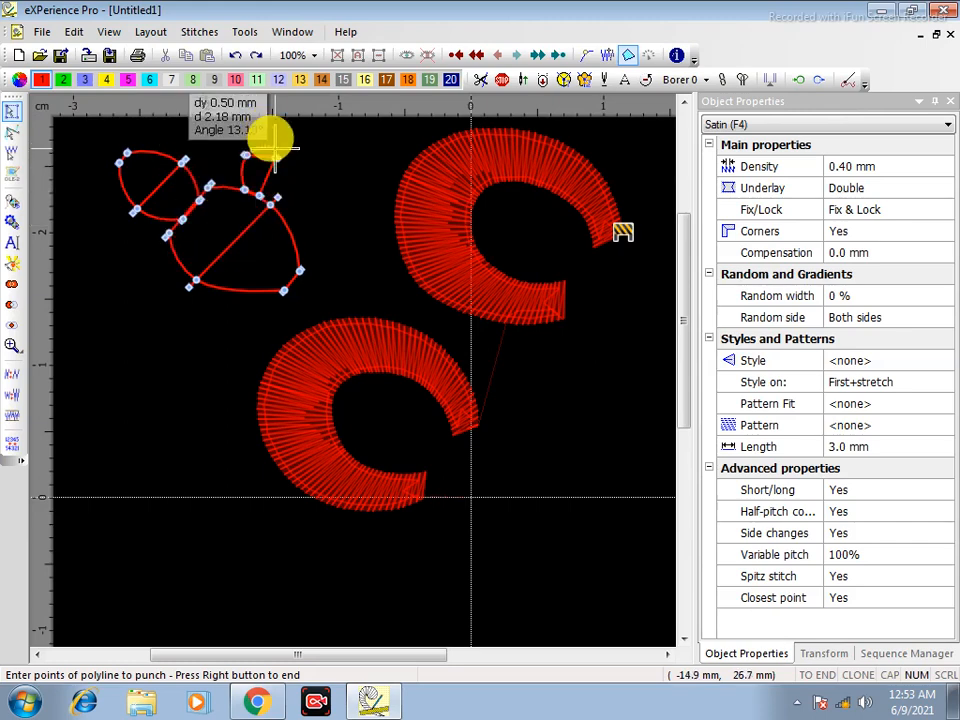
{"action": "left_click", "coordinate": [208, 200]}
{"action": "left_click", "coordinate": [228, 174]}
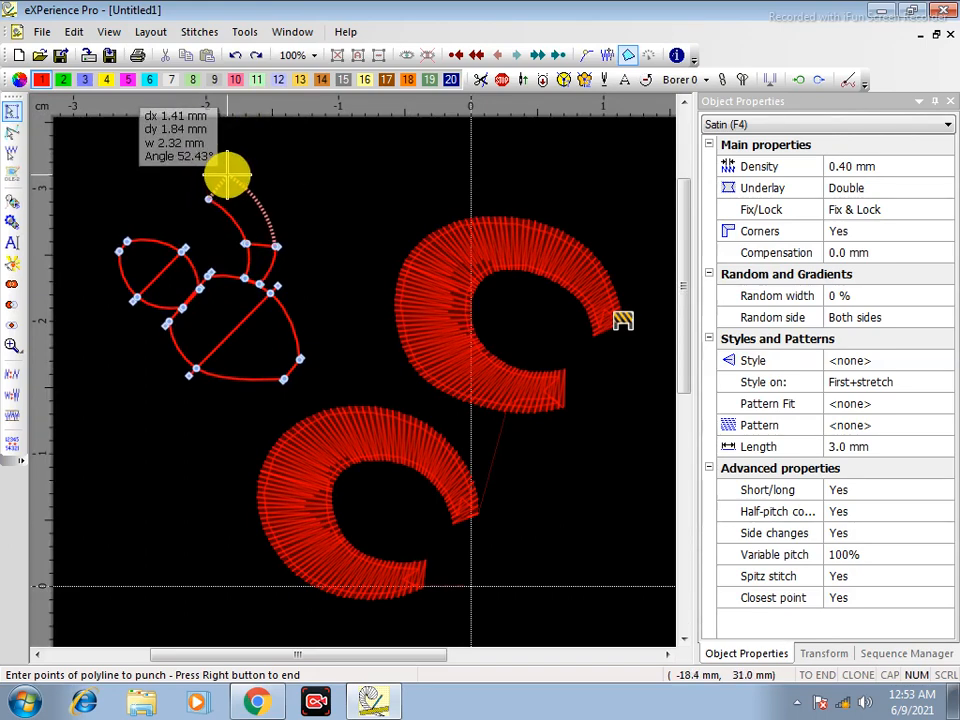
{"action": "left_click", "coordinate": [134, 214]}
{"action": "left_click", "coordinate": [126, 208]}
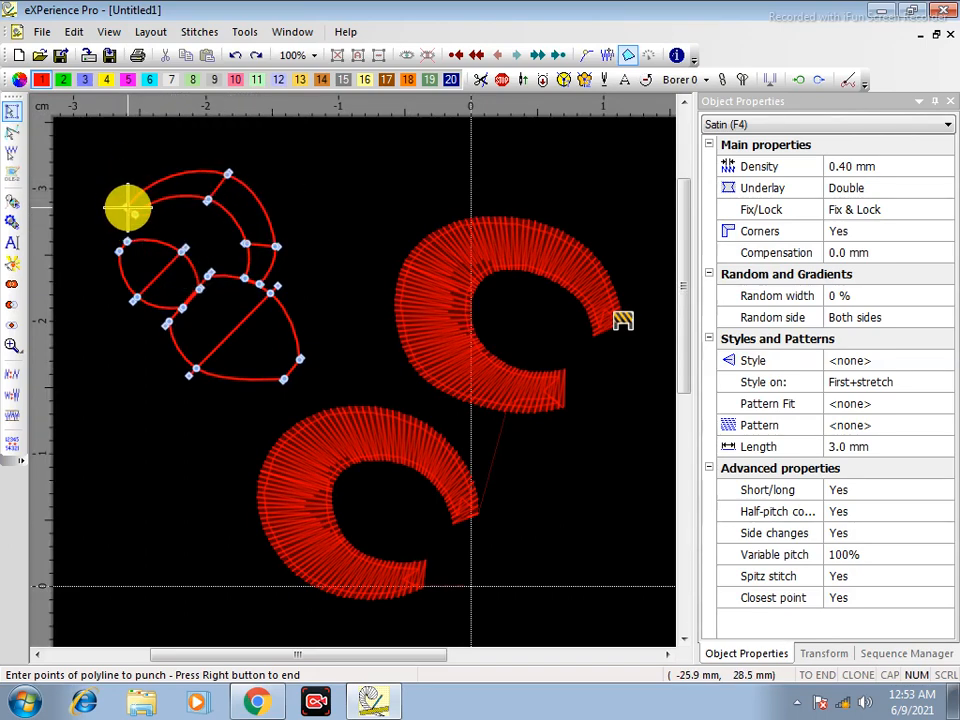
Add a second tapering branch from the large leaf's lower-left edge, curving left and up with four point pairs
{"action": "left_click", "coordinate": [172, 346]}
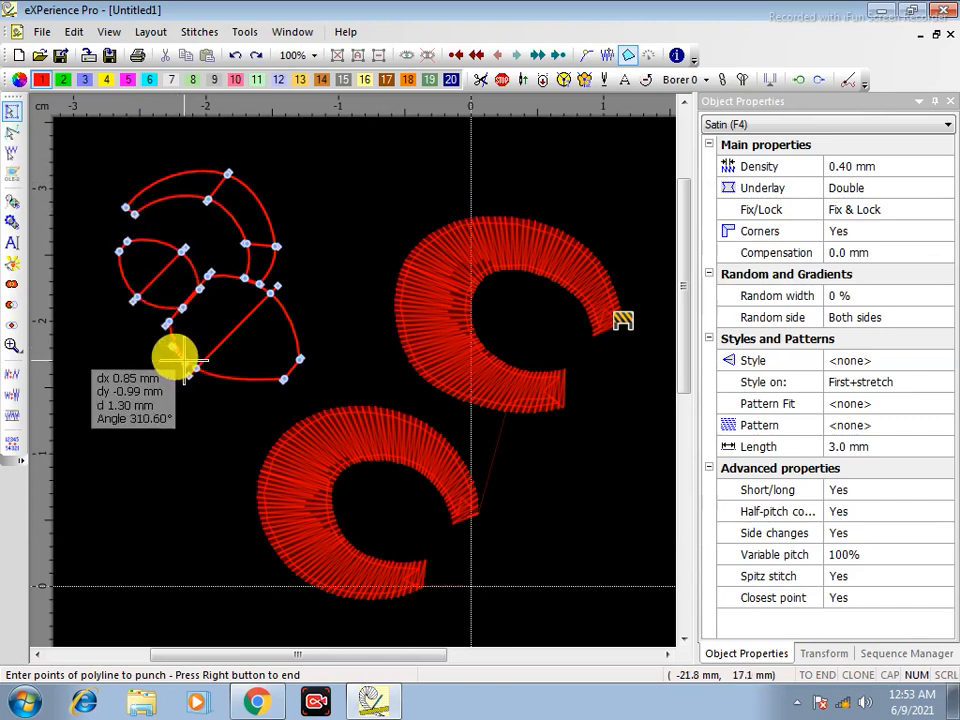
{"action": "left_click", "coordinate": [144, 346]}
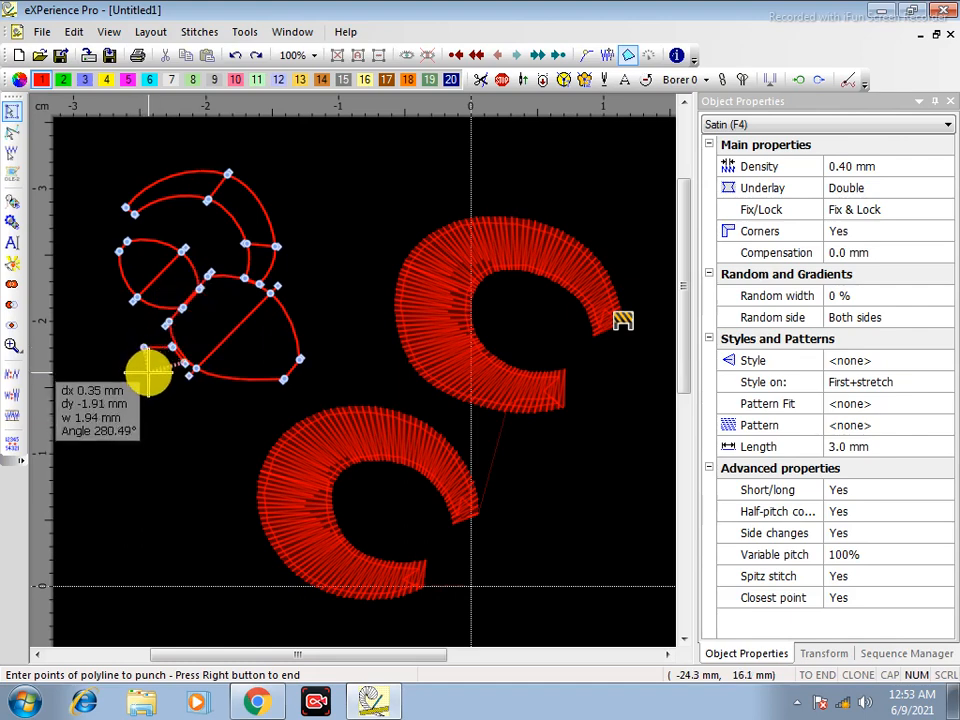
{"action": "left_click", "coordinate": [148, 373]}
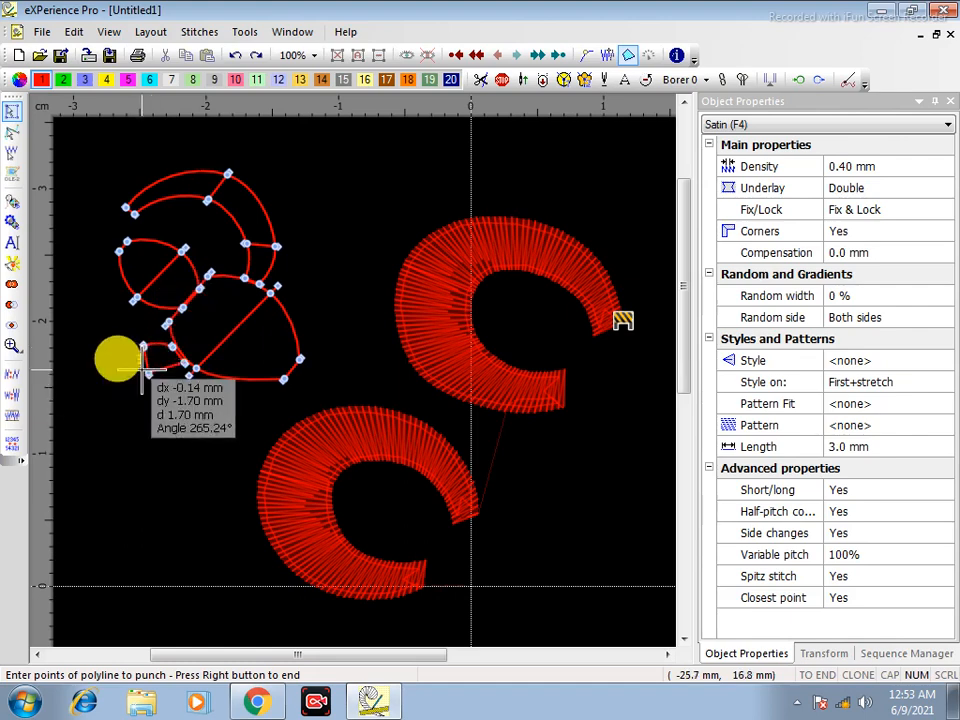
{"action": "left_click", "coordinate": [96, 316]}
{"action": "left_click", "coordinate": [74, 343]}
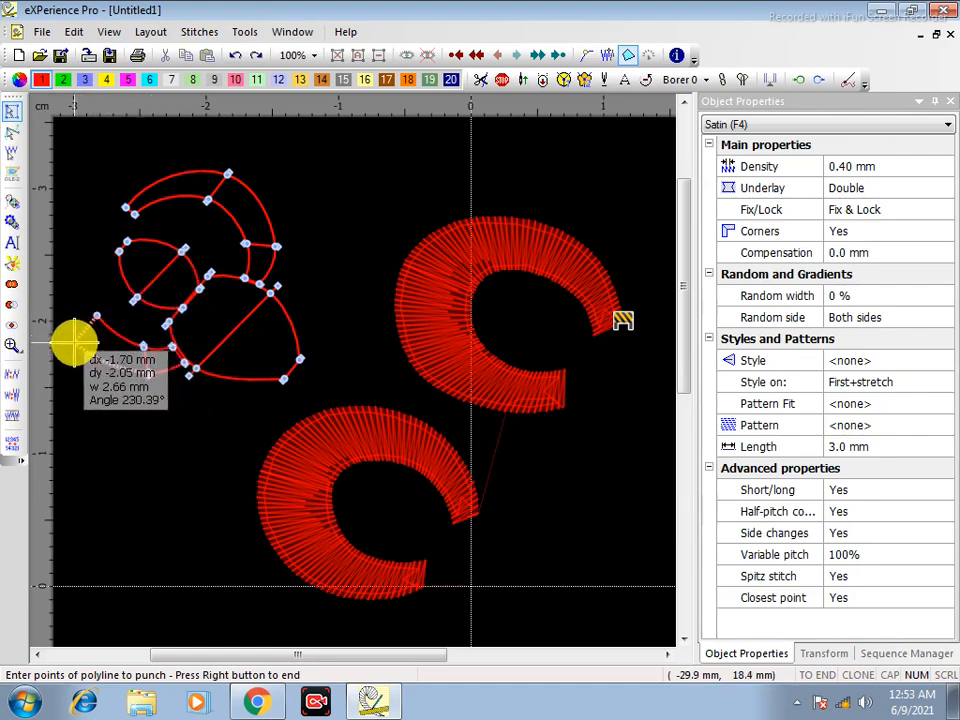
{"action": "left_click", "coordinate": [91, 255]}
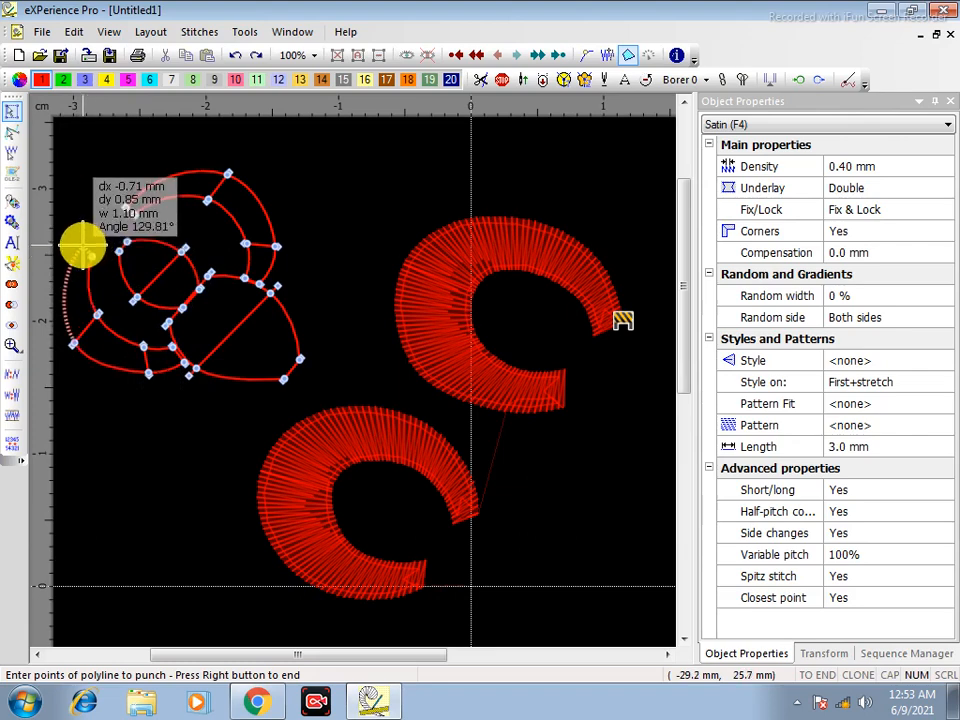
{"action": "right_click", "coordinate": [80, 243]}
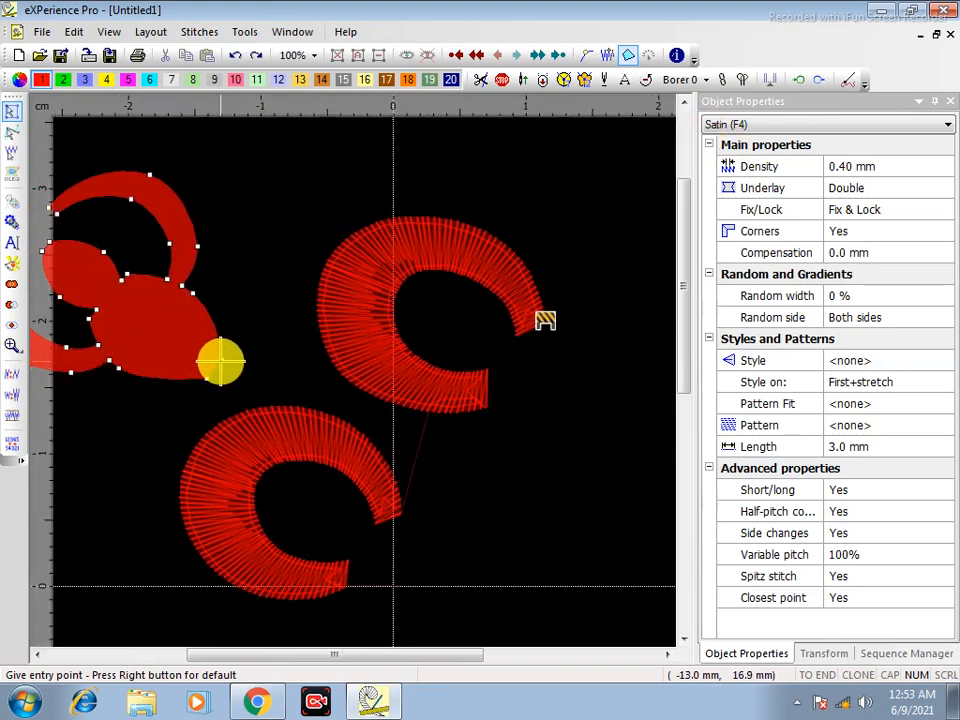
Finish the branched satin with its entry at the large leaf's right tip and exit at the upper branch's tip, and select the 17.9 by 15.8 mm object
{"action": "left_click", "coordinate": [220, 361]}
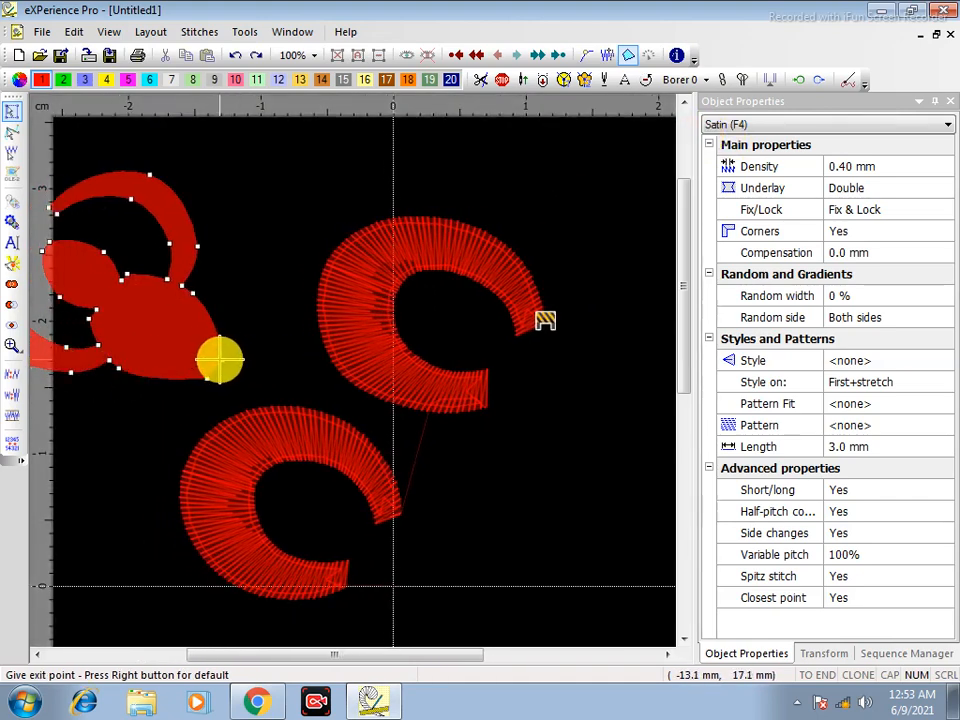
{"action": "left_click", "coordinate": [544, 320]}
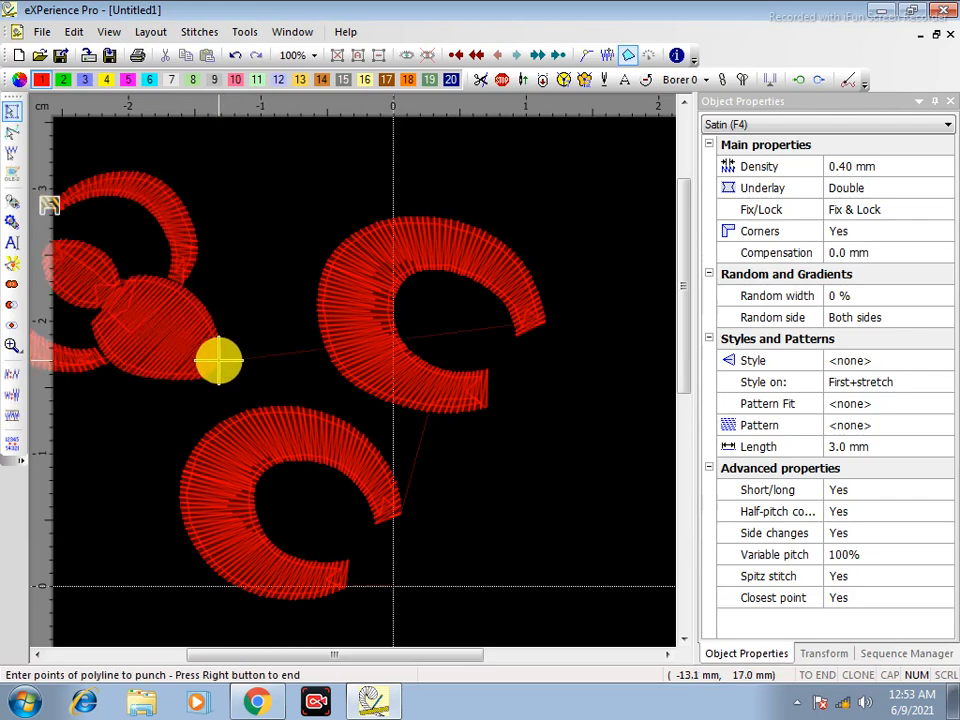
{"action": "left_click", "coordinate": [220, 361]}
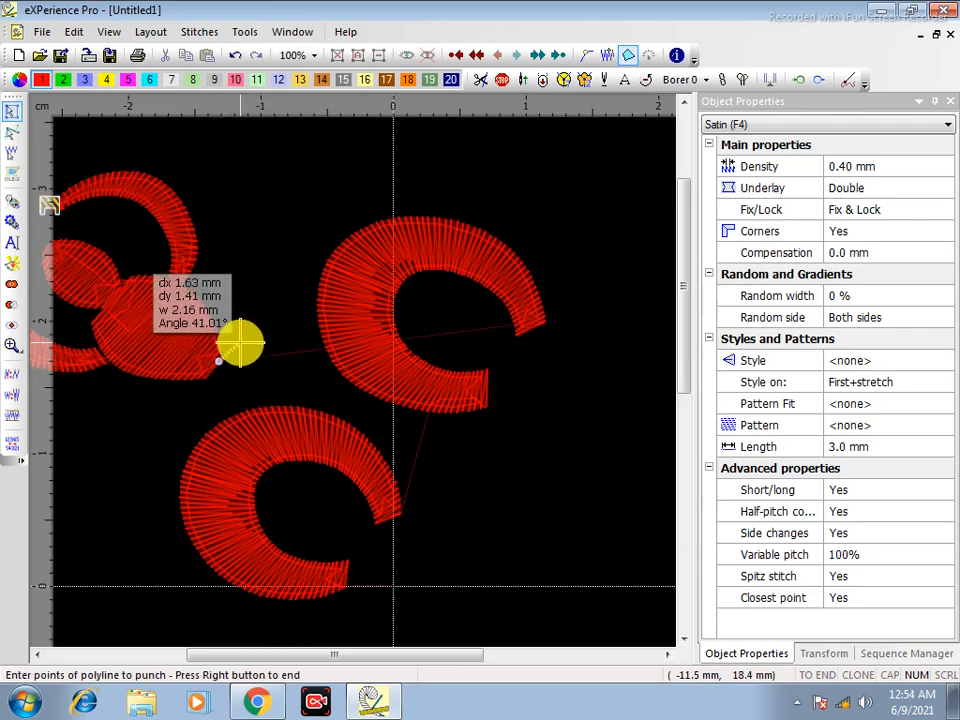
{"action": "right_click", "coordinate": [242, 350]}
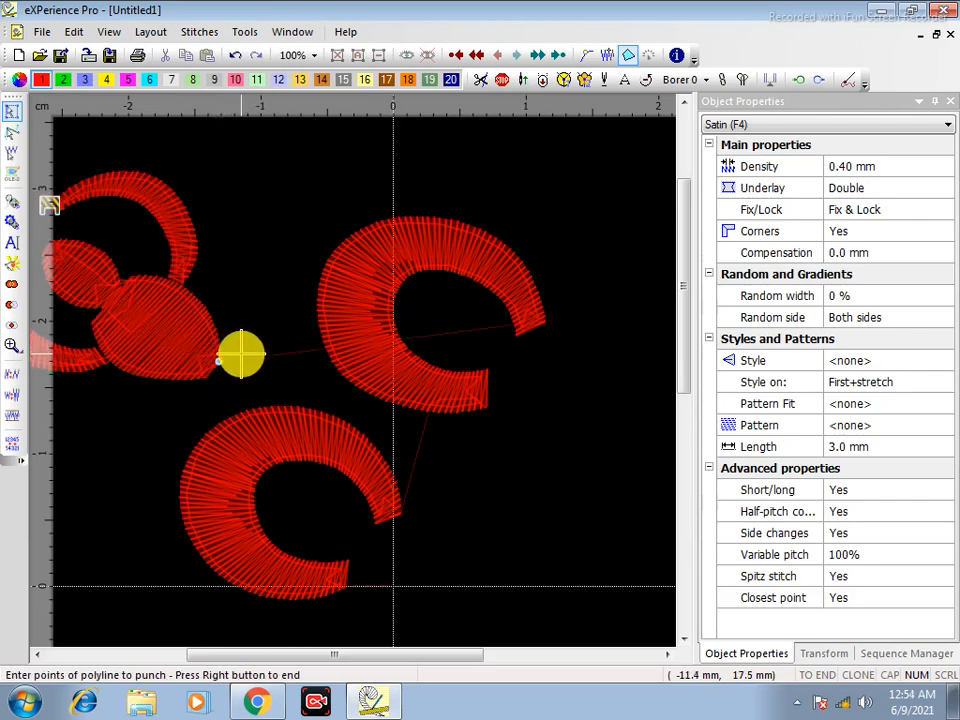
{"action": "left_click", "coordinate": [285, 300]}
{"action": "scroll", "coordinate": [246, 336], "scroll_direction": "down", "scroll_amount": 2}
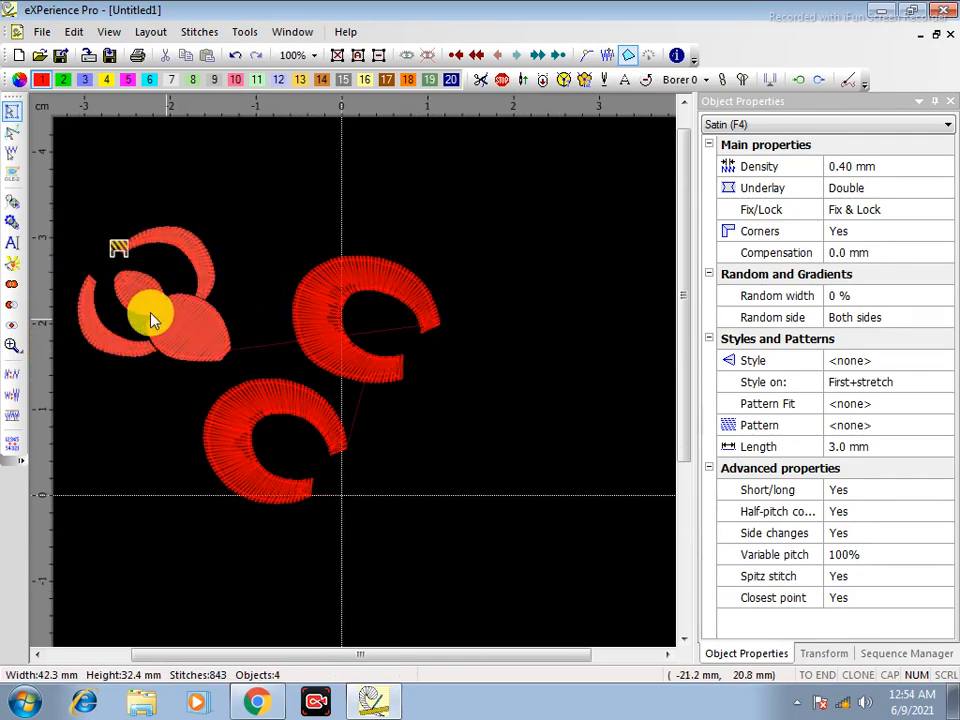
{"action": "left_click", "coordinate": [182, 326]}
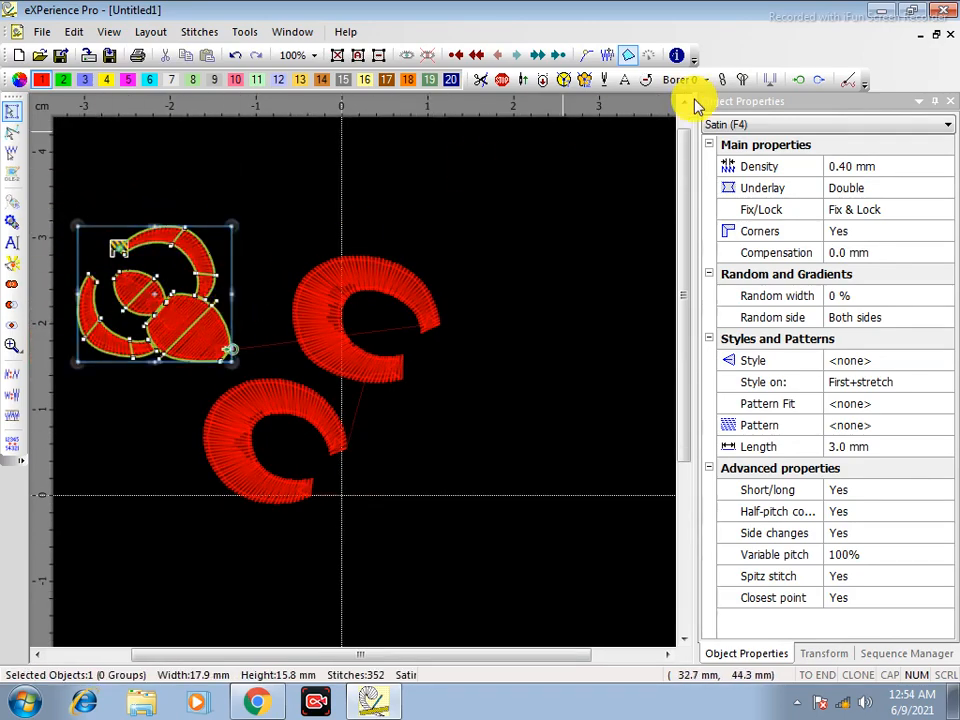
Set both the entry point and the exit point of the branched satin at the large leaf's right tip
{"action": "left_click", "coordinate": [801, 79]}
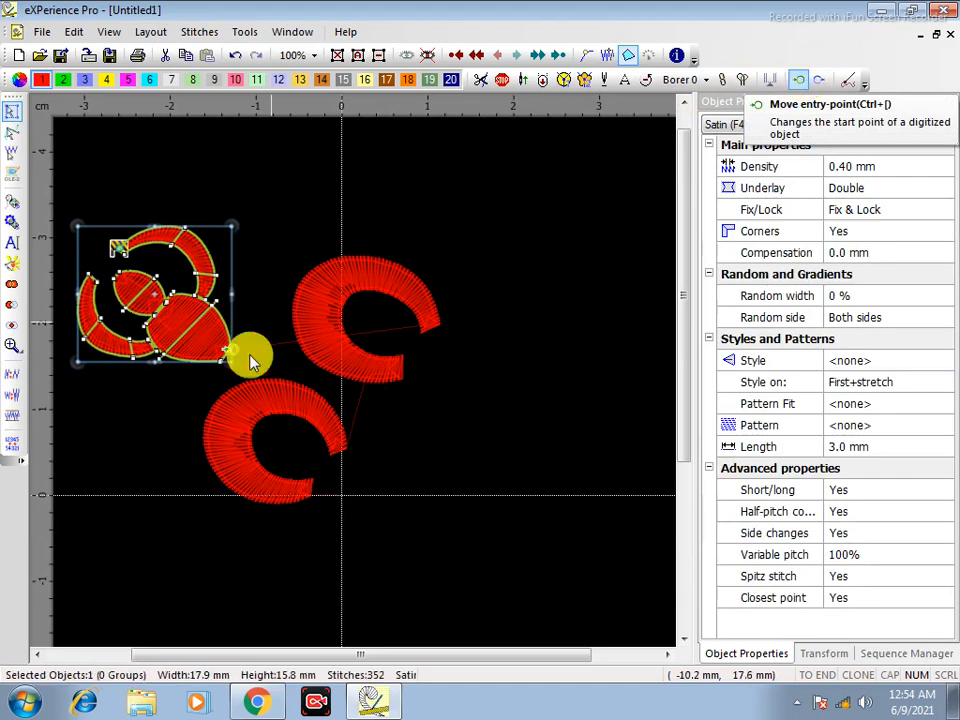
{"action": "left_click", "coordinate": [818, 79]}
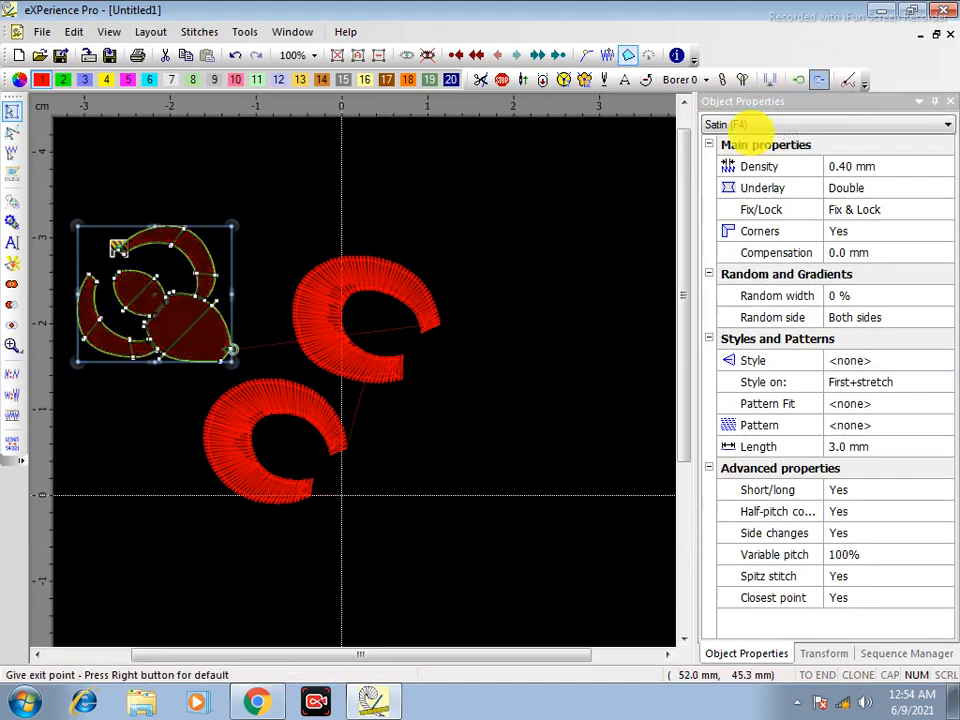
{"action": "left_click", "coordinate": [231, 345]}
Move the branched satin to just above the lower C, and delete the upper C shape
{"action": "left_click_drag", "start_coordinate": [167, 328], "coordinate": [232, 413]}
{"action": "left_click", "coordinate": [358, 366]}
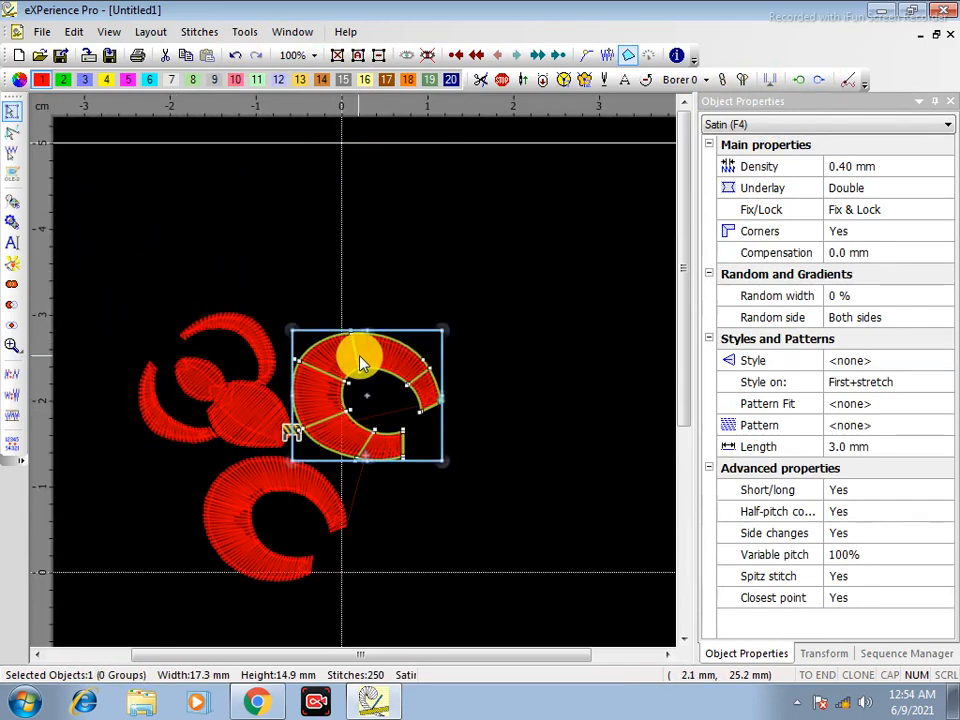
{"action": "left_click_drag", "start_coordinate": [362, 350], "coordinate": [271, 479]}
{"action": "left_click", "coordinate": [272, 491]}
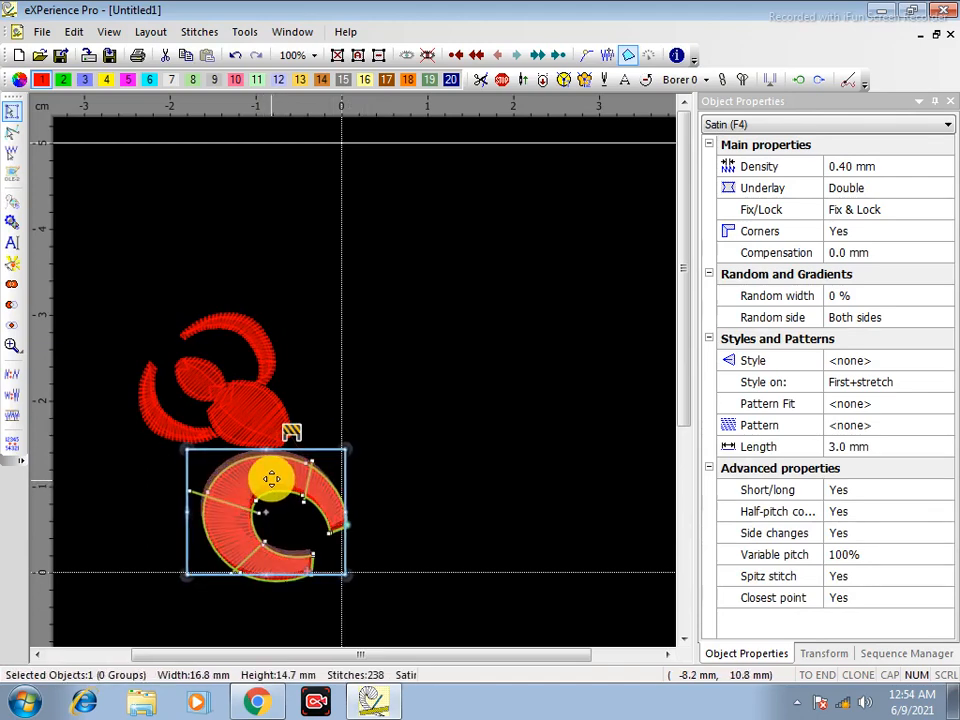
{"action": "scroll", "coordinate": [364, 355], "scroll_direction": "down", "scroll_amount": 2}
{"action": "left_click", "coordinate": [196, 320]}
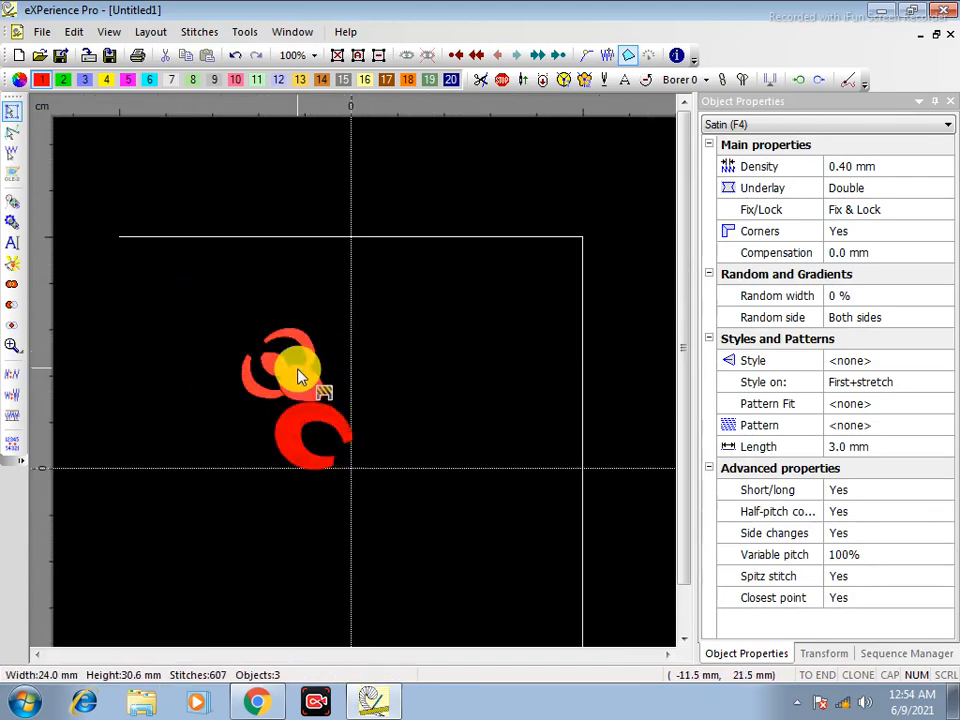
Nudge the branched satin slightly up and right so it sits closely above the remaining C
{"action": "left_click", "coordinate": [298, 377]}
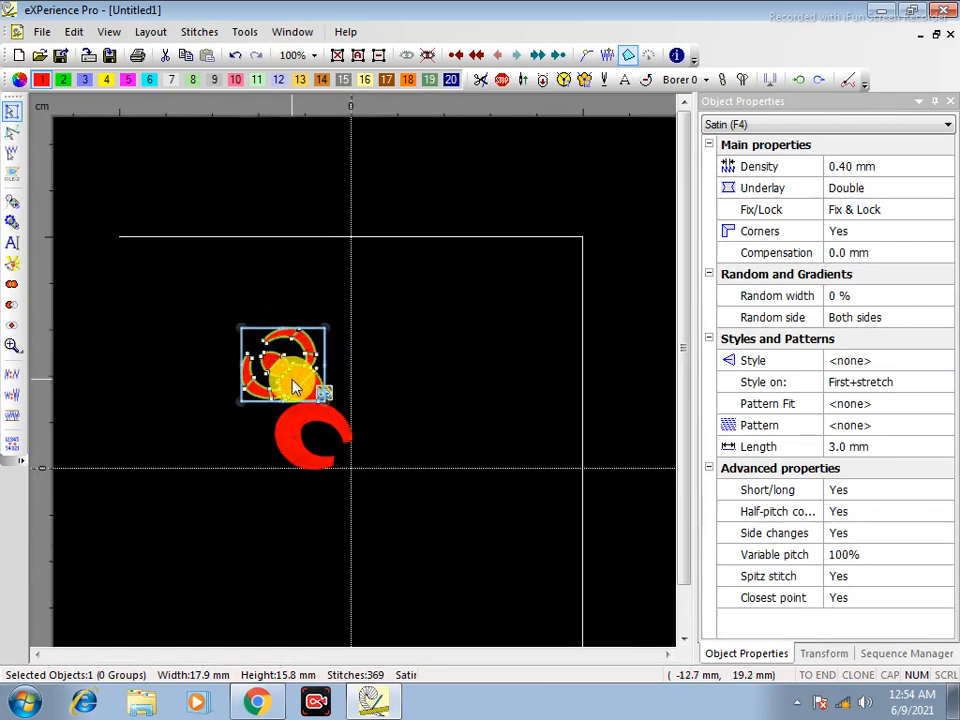
{"action": "left_click_drag", "start_coordinate": [293, 387], "coordinate": [336, 412]}
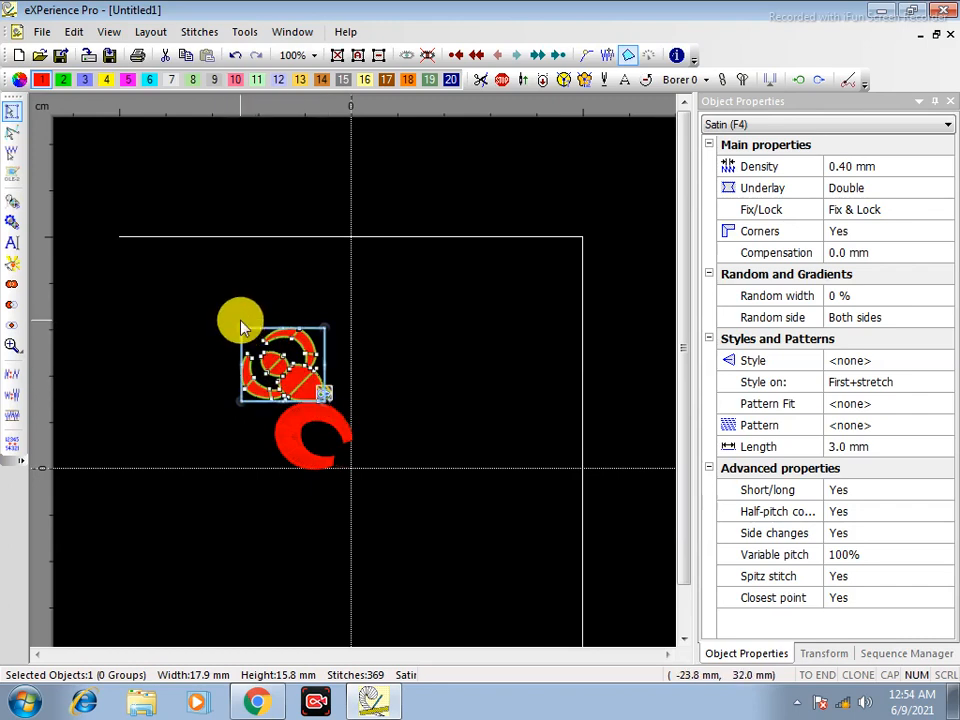
{"action": "left_click_drag", "start_coordinate": [240, 324], "coordinate": [244, 321]}
{"action": "left_click", "coordinate": [176, 287]}
Select the branched satin and the C together and place their rotation centre near the origin, just outside the C's opening
{"action": "left_click_drag", "start_coordinate": [176, 287], "coordinate": [461, 568]}
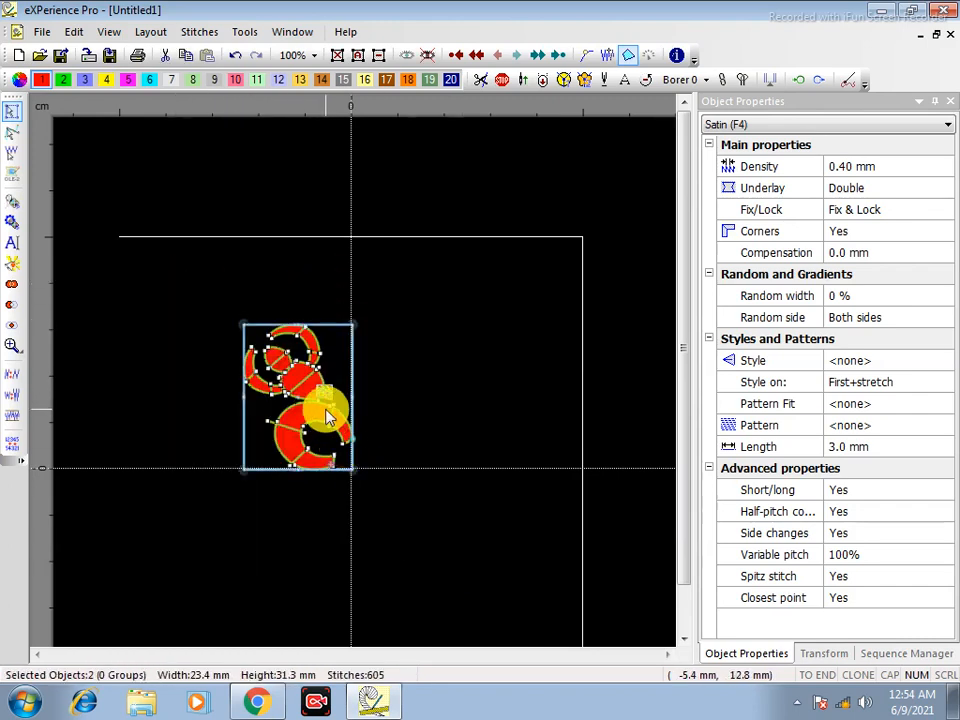
{"action": "left_click", "coordinate": [310, 395]}
{"action": "left_click_drag", "start_coordinate": [184, 297], "coordinate": [443, 533]}
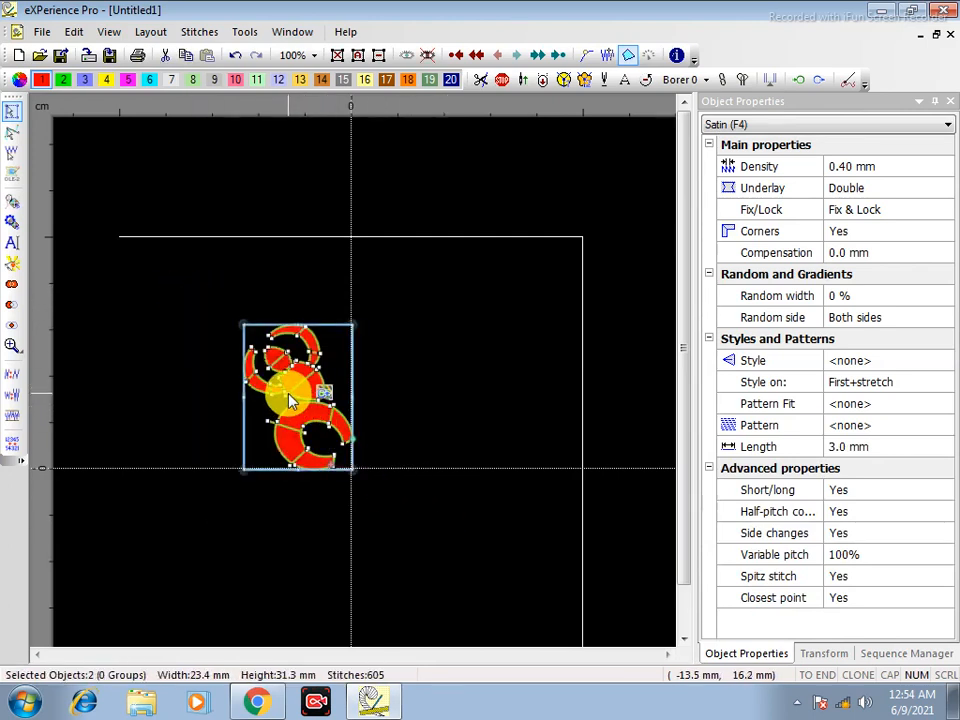
{"action": "left_click_drag", "start_coordinate": [289, 401], "coordinate": [360, 466]}
Create a clockwise circular array of both selected objects with a step count of 5 to form a flower
{"action": "left_click", "coordinate": [150, 32]}
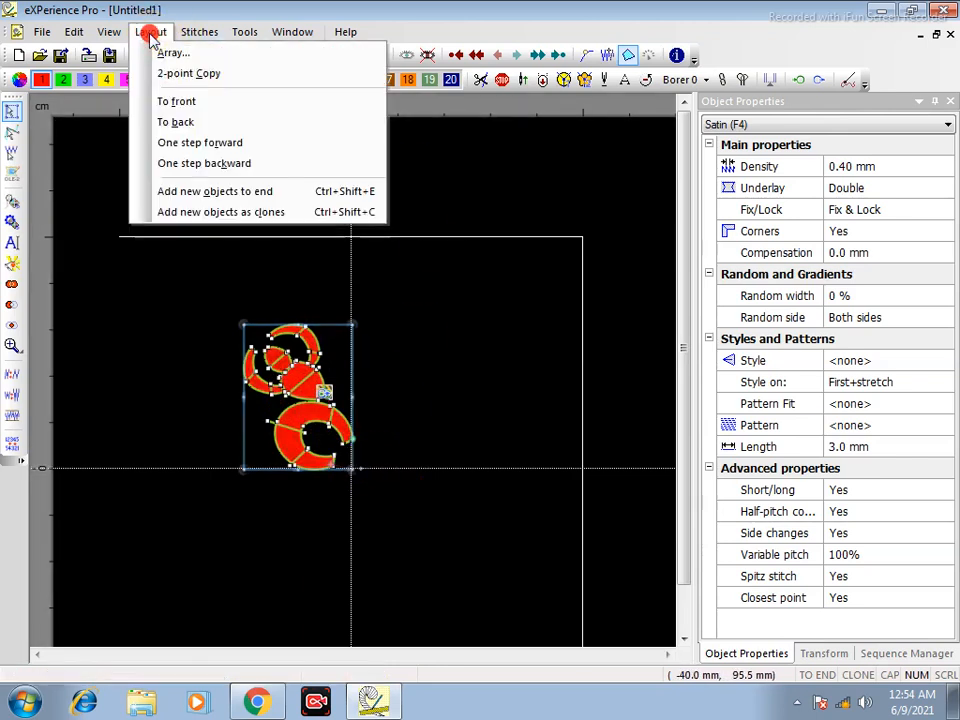
{"action": "left_click", "coordinate": [168, 52]}
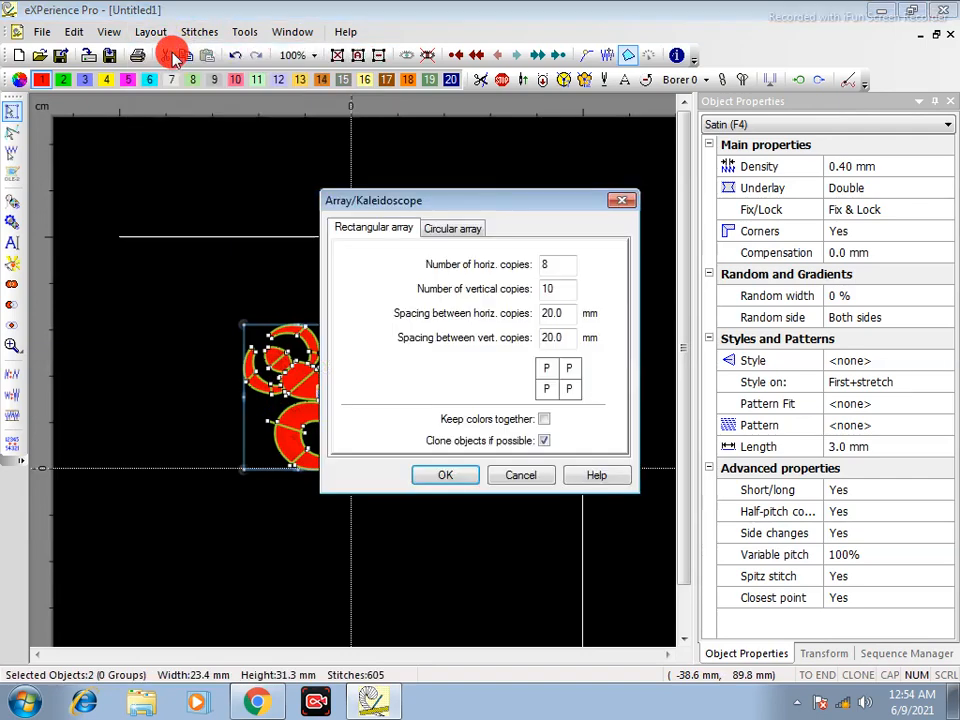
{"action": "left_click", "coordinate": [452, 229]}
{"action": "left_click_drag", "start_coordinate": [568, 333], "coordinate": [510, 335]}
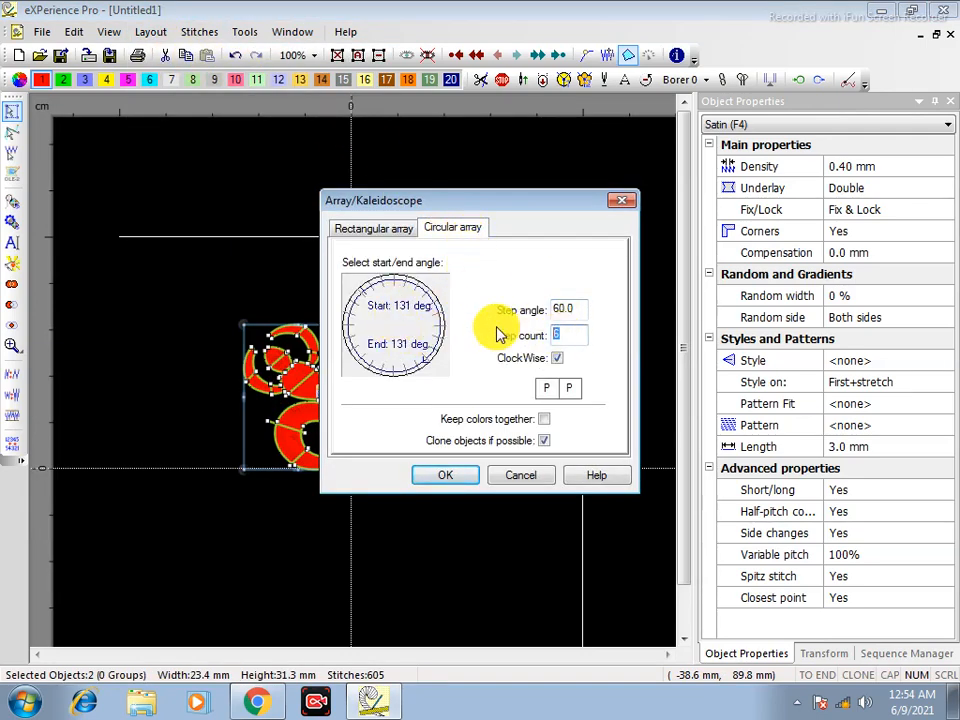
{"action": "type", "text": "5"}
{"action": "left_click", "coordinate": [446, 476]}
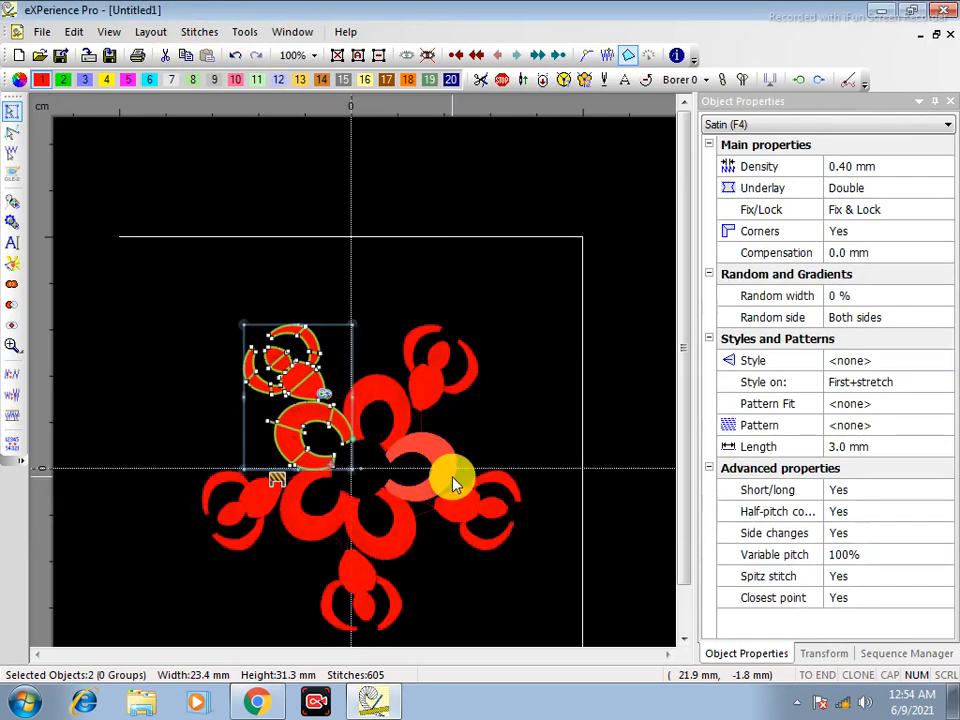
{"action": "left_click", "coordinate": [189, 274]}
{"action": "scroll", "coordinate": [189, 277], "scroll_direction": "down", "scroll_amount": 2}
{"action": "scroll", "coordinate": [210, 295], "scroll_direction": "down", "scroll_amount": 1}
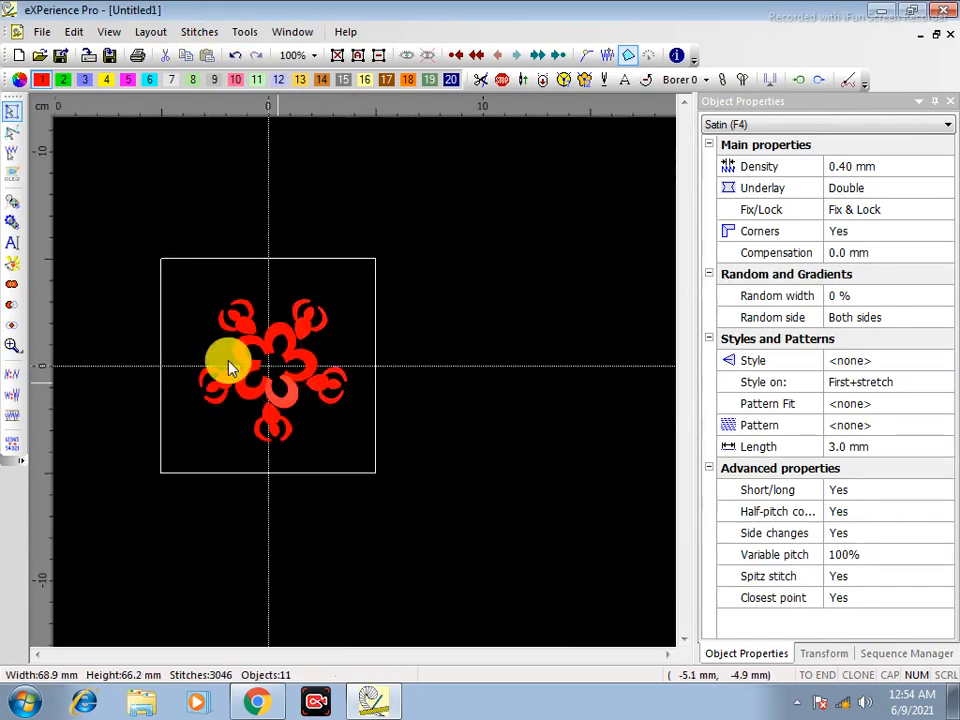
{"action": "scroll", "coordinate": [225, 360], "scroll_direction": "up", "scroll_amount": 3}
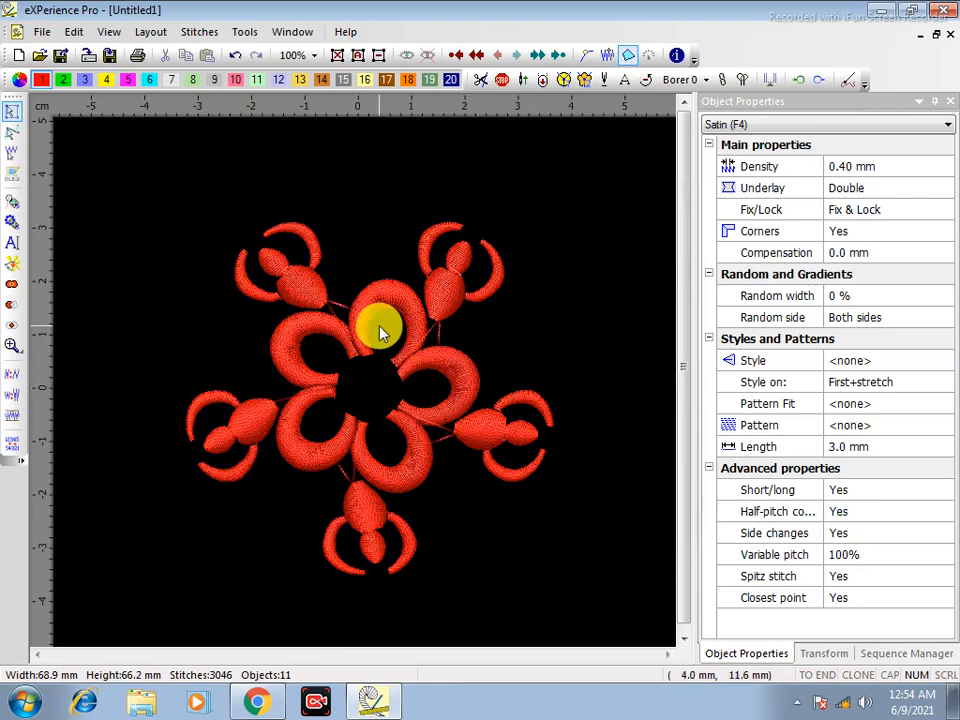
Set the new start of the design at the centre of the five-petal flower
{"action": "left_click", "coordinate": [73, 31]}
{"action": "mouse_move", "coordinate": [216, 434]}
{"action": "left_click", "coordinate": [343, 430]}
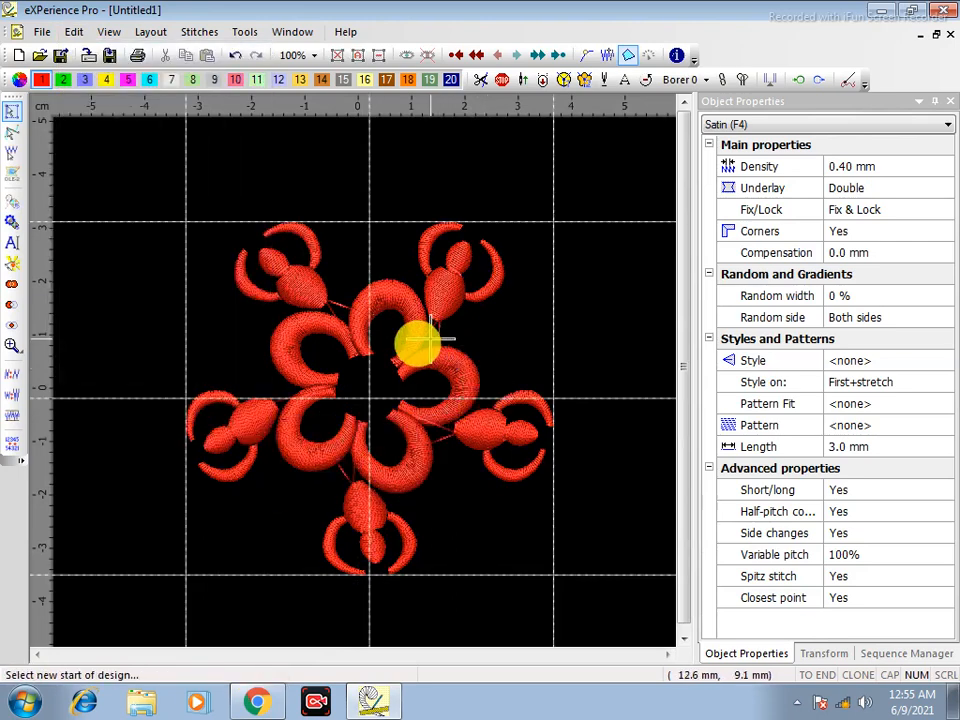
{"action": "left_click", "coordinate": [372, 396]}
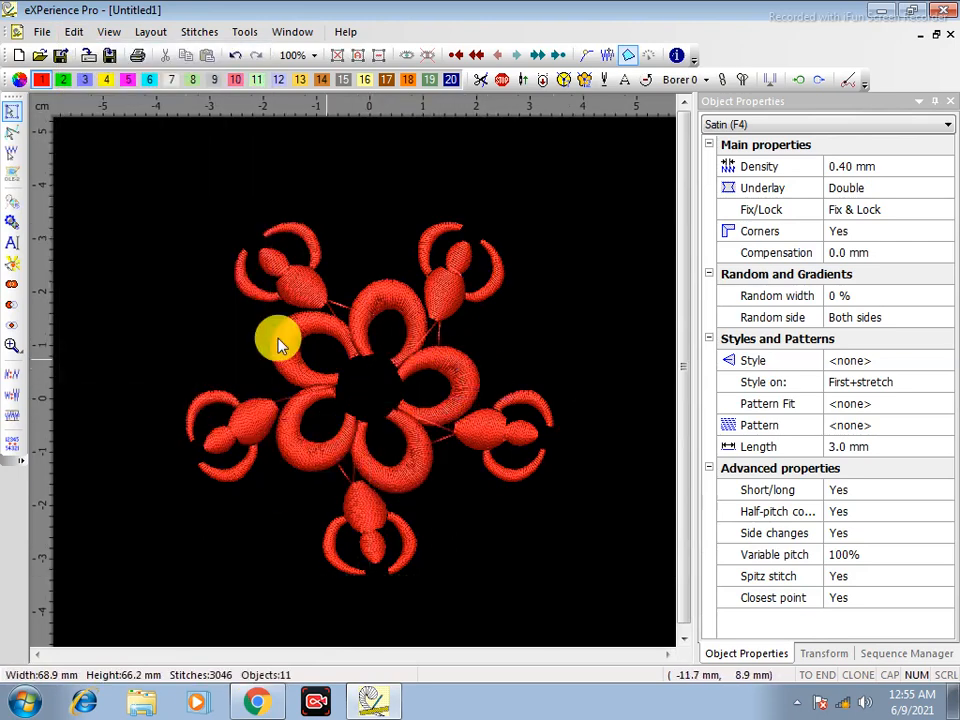
Insert a running-stitch circle about 10.1 mm in diameter at the flower's centre and shift it slightly to centre it between the petals
{"action": "key", "text": "F3"}
{"action": "left_click", "coordinate": [364, 367]}
{"action": "left_click", "coordinate": [444, 294]}
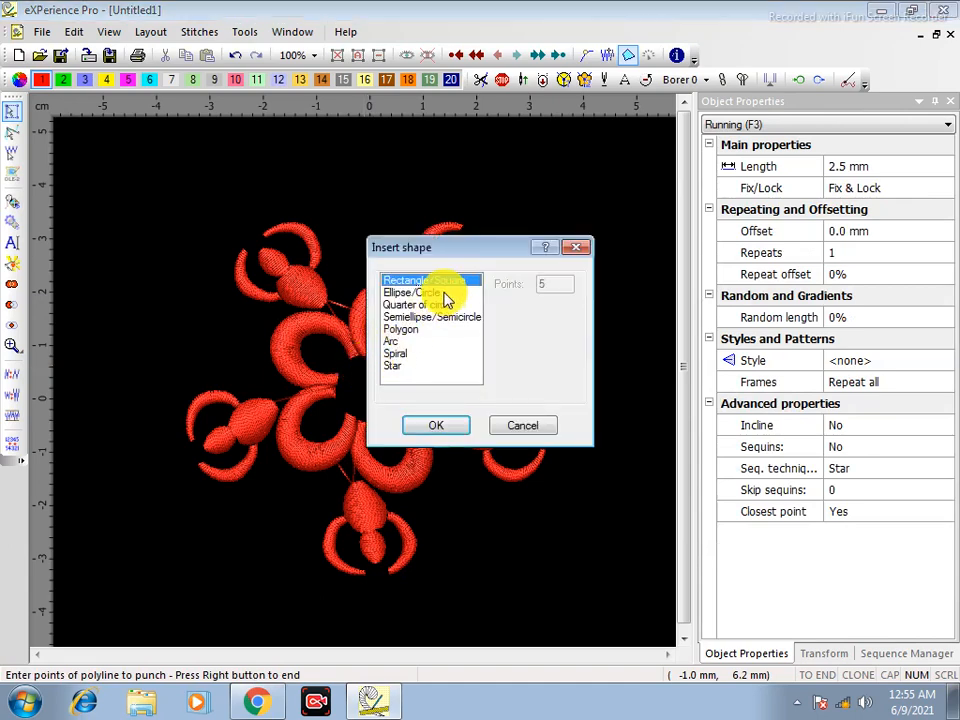
{"action": "left_click", "coordinate": [437, 423]}
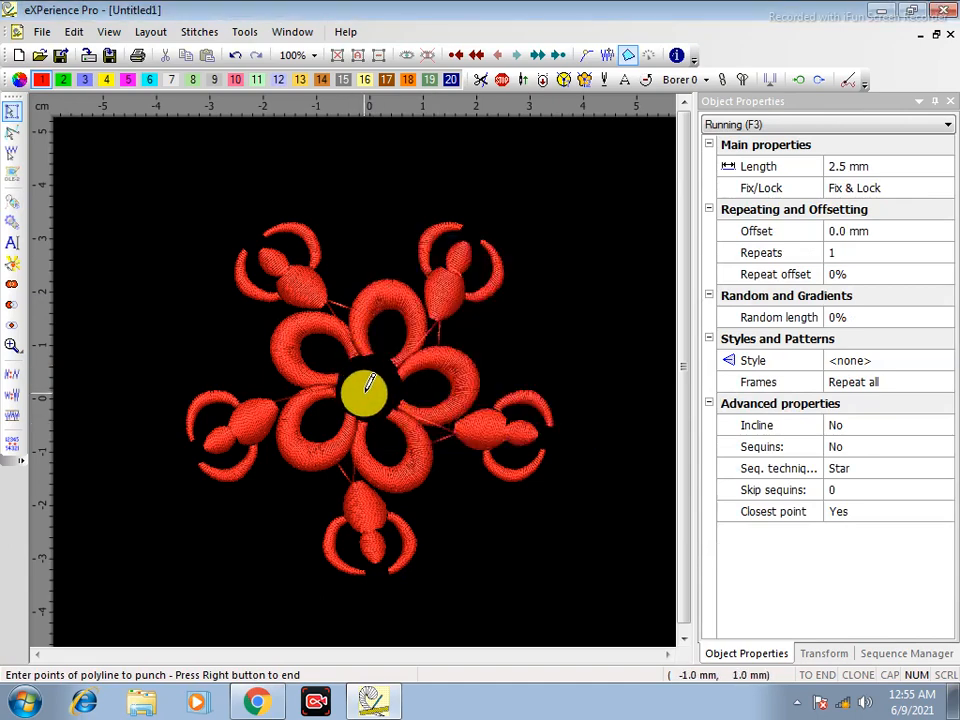
{"action": "left_click_drag", "start_coordinate": [370, 384], "coordinate": [392, 366]}
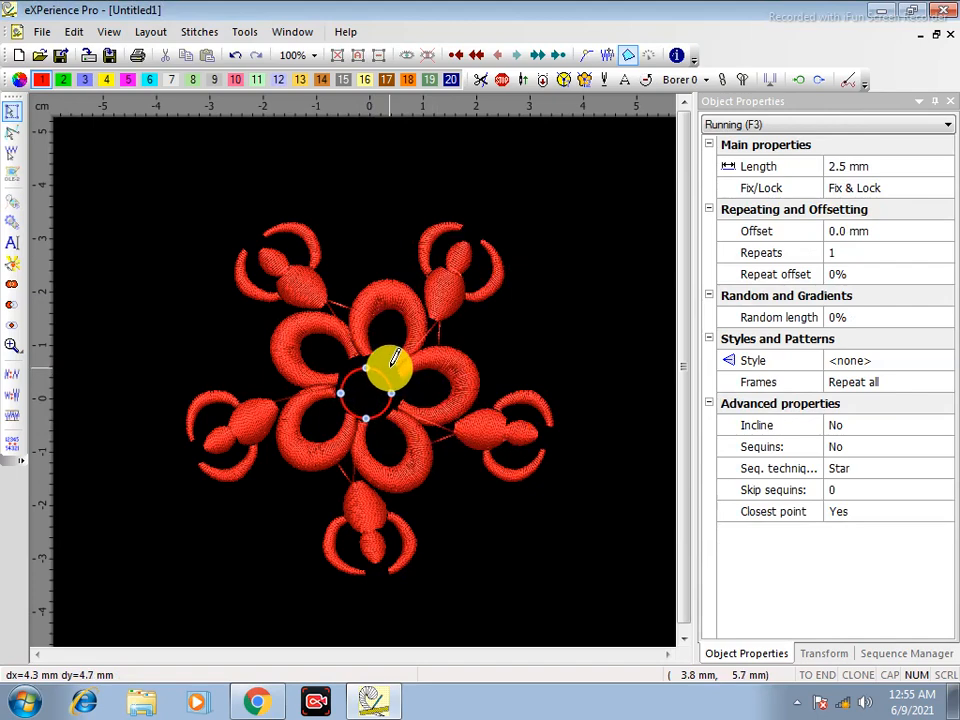
{"action": "right_click", "coordinate": [388, 365]}
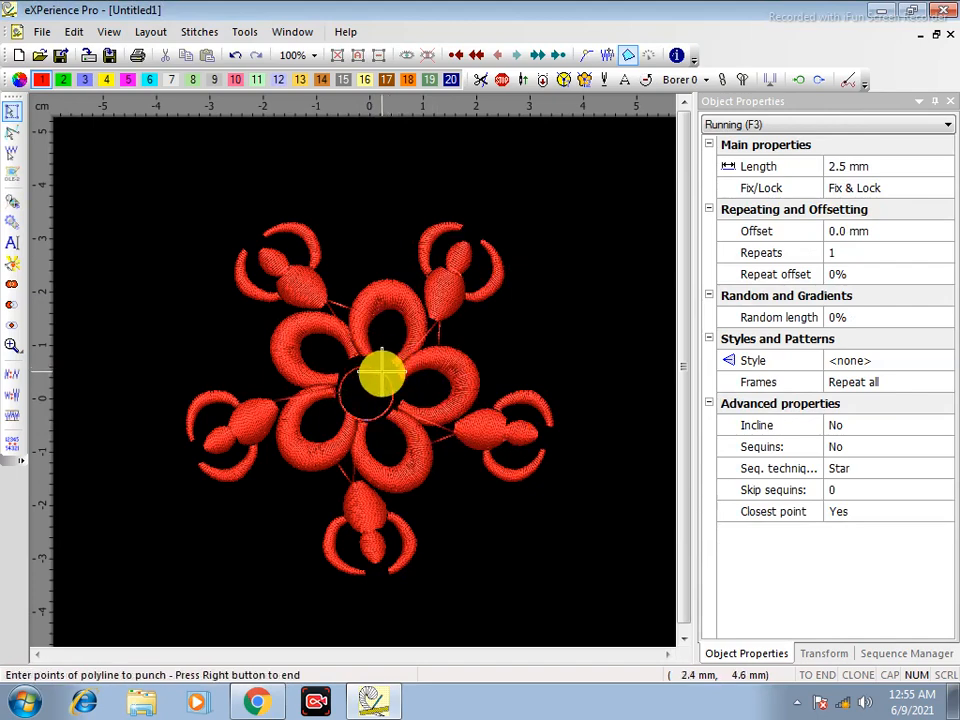
{"action": "right_click", "coordinate": [382, 374]}
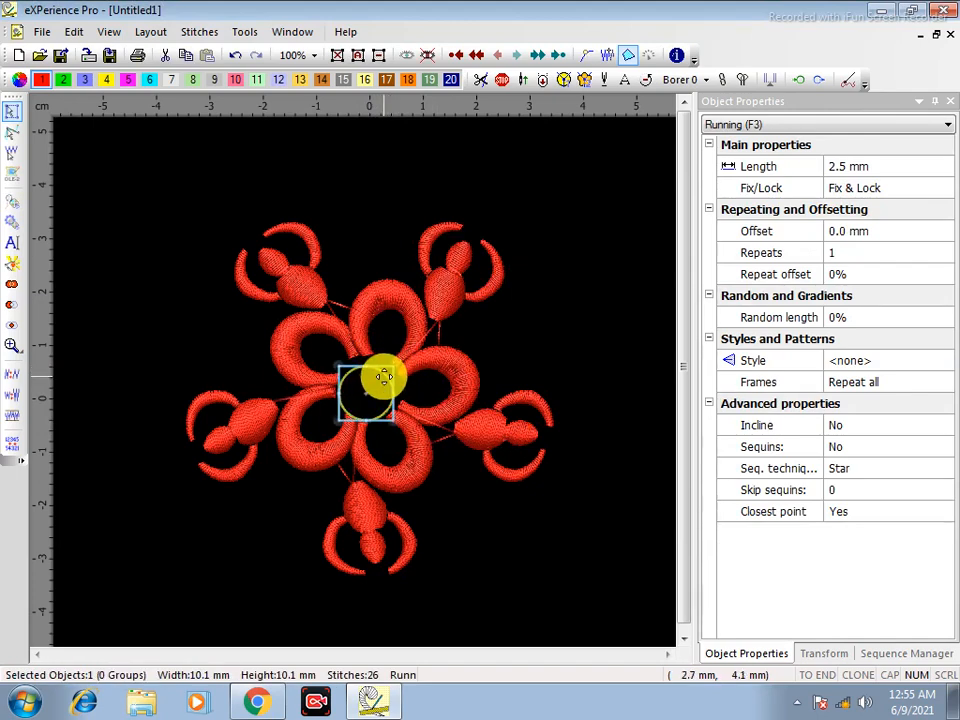
{"action": "left_click_drag", "start_coordinate": [384, 377], "coordinate": [386, 375]}
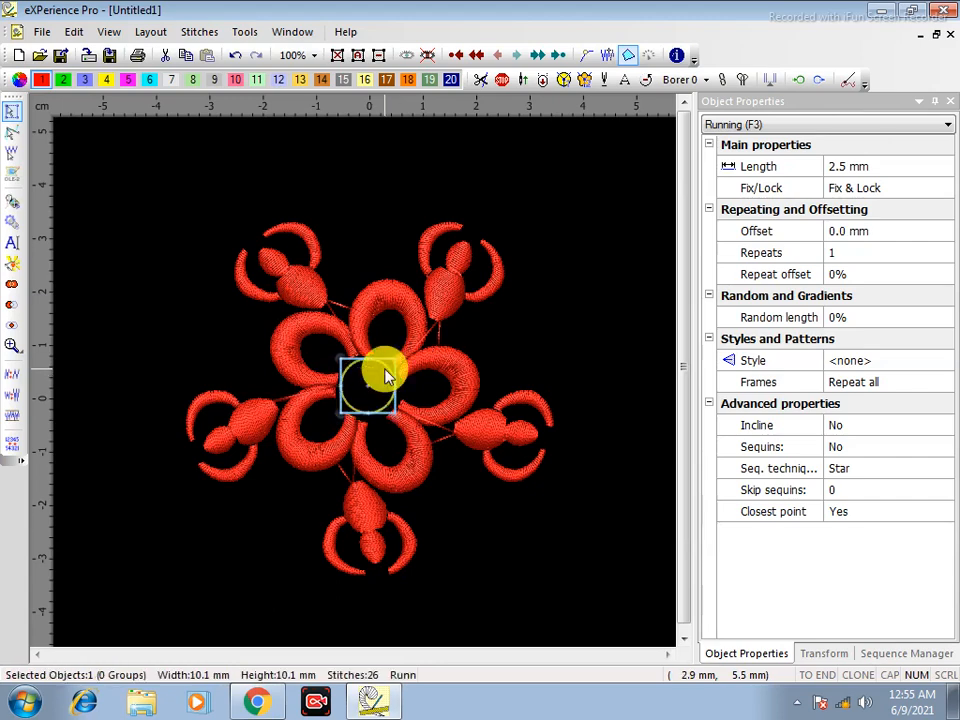
Change the central running-stitch circle to a satin object
{"action": "right_click", "coordinate": [382, 373]}
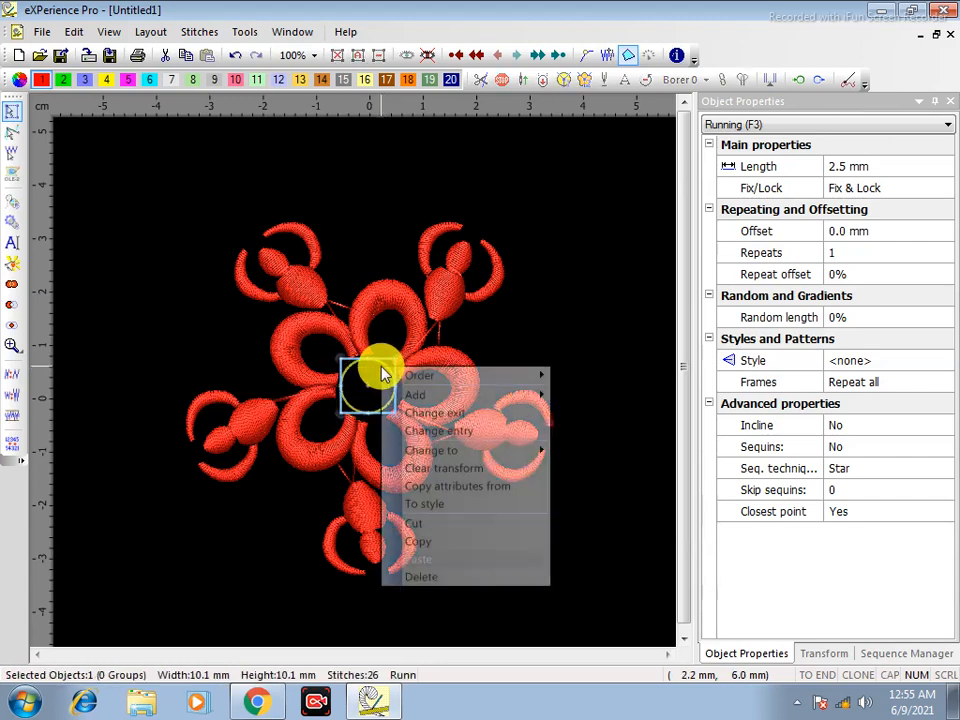
{"action": "mouse_move", "coordinate": [428, 456]}
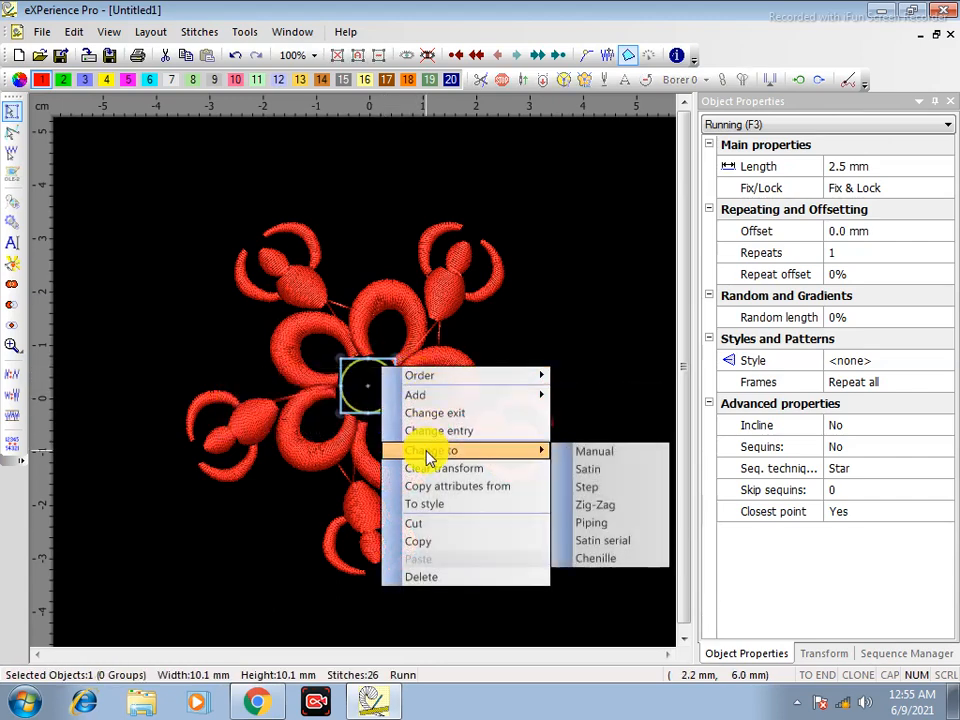
{"action": "left_click", "coordinate": [589, 470]}
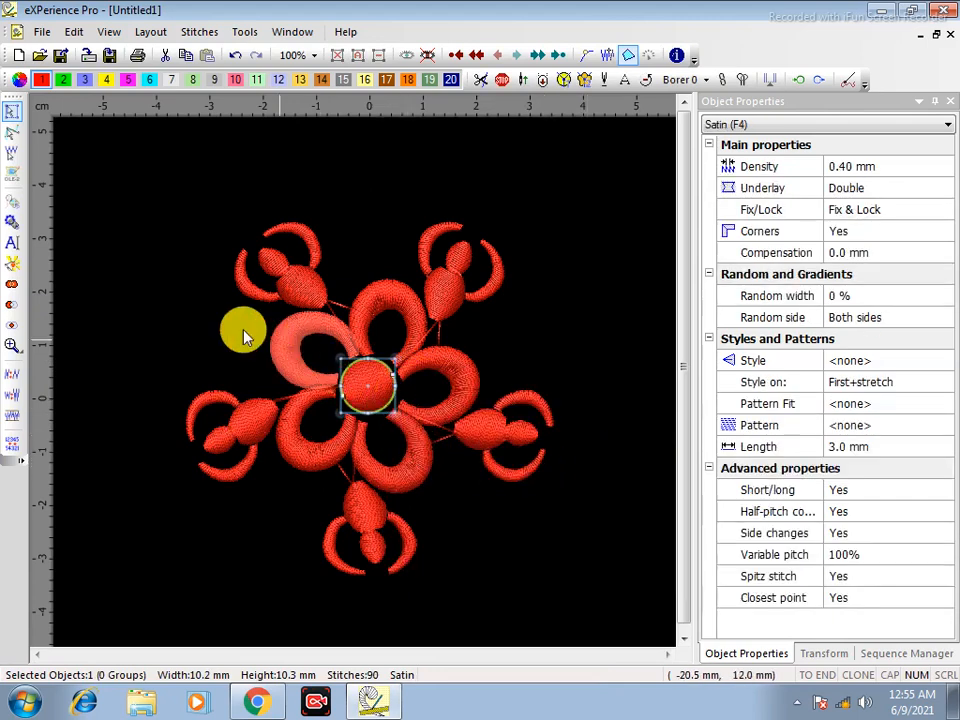
{"action": "left_click", "coordinate": [150, 322]}
{"action": "scroll", "coordinate": [300, 342], "scroll_direction": "down", "scroll_amount": 1}
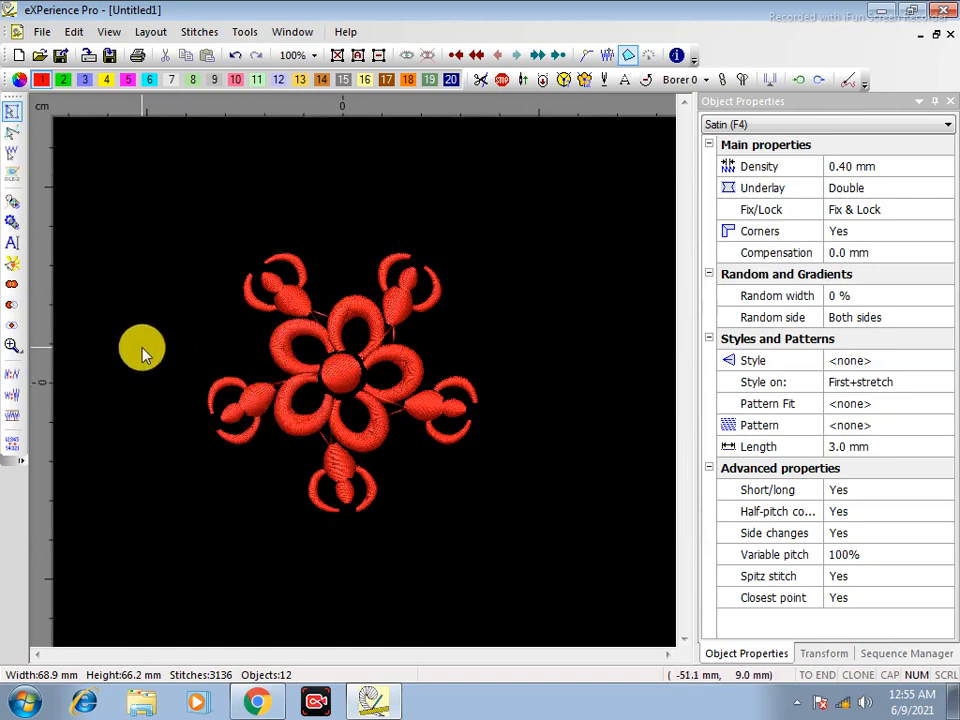
Select the whole flower design and join all of its parts into a single satin object
{"action": "left_click", "coordinate": [12, 110]}
{"action": "left_click_drag", "start_coordinate": [165, 332], "coordinate": [257, 425]}
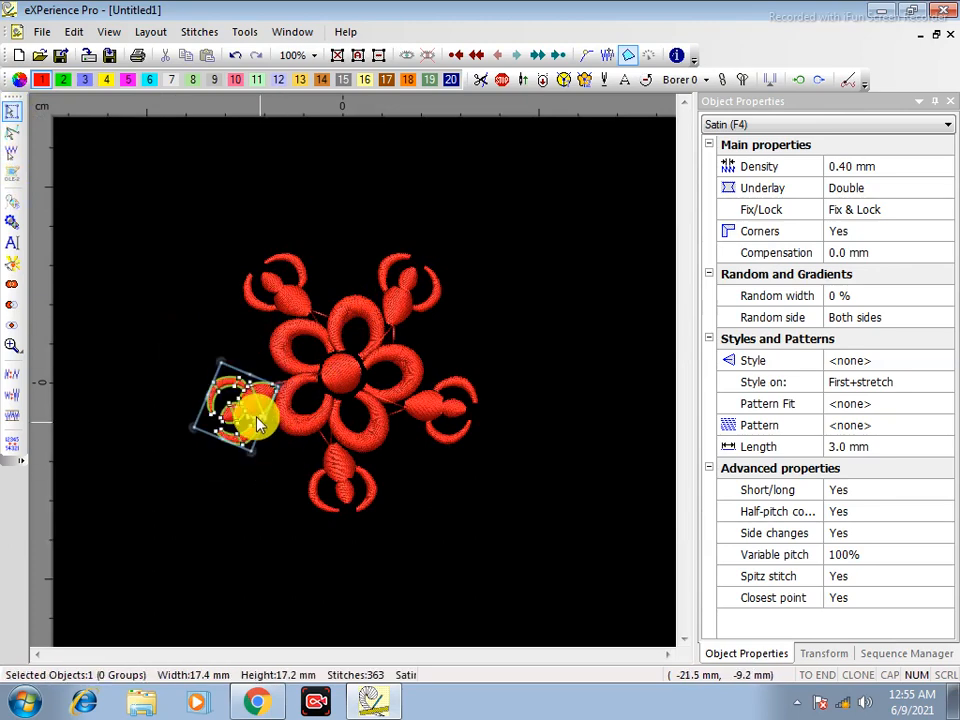
{"action": "left_click", "coordinate": [220, 222]}
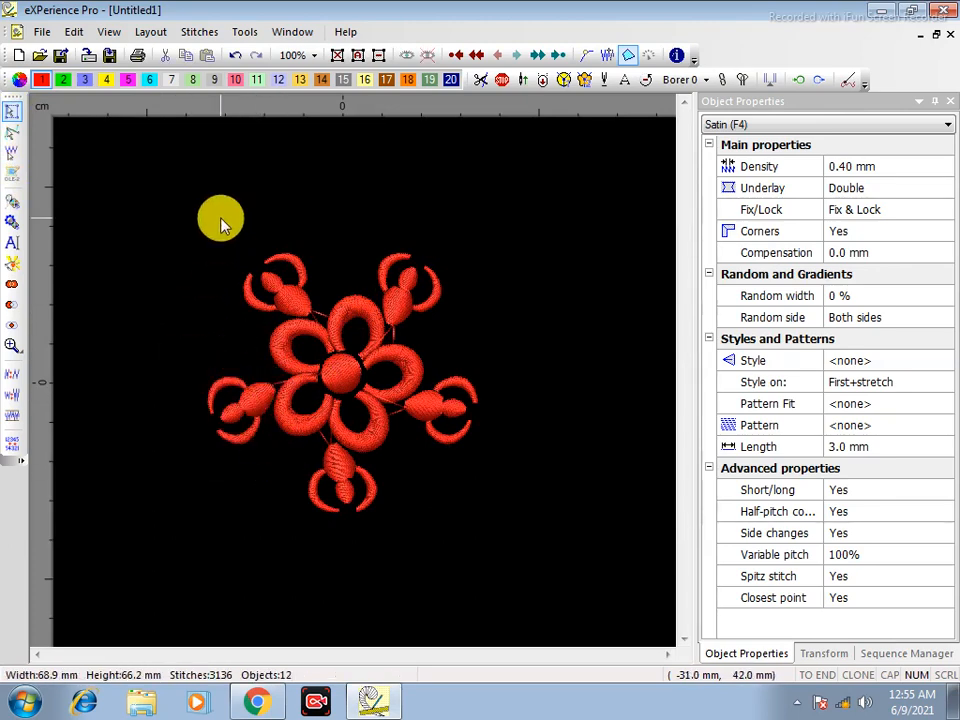
{"action": "left_click_drag", "start_coordinate": [165, 193], "coordinate": [534, 553]}
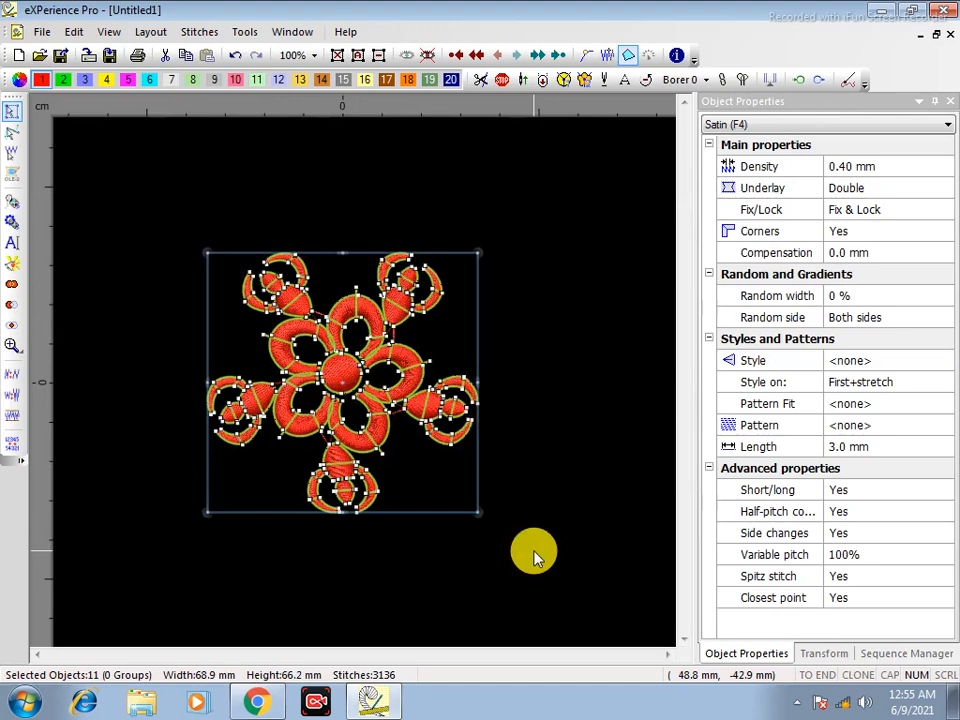
{"action": "key", "text": "ctrl+l"}
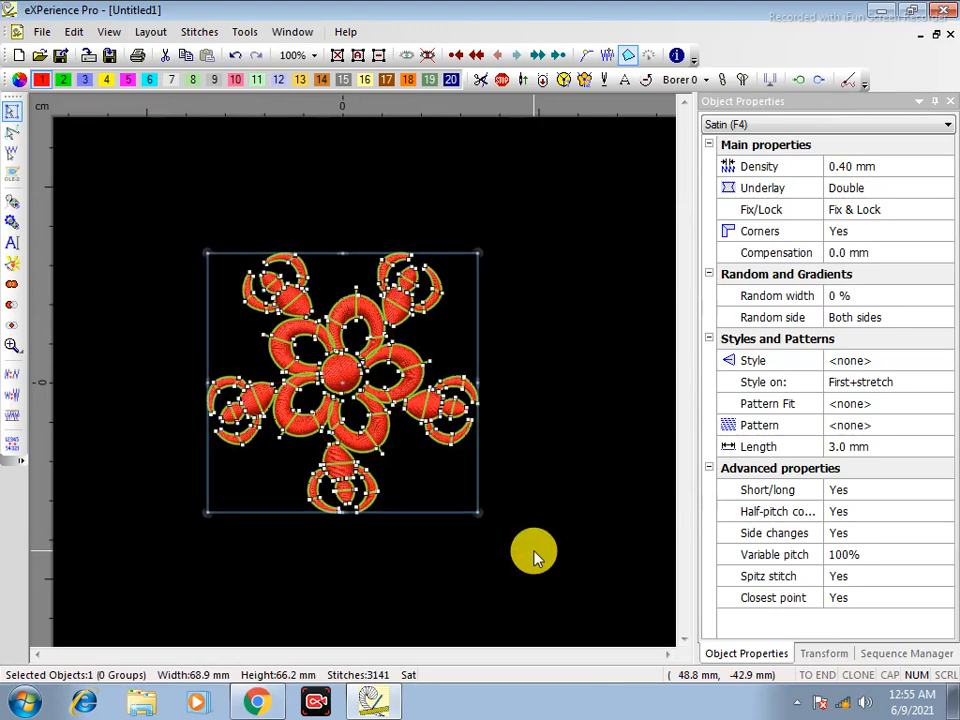
{"action": "left_click", "coordinate": [522, 342]}
Examine the joined satin's stitches and connections around the flower's centre and along an outer curved branch
{"action": "scroll", "coordinate": [330, 369], "scroll_direction": "up", "scroll_amount": 3}
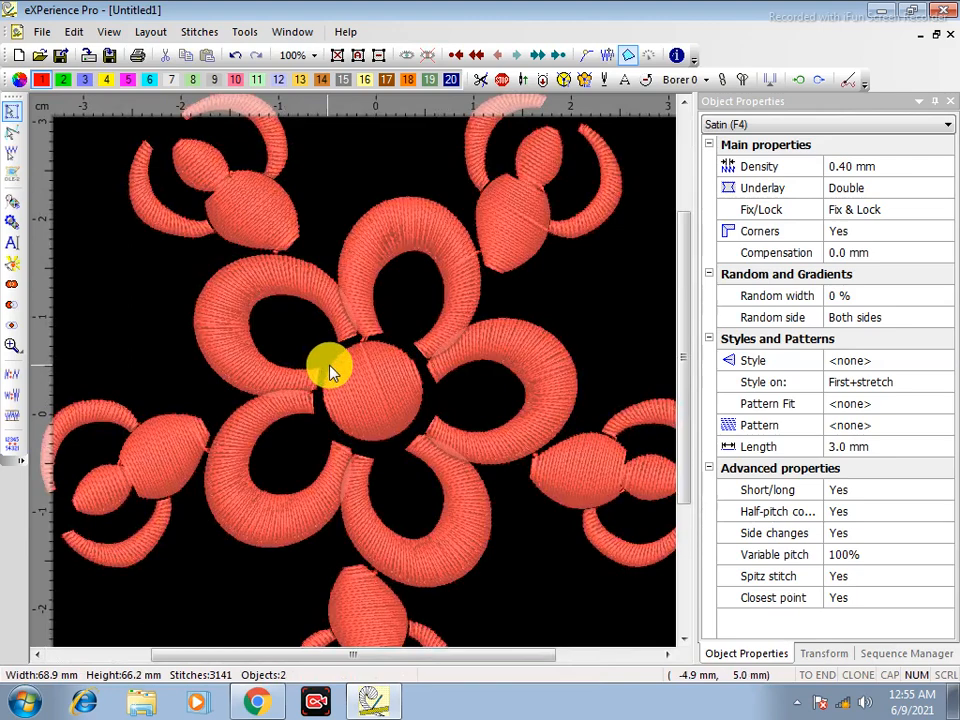
{"action": "scroll", "coordinate": [378, 380], "scroll_direction": "up", "scroll_amount": 1}
{"action": "scroll", "coordinate": [380, 381], "scroll_direction": "down", "scroll_amount": 4}
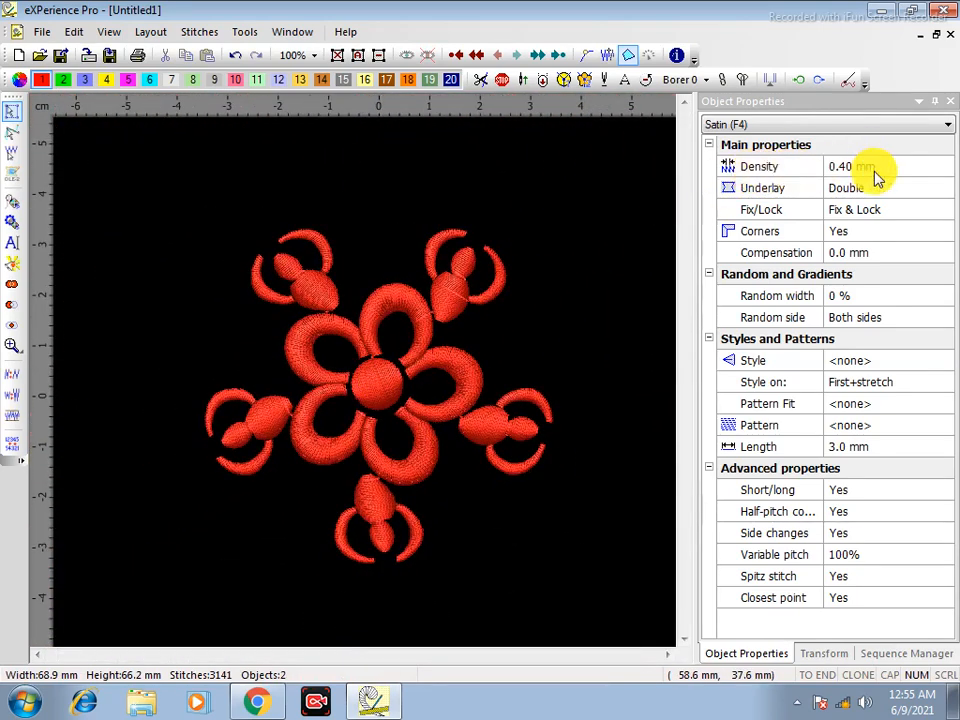
{"action": "scroll", "coordinate": [325, 257], "scroll_direction": "up", "scroll_amount": 3}
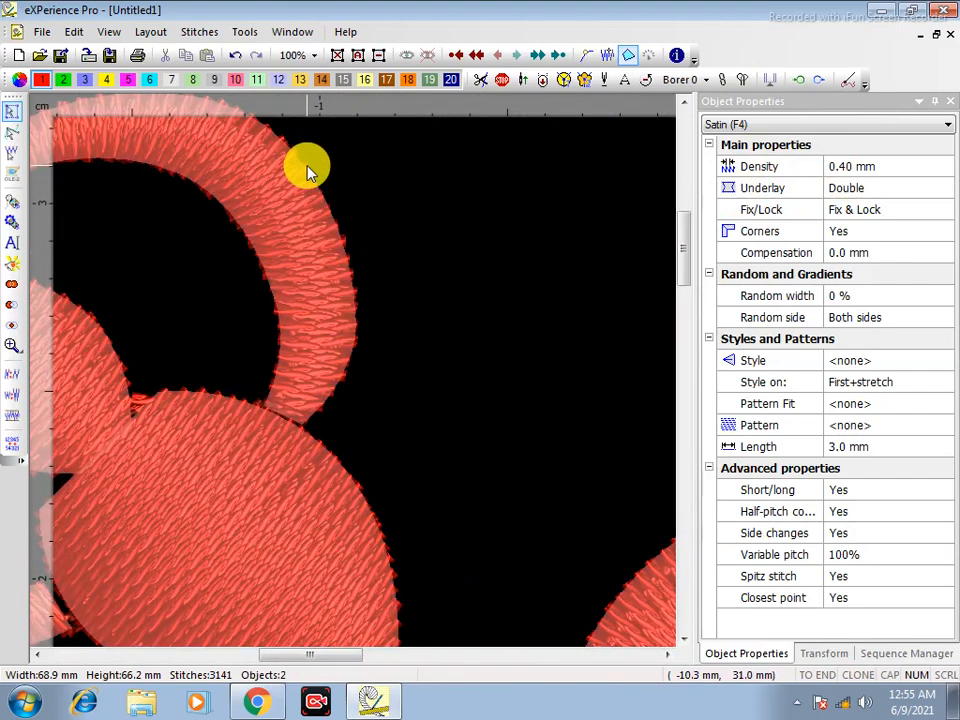
{"action": "scroll", "coordinate": [311, 176], "scroll_direction": "up", "scroll_amount": 3}
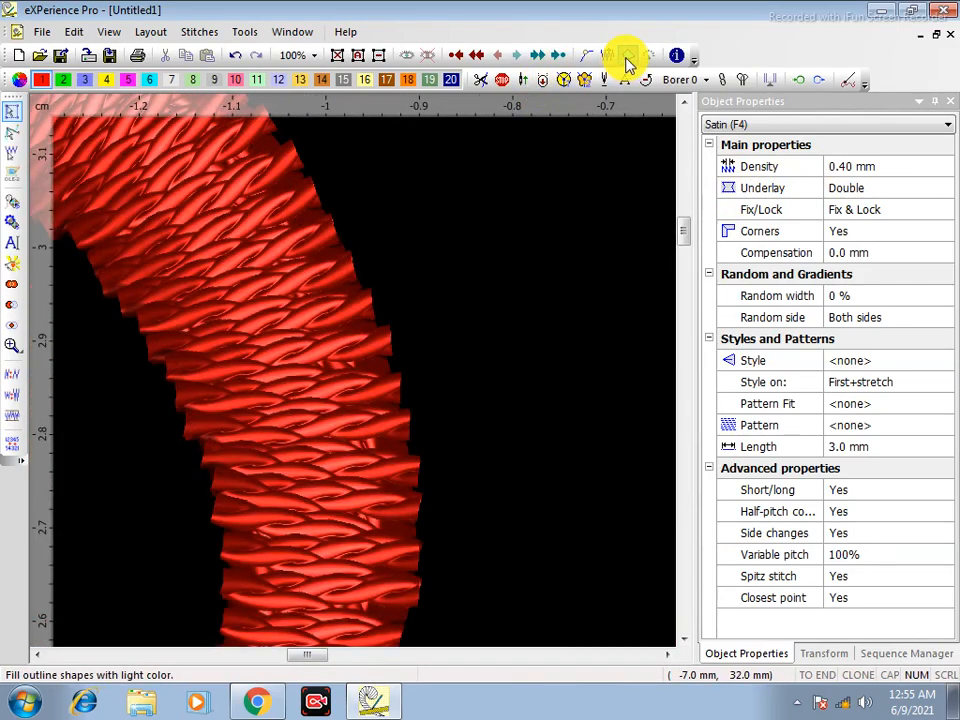
Compare the outer branch's satin stitches without 3D rendering, with needle points shown and hidden
{"action": "left_click", "coordinate": [626, 56]}
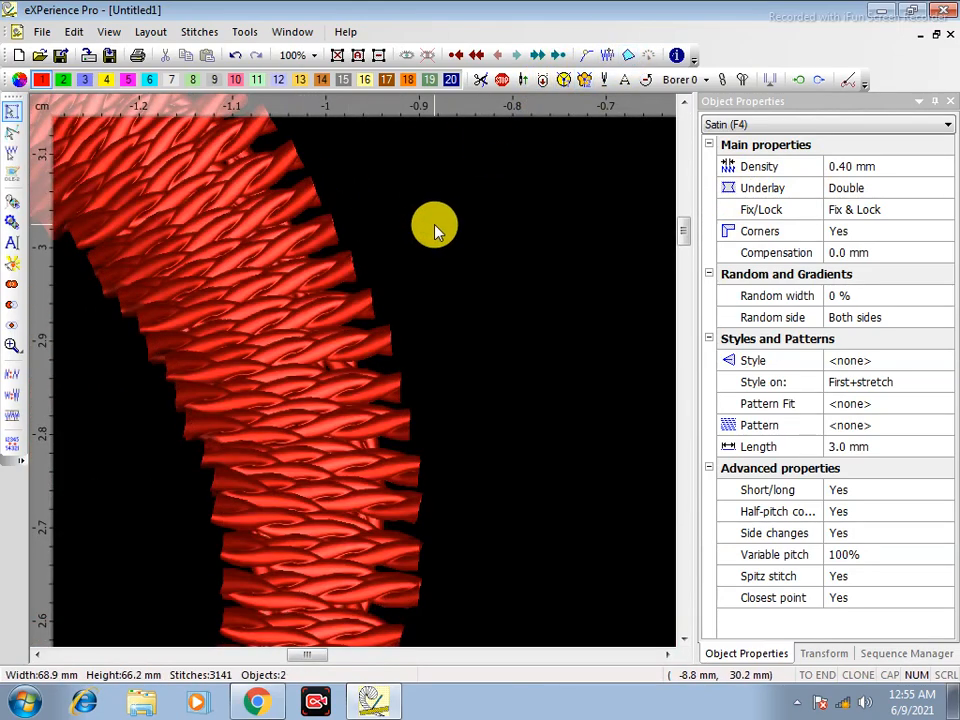
{"action": "key", "text": "t"}
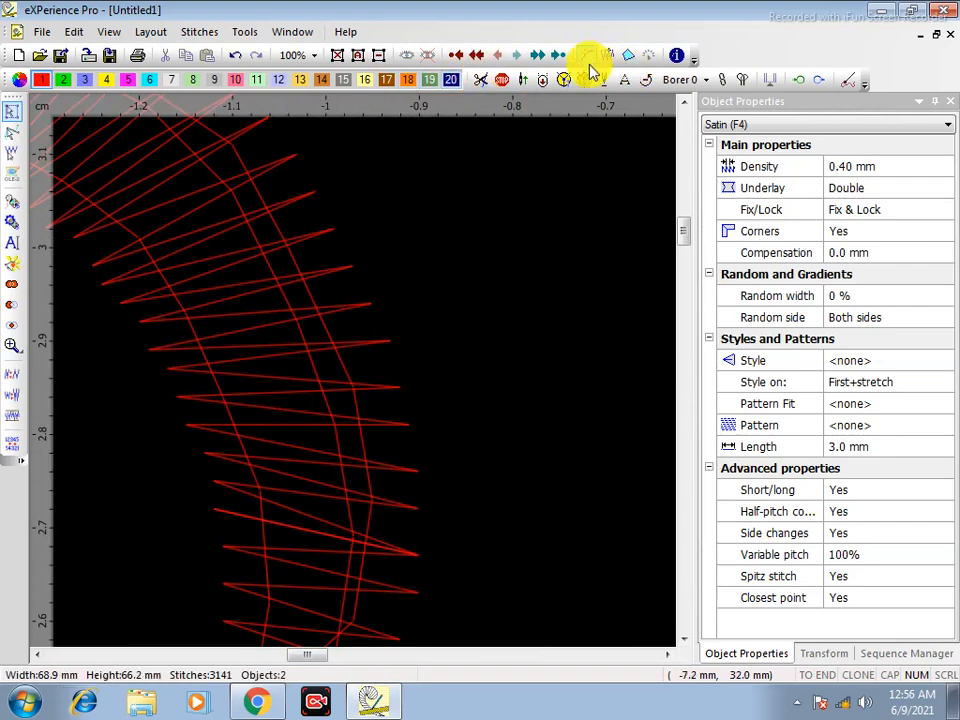
{"action": "left_click", "coordinate": [587, 56]}
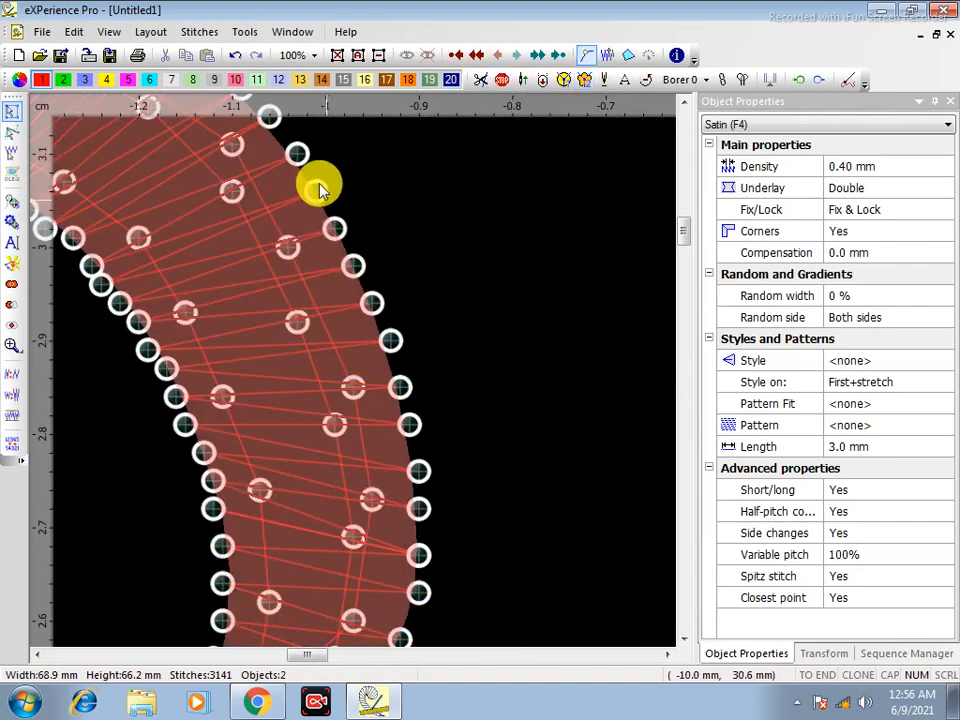
{"action": "left_click", "coordinate": [587, 56]}
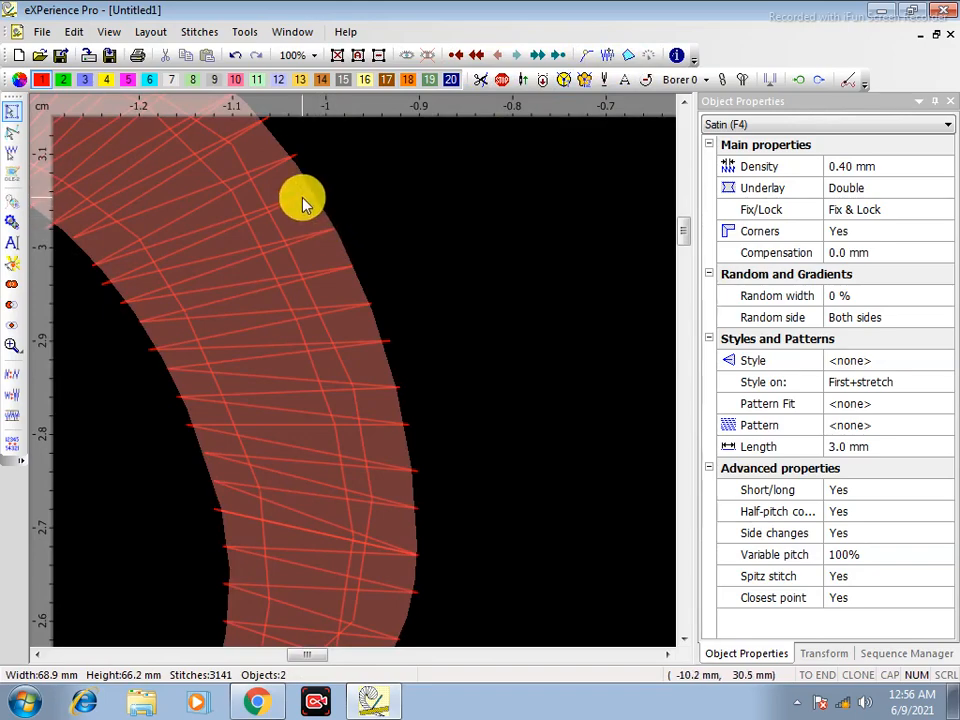
Set the joined flower satin's stitch density to 0.80 mm
{"action": "left_click", "coordinate": [301, 200]}
{"action": "scroll", "coordinate": [434, 219], "scroll_direction": "down", "scroll_amount": 2}
{"action": "left_click", "coordinate": [926, 168]}
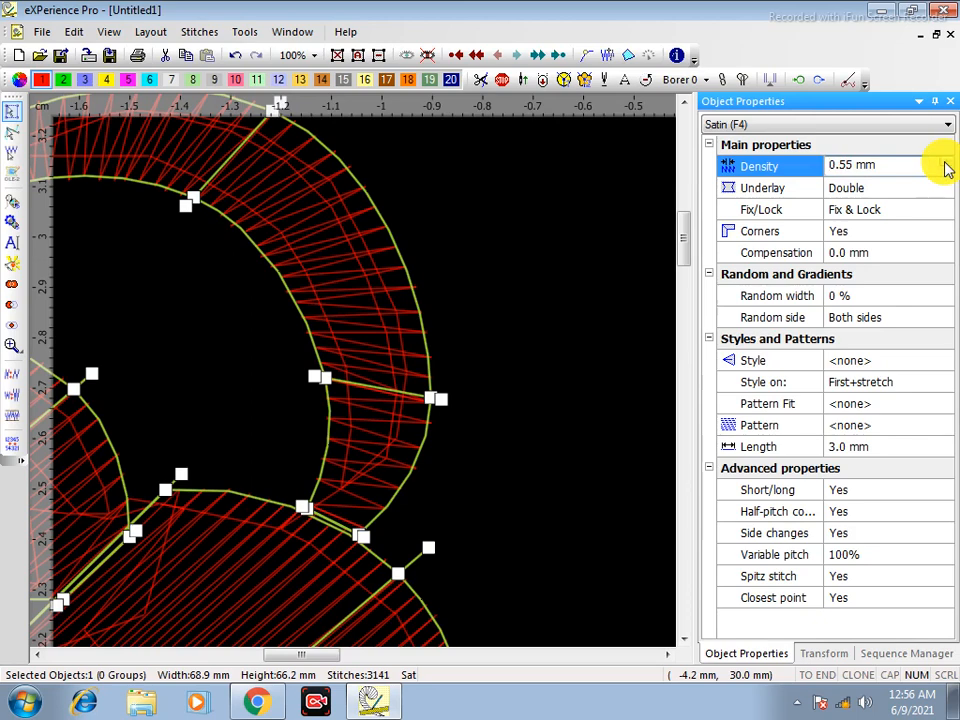
{"action": "left_click", "coordinate": [945, 163]}
{"action": "left_click", "coordinate": [945, 163]}
{"action": "left_click", "coordinate": [945, 163]}
{"action": "left_click", "coordinate": [508, 268]}
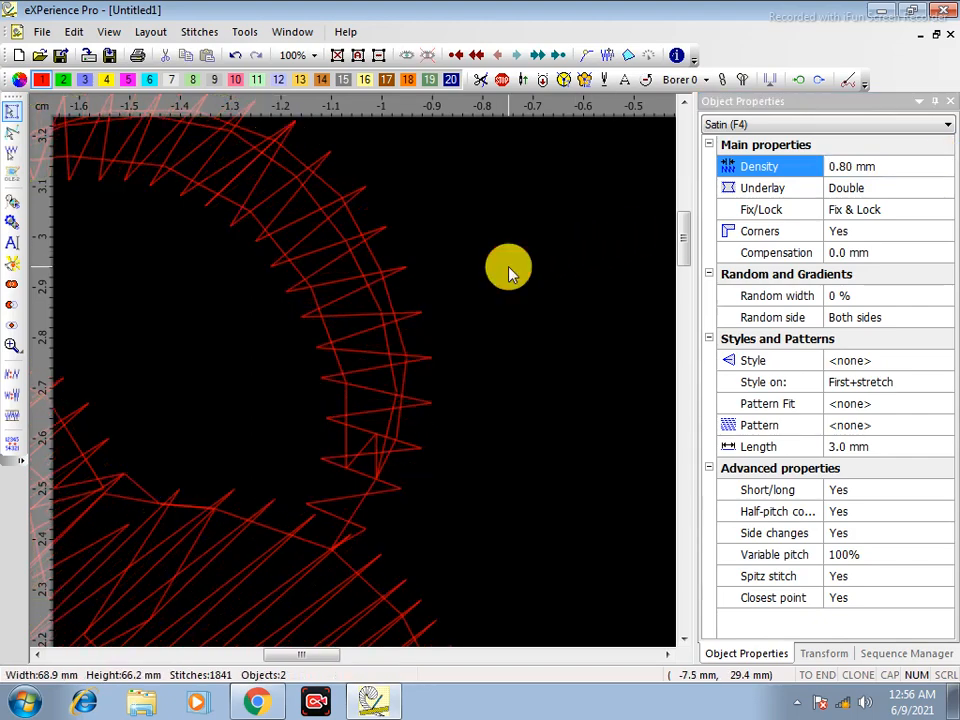
Examine the stitch spacing and underlay on the flower's petals and outer branches, including in 3D view
{"action": "scroll", "coordinate": [508, 268], "scroll_direction": "down", "scroll_amount": 4}
{"action": "scroll", "coordinate": [526, 350], "scroll_direction": "down", "scroll_amount": 2}
{"action": "scroll", "coordinate": [484, 450], "scroll_direction": "up", "scroll_amount": 3}
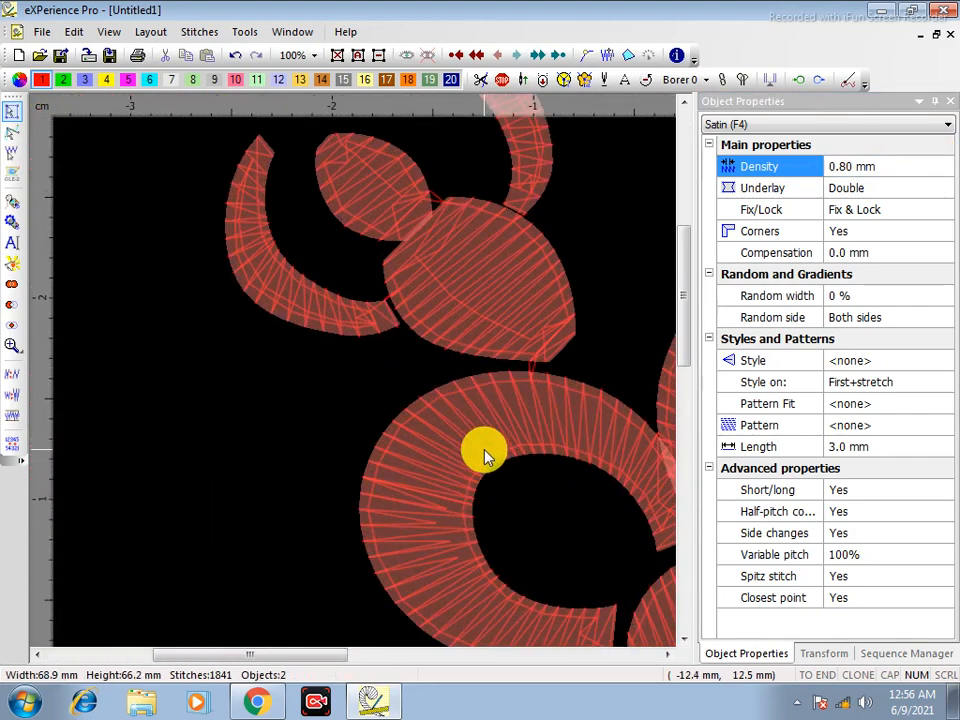
{"action": "scroll", "coordinate": [386, 429], "scroll_direction": "down", "scroll_amount": 3}
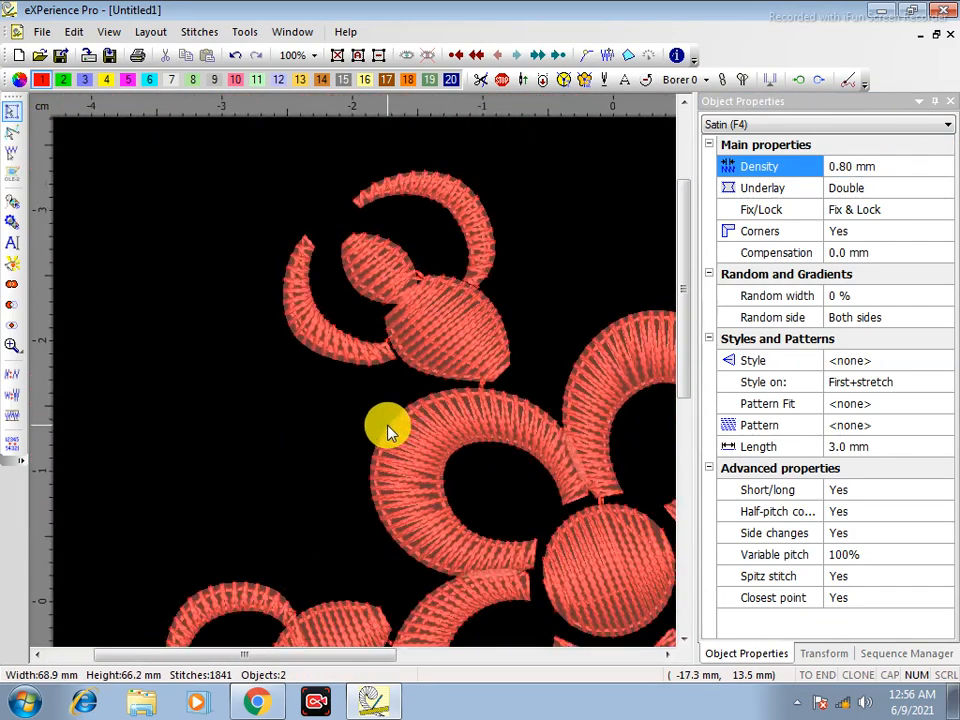
{"action": "scroll", "coordinate": [632, 392], "scroll_direction": "up", "scroll_amount": 3}
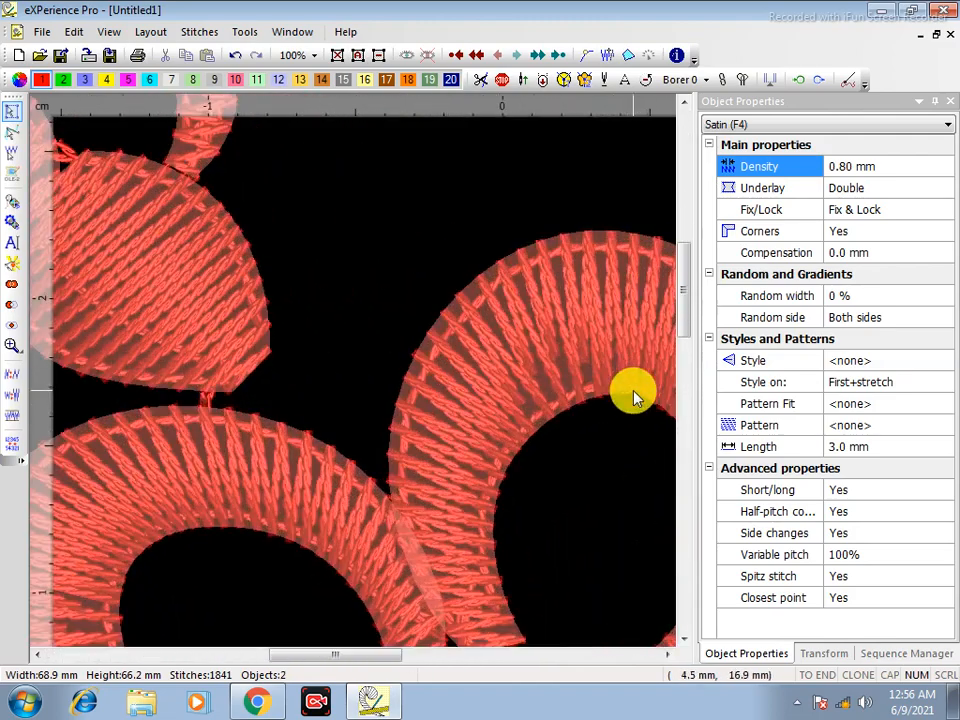
{"action": "scroll", "coordinate": [560, 378], "scroll_direction": "down", "scroll_amount": 1}
{"action": "scroll", "coordinate": [336, 354], "scroll_direction": "down", "scroll_amount": 2}
{"action": "scroll", "coordinate": [321, 214], "scroll_direction": "up", "scroll_amount": 3}
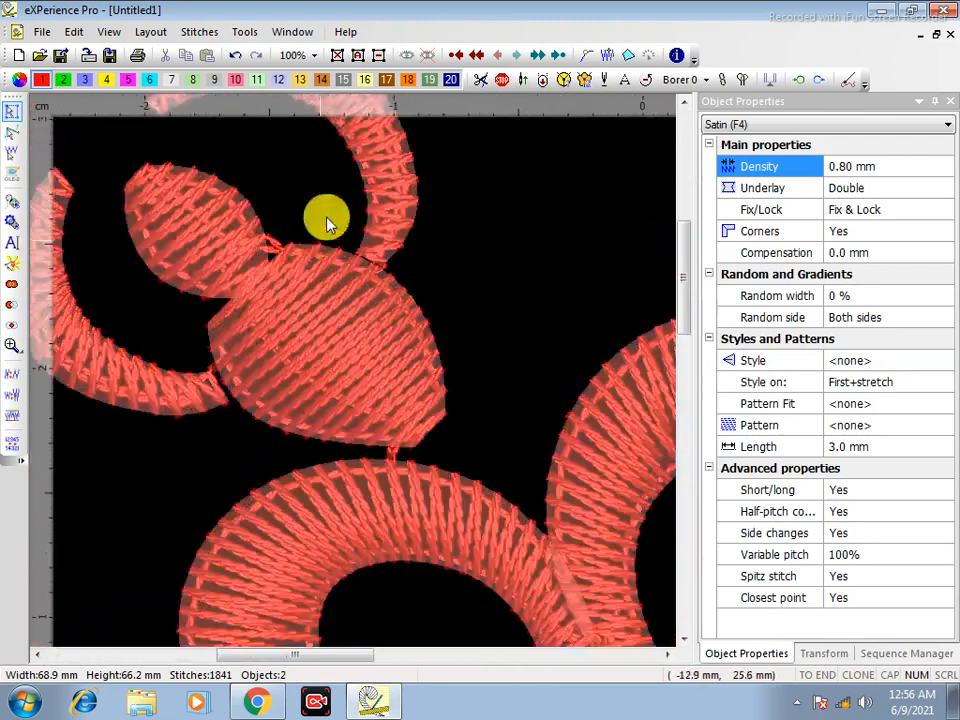
{"action": "scroll", "coordinate": [313, 352], "scroll_direction": "down", "scroll_amount": 2}
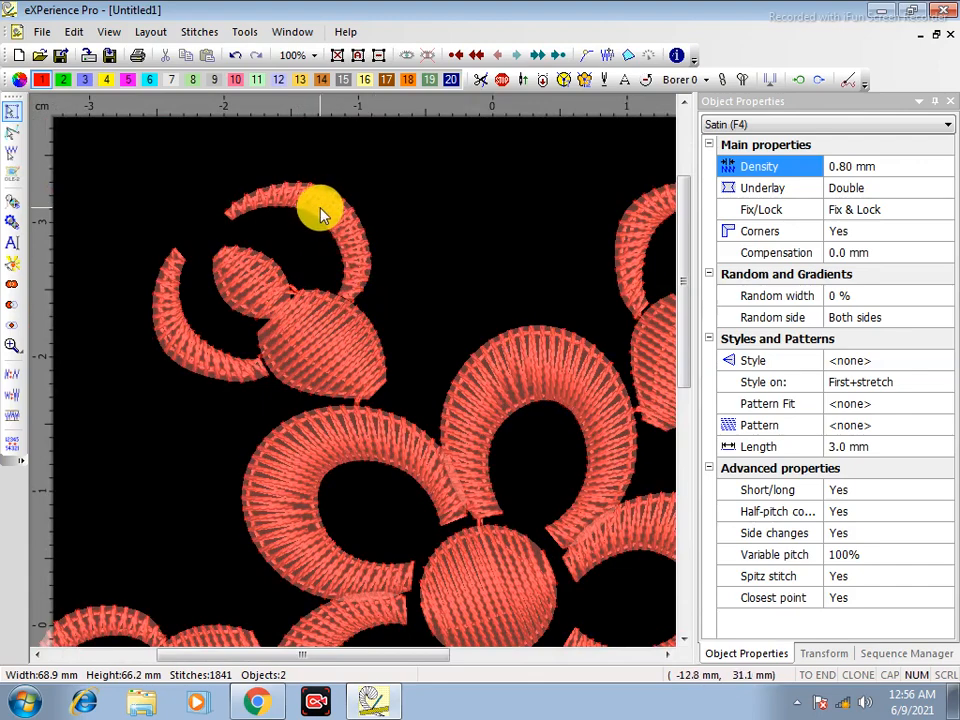
Tighten the flower satin's stitch density to 0.35 mm and check the stitch coverage on the outer branch
{"action": "left_click", "coordinate": [322, 215]}
{"action": "left_click", "coordinate": [872, 168]}
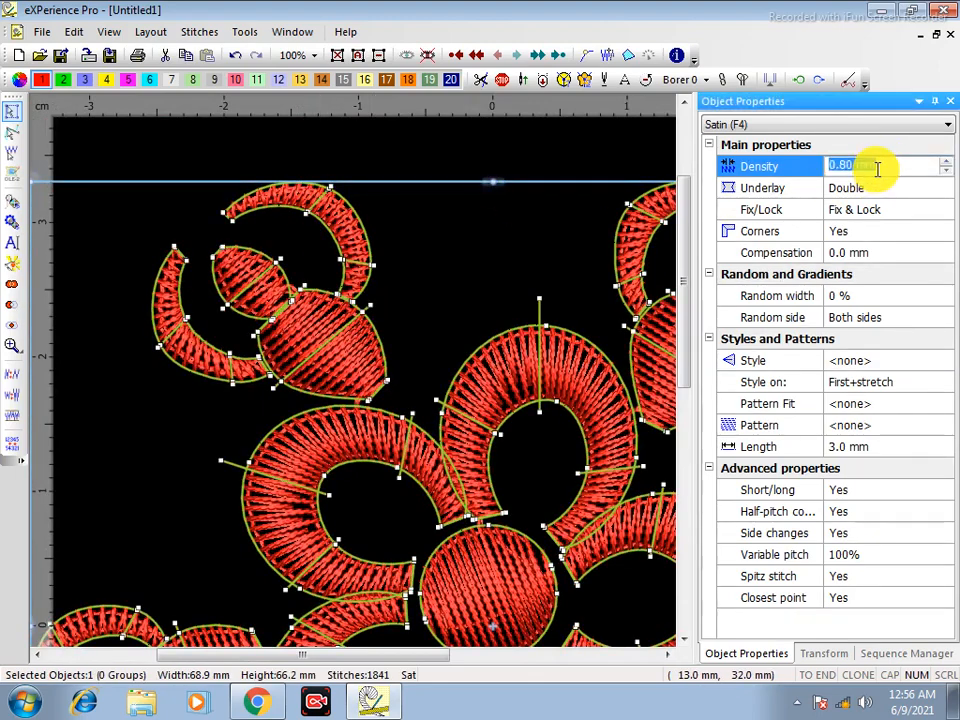
{"action": "left_click", "coordinate": [945, 175]}
{"action": "left_click", "coordinate": [945, 175]}
{"action": "left_click", "coordinate": [945, 175]}
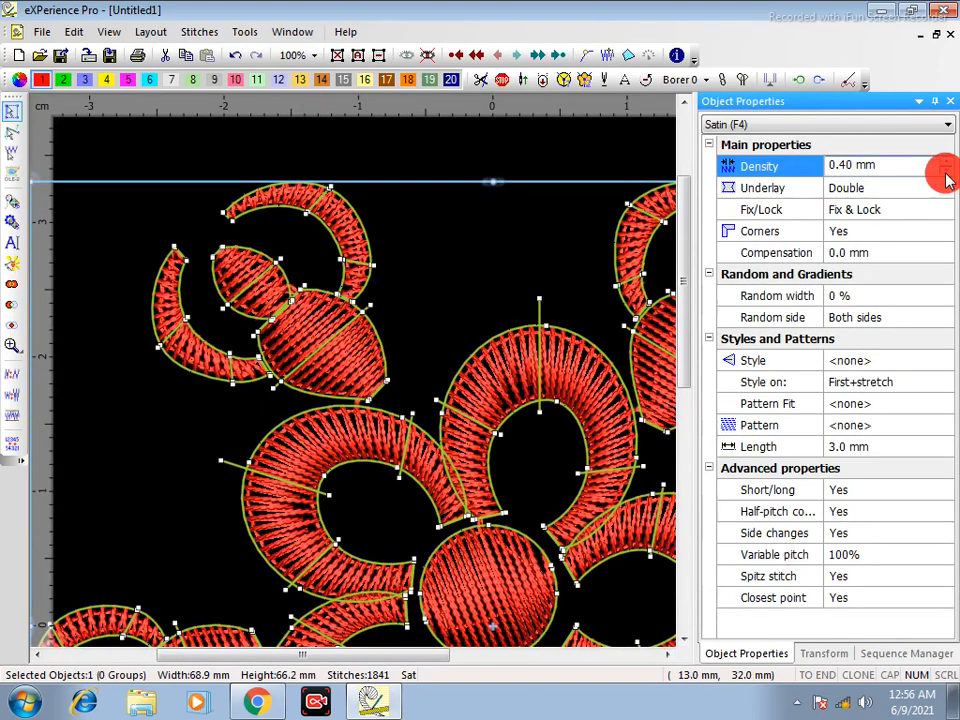
{"action": "left_click", "coordinate": [482, 253]}
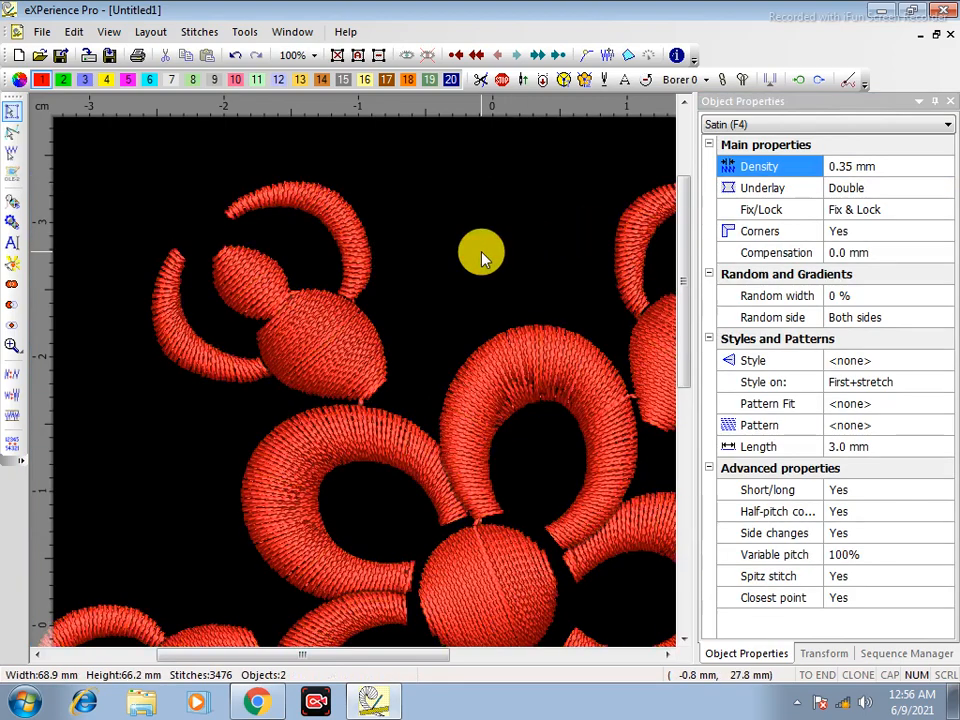
{"action": "scroll", "coordinate": [407, 261], "scroll_direction": "up", "scroll_amount": 3}
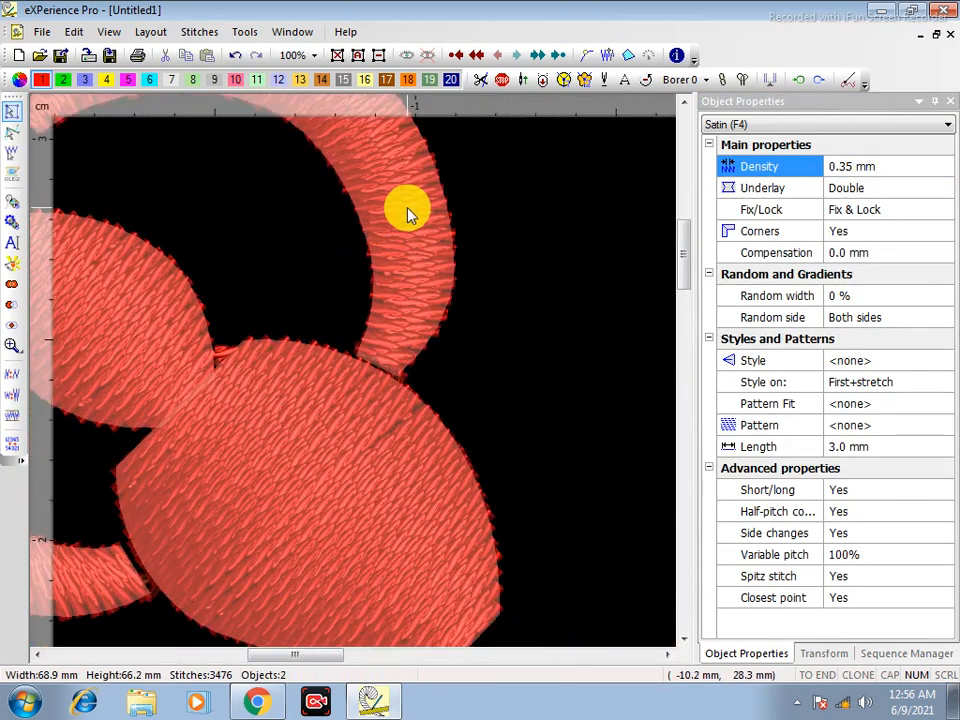
Set the joined flower satin's density to 1.00 mm
{"action": "left_click", "coordinate": [405, 232]}
{"action": "left_click", "coordinate": [948, 165]}
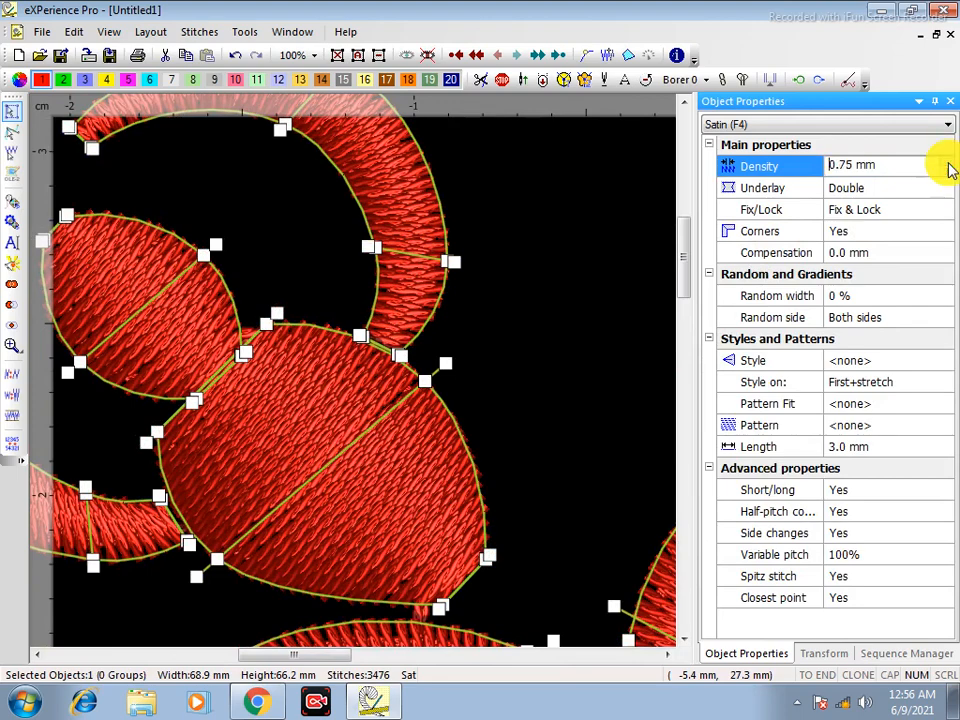
{"action": "left_click", "coordinate": [948, 164]}
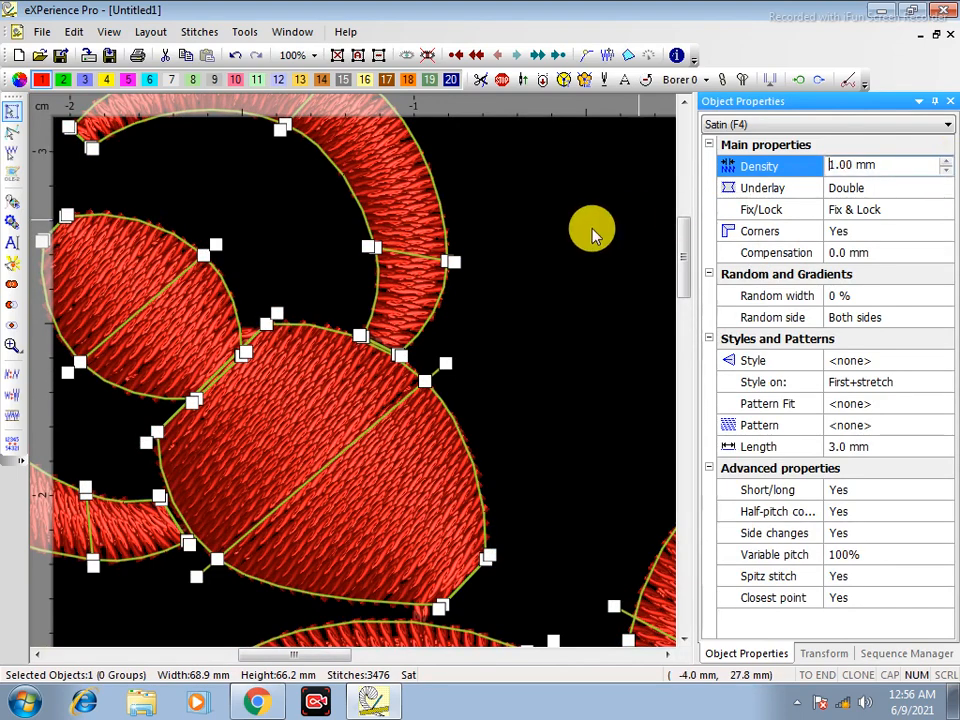
{"action": "left_click", "coordinate": [558, 243]}
{"action": "scroll", "coordinate": [558, 248], "scroll_direction": "down", "scroll_amount": 2}
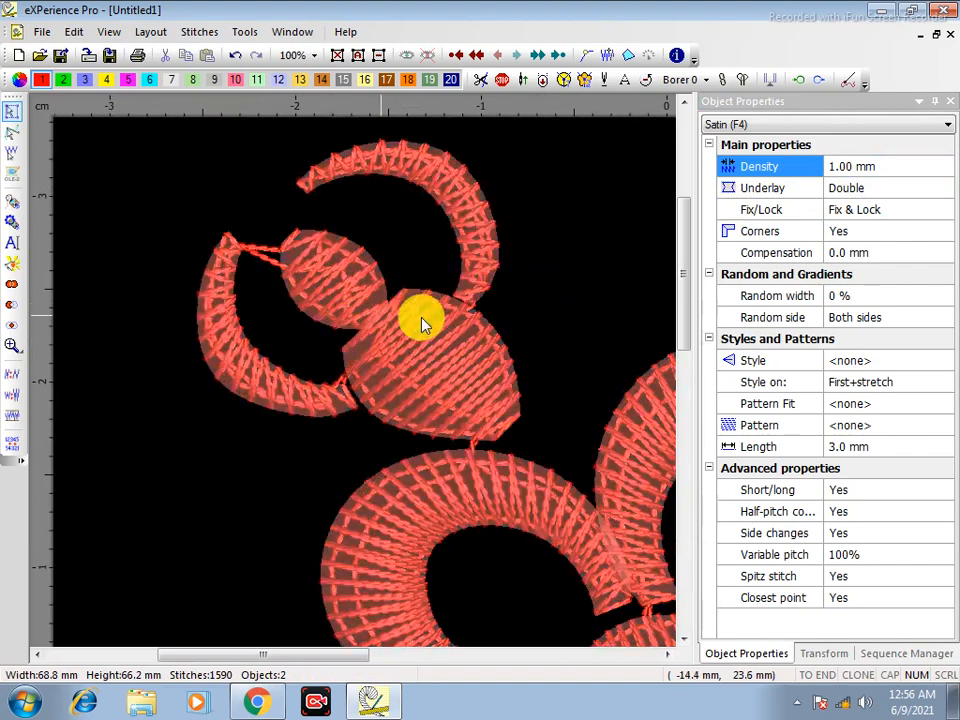
Change the joined flower satin's underlay to Tacking
{"action": "left_click", "coordinate": [450, 388]}
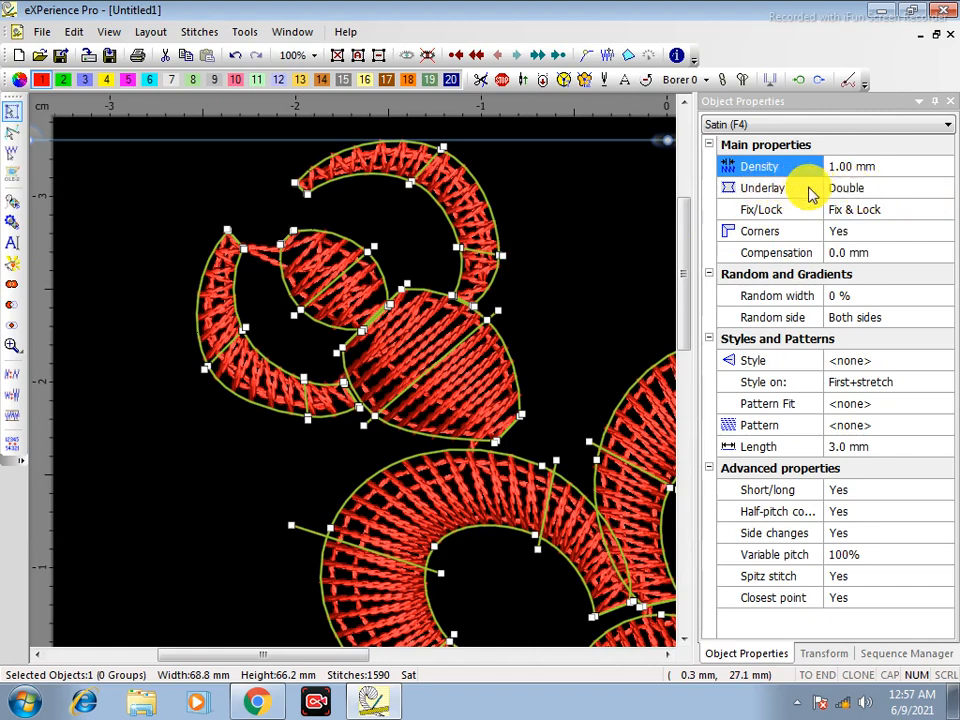
{"action": "left_click", "coordinate": [871, 193]}
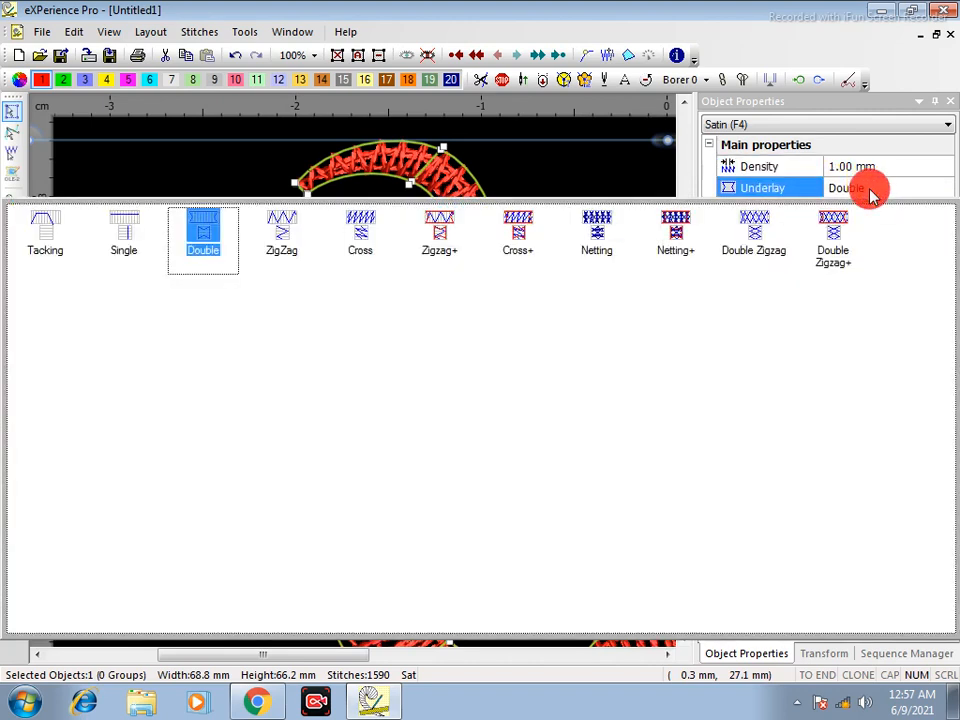
{"action": "left_click", "coordinate": [58, 241]}
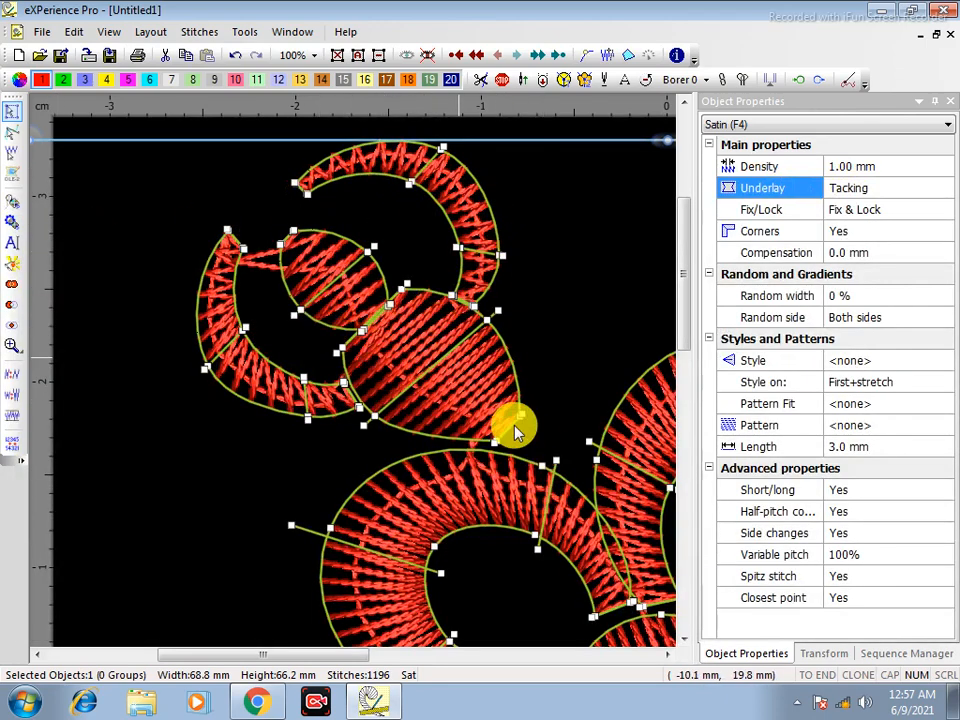
Digitize a straight horizontal satin column about 58.3 mm long and 11 mm high above the flower
{"action": "scroll", "coordinate": [523, 430], "scroll_direction": "down", "scroll_amount": 6}
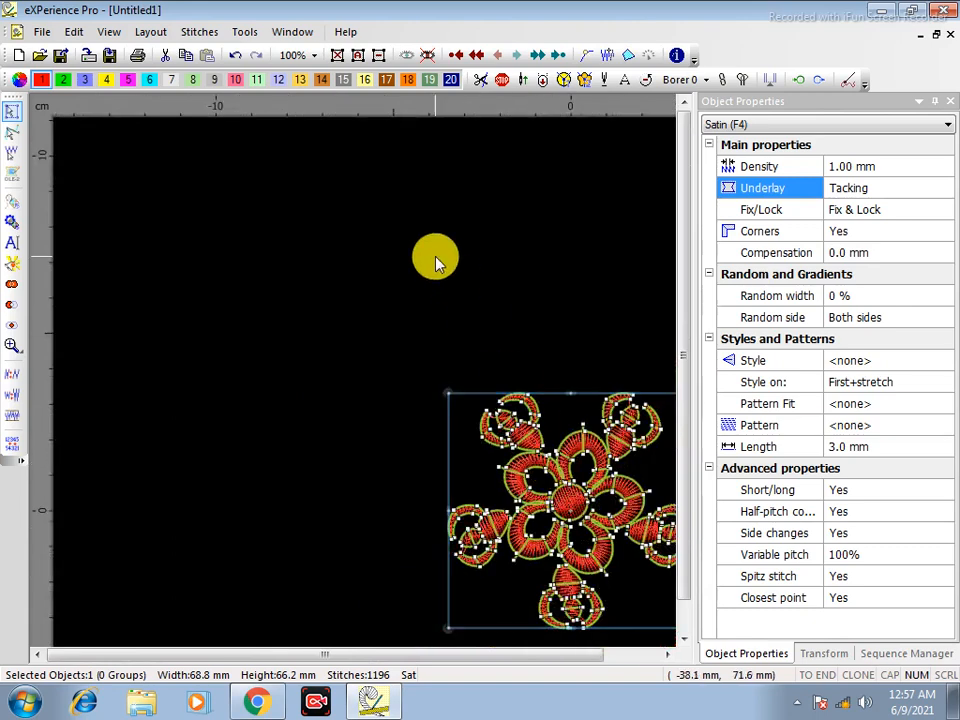
{"action": "left_click", "coordinate": [435, 257]}
{"action": "key", "text": "r"}
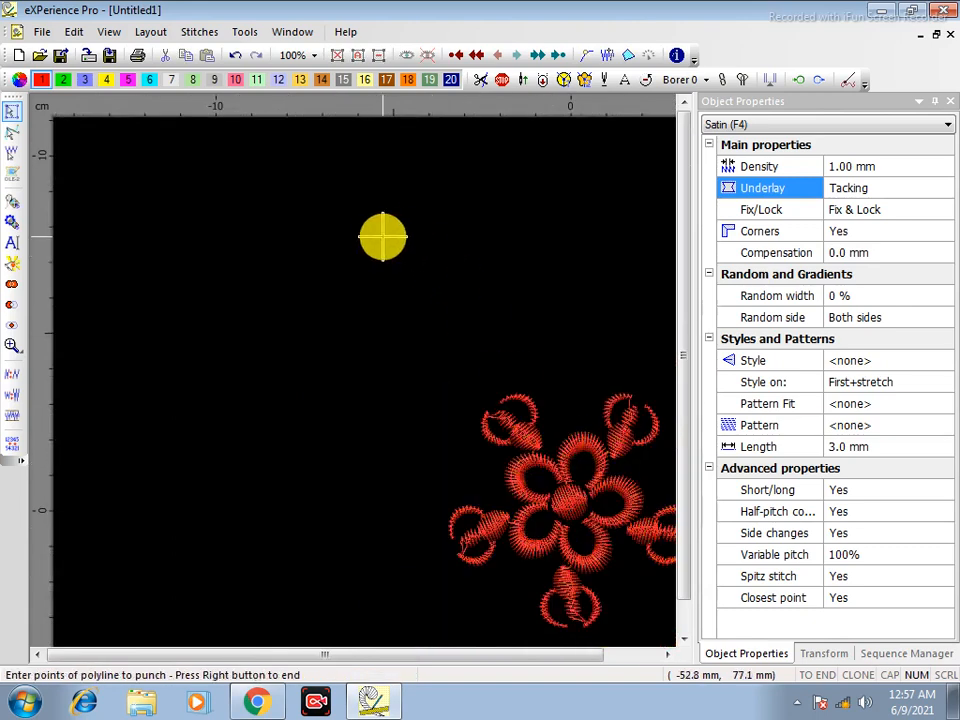
{"action": "left_click", "coordinate": [382, 236]}
{"action": "left_click", "coordinate": [400, 277]}
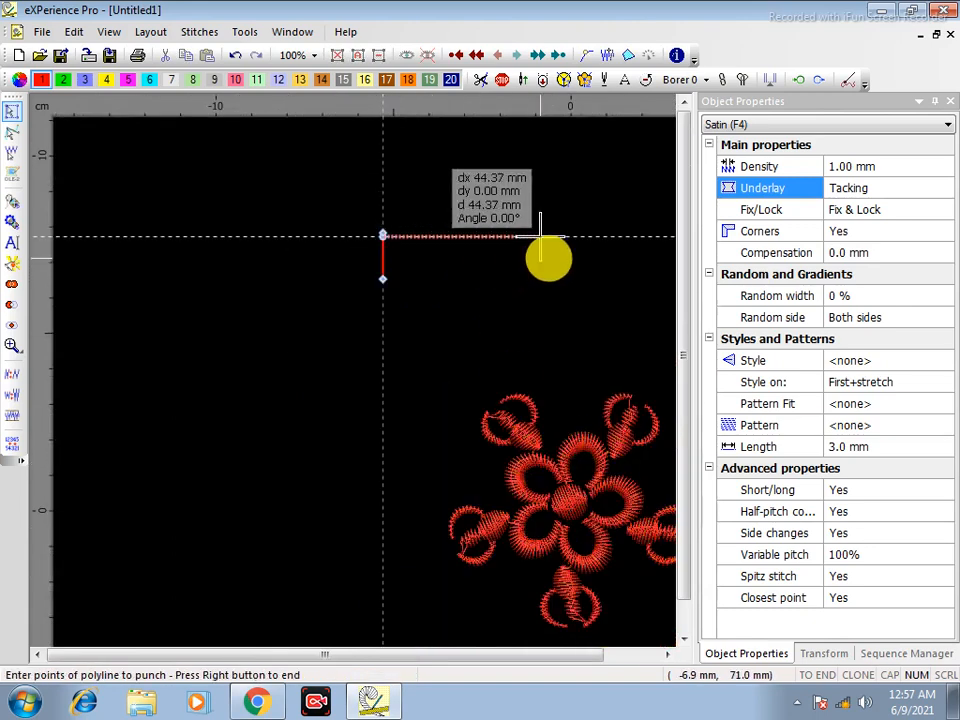
{"action": "left_click", "coordinate": [591, 256]}
{"action": "left_click", "coordinate": [591, 275]}
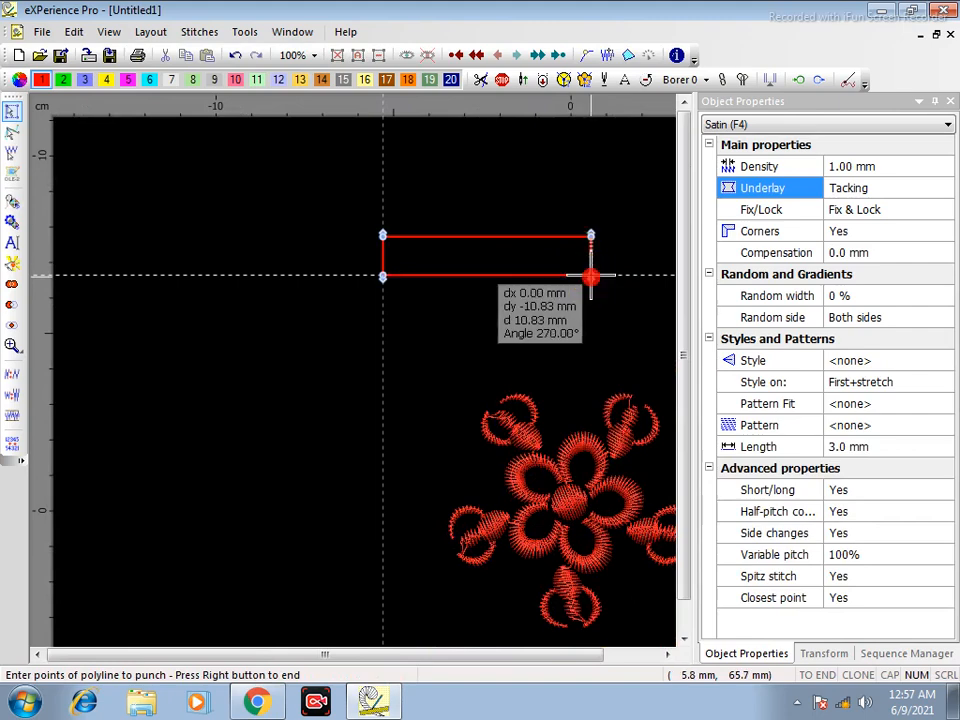
{"action": "right_click", "coordinate": [591, 275]}
{"action": "right_click", "coordinate": [591, 276]}
Reduce the straight satin column's height to about 6.3 mm, keeping its length
{"action": "left_click", "coordinate": [456, 259]}
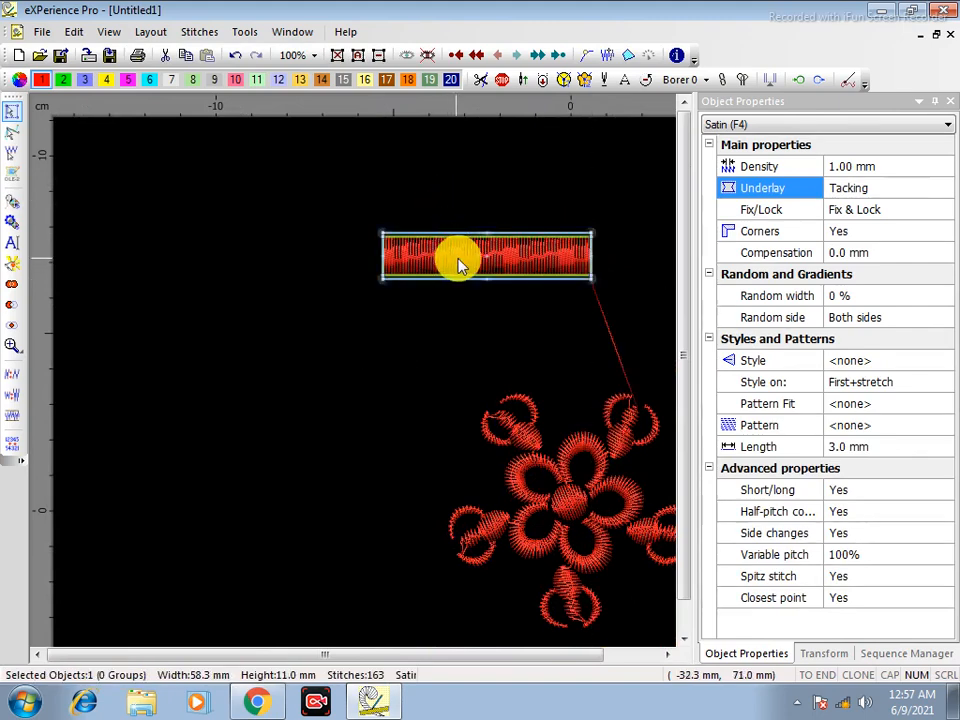
{"action": "left_click_drag", "start_coordinate": [485, 279], "coordinate": [488, 251]}
{"action": "left_click", "coordinate": [446, 184]}
Move the straight satin column about 1.62 cm up and 0.21 cm to the right, farther from the flower
{"action": "key", "text": "z"}
{"action": "left_click_drag", "start_coordinate": [368, 197], "coordinate": [628, 294]}
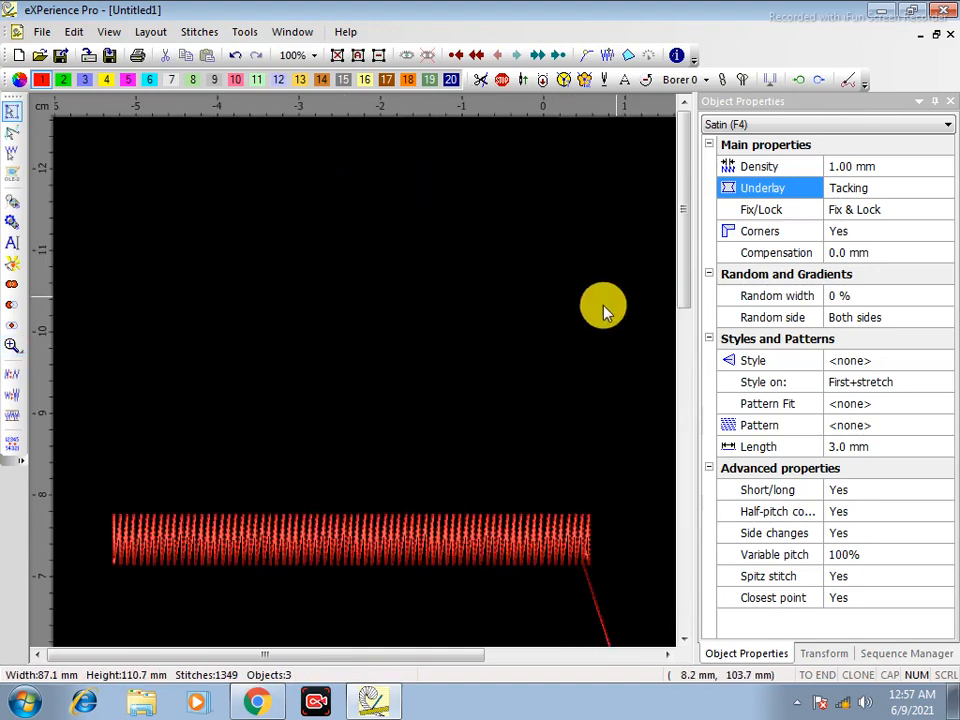
{"action": "scroll", "coordinate": [441, 452], "scroll_direction": "down", "scroll_amount": 1}
{"action": "left_click", "coordinate": [391, 533]}
{"action": "left_click_drag", "start_coordinate": [391, 533], "coordinate": [407, 409]}
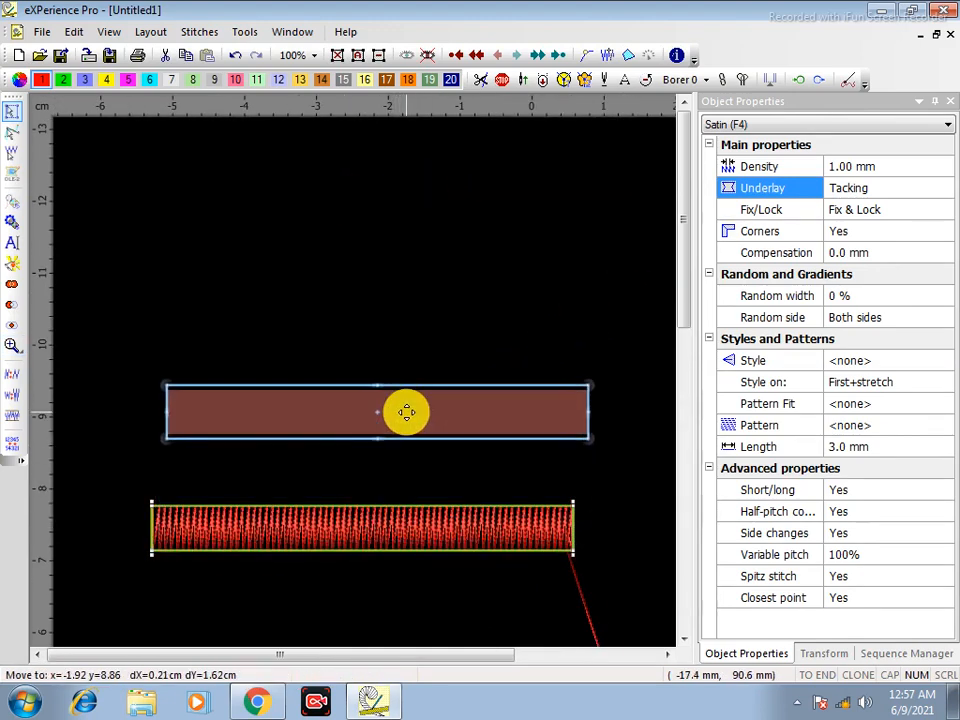
{"action": "left_click", "coordinate": [376, 320]}
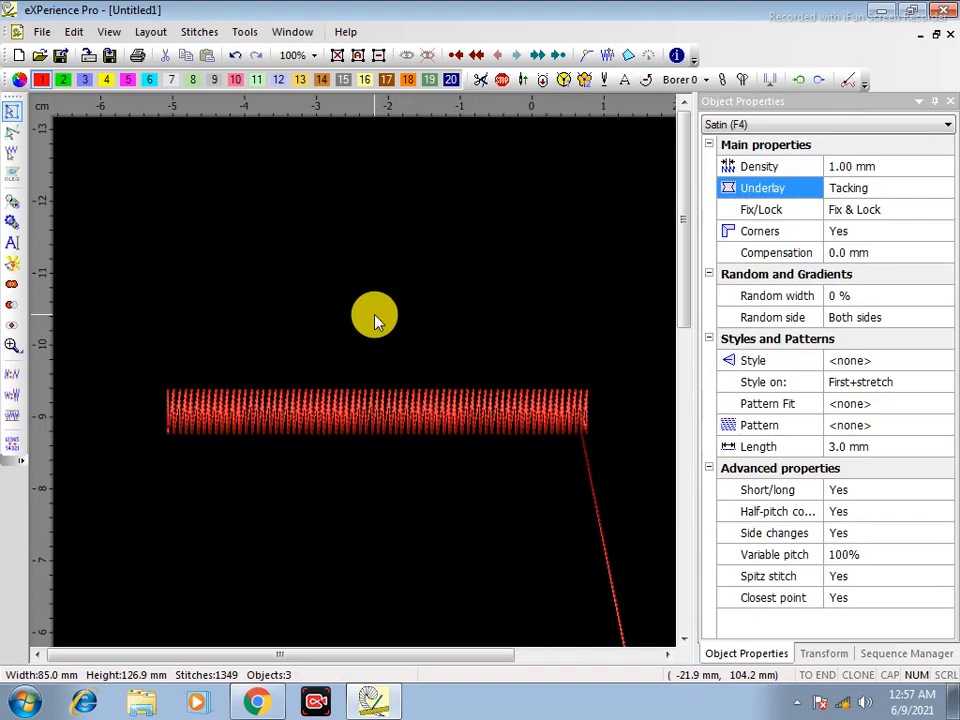
Inspect the straight column's individual stitches in stitch editing mode and review the available satin underlay types
{"action": "left_click", "coordinate": [396, 405]}
{"action": "scroll", "coordinate": [386, 414], "scroll_direction": "up", "scroll_amount": 1}
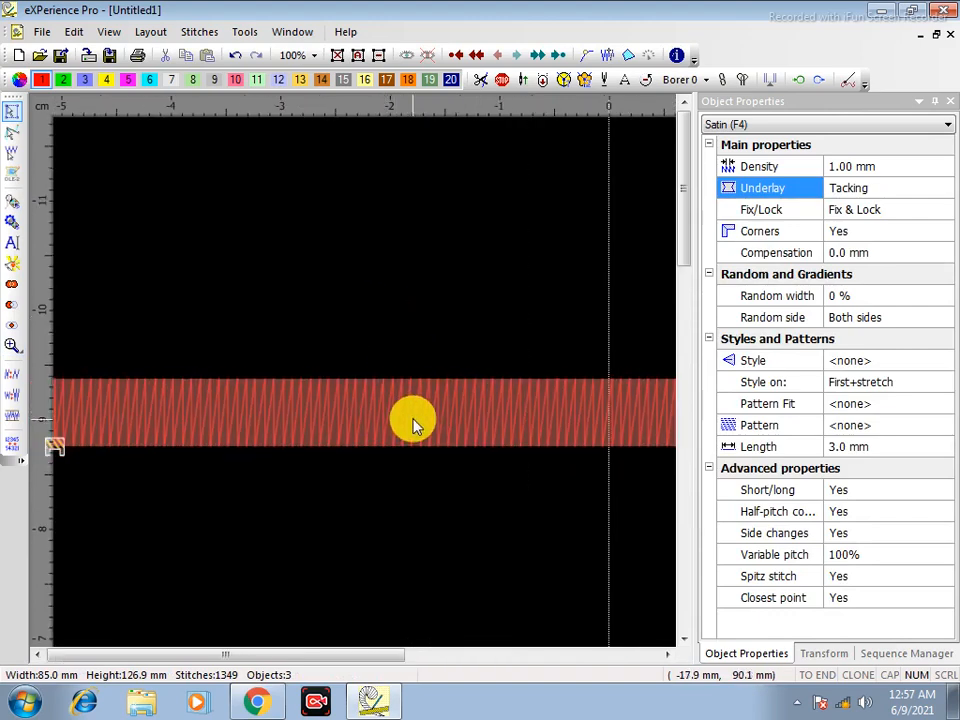
{"action": "scroll", "coordinate": [415, 425], "scroll_direction": "down", "scroll_amount": 1}
{"action": "left_click", "coordinate": [490, 405]}
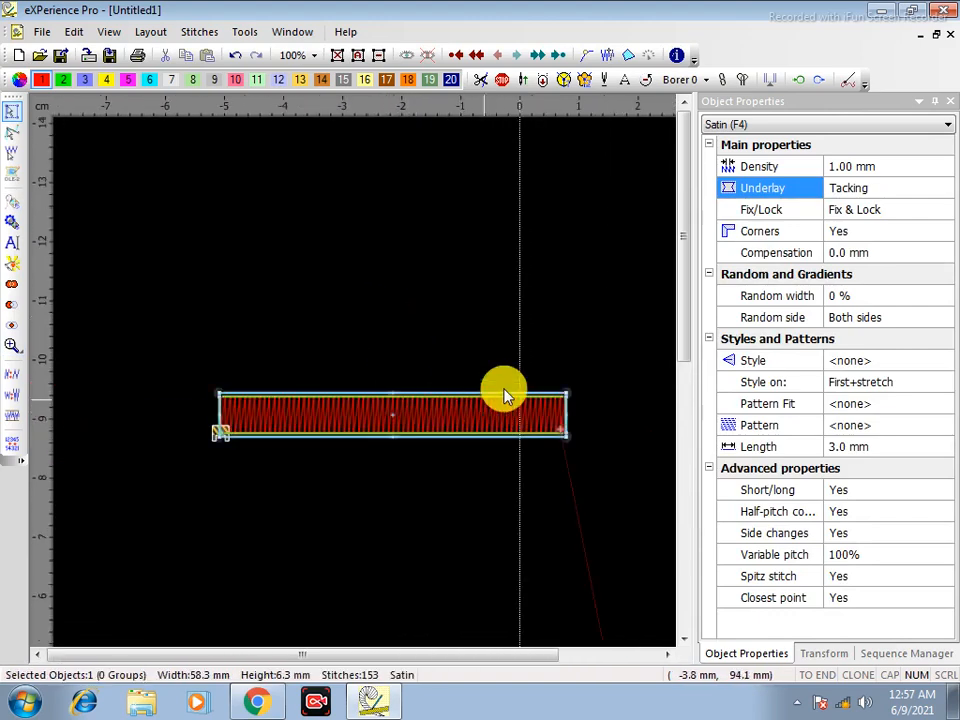
{"action": "left_click", "coordinate": [606, 57]}
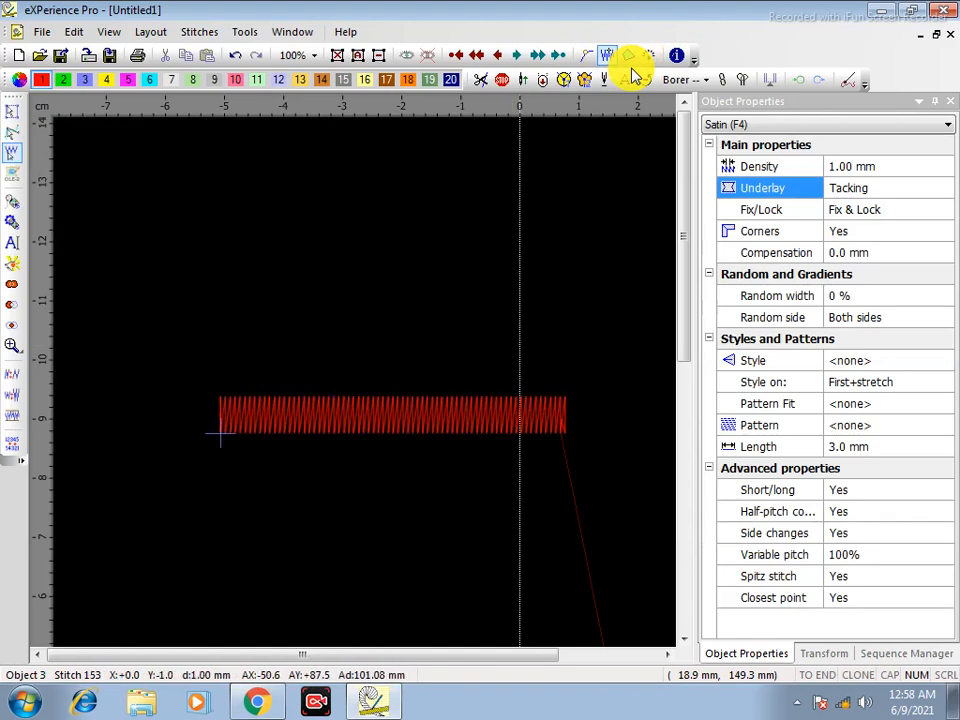
{"action": "left_click", "coordinate": [9, 111]}
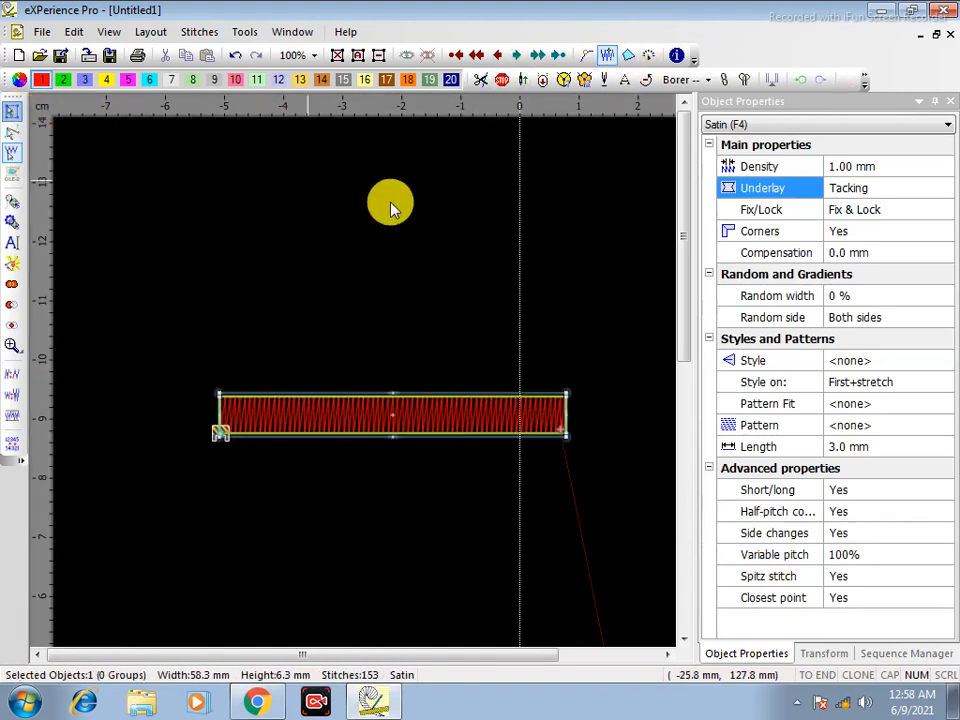
{"action": "left_click", "coordinate": [855, 188]}
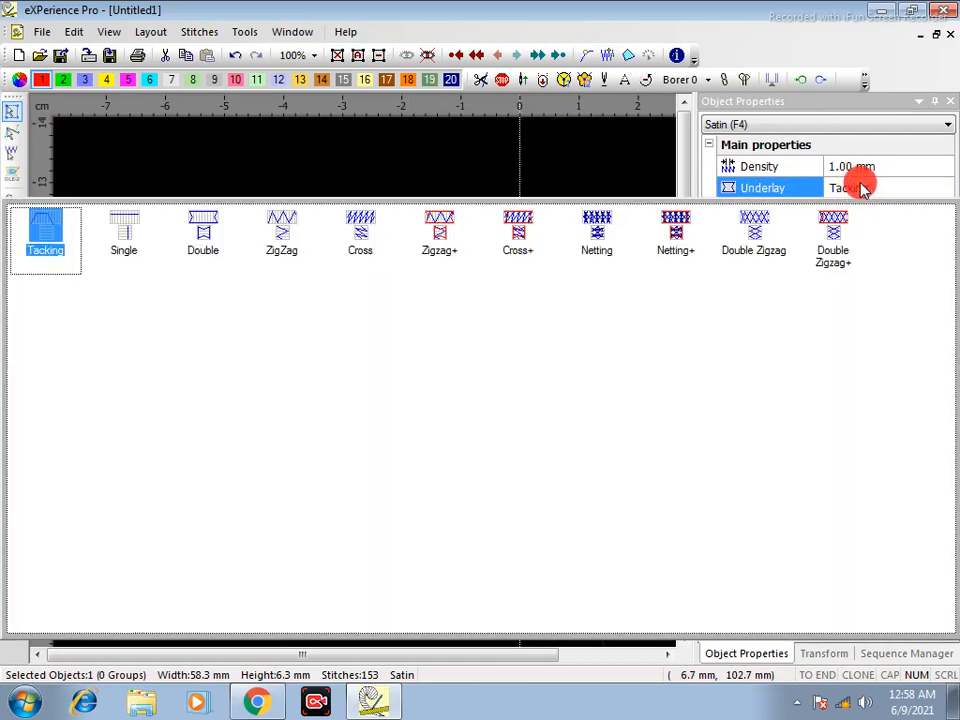
{"action": "left_click", "coordinate": [229, 172]}
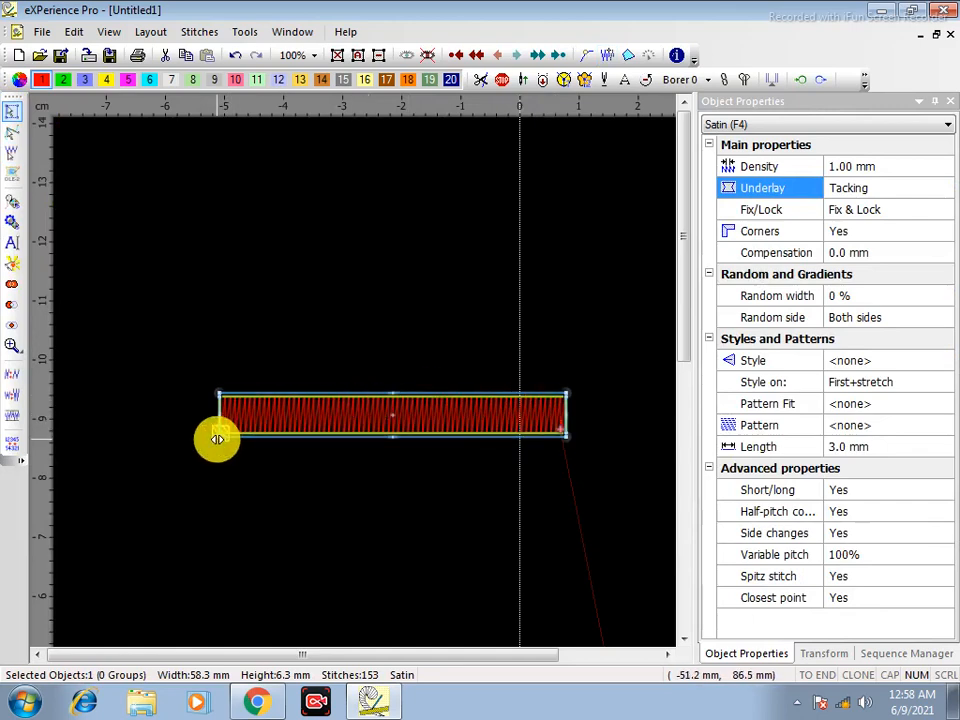
Move the straight column's entry point to its lower-left corner and inspect the stitch path in stitch editing mode
{"action": "left_click", "coordinate": [819, 80]}
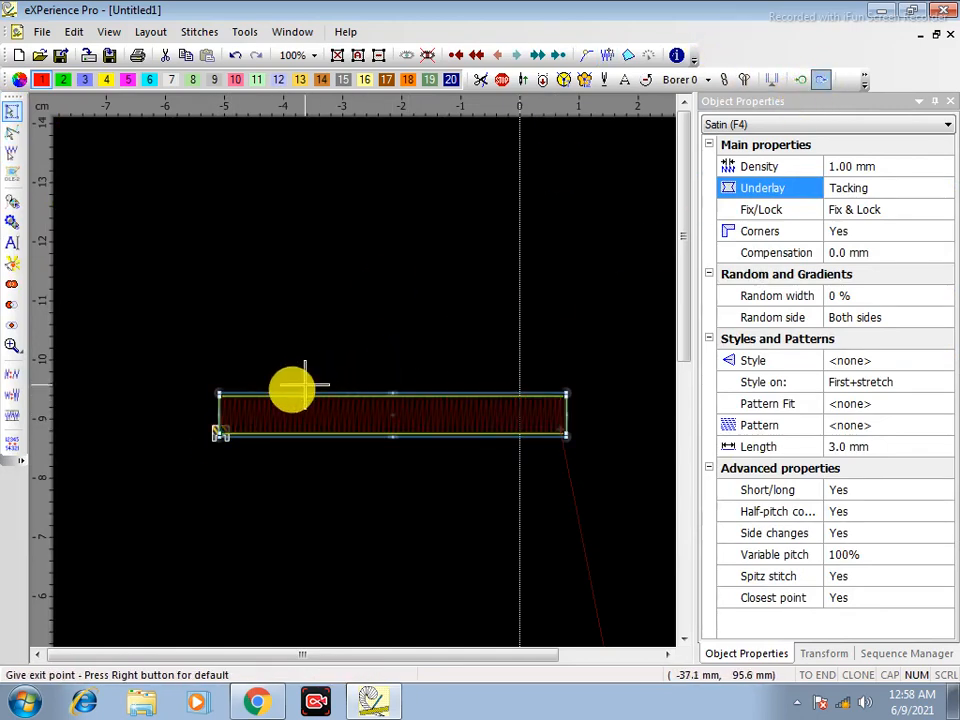
{"action": "left_click", "coordinate": [798, 80]}
{"action": "left_click", "coordinate": [222, 432]}
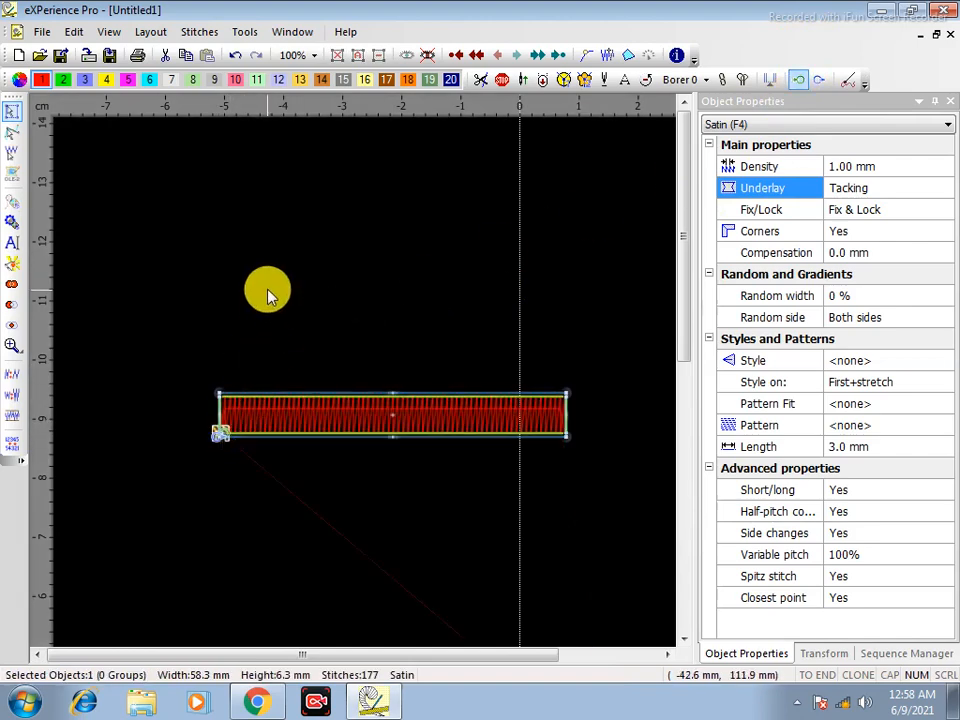
{"action": "left_click", "coordinate": [262, 425]}
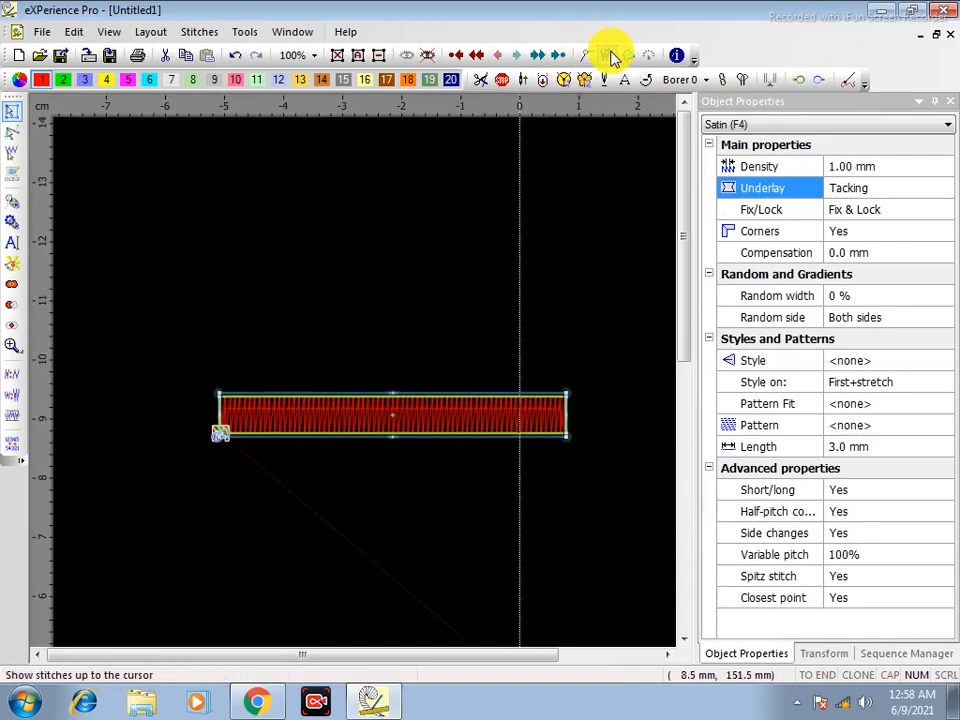
{"action": "left_click", "coordinate": [607, 57]}
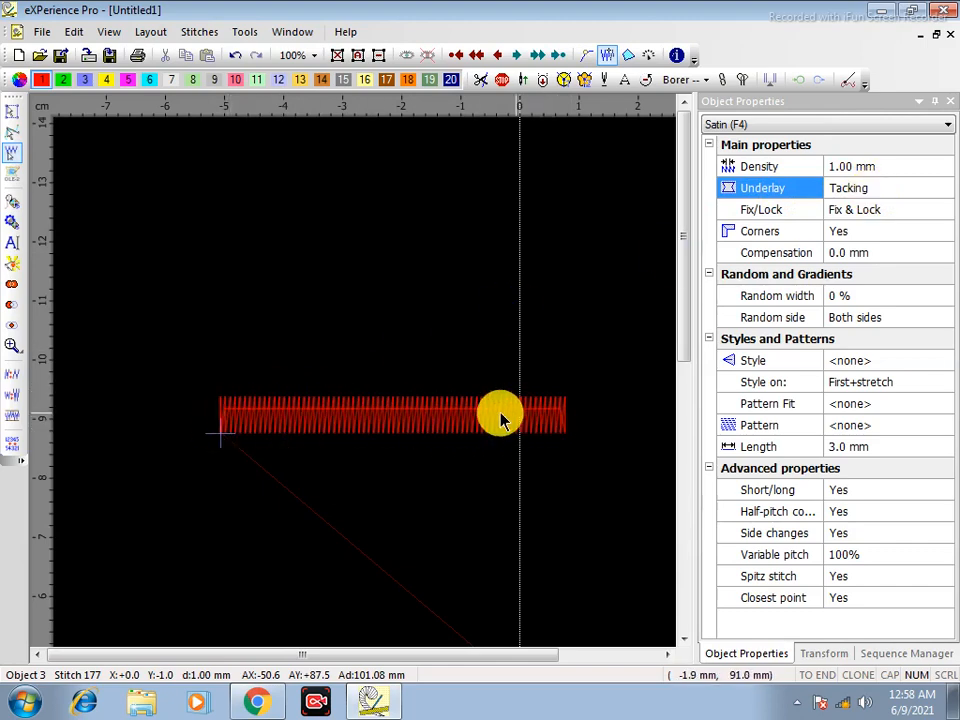
{"action": "left_click", "coordinate": [12, 111]}
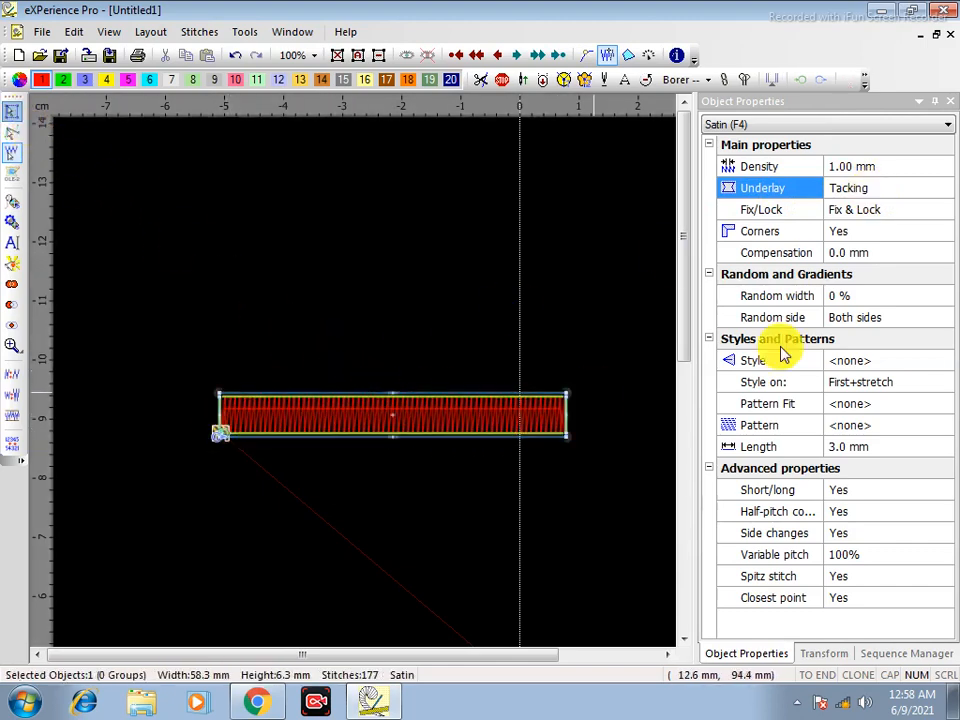
Set the straight column's underlay to Single and inspect its stitches in stitch editing mode
{"action": "left_click", "coordinate": [874, 189]}
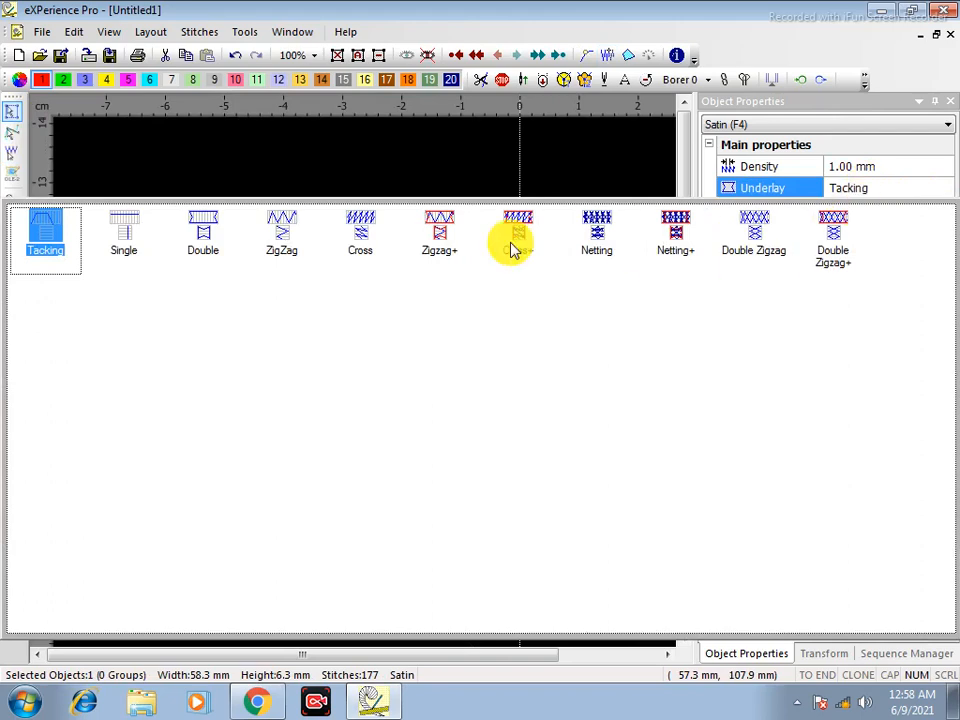
{"action": "left_click", "coordinate": [127, 226]}
{"action": "scroll", "coordinate": [347, 456], "scroll_direction": "up", "scroll_amount": 2}
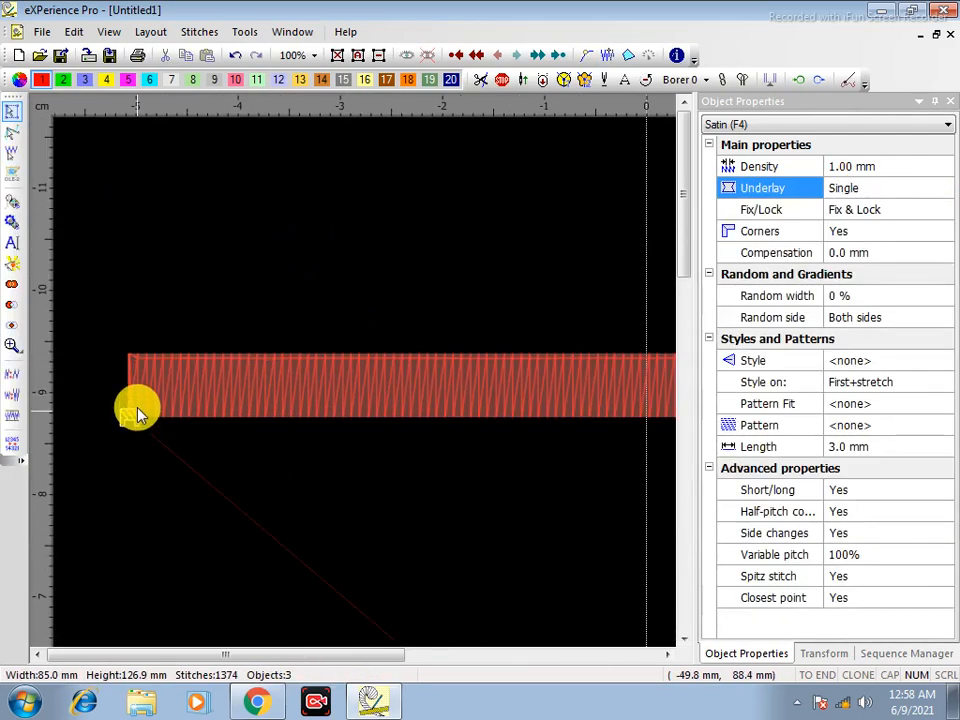
{"action": "left_click", "coordinate": [223, 386]}
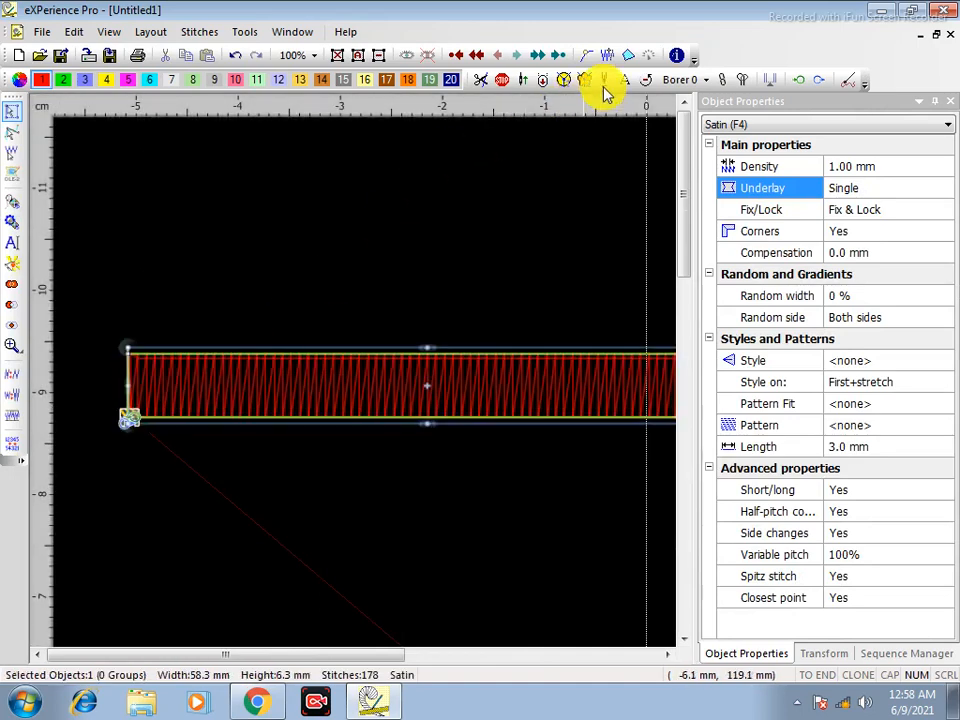
{"action": "left_click", "coordinate": [607, 56]}
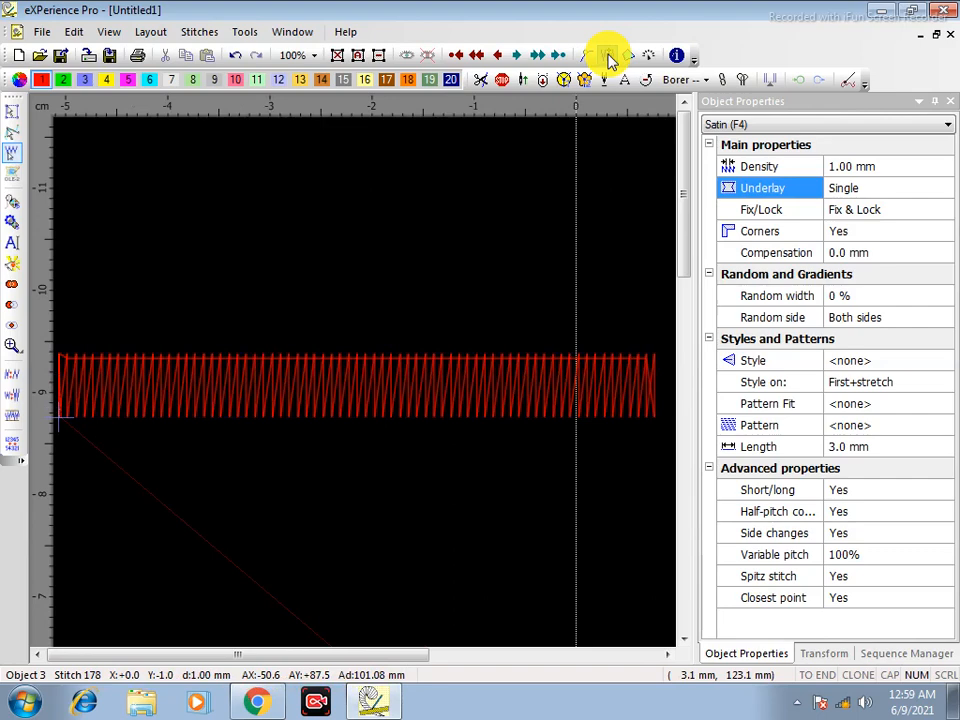
{"action": "left_click", "coordinate": [14, 110]}
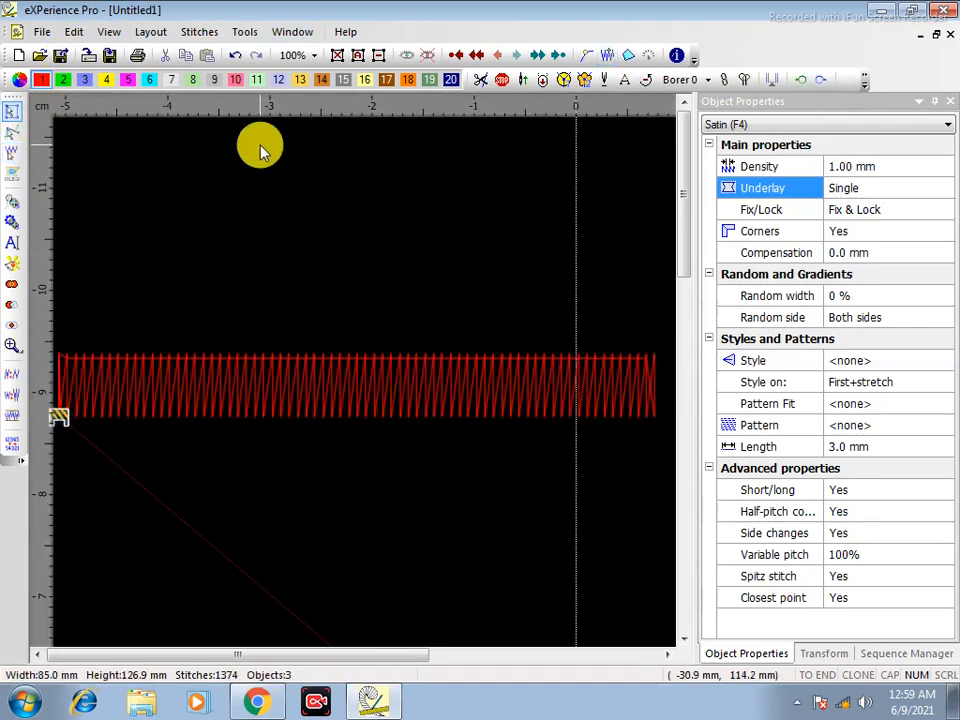
Move the straight column's exit point to its upper-right corner and inspect the stitch path between opposite ends
{"action": "left_click", "coordinate": [58, 374]}
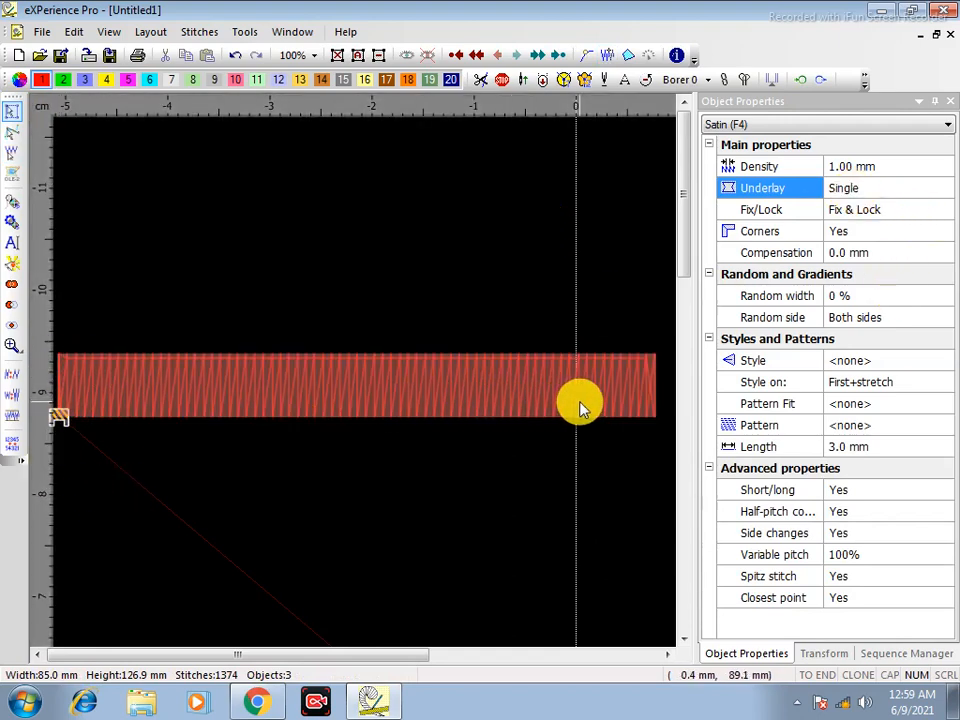
{"action": "left_click", "coordinate": [530, 388]}
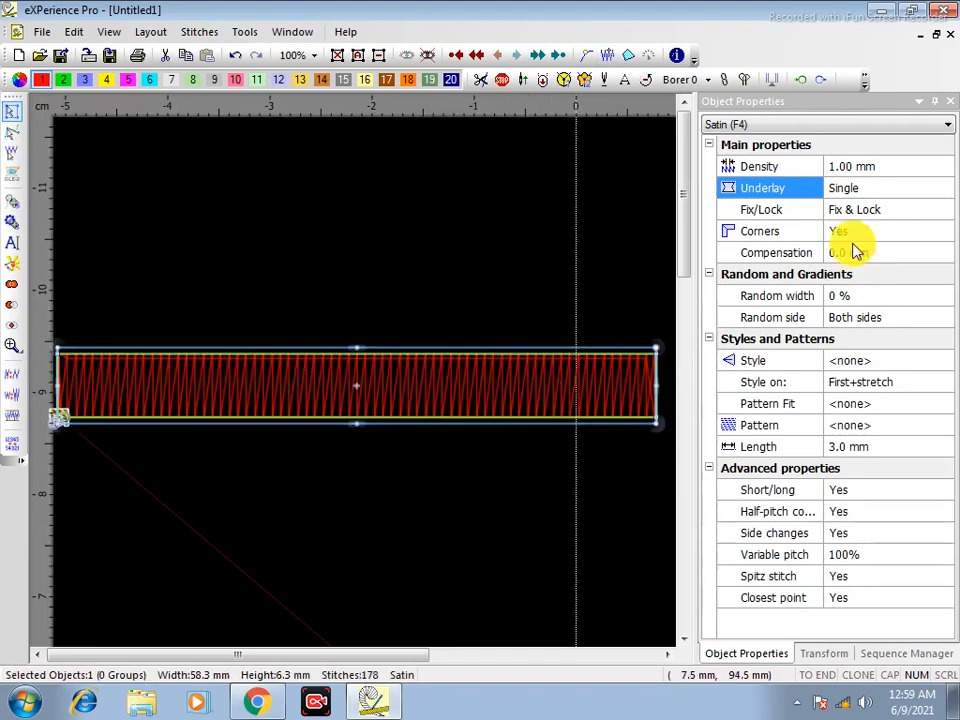
{"action": "left_click", "coordinate": [890, 190]}
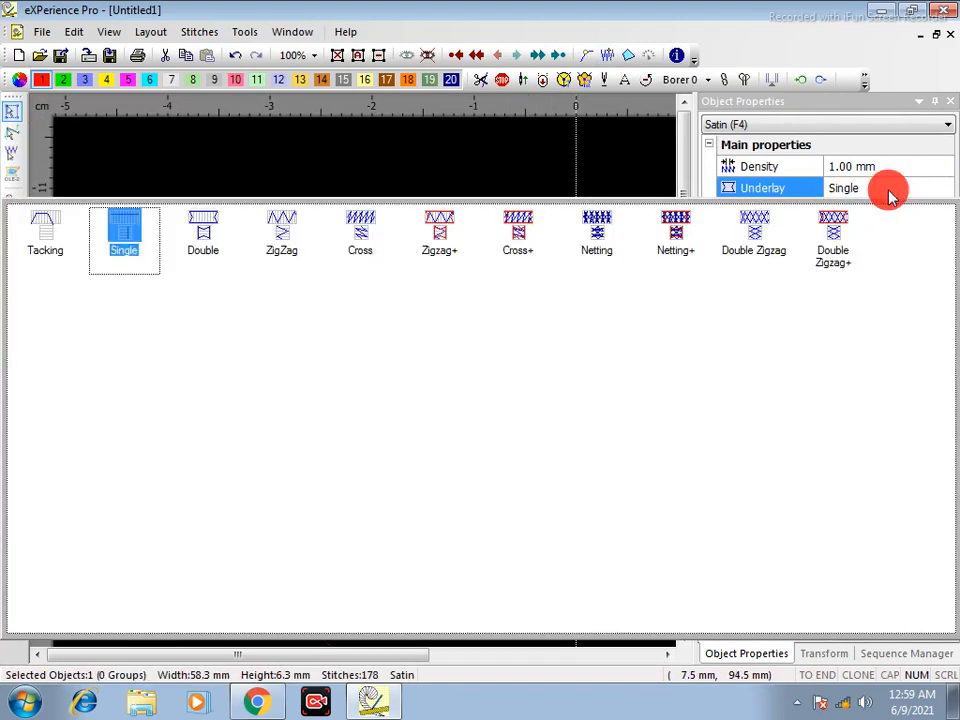
{"action": "left_click", "coordinate": [450, 150]}
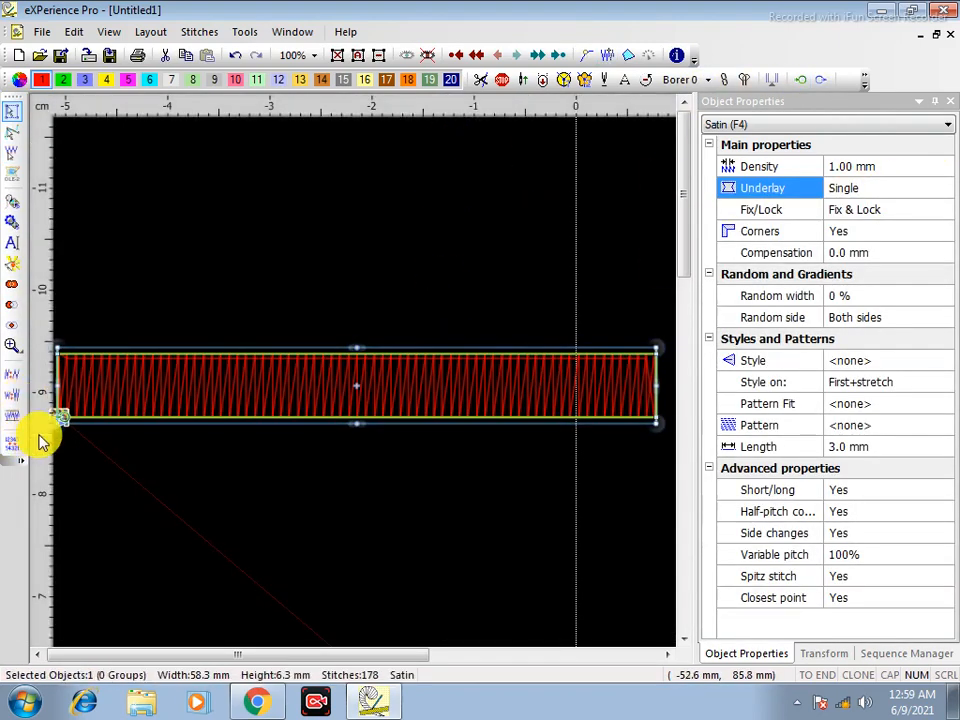
{"action": "left_click", "coordinate": [820, 82]}
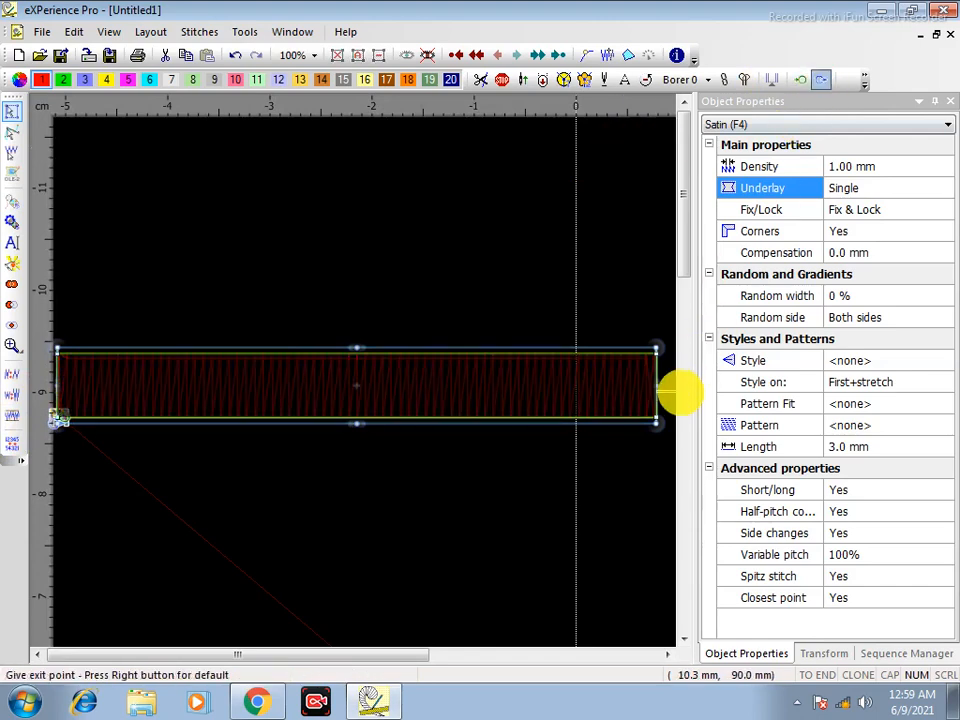
{"action": "left_click", "coordinate": [660, 354]}
{"action": "left_click", "coordinate": [557, 275]}
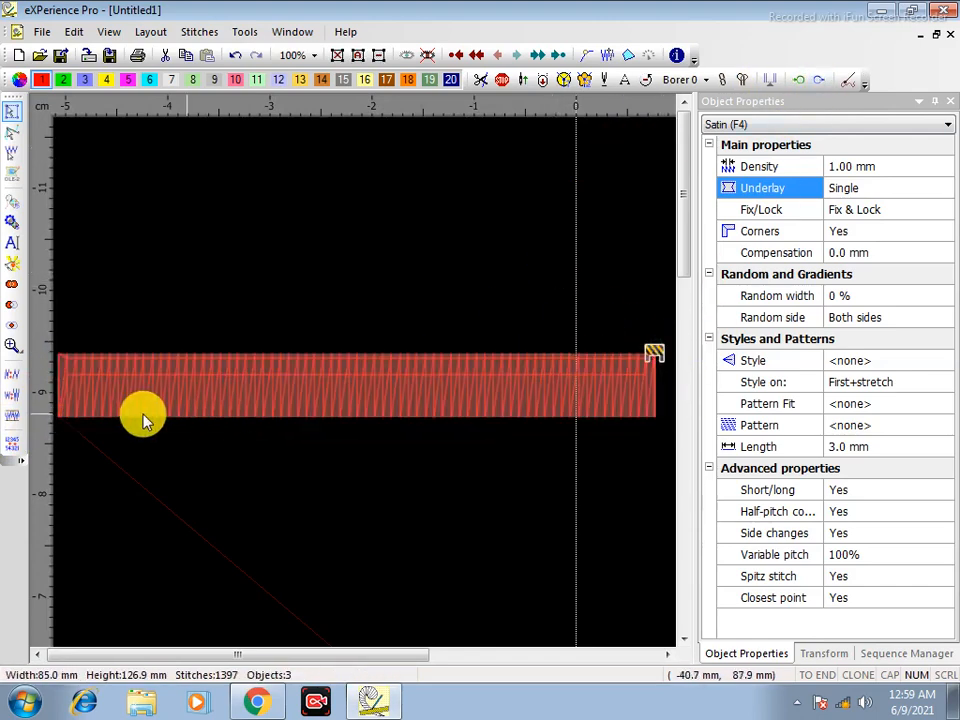
{"action": "left_click", "coordinate": [143, 385]}
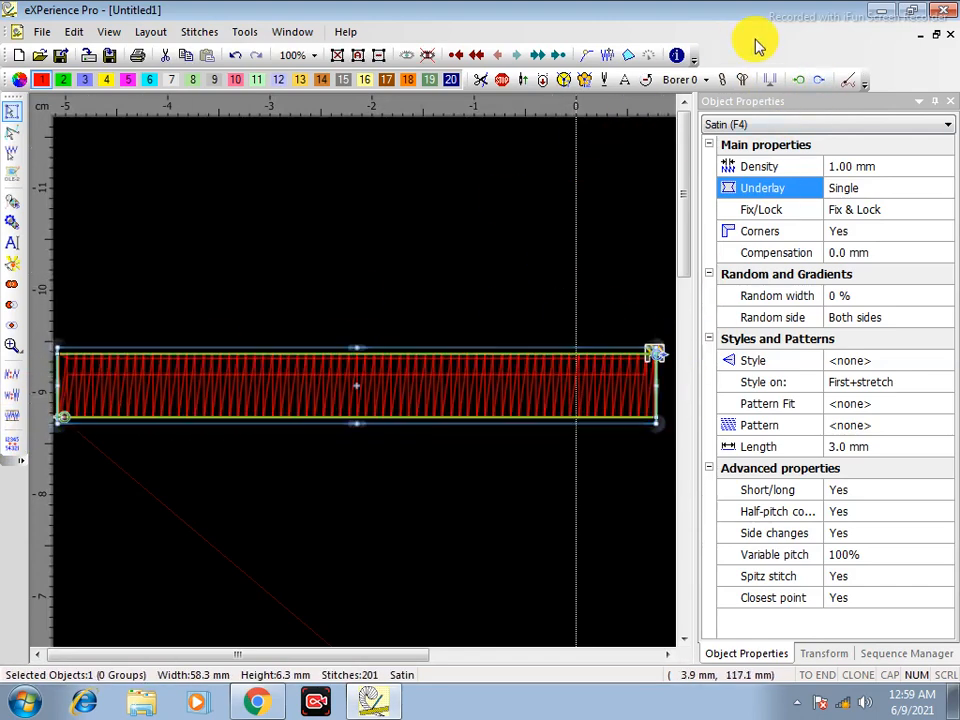
{"action": "left_click", "coordinate": [606, 60]}
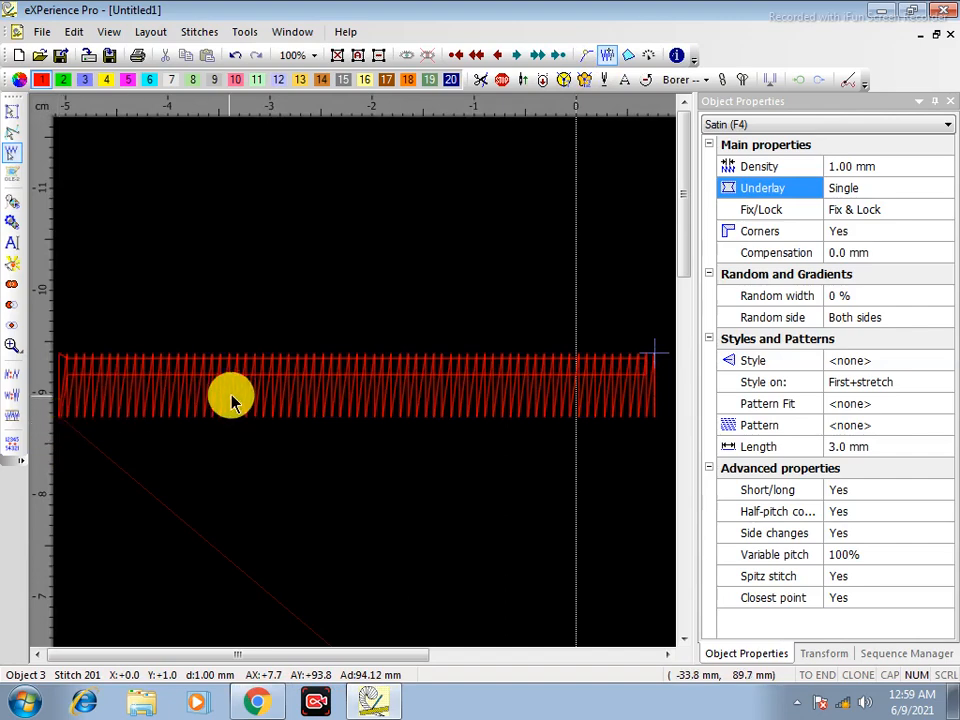
{"action": "left_click", "coordinate": [482, 382]}
{"action": "key", "text": "Return"}
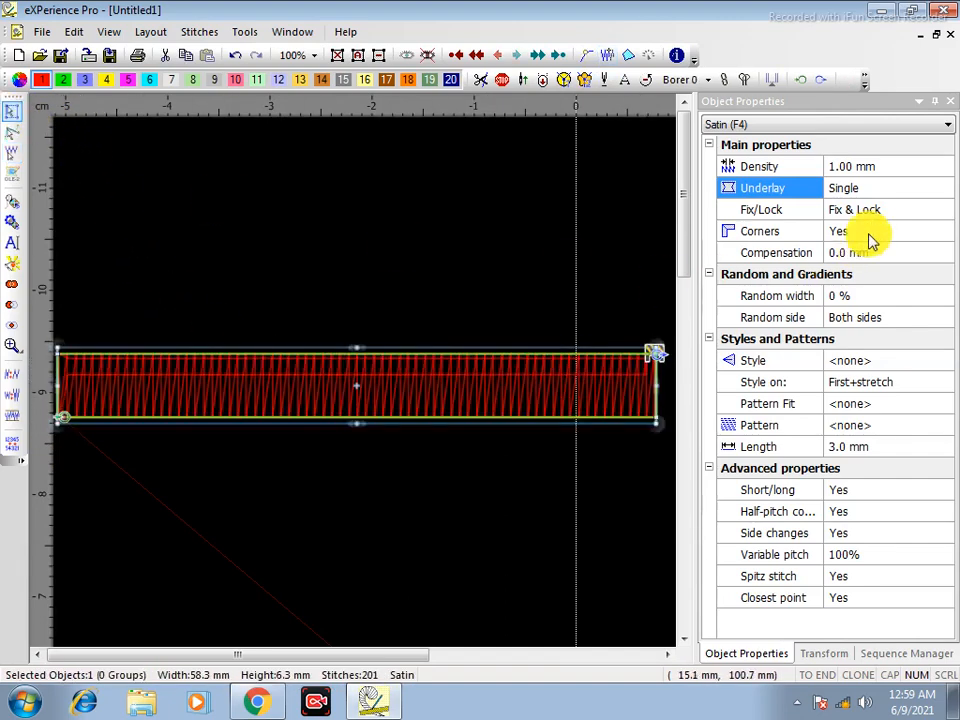
Set the straight column's underlay to Double and reselect the column
{"action": "left_click", "coordinate": [868, 190]}
{"action": "left_click", "coordinate": [213, 249]}
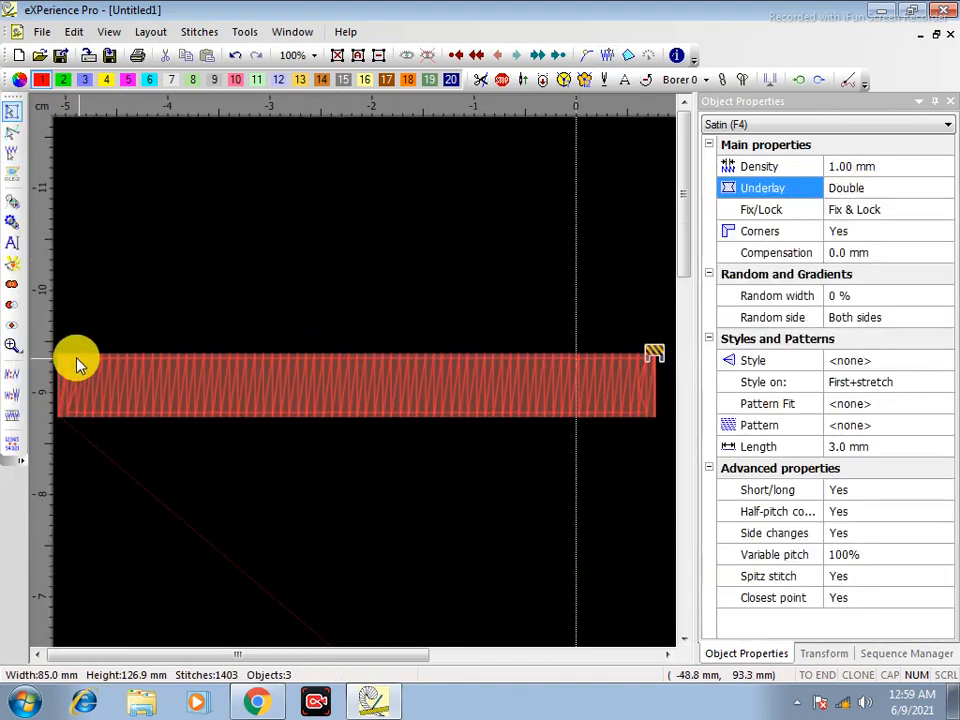
{"action": "left_click", "coordinate": [360, 380]}
Set the straight column's underlay to ZigZag and inspect its stitches in stitch editing mode
{"action": "left_click", "coordinate": [870, 192]}
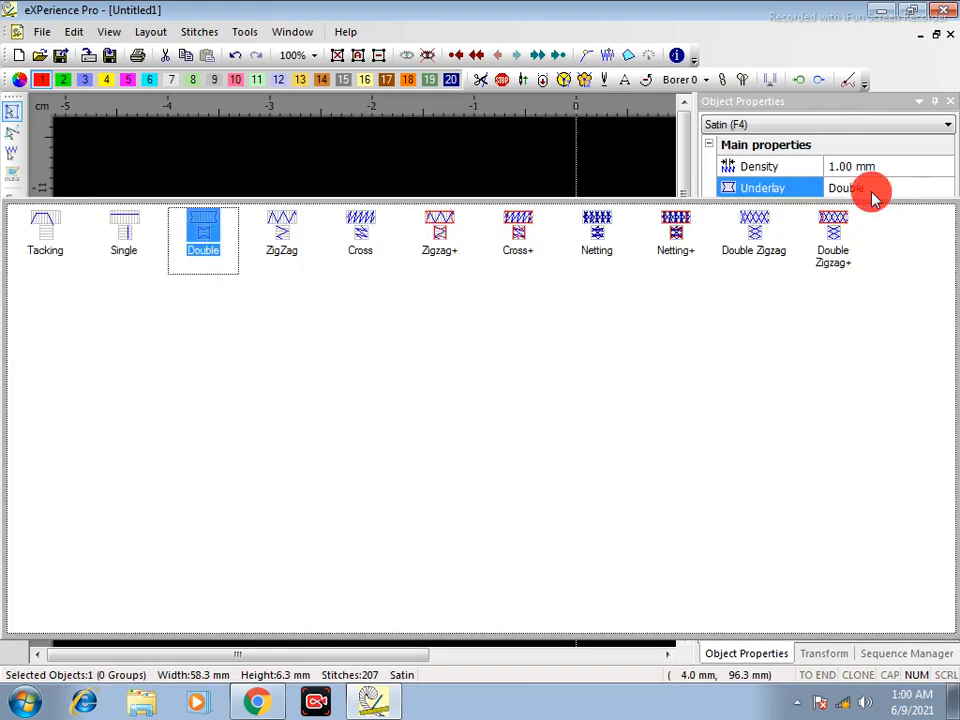
{"action": "left_click", "coordinate": [289, 260]}
{"action": "left_click", "coordinate": [347, 272]}
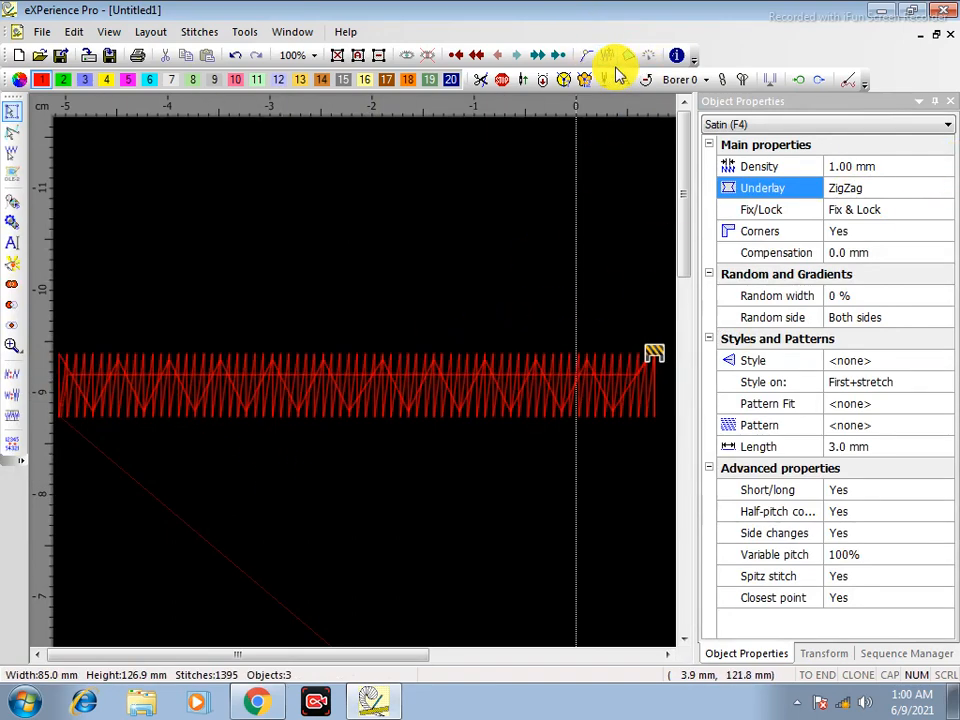
{"action": "left_click", "coordinate": [460, 417]}
{"action": "left_click", "coordinate": [607, 57]}
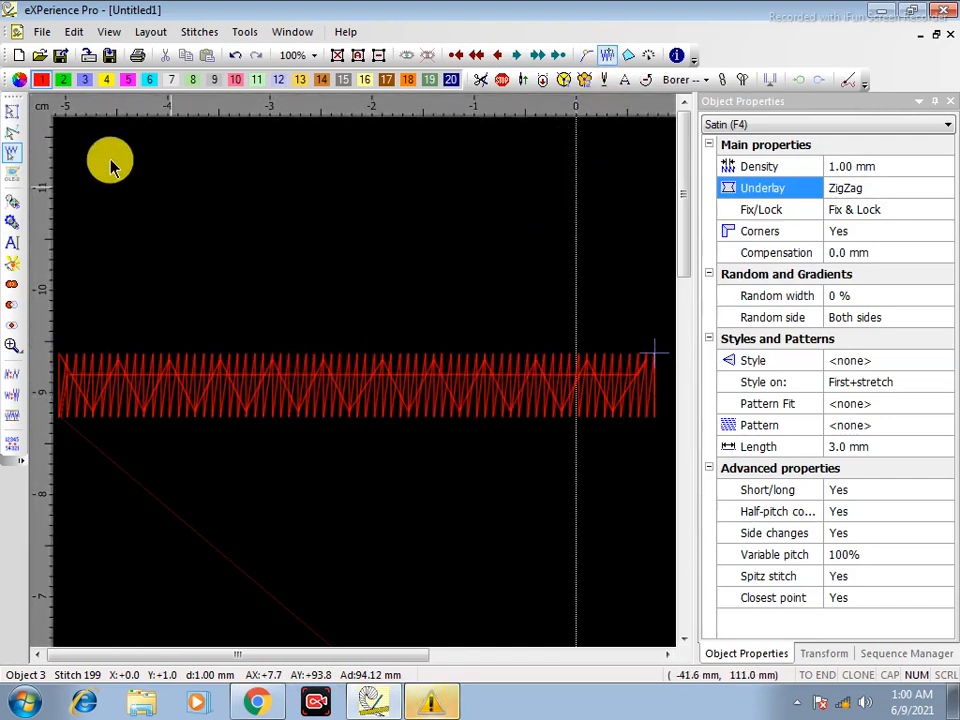
{"action": "left_click", "coordinate": [15, 122]}
Set the straight column's underlay to Cross and reselect the column
{"action": "left_click", "coordinate": [877, 192]}
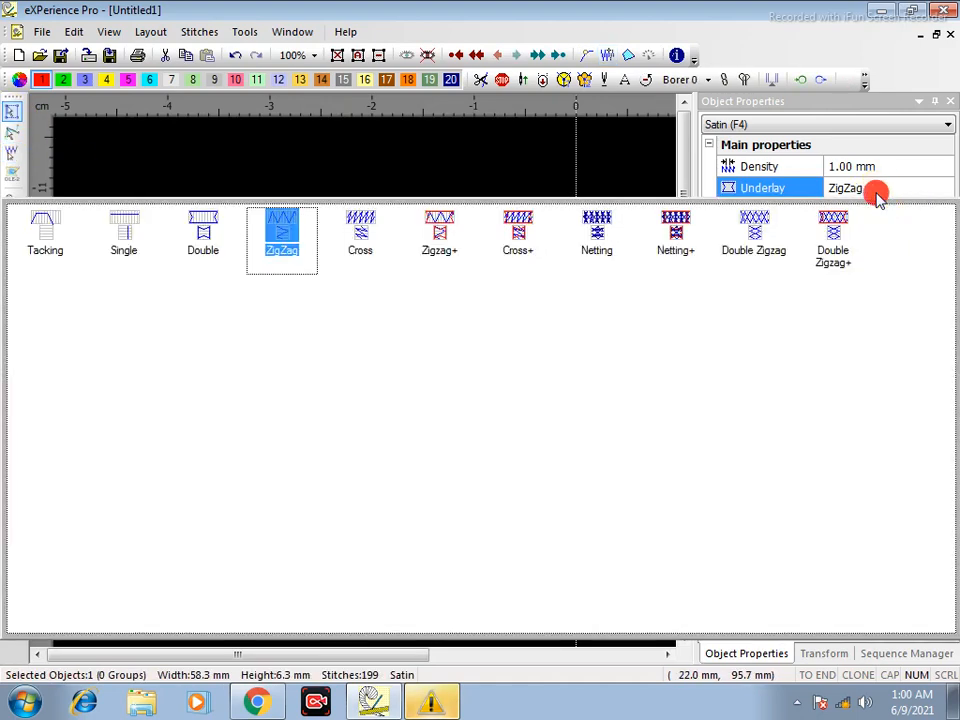
{"action": "left_click", "coordinate": [375, 236]}
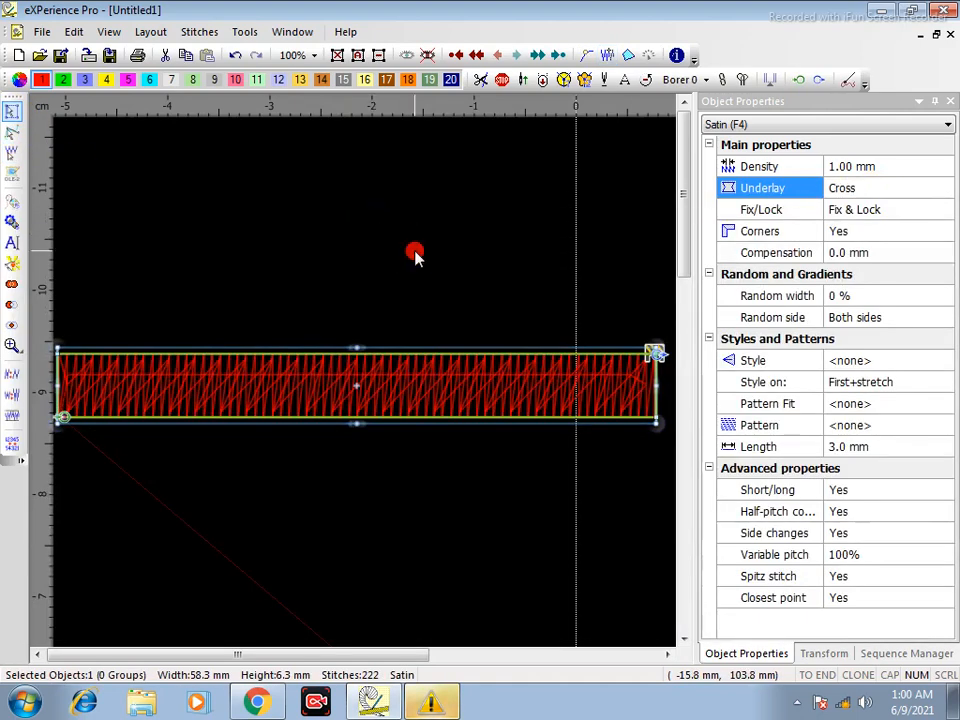
{"action": "left_click", "coordinate": [415, 255]}
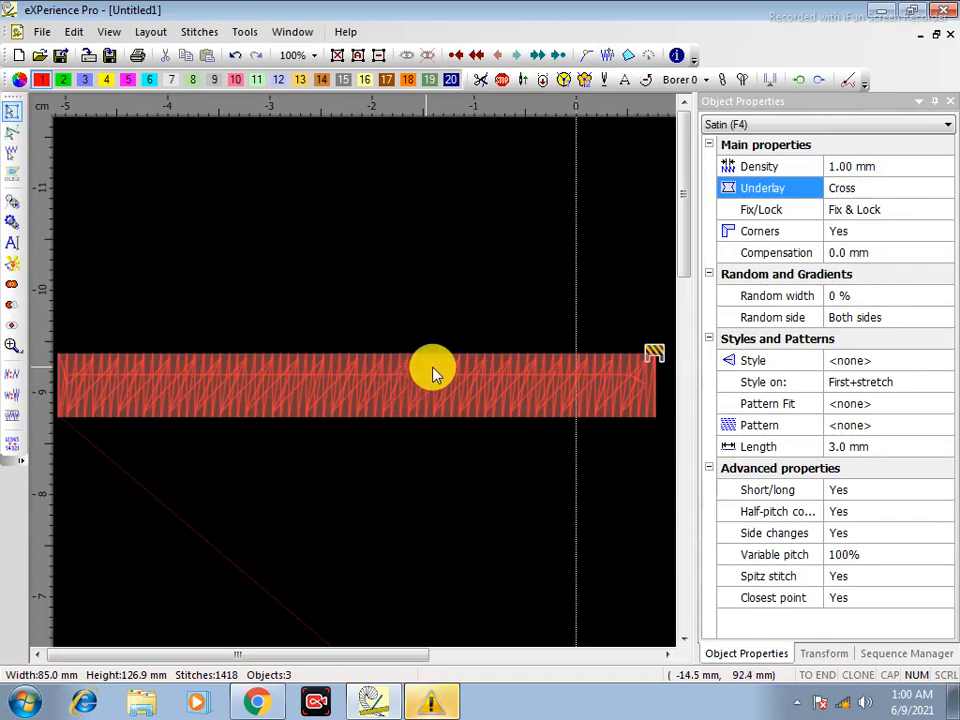
{"action": "left_click", "coordinate": [493, 390]}
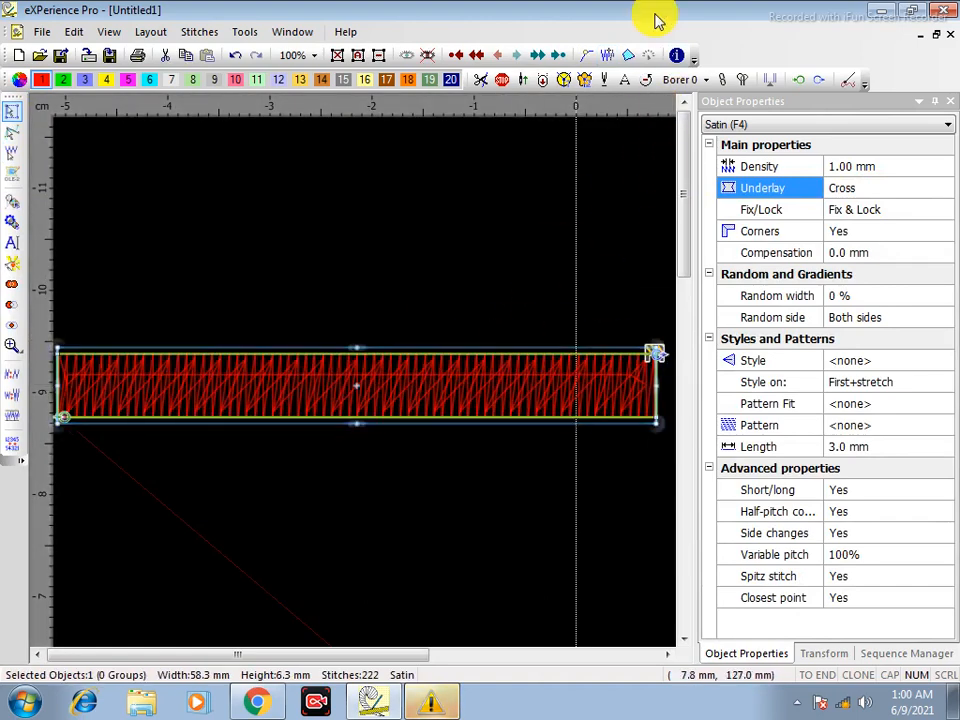
Step through the straight column's stitches from first to last in stitch editing mode, and show the column as realistic thread
{"action": "left_click", "coordinate": [607, 57]}
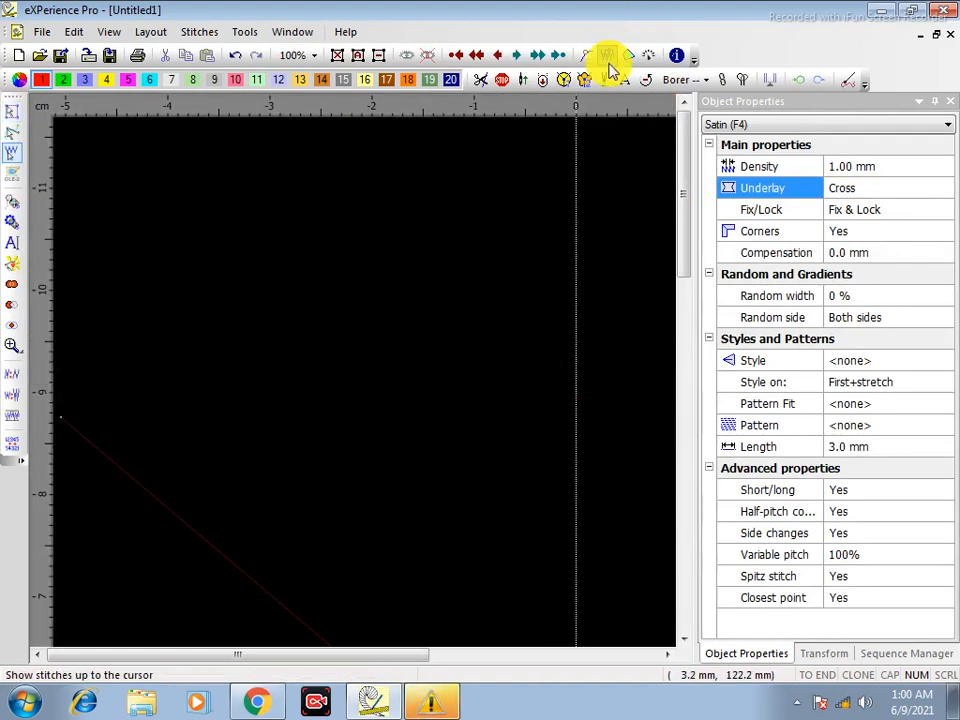
{"action": "key", "text": "Right"}
{"action": "key", "text": "Right"}
{"action": "key", "text": "Right"}
{"action": "key", "text": "Right"}
{"action": "key", "text": "Right"}
{"action": "key", "text": "Right"}
{"action": "key", "text": "Right"}
{"action": "key", "text": "Right"}
{"action": "key", "text": "Right"}
{"action": "key", "text": "Right"}
{"action": "key", "text": "Right"}
{"action": "key", "text": "Right"}
{"action": "key", "text": "Right"}
{"action": "key", "text": "Right"}
{"action": "key", "text": "Right"}
{"action": "key", "text": "Right"}
{"action": "key", "text": "Right"}
{"action": "key", "text": "Right"}
{"action": "key", "text": "Right"}
{"action": "key", "text": "Right"}
{"action": "key", "text": "Right"}
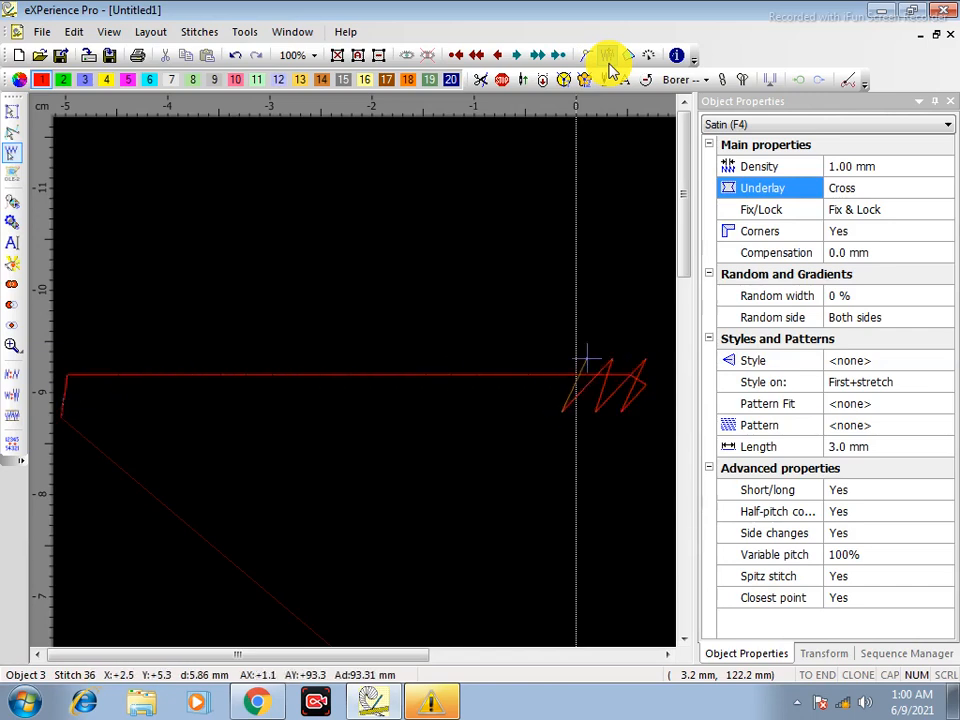
{"action": "key", "text": "Right"}
{"action": "key", "text": "Right"}
{"action": "key", "text": "Right"}
{"action": "key", "text": "Right"}
{"action": "key", "text": "Right"}
{"action": "key", "text": "Right"}
{"action": "key", "text": "Right"}
{"action": "key", "text": "Right"}
{"action": "key", "text": "Right"}
{"action": "key", "text": "Right"}
{"action": "key", "text": "Right"}
{"action": "key", "text": "Right"}
{"action": "key", "text": "Right"}
{"action": "key", "text": "Right"}
{"action": "key", "text": "Right"}
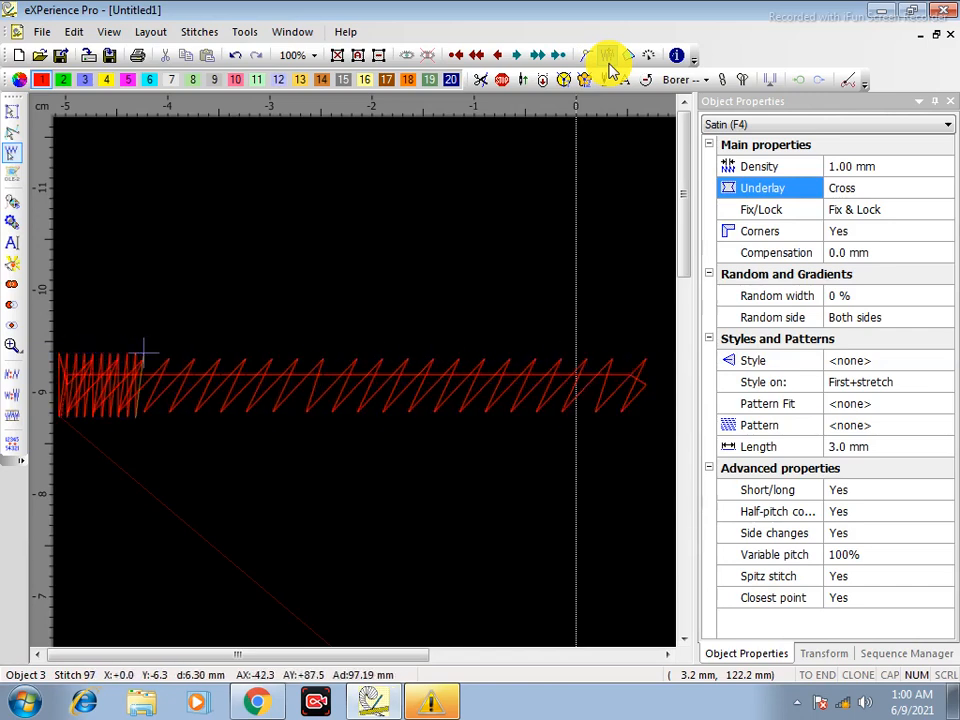
{"action": "key", "text": "Right"}
{"action": "key", "text": "Right"}
{"action": "key", "text": "Right"}
{"action": "key", "text": "Right"}
{"action": "key", "text": "Right"}
{"action": "key", "text": "Right"}
{"action": "key", "text": "Right"}
{"action": "key", "text": "Right"}
{"action": "key", "text": "Right"}
{"action": "key", "text": "Right"}
{"action": "key", "text": "Right"}
{"action": "key", "text": "Right"}
{"action": "key", "text": "Right"}
{"action": "key", "text": "Right"}
{"action": "key", "text": "Right"}
{"action": "key", "text": "Right"}
{"action": "key", "text": "Right"}
{"action": "key", "text": "Right"}
{"action": "key", "text": "Right"}
{"action": "key", "text": "Right"}
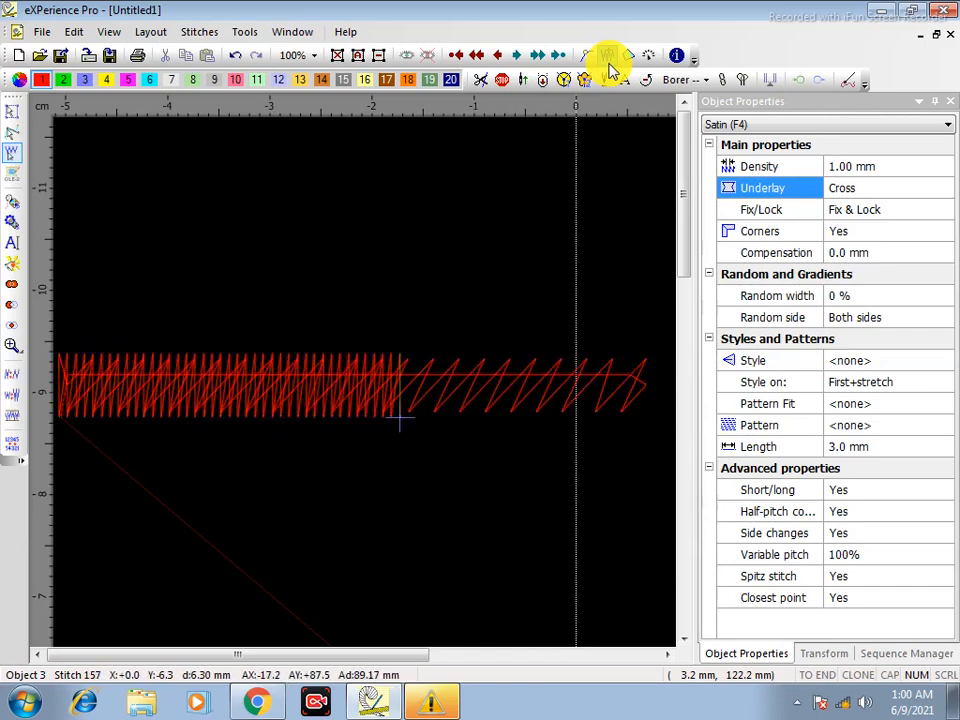
{"action": "key", "text": "Right"}
{"action": "key", "text": "Right"}
{"action": "key", "text": "Right"}
{"action": "key", "text": "Right"}
{"action": "key", "text": "Right"}
{"action": "key", "text": "Right"}
{"action": "key", "text": "Right"}
{"action": "key", "text": "Right"}
{"action": "key", "text": "Right"}
{"action": "key", "text": "Right"}
{"action": "key", "text": "Right"}
{"action": "key", "text": "Right"}
{"action": "key", "text": "Right"}
{"action": "key", "text": "Right"}
{"action": "key", "text": "Right"}
{"action": "key", "text": "Right"}
{"action": "key", "text": "Right"}
{"action": "key", "text": "Right"}
{"action": "key", "text": "Right"}
{"action": "key", "text": "Right"}
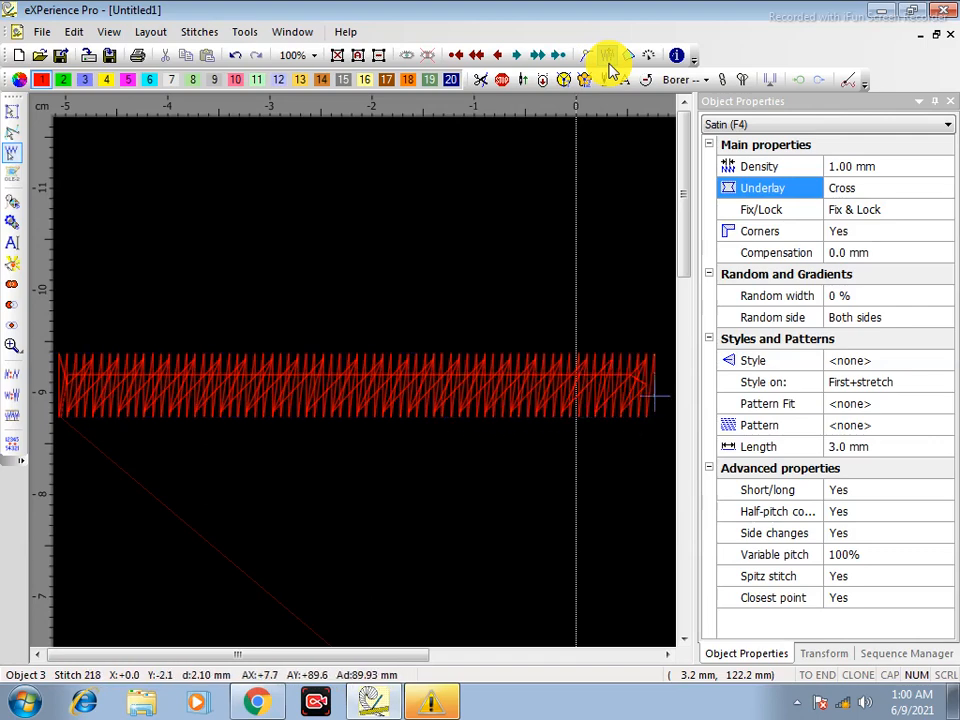
{"action": "key", "text": "Right"}
{"action": "key", "text": "Right"}
{"action": "key", "text": "Right"}
{"action": "key", "text": "Right"}
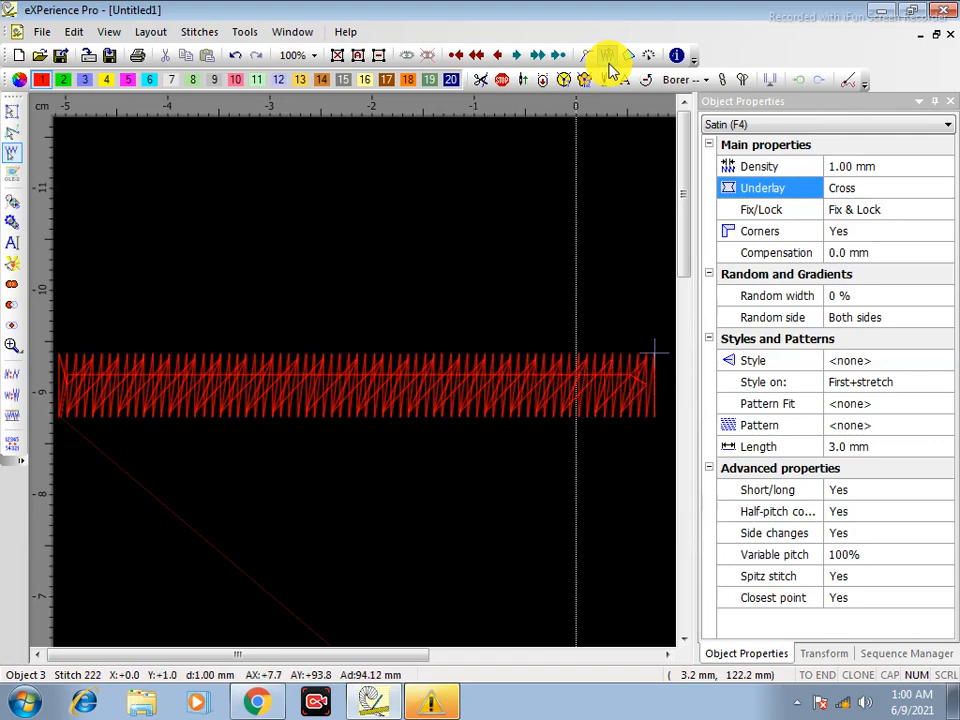
{"action": "left_click", "coordinate": [12, 112]}
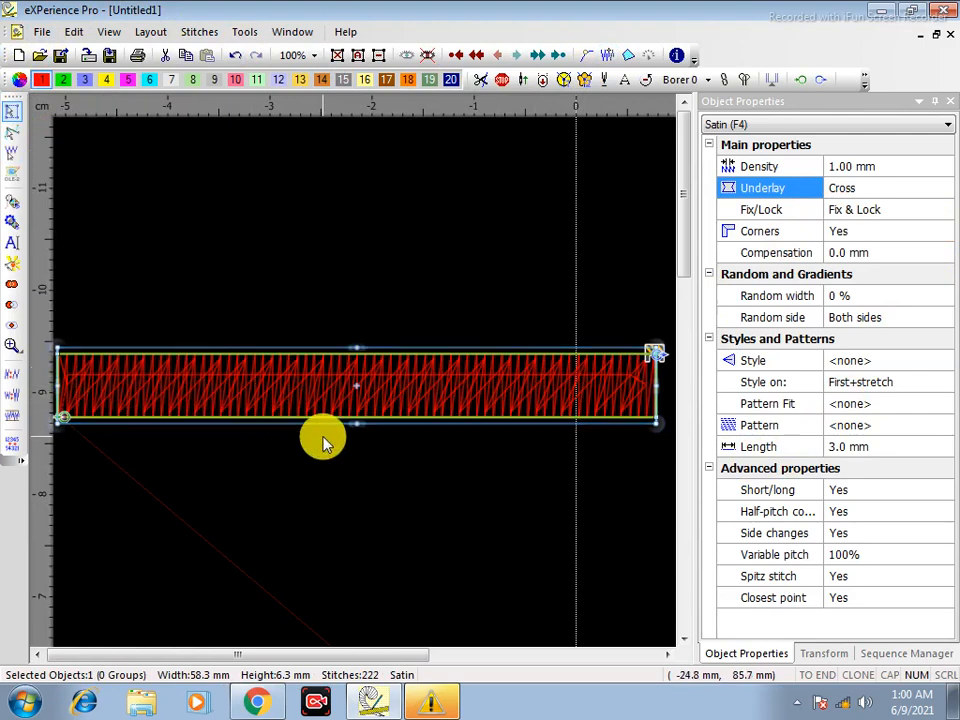
{"action": "key", "text": "Return"}
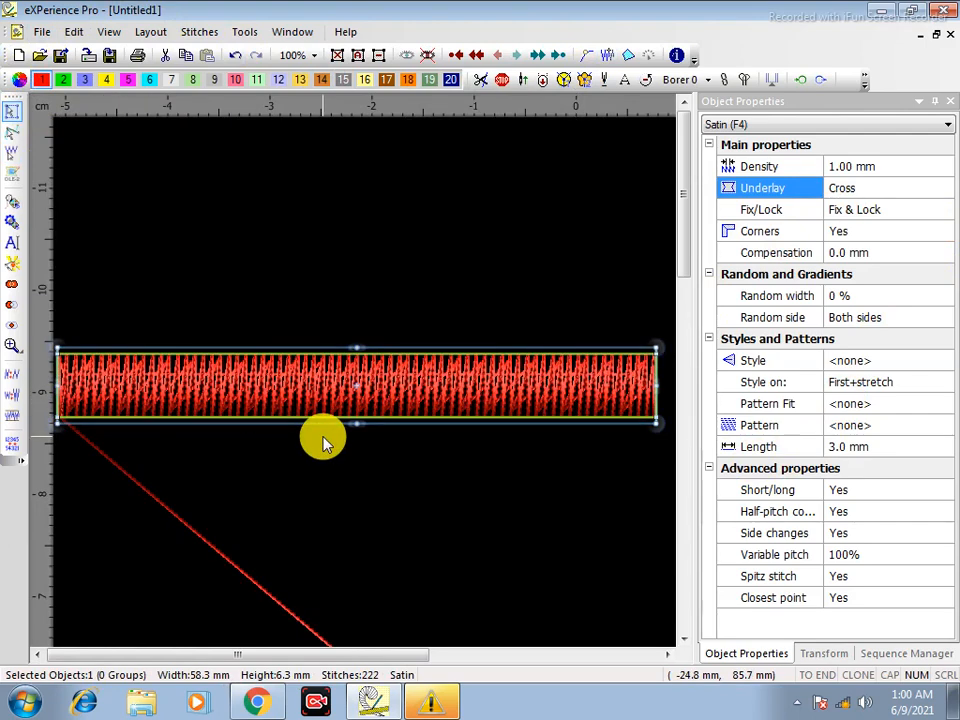
Set the straight satin column's underlay to Zigzag+
{"action": "left_click", "coordinate": [322, 437]}
{"action": "left_click", "coordinate": [456, 401]}
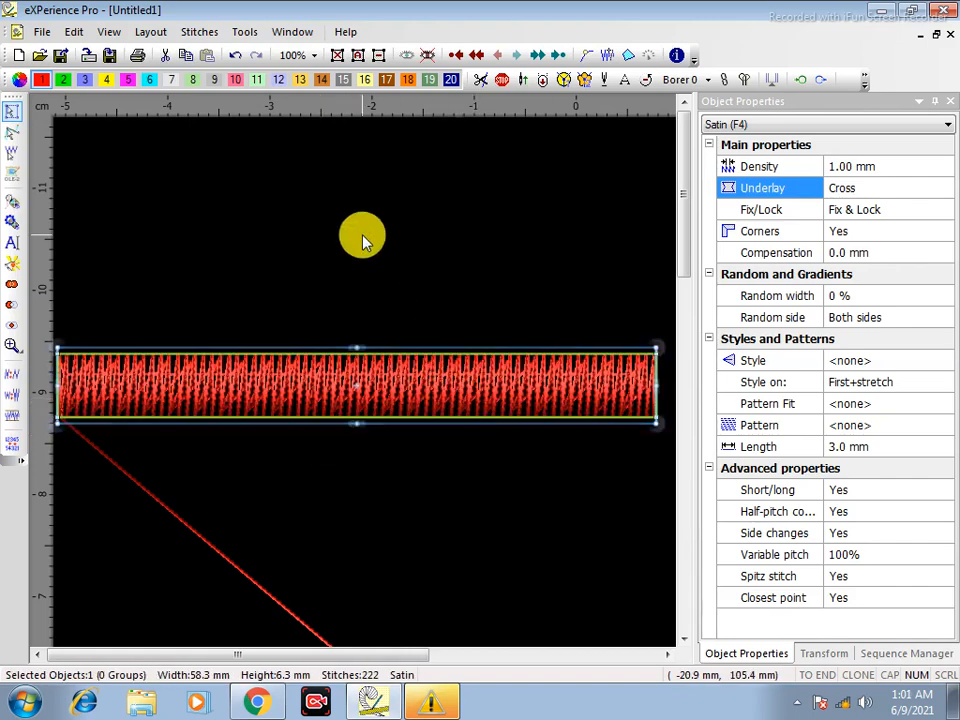
{"action": "left_click", "coordinate": [853, 190]}
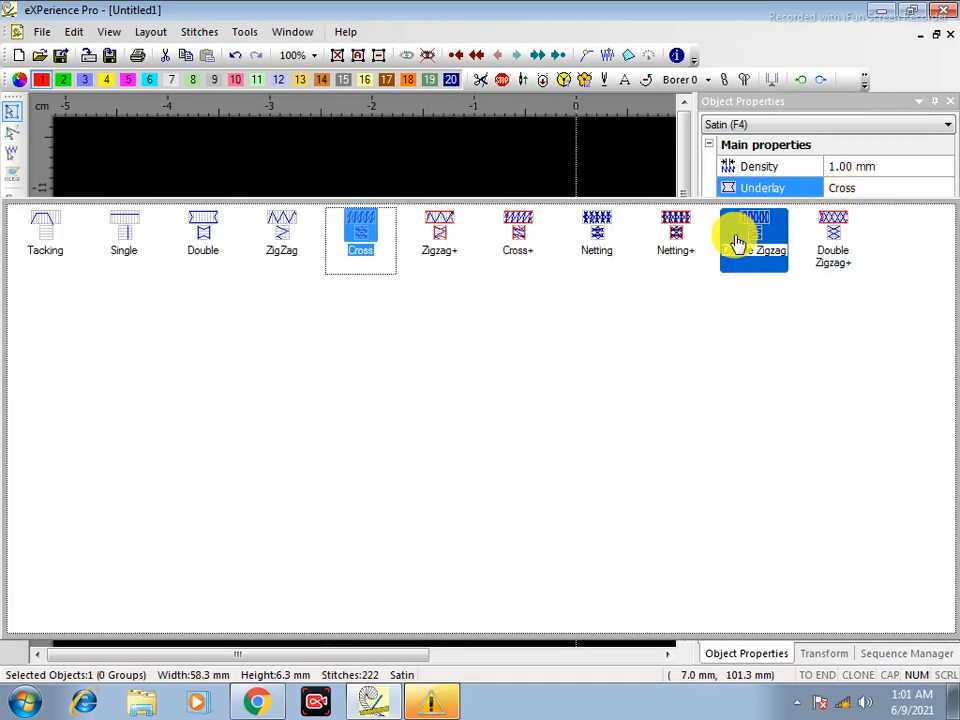
{"action": "left_click", "coordinate": [443, 240]}
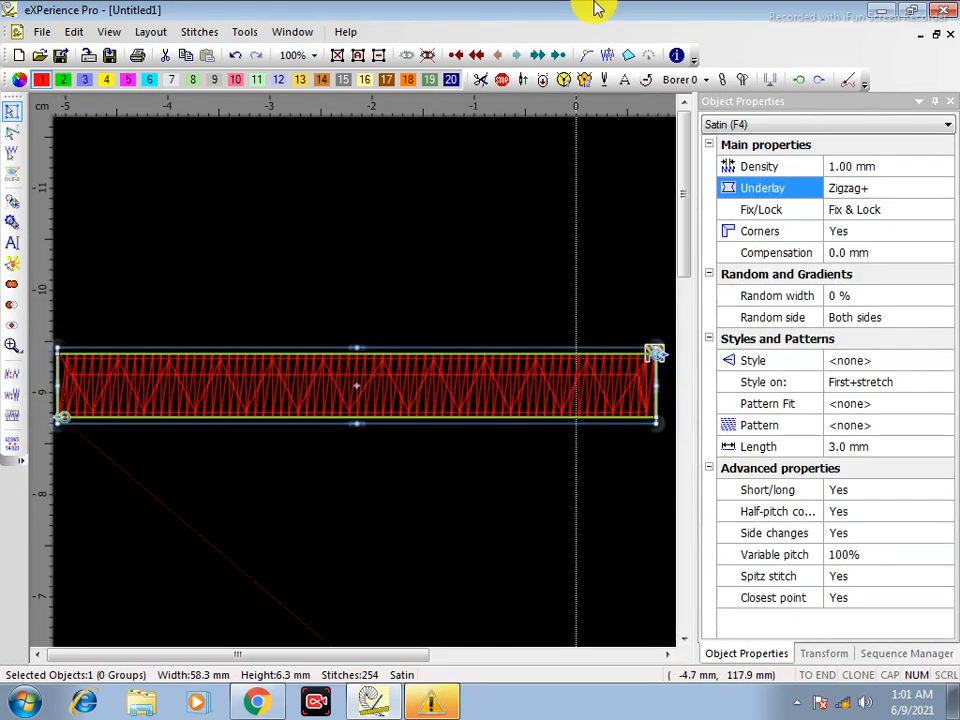
Step through the straight column's Zigzag+ underlay and top stitches in stitch editing mode
{"action": "left_click", "coordinate": [612, 58]}
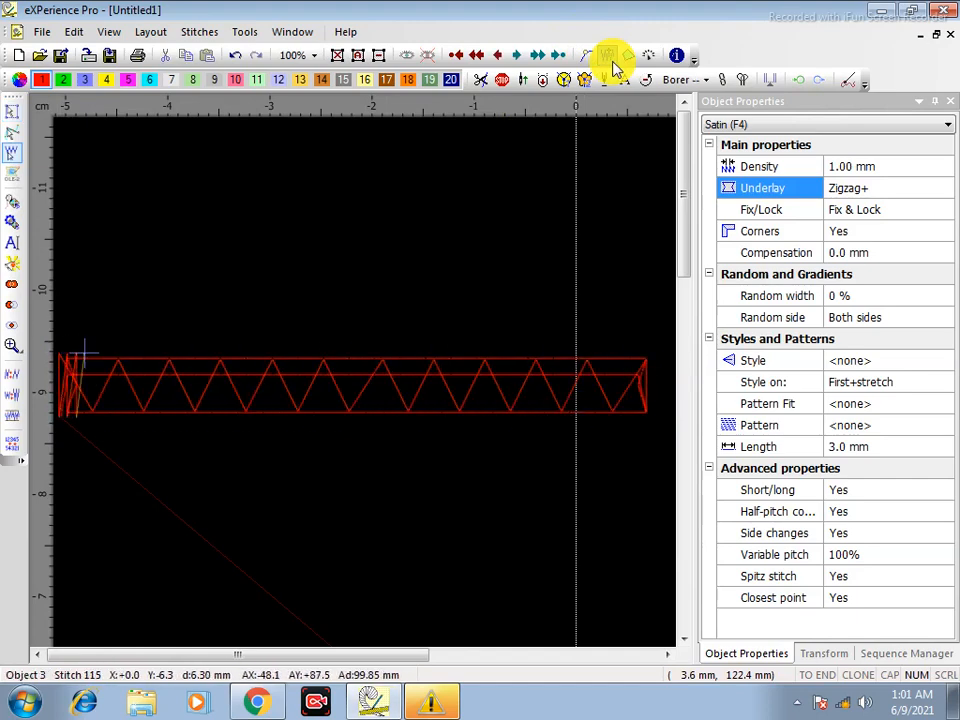
{"action": "key", "text": "Right"}
{"action": "key", "text": "Right"}
{"action": "key", "text": "Right"}
{"action": "key", "text": "Right"}
{"action": "key", "text": "Right"}
{"action": "key", "text": "Right"}
{"action": "key", "text": "Right"}
{"action": "key", "text": "Right"}
{"action": "key", "text": "Right"}
{"action": "key", "text": "Right"}
{"action": "key", "text": "Right"}
{"action": "key", "text": "Right"}
{"action": "key", "text": "Right"}
{"action": "key", "text": "Right"}
{"action": "key", "text": "Right"}
{"action": "key", "text": "Right"}
{"action": "key", "text": "Right"}
{"action": "key", "text": "Right"}
{"action": "key", "text": "Right"}
{"action": "key", "text": "Right"}
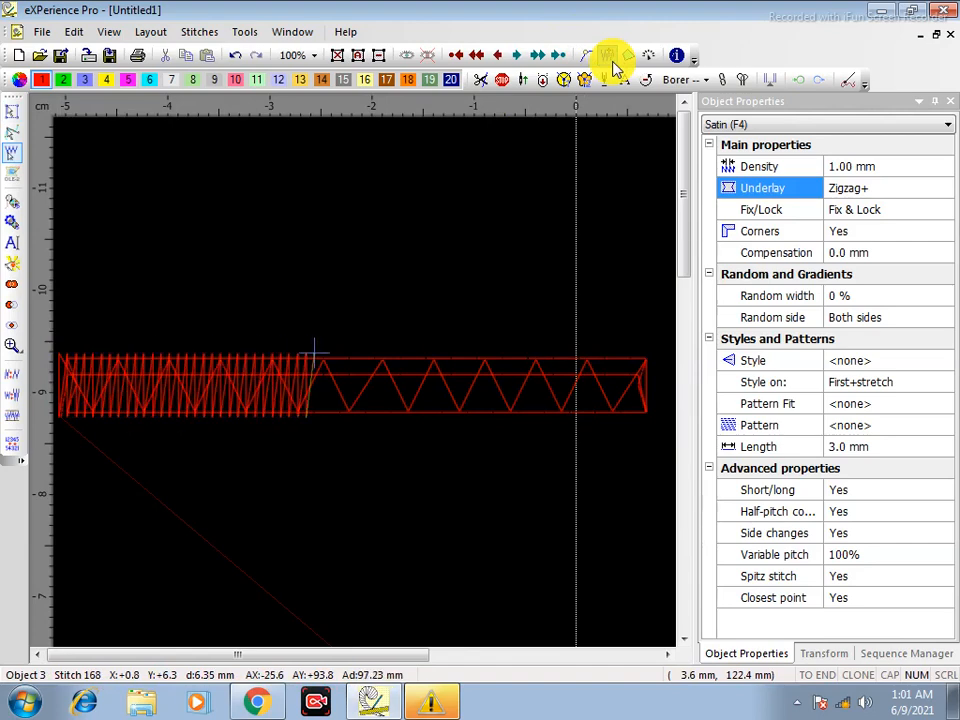
Return to object selection and set the straight column's underlay to Cross+
{"action": "left_click", "coordinate": [11, 109]}
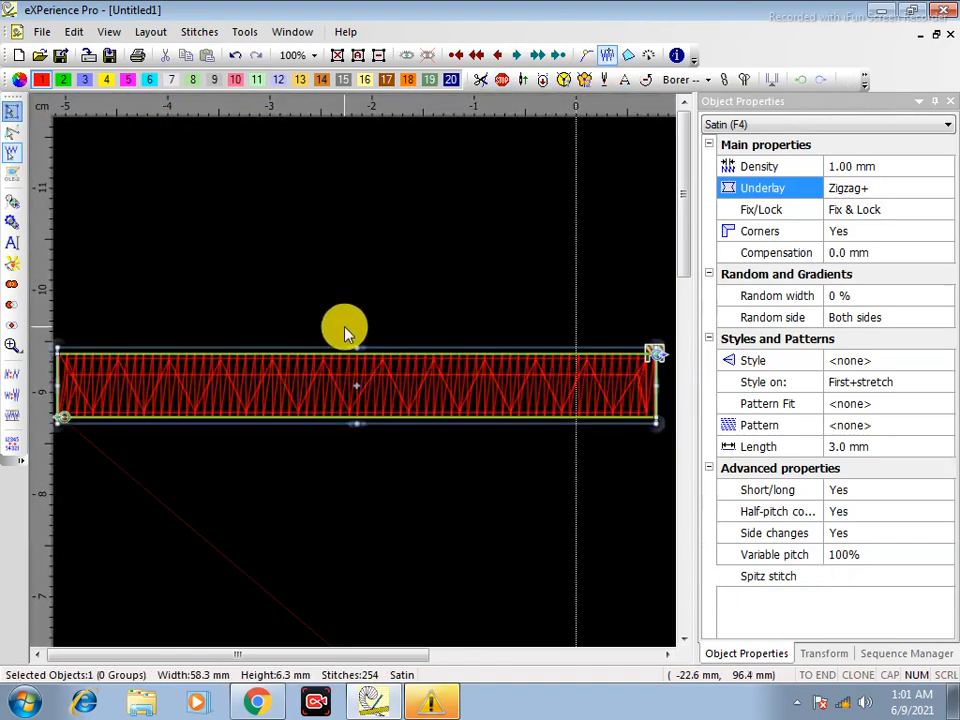
{"action": "left_click", "coordinate": [860, 197]}
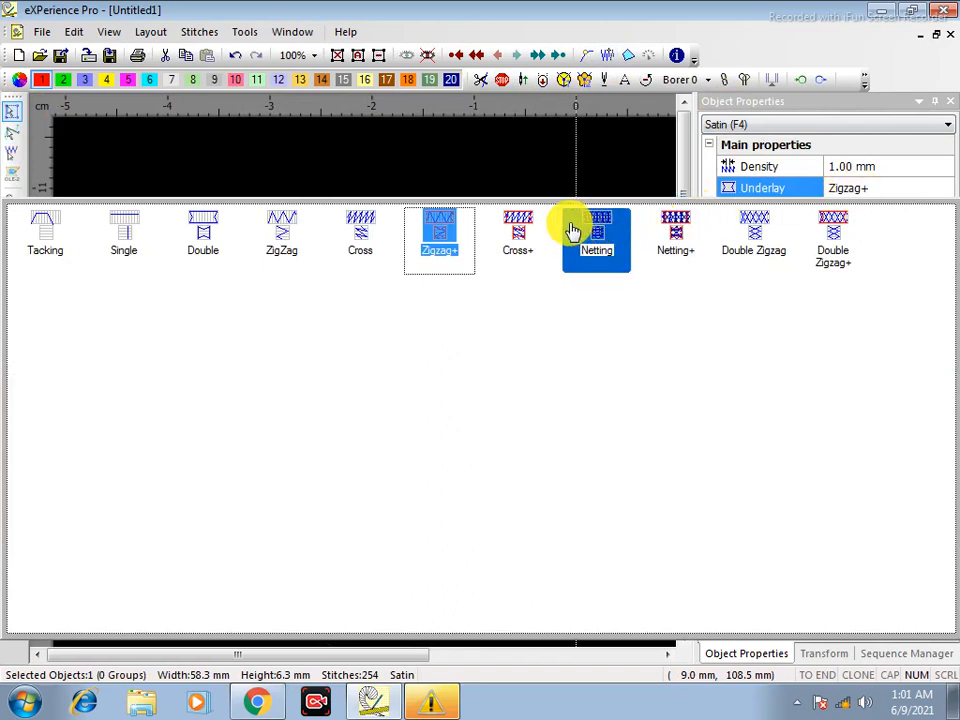
{"action": "left_click", "coordinate": [526, 225]}
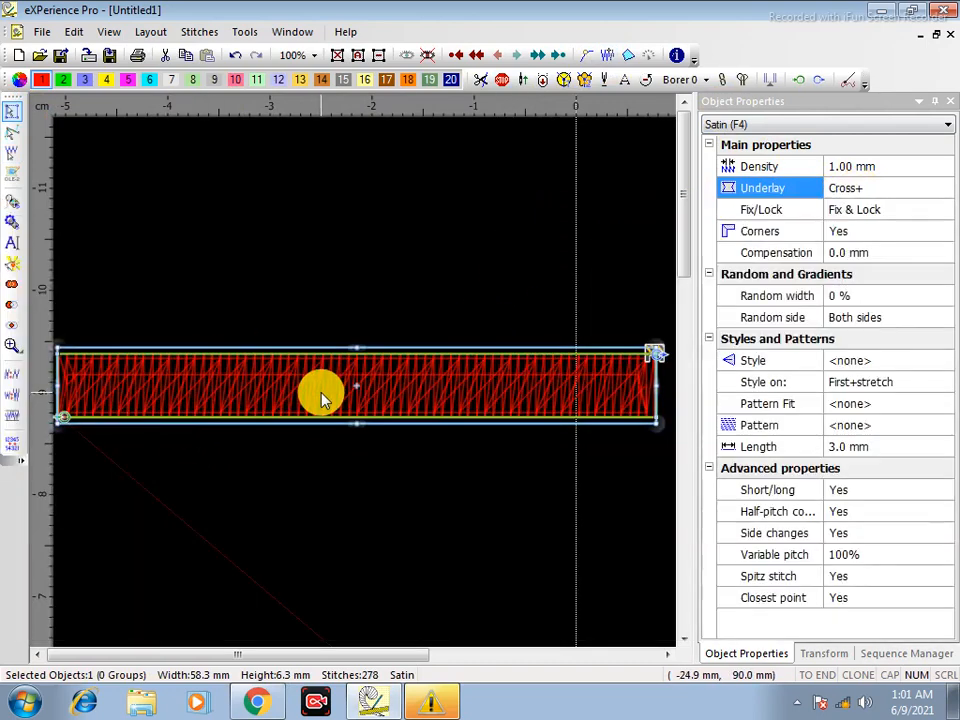
Set the straight column's underlay to Netting and keep the column selected
{"action": "left_click", "coordinate": [856, 191]}
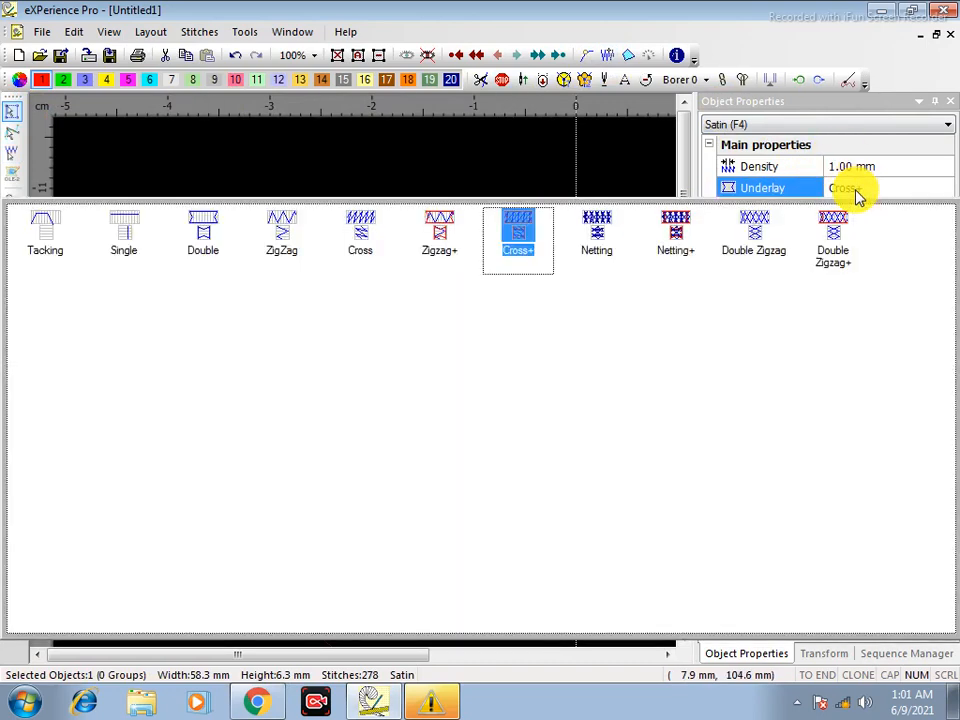
{"action": "left_click", "coordinate": [604, 236]}
{"action": "left_click", "coordinate": [377, 380]}
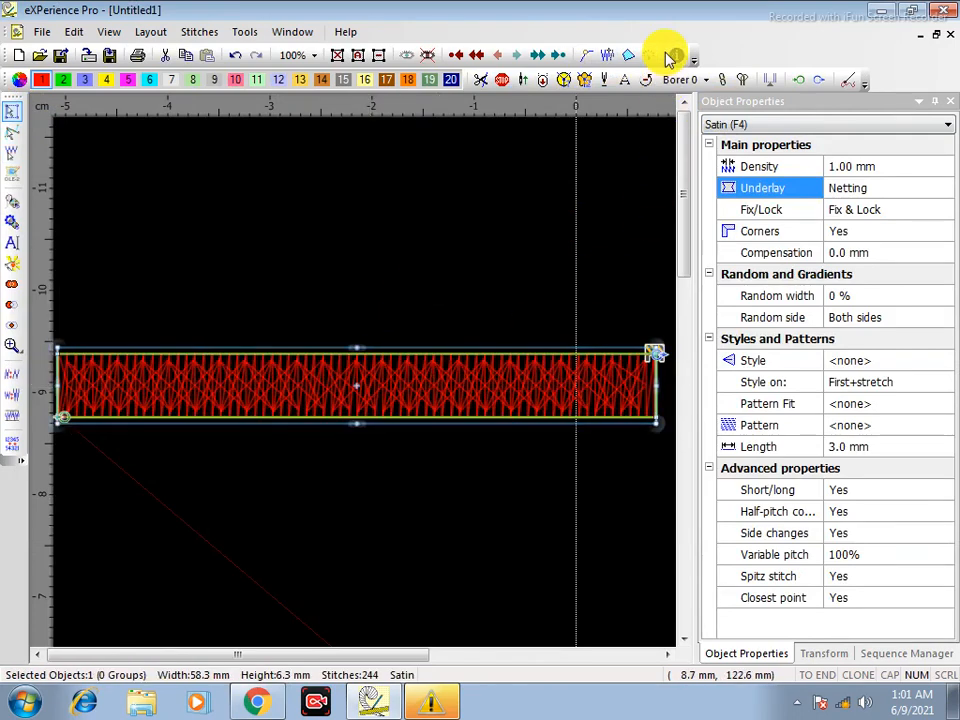
Step through the Netting underlay and top stitches of the straight column from first to last in stitch editing mode
{"action": "left_click", "coordinate": [608, 55]}
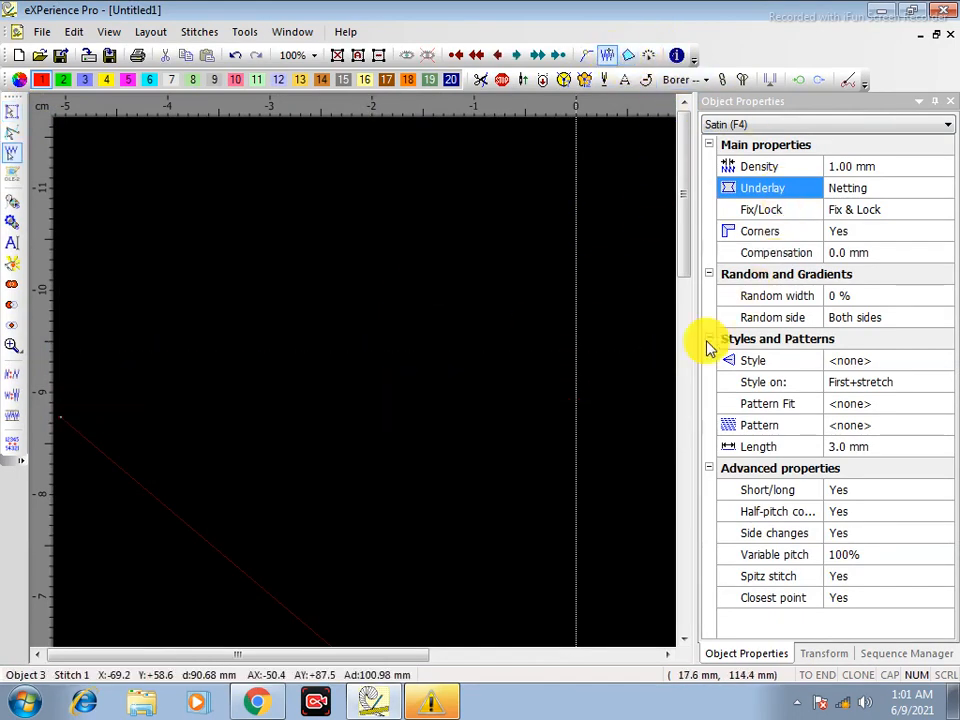
{"action": "key", "text": "Right"}
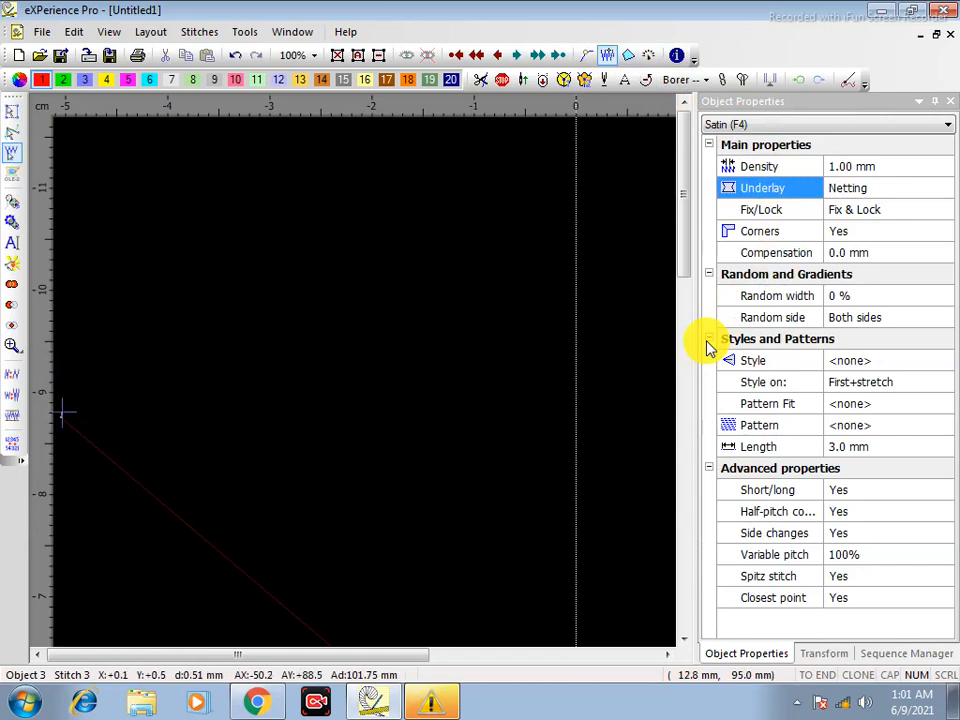
{"action": "key", "text": "Right"}
{"action": "key", "text": "Right"}
{"action": "key", "text": "Right"}
{"action": "key", "text": "Right"}
{"action": "key", "text": "Right"}
{"action": "key", "text": "Right"}
{"action": "key", "text": "Right"}
{"action": "key", "text": "Right"}
{"action": "key", "text": "Right"}
{"action": "key", "text": "Right"}
{"action": "key", "text": "Right"}
{"action": "key", "text": "Right"}
{"action": "key", "text": "Right"}
{"action": "key", "text": "Right"}
{"action": "key", "text": "Right"}
{"action": "key", "text": "Right"}
{"action": "key", "text": "Right"}
{"action": "key", "text": "Right"}
{"action": "key", "text": "Right"}
{"action": "key", "text": "Right"}
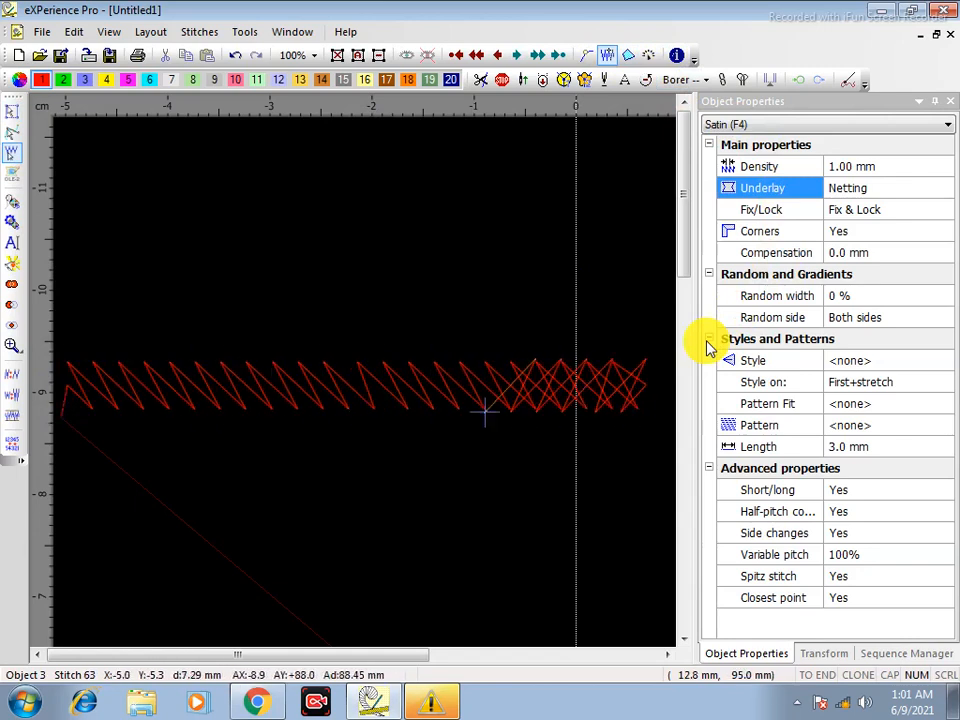
{"action": "key", "text": "Right"}
{"action": "key", "text": "Right"}
{"action": "key", "text": "Right"}
{"action": "key", "text": "Right"}
{"action": "key", "text": "Right"}
{"action": "key", "text": "Right"}
{"action": "key", "text": "Right"}
{"action": "key", "text": "Right"}
{"action": "key", "text": "Right"}
{"action": "key", "text": "Right"}
{"action": "key", "text": "Right"}
{"action": "key", "text": "Right"}
{"action": "key", "text": "Right"}
{"action": "key", "text": "Right"}
{"action": "key", "text": "Right"}
{"action": "key", "text": "Right"}
{"action": "key", "text": "Right"}
{"action": "key", "text": "Right"}
{"action": "key", "text": "Right"}
{"action": "key", "text": "Right"}
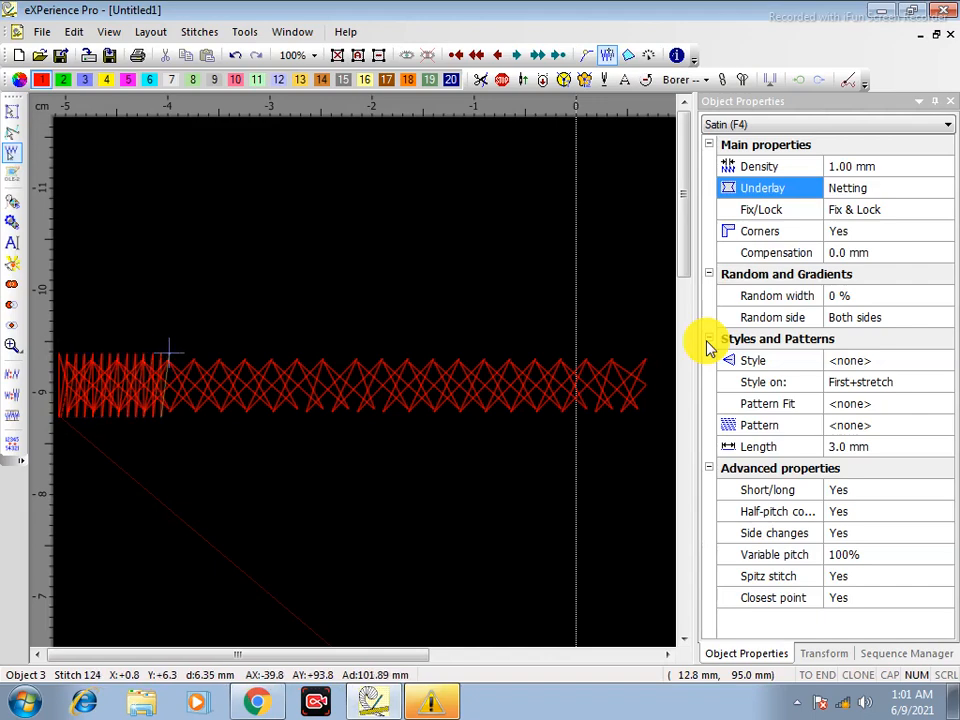
{"action": "key", "text": "Right"}
{"action": "key", "text": "Right"}
{"action": "key", "text": "Right"}
{"action": "key", "text": "Right"}
{"action": "key", "text": "Right"}
{"action": "key", "text": "Right"}
{"action": "key", "text": "Right"}
{"action": "key", "text": "Right"}
{"action": "key", "text": "Right"}
{"action": "key", "text": "Right"}
{"action": "key", "text": "Right"}
{"action": "key", "text": "Right"}
{"action": "key", "text": "Right"}
{"action": "key", "text": "Right"}
{"action": "key", "text": "Right"}
{"action": "key", "text": "Right"}
{"action": "key", "text": "Right"}
{"action": "key", "text": "Right"}
{"action": "key", "text": "Right"}
{"action": "key", "text": "Right"}
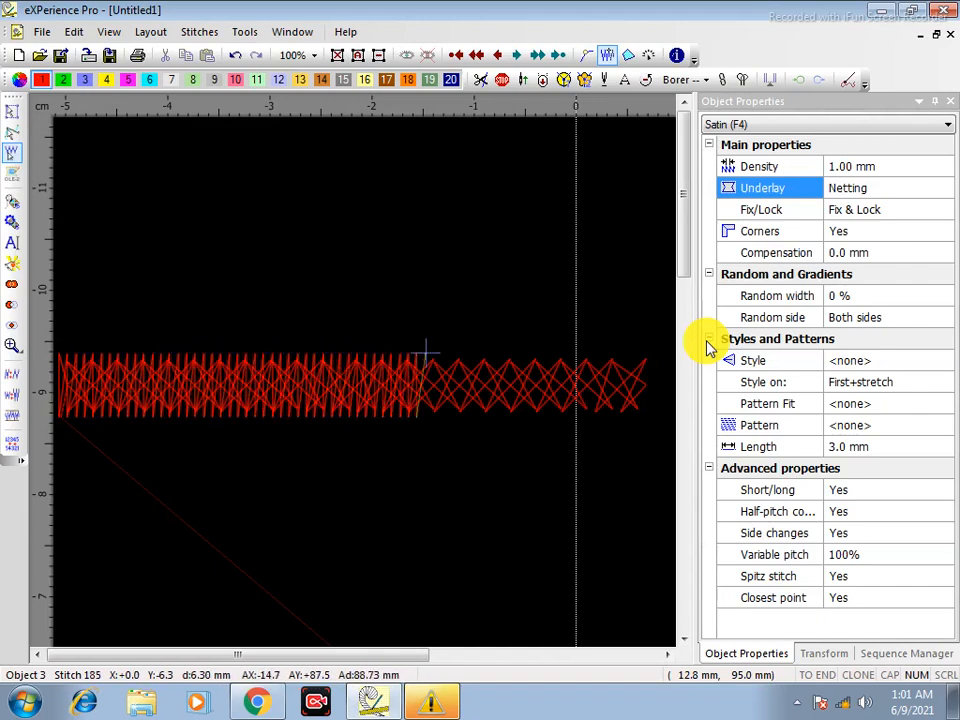
{"action": "key", "text": "Right"}
{"action": "key", "text": "Right"}
{"action": "key", "text": "Right"}
{"action": "key", "text": "Right"}
{"action": "key", "text": "Right"}
{"action": "key", "text": "Right"}
{"action": "key", "text": "Right"}
{"action": "key", "text": "Right"}
{"action": "key", "text": "Right"}
{"action": "key", "text": "Right"}
{"action": "key", "text": "Right"}
{"action": "key", "text": "Right"}
{"action": "key", "text": "Right"}
{"action": "key", "text": "Right"}
{"action": "key", "text": "Right"}
{"action": "key", "text": "Right"}
{"action": "key", "text": "Right"}
{"action": "key", "text": "Right"}
{"action": "key", "text": "Right"}
{"action": "key", "text": "Right"}
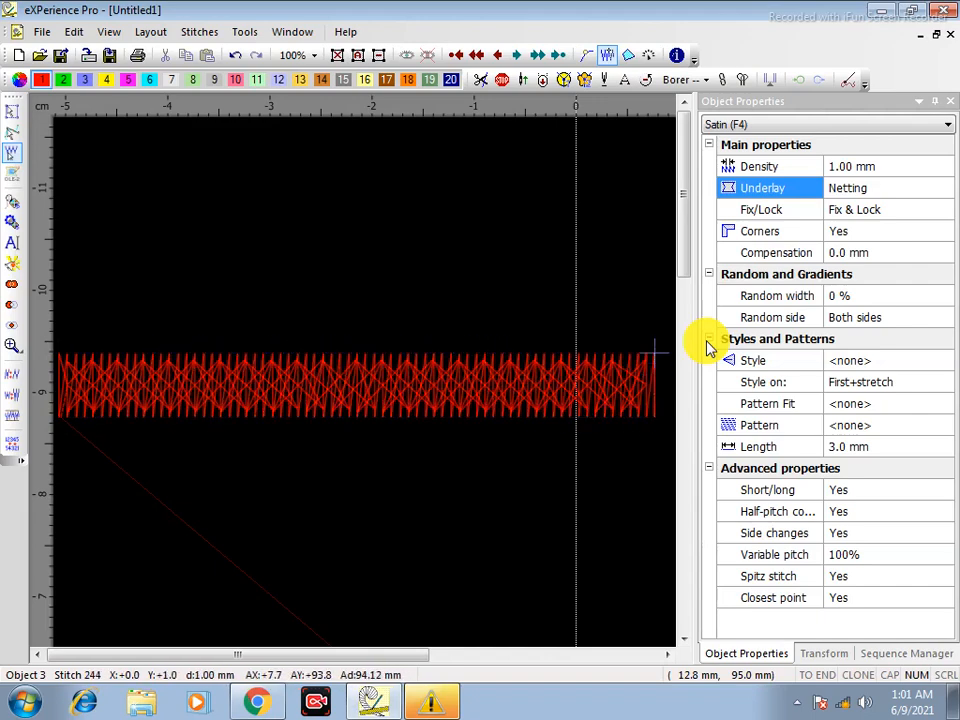
Return to object selection and set the straight column's underlay to Netting+
{"action": "left_click", "coordinate": [11, 113]}
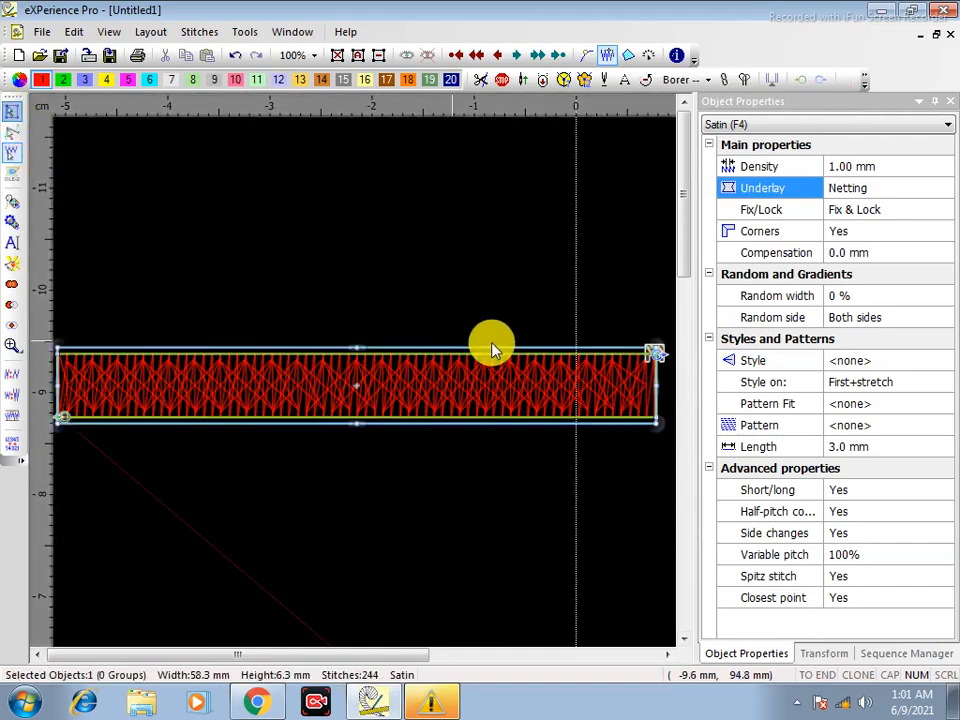
{"action": "left_click", "coordinate": [868, 194]}
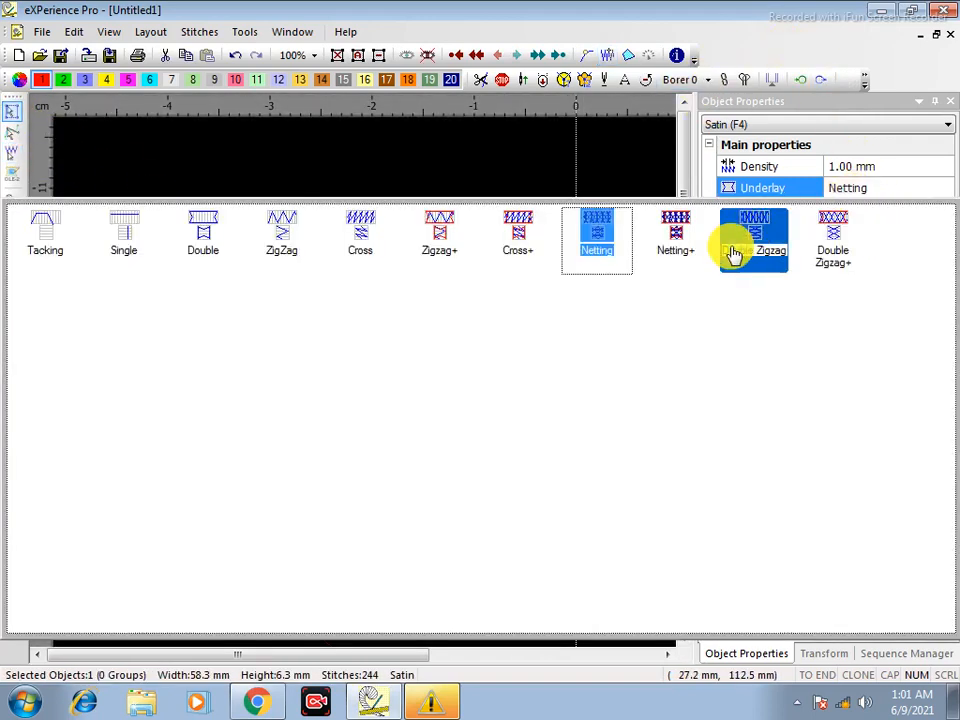
{"action": "left_click", "coordinate": [676, 240]}
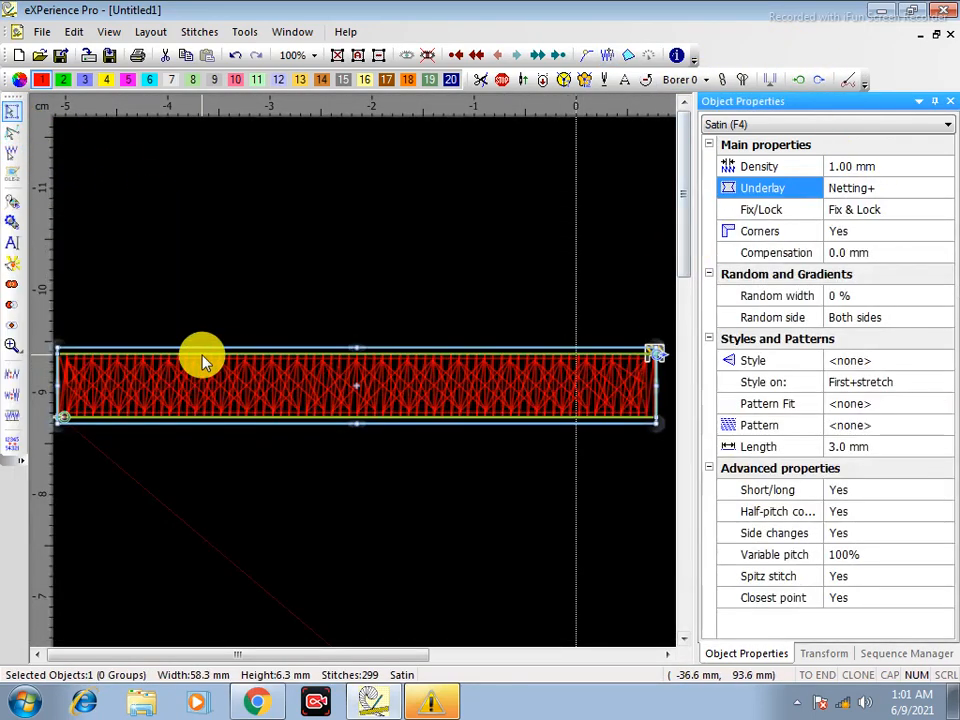
Set the straight column's underlay to Double Zigzag and inspect its stitches in stitch editing mode
{"action": "left_click", "coordinate": [846, 190]}
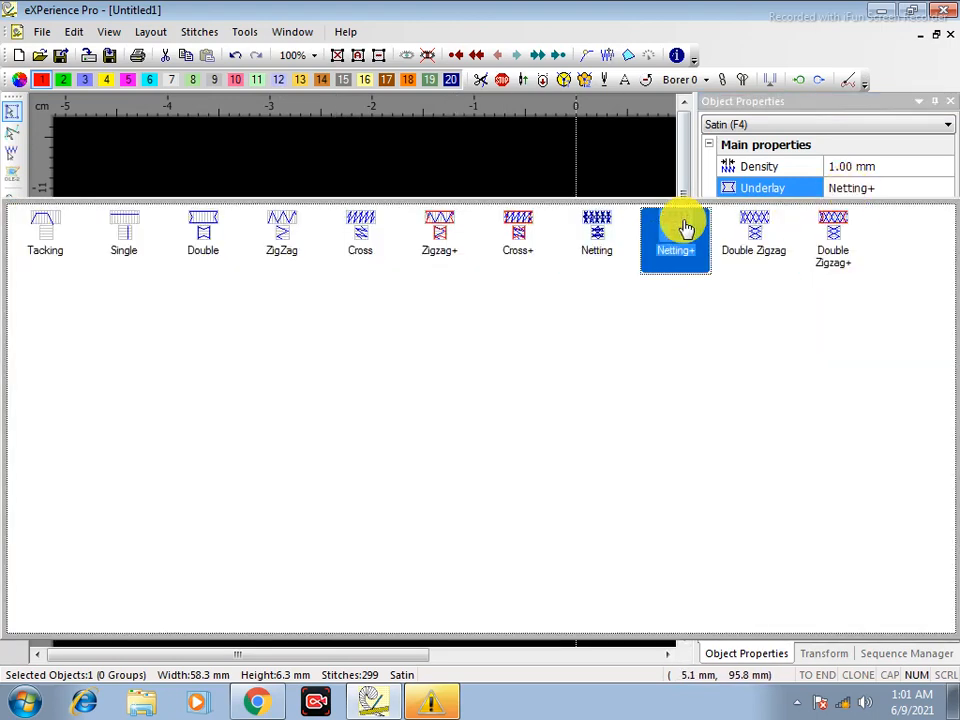
{"action": "left_click", "coordinate": [758, 232]}
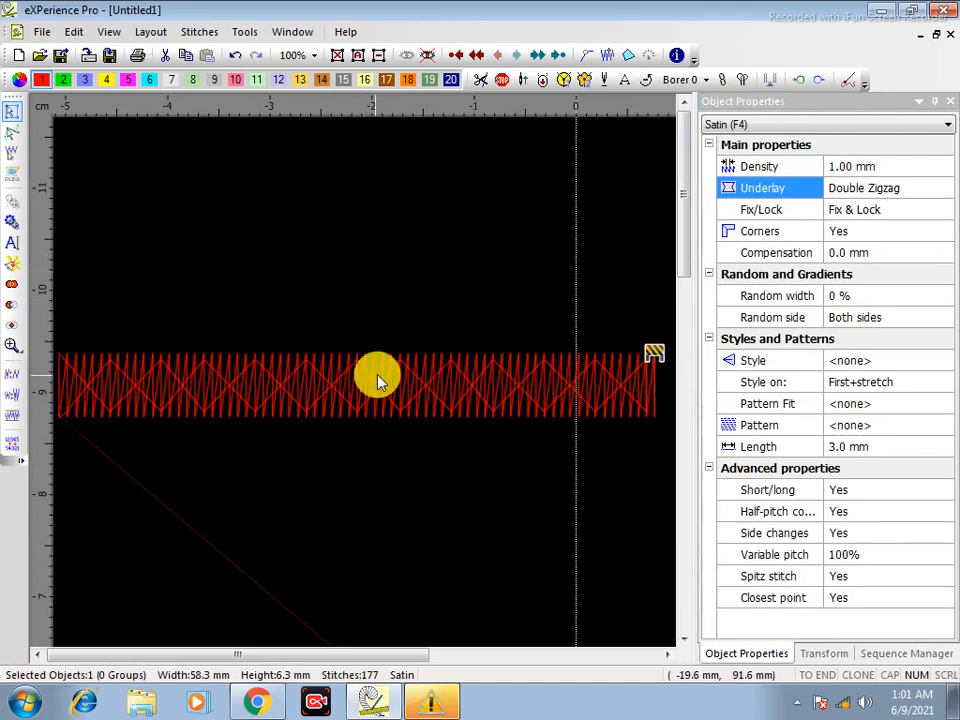
{"action": "left_click", "coordinate": [607, 58]}
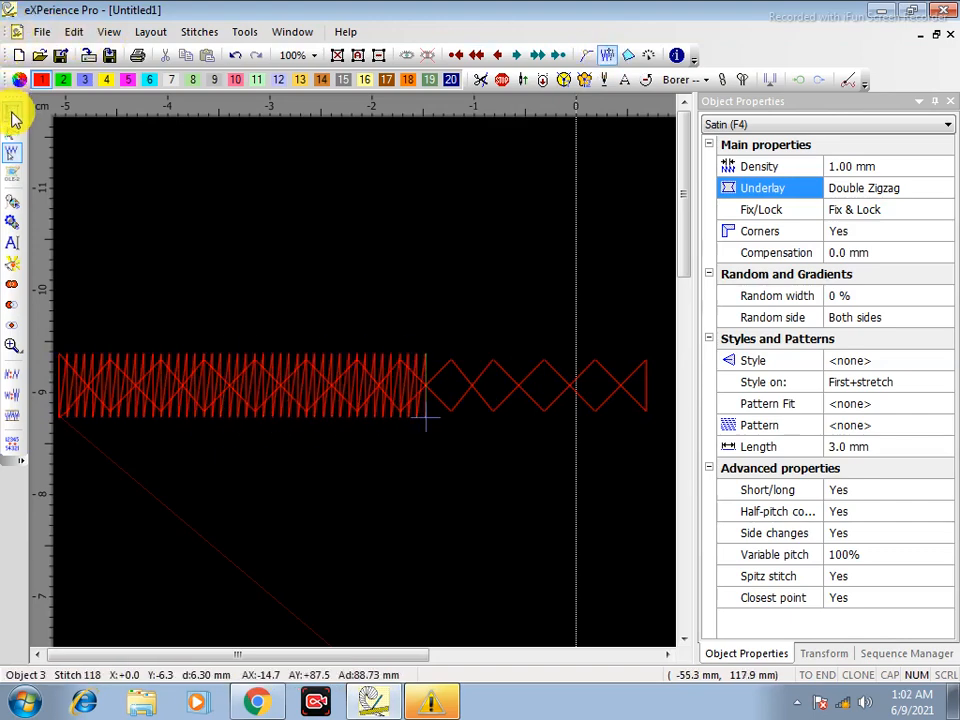
Return to object selection, set the straight column's underlay to Double Zigzag+, and deselect the column
{"action": "left_click", "coordinate": [14, 117]}
{"action": "left_click", "coordinate": [865, 192]}
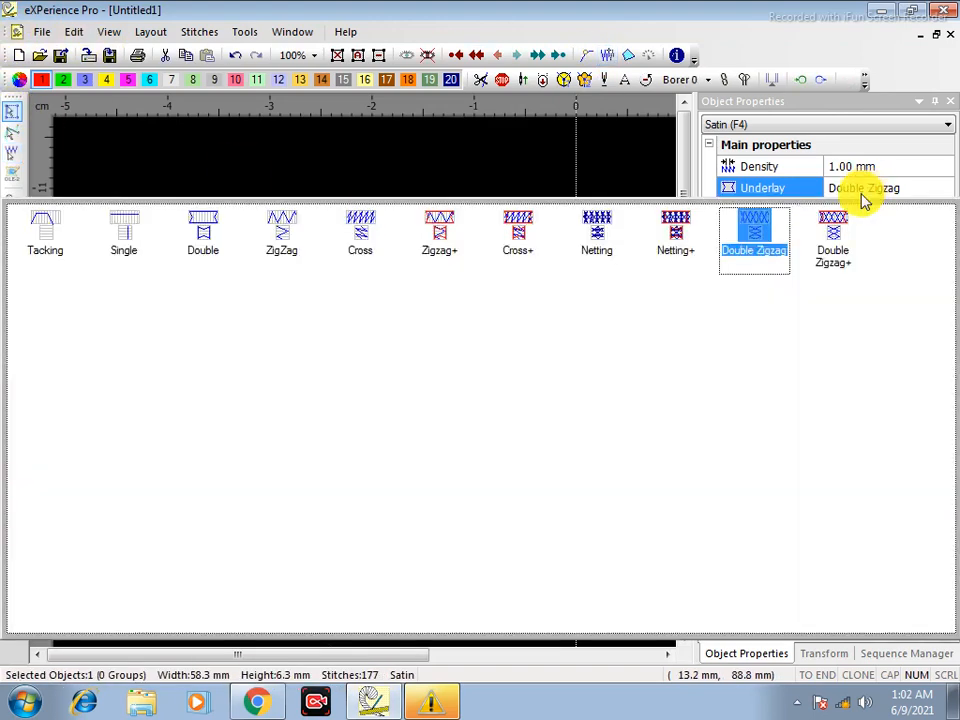
{"action": "left_click", "coordinate": [831, 242]}
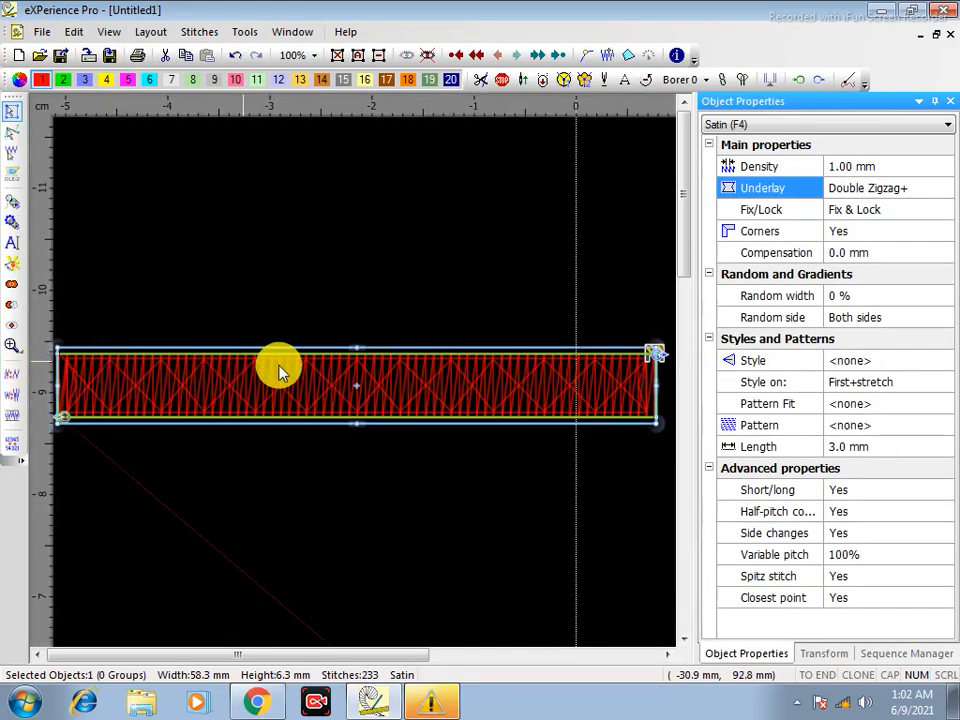
{"action": "left_click", "coordinate": [446, 298]}
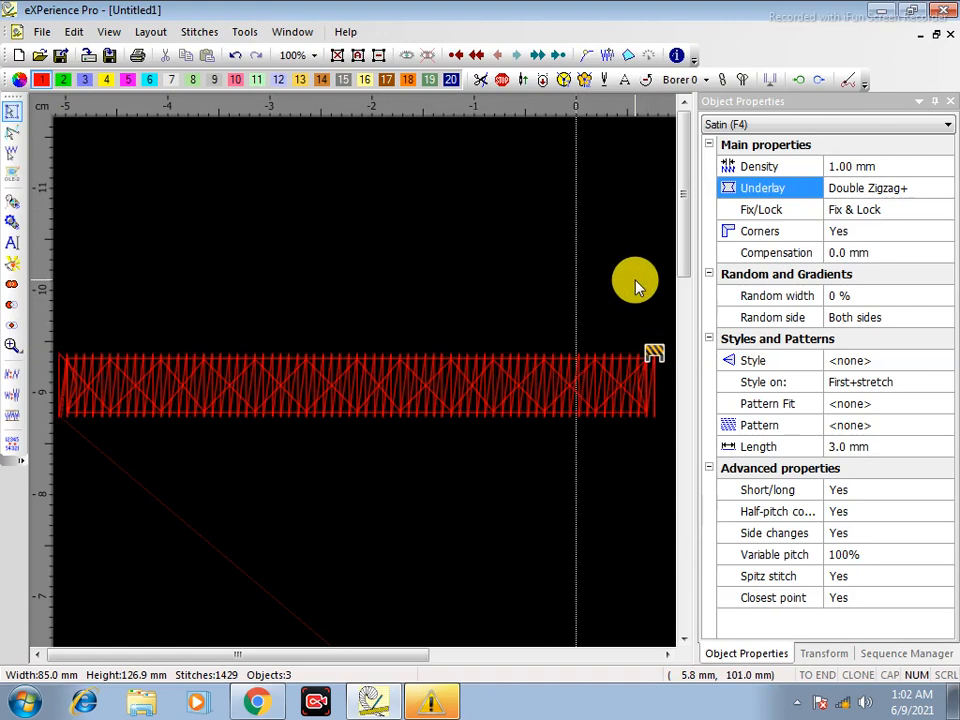
Delete the straight satin test column
{"action": "left_click", "coordinate": [353, 364]}
{"action": "left_click", "coordinate": [300, 163]}
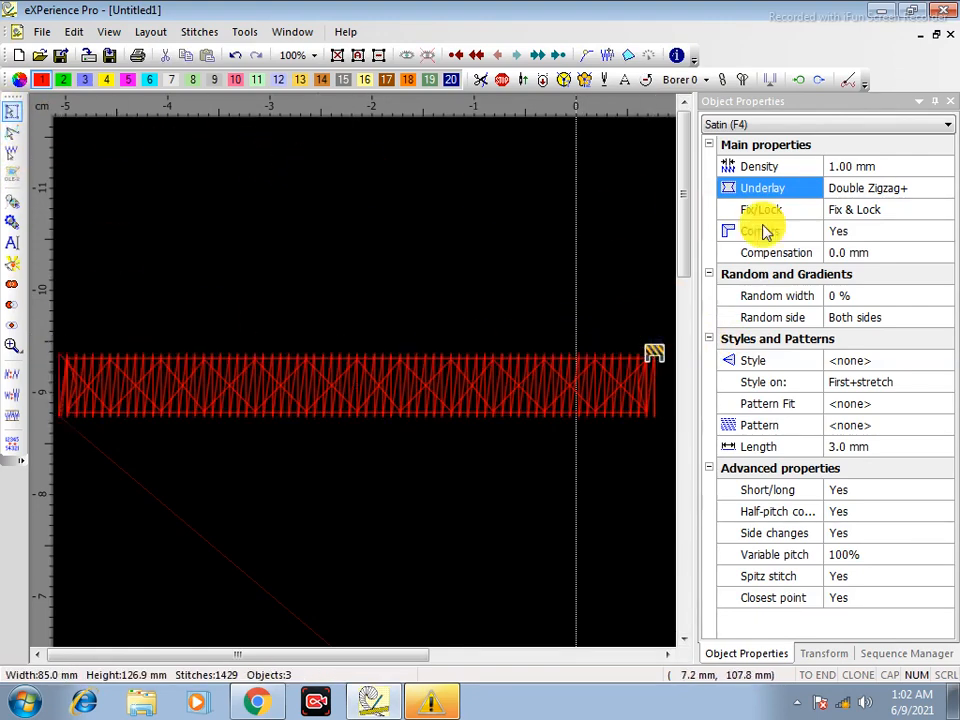
{"action": "left_click", "coordinate": [415, 397]}
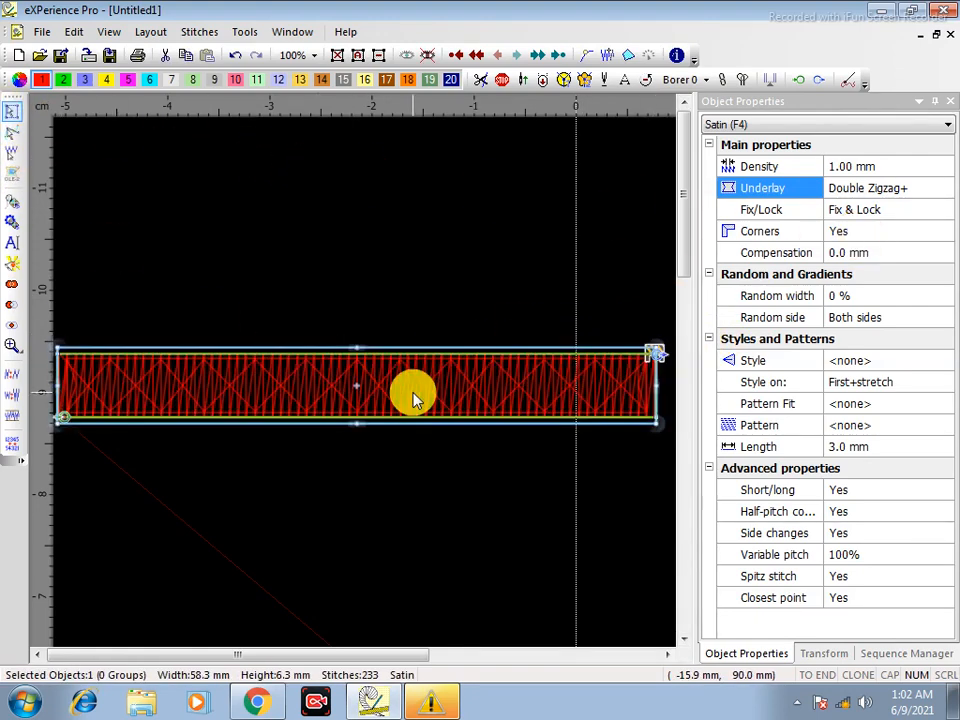
{"action": "key", "text": "Delete"}
Digitize an L-shaped satin column with a mitred upper-left corner, about 21 mm wide and 16 mm tall, and deselect it
{"action": "key", "text": "F4"}
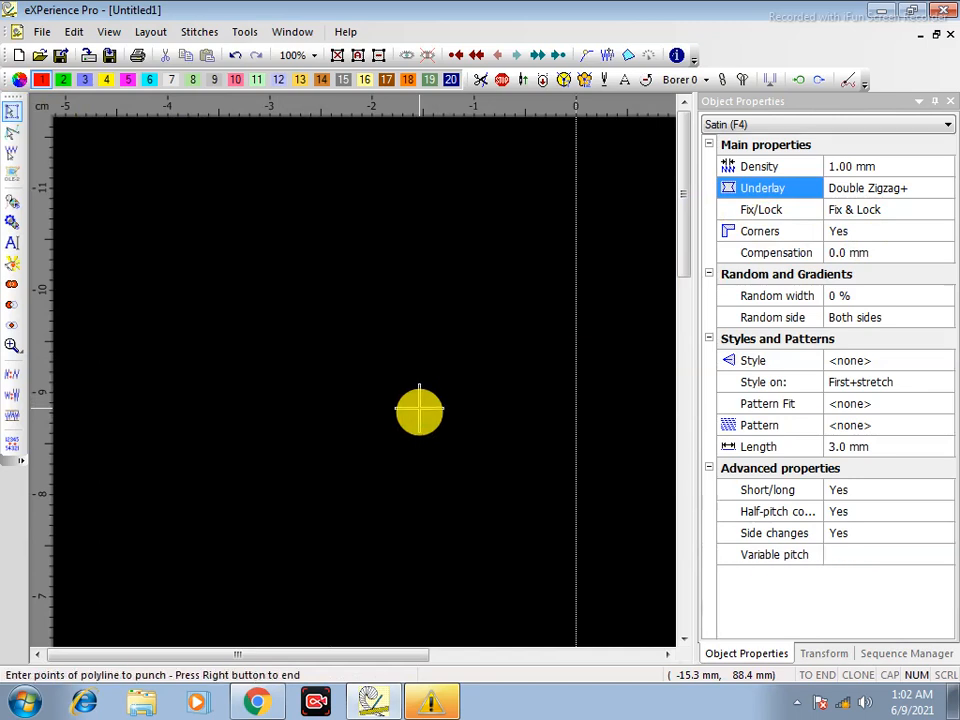
{"action": "left_click", "coordinate": [297, 401]}
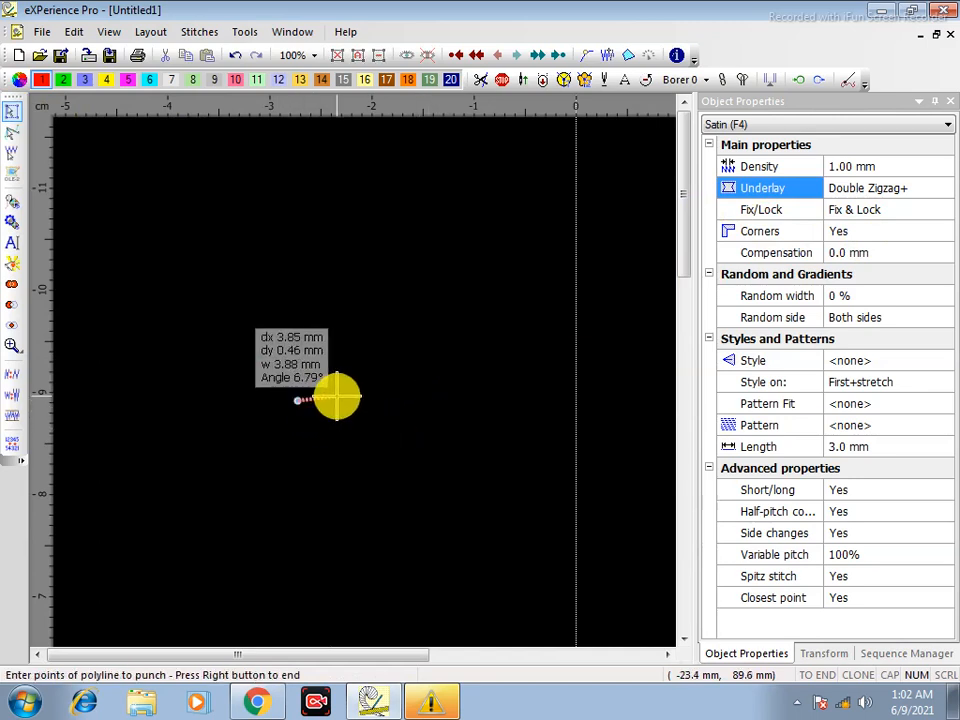
{"action": "left_click", "coordinate": [342, 401]}
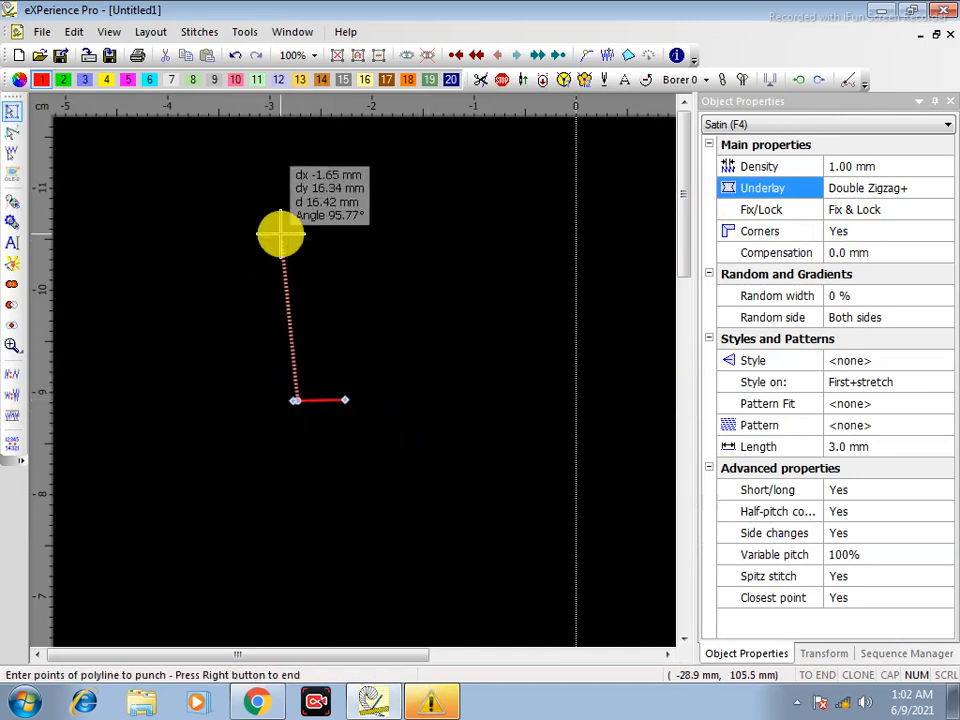
{"action": "left_click", "coordinate": [295, 243]}
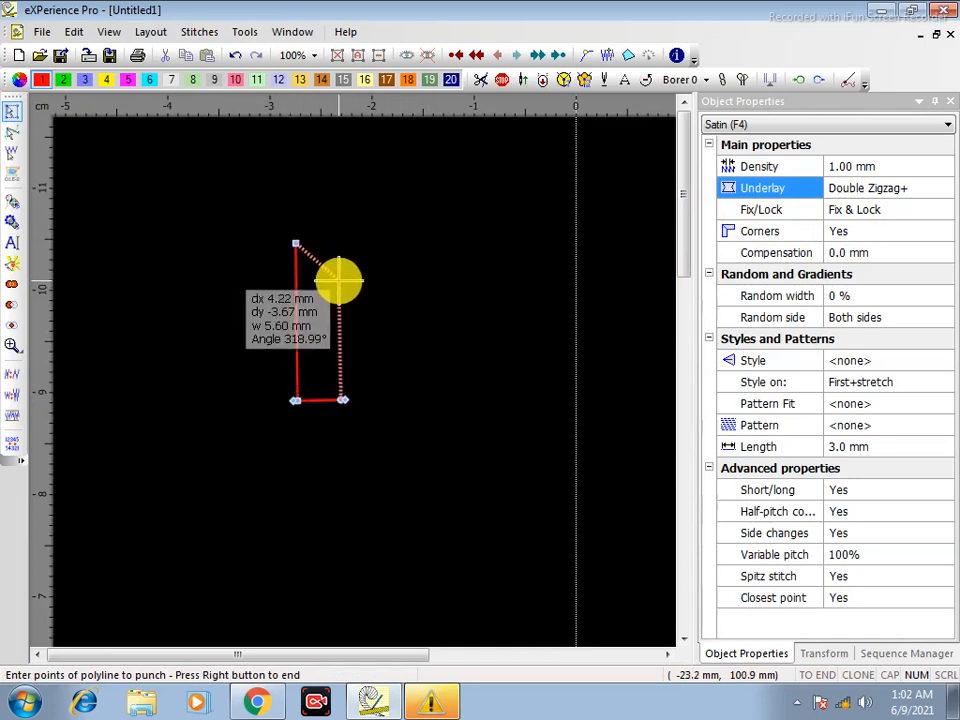
{"action": "left_click", "coordinate": [342, 282]}
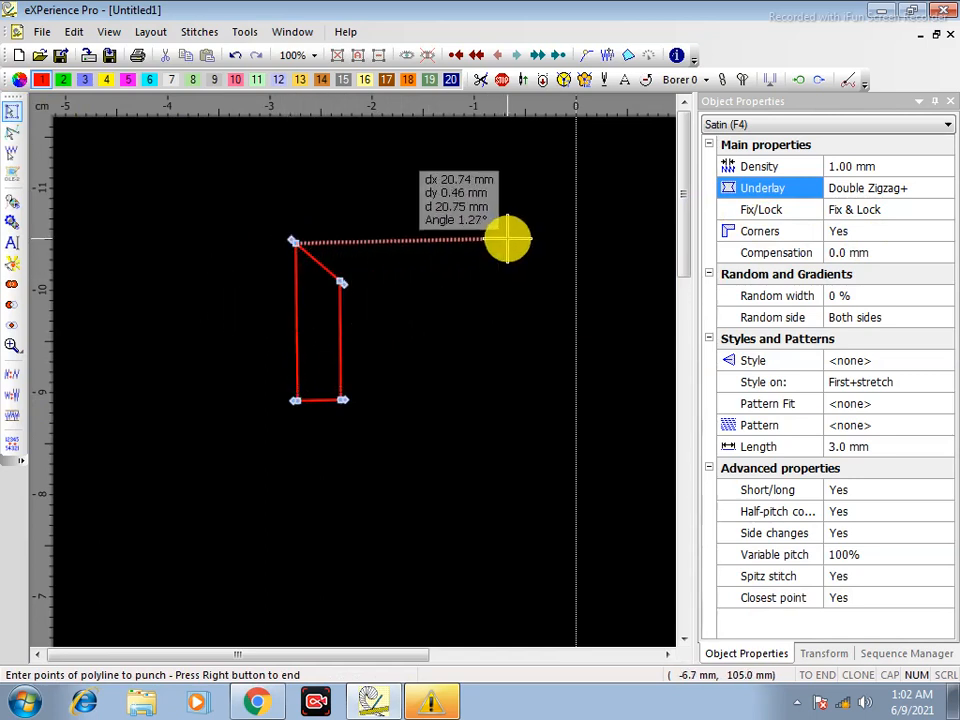
{"action": "left_click", "coordinate": [509, 240]}
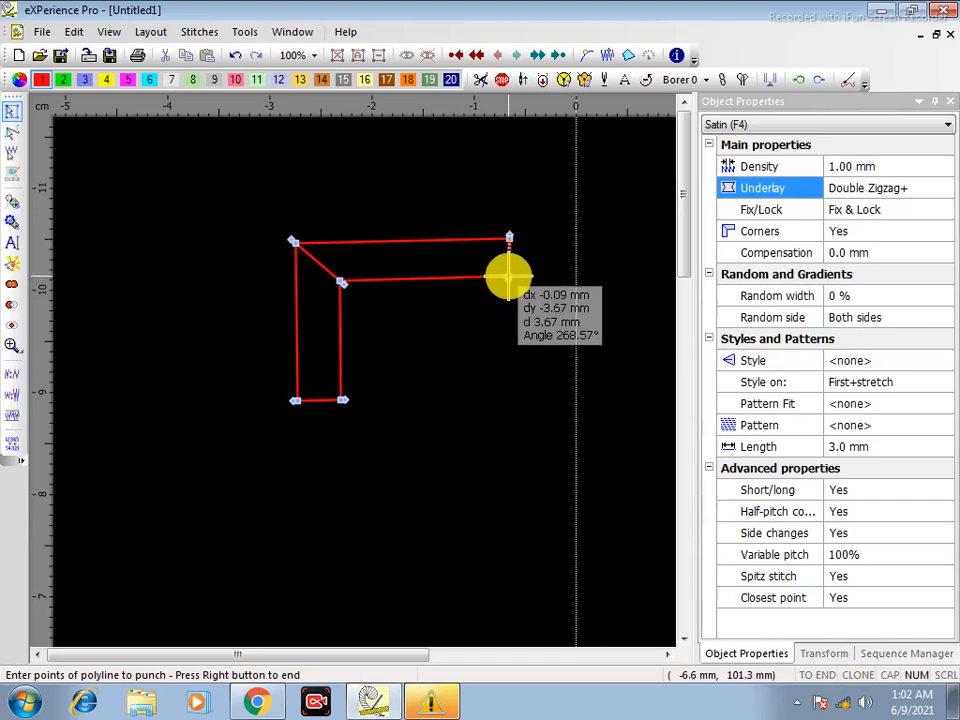
{"action": "left_click", "coordinate": [508, 276]}
{"action": "right_click", "coordinate": [506, 278]}
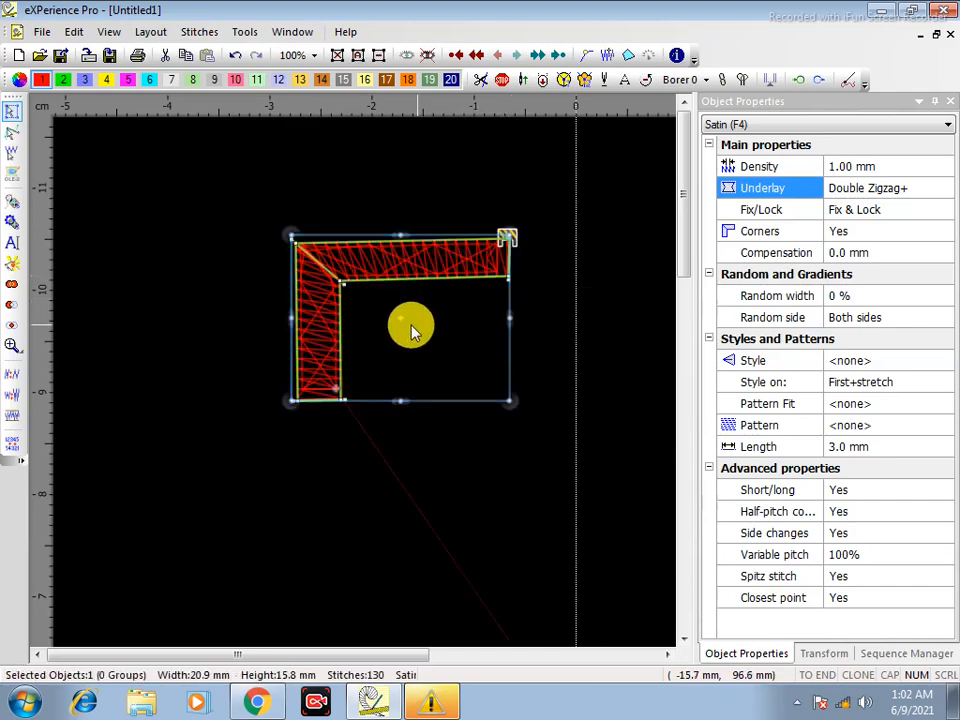
{"action": "scroll", "coordinate": [253, 236], "scroll_direction": "up", "scroll_amount": 2}
{"action": "left_click", "coordinate": [215, 282]}
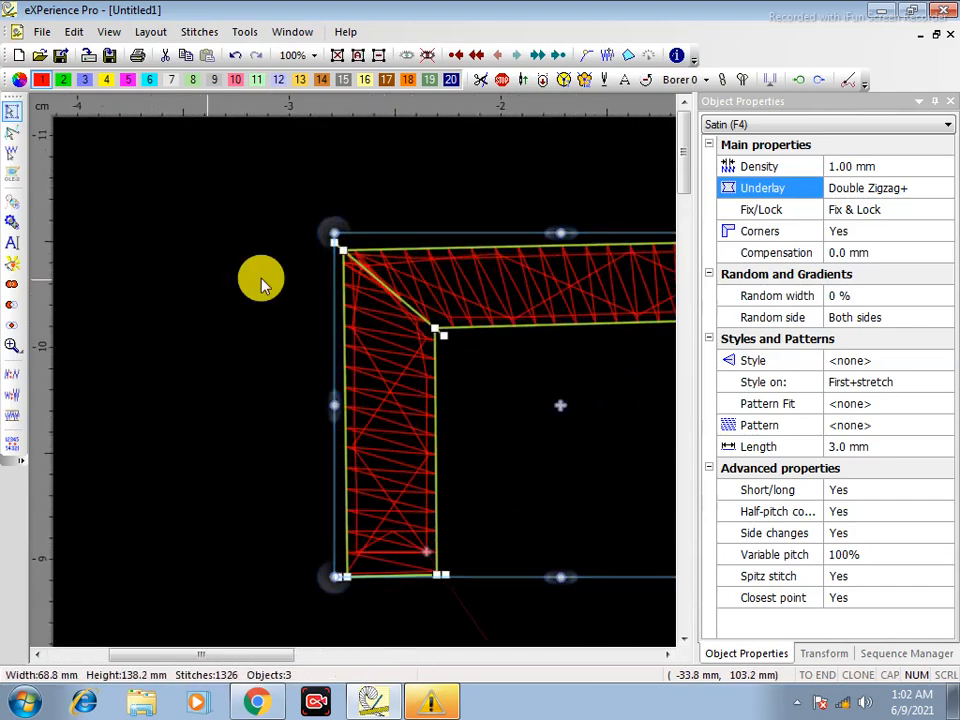
Place a copy of the L-shaped satin column about 9 mm left and 8 mm above the original, and deselect it
{"action": "scroll", "coordinate": [480, 283], "scroll_direction": "down", "scroll_amount": 2}
{"action": "left_click_drag", "start_coordinate": [513, 287], "coordinate": [403, 191]}
{"action": "right_click", "coordinate": [403, 191]}
{"action": "left_click", "coordinate": [199, 243]}
{"action": "left_click", "coordinate": [182, 229]}
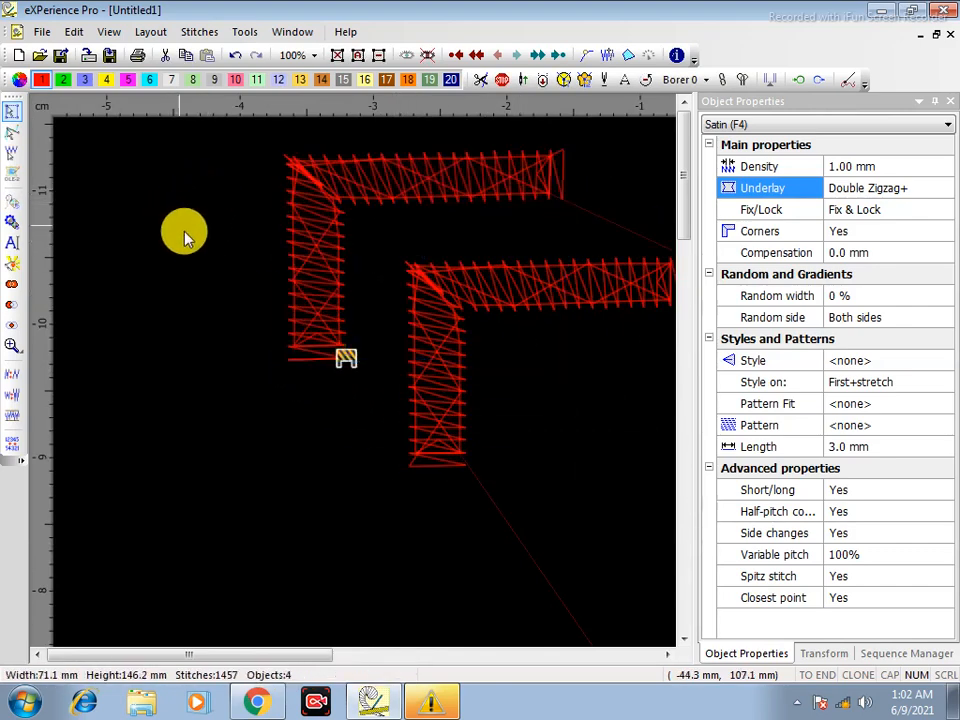
Set the underlay of both L-shaped satin columns to Tacking and deselect them
{"action": "left_click", "coordinate": [381, 171]}
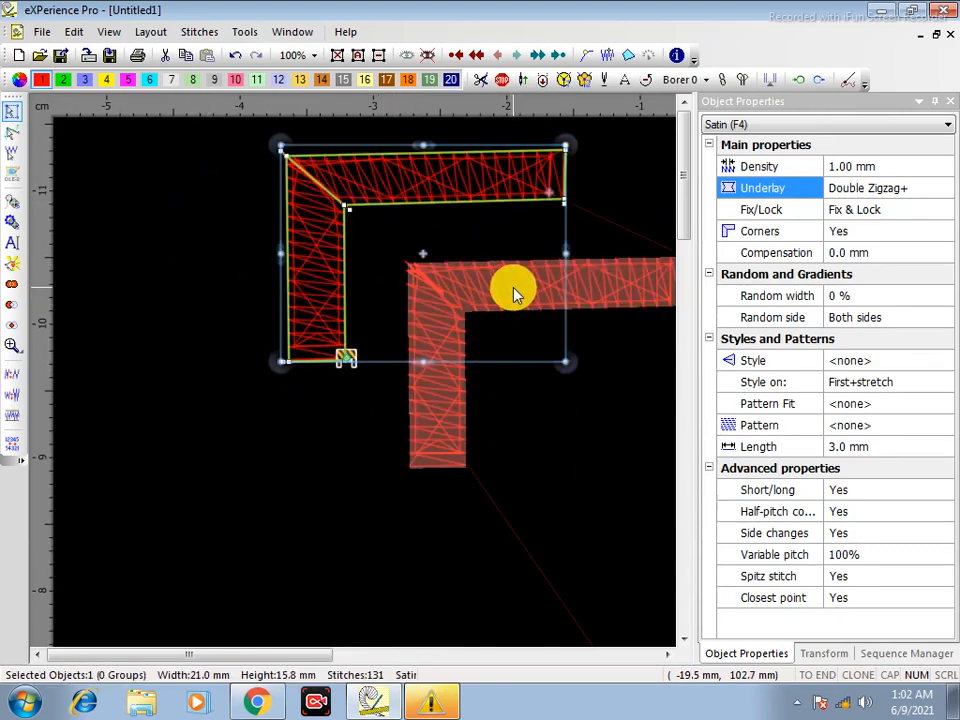
{"action": "left_click", "coordinate": [514, 290], "text": "ctrl"}
{"action": "left_click", "coordinate": [889, 189]}
{"action": "left_click", "coordinate": [47, 236]}
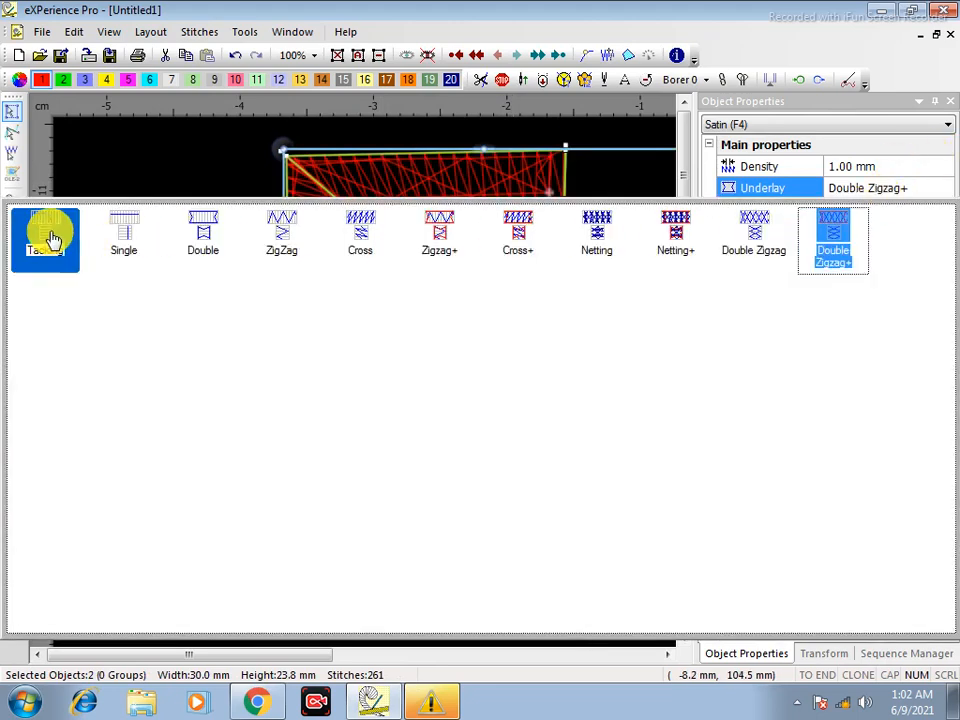
{"action": "left_click", "coordinate": [170, 205]}
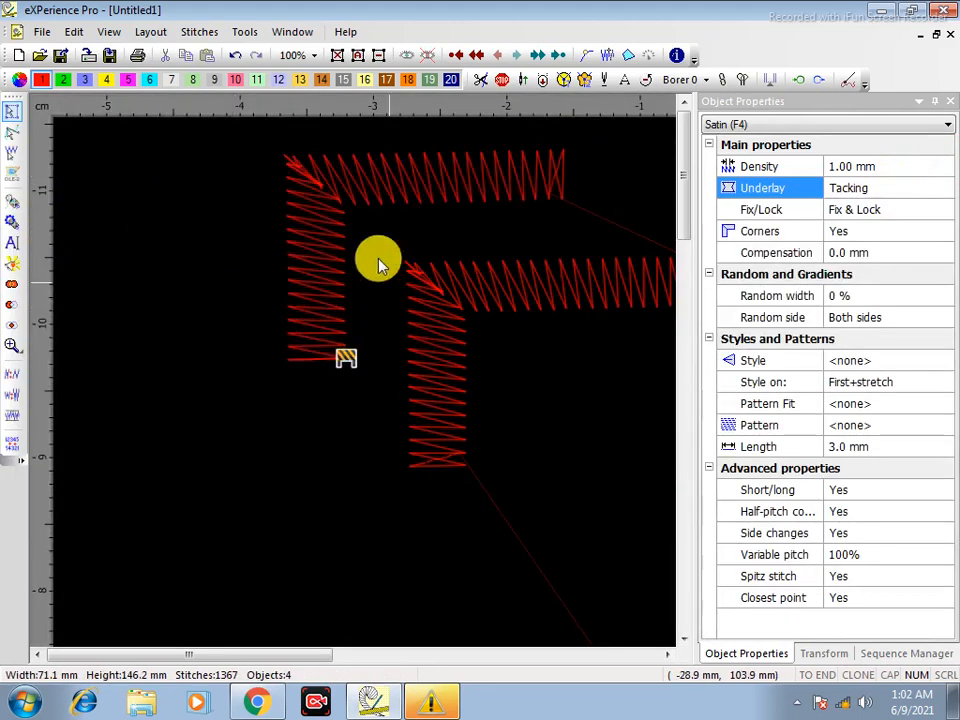
Set Corners to No for the original, lower-right L-shaped column and deselect it
{"action": "left_click", "coordinate": [346, 181]}
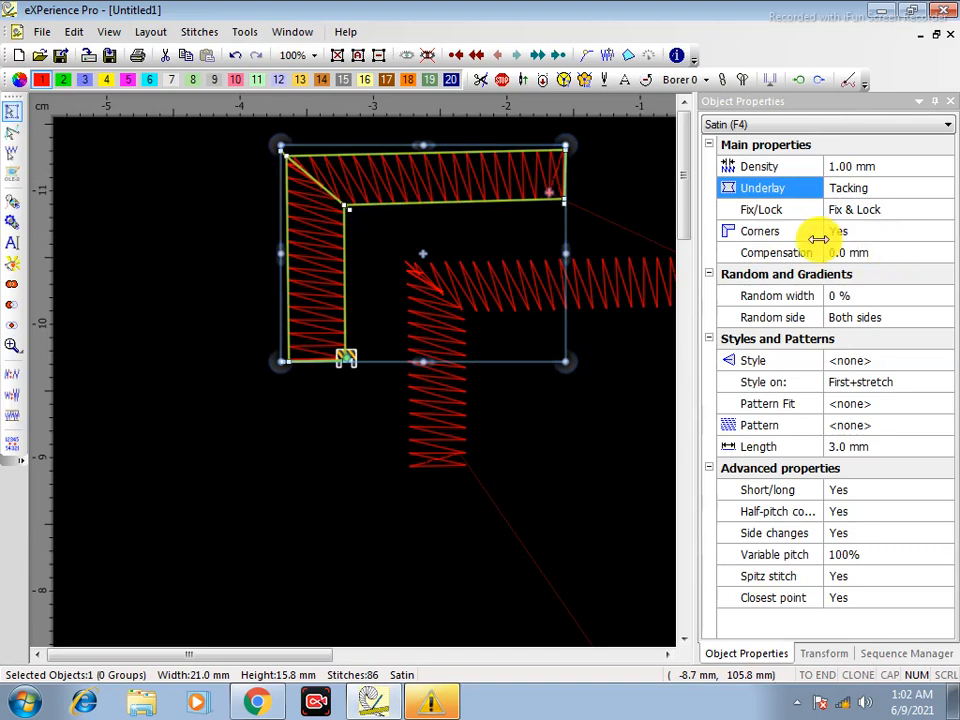
{"action": "left_click", "coordinate": [508, 289]}
{"action": "left_click", "coordinate": [864, 236]}
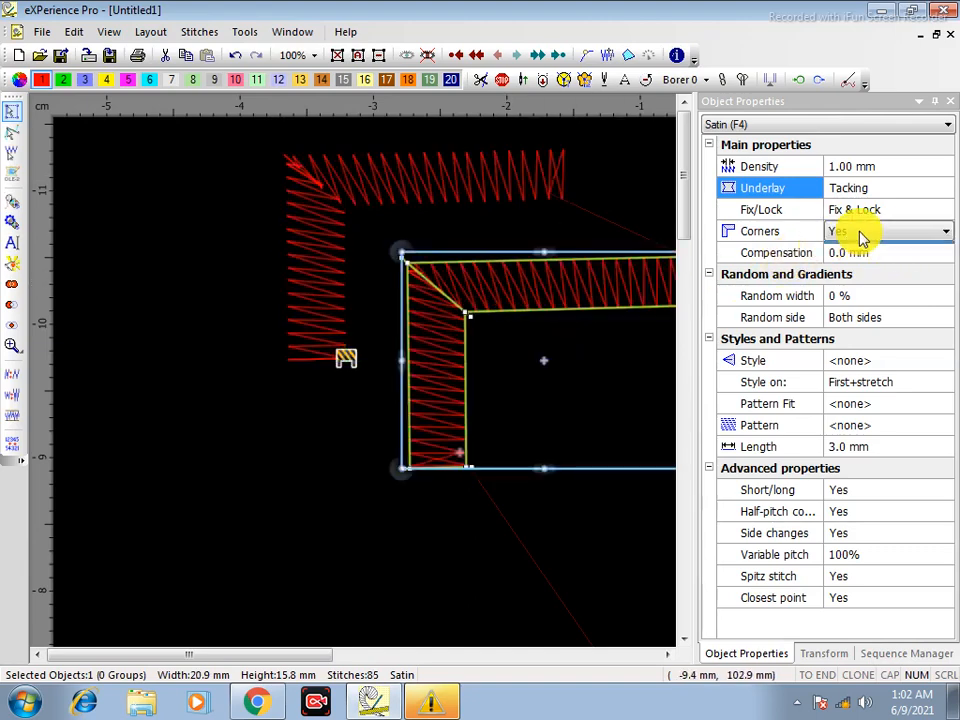
{"action": "left_click", "coordinate": [860, 236]}
{"action": "left_click", "coordinate": [836, 249]}
{"action": "left_click", "coordinate": [316, 449]}
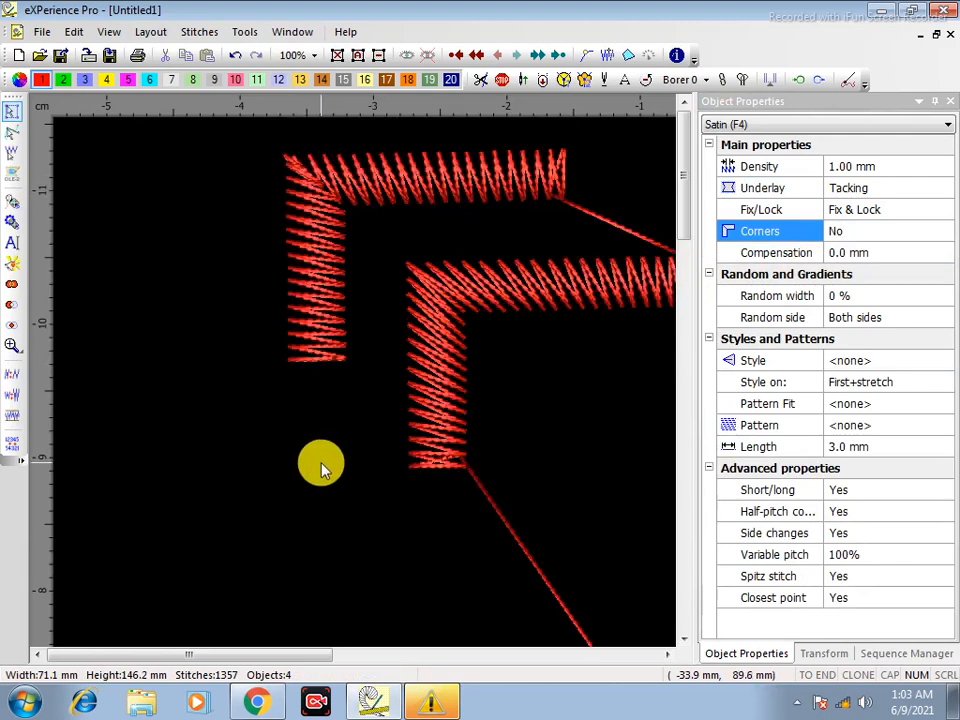
Step through the stitches of the upper-left L-shaped column in stitch editing mode to examine how its mitred corner is sewn
{"action": "left_click", "coordinate": [292, 340]}
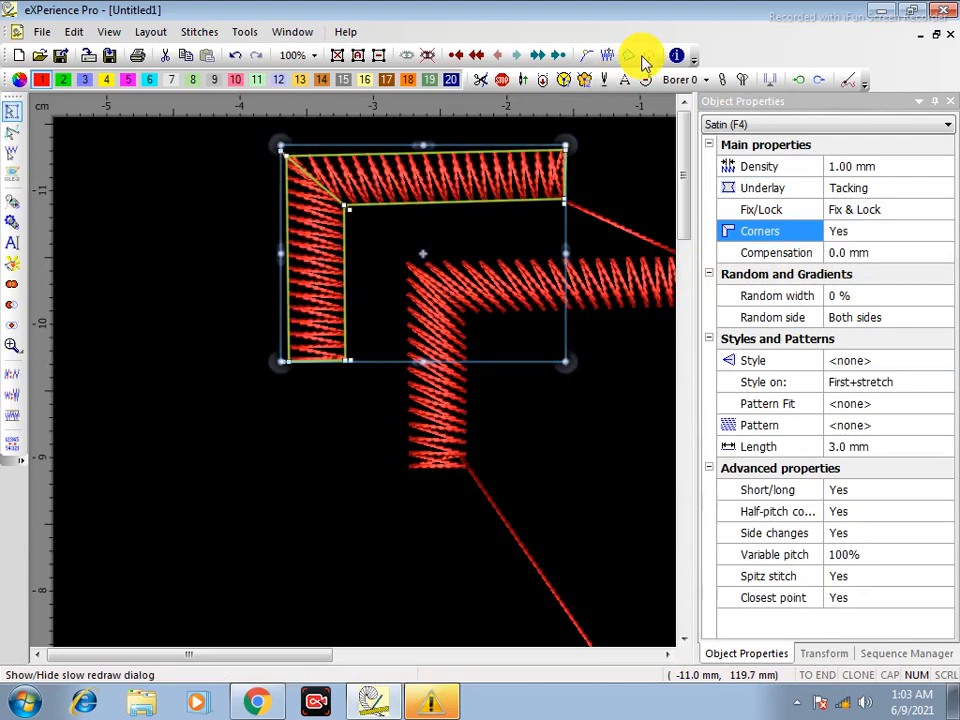
{"action": "left_click", "coordinate": [606, 58]}
{"action": "key", "text": "Right"}
{"action": "key", "text": "Right"}
{"action": "key", "text": "Right"}
{"action": "key", "text": "Right"}
{"action": "key", "text": "Right"}
{"action": "key", "text": "Right"}
{"action": "key", "text": "Right"}
{"action": "key", "text": "Right"}
{"action": "key", "text": "Right"}
{"action": "key", "text": "Right"}
{"action": "key", "text": "Right"}
{"action": "key", "text": "Right"}
{"action": "key", "text": "Right"}
{"action": "key", "text": "Right"}
{"action": "key", "text": "Right"}
{"action": "key", "text": "Right"}
{"action": "key", "text": "Right"}
{"action": "key", "text": "Right"}
{"action": "key", "text": "Right"}
{"action": "key", "text": "Right"}
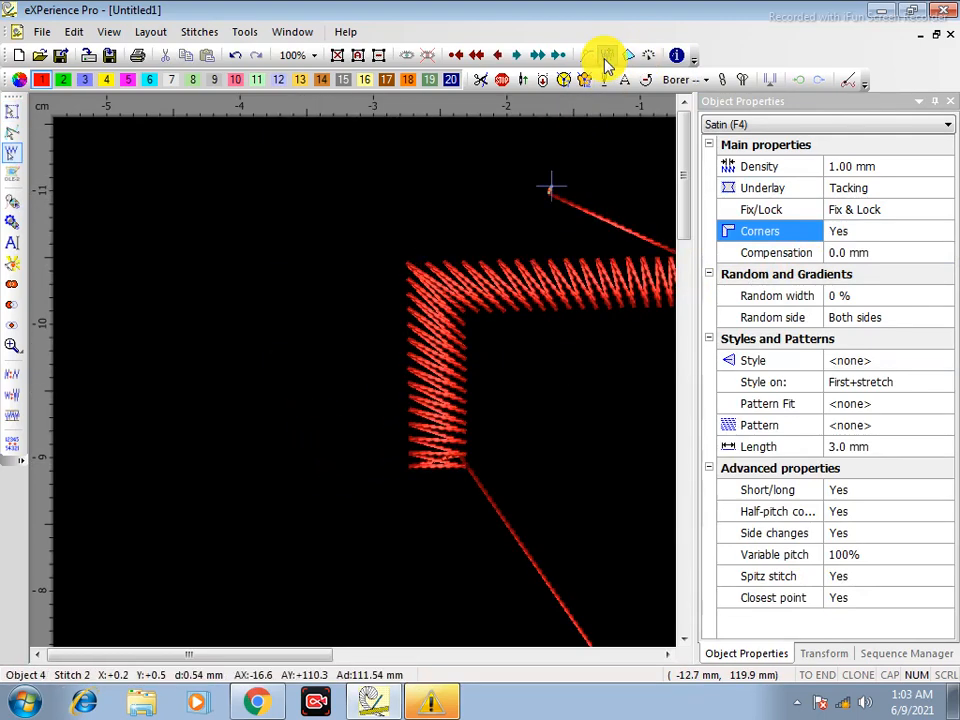
{"action": "key", "text": "Right"}
{"action": "key", "text": "Right"}
{"action": "key", "text": "Right"}
{"action": "key", "text": "Right"}
{"action": "key", "text": "Right"}
{"action": "key", "text": "Right"}
{"action": "key", "text": "Right"}
{"action": "key", "text": "Right"}
{"action": "key", "text": "Right"}
{"action": "key", "text": "Right"}
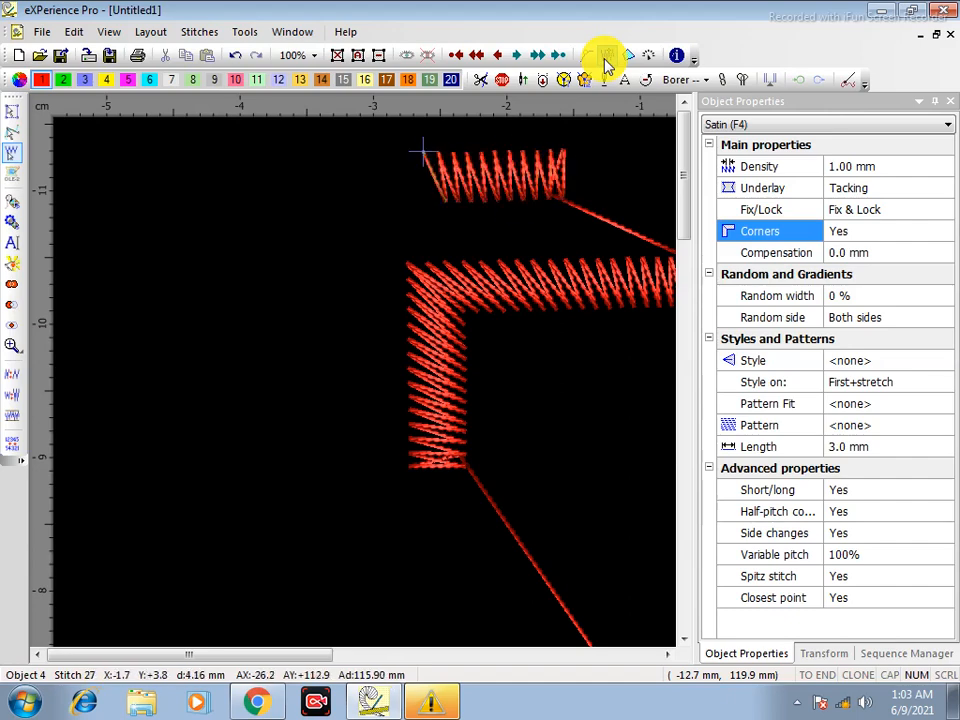
{"action": "key", "text": "Right"}
{"action": "key", "text": "Right"}
{"action": "key", "text": "Right"}
{"action": "key", "text": "Right"}
{"action": "key", "text": "Right"}
{"action": "key", "text": "Right"}
{"action": "key", "text": "Right"}
{"action": "key", "text": "Right"}
{"action": "key", "text": "Right"}
{"action": "key", "text": "Right"}
{"action": "key", "text": "Right"}
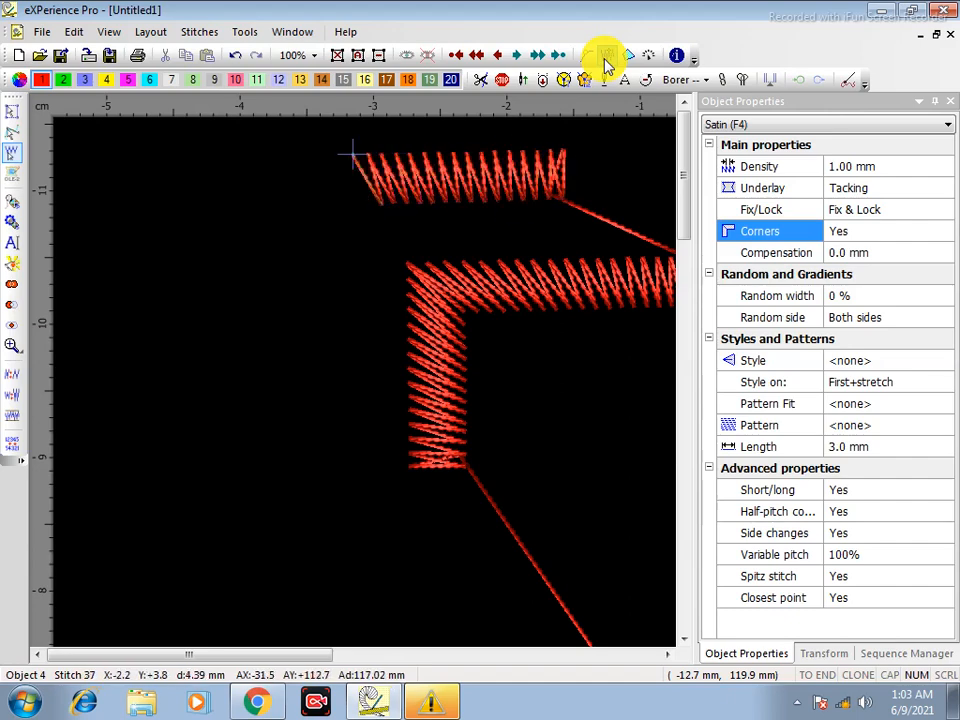
{"action": "key", "text": "Right"}
{"action": "key", "text": "Right"}
{"action": "key", "text": "Right"}
{"action": "key", "text": "Right"}
{"action": "key", "text": "Right"}
{"action": "key", "text": "Right"}
{"action": "key", "text": "Right"}
{"action": "key", "text": "Right"}
{"action": "key", "text": "Right"}
{"action": "key", "text": "Right"}
{"action": "key", "text": "Right"}
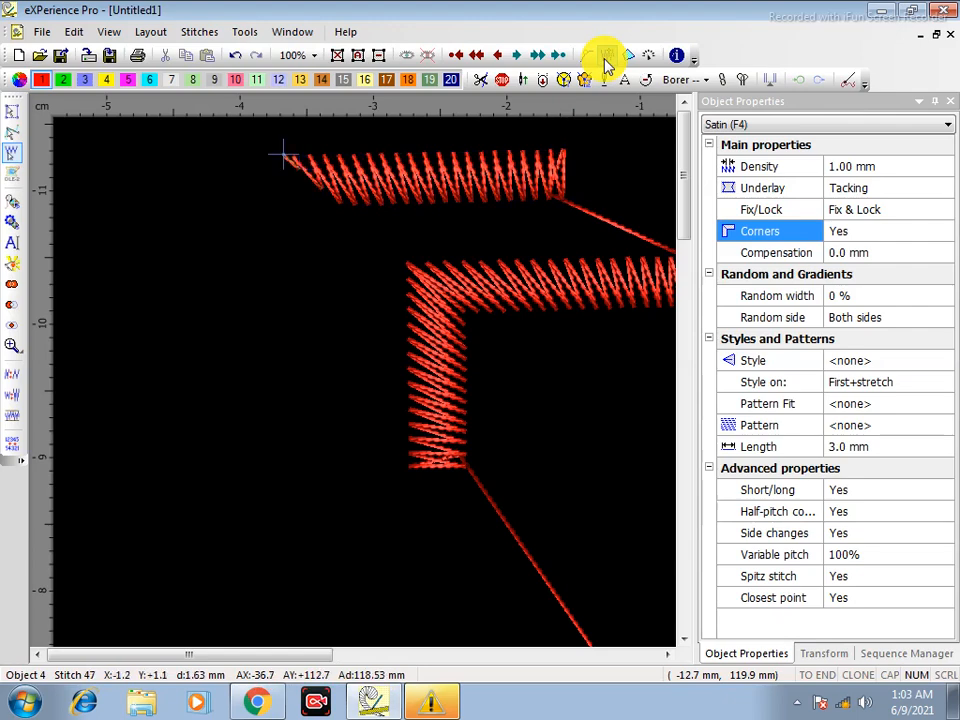
{"action": "key", "text": "Right"}
{"action": "key", "text": "Right"}
{"action": "key", "text": "Right"}
{"action": "key", "text": "Right"}
{"action": "key", "text": "Right"}
{"action": "key", "text": "Right"}
{"action": "key", "text": "Right"}
{"action": "key", "text": "Right"}
{"action": "key", "text": "Right"}
{"action": "key", "text": "Right"}
{"action": "key", "text": "Right"}
{"action": "key", "text": "Right"}
{"action": "key", "text": "Right"}
{"action": "key", "text": "Right"}
{"action": "key", "text": "Right"}
{"action": "key", "text": "Right"}
{"action": "key", "text": "Right"}
{"action": "key", "text": "Right"}
{"action": "key", "text": "Right"}
{"action": "key", "text": "Right"}
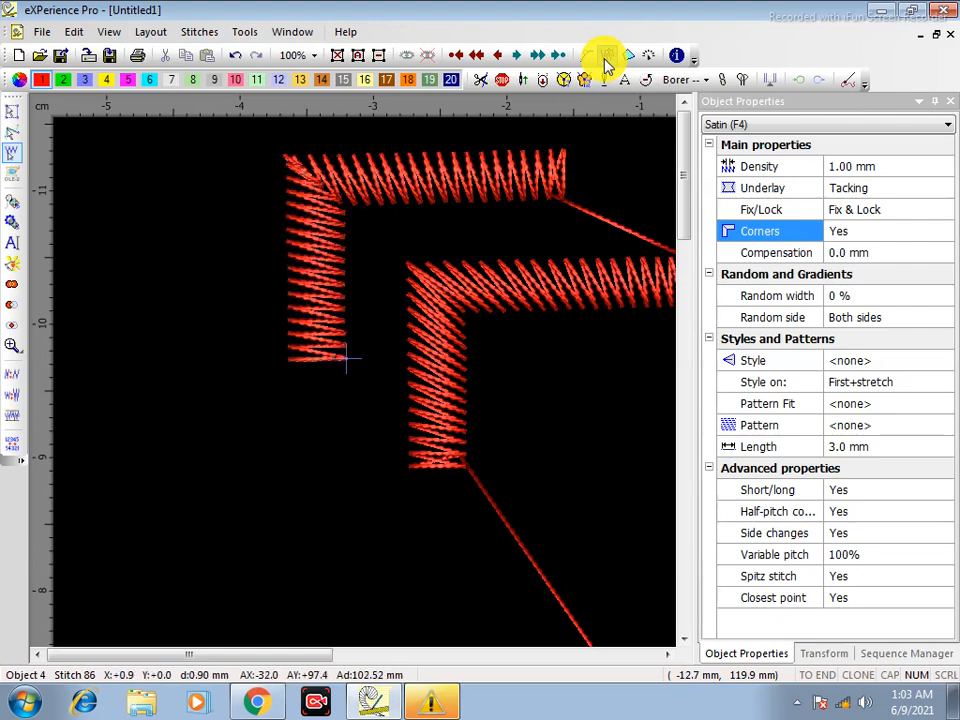
Step through the lower-right column's stitches to examine its corner without corner handling, and return to object selection with nothing selected
{"action": "left_click", "coordinate": [467, 411]}
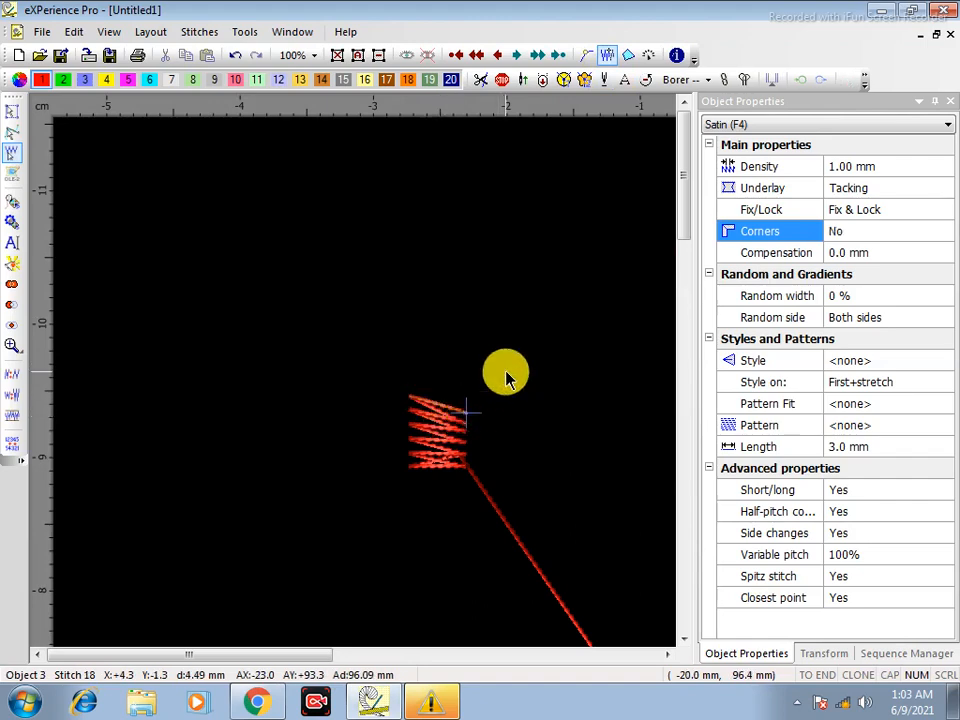
{"action": "key", "text": "Right"}
{"action": "key", "text": "Right"}
{"action": "key", "text": "Right"}
{"action": "key", "text": "Right"}
{"action": "key", "text": "Right"}
{"action": "key", "text": "Right"}
{"action": "key", "text": "Right"}
{"action": "key", "text": "Right"}
{"action": "key", "text": "Right"}
{"action": "key", "text": "Right"}
{"action": "key", "text": "Right"}
{"action": "key", "text": "Right"}
{"action": "key", "text": "Right"}
{"action": "key", "text": "Right"}
{"action": "key", "text": "Right"}
{"action": "key", "text": "Right"}
{"action": "key", "text": "Right"}
{"action": "key", "text": "Right"}
{"action": "key", "text": "Right"}
{"action": "key", "text": "Right"}
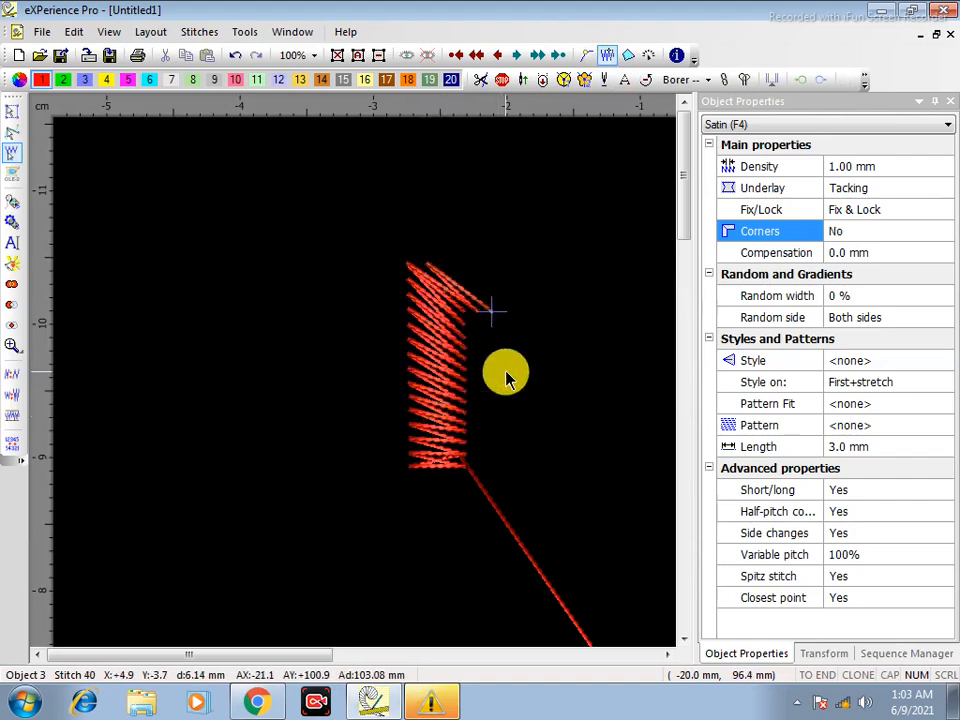
{"action": "key", "text": "Right"}
{"action": "key", "text": "Right"}
{"action": "key", "text": "Right"}
{"action": "key", "text": "Right"}
{"action": "key", "text": "Right"}
{"action": "key", "text": "Right"}
{"action": "key", "text": "Right"}
{"action": "key", "text": "Right"}
{"action": "key", "text": "Right"}
{"action": "key", "text": "Right"}
{"action": "key", "text": "Right"}
{"action": "key", "text": "Right"}
{"action": "key", "text": "Right"}
{"action": "key", "text": "Right"}
{"action": "key", "text": "Right"}
{"action": "key", "text": "Right"}
{"action": "key", "text": "Right"}
{"action": "key", "text": "Right"}
{"action": "key", "text": "Right"}
{"action": "key", "text": "Right"}
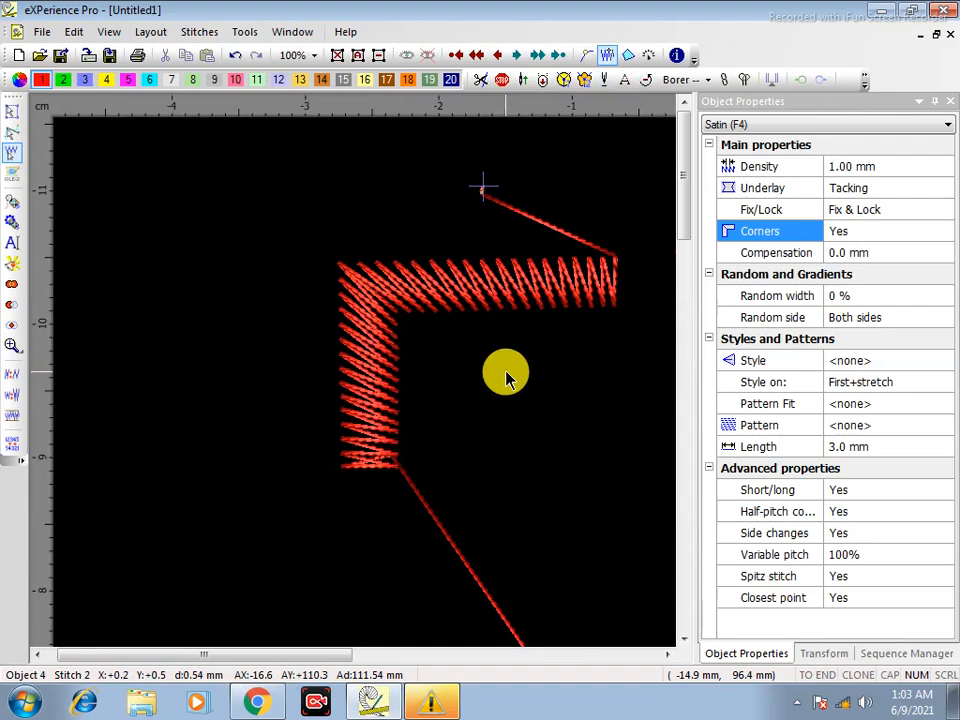
{"action": "left_click", "coordinate": [13, 113]}
{"action": "left_click", "coordinate": [133, 178]}
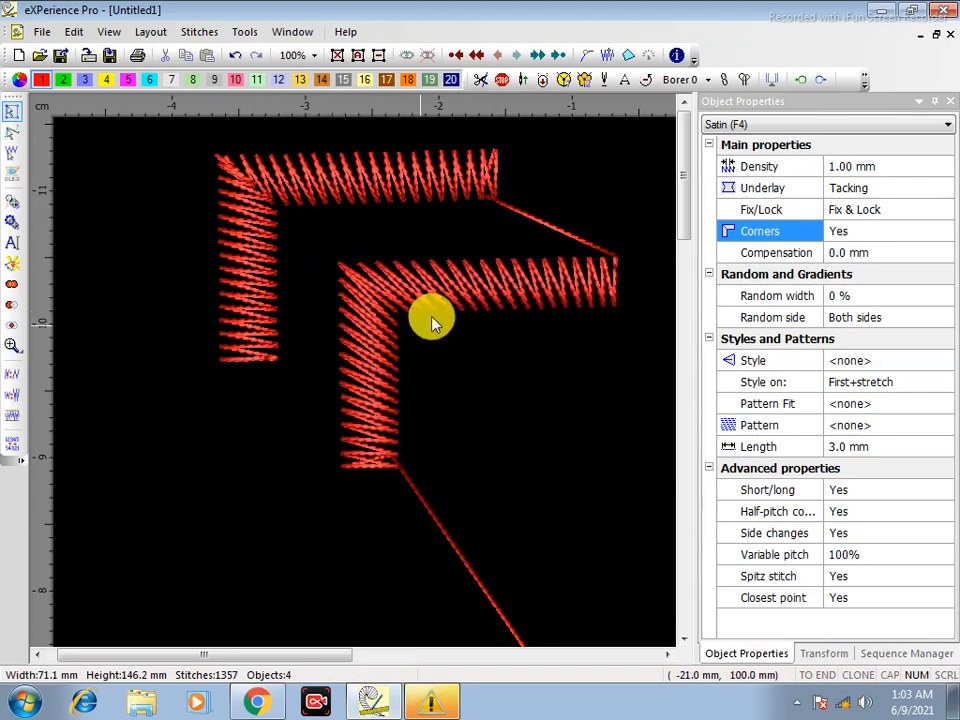
Set the lower-right L-shaped column's compensation to 0.4 mm and deselect it
{"action": "left_click", "coordinate": [370, 335]}
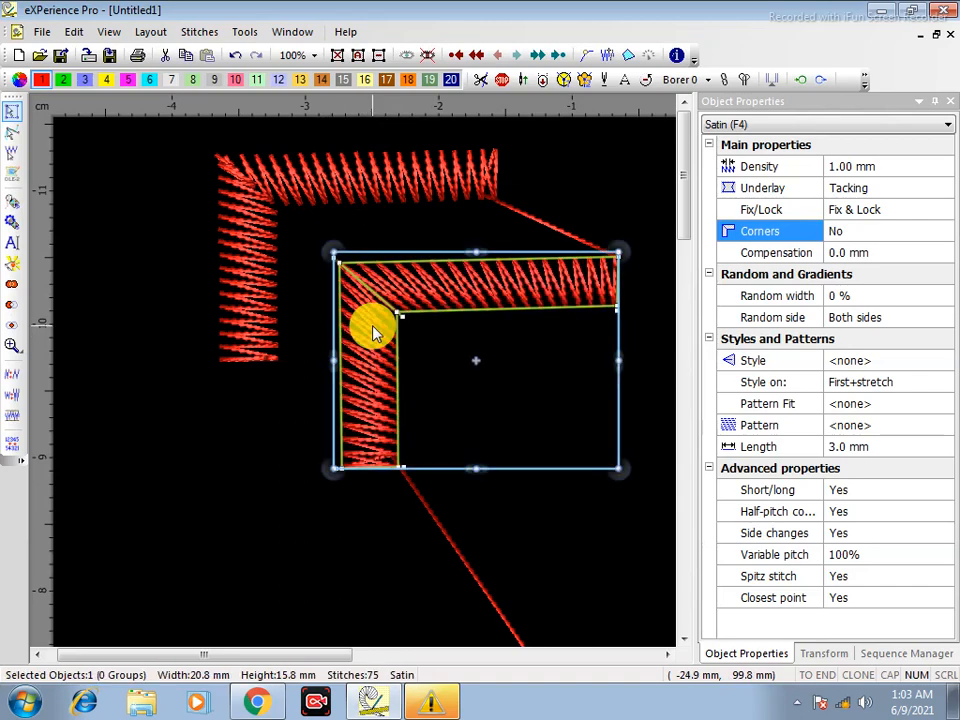
{"action": "left_click", "coordinate": [230, 435]}
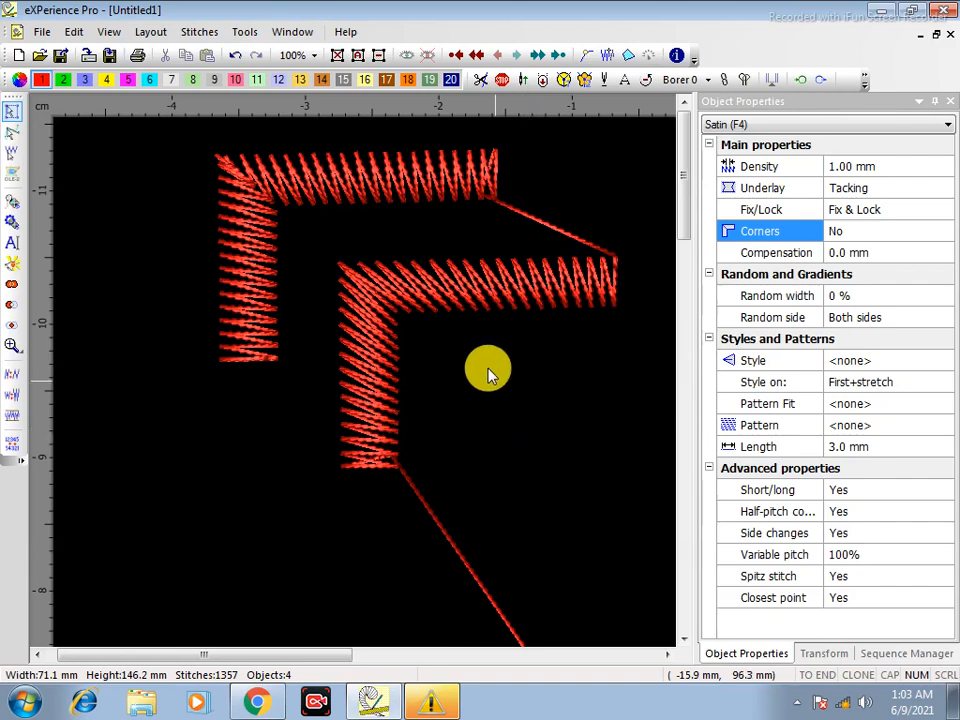
{"action": "left_click", "coordinate": [452, 295]}
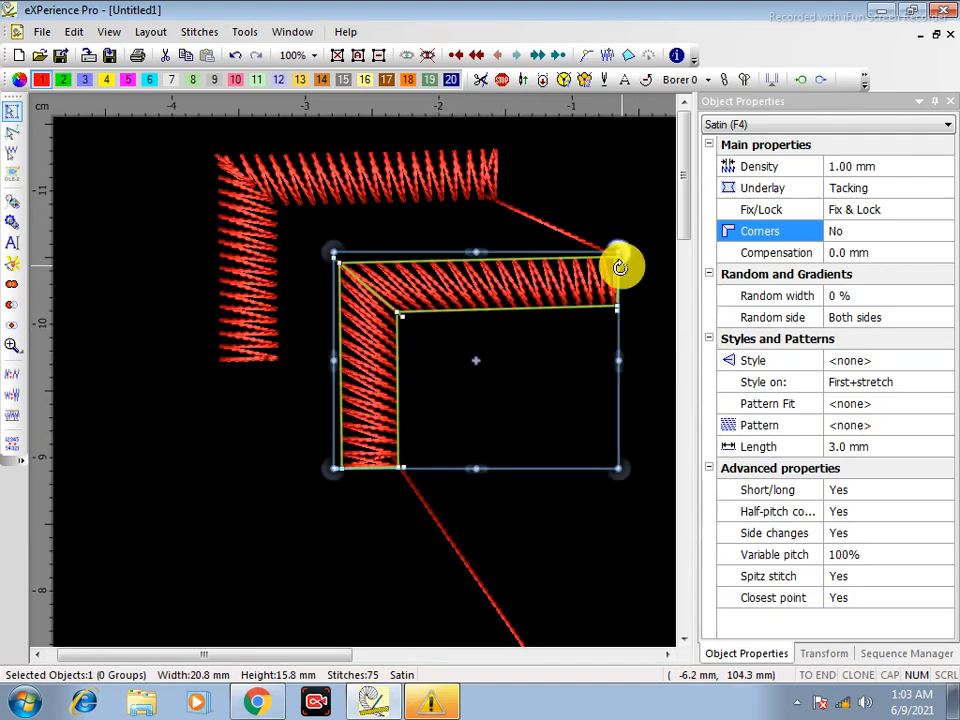
{"action": "left_click", "coordinate": [905, 253]}
{"action": "left_click", "coordinate": [950, 248]}
{"action": "right_click", "coordinate": [950, 248]}
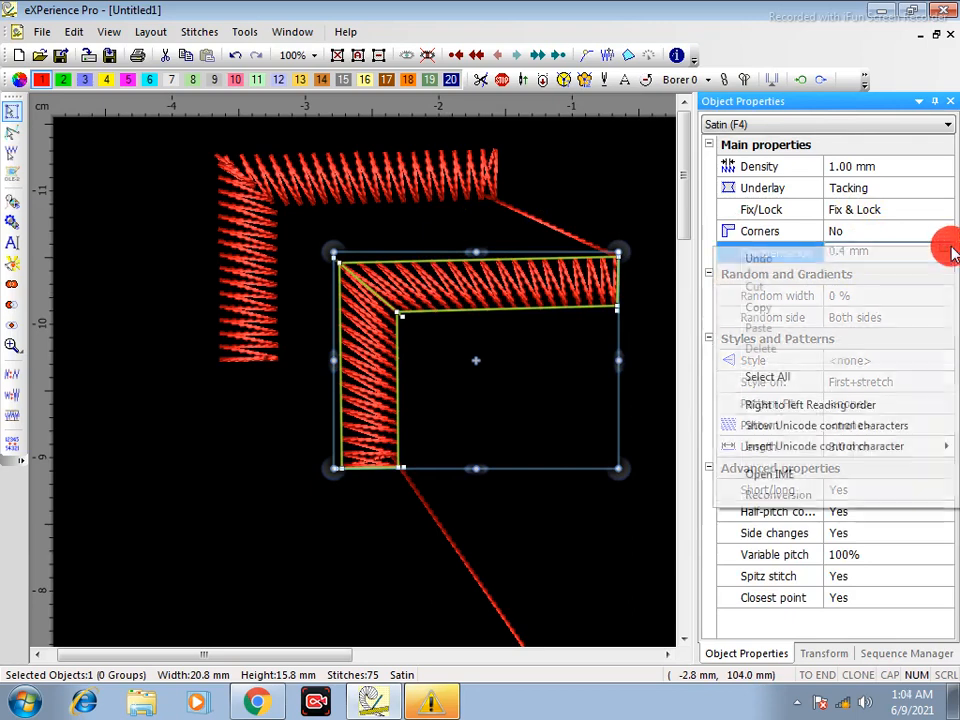
{"action": "left_click", "coordinate": [523, 367]}
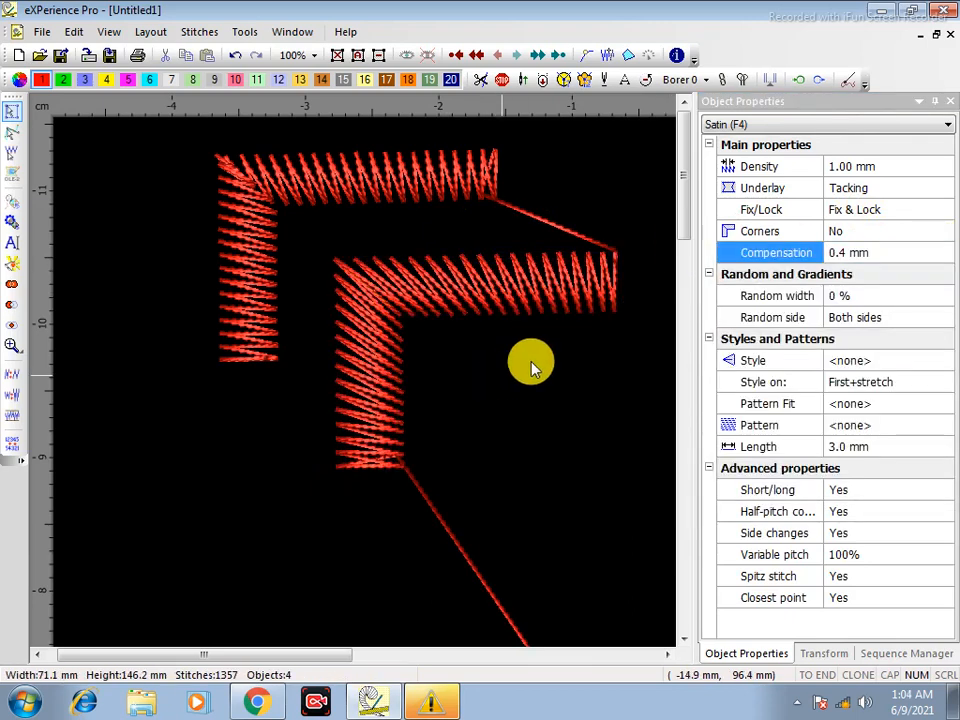
Turn off the realistic stitch view, set the lower-right column's compensation to 1.1 mm, and deselect it
{"action": "left_click", "coordinate": [538, 285]}
{"action": "key", "text": "t"}
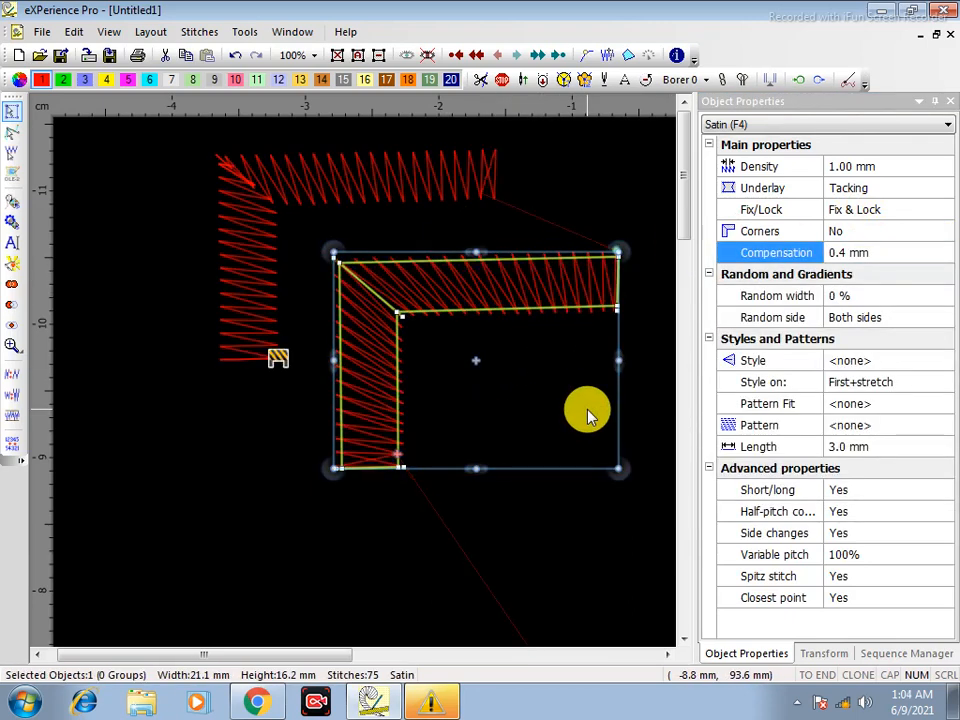
{"action": "left_click", "coordinate": [905, 252]}
{"action": "left_click", "coordinate": [950, 249]}
{"action": "left_click", "coordinate": [950, 249]}
{"action": "left_click", "coordinate": [950, 249]}
{"action": "left_click", "coordinate": [950, 249]}
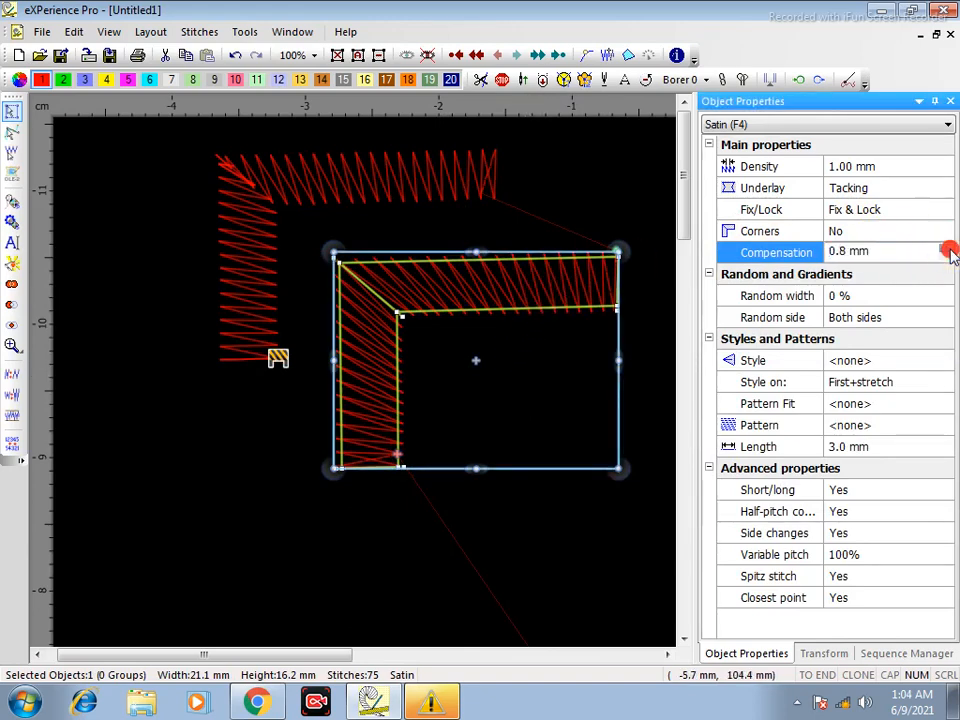
{"action": "left_click", "coordinate": [553, 377]}
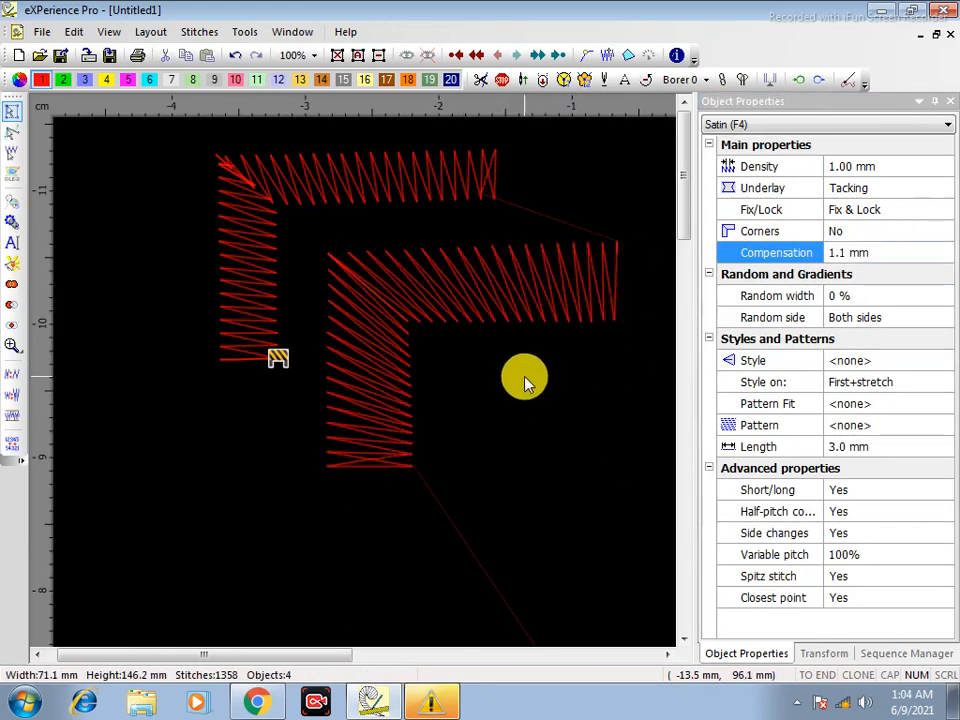
Set the lower-right L-shaped column's compensation to -1.1 mm and deselect it
{"action": "left_click", "coordinate": [418, 295]}
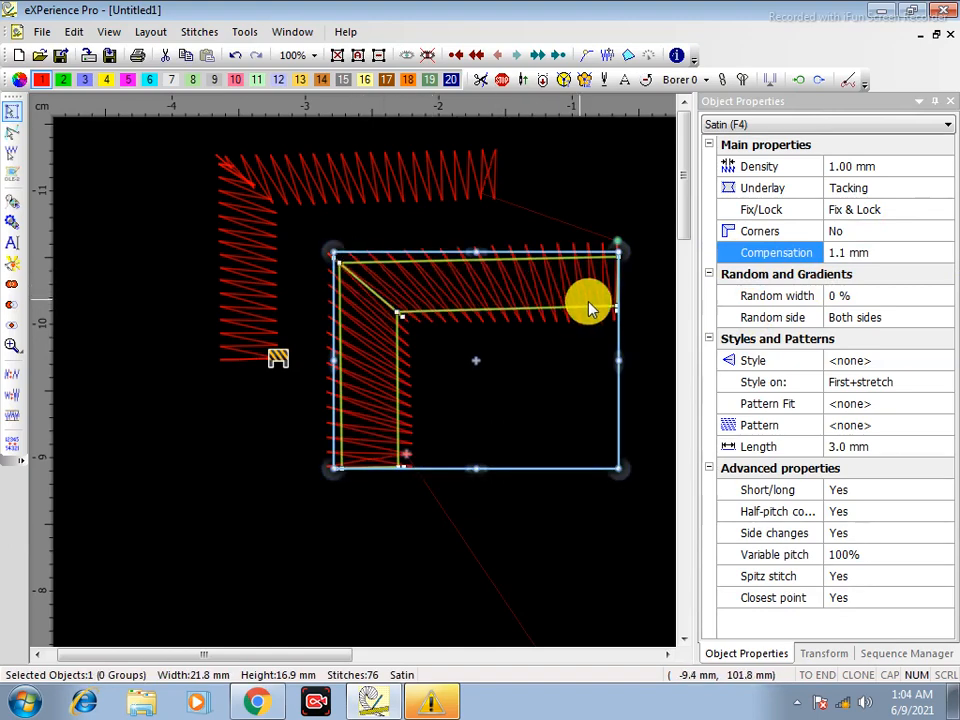
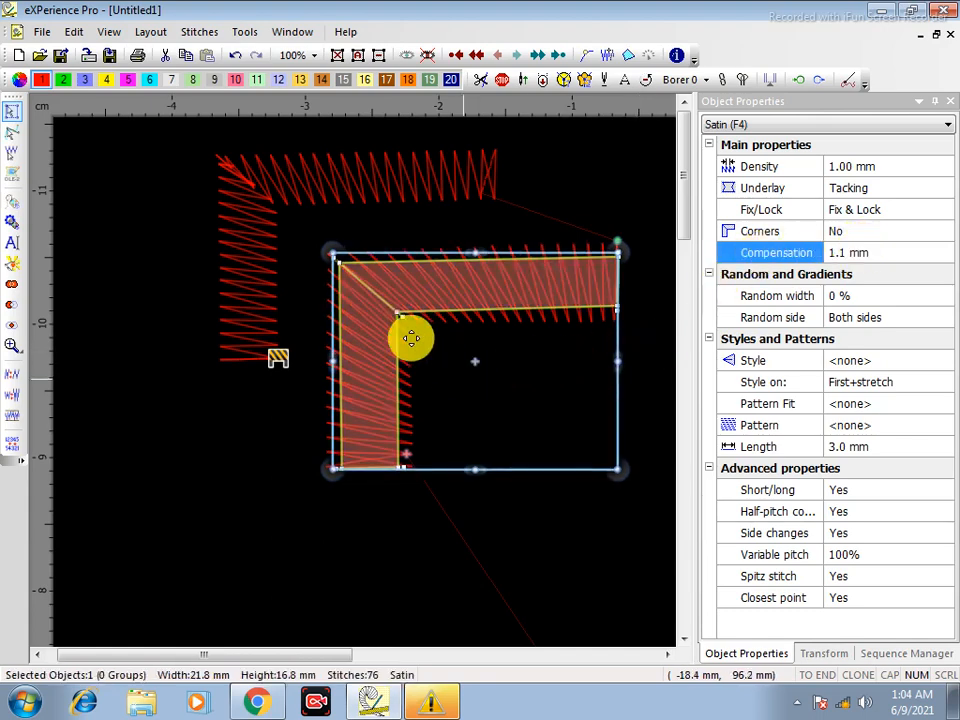
{"action": "left_click", "coordinate": [853, 251]}
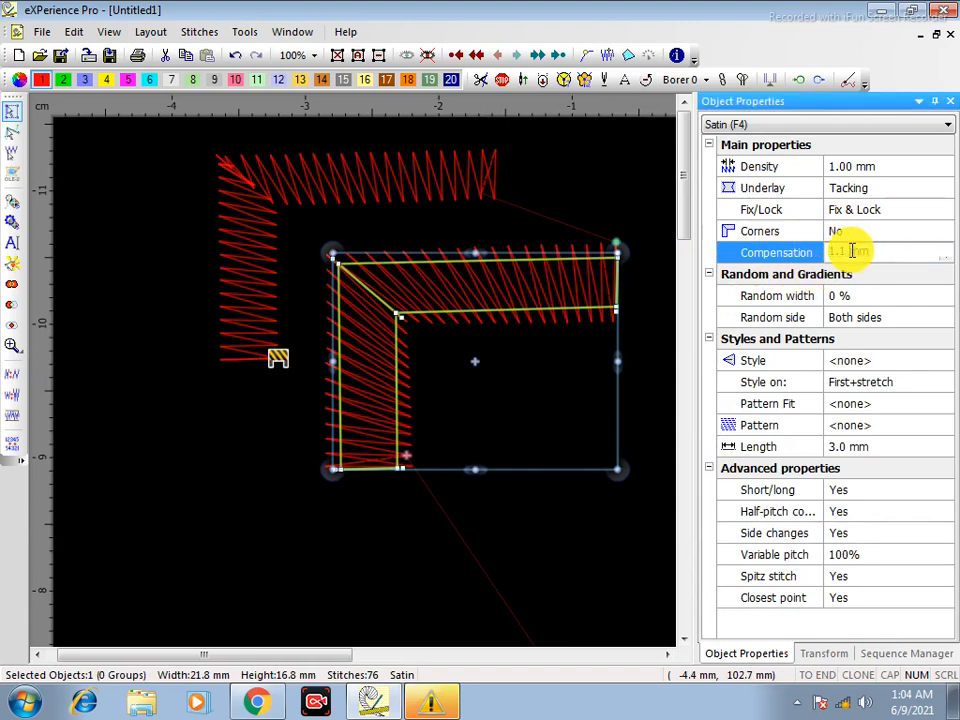
{"action": "left_click_drag", "start_coordinate": [849, 251], "coordinate": [803, 252]}
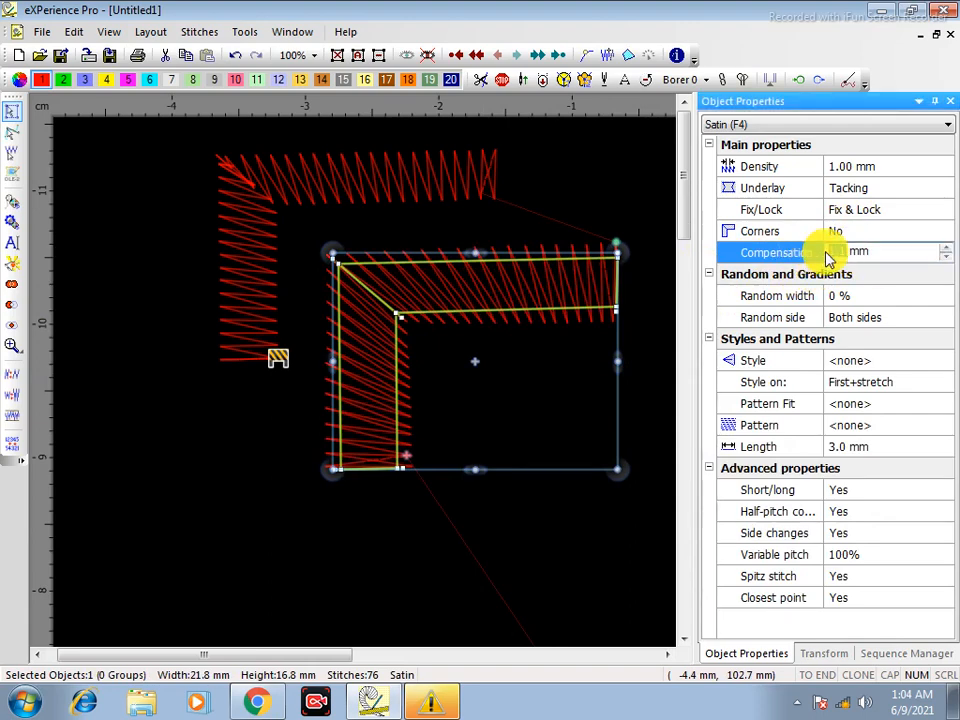
{"action": "type", "text": "-"}
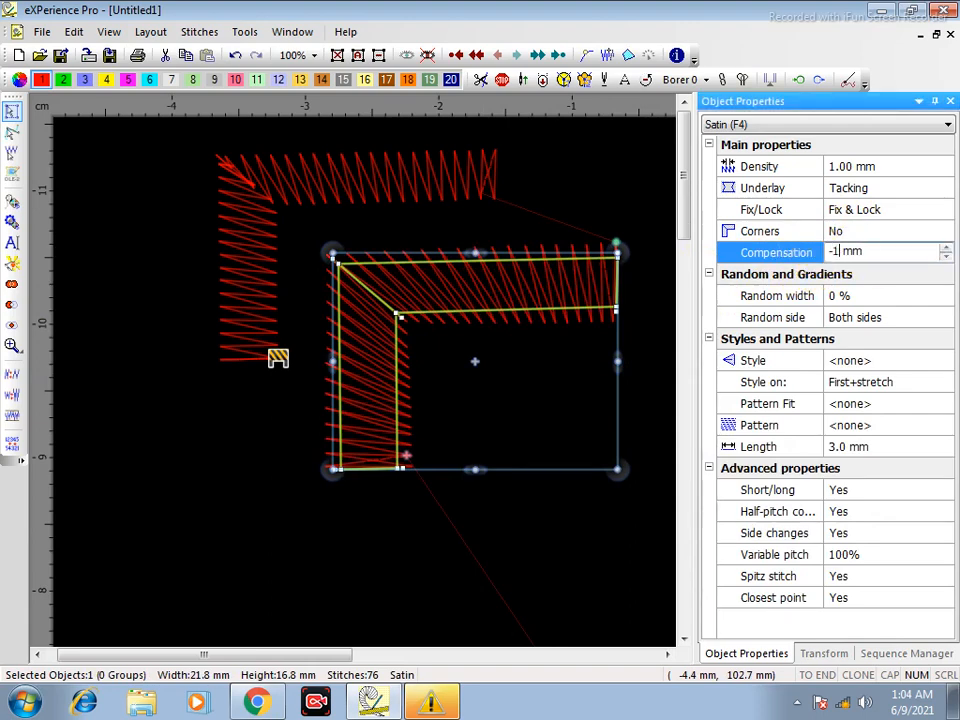
{"action": "type", "text": "1.1"}
{"action": "key", "text": "Return"}
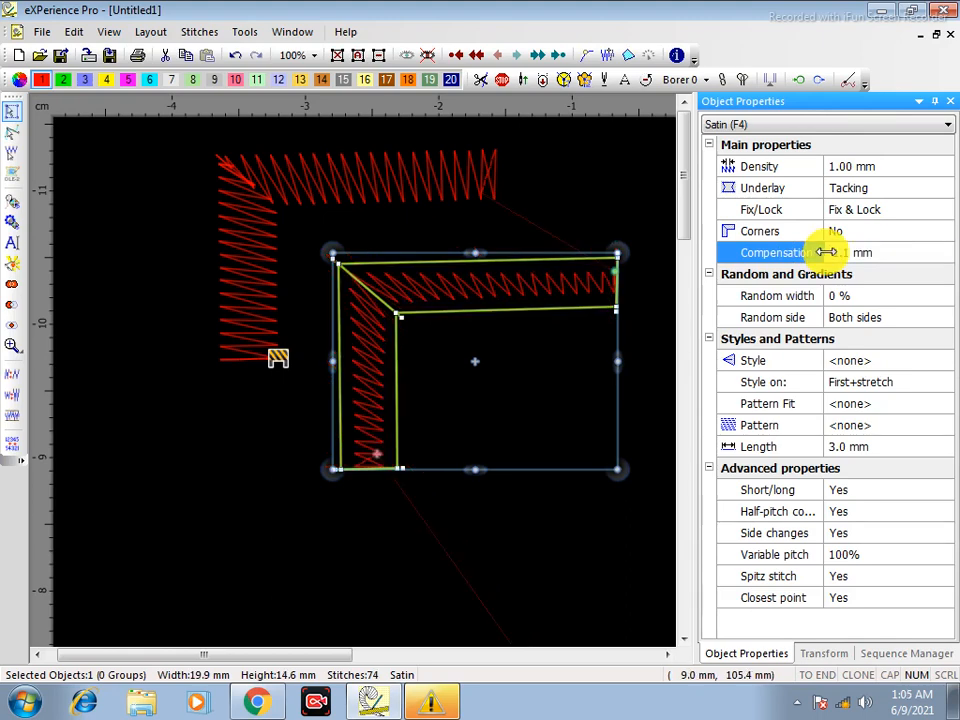
{"action": "left_click", "coordinate": [560, 355]}
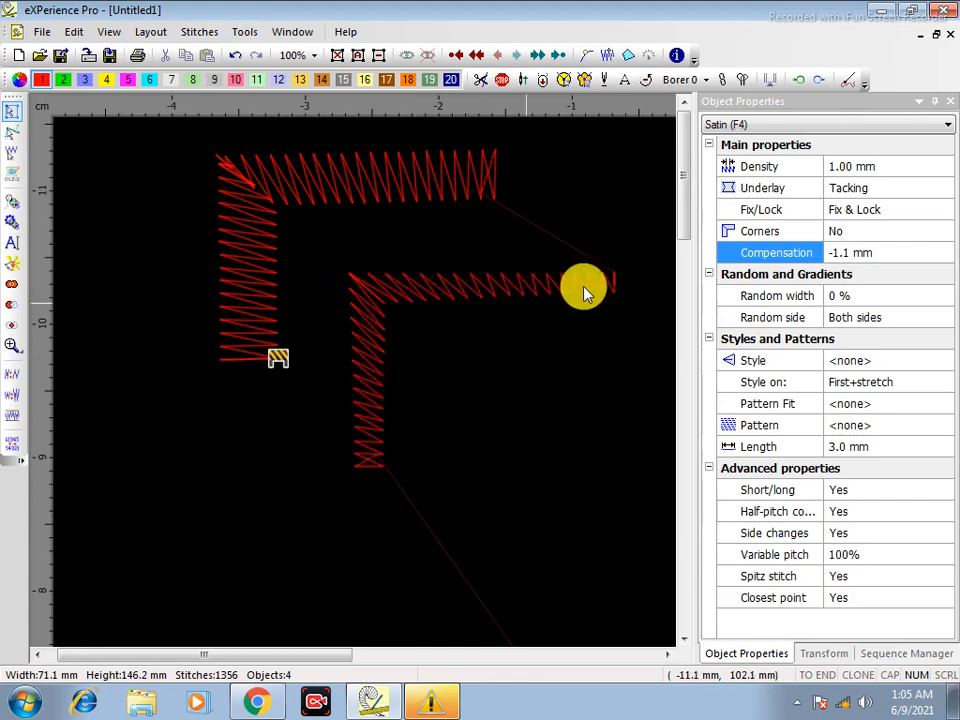
Set the lower-right L-shaped column's compensation to 0.0 mm and deselect it
{"action": "left_click", "coordinate": [508, 296]}
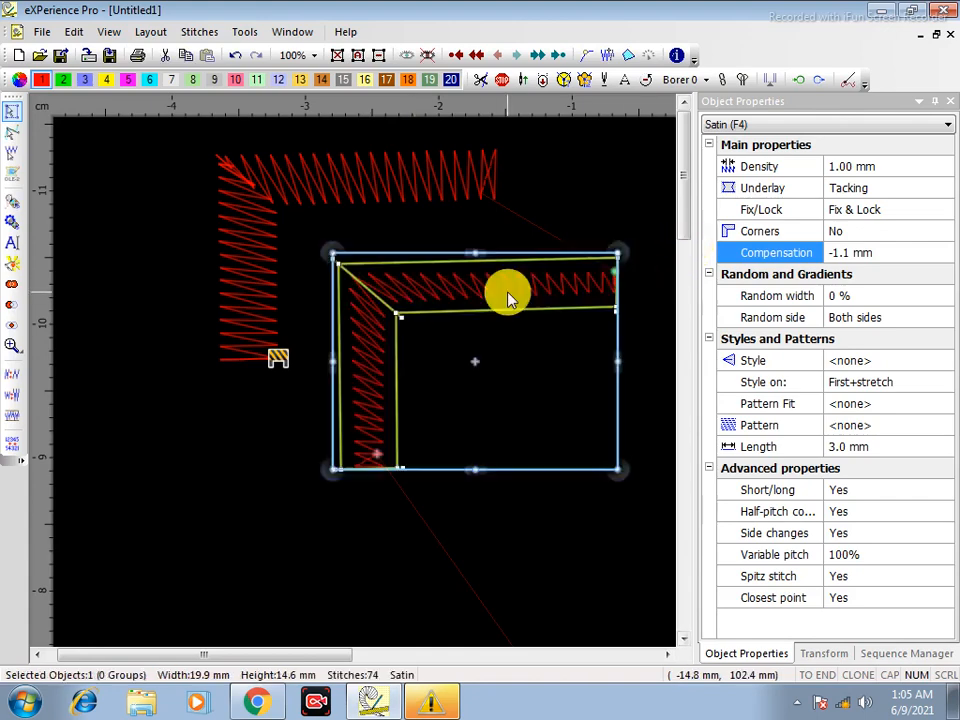
{"action": "left_click", "coordinate": [849, 252]}
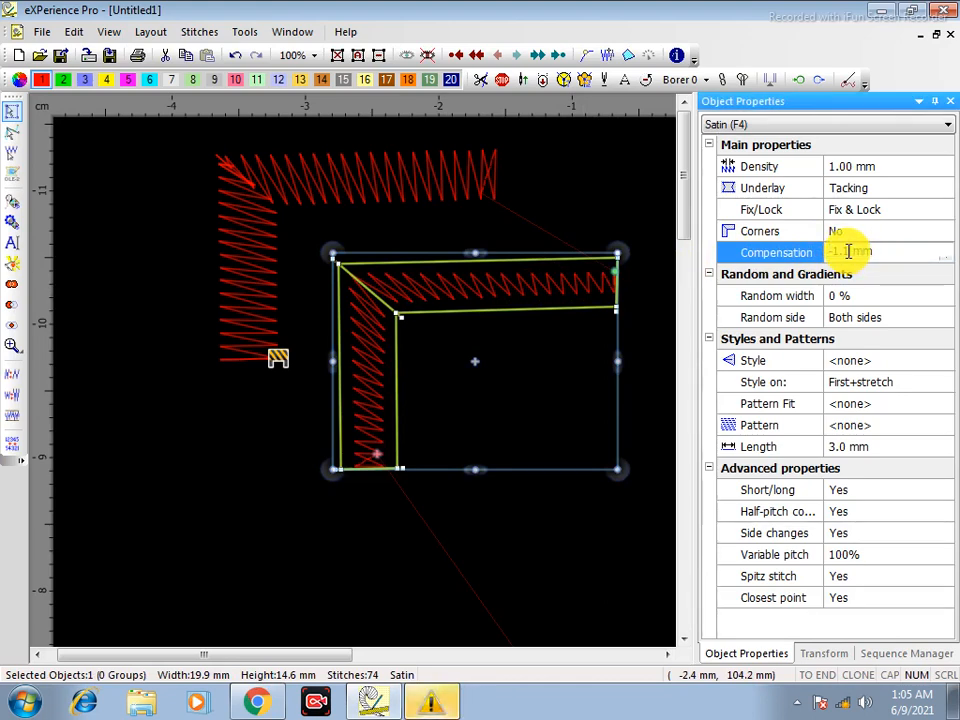
{"action": "left_click", "coordinate": [797, 252]}
{"action": "type", "text": "0"}
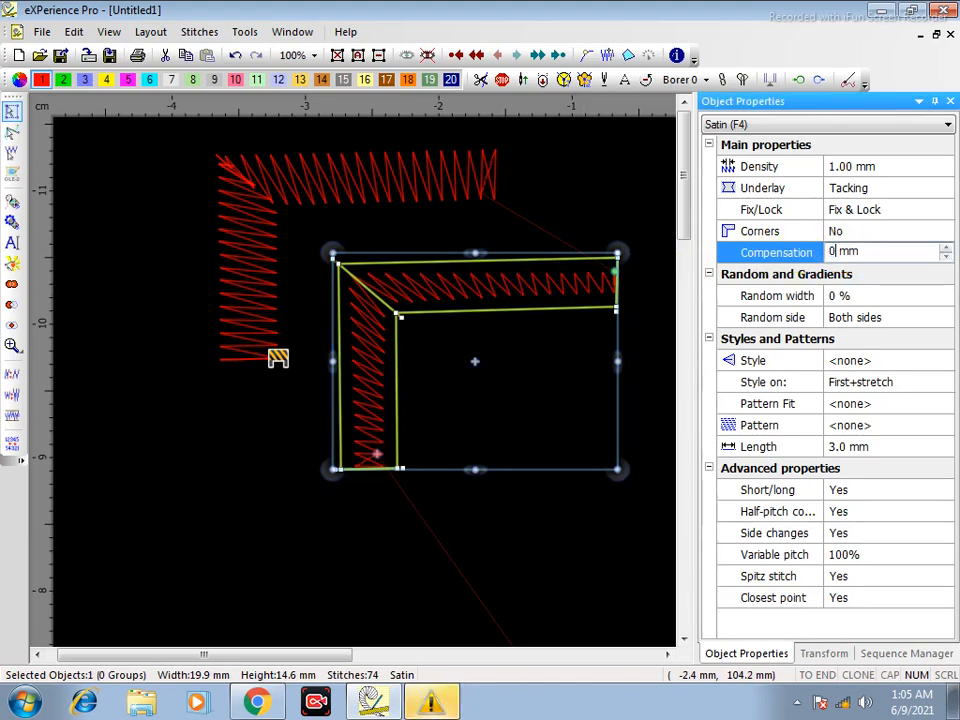
{"action": "type", "text": ".0"}
{"action": "key", "text": "Return"}
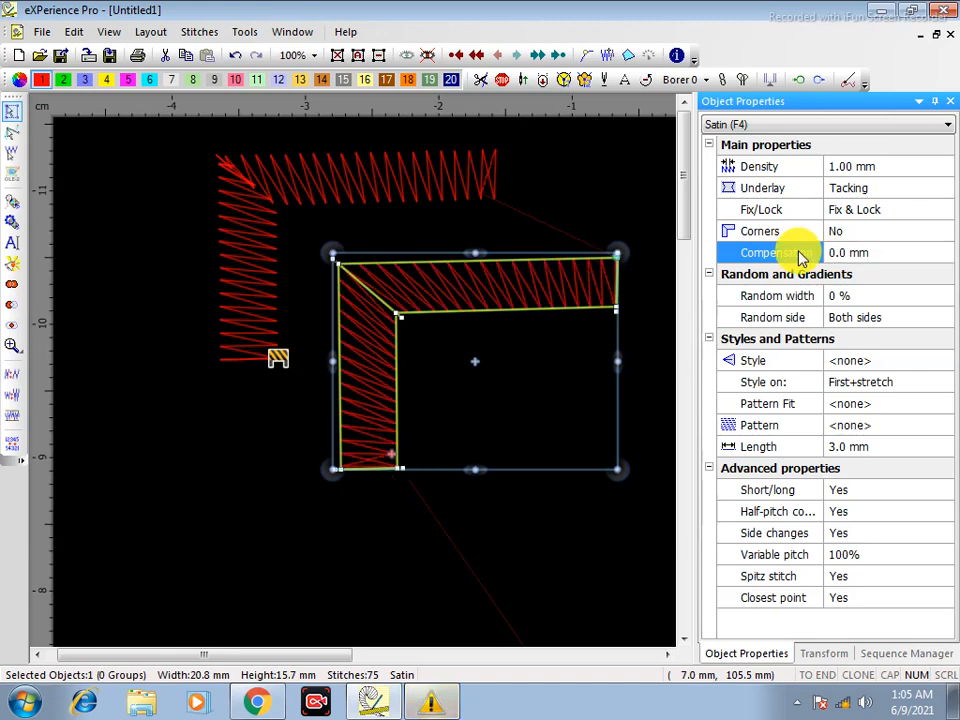
{"action": "left_click", "coordinate": [533, 392]}
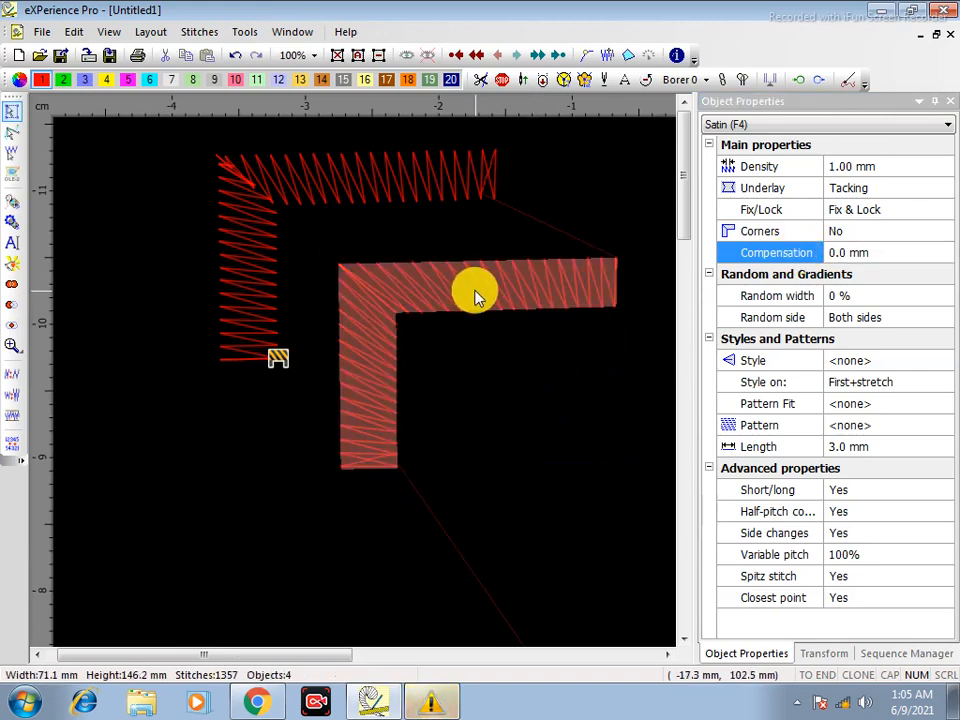
Delete both L-shaped satin columns above the flower
{"action": "left_click", "coordinate": [477, 302]}
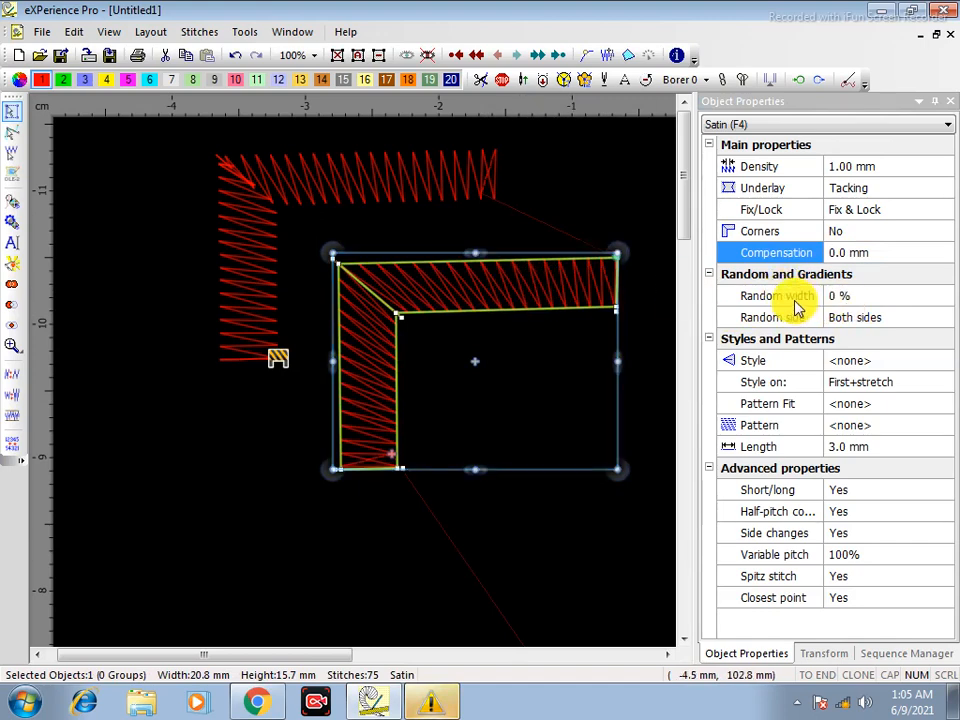
{"action": "left_click", "coordinate": [500, 383]}
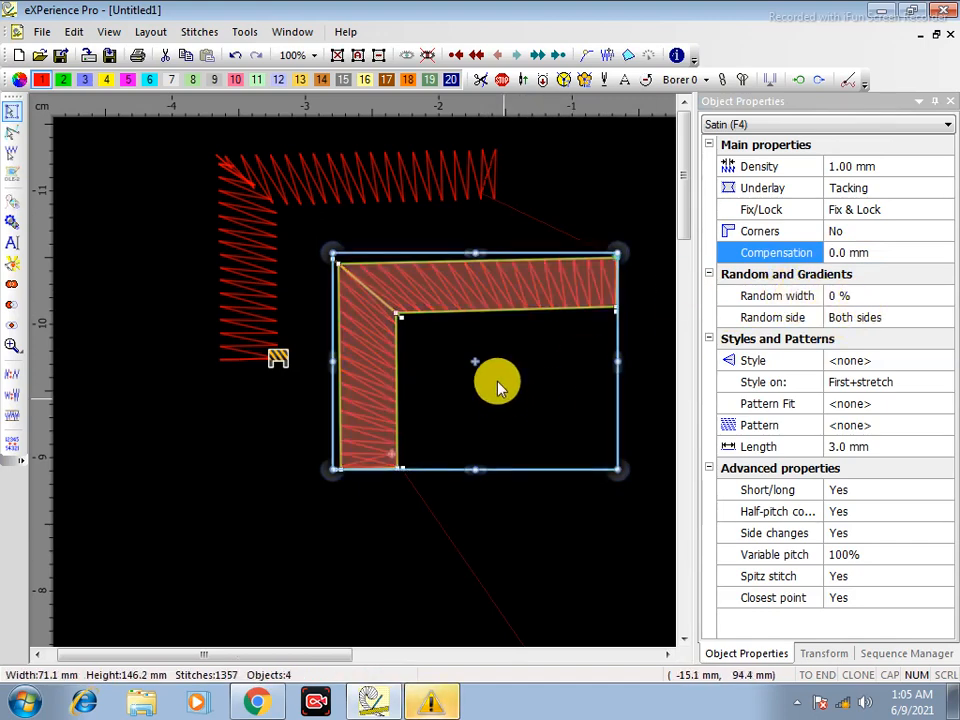
{"action": "left_click", "coordinate": [477, 302]}
{"action": "left_click_drag", "start_coordinate": [477, 302], "coordinate": [349, 194]}
{"action": "left_click", "coordinate": [349, 191]}
{"action": "key", "text": "Delete"}
Set the satin flower's random width to 30 % and deselect it
{"action": "scroll", "coordinate": [494, 347], "scroll_direction": "down", "scroll_amount": 5}
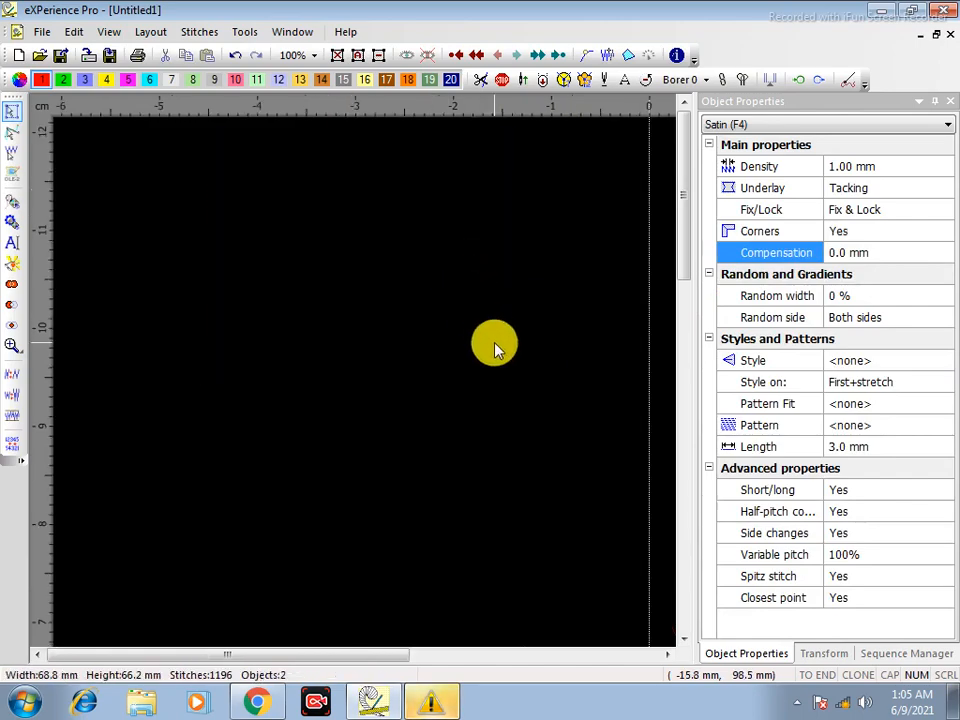
{"action": "scroll", "coordinate": [499, 377], "scroll_direction": "down", "scroll_amount": 1}
{"action": "key", "text": "z"}
{"action": "left_click_drag", "start_coordinate": [460, 450], "coordinate": [580, 530]}
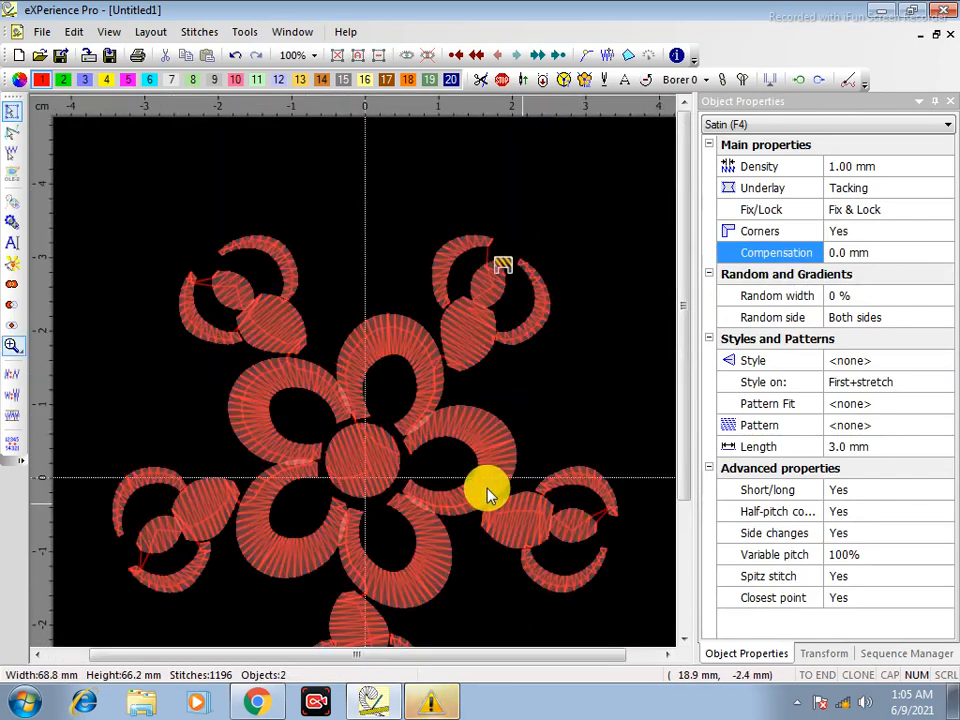
{"action": "key", "text": "z"}
{"action": "left_click_drag", "start_coordinate": [261, 286], "coordinate": [550, 457]}
{"action": "left_click", "coordinate": [350, 371]}
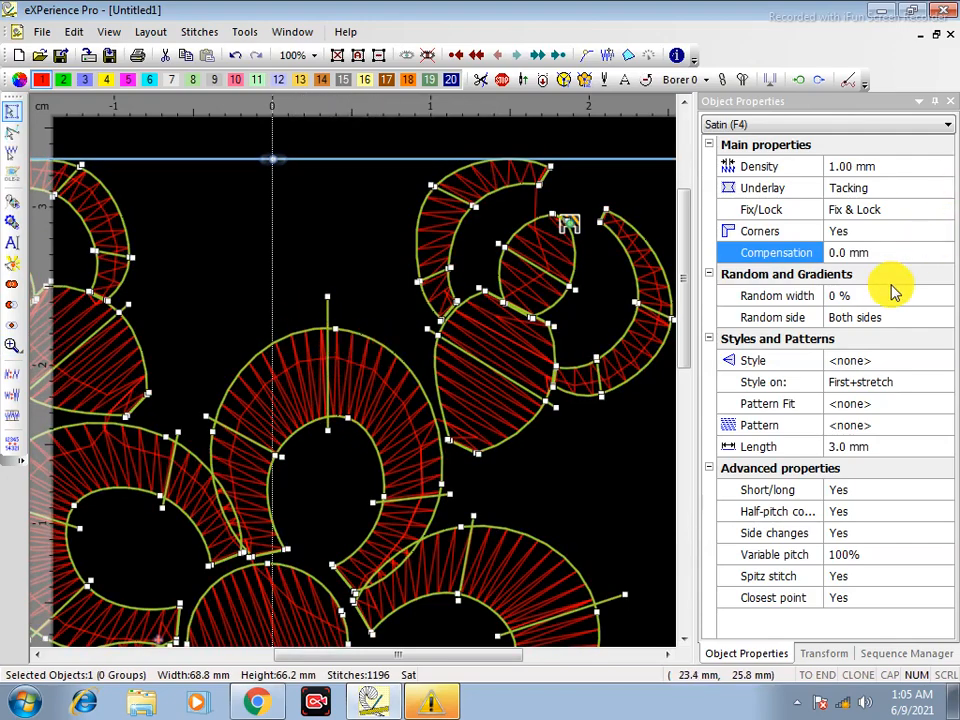
{"action": "left_click", "coordinate": [920, 294]}
{"action": "left_click", "coordinate": [946, 291]}
{"action": "left_click", "coordinate": [946, 291]}
{"action": "left_click", "coordinate": [946, 291]}
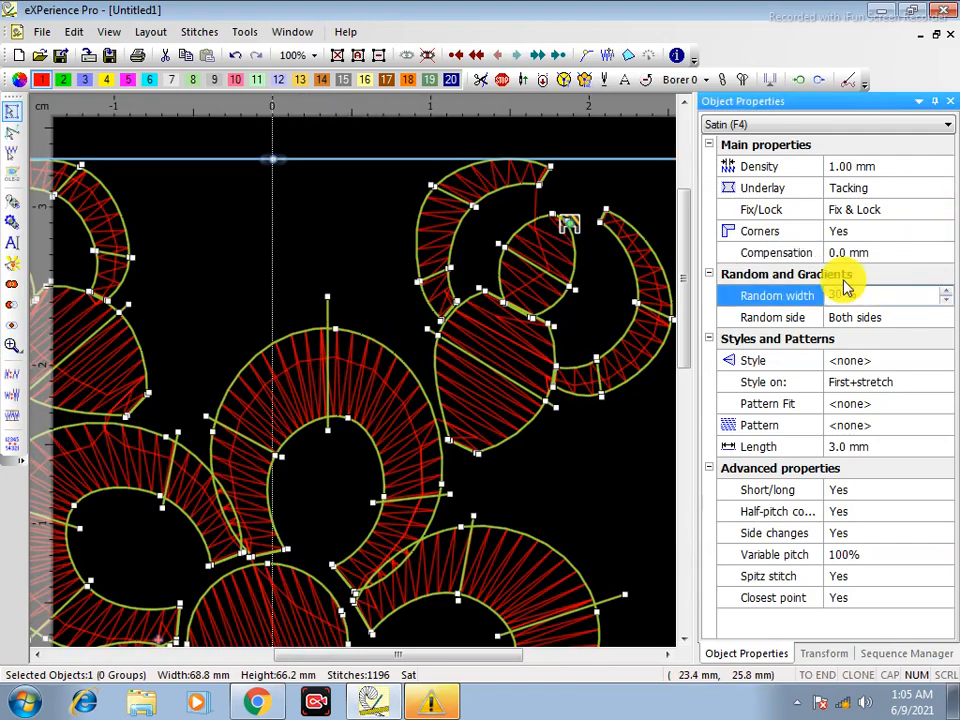
{"action": "left_click", "coordinate": [315, 245]}
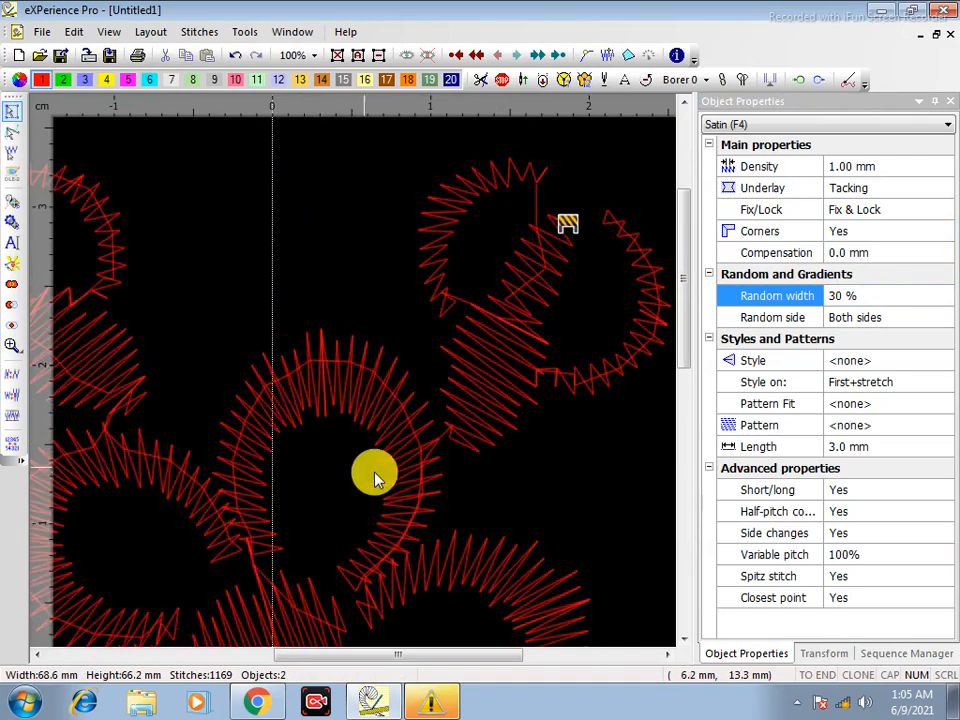
Draw a curved horseshoe-shaped satin column, about 16 mm wide and 17 mm high, in the empty area above the flower
{"action": "scroll", "coordinate": [425, 475], "scroll_direction": "down", "scroll_amount": 6}
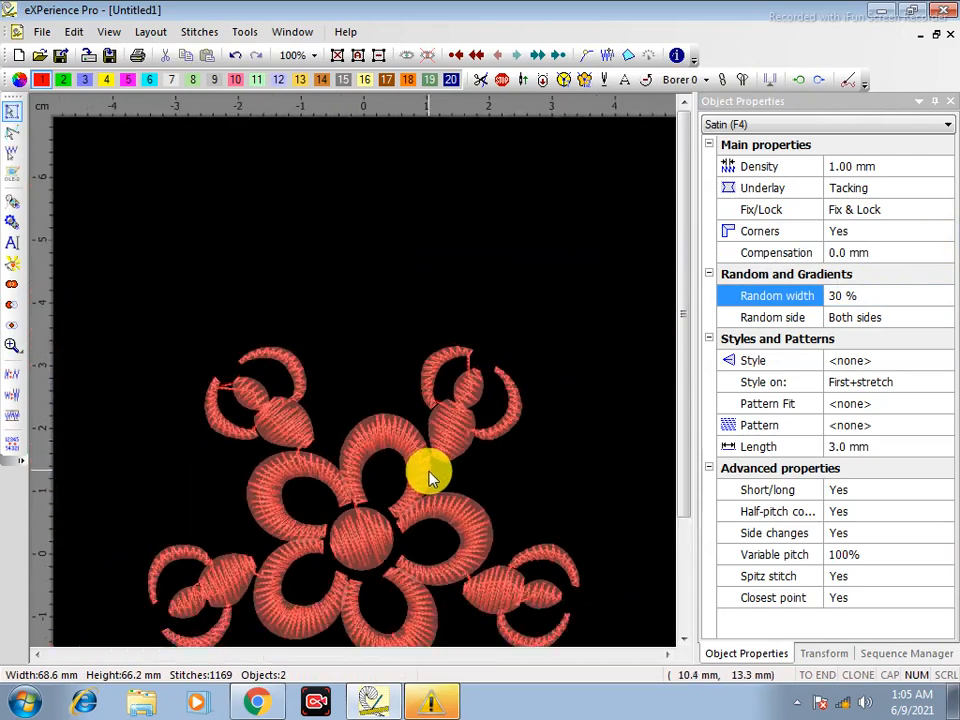
{"action": "scroll", "coordinate": [317, 297], "scroll_direction": "up", "scroll_amount": 3}
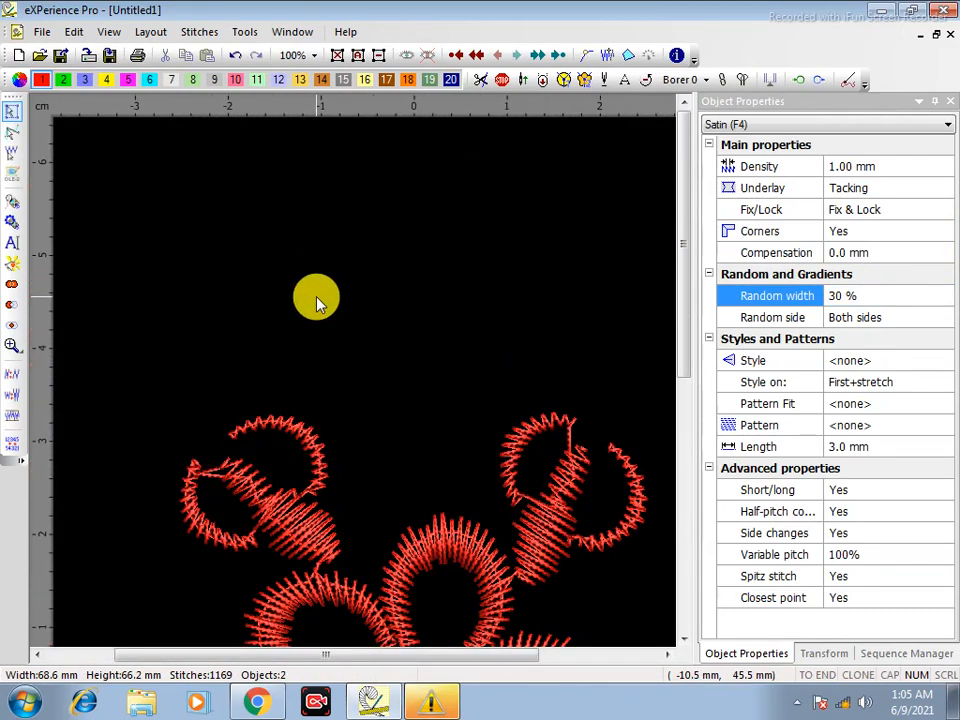
{"action": "key", "text": "F4"}
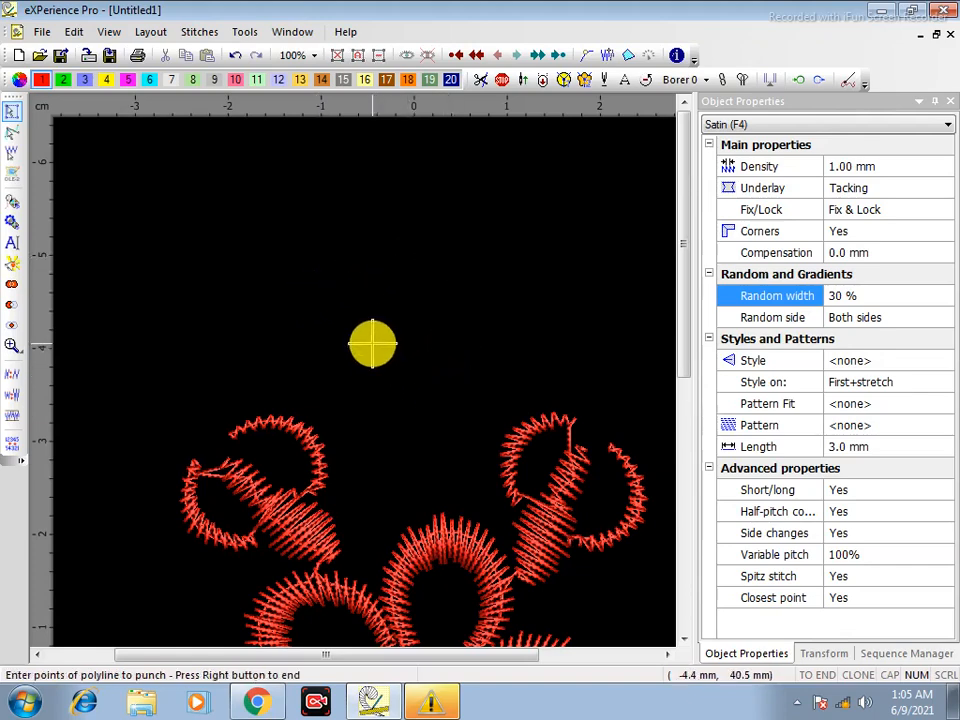
{"action": "left_click", "coordinate": [372, 344]}
{"action": "left_click", "coordinate": [394, 335]}
{"action": "left_click", "coordinate": [323, 298]}
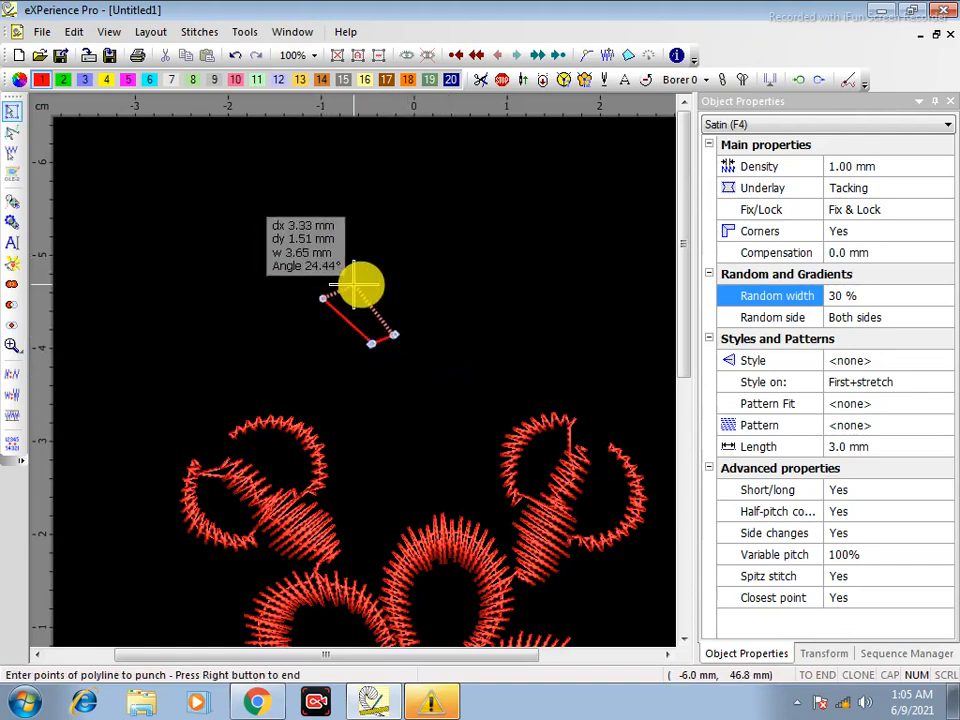
{"action": "left_click", "coordinate": [339, 191]}
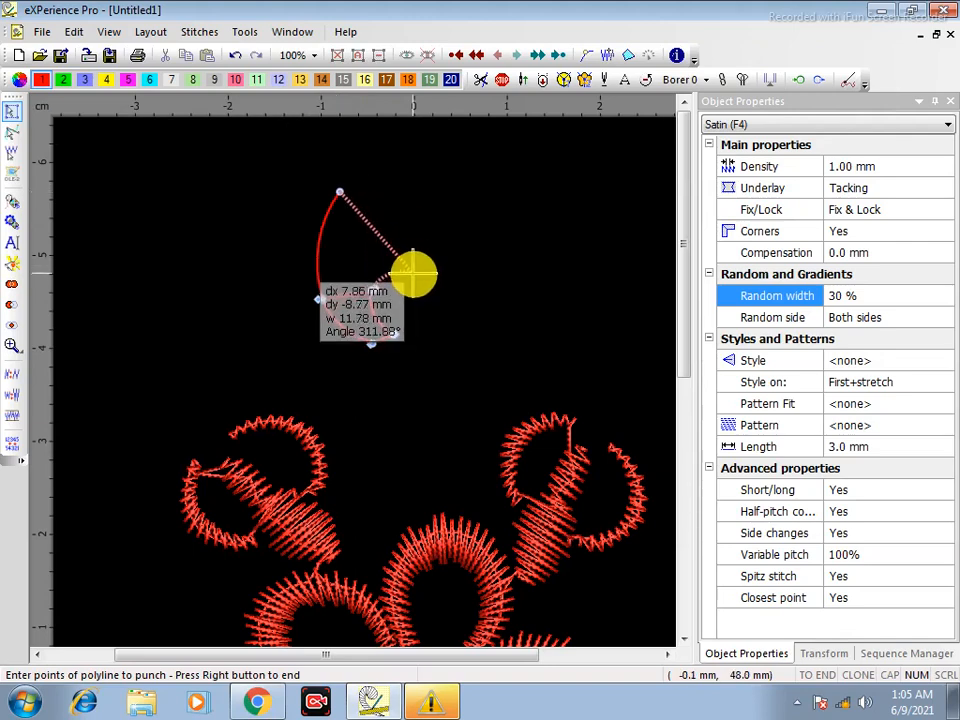
{"action": "left_click", "coordinate": [383, 268]}
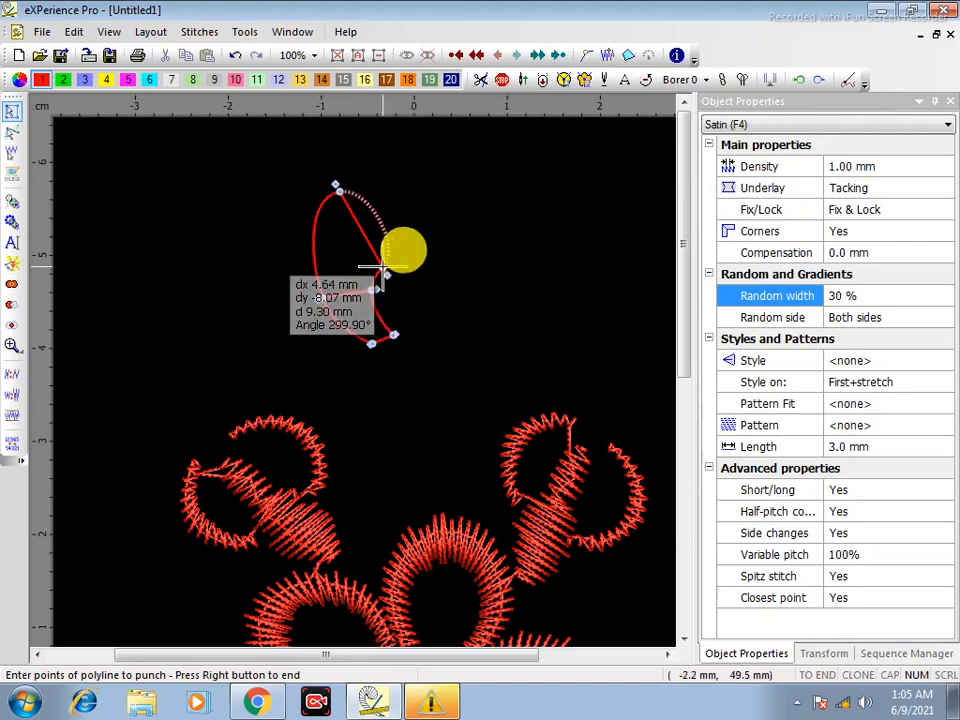
{"action": "left_click", "coordinate": [437, 204]}
{"action": "left_click", "coordinate": [405, 263]}
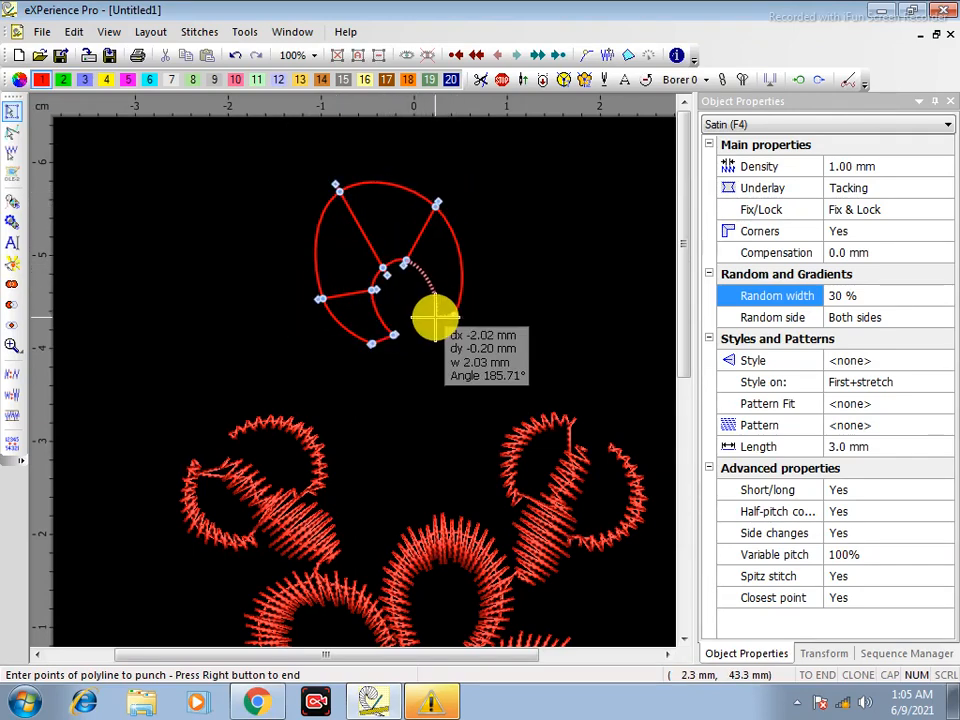
{"action": "left_click", "coordinate": [428, 317]}
{"action": "right_click", "coordinate": [428, 317]}
{"action": "right_click", "coordinate": [428, 317]}
{"action": "right_click", "coordinate": [428, 317]}
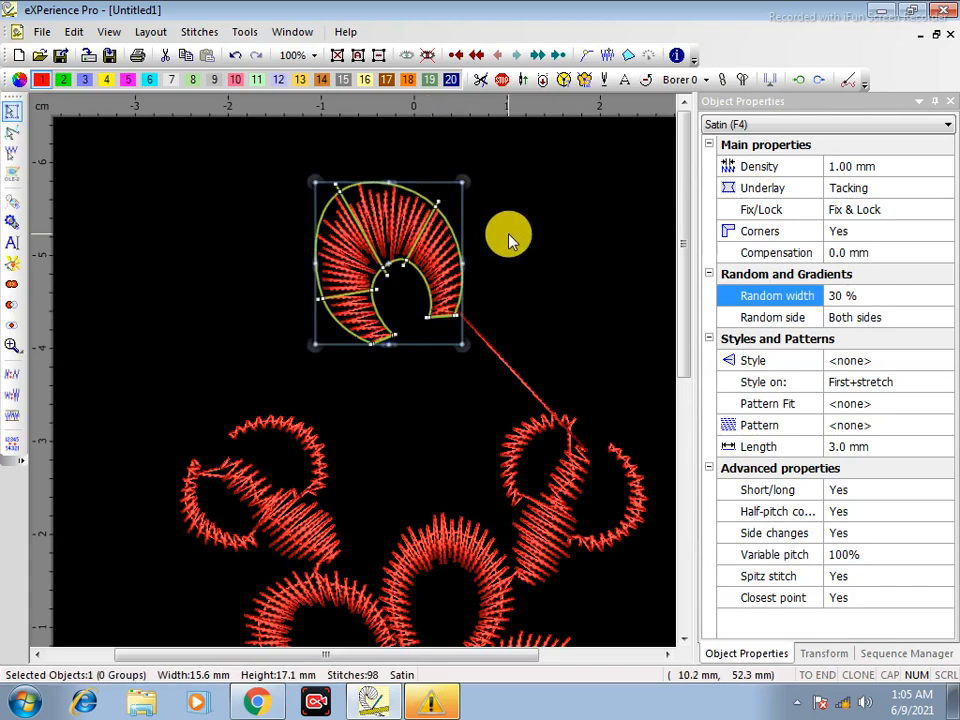
Duplicate the horseshoe-shaped column in place and recolour the copy with green colour 2
{"action": "left_click", "coordinate": [516, 246]}
{"action": "left_click", "coordinate": [386, 242]}
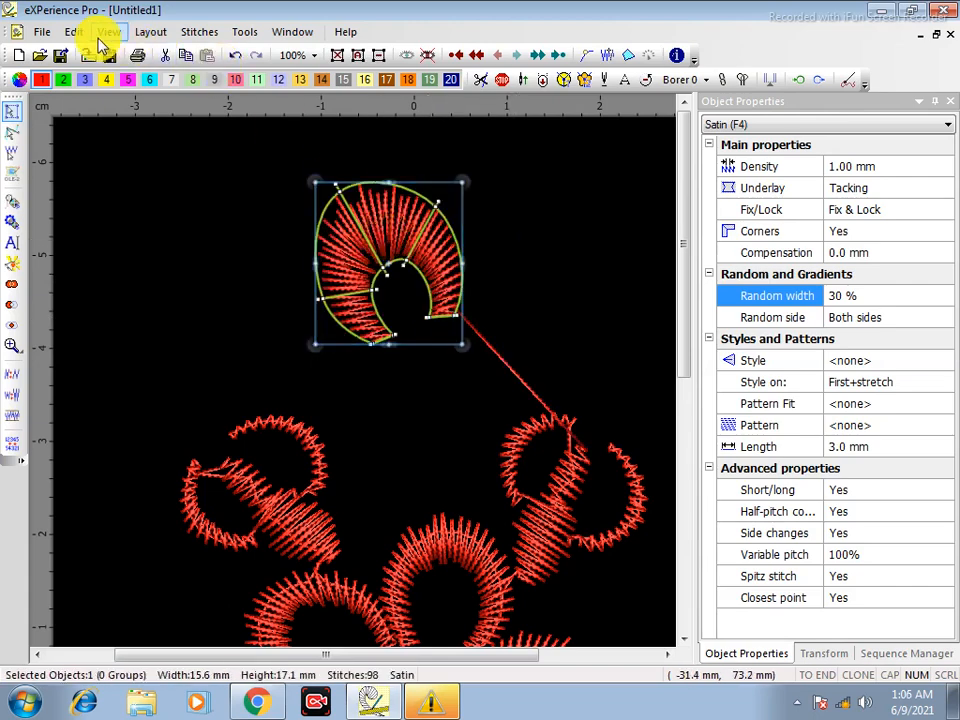
{"action": "left_click", "coordinate": [186, 58]}
{"action": "left_click", "coordinate": [207, 55]}
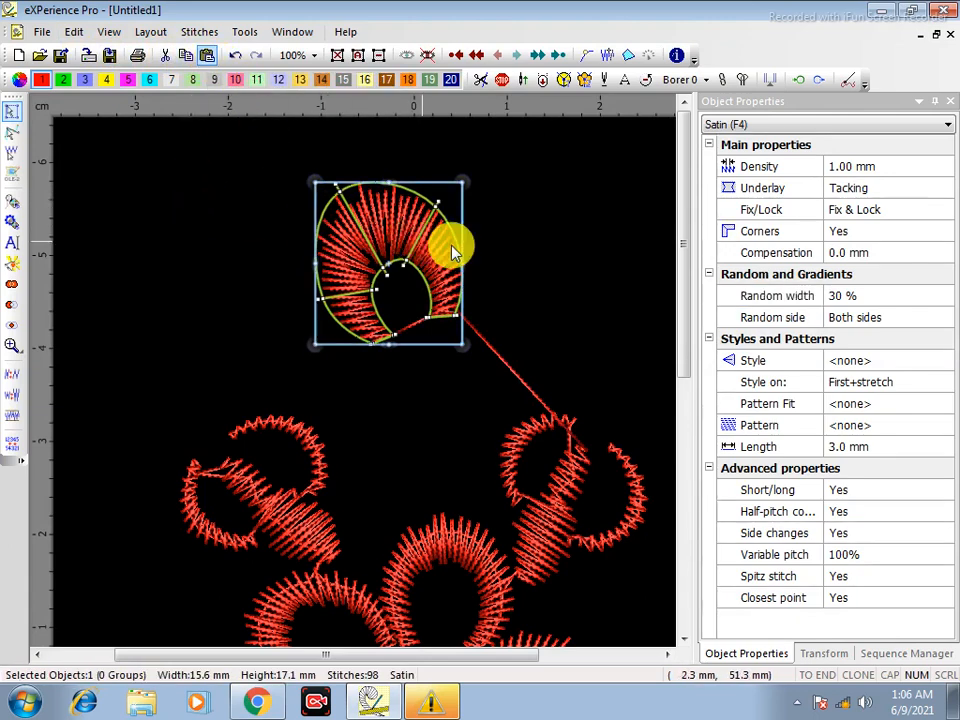
{"action": "left_click", "coordinate": [62, 80]}
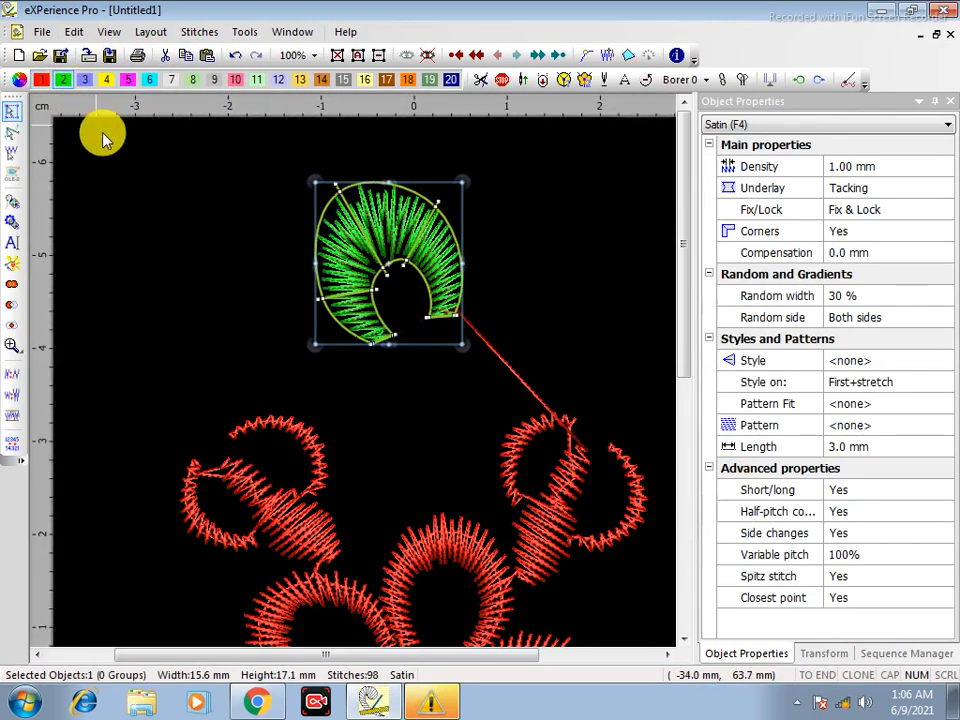
Set the green horseshoe copy's random width to 0 % and deselect it
{"action": "left_click", "coordinate": [862, 296]}
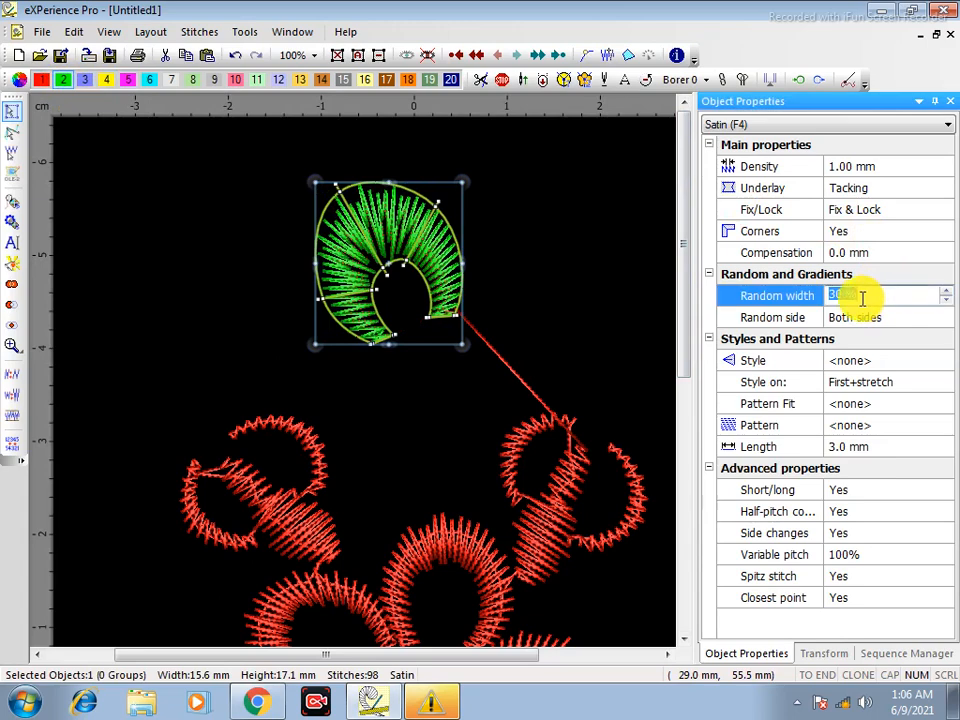
{"action": "type", "text": "0"}
{"action": "key", "text": "Return"}
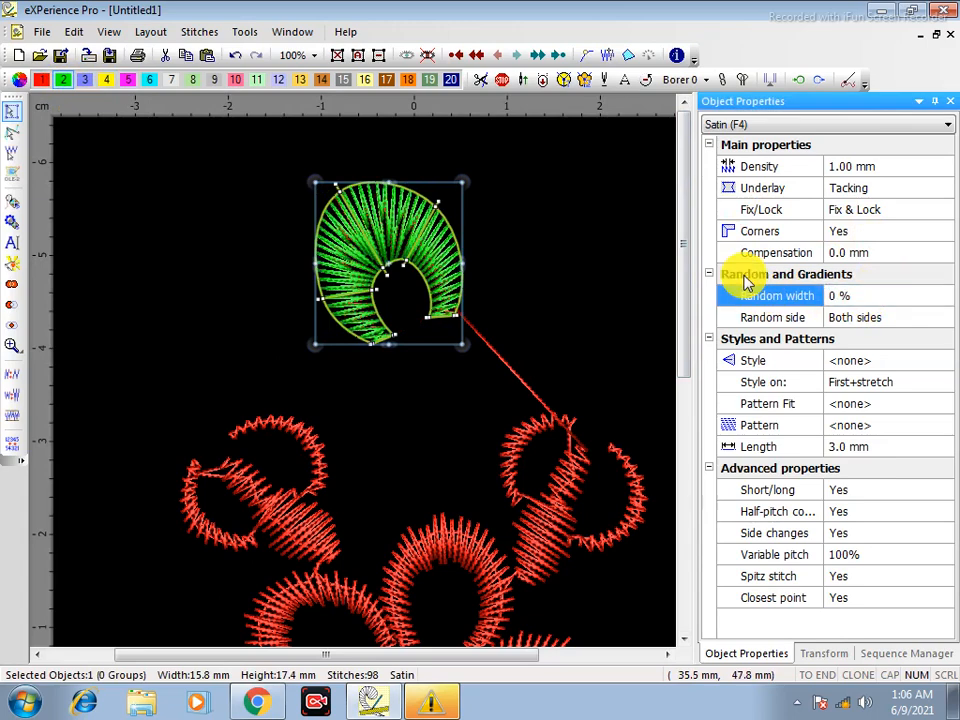
{"action": "left_click", "coordinate": [495, 266]}
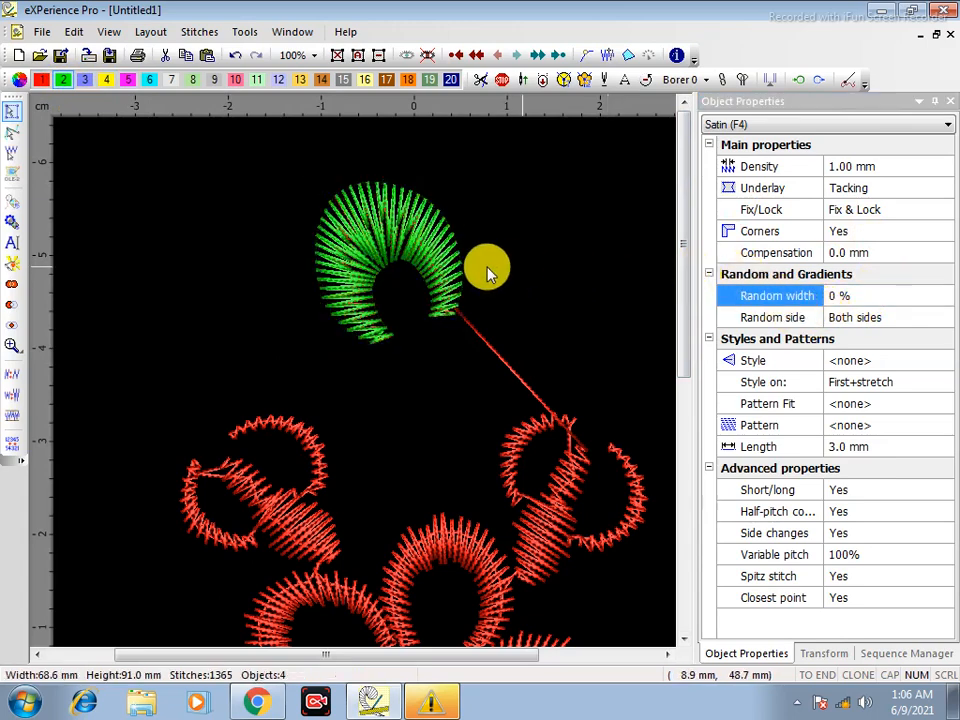
Move the red horseshoe column after the green one in the stitching sequence
{"action": "left_click", "coordinate": [418, 260]}
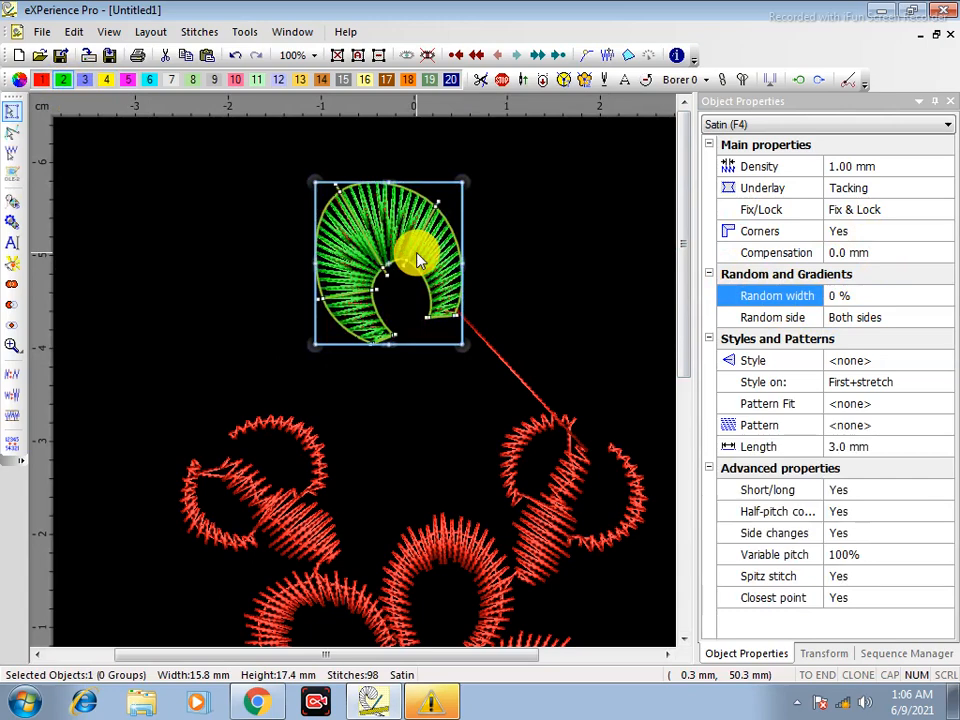
{"action": "left_click", "coordinate": [912, 654]}
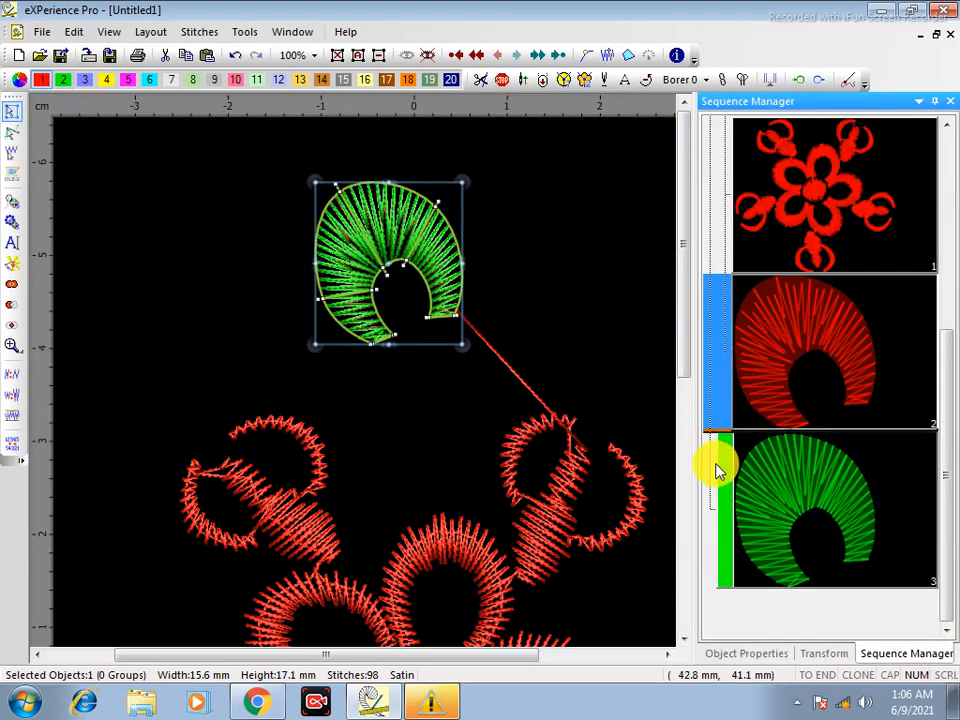
{"action": "left_click_drag", "start_coordinate": [716, 468], "coordinate": [722, 590]}
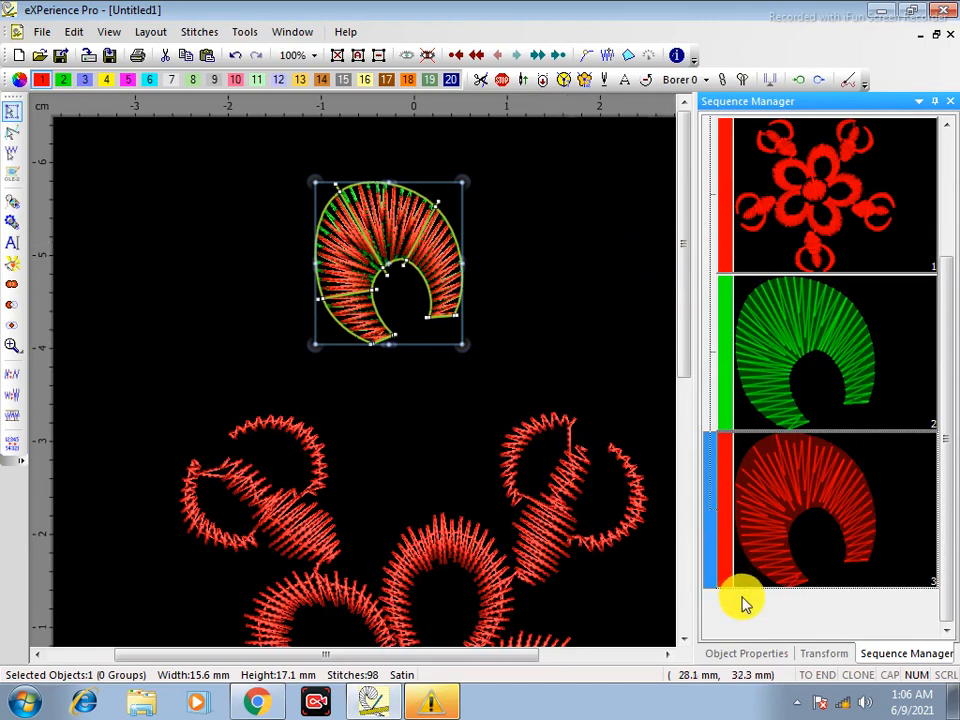
Set the red horseshoe column's random width to 60 % and deselect it
{"action": "left_click", "coordinate": [746, 653]}
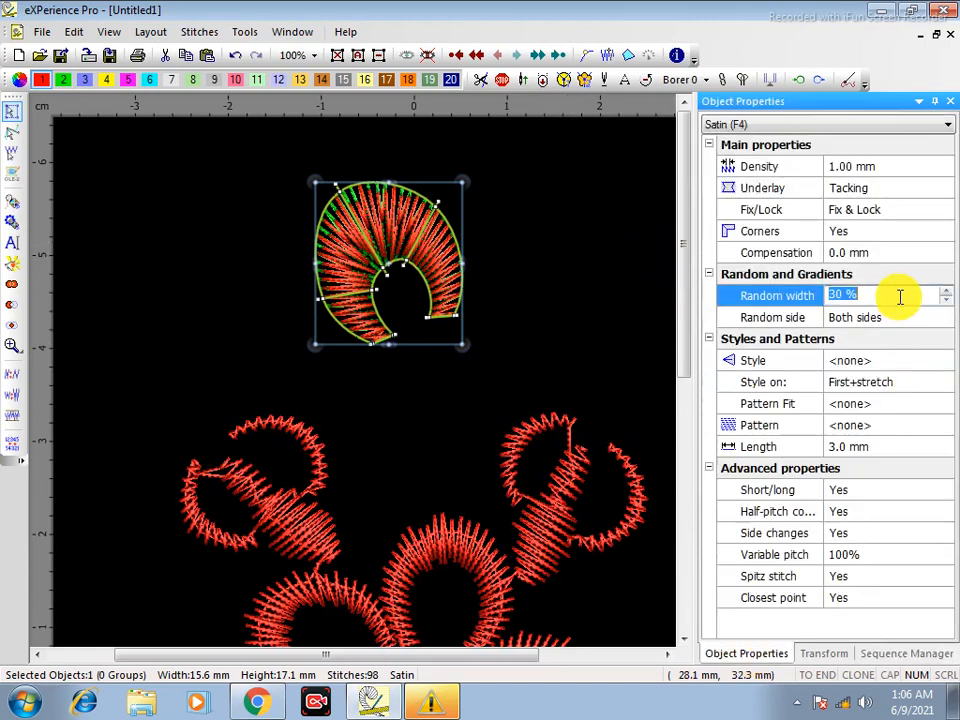
{"action": "left_click", "coordinate": [945, 290]}
{"action": "left_click", "coordinate": [572, 300]}
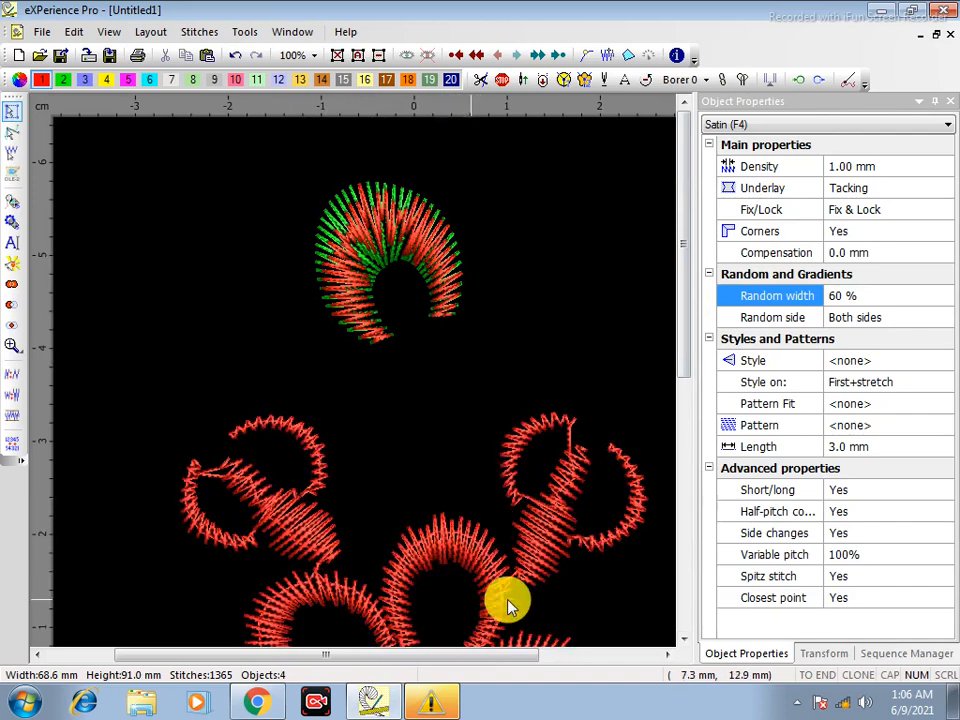
Change the satin flower's random side to First side
{"action": "left_click", "coordinate": [489, 561]}
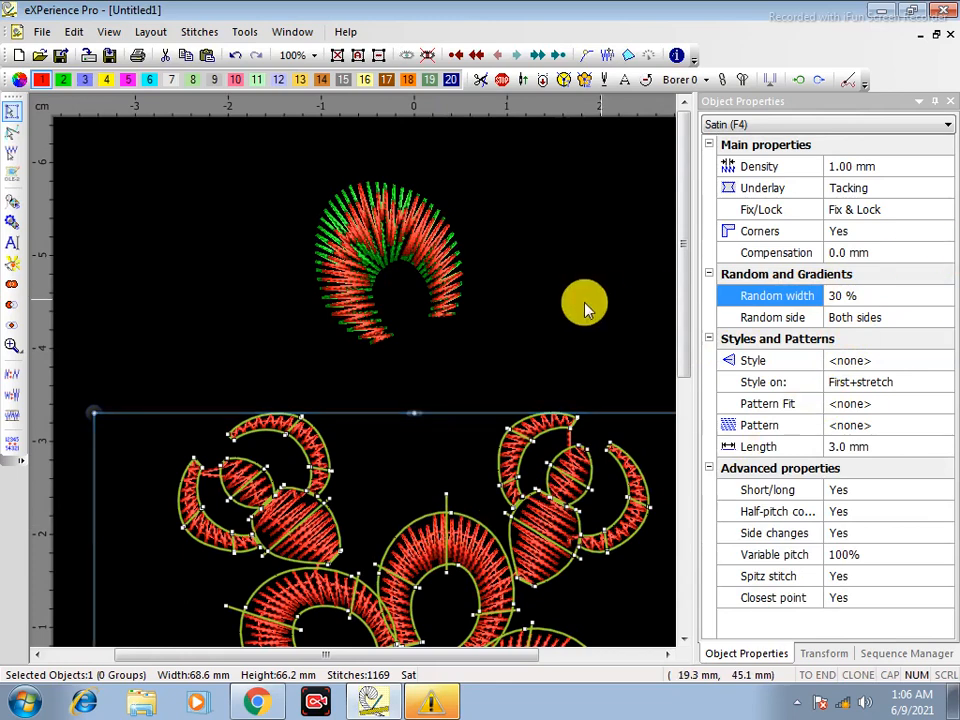
{"action": "left_click", "coordinate": [880, 296]}
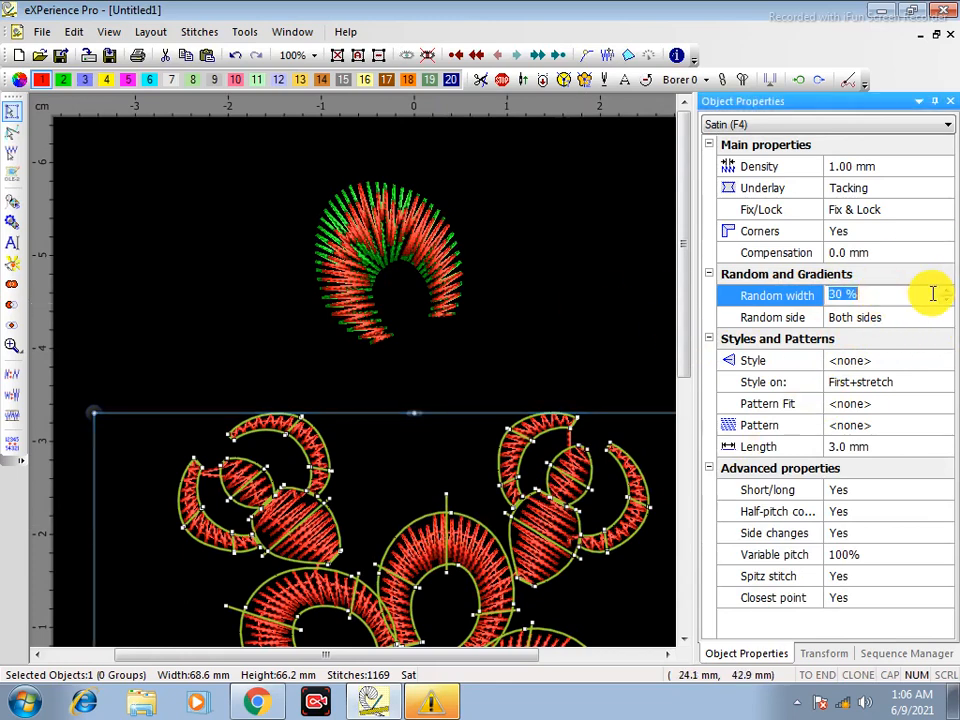
{"action": "left_click", "coordinate": [880, 318]}
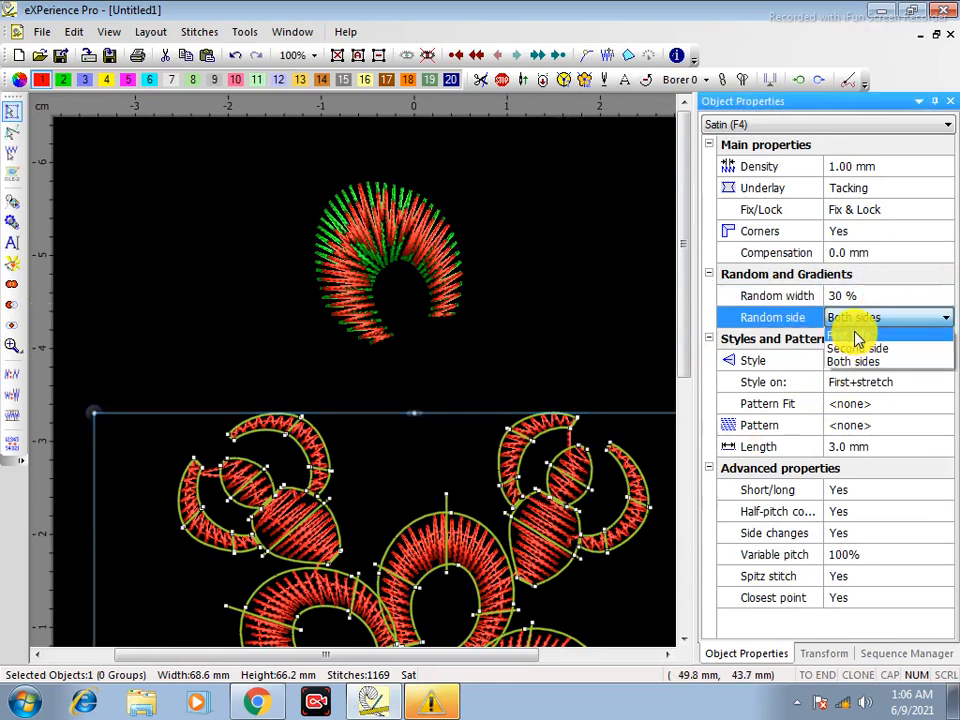
{"action": "left_click", "coordinate": [853, 335]}
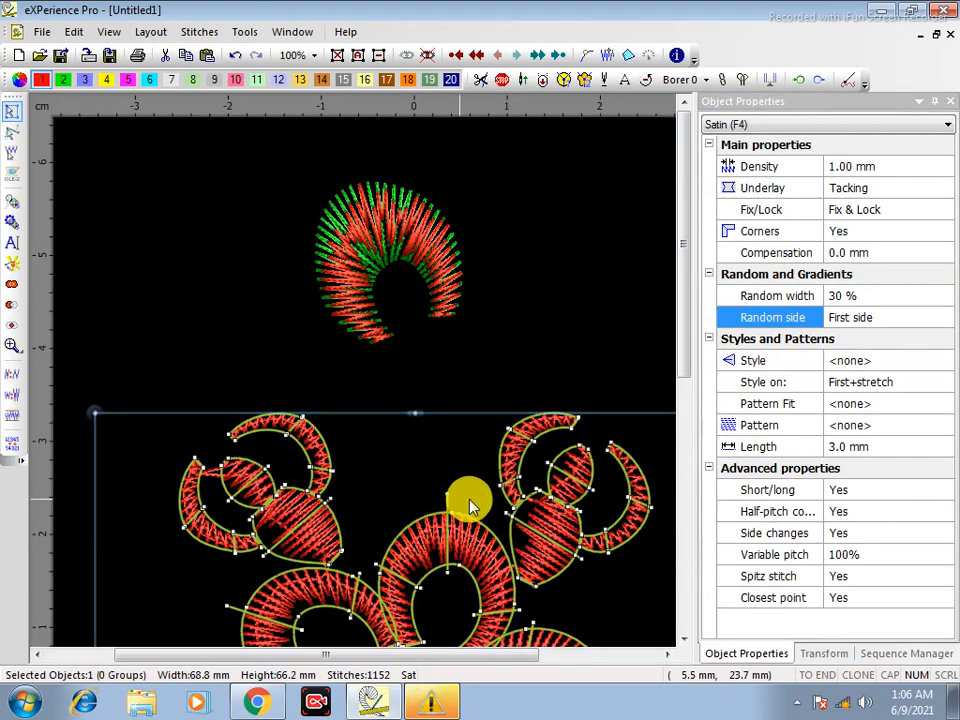
Change the random side of the red horseshoe column, last in the sequence, to First side and deselect it
{"action": "left_click", "coordinate": [518, 298]}
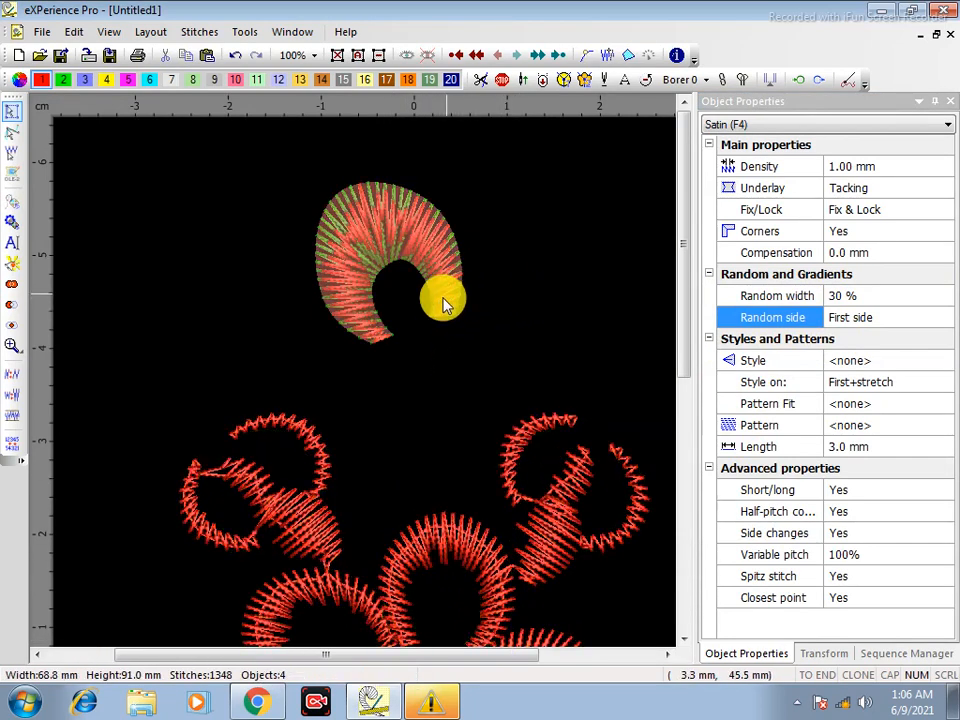
{"action": "left_click", "coordinate": [442, 307]}
{"action": "left_click", "coordinate": [478, 340]}
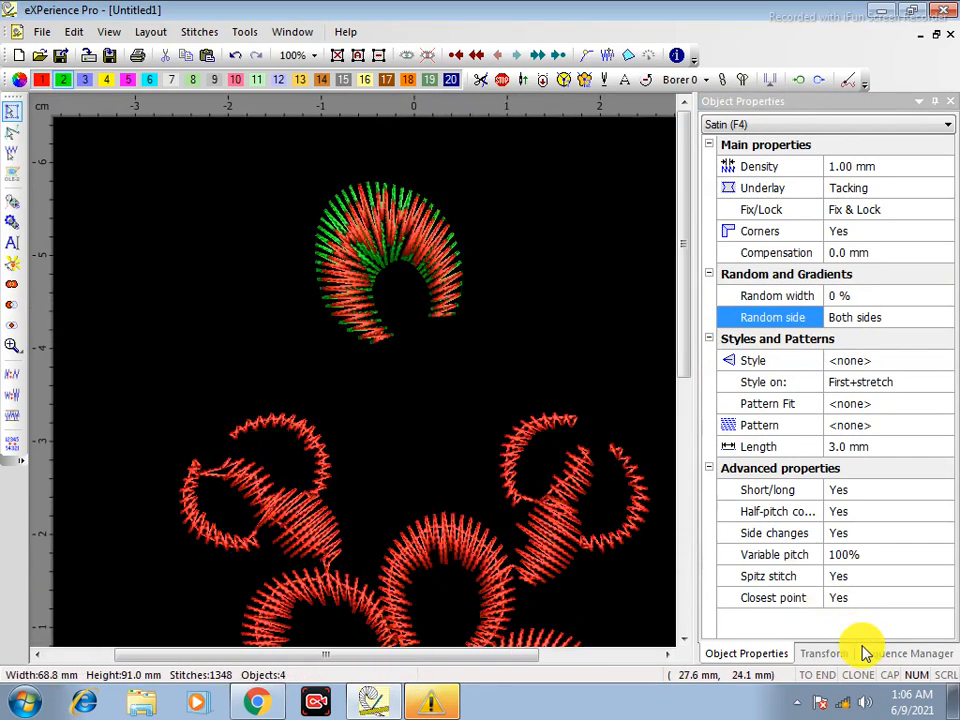
{"action": "left_click", "coordinate": [893, 655]}
{"action": "left_click", "coordinate": [846, 529]}
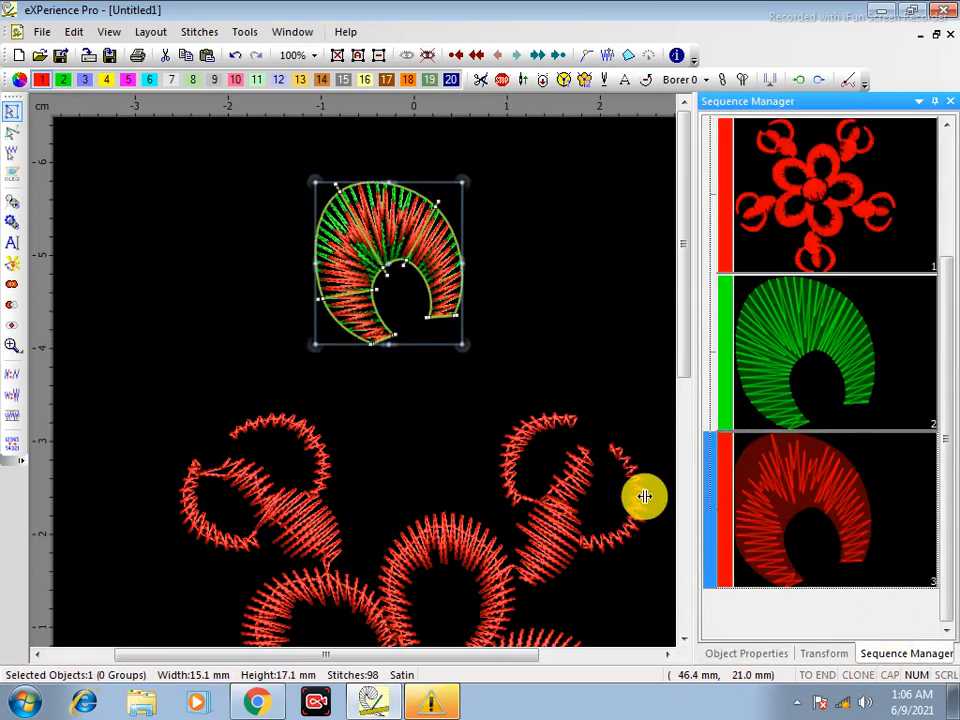
{"action": "left_click", "coordinate": [763, 655]}
{"action": "left_click", "coordinate": [912, 318]}
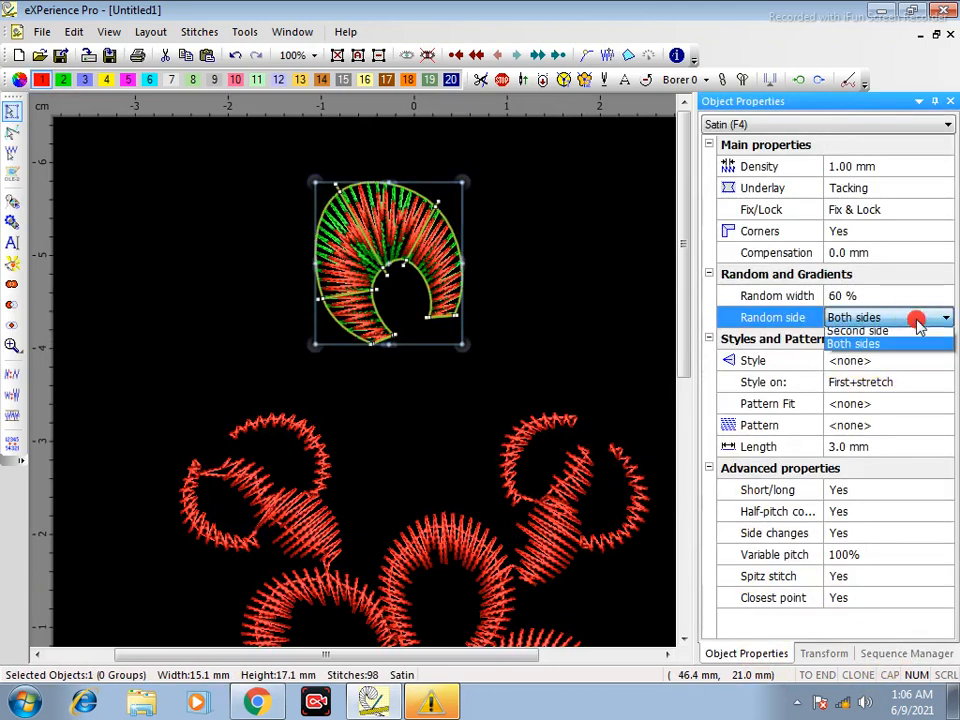
{"action": "left_click", "coordinate": [866, 336]}
{"action": "left_click", "coordinate": [456, 326]}
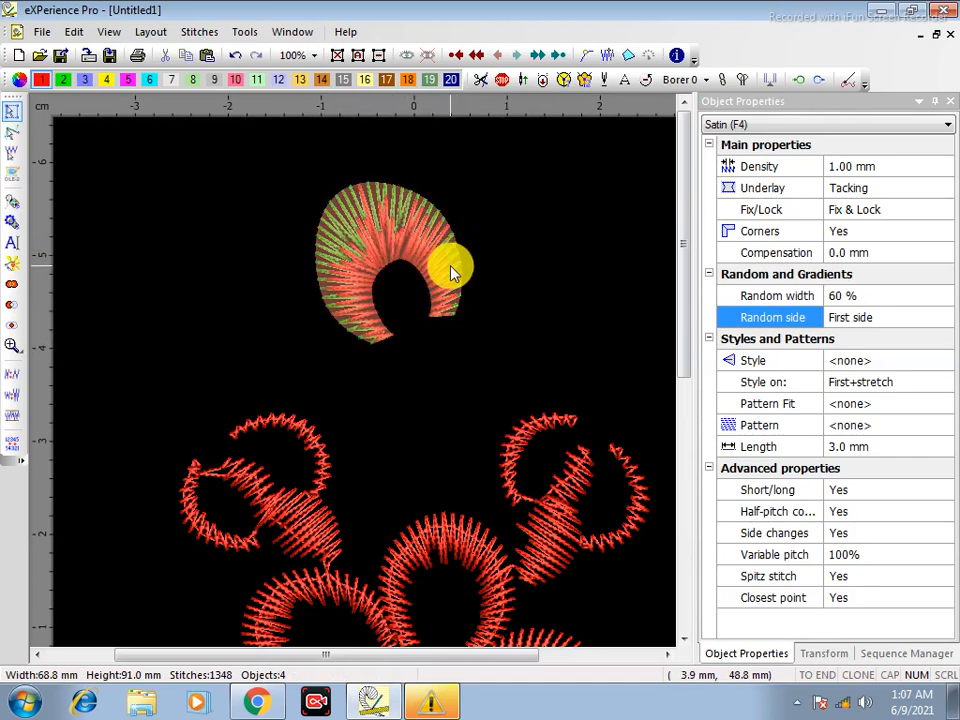
Change the red horseshoe column's random side to Second side and deselect it
{"action": "scroll", "coordinate": [478, 298], "scroll_direction": "down", "scroll_amount": 1}
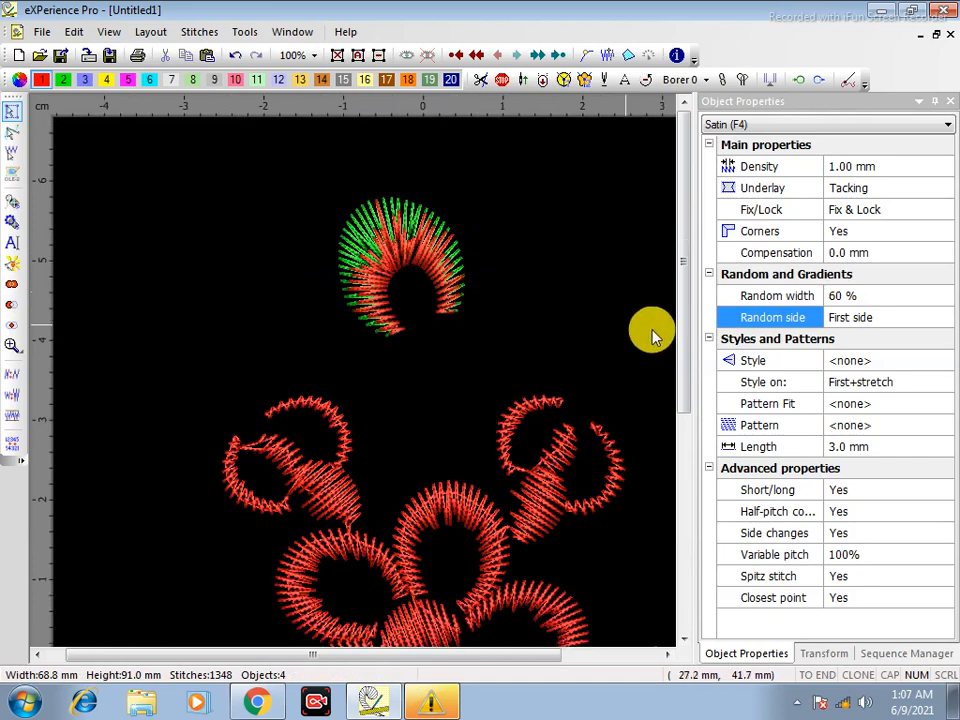
{"action": "left_click", "coordinate": [411, 265]}
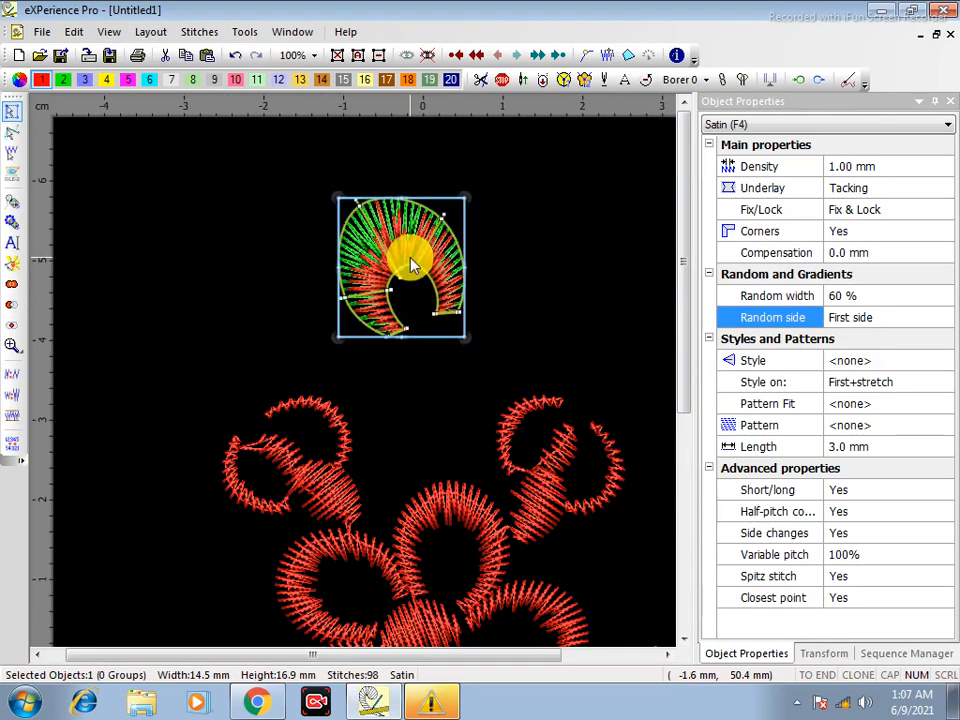
{"action": "left_click", "coordinate": [880, 318]}
{"action": "left_click", "coordinate": [866, 349]}
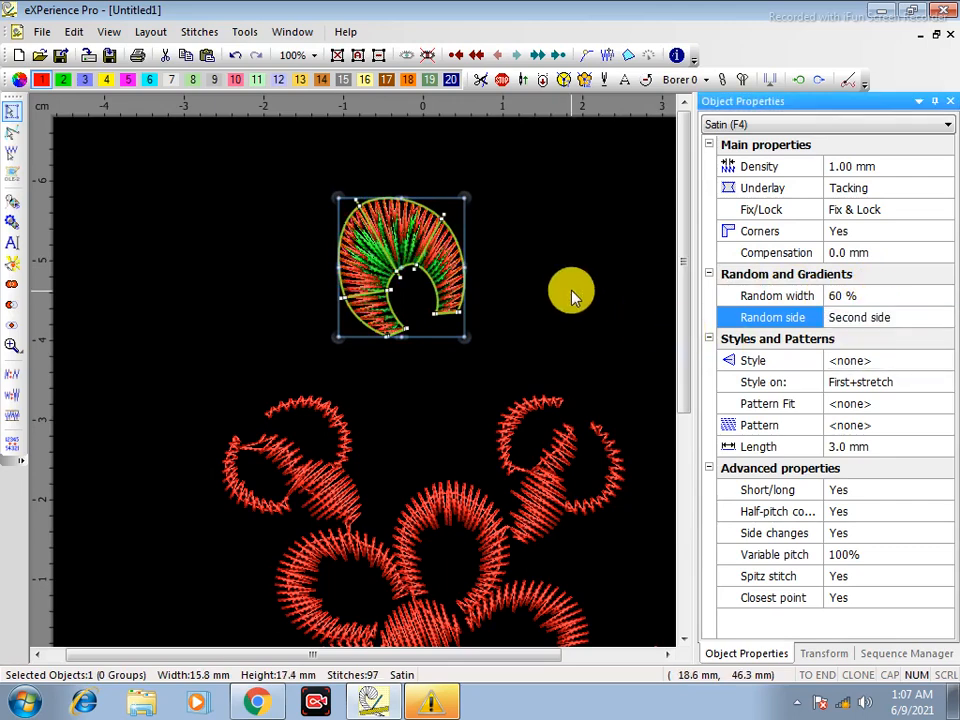
{"action": "left_click", "coordinate": [531, 281]}
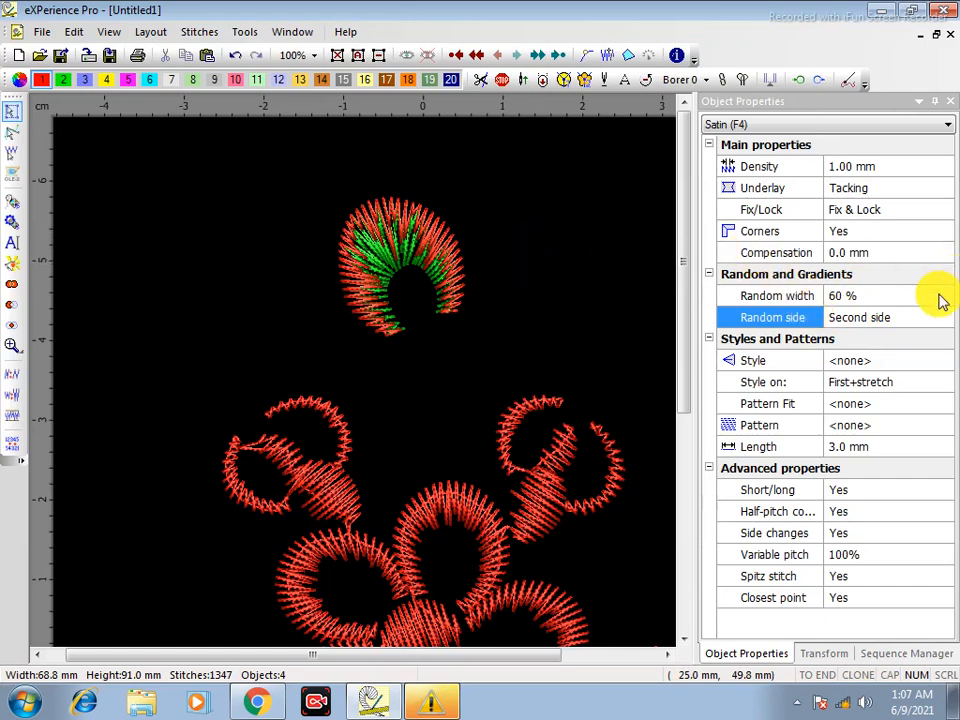
Set the satin random side to Both sides with no object selected
{"action": "left_click", "coordinate": [866, 320]}
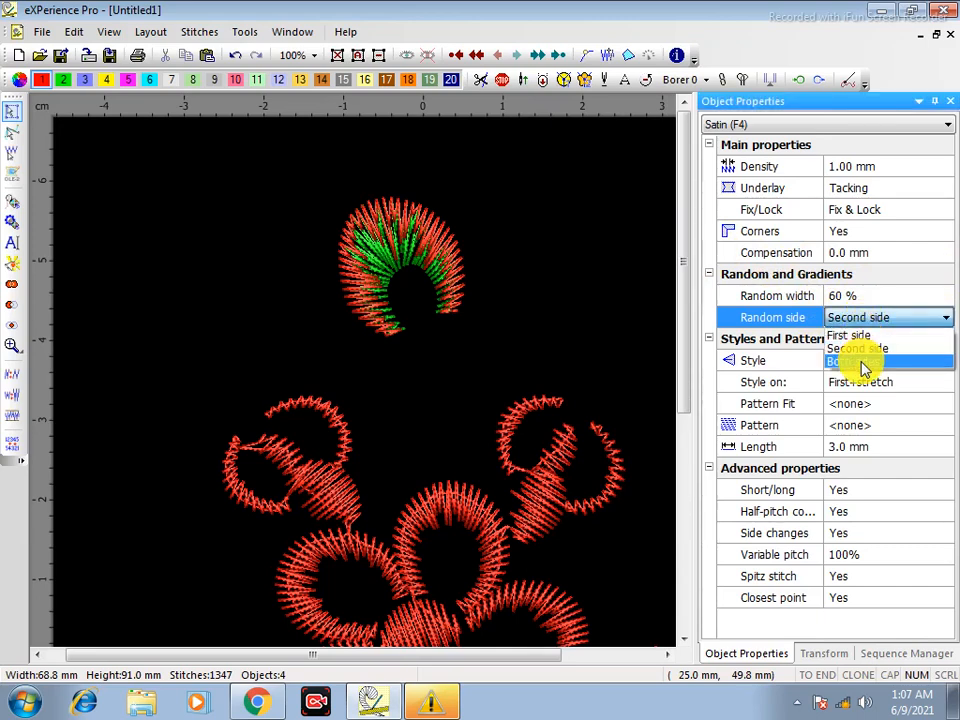
{"action": "left_click", "coordinate": [862, 362]}
{"action": "scroll", "coordinate": [531, 350], "scroll_direction": "down", "scroll_amount": 2}
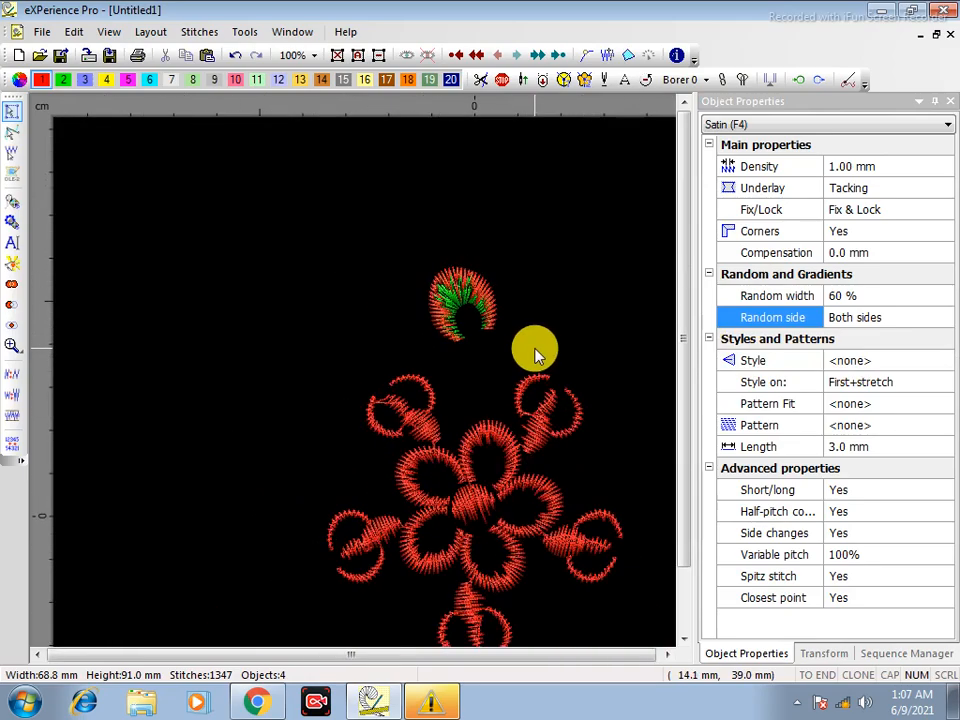
{"action": "scroll", "coordinate": [489, 519], "scroll_direction": "up", "scroll_amount": 4}
{"action": "scroll", "coordinate": [535, 470], "scroll_direction": "down", "scroll_amount": 2}
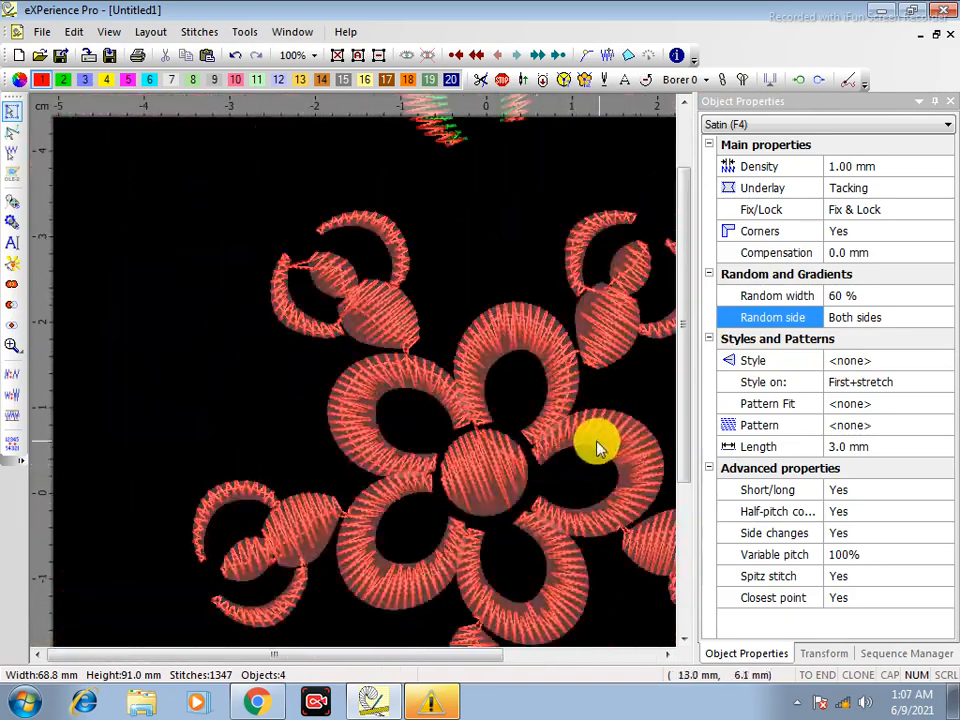
Change the satin flower's random side to Second side and deselect it
{"action": "left_click", "coordinate": [639, 436]}
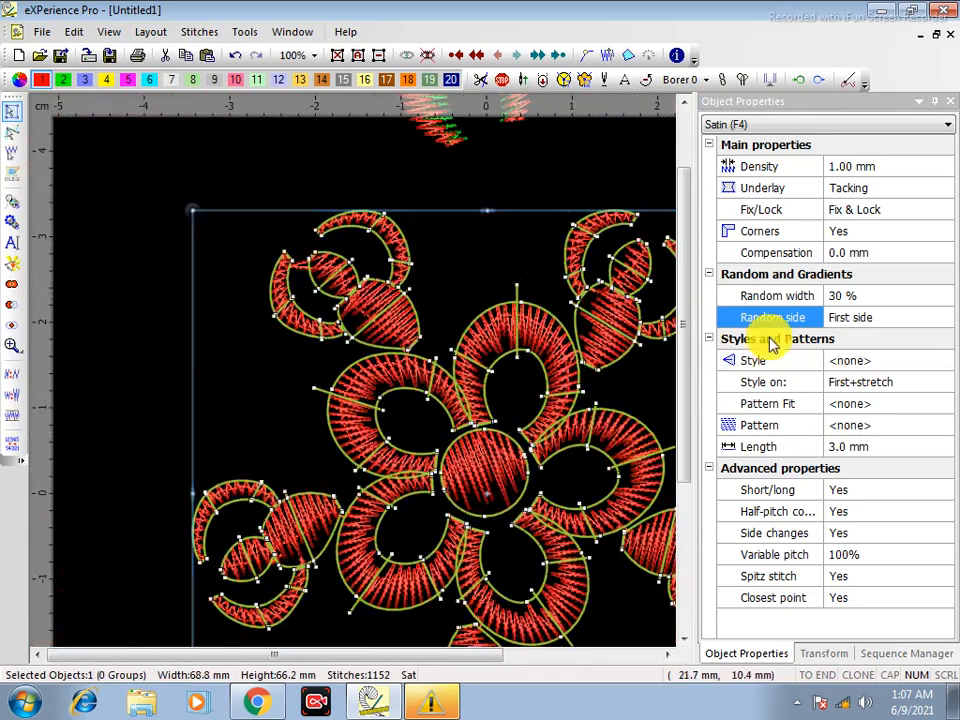
{"action": "left_click", "coordinate": [884, 322]}
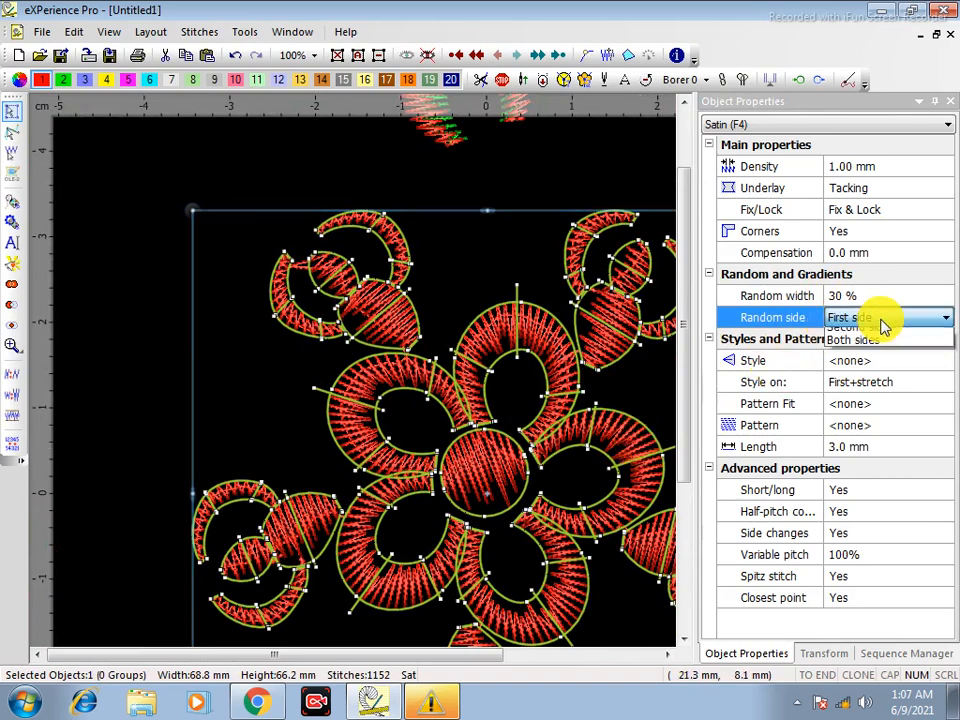
{"action": "left_click", "coordinate": [858, 349]}
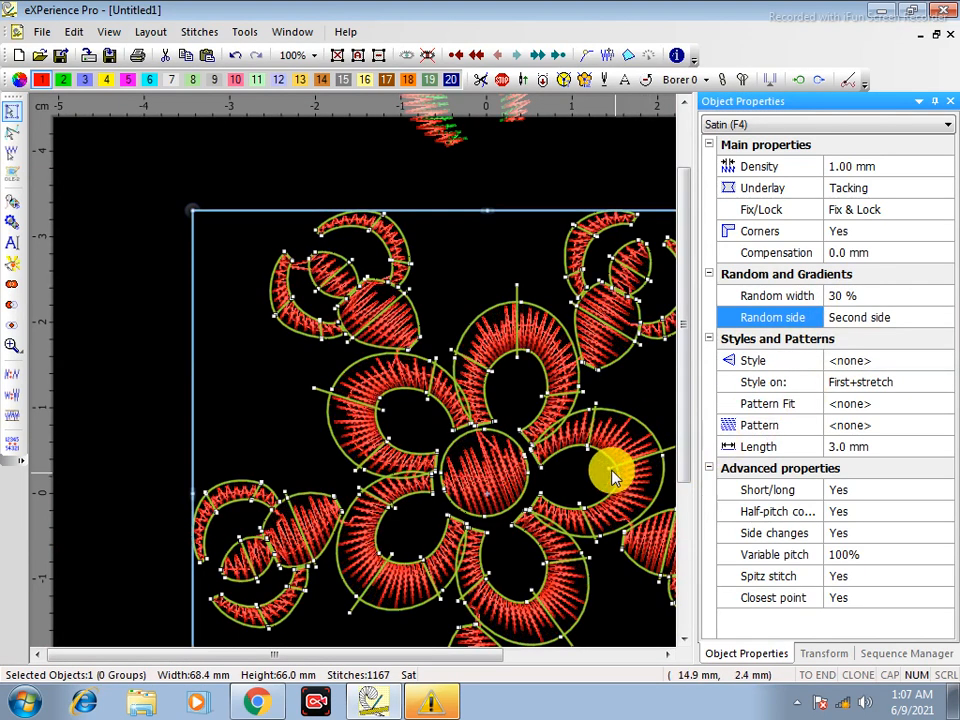
{"action": "left_click", "coordinate": [615, 388]}
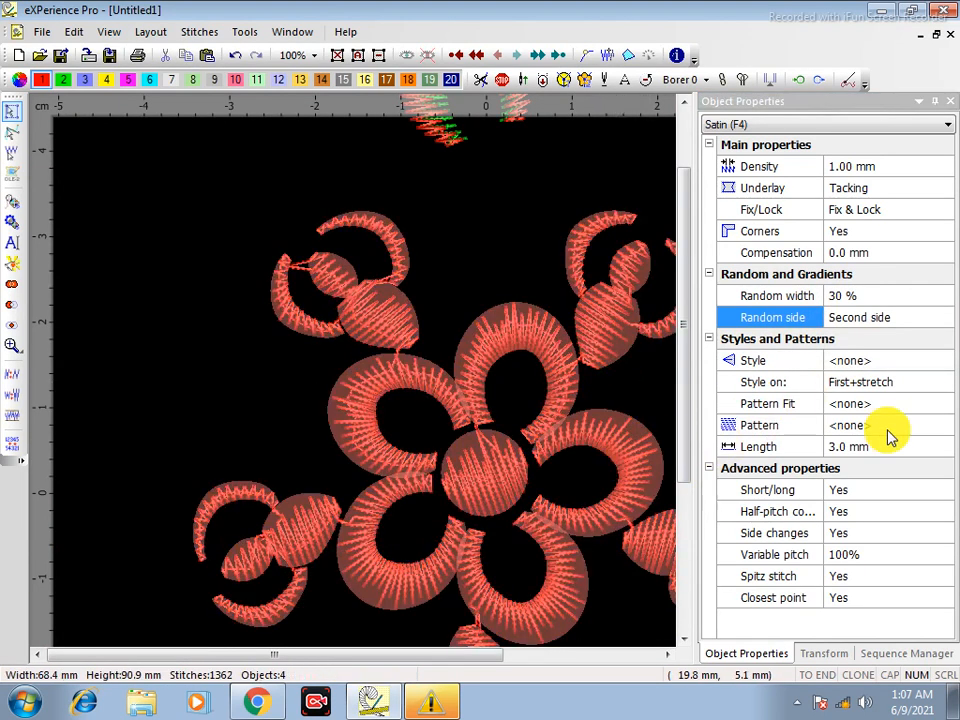
{"action": "scroll", "coordinate": [626, 397], "scroll_direction": "down", "scroll_amount": 2}
{"action": "scroll", "coordinate": [622, 420], "scroll_direction": "down", "scroll_amount": 1}
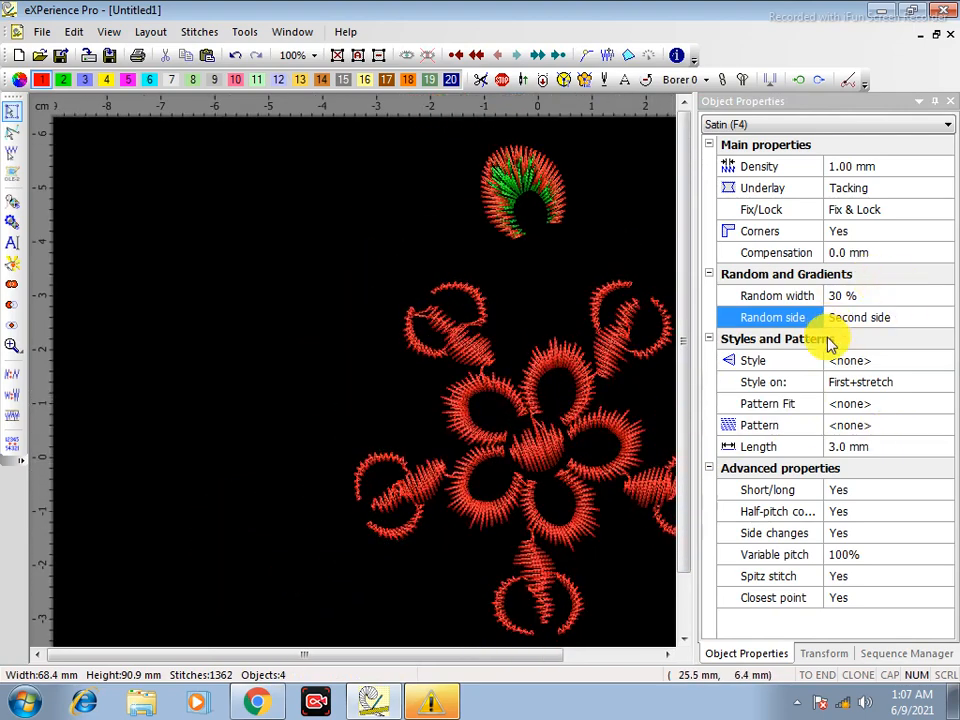
Select all objects, reset their main satin properties to 0.40 mm density and double underlay, and deselect them
{"action": "left_click", "coordinate": [600, 395]}
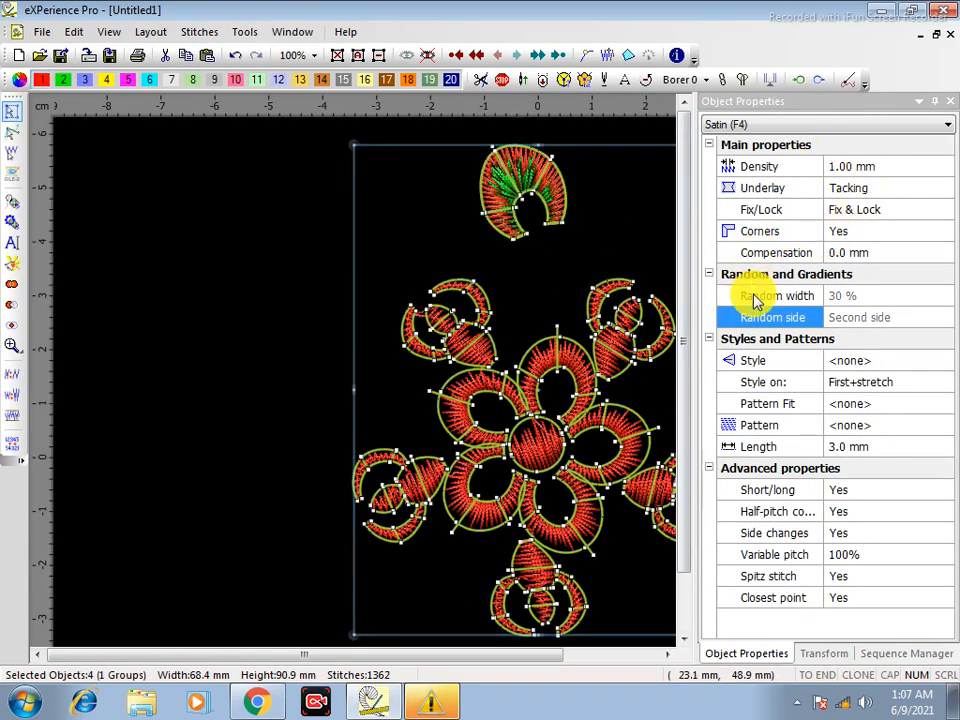
{"action": "right_click", "coordinate": [811, 243]}
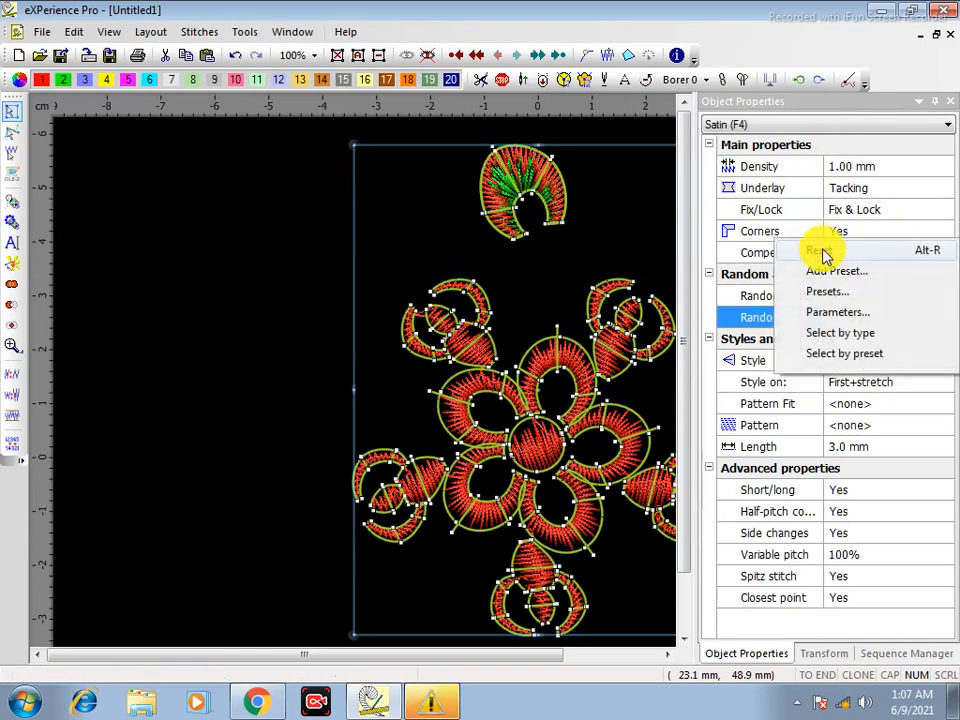
{"action": "left_click", "coordinate": [821, 251]}
{"action": "left_click", "coordinate": [171, 347]}
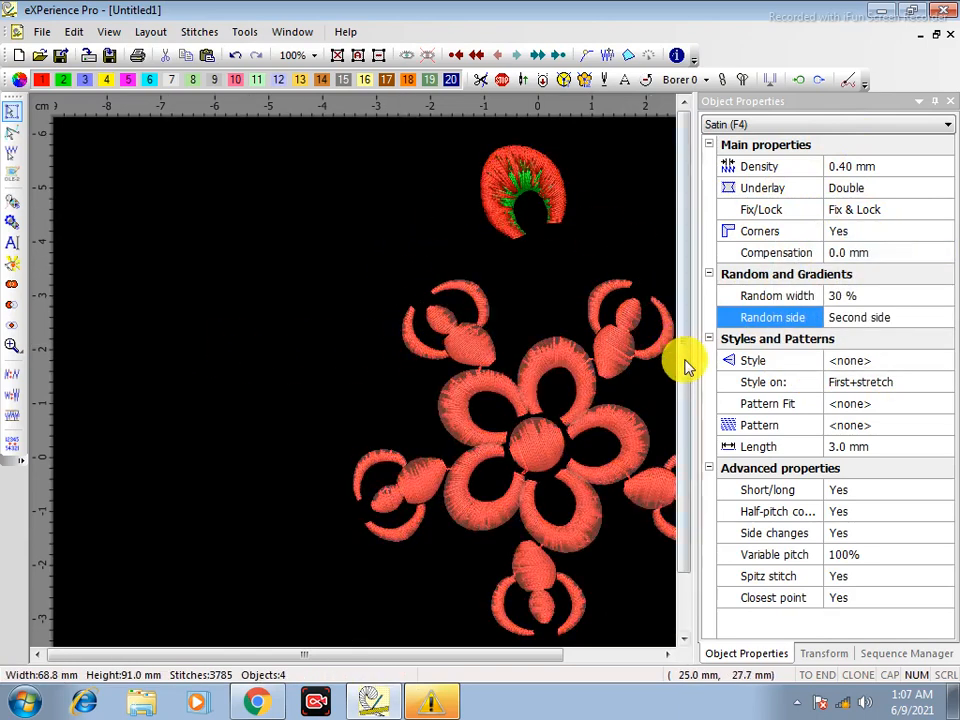
Reset the flower's random and gradient properties to 0 % random width and Both sides, and deselect it
{"action": "right_click", "coordinate": [808, 302]}
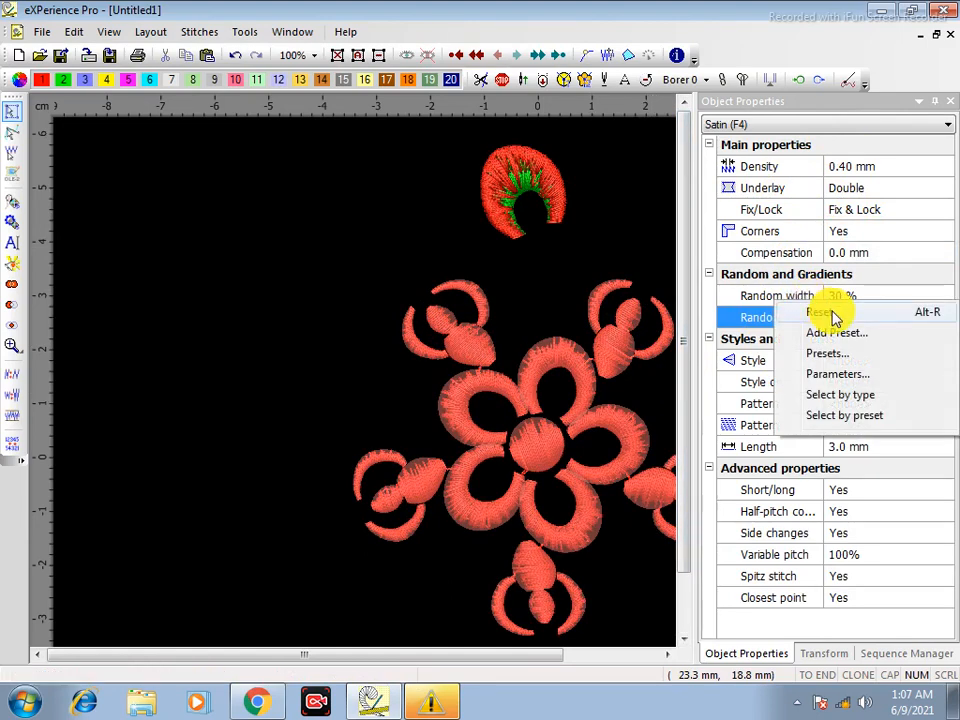
{"action": "left_click", "coordinate": [833, 314]}
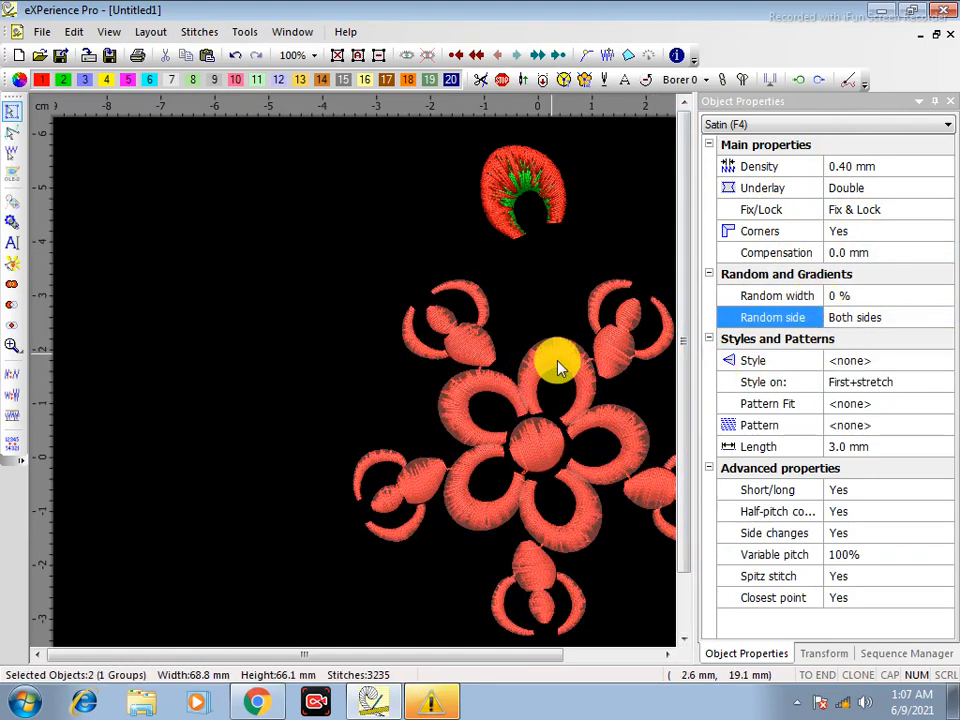
{"action": "left_click", "coordinate": [558, 368]}
{"action": "right_click", "coordinate": [804, 312]}
{"action": "left_click", "coordinate": [849, 327]}
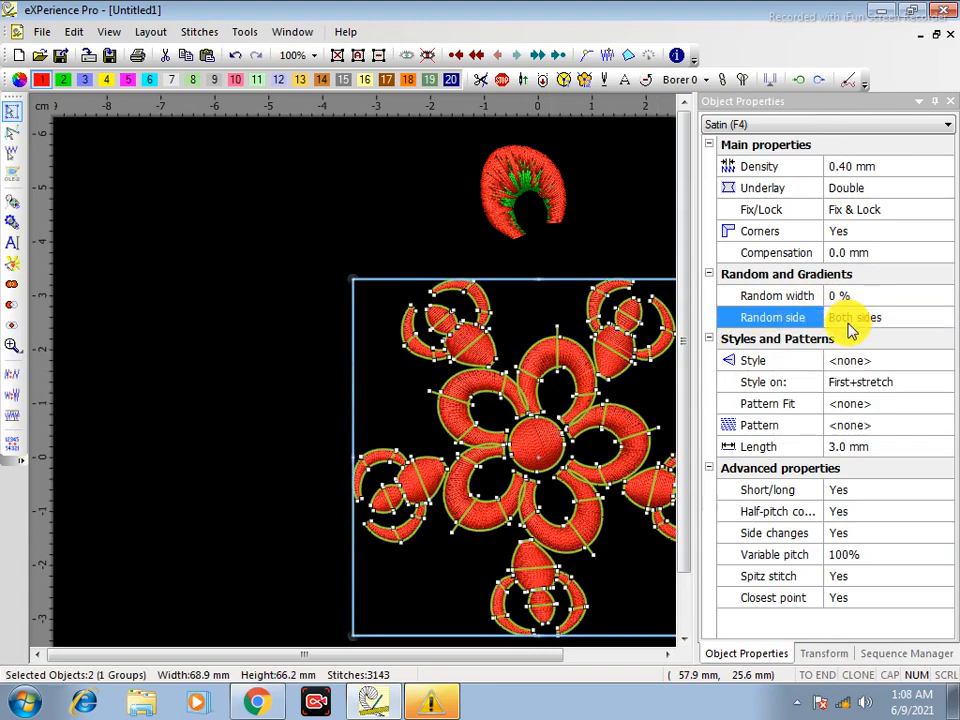
{"action": "left_click", "coordinate": [317, 392]}
{"action": "scroll", "coordinate": [596, 381], "scroll_direction": "up", "scroll_amount": 2}
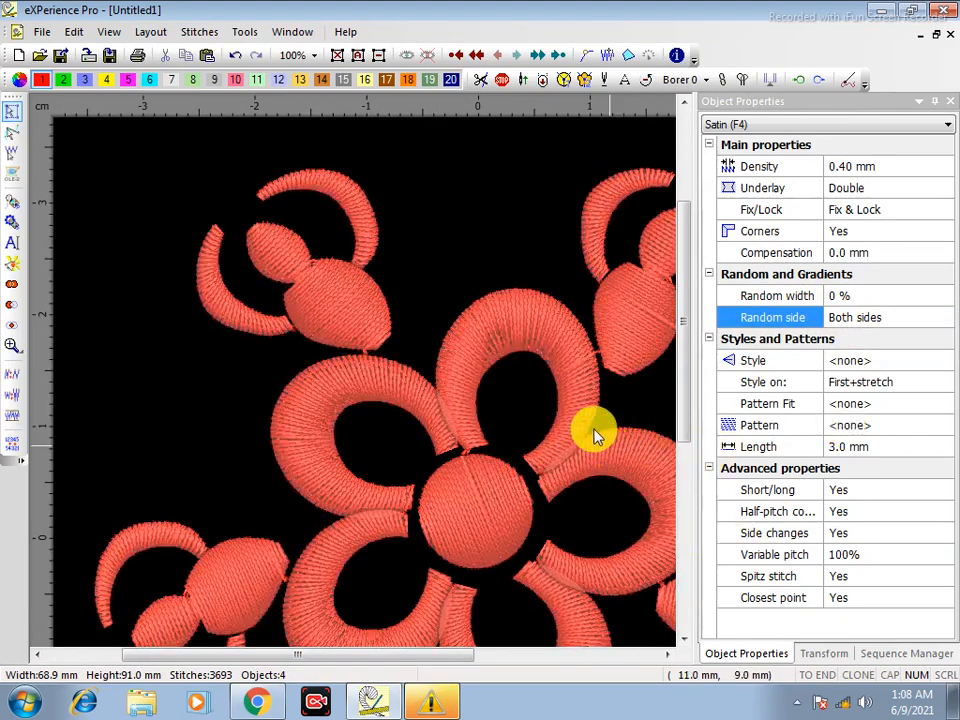
Delete the red and green horseshoe columns above the flower
{"action": "scroll", "coordinate": [561, 257], "scroll_direction": "down", "scroll_amount": 4}
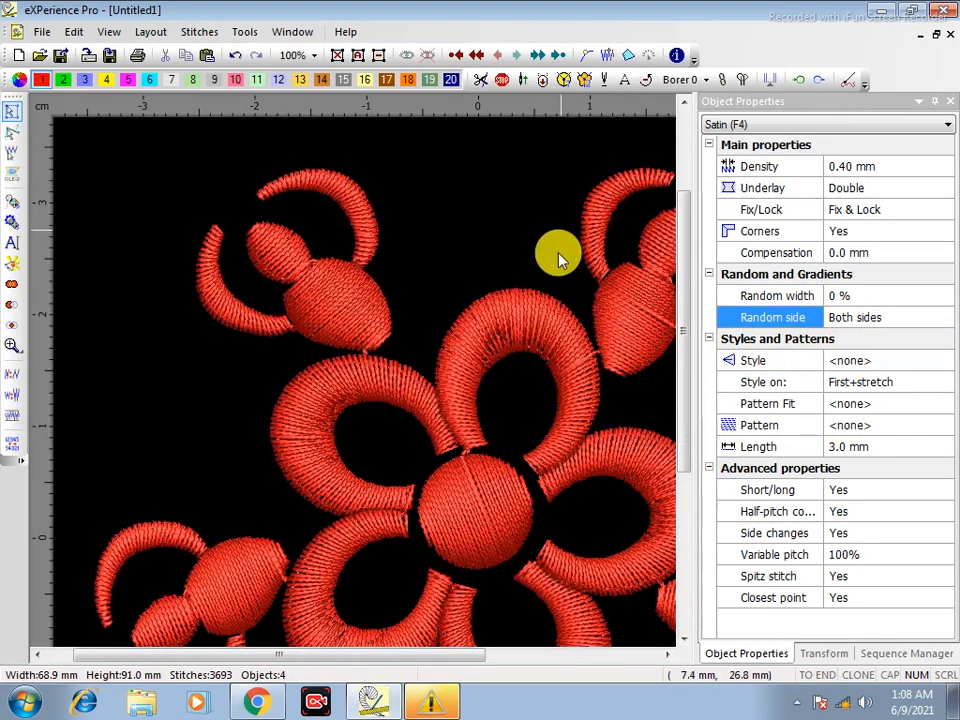
{"action": "left_click_drag", "start_coordinate": [450, 148], "coordinate": [578, 279]}
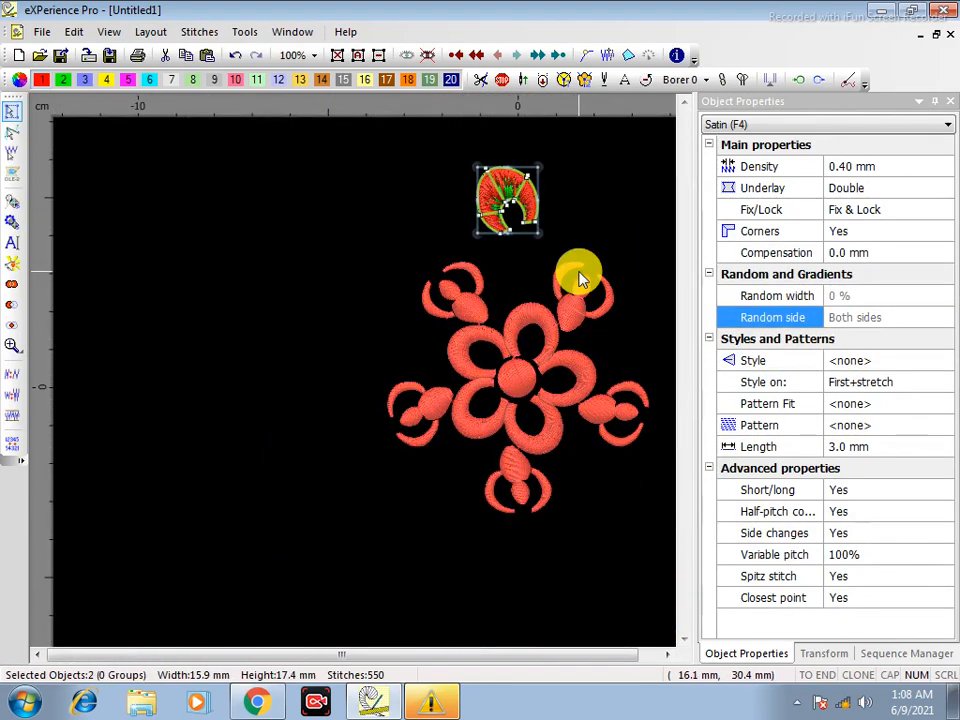
{"action": "key", "text": "Delete"}
Draw a straight horizontal satin column about 41 mm long and 6.5 mm high above the flower, and deselect it
{"action": "key", "text": "F4"}
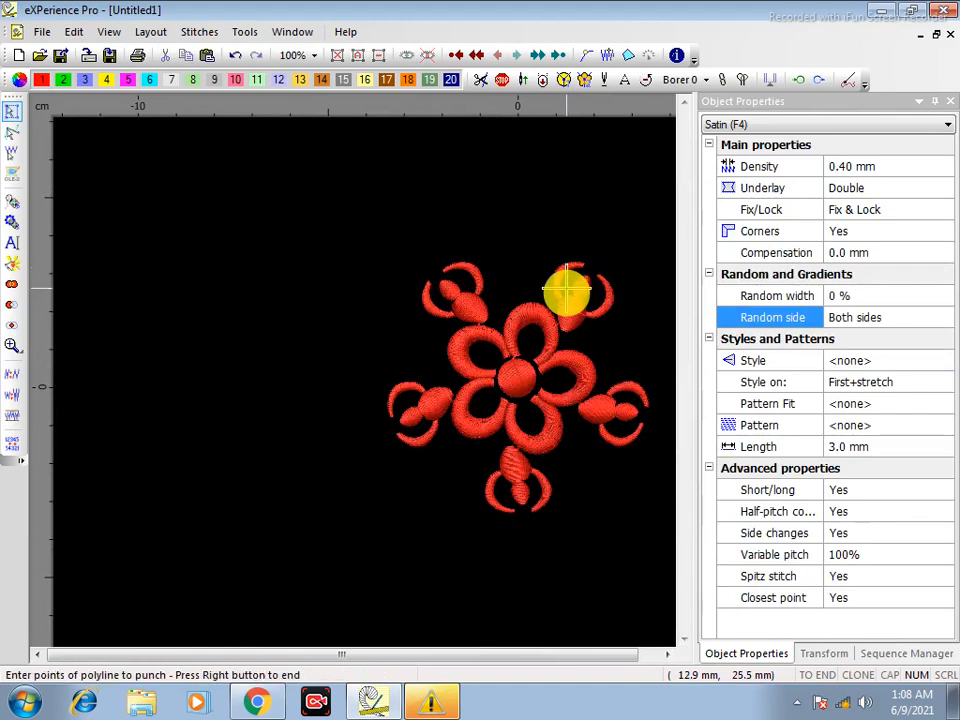
{"action": "left_click", "coordinate": [455, 173]}
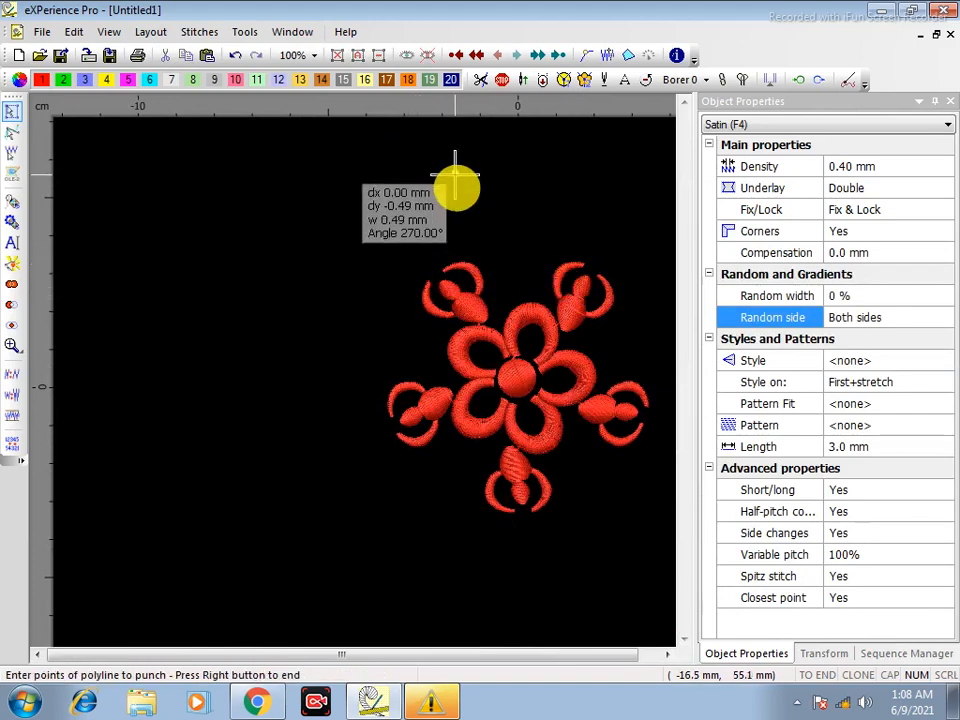
{"action": "left_click", "coordinate": [455, 199]}
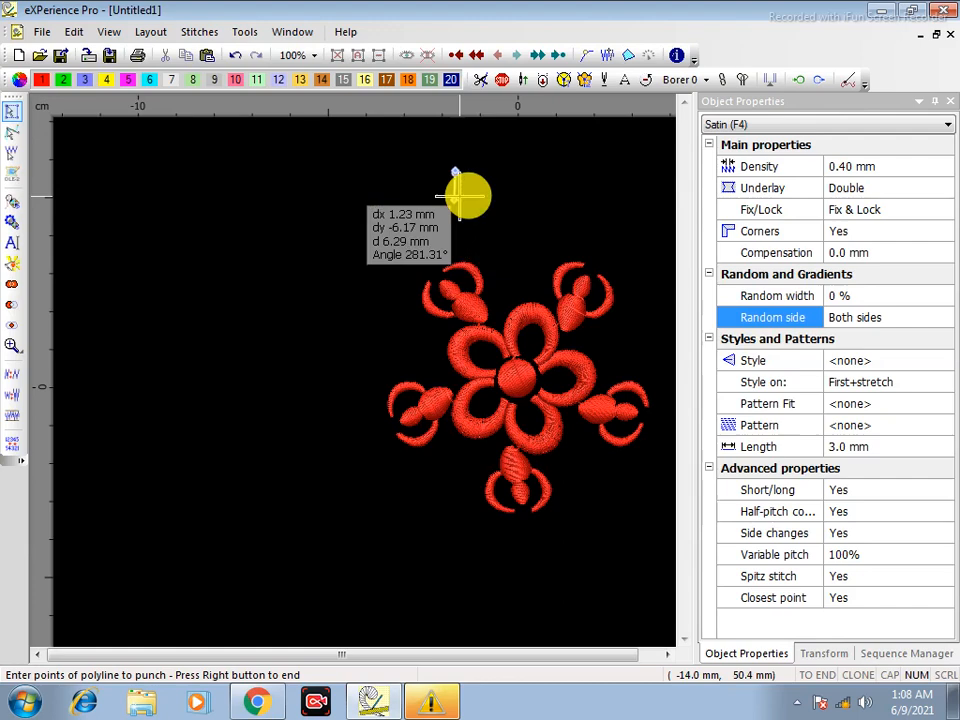
{"action": "left_click", "coordinate": [610, 173]}
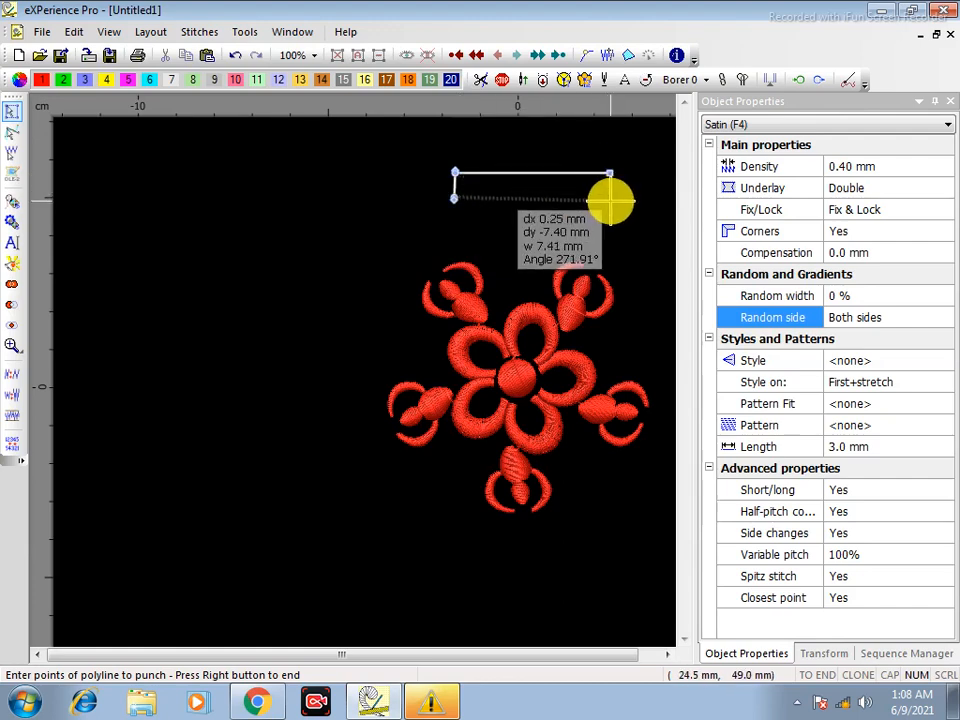
{"action": "left_click", "coordinate": [610, 195]}
{"action": "right_click", "coordinate": [610, 195]}
{"action": "right_click", "coordinate": [610, 195]}
{"action": "right_click", "coordinate": [610, 195]}
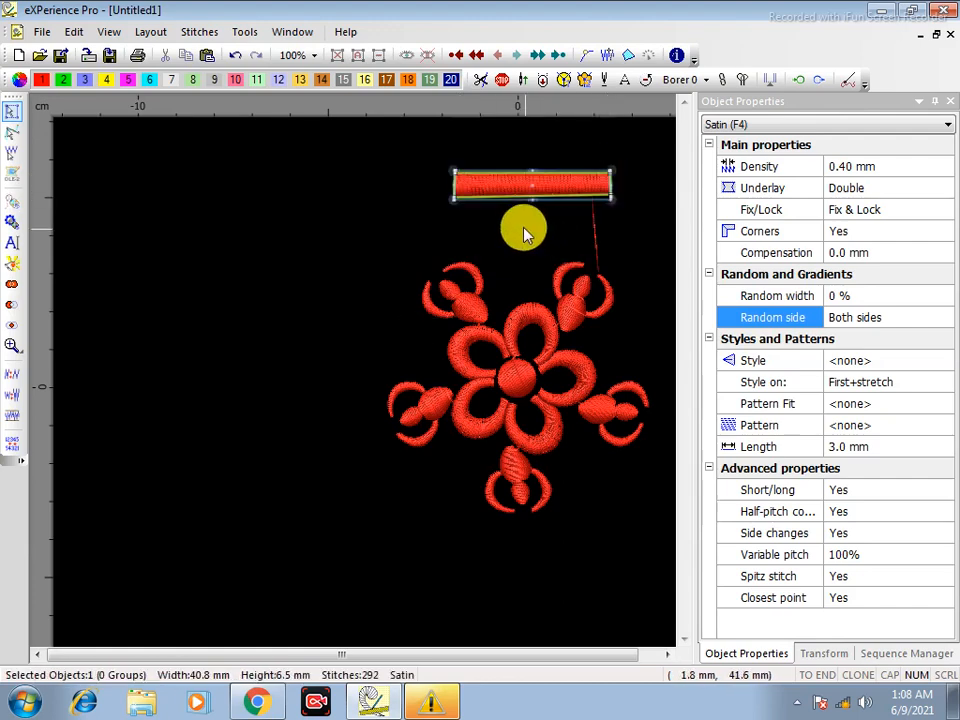
{"action": "left_click", "coordinate": [514, 228]}
Select the straight satin column above the flower in a close-up view
{"action": "key", "text": "z"}
{"action": "left_click_drag", "start_coordinate": [460, 162], "coordinate": [633, 266]}
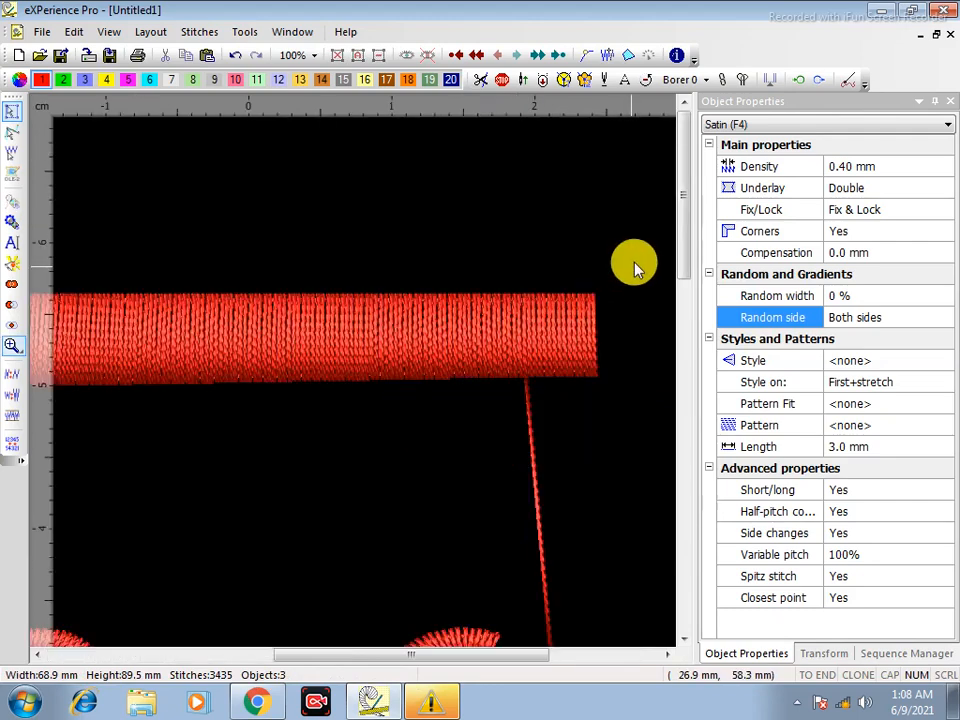
{"action": "left_click", "coordinate": [322, 338]}
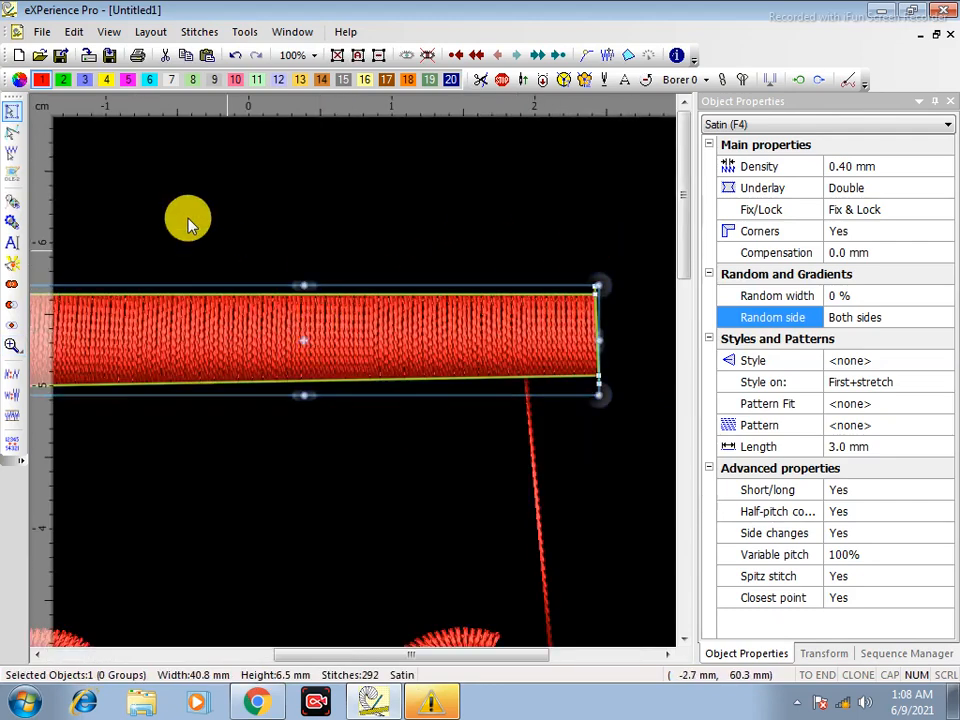
Reshape the red satin bar by moving the lower node at its right end slightly down and inward
{"action": "left_click", "coordinate": [12, 133]}
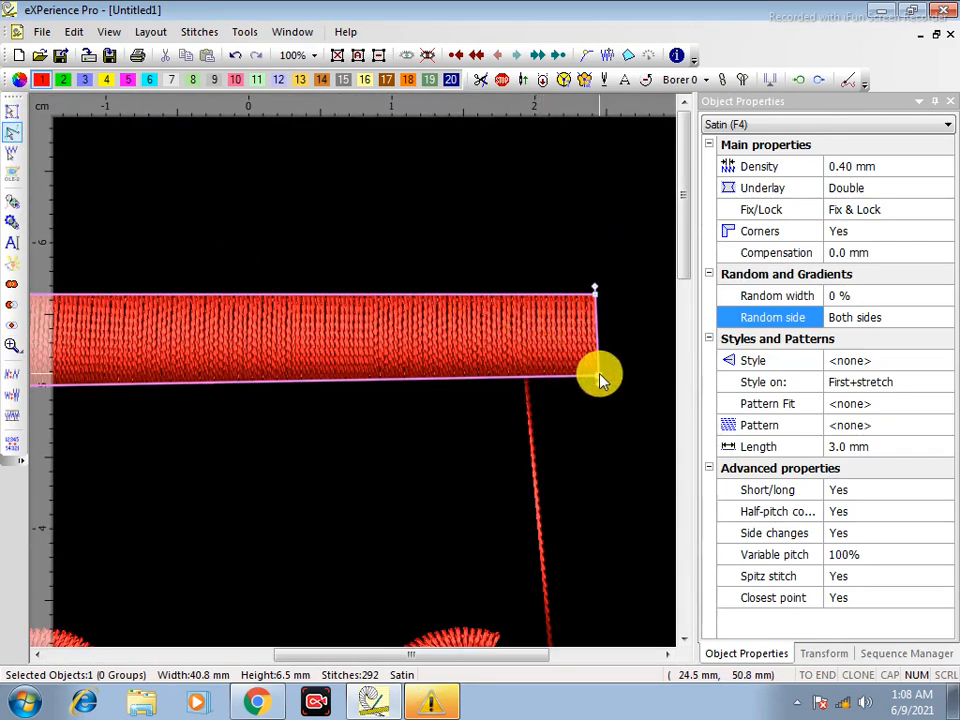
{"action": "left_click_drag", "start_coordinate": [600, 377], "coordinate": [595, 400]}
{"action": "scroll", "coordinate": [520, 325], "scroll_direction": "down", "scroll_amount": 2}
{"action": "scroll", "coordinate": [349, 343], "scroll_direction": "up", "scroll_amount": 3}
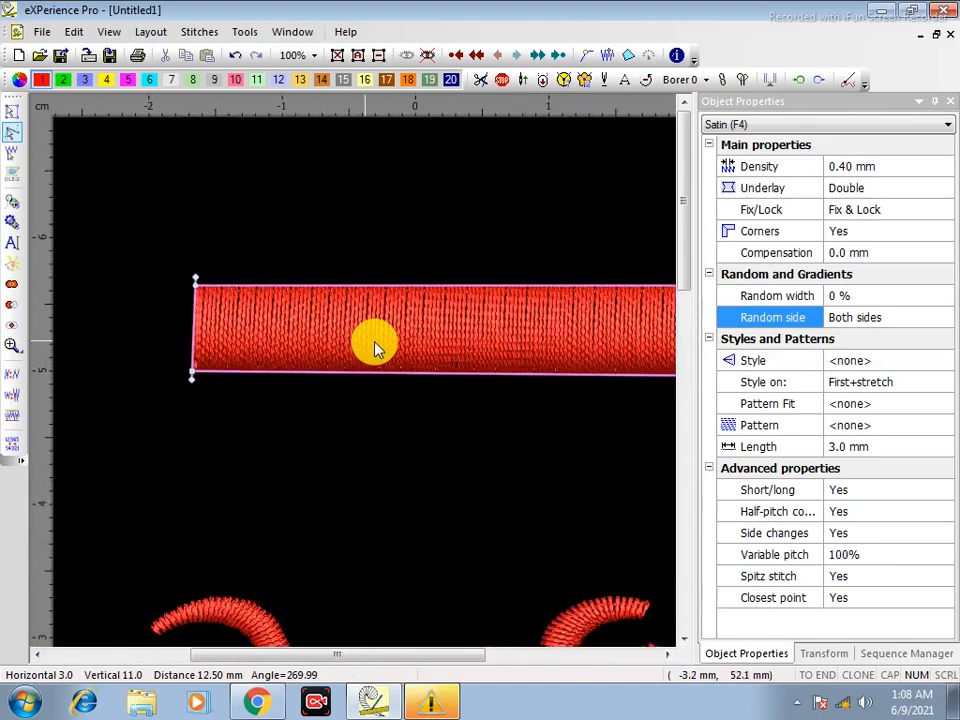
Set the satin bar's stitch density to 0.85 mm
{"action": "left_click", "coordinate": [10, 111]}
{"action": "left_click", "coordinate": [937, 170]}
{"action": "left_click", "coordinate": [949, 163]}
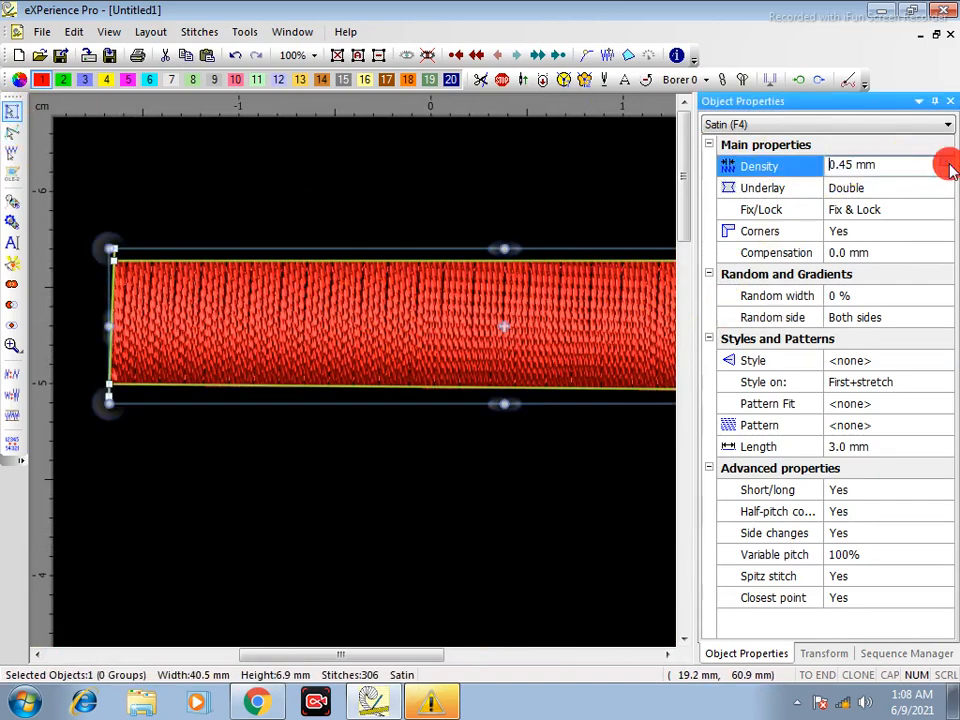
{"action": "left_click", "coordinate": [949, 163]}
{"action": "left_click", "coordinate": [454, 486]}
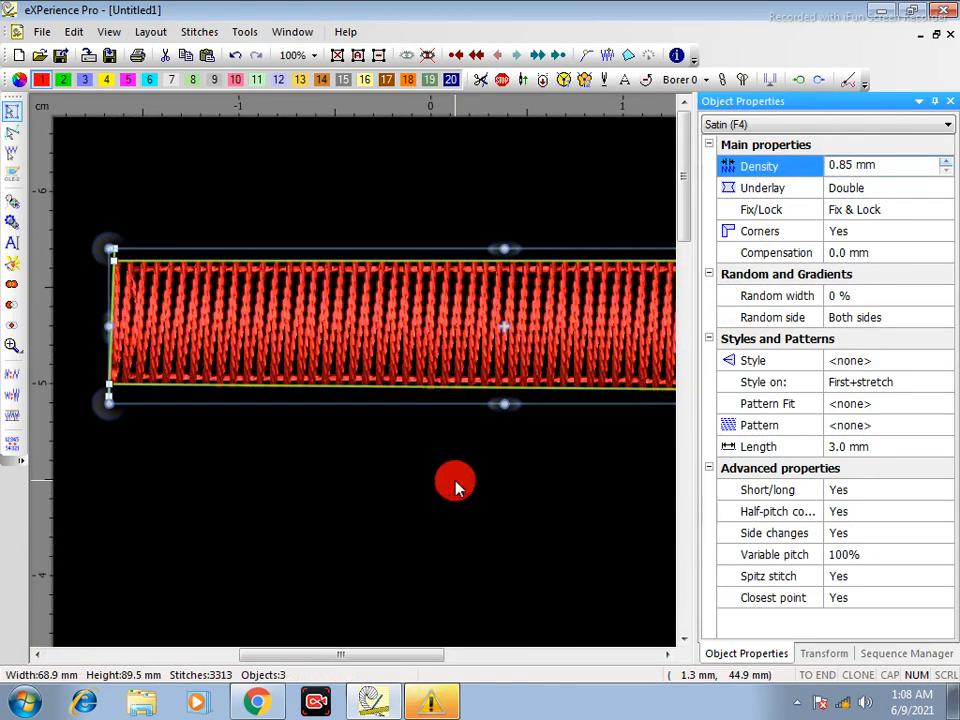
Change the satin bar's underlay to Tacking and deselect the bar
{"action": "left_click", "coordinate": [866, 188]}
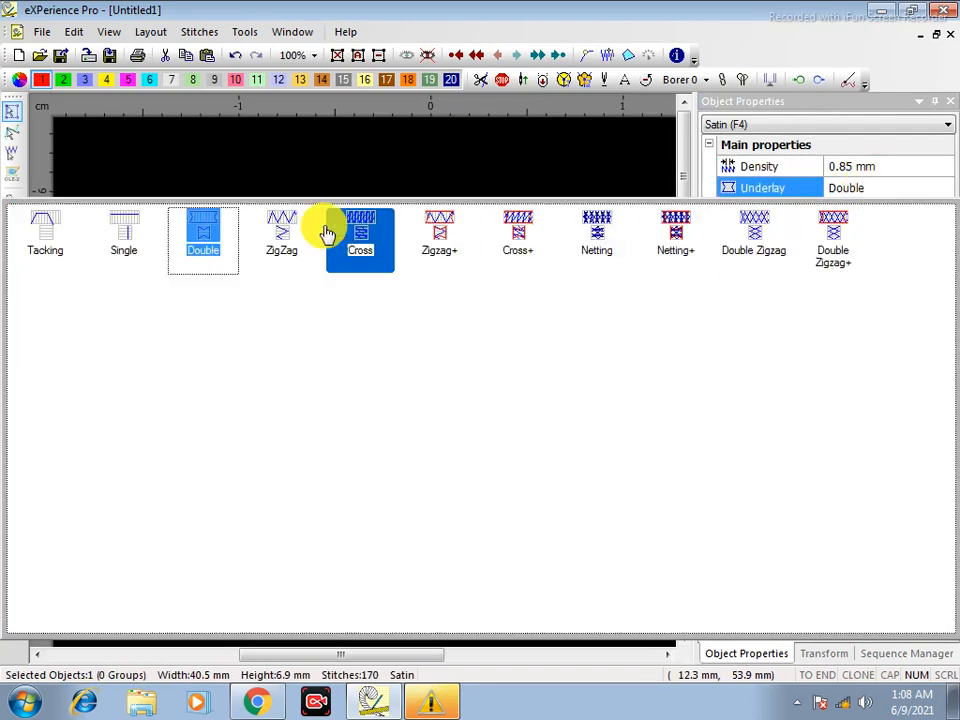
{"action": "left_click", "coordinate": [55, 234]}
{"action": "left_click", "coordinate": [311, 500]}
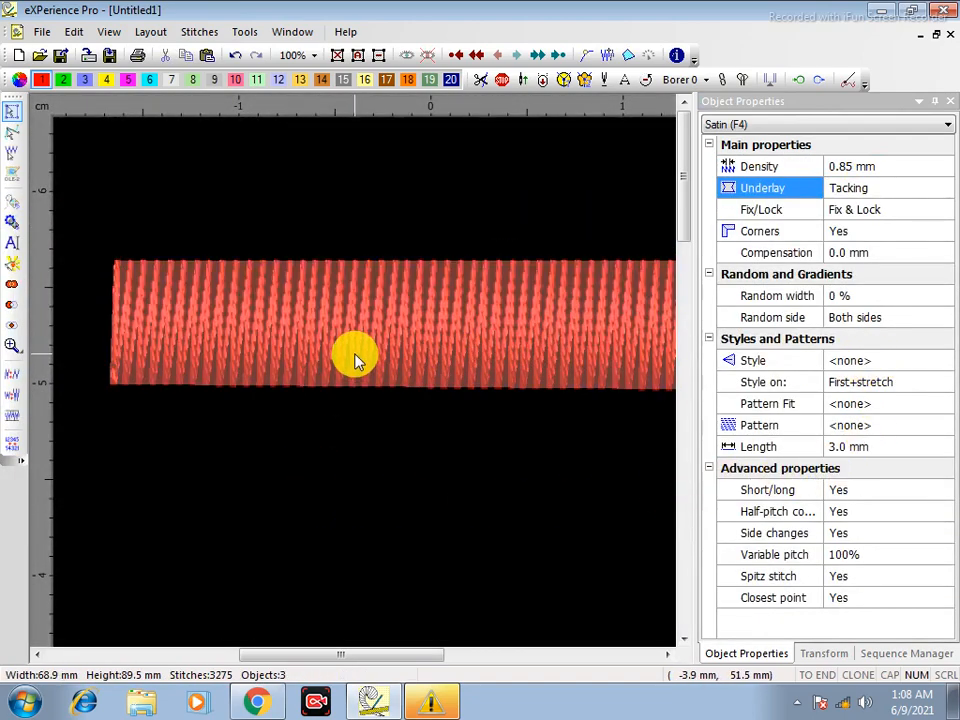
Set the satin bar's density to 1.15 mm and deselect the bar
{"action": "left_click", "coordinate": [356, 358]}
{"action": "left_click", "coordinate": [940, 168]}
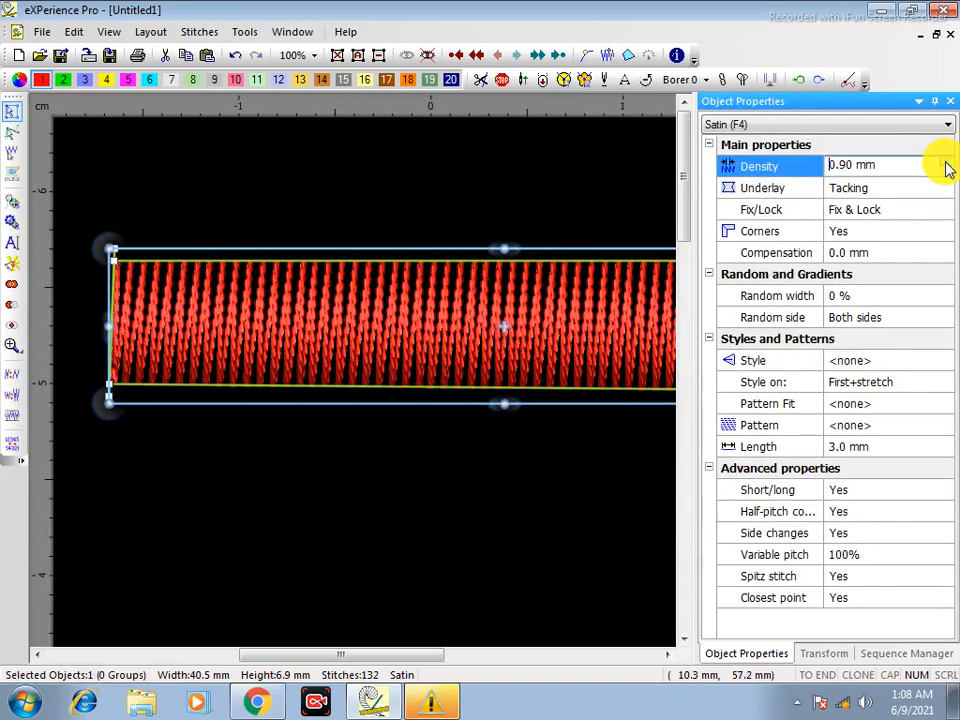
{"action": "left_click", "coordinate": [945, 165]}
{"action": "left_click", "coordinate": [403, 189]}
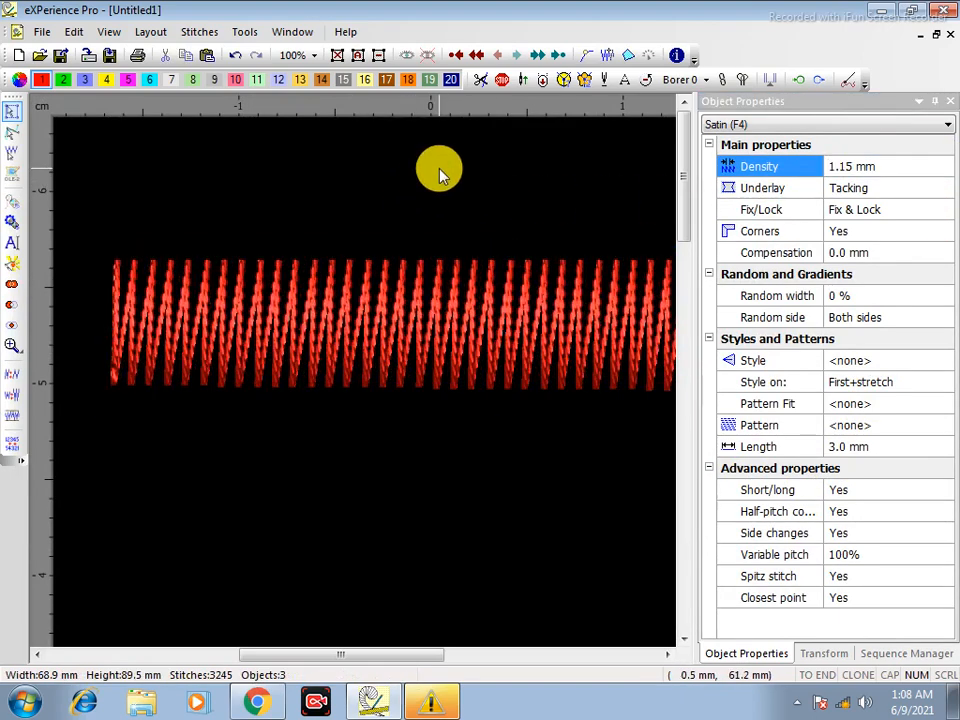
Show the satin bar's stitches only up to the cursor and step forward to examine the sewing order
{"action": "left_click", "coordinate": [241, 338]}
{"action": "left_click", "coordinate": [605, 58]}
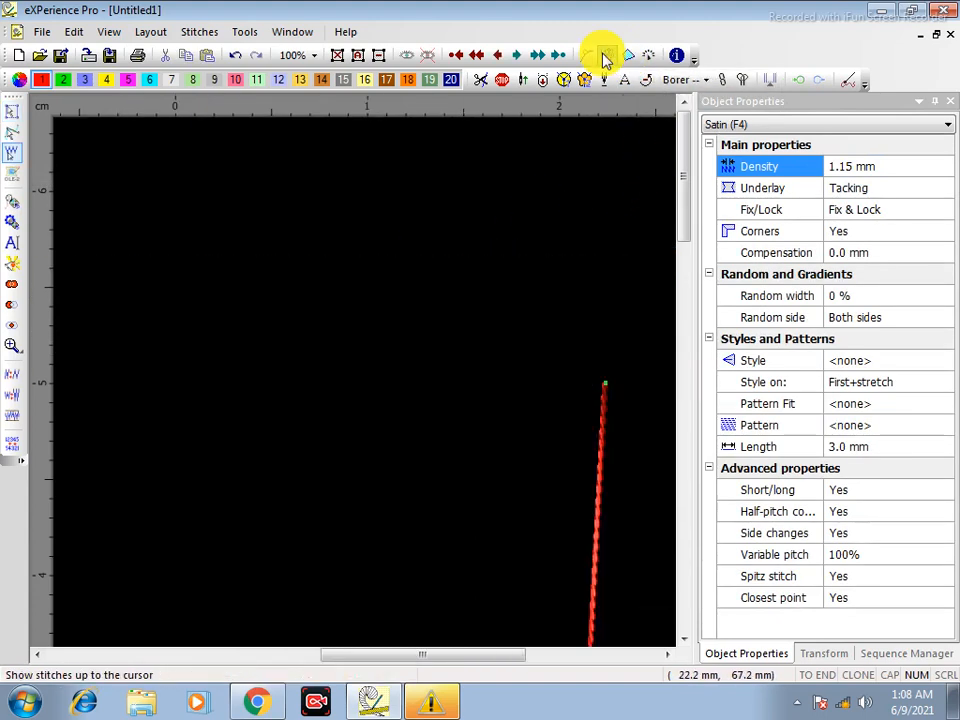
{"action": "key", "text": "Right"}
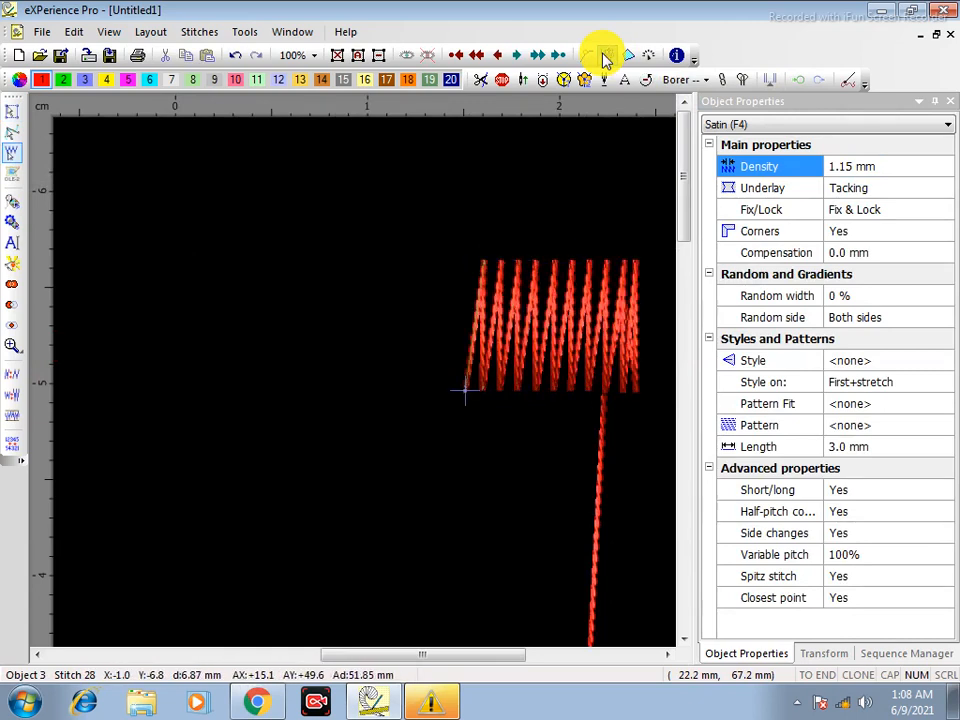
{"action": "left_click", "coordinate": [12, 112]}
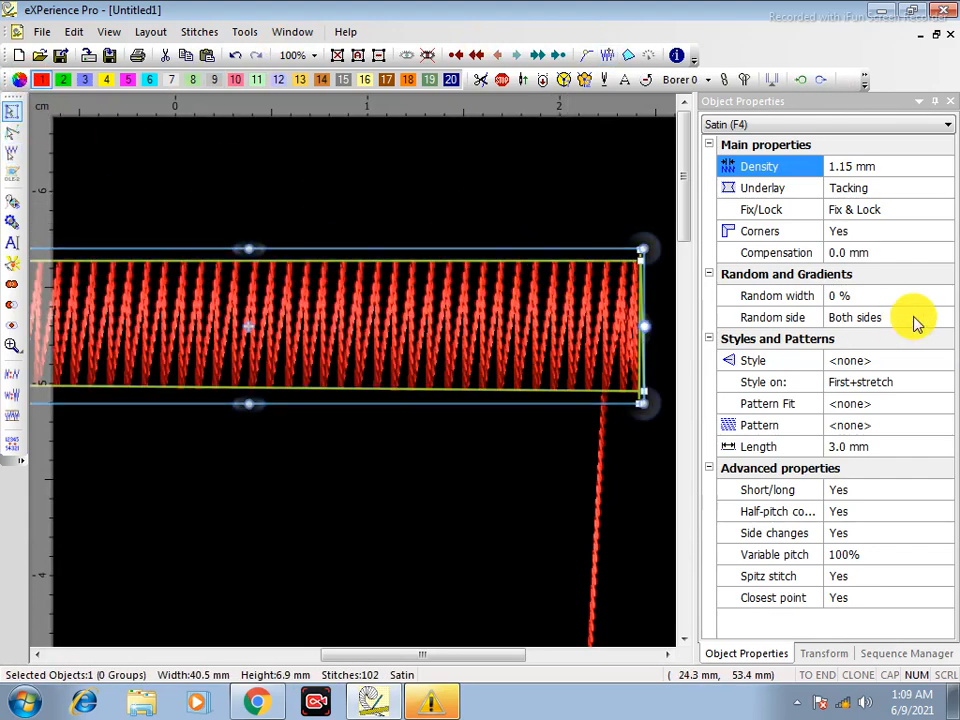
Apply the Double style to the selected satin bar
{"action": "left_click", "coordinate": [872, 362]}
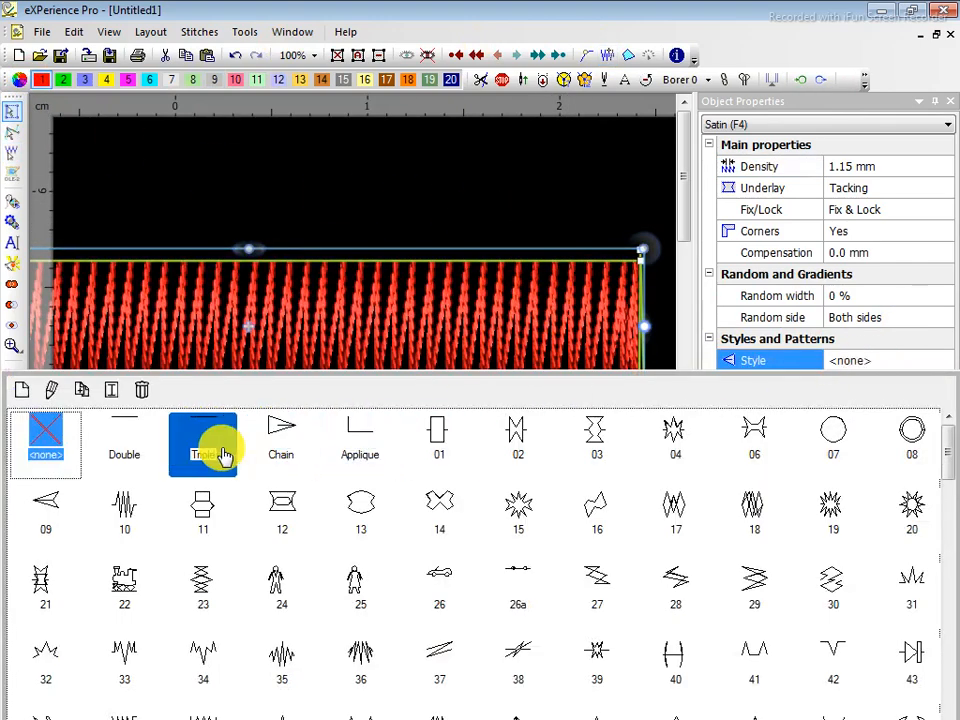
{"action": "left_click", "coordinate": [140, 460]}
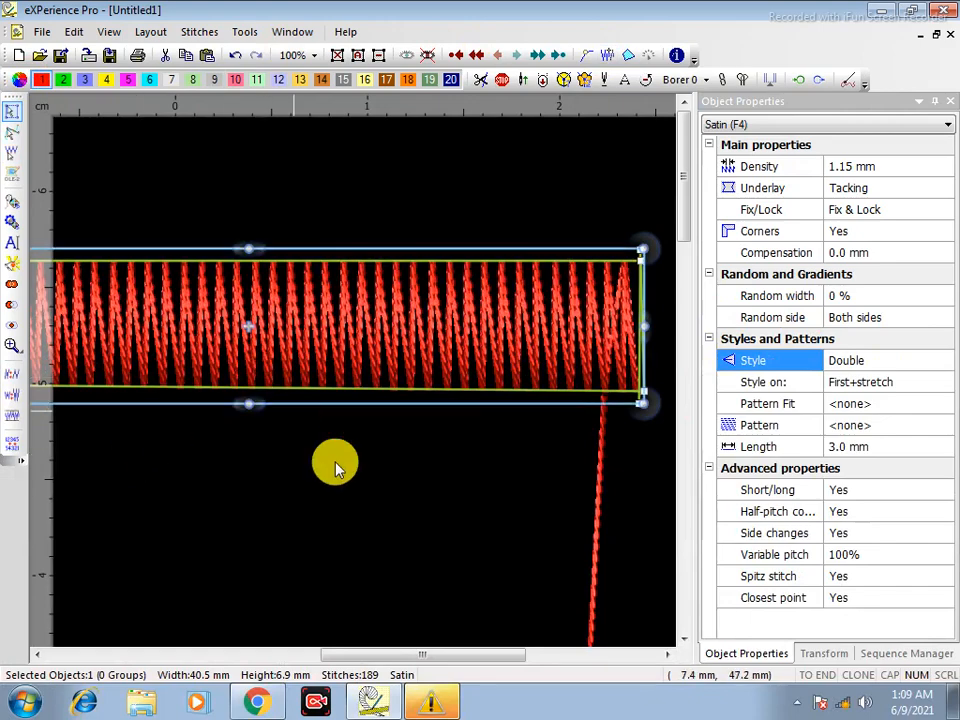
Step through the bar's stitches one by one to examine how the Double style sews each column, and return to object selection
{"action": "left_click", "coordinate": [605, 58]}
{"action": "key", "text": "Right"}
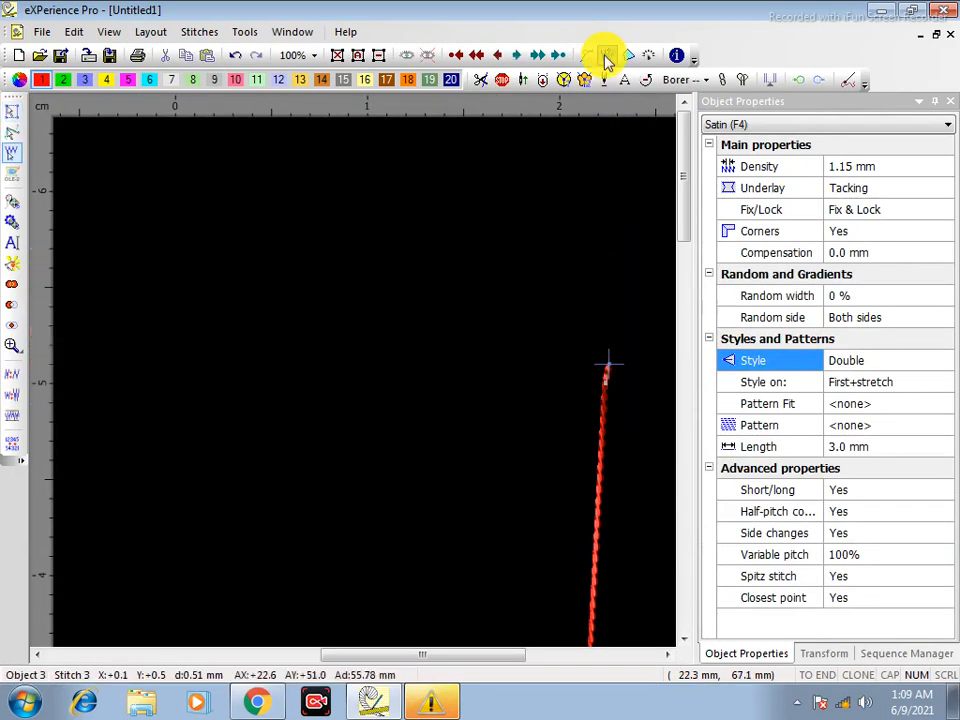
{"action": "key", "text": "Right"}
{"action": "key", "text": "Right"}
{"action": "key", "text": "Right"}
{"action": "key", "text": "Right"}
{"action": "key", "text": "Right"}
{"action": "key", "text": "Right"}
{"action": "key", "text": "Right"}
{"action": "key", "text": "Right"}
{"action": "key", "text": "Right"}
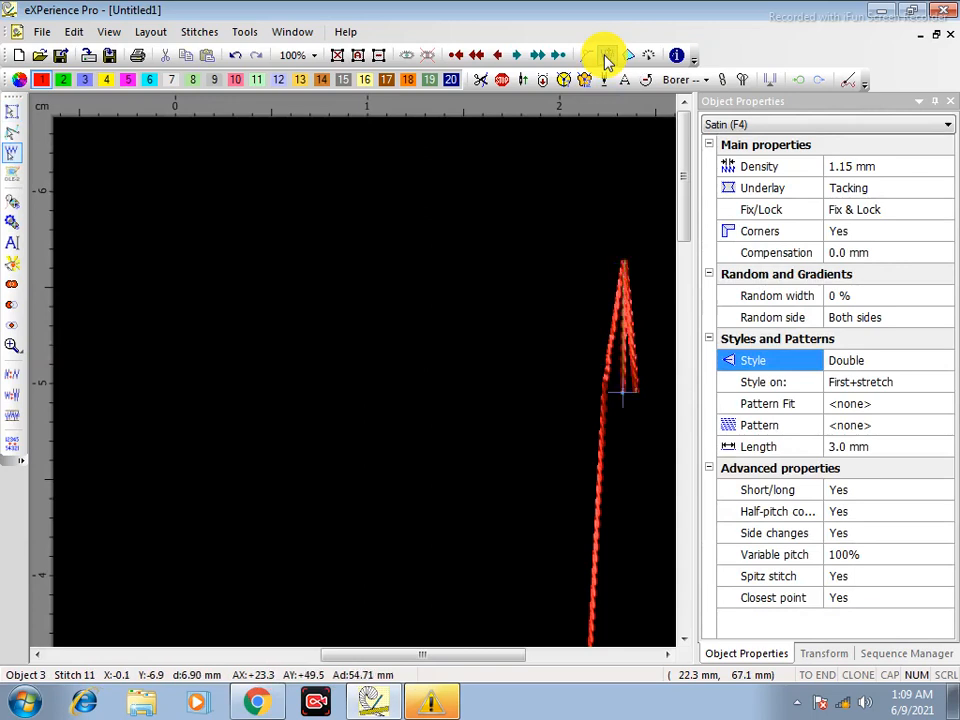
{"action": "key", "text": "Right"}
{"action": "key", "text": "Right"}
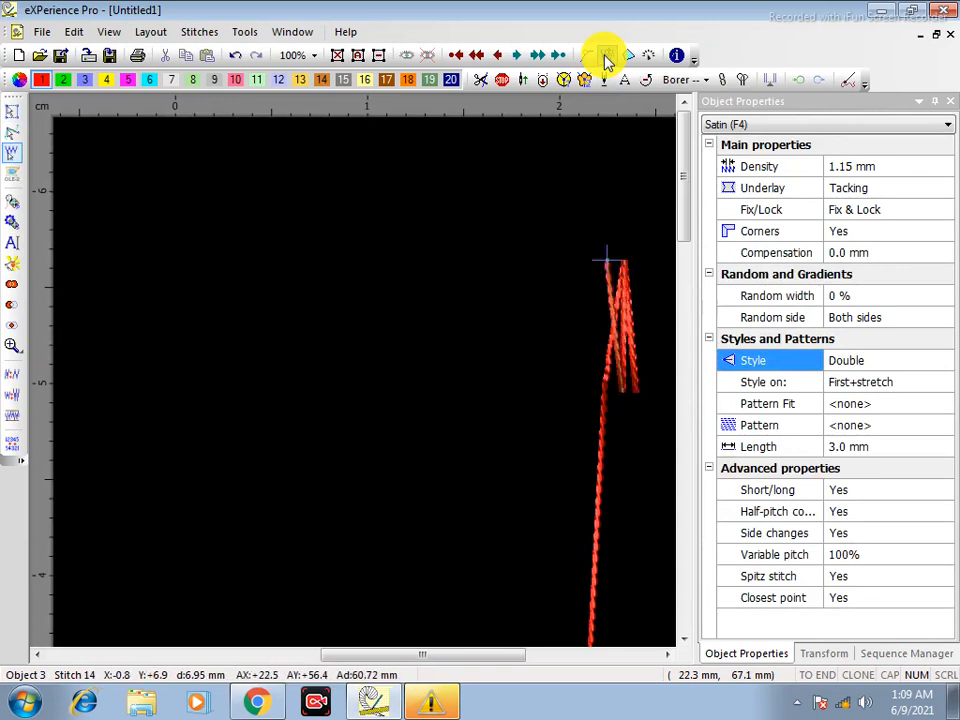
{"action": "key", "text": "Right"}
{"action": "key", "text": "Right"}
{"action": "key", "text": "Right"}
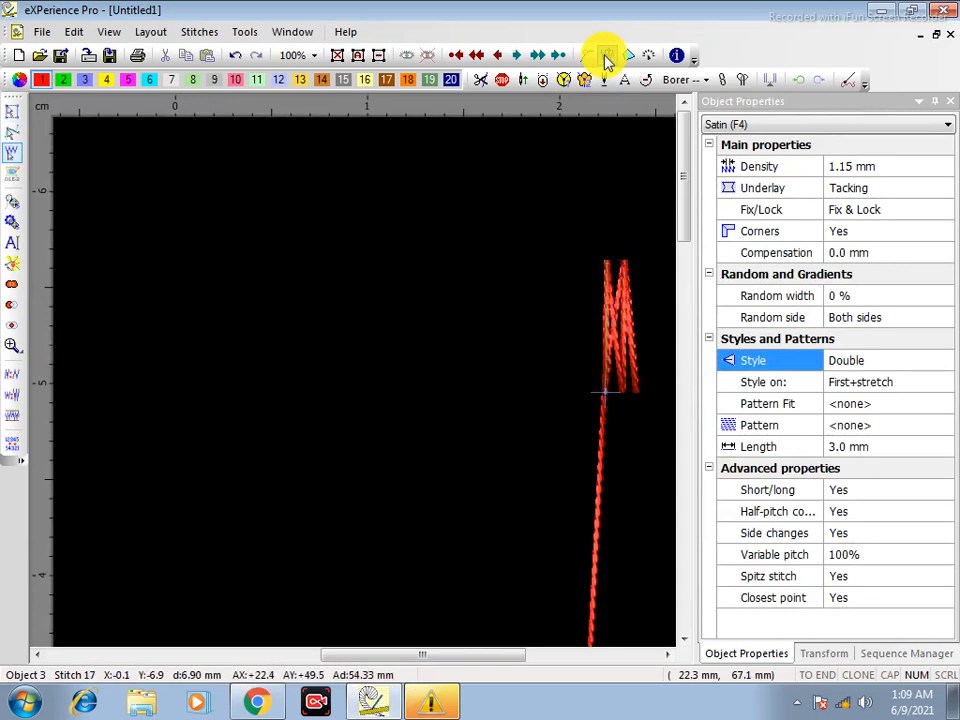
{"action": "key", "text": "Right"}
{"action": "key", "text": "Right"}
{"action": "key", "text": "Right"}
{"action": "key", "text": "Right"}
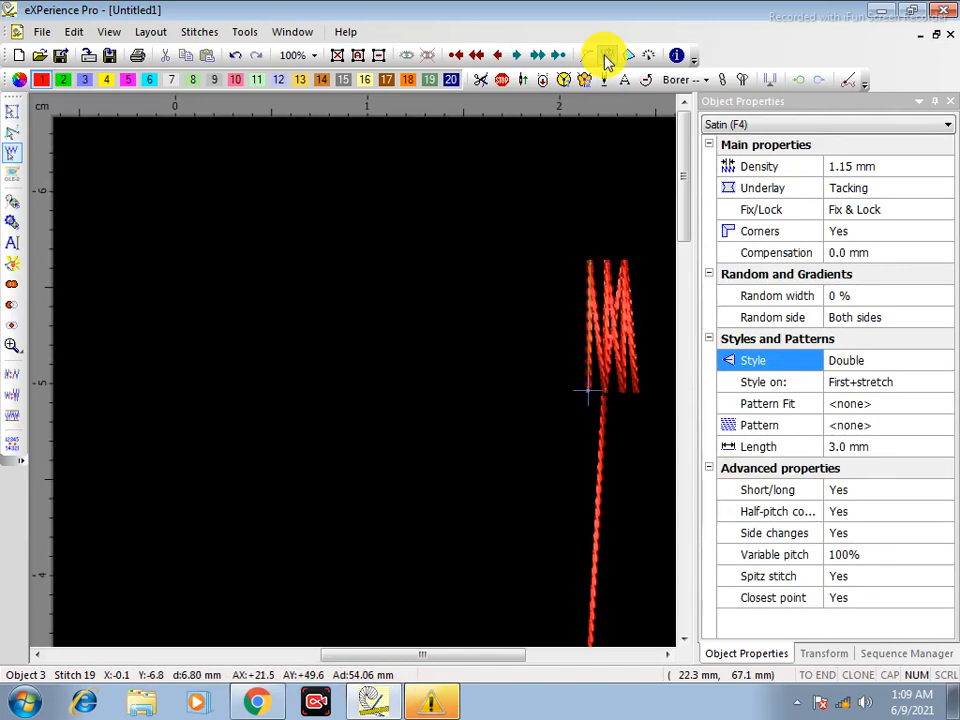
{"action": "key", "text": "Right"}
{"action": "key", "text": "Right"}
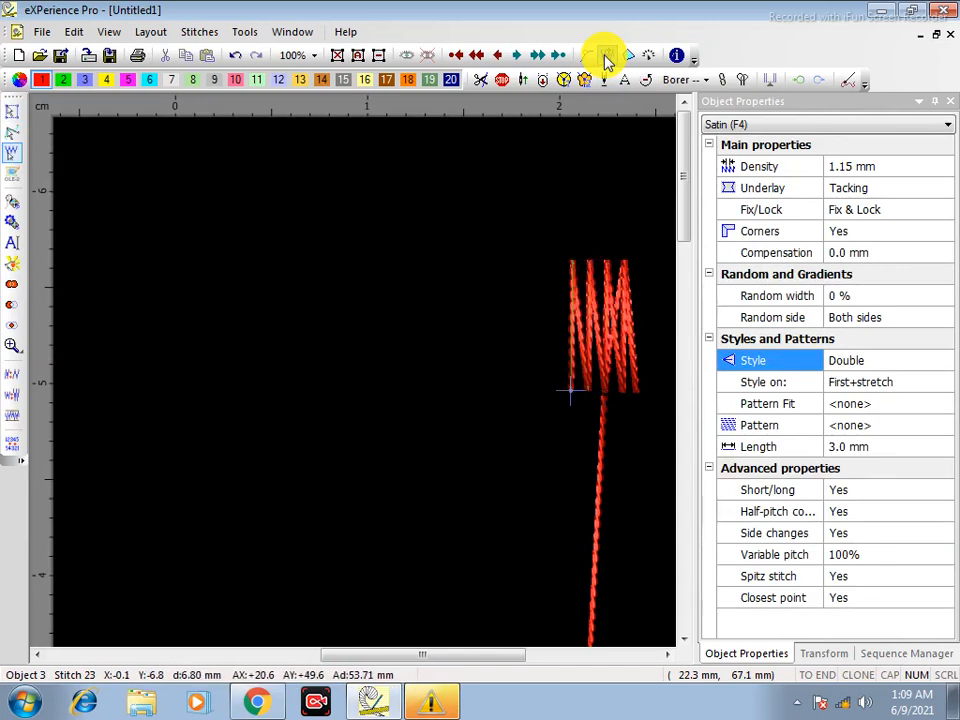
{"action": "key", "text": "Right"}
{"action": "key", "text": "Right"}
{"action": "key", "text": "Right"}
{"action": "key", "text": "Right"}
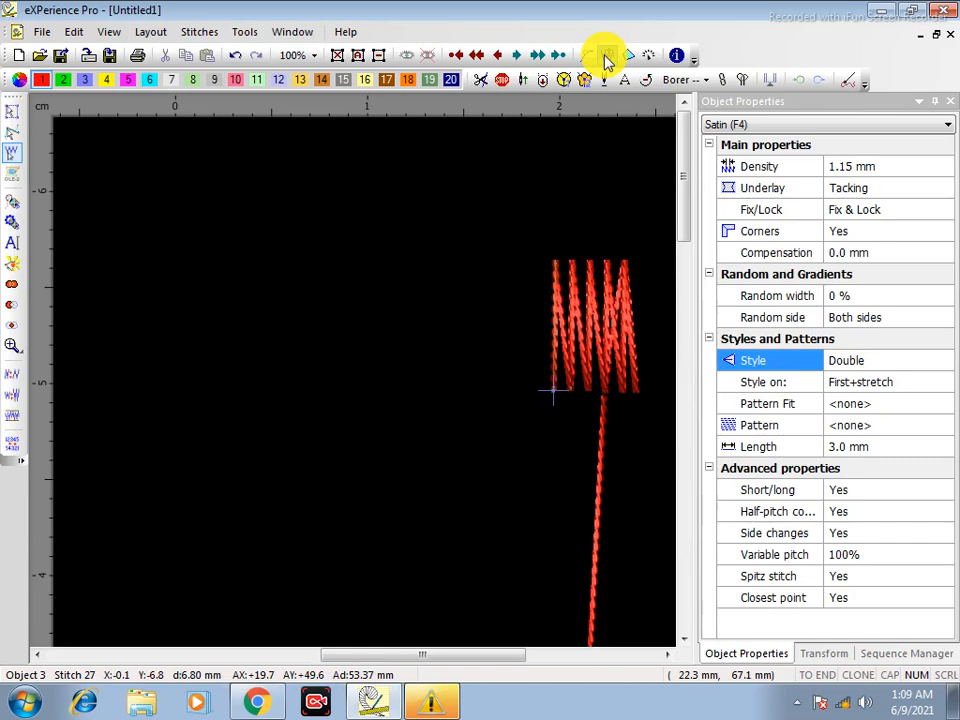
{"action": "key", "text": "Right"}
{"action": "key", "text": "Right"}
{"action": "key", "text": "Right"}
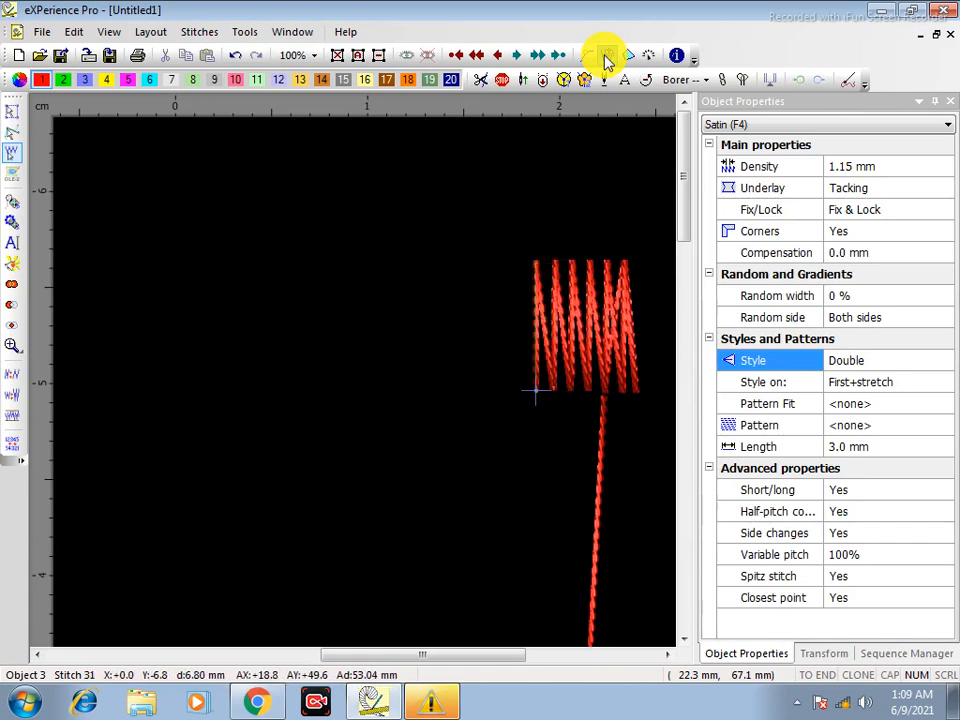
{"action": "key", "text": "Right"}
{"action": "key", "text": "Right"}
{"action": "key", "text": "Right"}
{"action": "key", "text": "Right"}
{"action": "key", "text": "Right"}
{"action": "key", "text": "Right"}
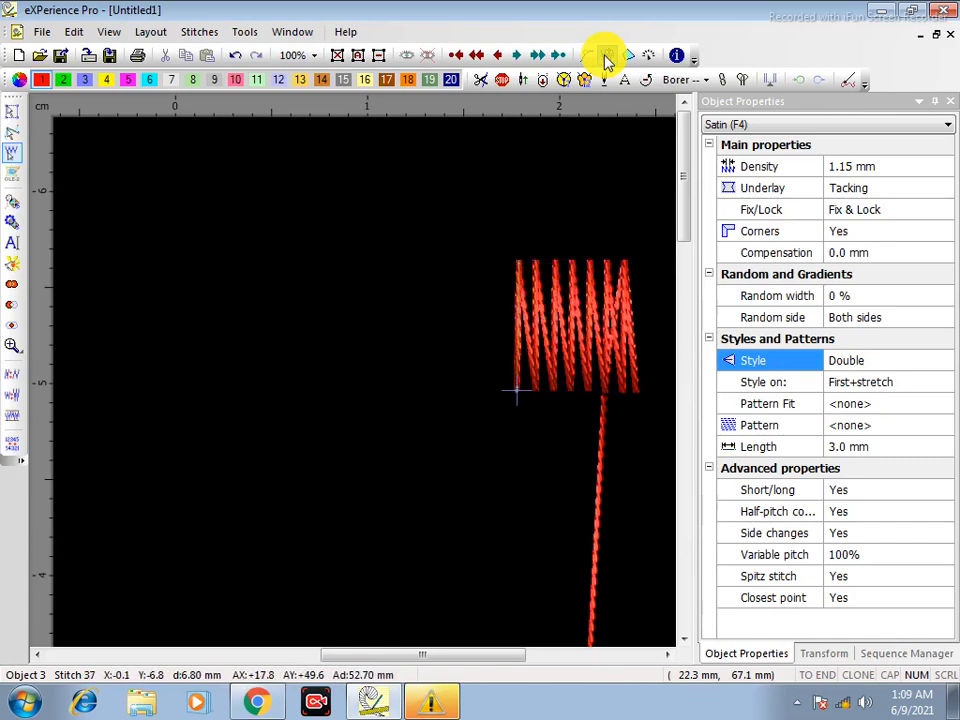
{"action": "key", "text": "Right"}
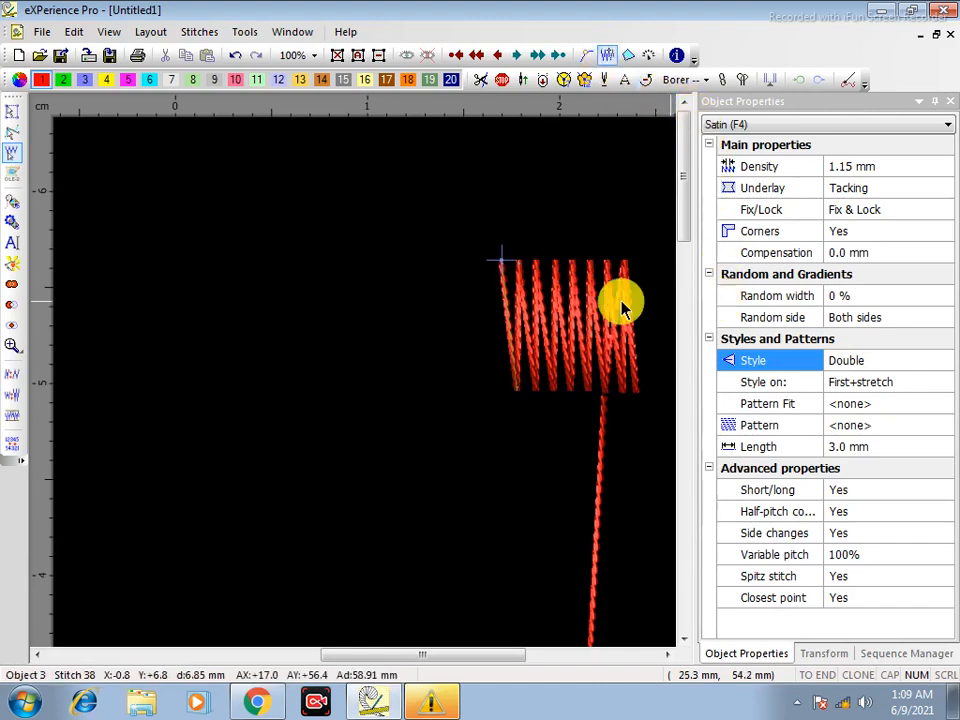
{"action": "left_click", "coordinate": [11, 112]}
{"action": "left_click", "coordinate": [855, 362]}
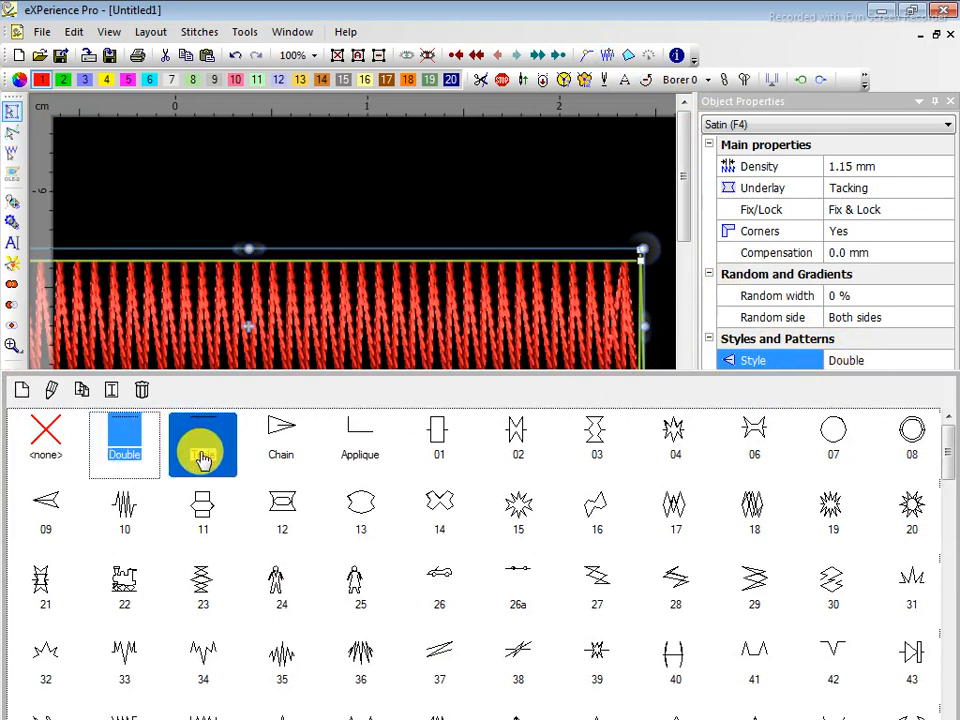
{"action": "left_click", "coordinate": [22, 391]}
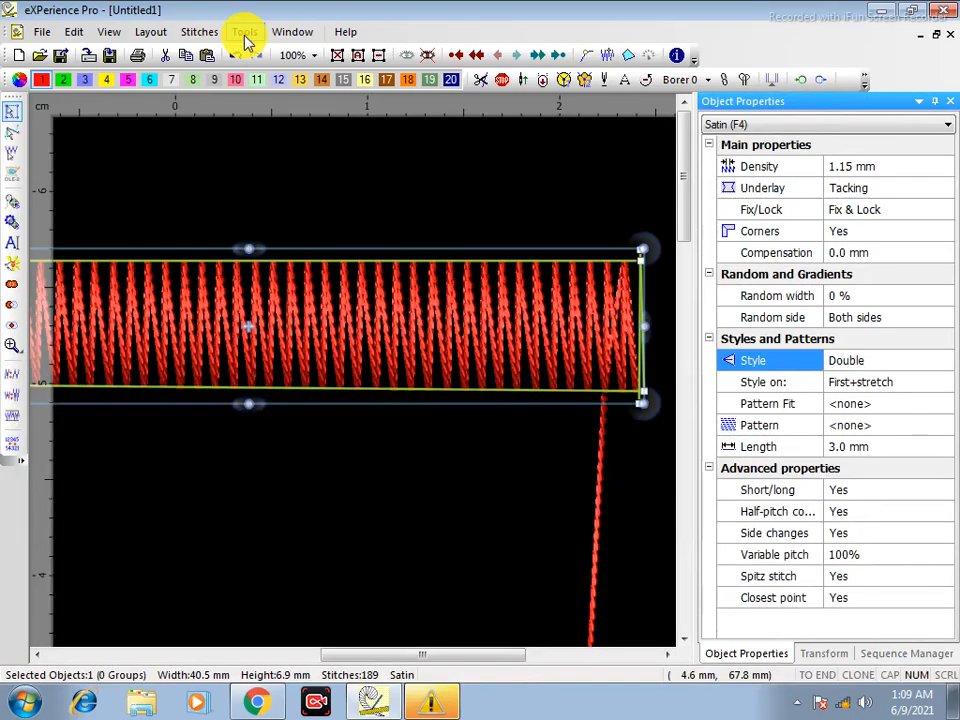
{"action": "left_click", "coordinate": [246, 36]}
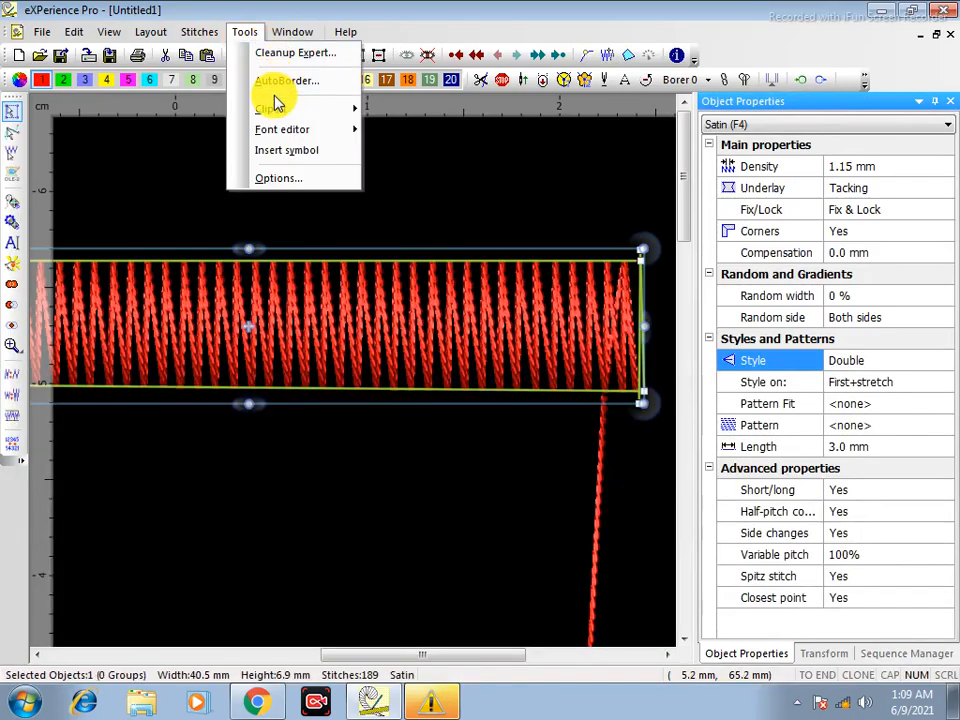
{"action": "left_click", "coordinate": [248, 36]}
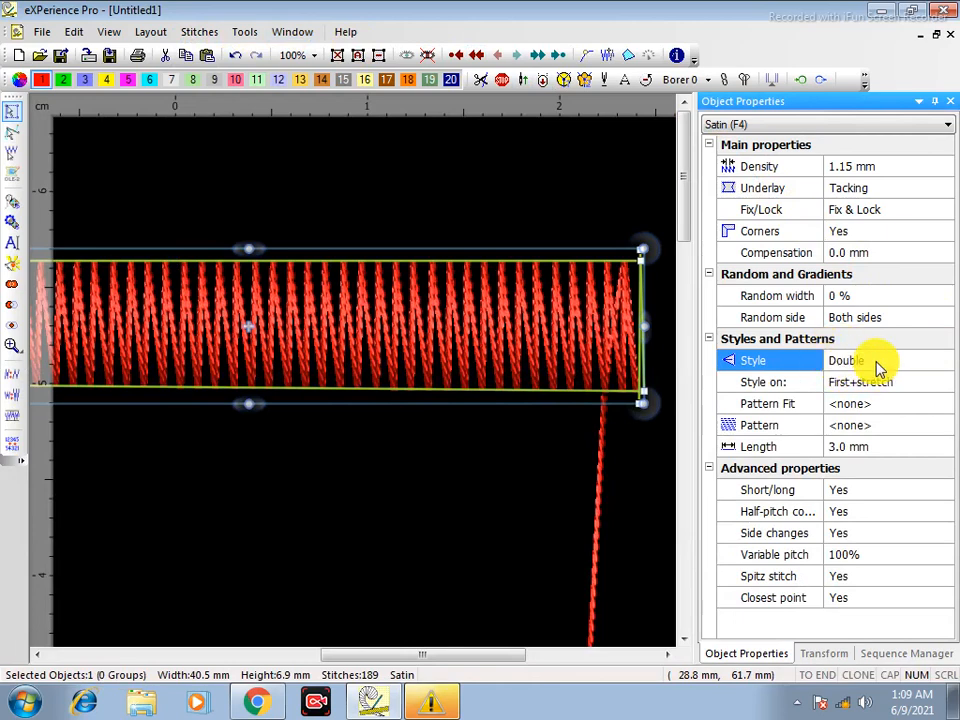
Dismiss the Windows software counterfeiting warning and deselect the satin bar
{"action": "left_click", "coordinate": [431, 702]}
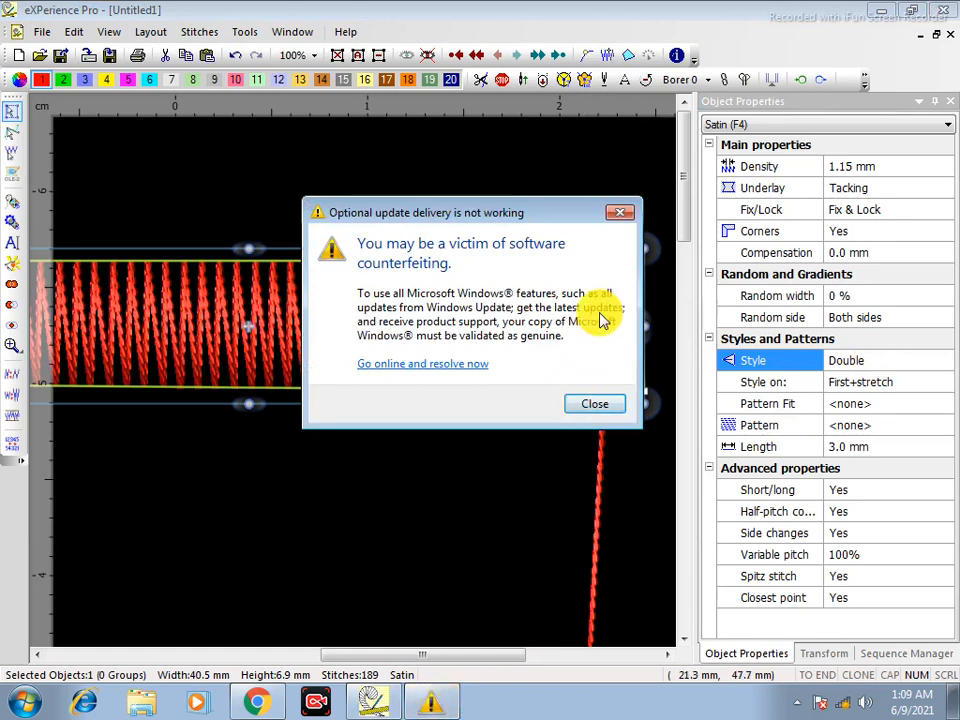
{"action": "left_click", "coordinate": [619, 213]}
{"action": "left_click", "coordinate": [540, 190]}
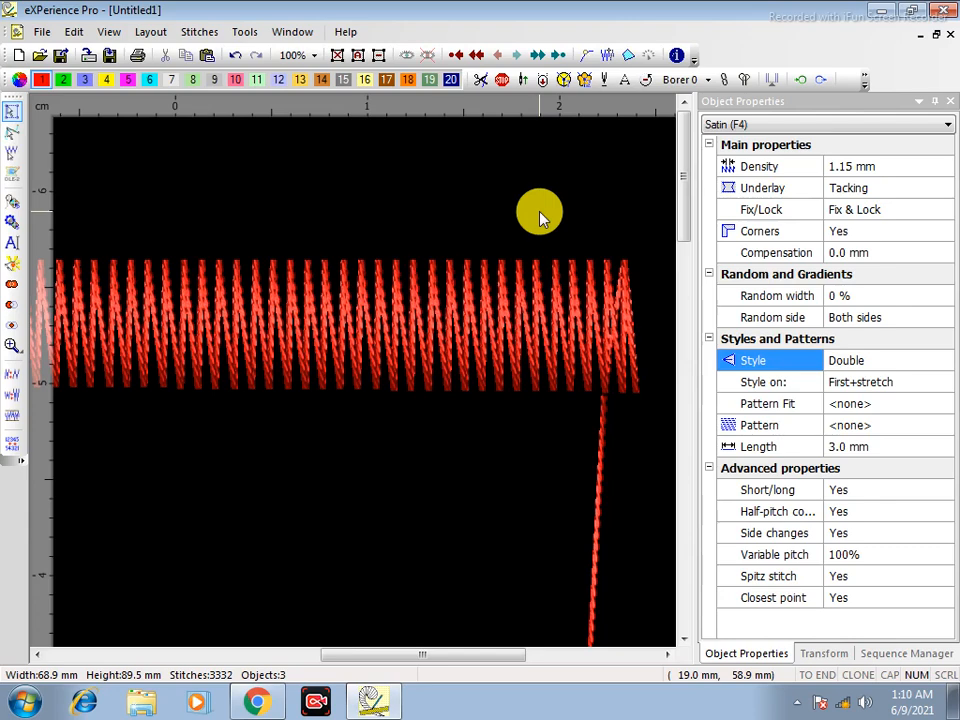
Start a new stitch style and add four points alternating between the pattern square's two sides, just above the centre line
{"action": "left_click", "coordinate": [860, 362]}
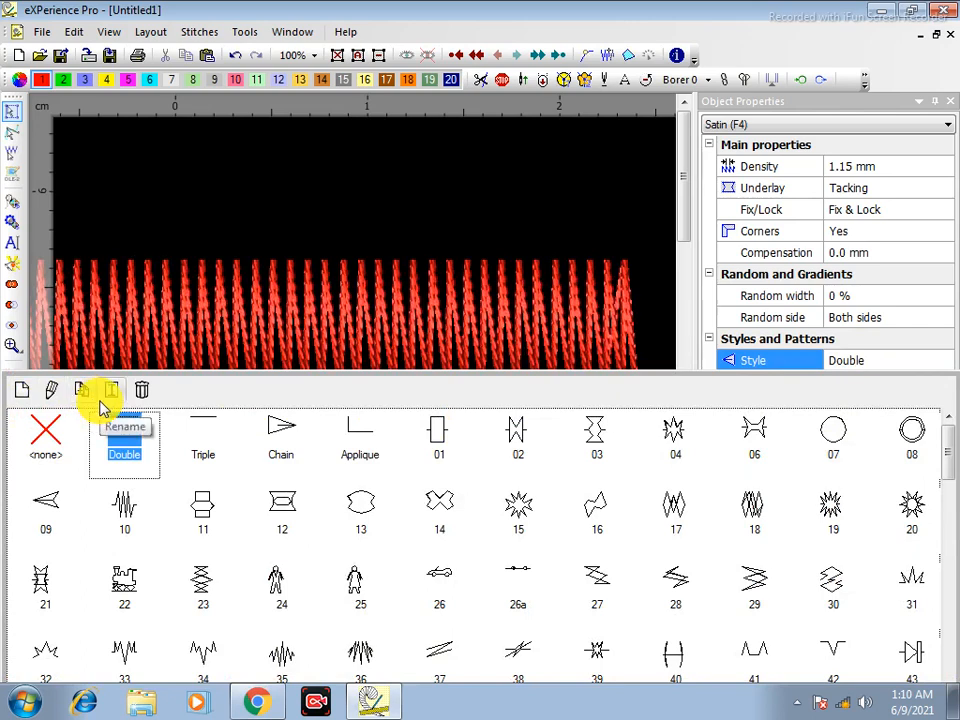
{"action": "left_click", "coordinate": [24, 390]}
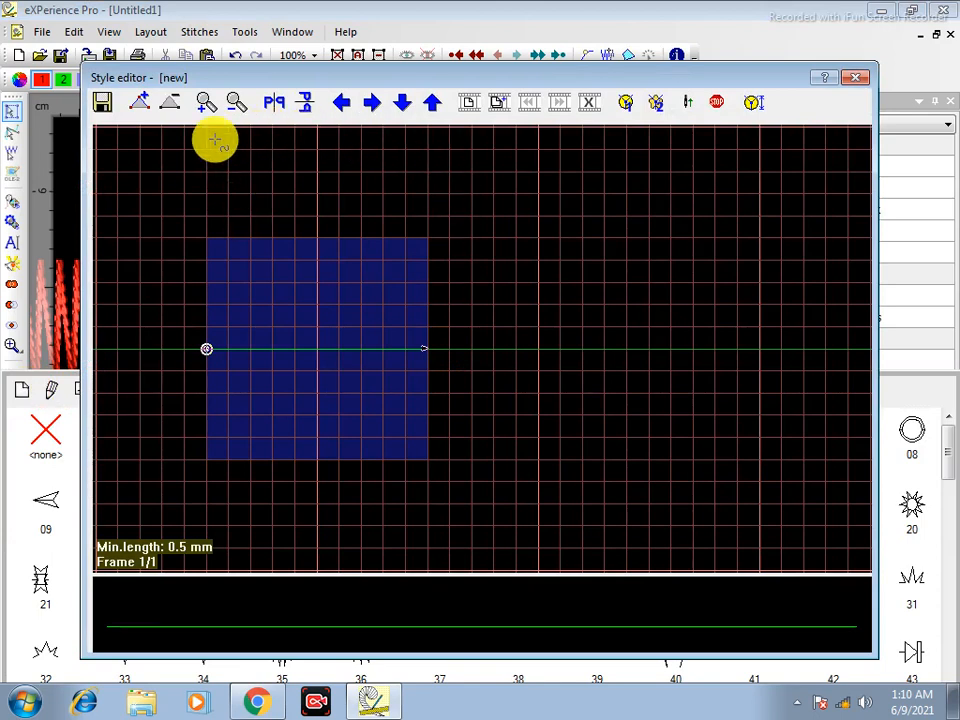
{"action": "left_click", "coordinate": [137, 101]}
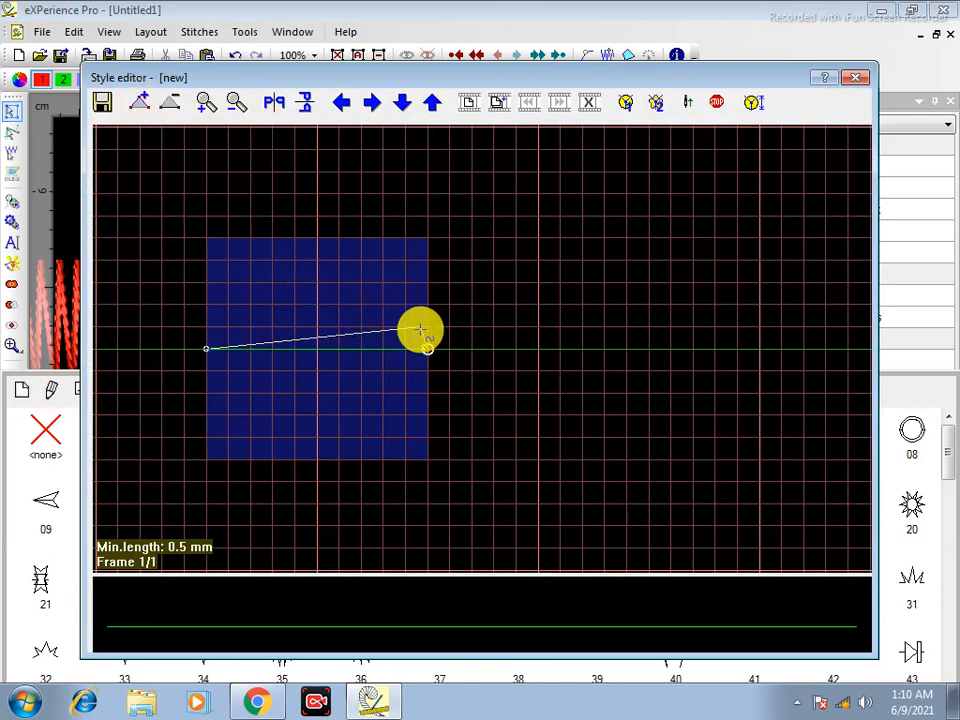
{"action": "left_click", "coordinate": [425, 329]}
{"action": "left_click", "coordinate": [201, 327]}
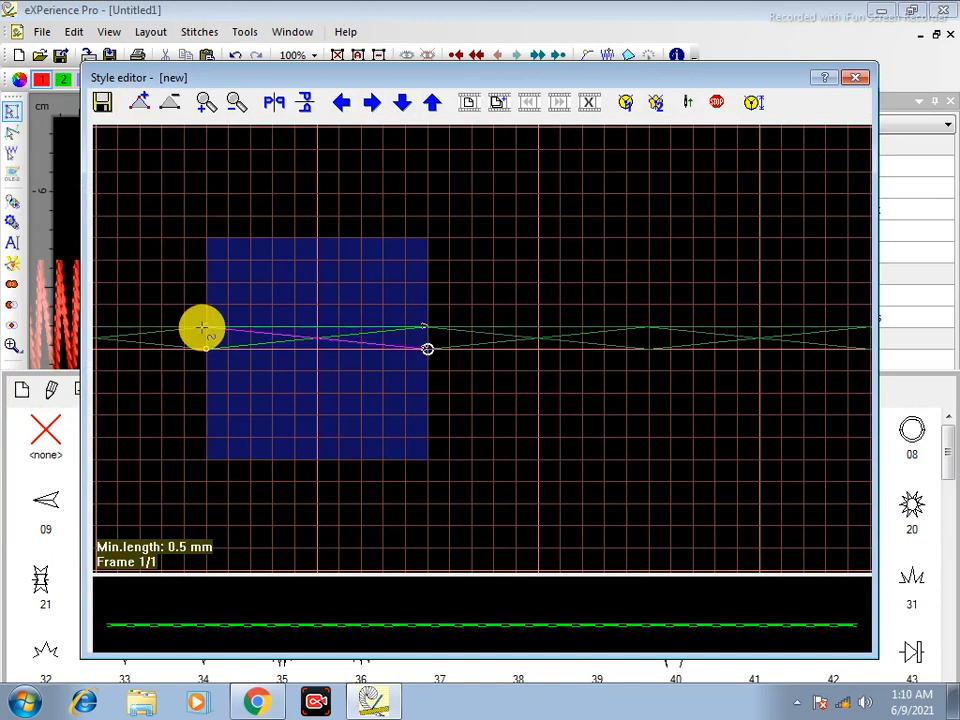
{"action": "left_click", "coordinate": [425, 340]}
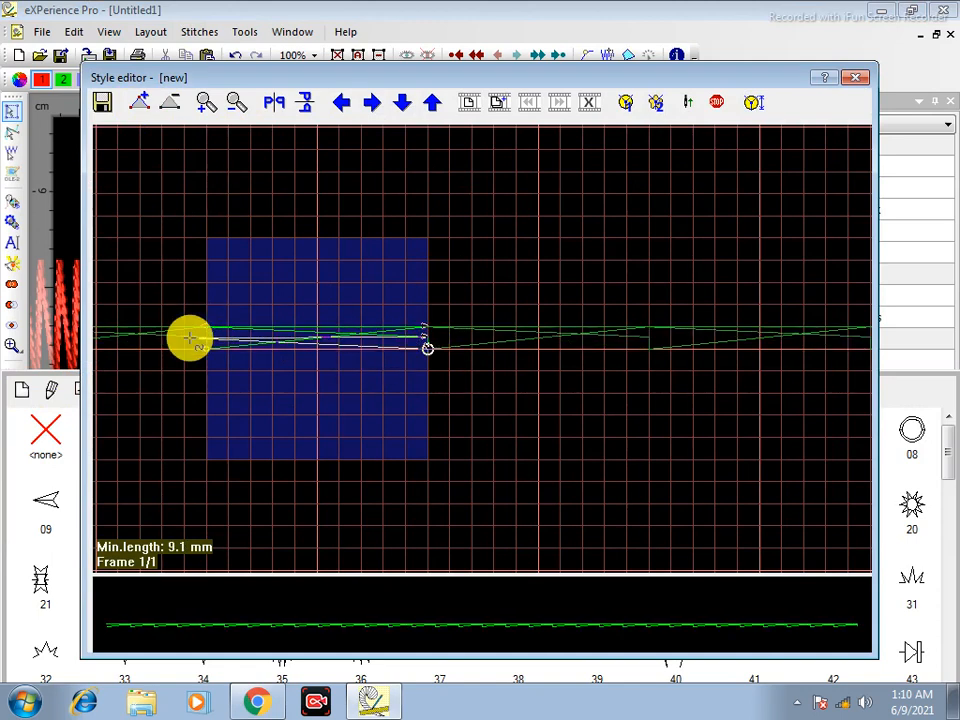
{"action": "left_click", "coordinate": [196, 338]}
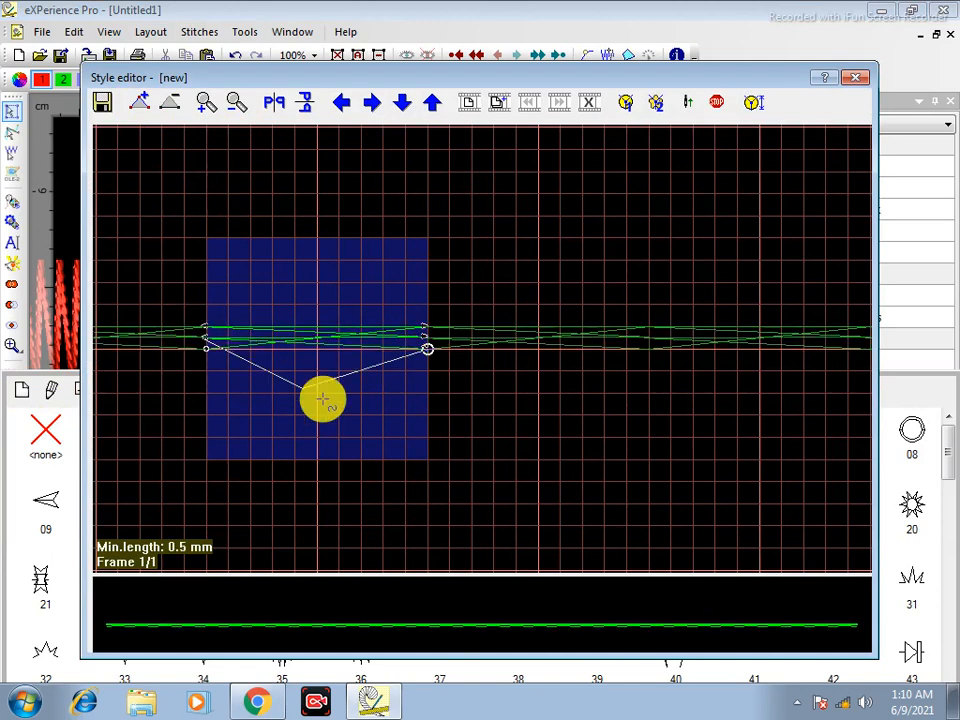
Add four more alternating side points just below the centre line of the new style and save it
{"action": "left_click", "coordinate": [426, 364]}
{"action": "left_click", "coordinate": [200, 360]}
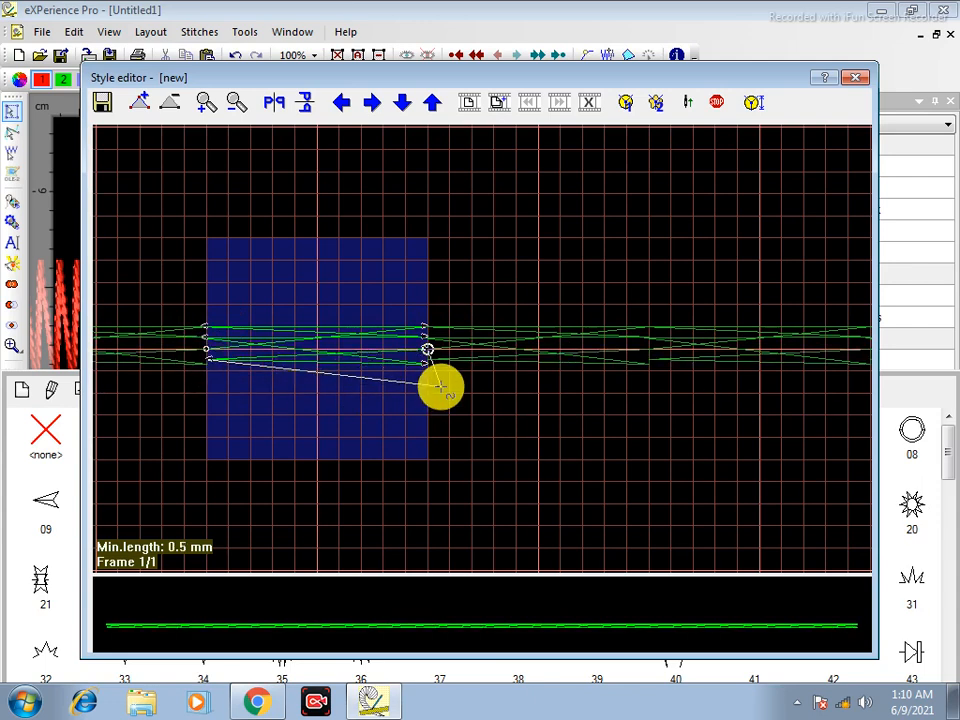
{"action": "left_click", "coordinate": [428, 369]}
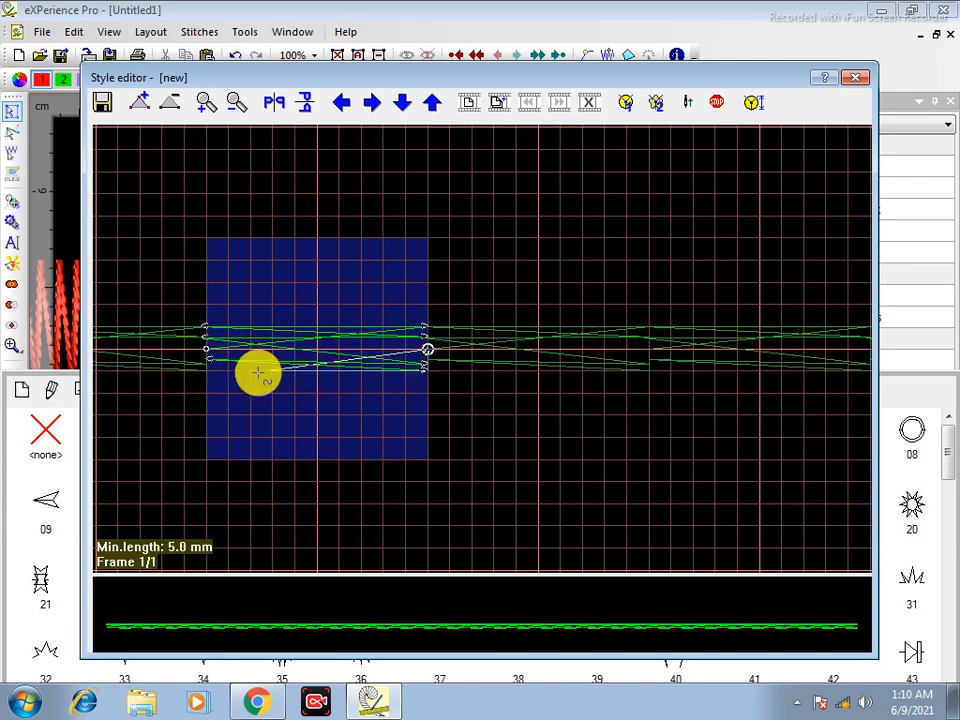
{"action": "left_click", "coordinate": [205, 369]}
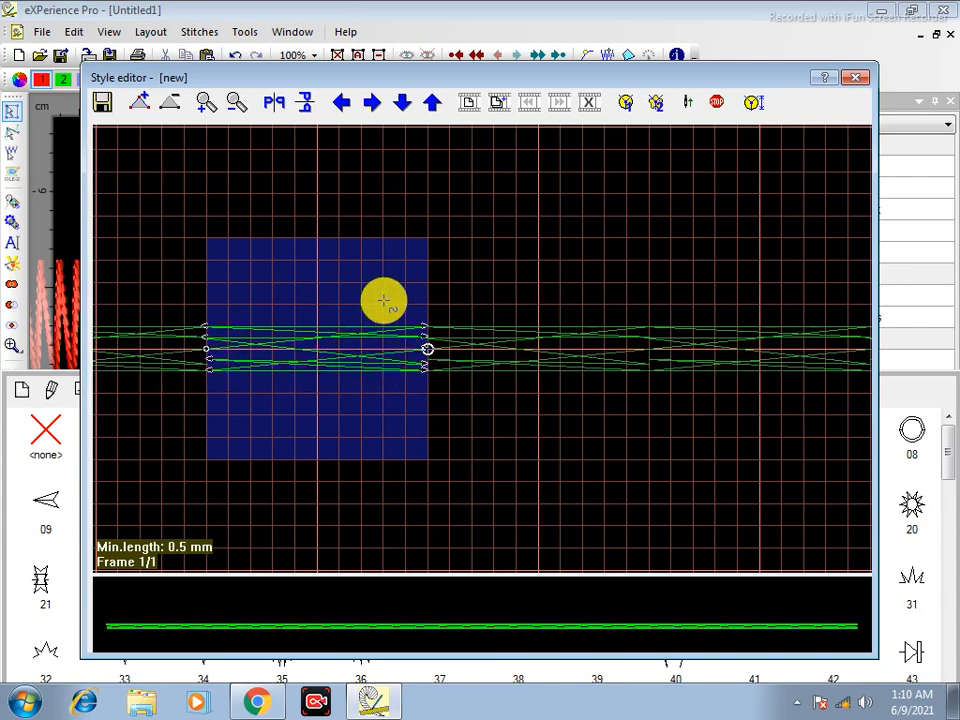
{"action": "left_click", "coordinate": [104, 106]}
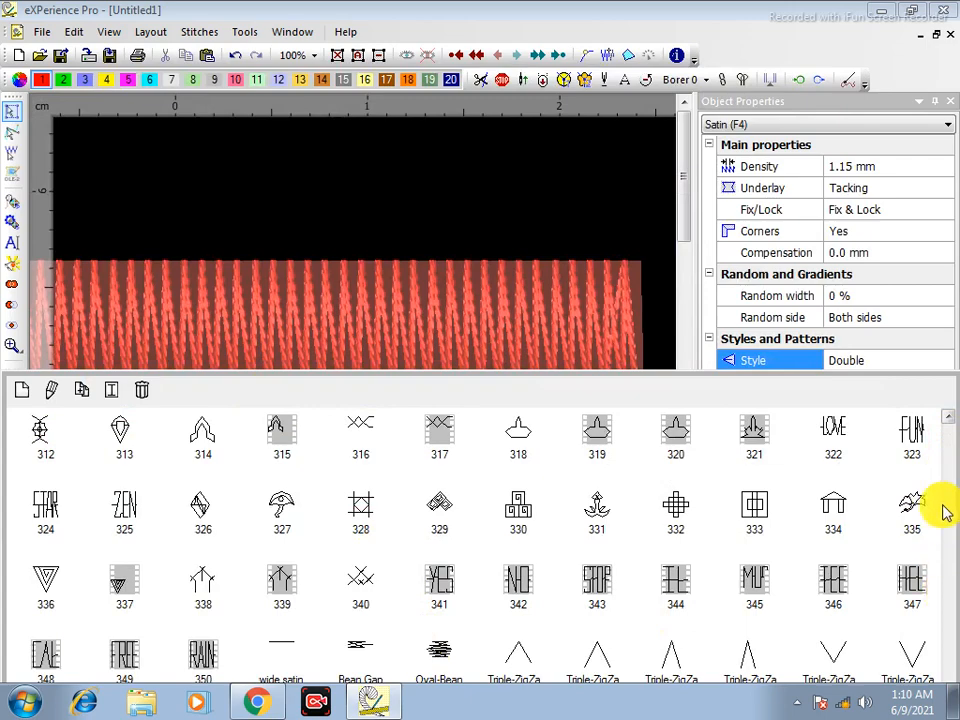
Browse the style library for the newly saved style and choose style 335
{"action": "scroll", "coordinate": [943, 540], "scroll_direction": "up", "scroll_amount": 3}
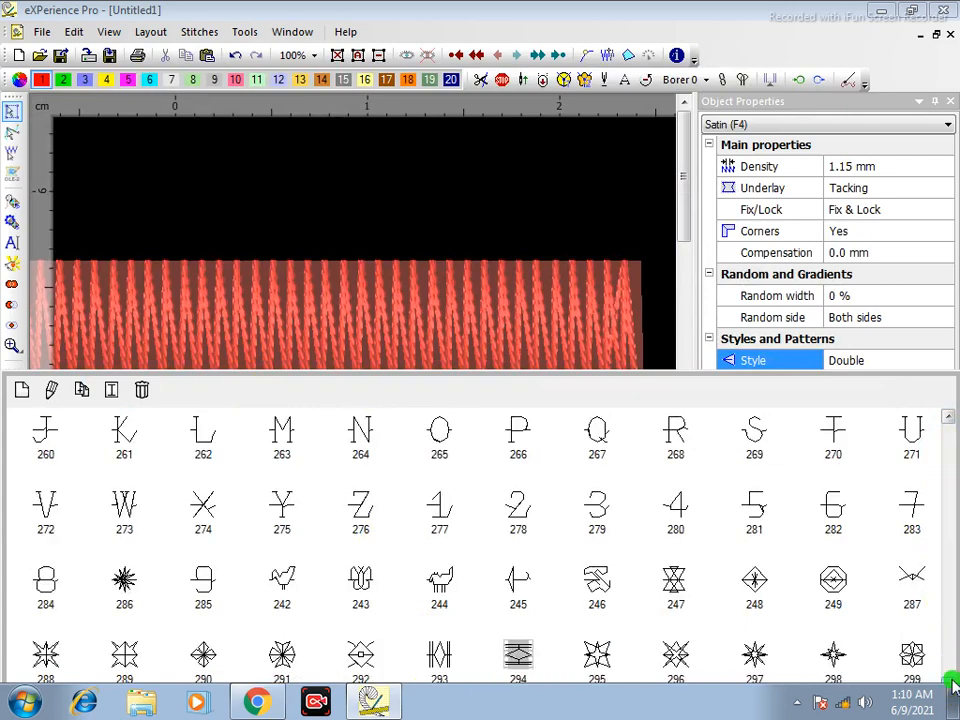
{"action": "scroll", "coordinate": [952, 683], "scroll_direction": "down", "scroll_amount": 3}
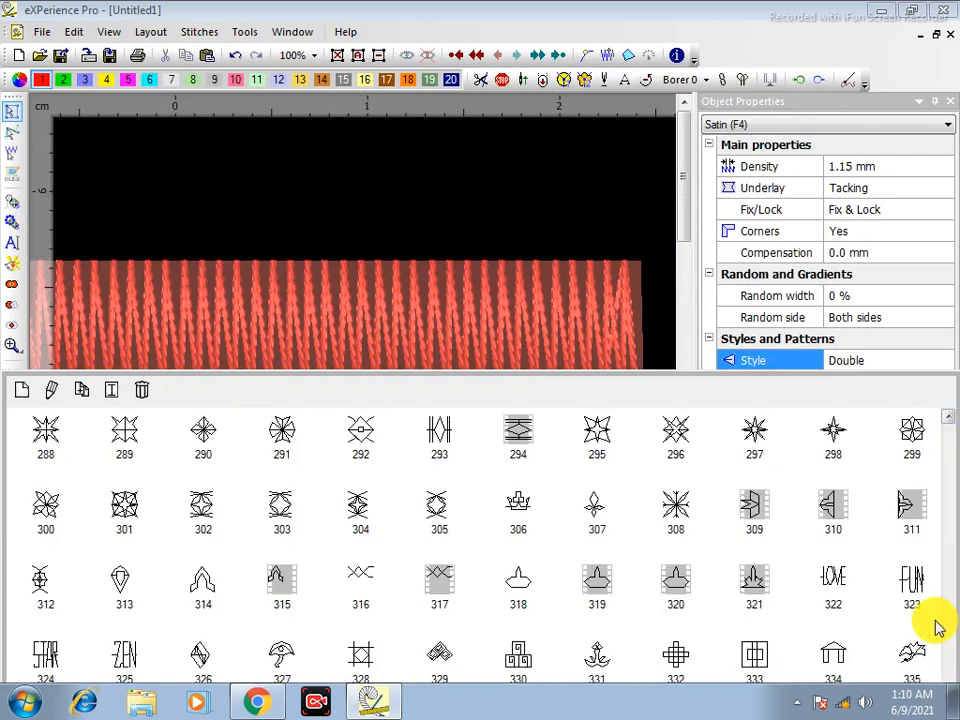
{"action": "scroll", "coordinate": [937, 635], "scroll_direction": "down", "scroll_amount": 2}
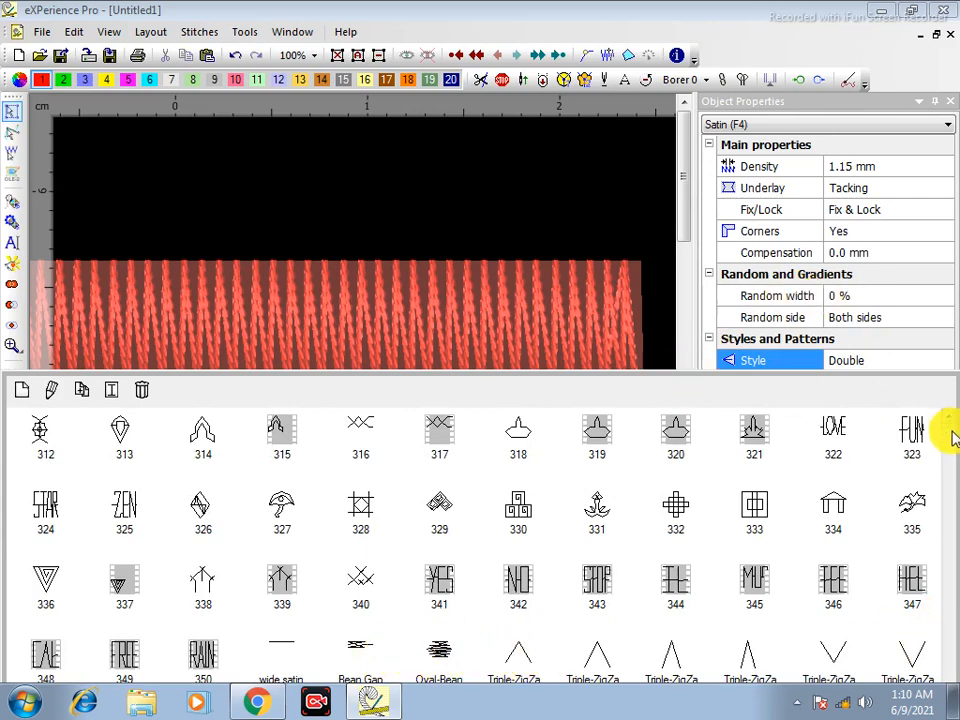
{"action": "double_click", "coordinate": [935, 500]}
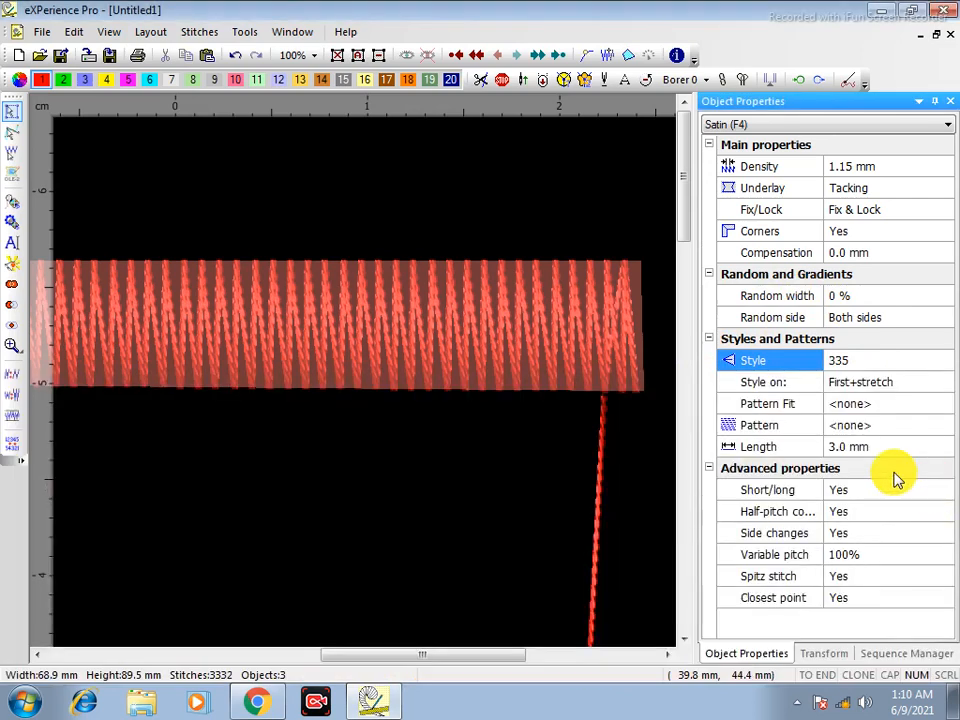
Open the selected satin bar's Double style for editing and add a point on each side just above the centre line
{"action": "left_click", "coordinate": [474, 330]}
{"action": "left_click", "coordinate": [849, 362]}
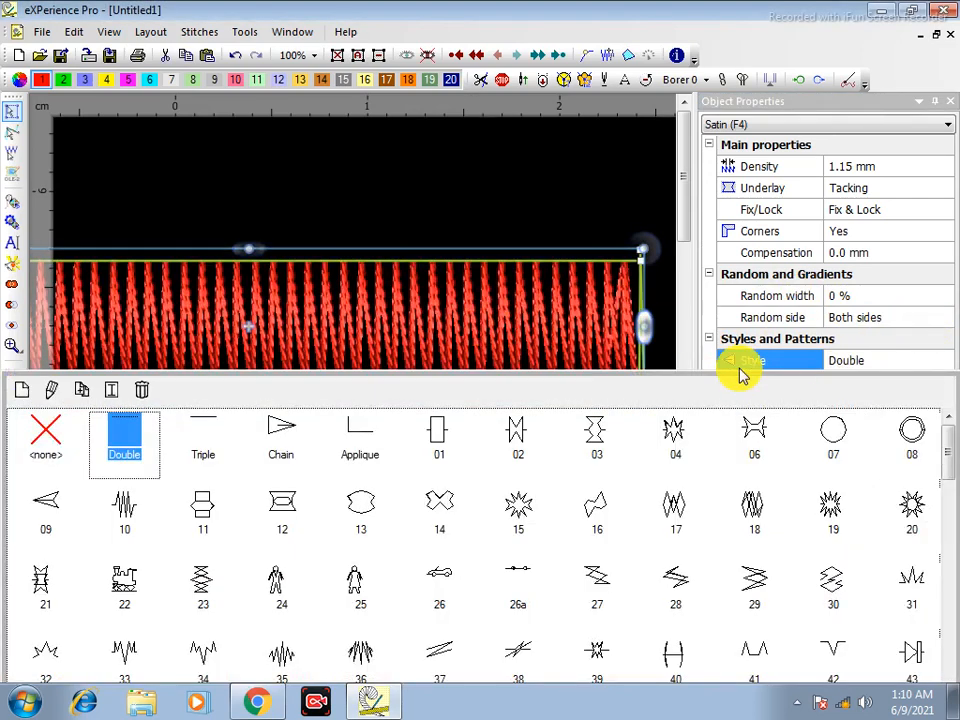
{"action": "left_click", "coordinate": [53, 391]}
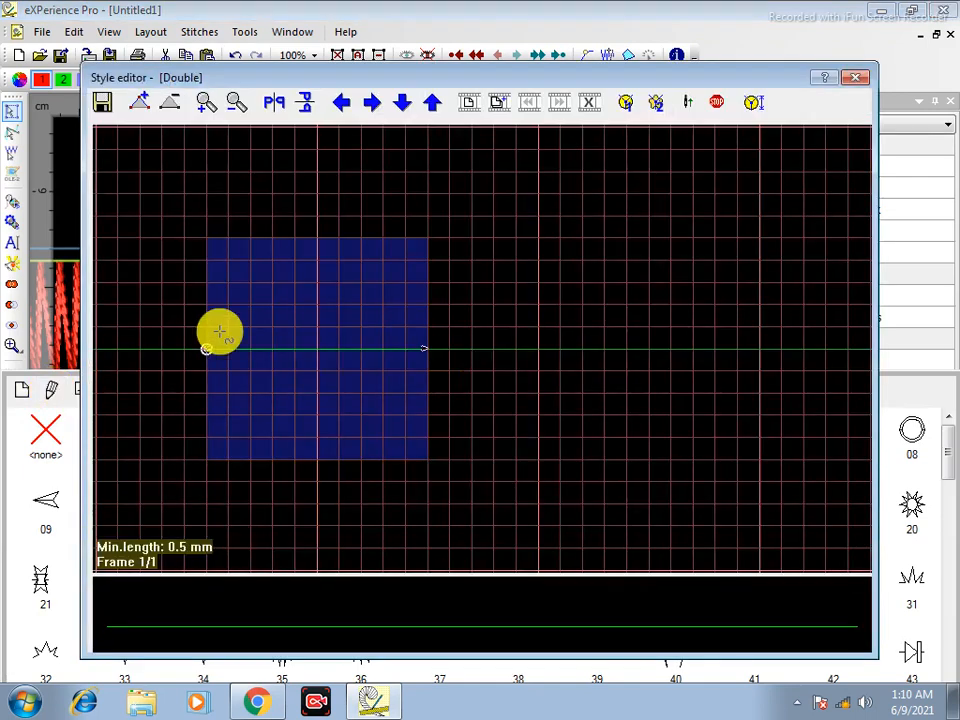
{"action": "left_click", "coordinate": [143, 103]}
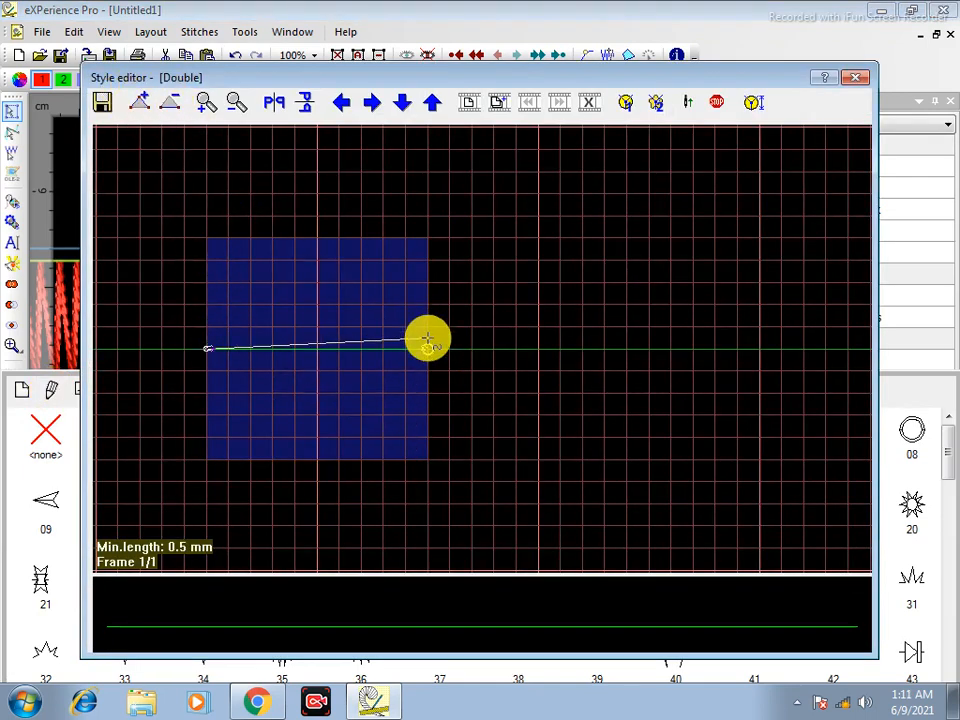
{"action": "left_click", "coordinate": [412, 327]}
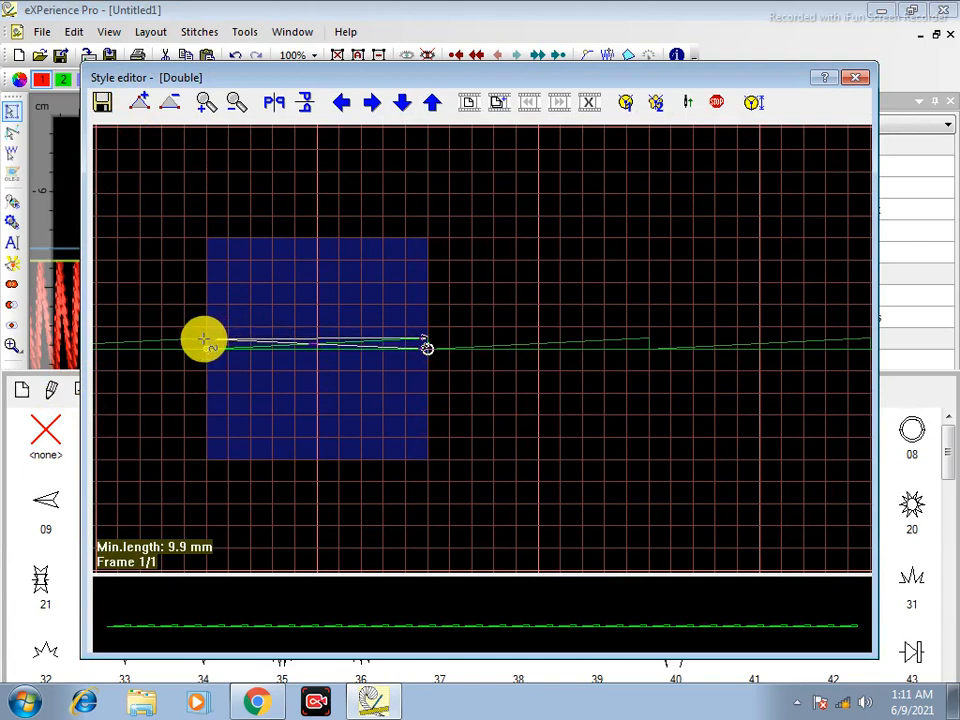
{"action": "left_click", "coordinate": [202, 340]}
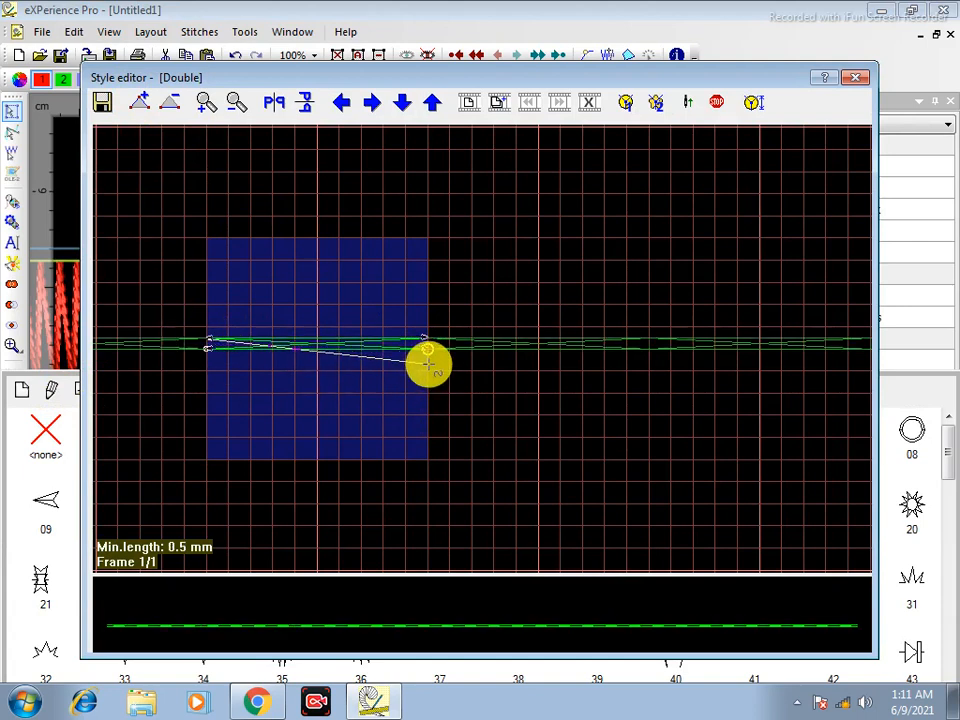
Add a point on each side just below the Double style's centre line, save the style, and deselect the bar
{"action": "left_click", "coordinate": [427, 363]}
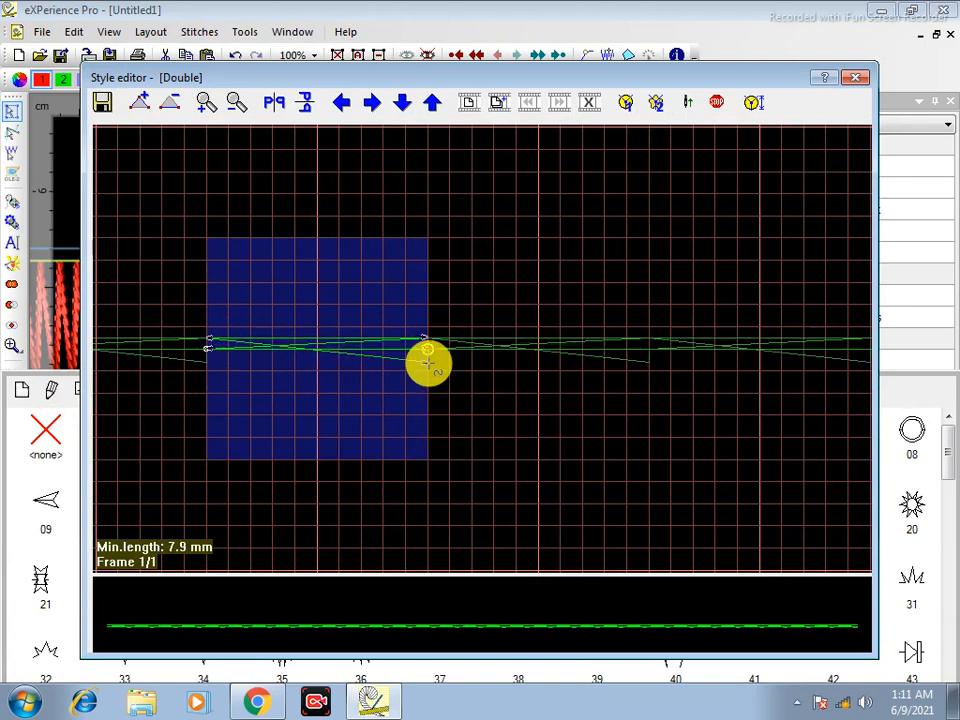
{"action": "left_click", "coordinate": [207, 362]}
{"action": "left_click", "coordinate": [104, 103]}
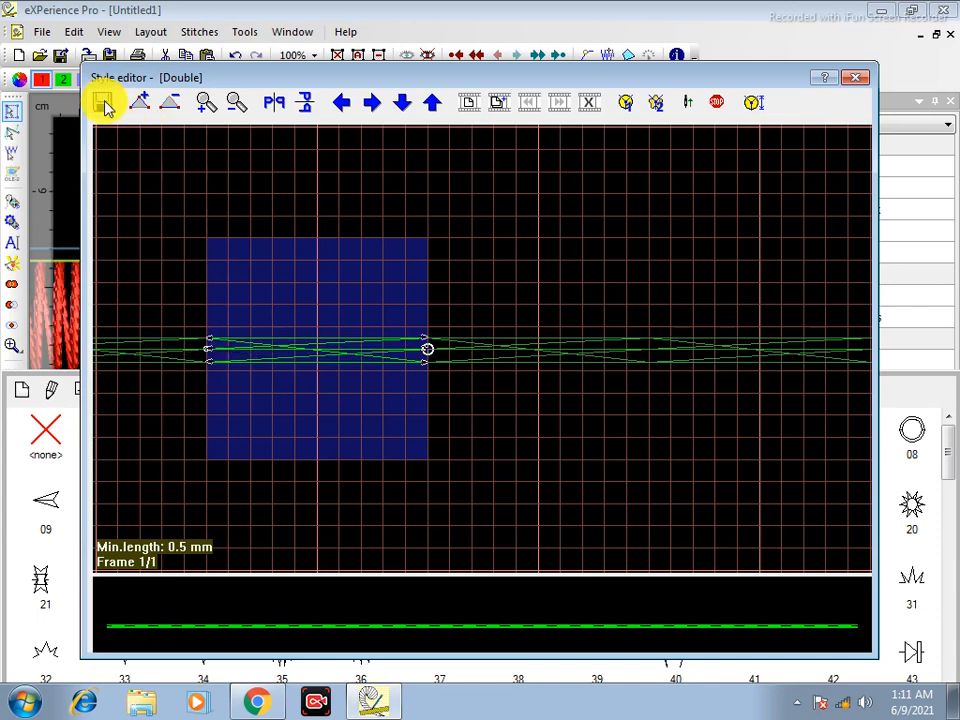
{"action": "left_click", "coordinate": [855, 78]}
{"action": "left_click", "coordinate": [424, 184]}
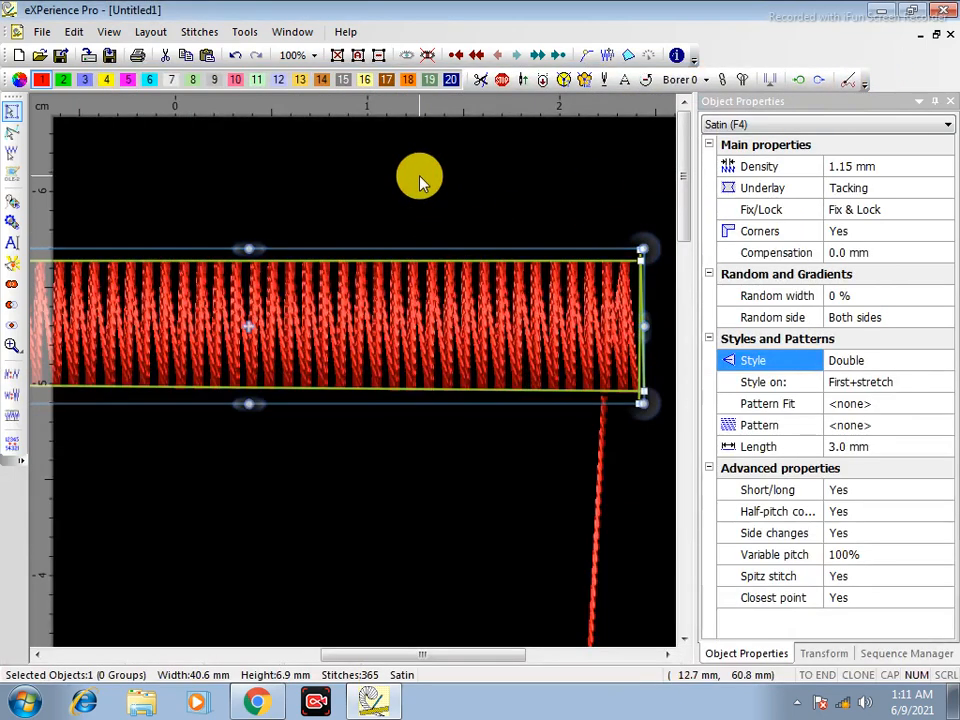
{"action": "left_click", "coordinate": [446, 151]}
Show the satin bar's stitches only up to the cursor and step forward to examine how the edited Double style sews each column
{"action": "scroll", "coordinate": [618, 352], "scroll_direction": "up", "scroll_amount": 3}
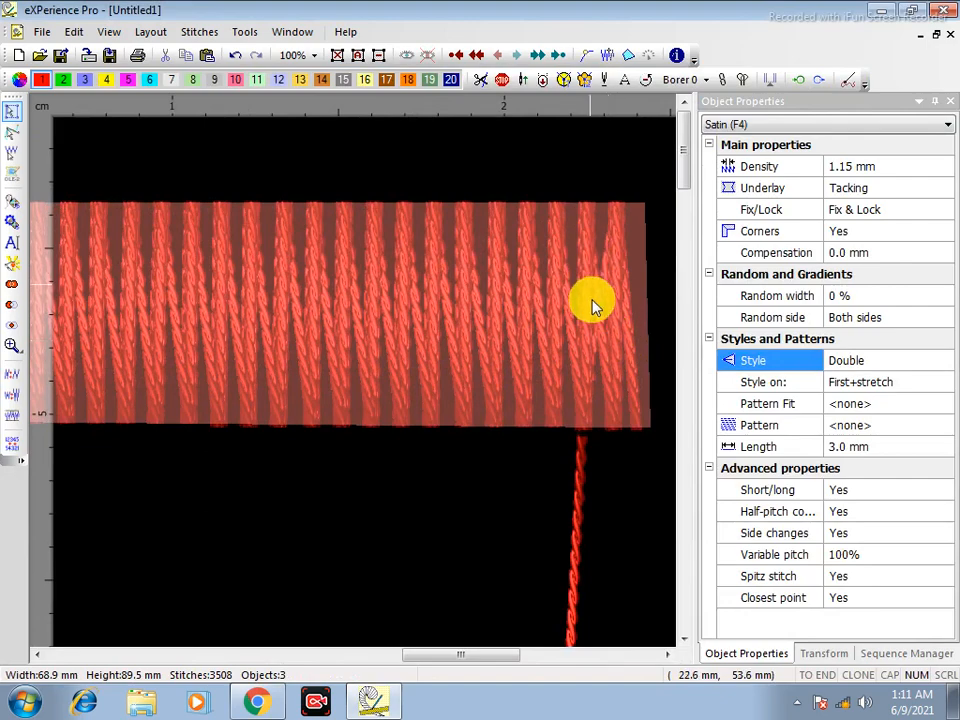
{"action": "left_click", "coordinate": [585, 311]}
{"action": "left_click", "coordinate": [611, 57]}
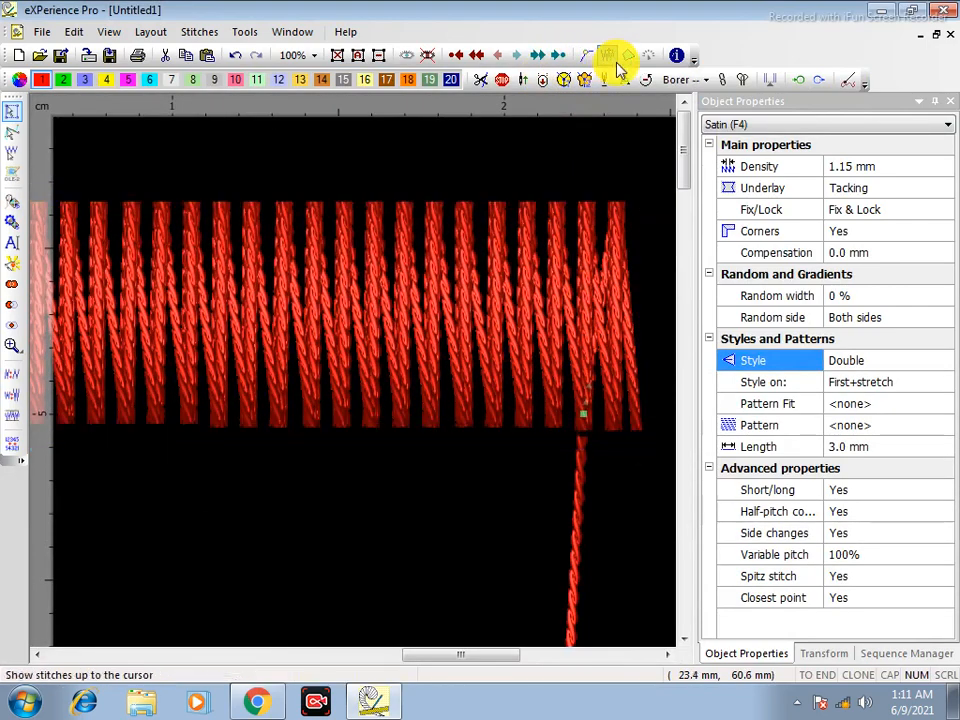
{"action": "key", "text": "Right"}
{"action": "key", "text": "Right"}
{"action": "key", "text": "Right"}
{"action": "key", "text": "Right"}
{"action": "key", "text": "Right"}
{"action": "key", "text": "Right"}
{"action": "key", "text": "Right"}
{"action": "key", "text": "Right"}
{"action": "key", "text": "Right"}
{"action": "key", "text": "Right"}
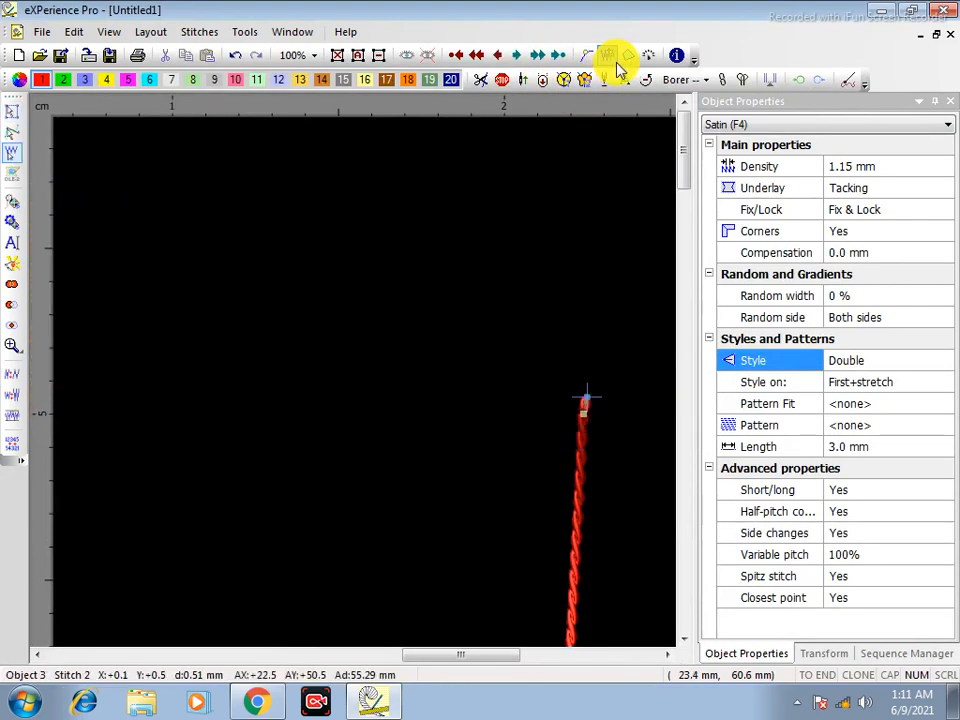
{"action": "key", "text": "Right"}
{"action": "key", "text": "Right"}
{"action": "key", "text": "Right"}
{"action": "key", "text": "Right"}
{"action": "key", "text": "Right"}
{"action": "key", "text": "Right"}
{"action": "key", "text": "Right"}
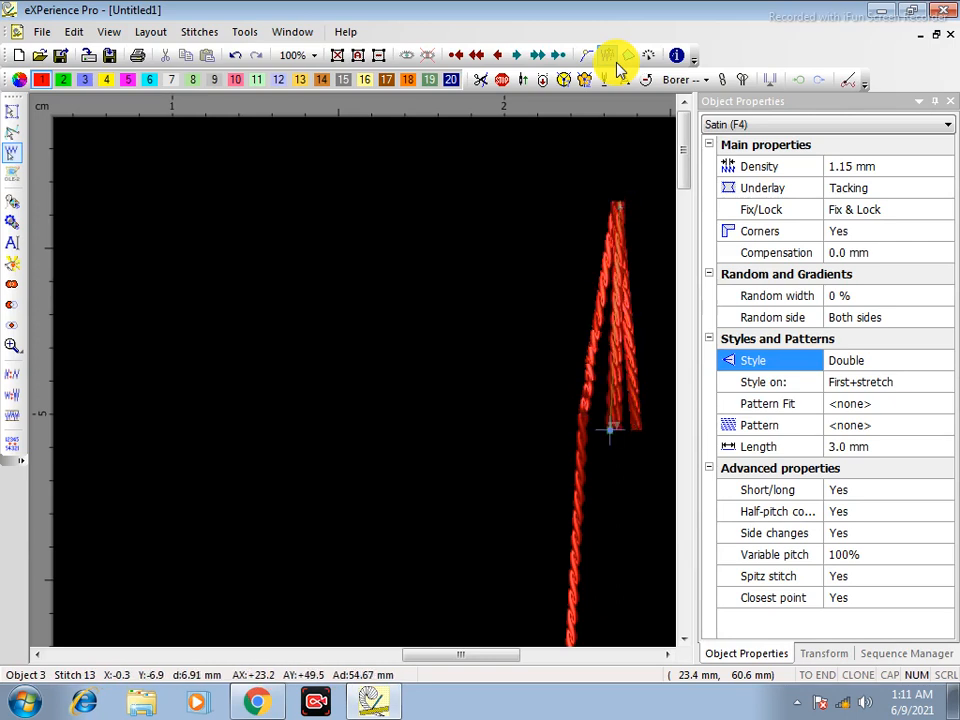
{"action": "key", "text": "Right"}
{"action": "key", "text": "Right"}
{"action": "key", "text": "Right"}
{"action": "key", "text": "Right"}
{"action": "key", "text": "Right"}
{"action": "key", "text": "Right"}
{"action": "key", "text": "Right"}
{"action": "key", "text": "Right"}
{"action": "key", "text": "Right"}
{"action": "key", "text": "Right"}
{"action": "key", "text": "Right"}
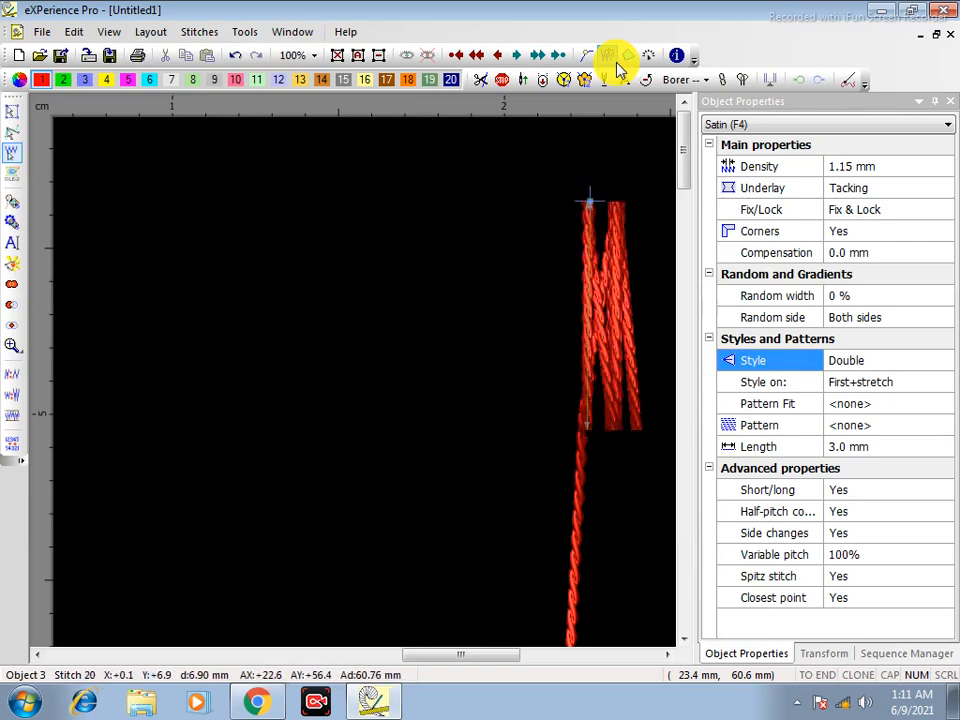
{"action": "key", "text": "Right"}
{"action": "key", "text": "Right"}
{"action": "key", "text": "Right"}
{"action": "key", "text": "Right"}
{"action": "key", "text": "Right"}
{"action": "key", "text": "Right"}
{"action": "key", "text": "Right"}
{"action": "key", "text": "Right"}
{"action": "key", "text": "Right"}
{"action": "key", "text": "Right"}
{"action": "key", "text": "Right"}
{"action": "key", "text": "Right"}
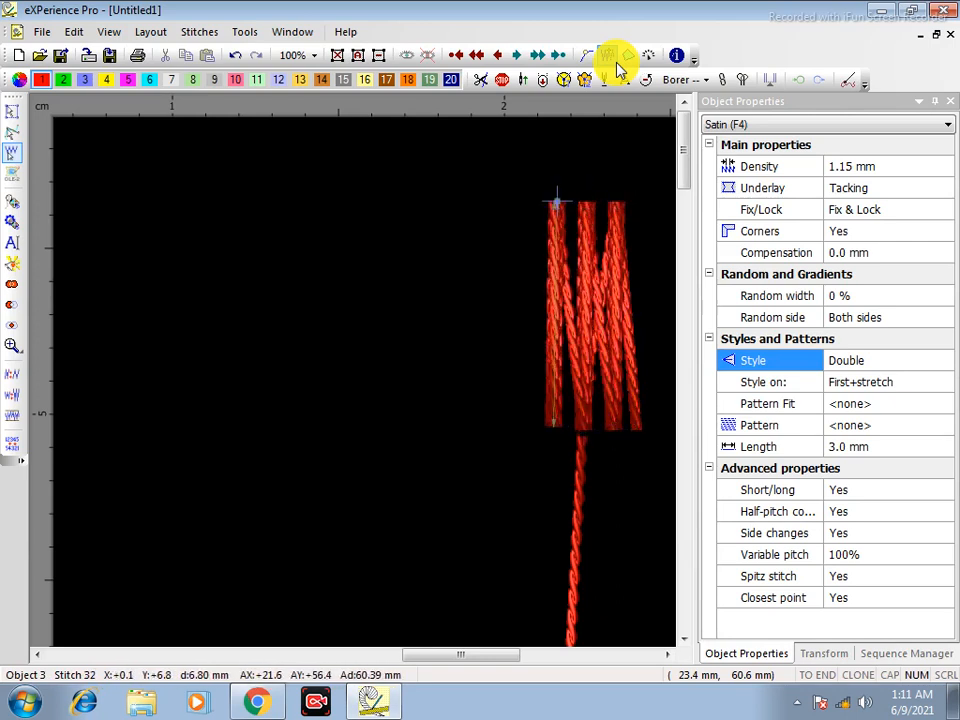
{"action": "key", "text": "Right"}
{"action": "key", "text": "Right"}
{"action": "key", "text": "Right"}
{"action": "key", "text": "Right"}
{"action": "key", "text": "Right"}
{"action": "key", "text": "Right"}
{"action": "key", "text": "Right"}
{"action": "key", "text": "Right"}
{"action": "key", "text": "Right"}
{"action": "key", "text": "Right"}
{"action": "key", "text": "Right"}
{"action": "key", "text": "Right"}
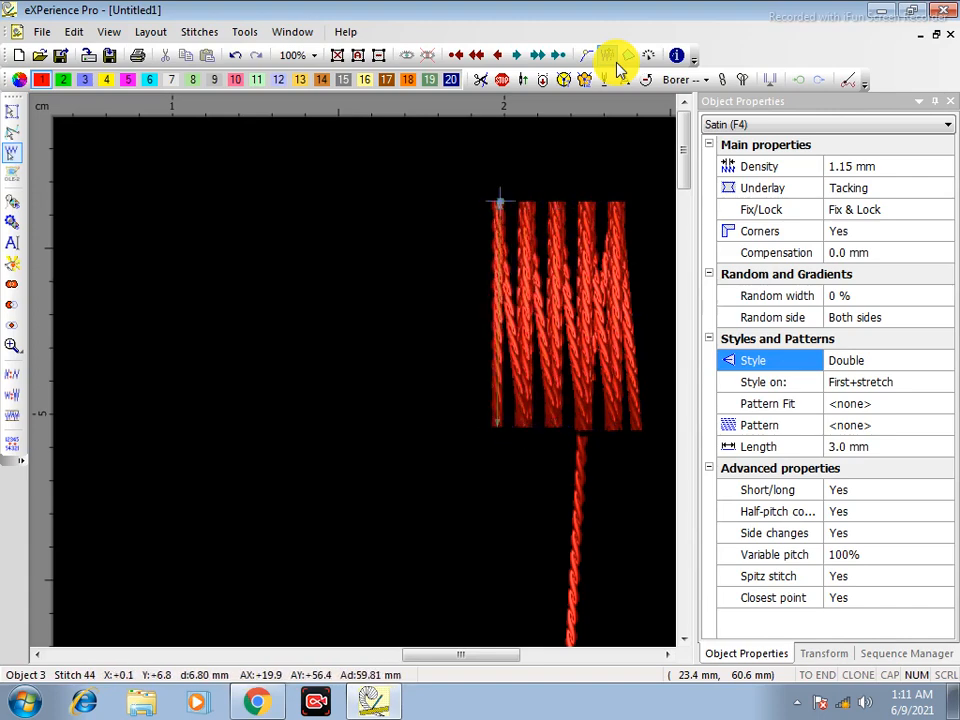
{"action": "key", "text": "Right"}
{"action": "key", "text": "Right"}
{"action": "key", "text": "Right"}
{"action": "key", "text": "Right"}
{"action": "key", "text": "Right"}
{"action": "key", "text": "Right"}
{"action": "key", "text": "Right"}
{"action": "key", "text": "Right"}
{"action": "key", "text": "Right"}
{"action": "key", "text": "Right"}
{"action": "key", "text": "Right"}
{"action": "key", "text": "Right"}
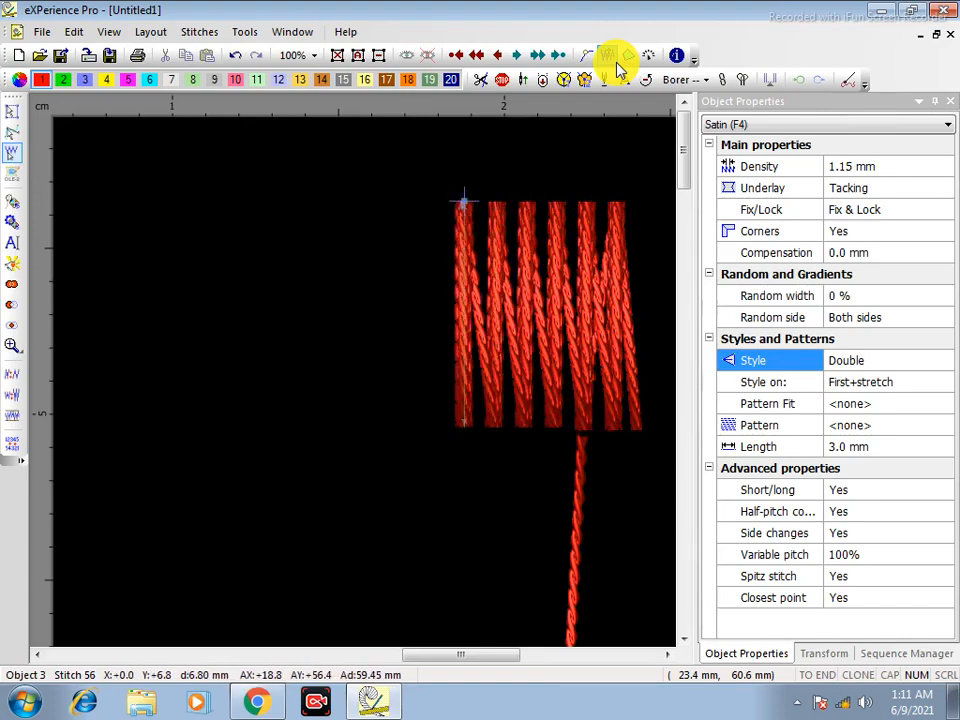
{"action": "key", "text": "Right"}
{"action": "key", "text": "Right"}
{"action": "key", "text": "Right"}
{"action": "key", "text": "Right"}
{"action": "key", "text": "Right"}
{"action": "key", "text": "Right"}
{"action": "key", "text": "Right"}
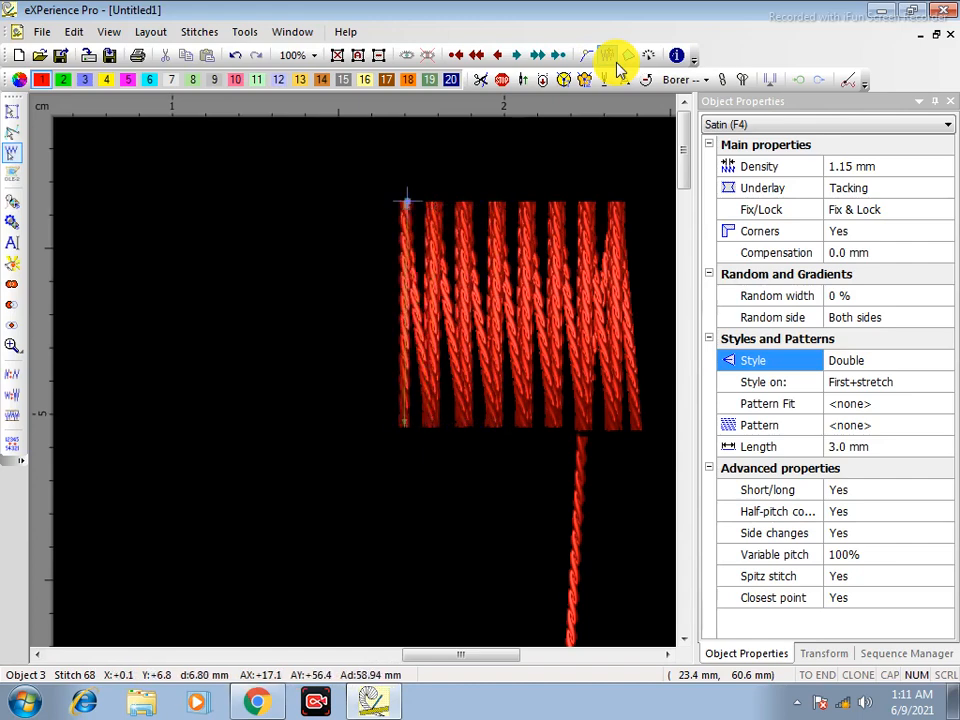
{"action": "key", "text": "Right"}
{"action": "key", "text": "Right"}
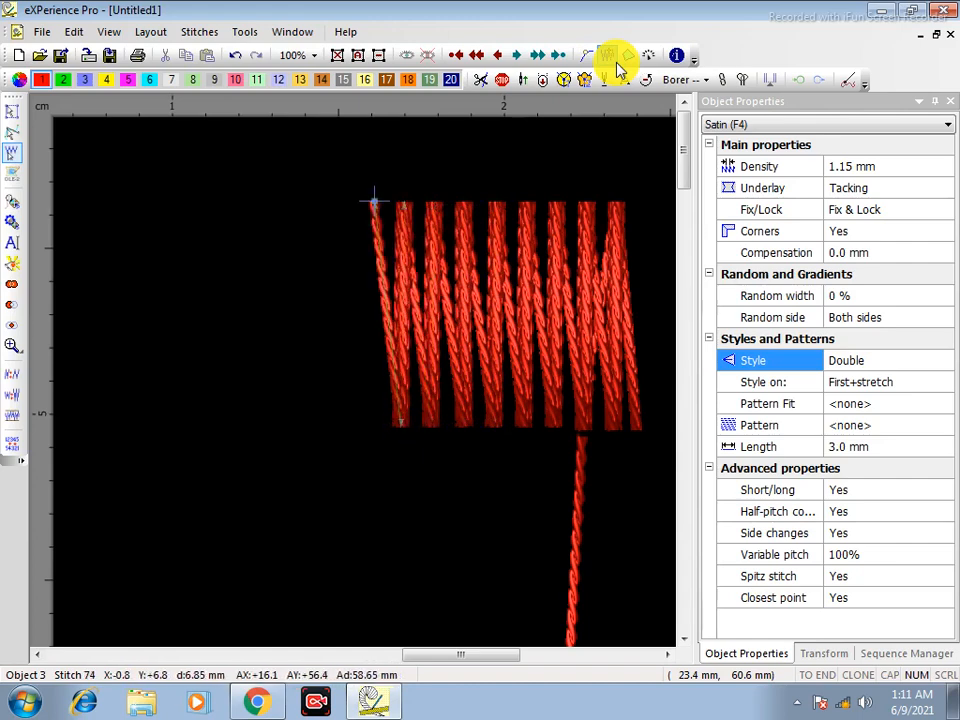
{"action": "key", "text": "Right"}
{"action": "key", "text": "Right"}
{"action": "key", "text": "Right"}
{"action": "key", "text": "Right"}
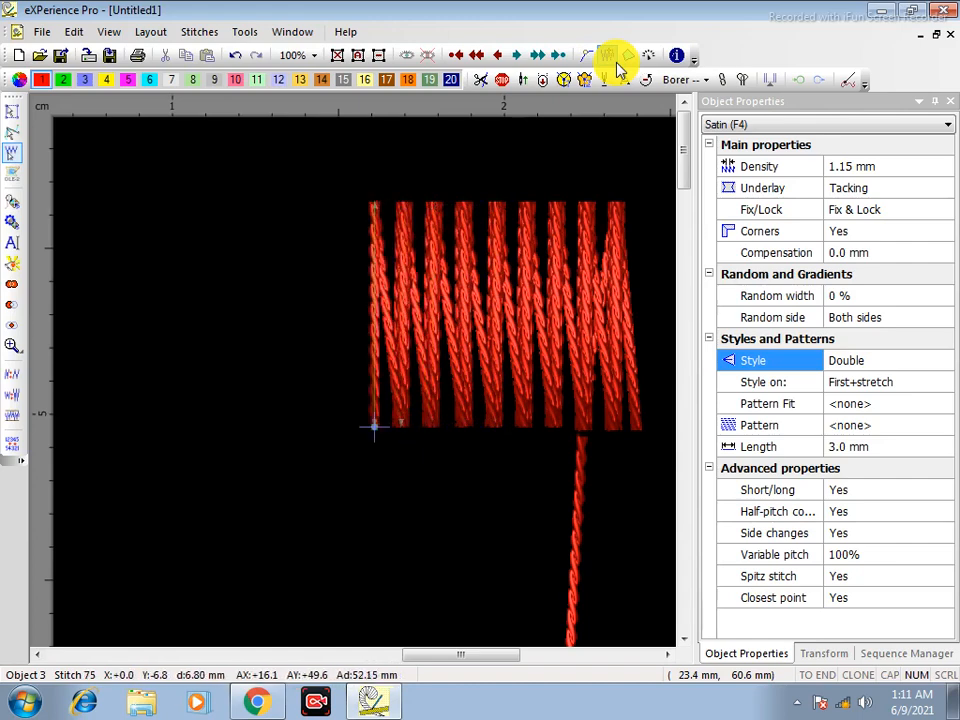
{"action": "key", "text": "Right"}
{"action": "key", "text": "Right"}
{"action": "key", "text": "Right"}
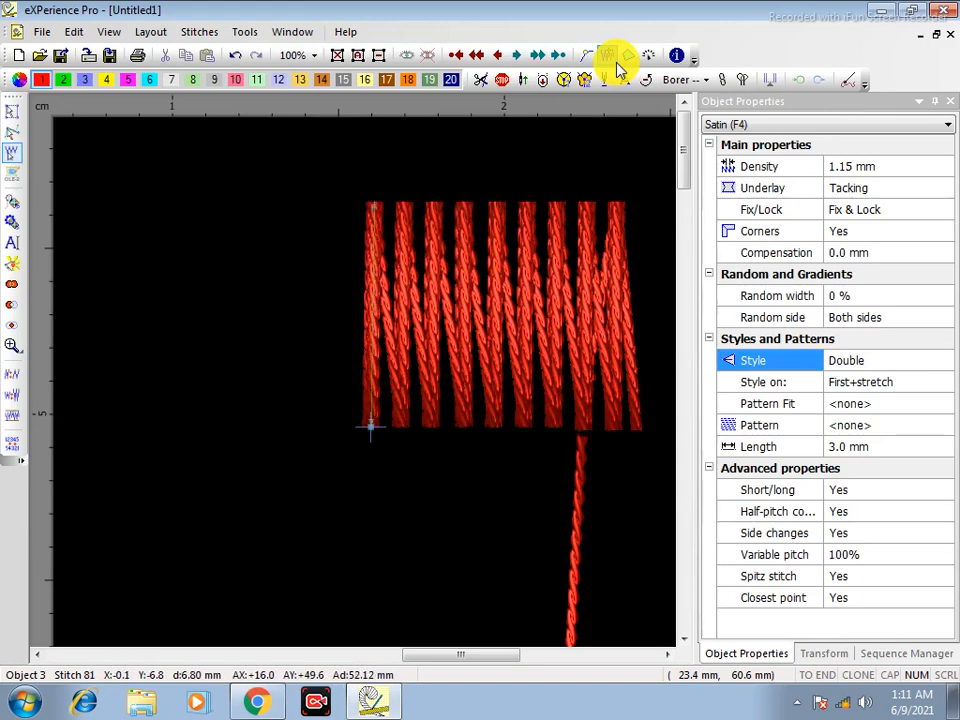
{"action": "key", "text": "Right"}
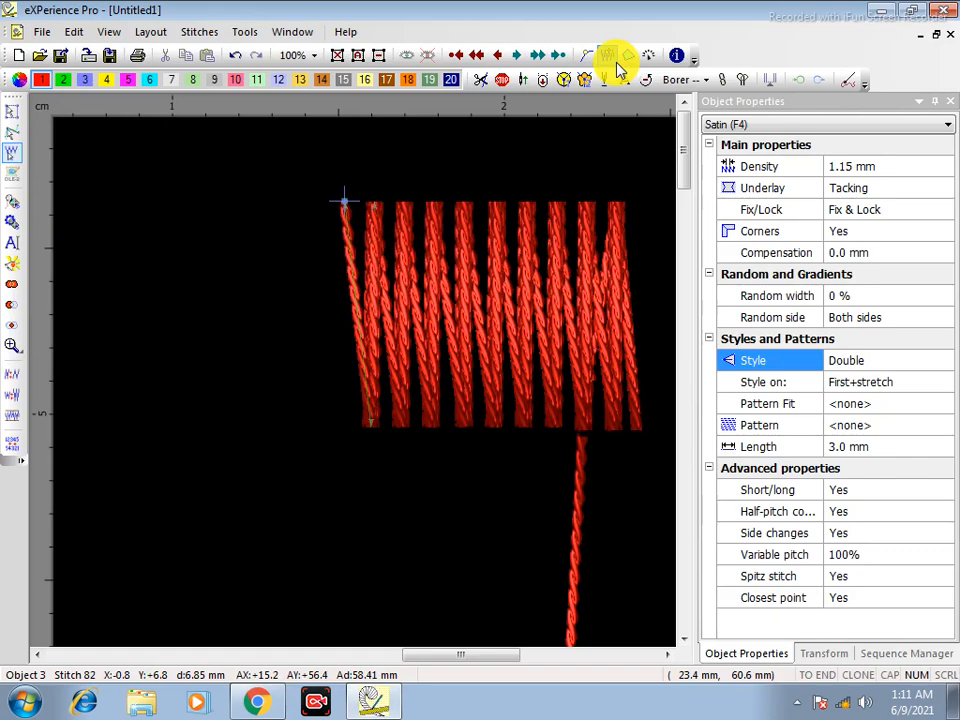
Return to object selection and browse the stitch style library, closing it without choosing a style
{"action": "left_click", "coordinate": [12, 111]}
{"action": "left_click", "coordinate": [219, 183]}
{"action": "scroll", "coordinate": [523, 229], "scroll_direction": "down", "scroll_amount": 5}
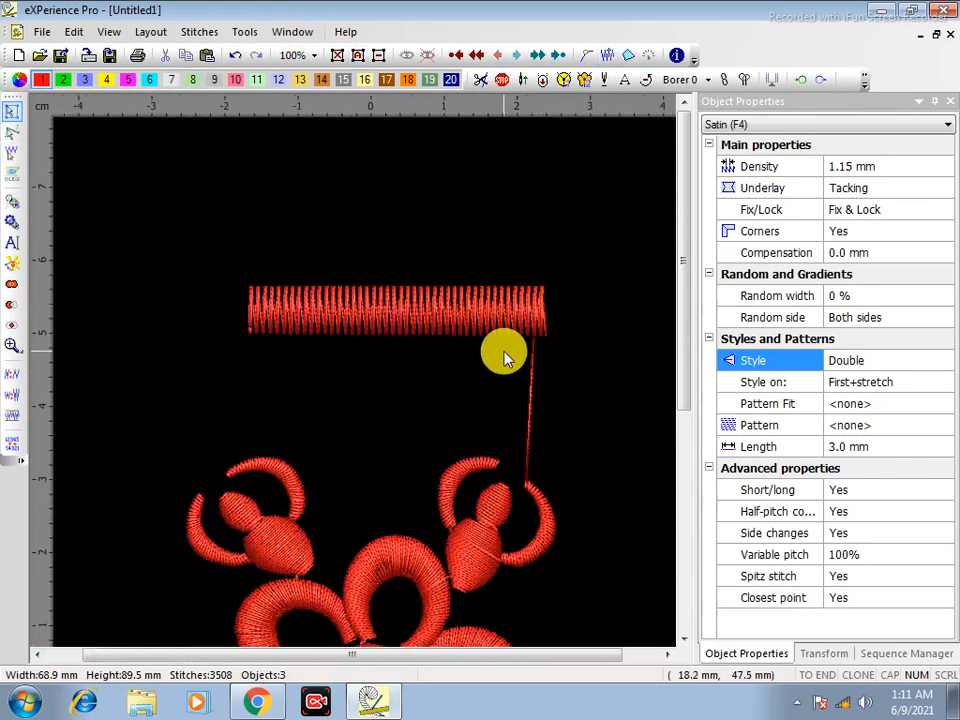
{"action": "left_click", "coordinate": [845, 362]}
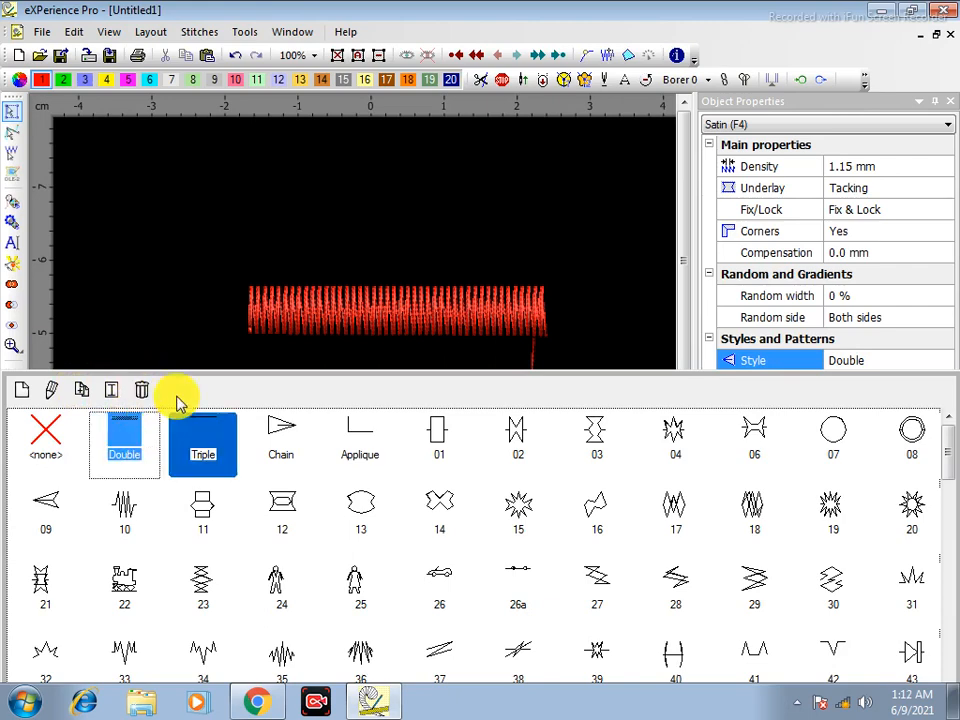
{"action": "left_click", "coordinate": [260, 200]}
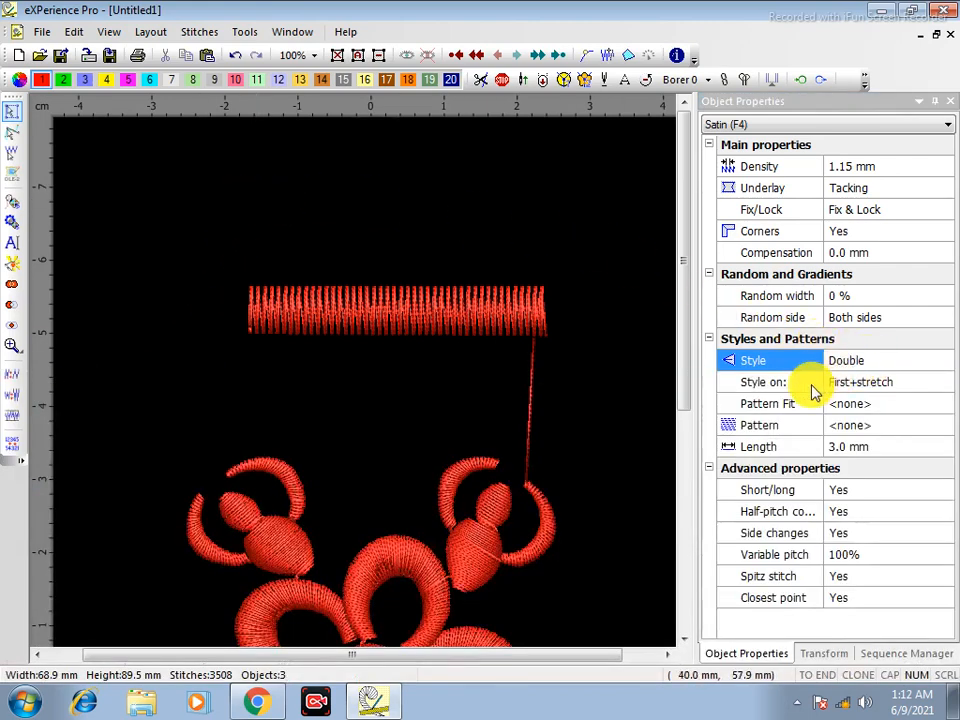
Set the satin bar's density to 1.75 mm and deselect it
{"action": "left_click", "coordinate": [463, 306]}
{"action": "left_click", "coordinate": [900, 164]}
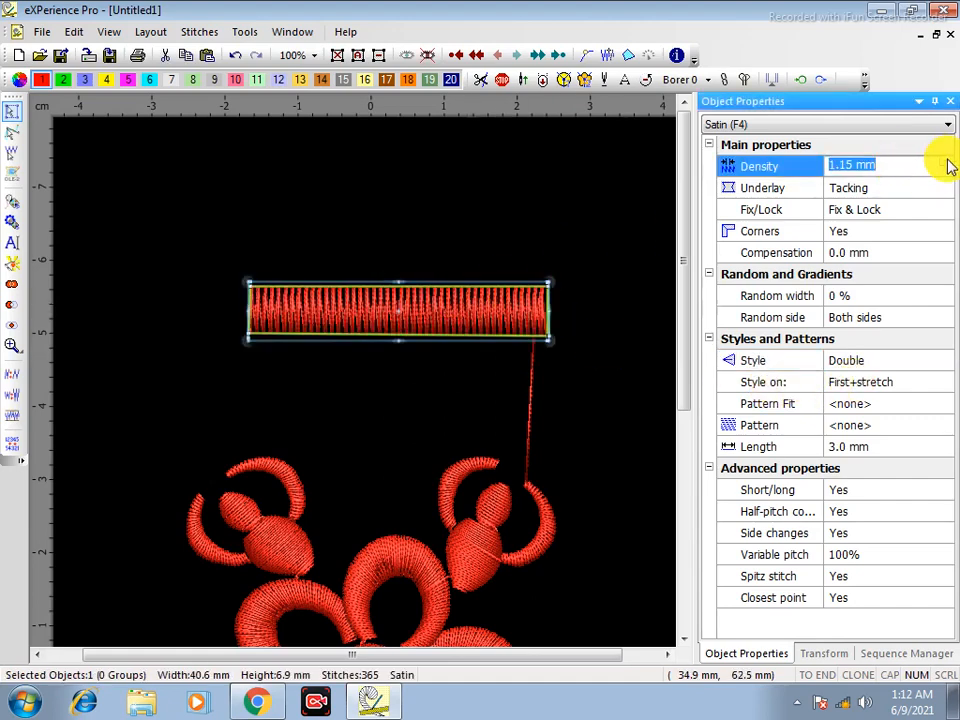
{"action": "left_click", "coordinate": [947, 161]}
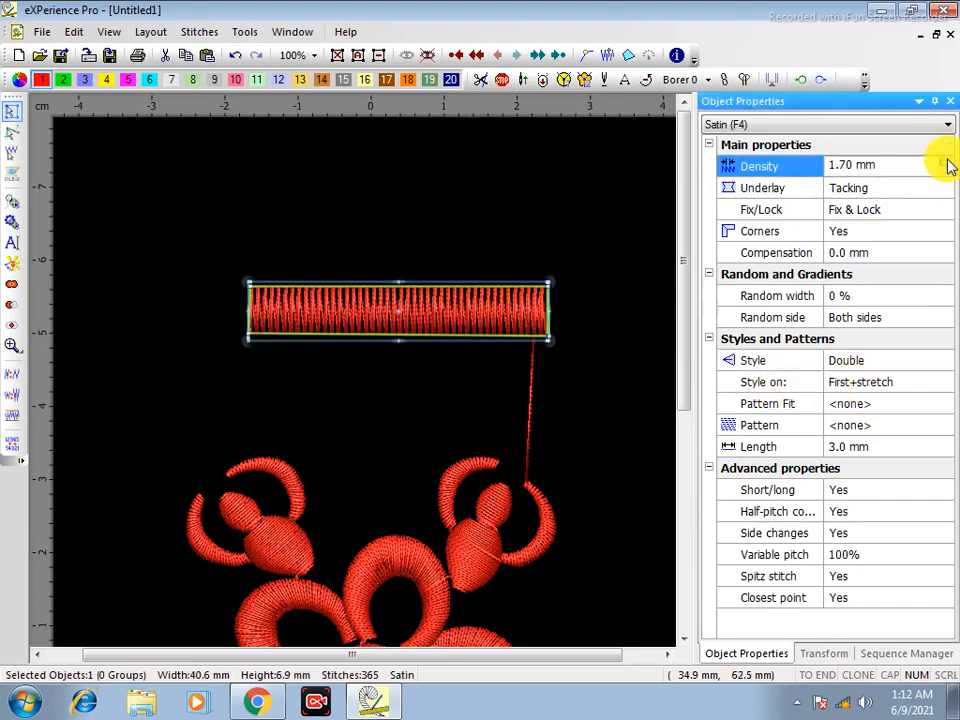
{"action": "left_click", "coordinate": [949, 164]}
{"action": "left_click", "coordinate": [524, 210]}
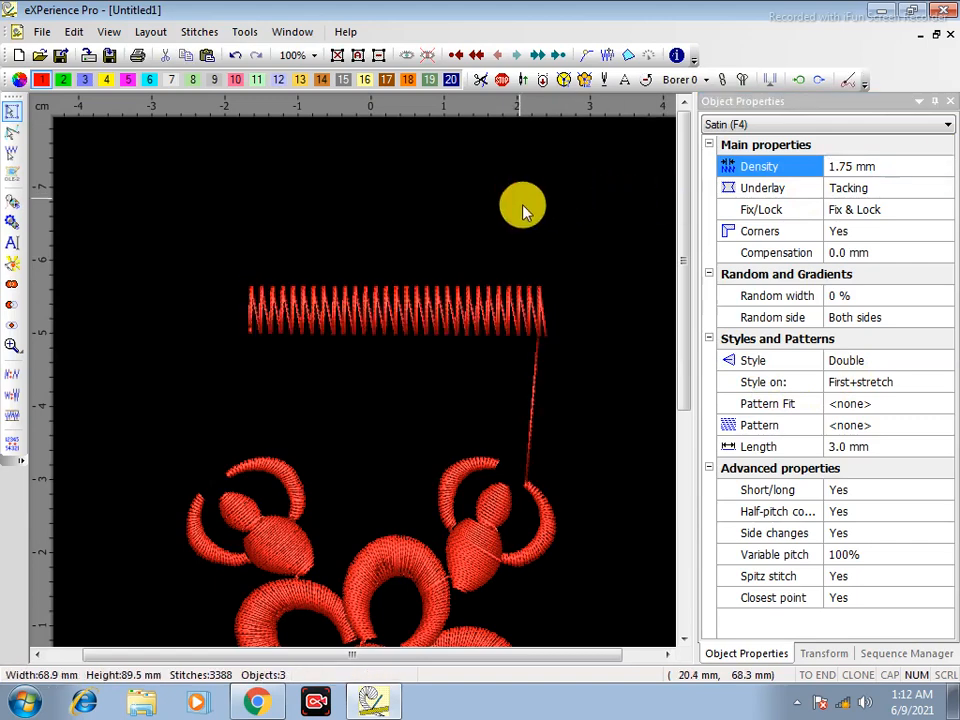
Apply the satin bar's Double style on both stitches instead of First+stretch
{"action": "left_click", "coordinate": [506, 313]}
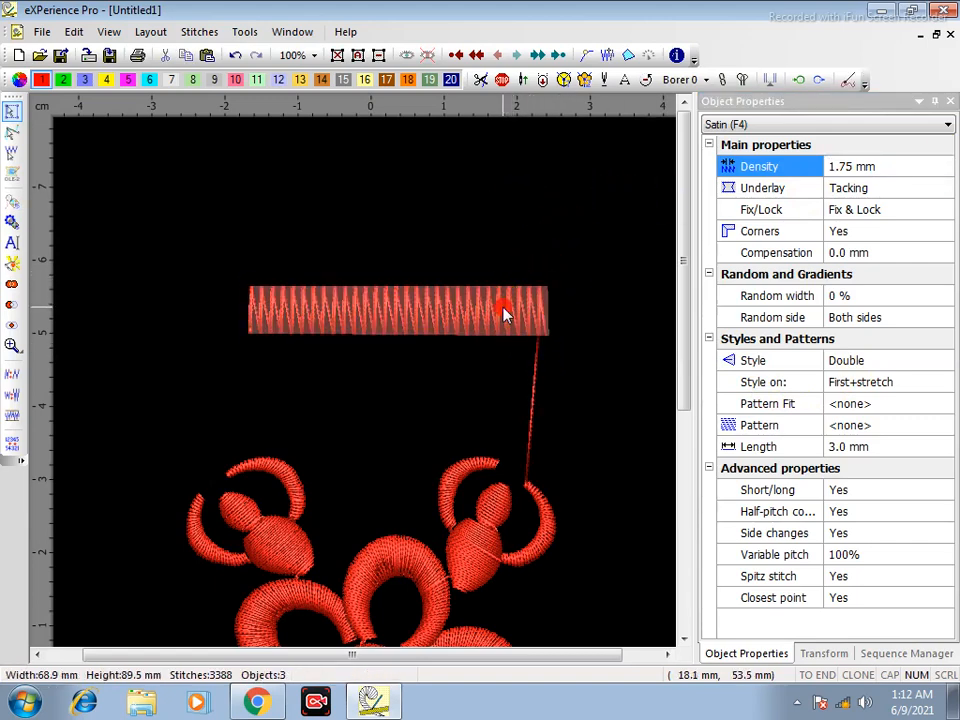
{"action": "left_click", "coordinate": [861, 387]}
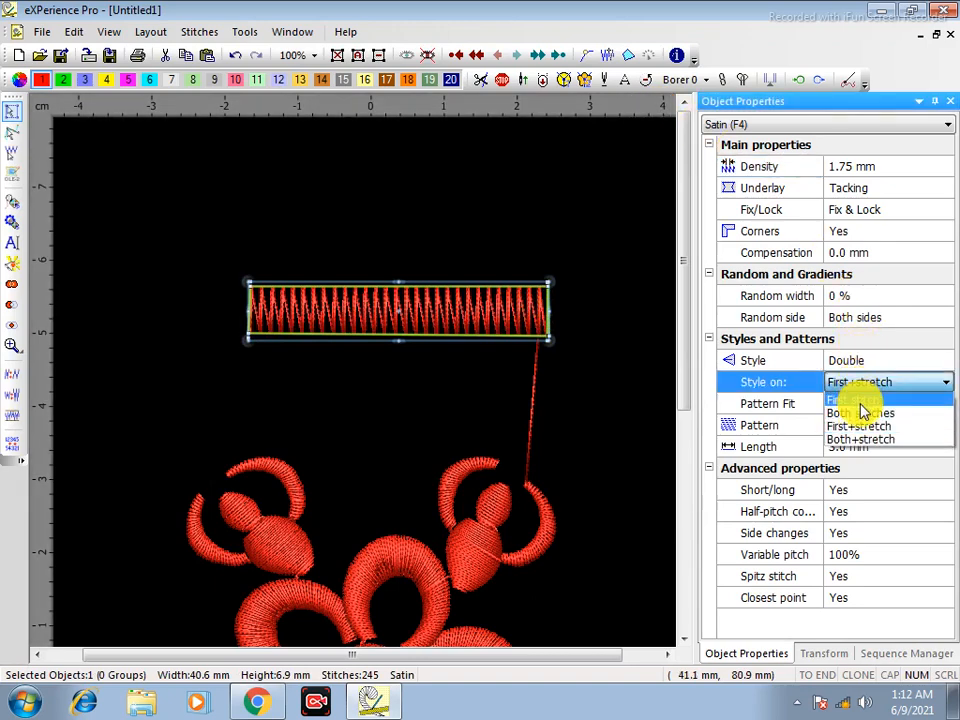
{"action": "left_click", "coordinate": [861, 414]}
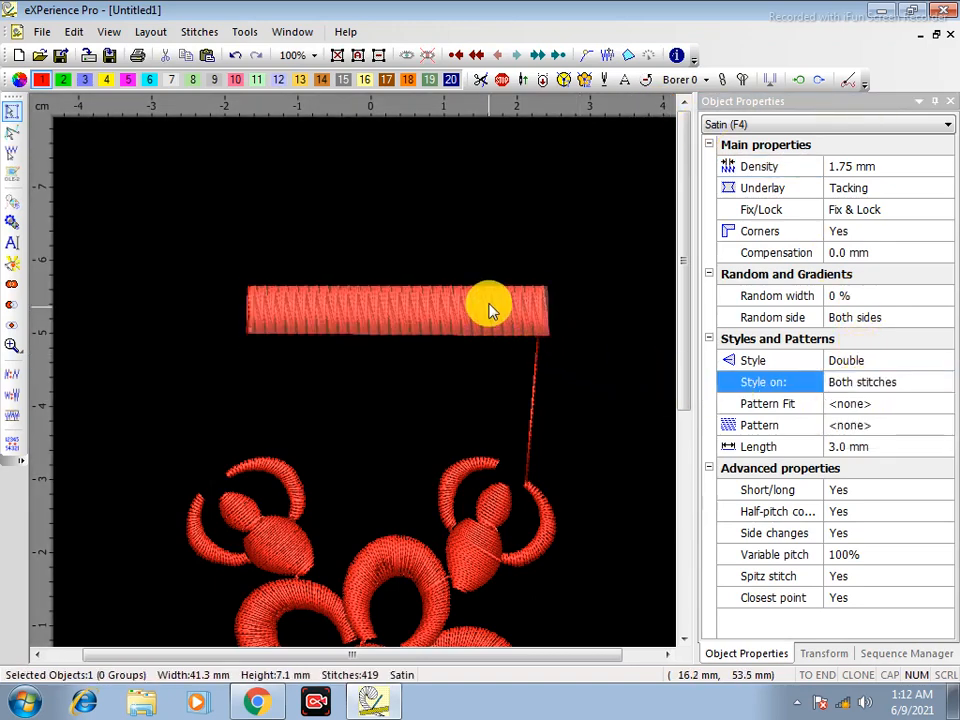
Show the stitches only up to the cursor and step forward to examine how the bar is sewn with the style on both stitches
{"action": "left_click", "coordinate": [607, 56]}
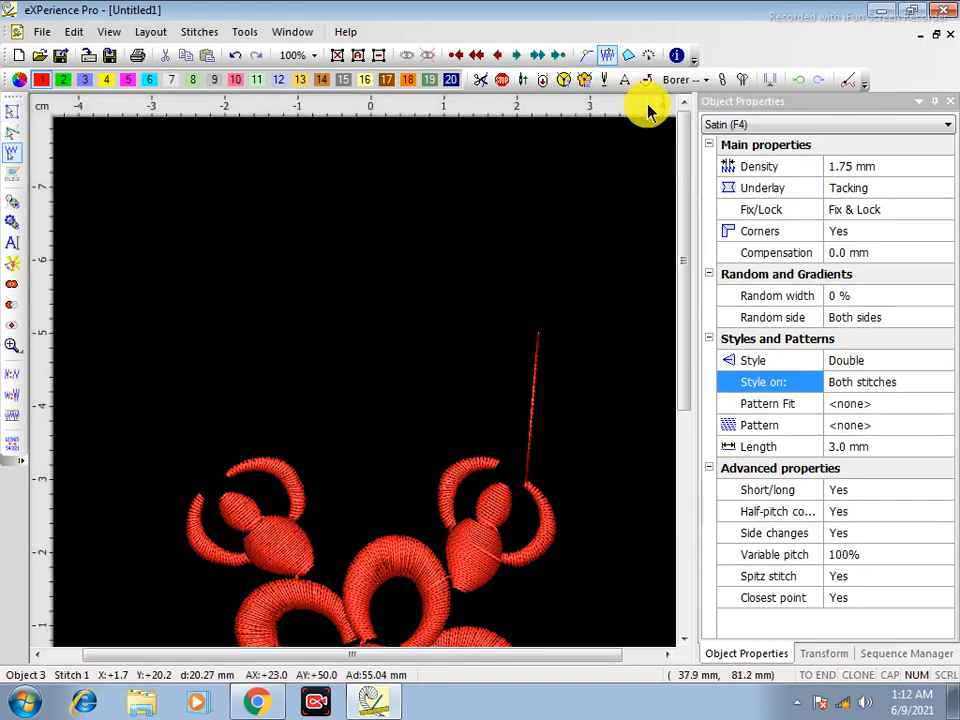
{"action": "key", "text": "Right"}
{"action": "key", "text": "Right"}
{"action": "key", "text": "Right"}
{"action": "key", "text": "Right"}
{"action": "key", "text": "Right"}
{"action": "key", "text": "Right"}
{"action": "key", "text": "Right"}
{"action": "key", "text": "Right"}
{"action": "key", "text": "Right"}
{"action": "key", "text": "Right"}
{"action": "key", "text": "Right"}
{"action": "key", "text": "Right"}
{"action": "key", "text": "Right"}
{"action": "key", "text": "Right"}
{"action": "key", "text": "Right"}
{"action": "key", "text": "Right"}
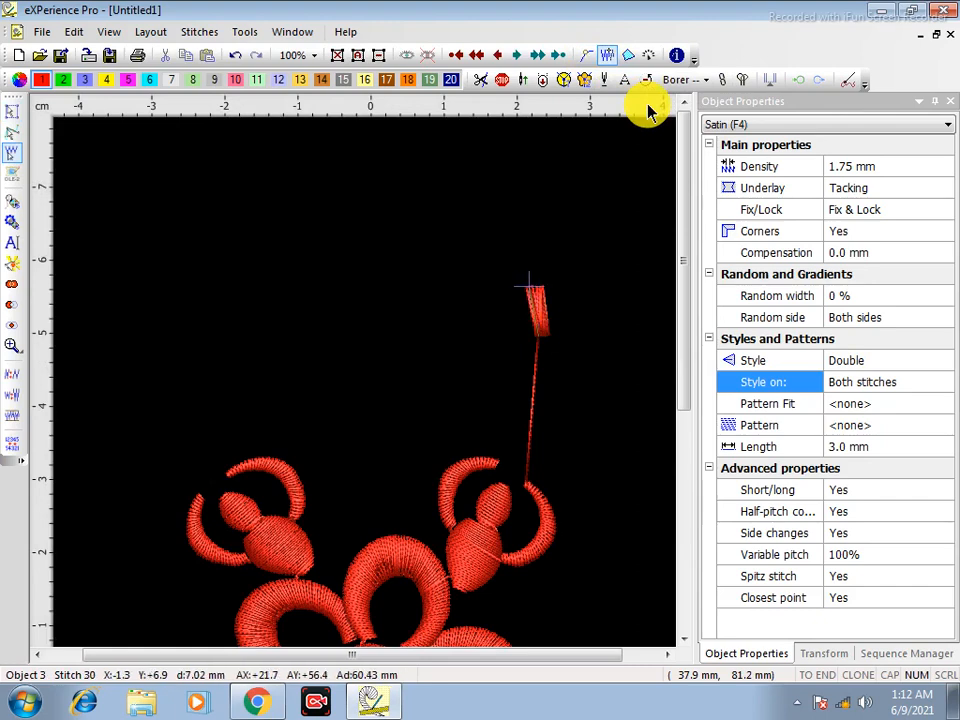
{"action": "key", "text": "Right"}
{"action": "key", "text": "Right"}
{"action": "key", "text": "Right"}
{"action": "key", "text": "Right"}
{"action": "key", "text": "Right"}
{"action": "key", "text": "Right"}
{"action": "key", "text": "Right"}
{"action": "key", "text": "Right"}
{"action": "key", "text": "Right"}
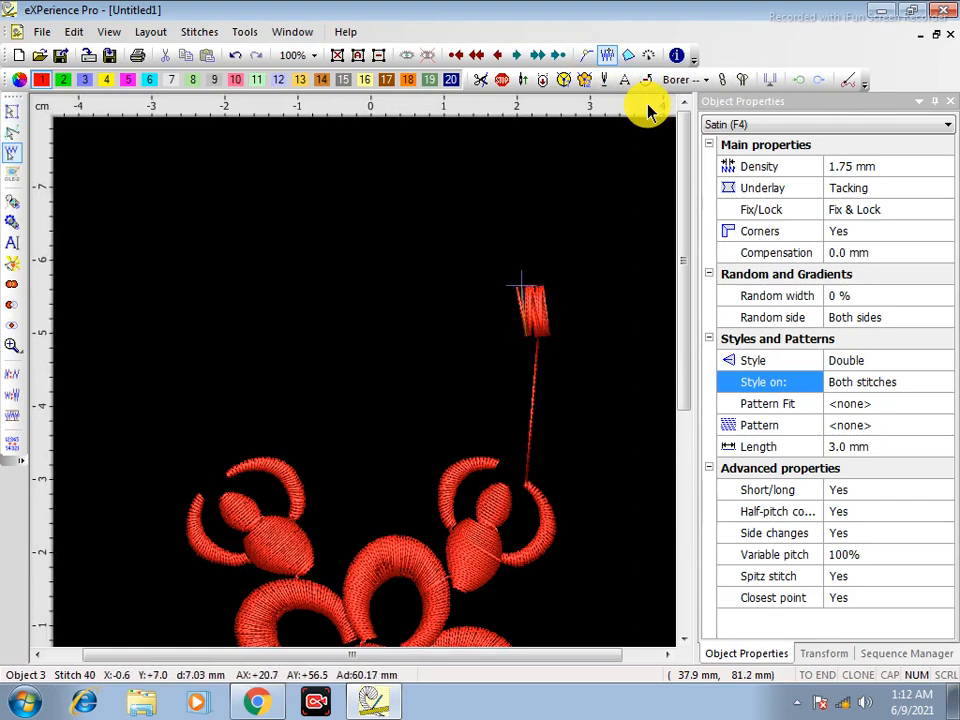
{"action": "scroll", "coordinate": [484, 317], "scroll_direction": "up", "scroll_amount": 2}
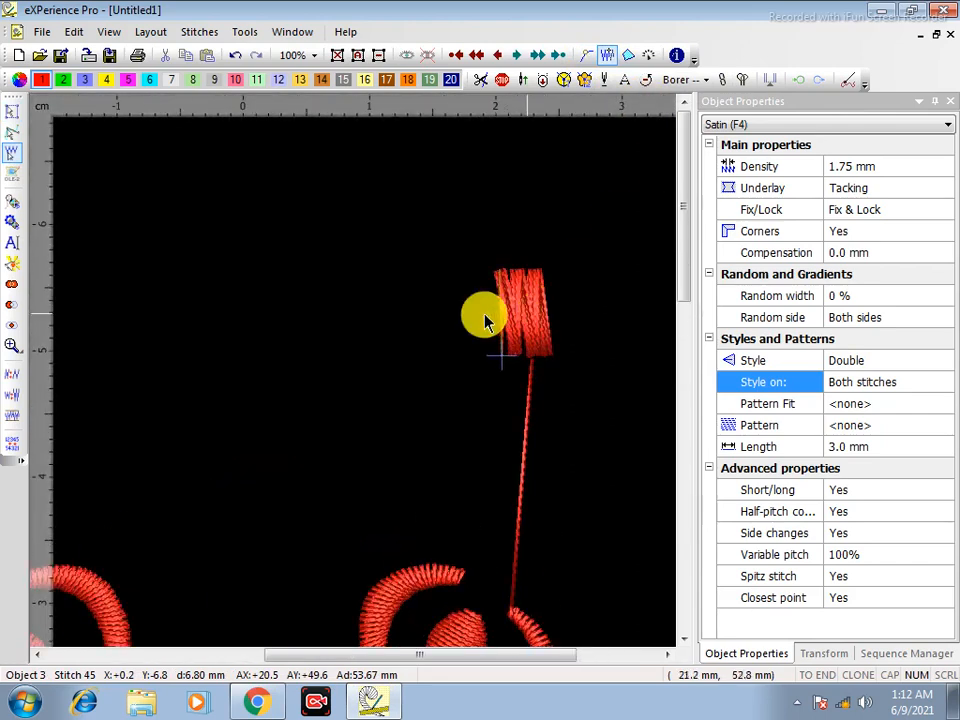
{"action": "key", "text": "Right"}
{"action": "key", "text": "Right"}
{"action": "key", "text": "Right"}
{"action": "key", "text": "Right"}
{"action": "key", "text": "Right"}
{"action": "key", "text": "Right"}
{"action": "key", "text": "Right"}
{"action": "key", "text": "Right"}
{"action": "key", "text": "Right"}
{"action": "key", "text": "Right"}
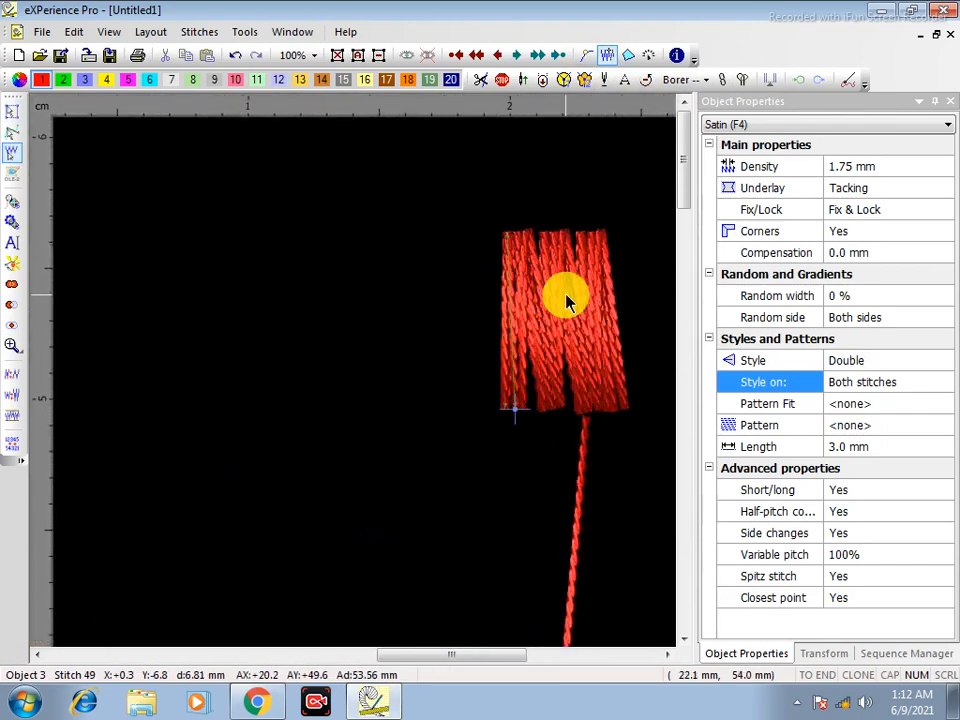
{"action": "key", "text": "Right"}
{"action": "key", "text": "Right"}
{"action": "key", "text": "Right"}
{"action": "key", "text": "Right"}
{"action": "key", "text": "Right"}
{"action": "key", "text": "Right"}
{"action": "key", "text": "Right"}
{"action": "key", "text": "Right"}
{"action": "key", "text": "Right"}
{"action": "key", "text": "Right"}
{"action": "key", "text": "Right"}
{"action": "key", "text": "Right"}
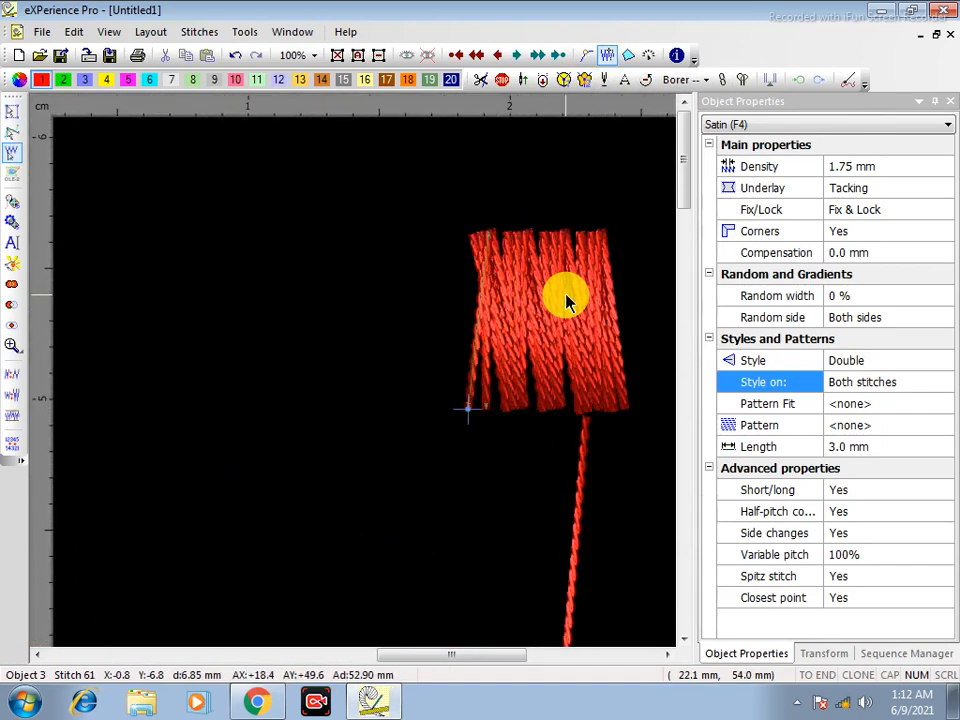
{"action": "key", "text": "Right"}
{"action": "key", "text": "Right"}
{"action": "key", "text": "Right"}
{"action": "key", "text": "Right"}
{"action": "key", "text": "Right"}
{"action": "key", "text": "Right"}
{"action": "key", "text": "Right"}
{"action": "key", "text": "Right"}
{"action": "key", "text": "Right"}
{"action": "key", "text": "Right"}
{"action": "key", "text": "Right"}
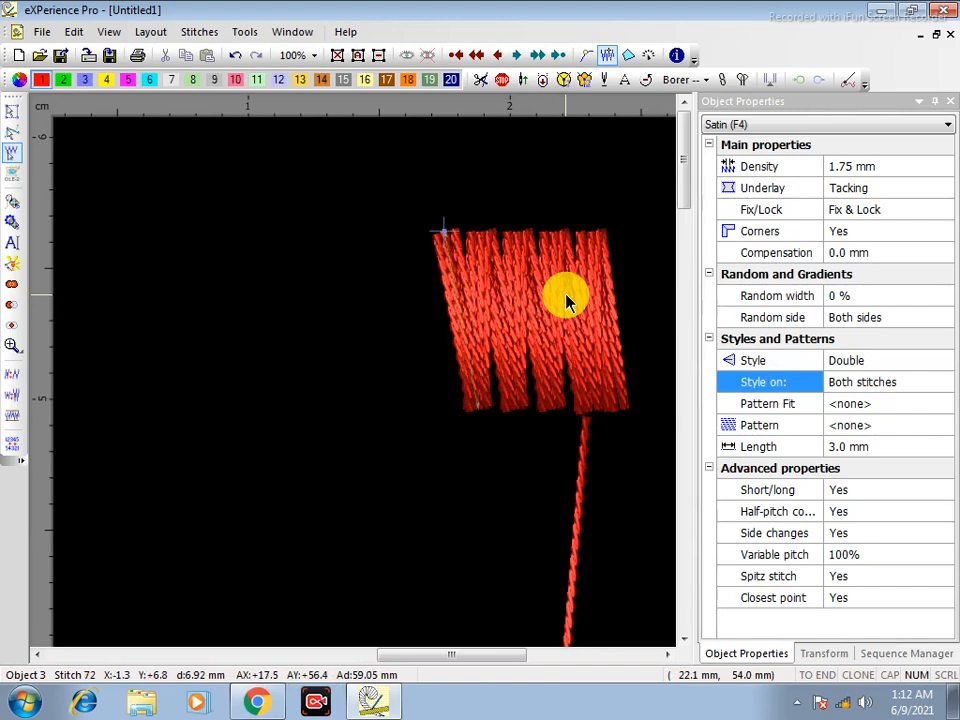
{"action": "key", "text": "Right"}
{"action": "key", "text": "Right"}
{"action": "key", "text": "Right"}
{"action": "key", "text": "Right"}
{"action": "key", "text": "Right"}
{"action": "key", "text": "Right"}
{"action": "key", "text": "Right"}
{"action": "key", "text": "Right"}
{"action": "key", "text": "Right"}
{"action": "key", "text": "Right"}
{"action": "key", "text": "Right"}
{"action": "key", "text": "Right"}
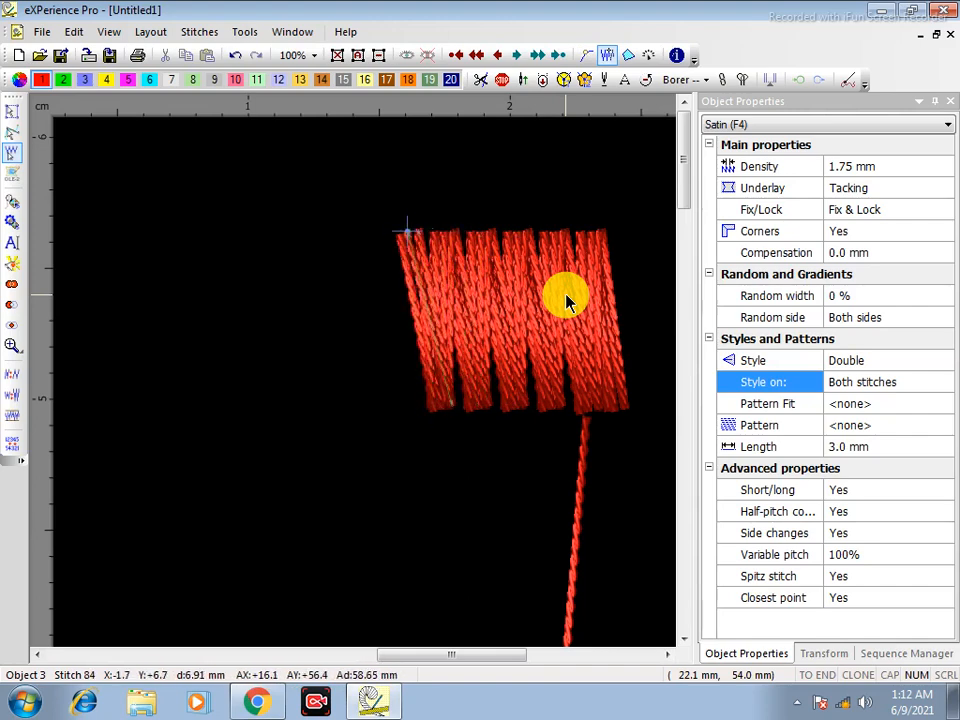
{"action": "key", "text": "Right"}
{"action": "key", "text": "Right"}
{"action": "key", "text": "Right"}
{"action": "key", "text": "Right"}
{"action": "key", "text": "Right"}
{"action": "key", "text": "Right"}
{"action": "key", "text": "Right"}
{"action": "key", "text": "Right"}
{"action": "key", "text": "Right"}
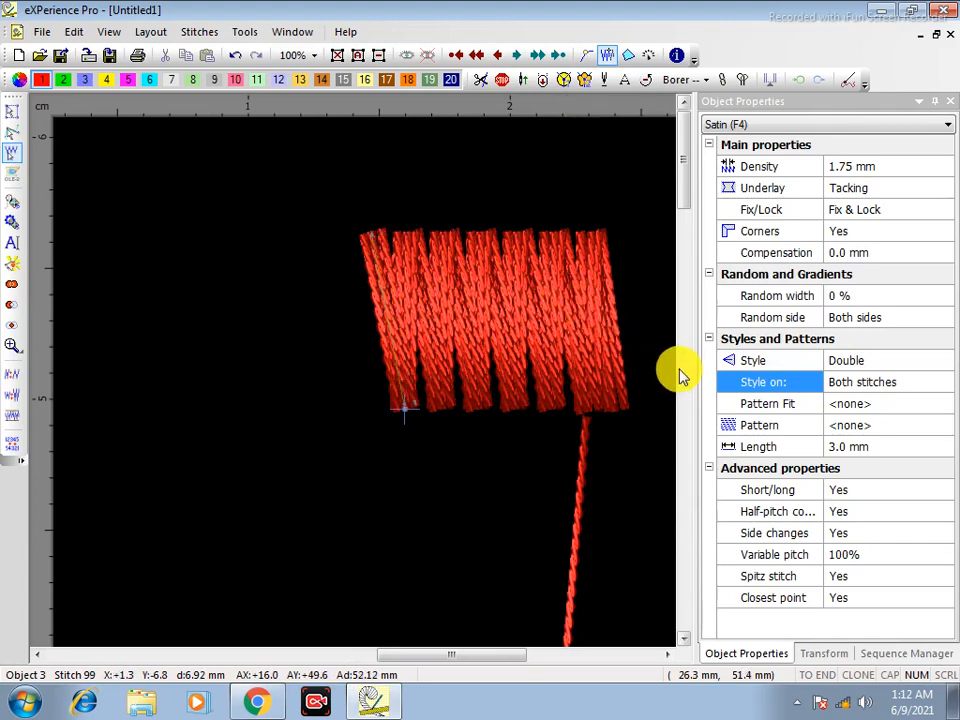
Try to switch the satin bar's Style on option to First+stretch, then reopen its options and deselect the bar
{"action": "left_click", "coordinate": [864, 382]}
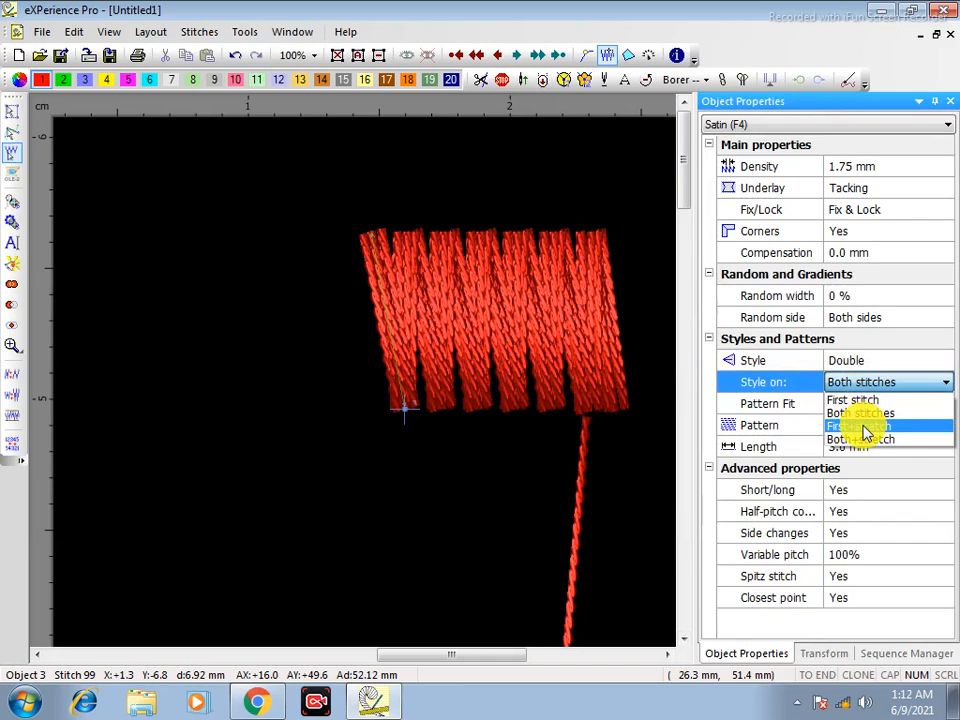
{"action": "left_click", "coordinate": [858, 426]}
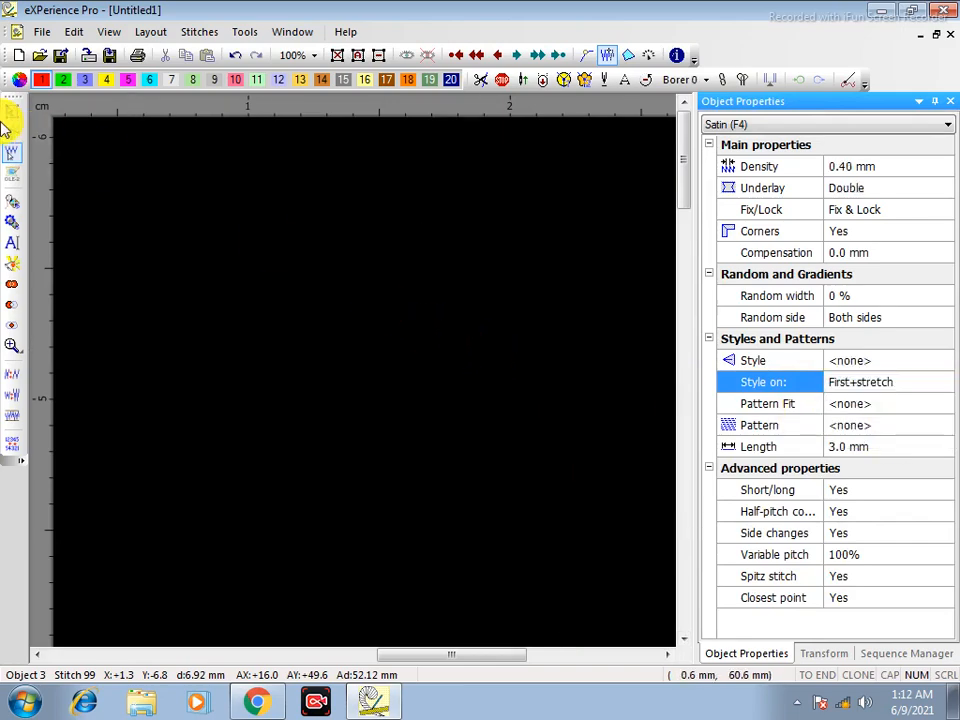
{"action": "left_click", "coordinate": [221, 243]}
{"action": "scroll", "coordinate": [450, 310], "scroll_direction": "down", "scroll_amount": 2}
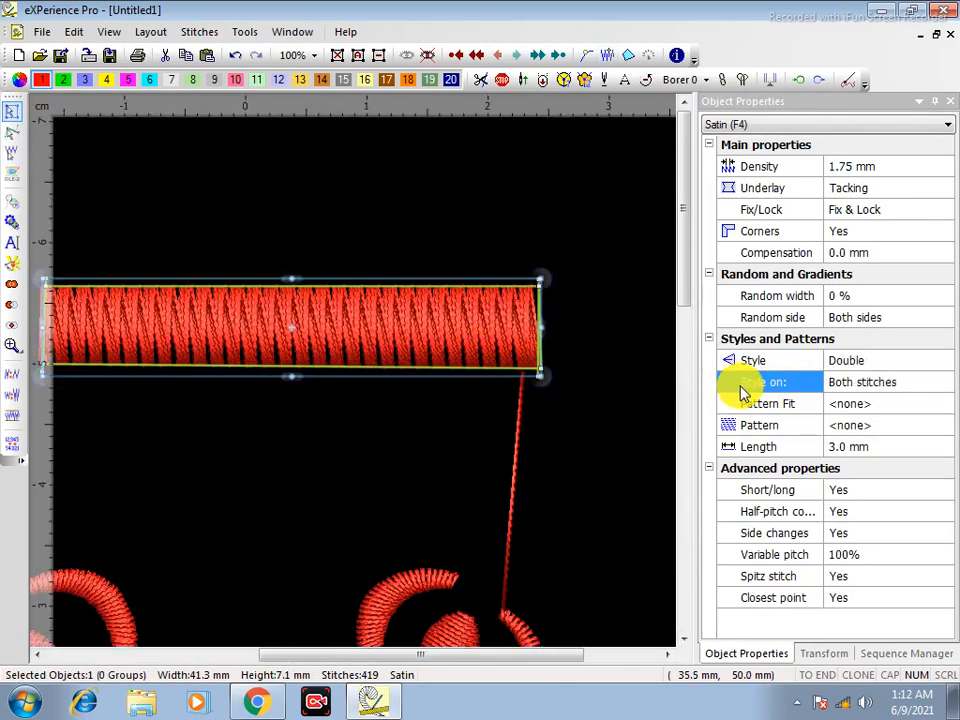
{"action": "left_click", "coordinate": [862, 386]}
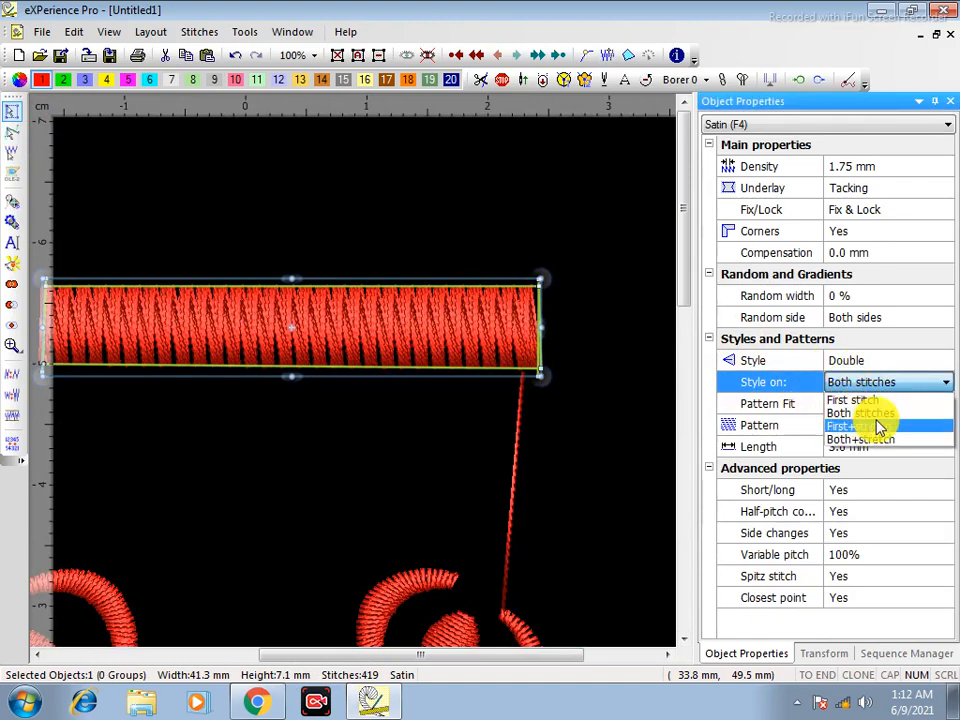
{"action": "left_click", "coordinate": [483, 212]}
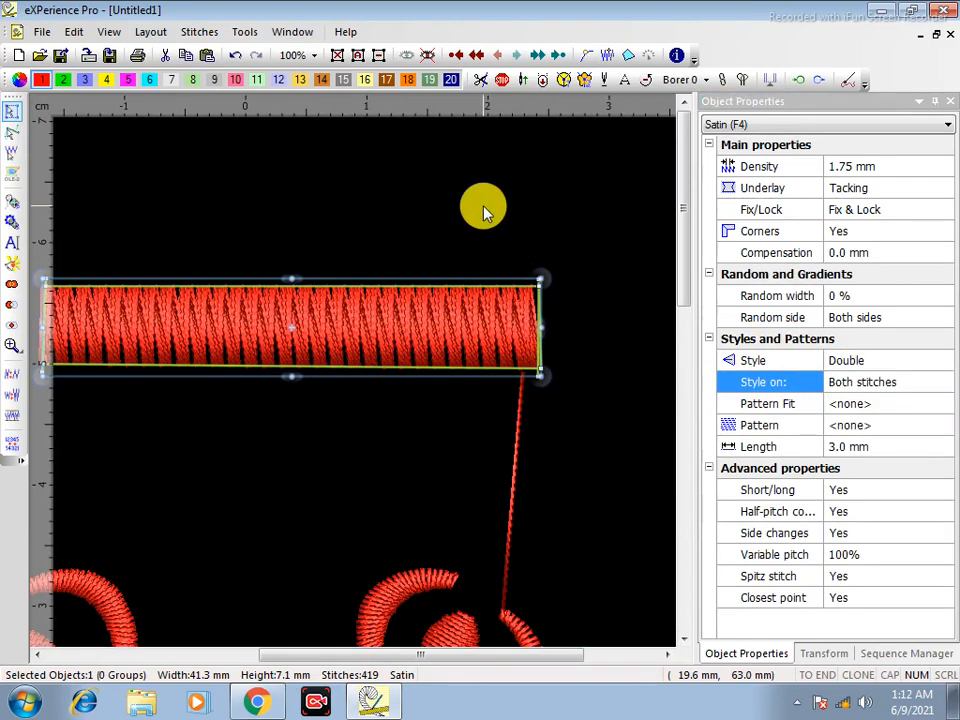
{"action": "key", "text": "F3"}
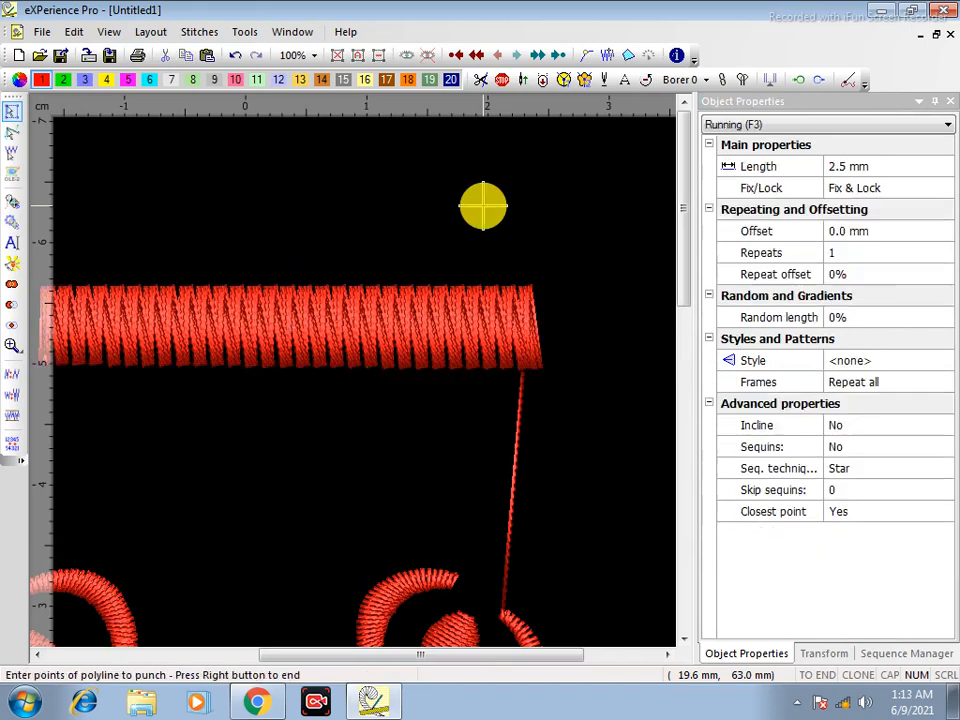
{"action": "key", "text": "s"}
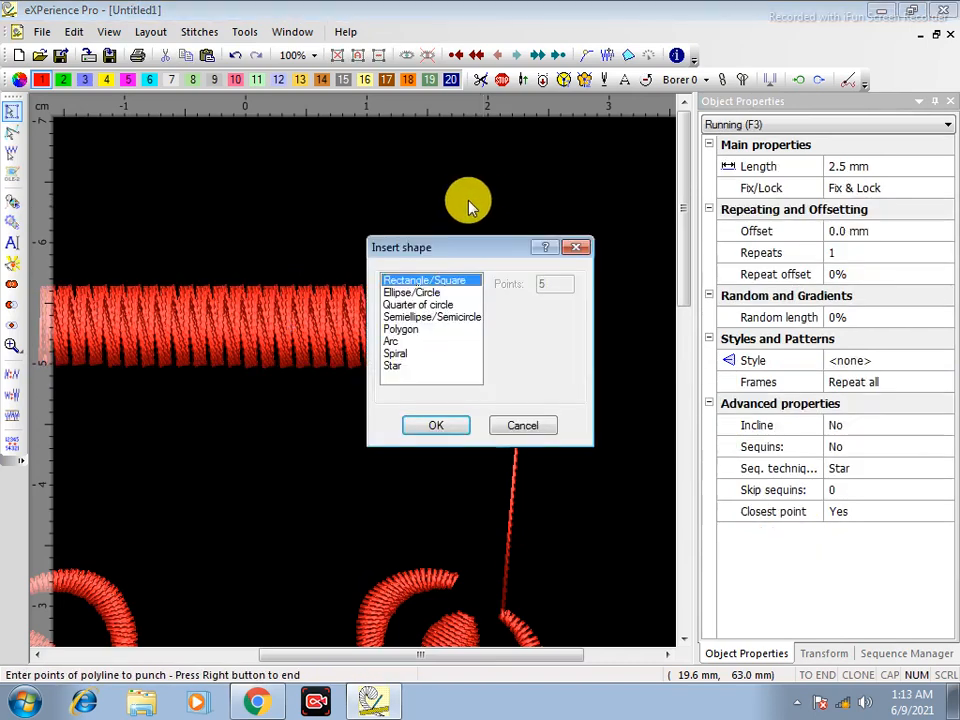
{"action": "left_click", "coordinate": [431, 304]}
{"action": "left_click", "coordinate": [445, 424]}
{"action": "left_click", "coordinate": [413, 261]}
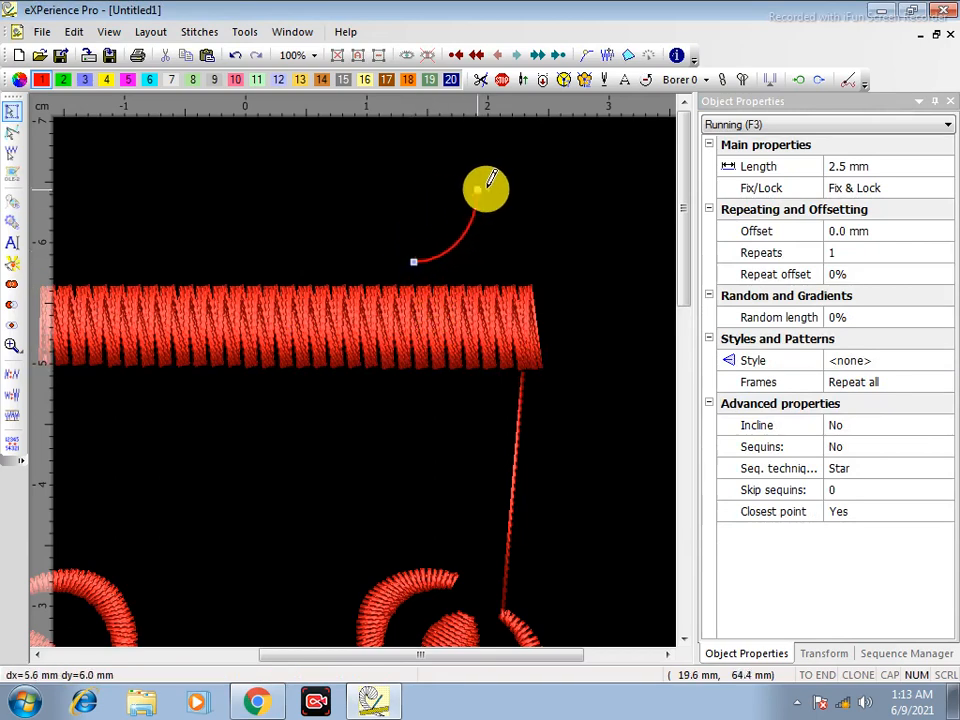
{"action": "left_click", "coordinate": [463, 184]}
{"action": "right_click", "coordinate": [463, 184]}
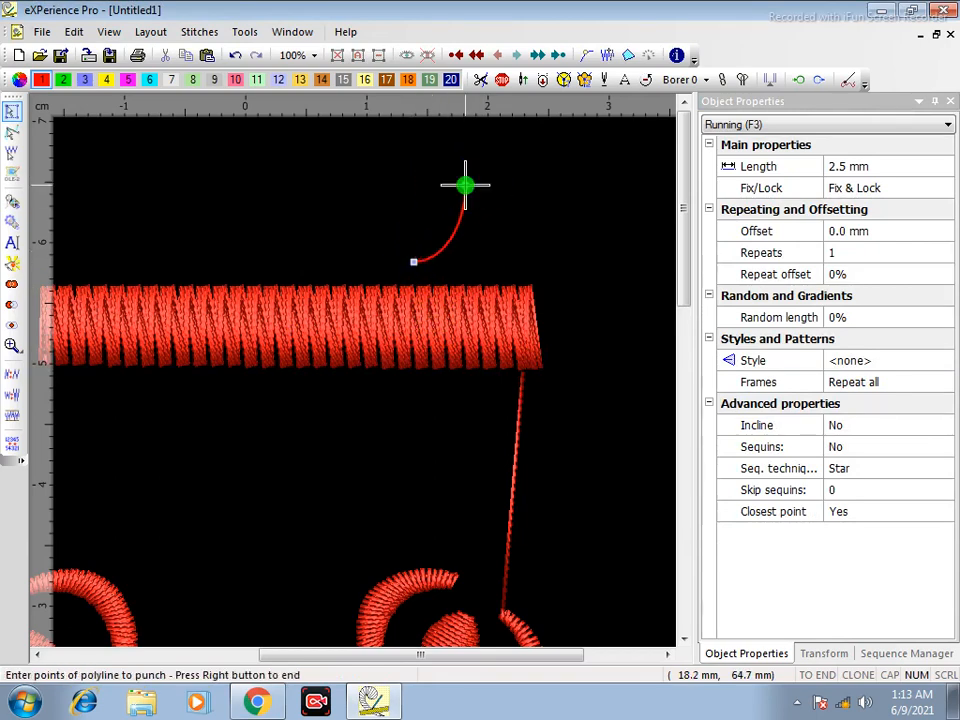
{"action": "key", "text": "Delete"}
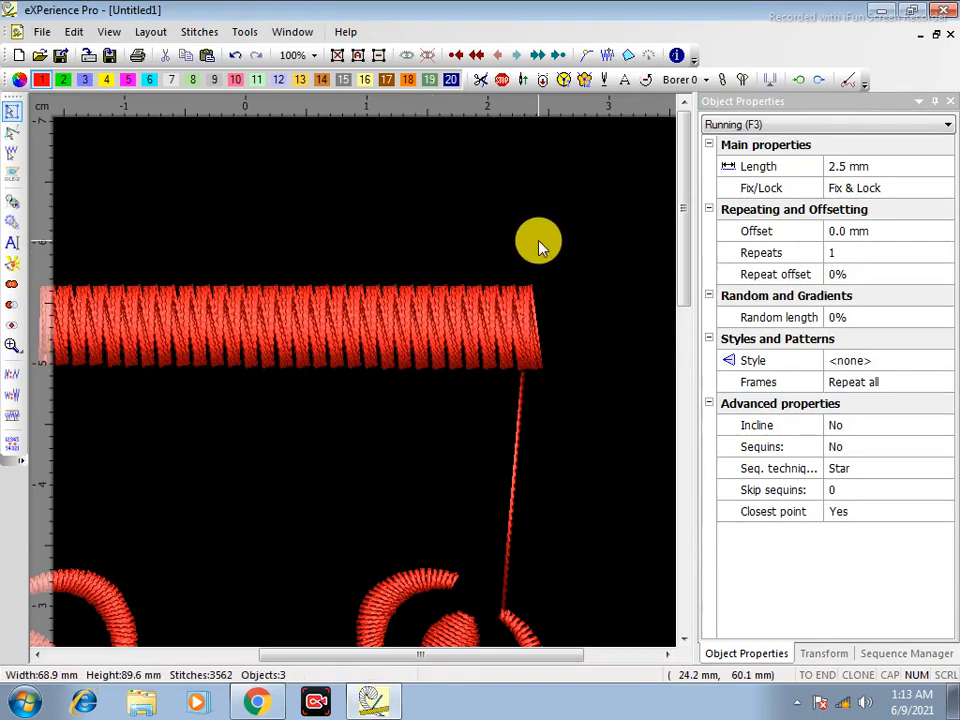
Draw a running-stitch semicircle above the satin bar and shrink it to about 8.3 by 4.5 mm
{"action": "key", "text": "F3"}
{"action": "key", "text": "Insert"}
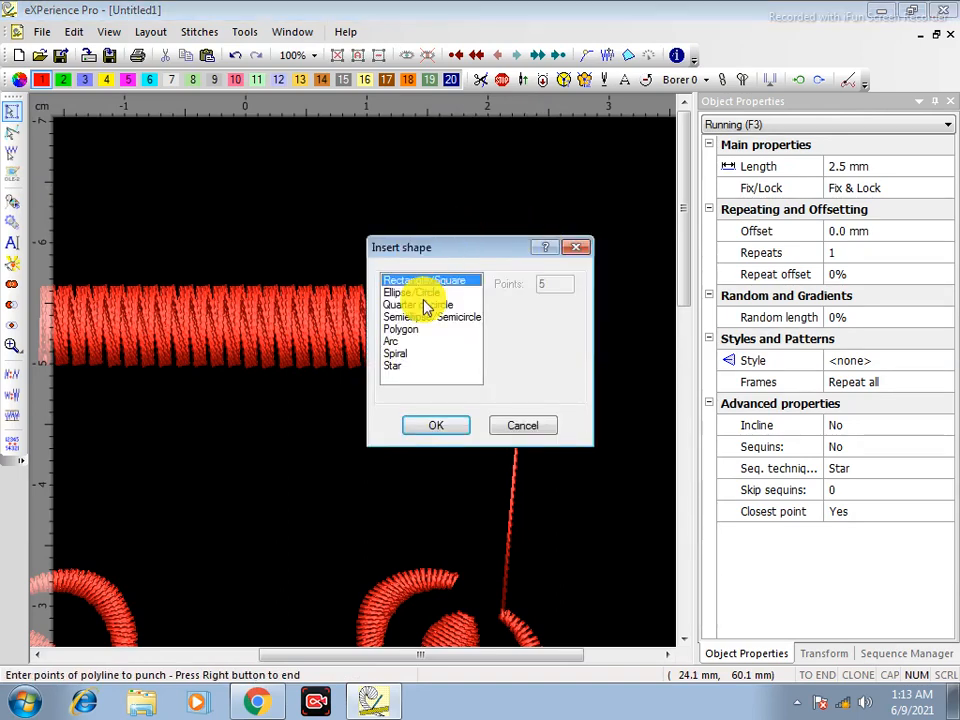
{"action": "left_click", "coordinate": [426, 317]}
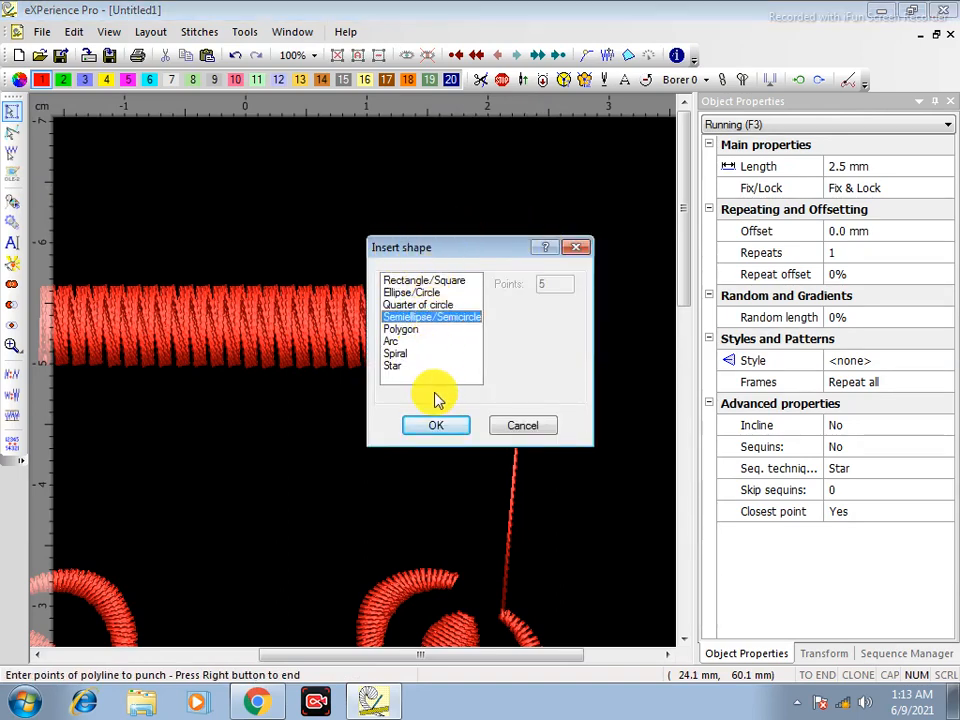
{"action": "left_click", "coordinate": [440, 428]}
{"action": "left_click", "coordinate": [391, 173]}
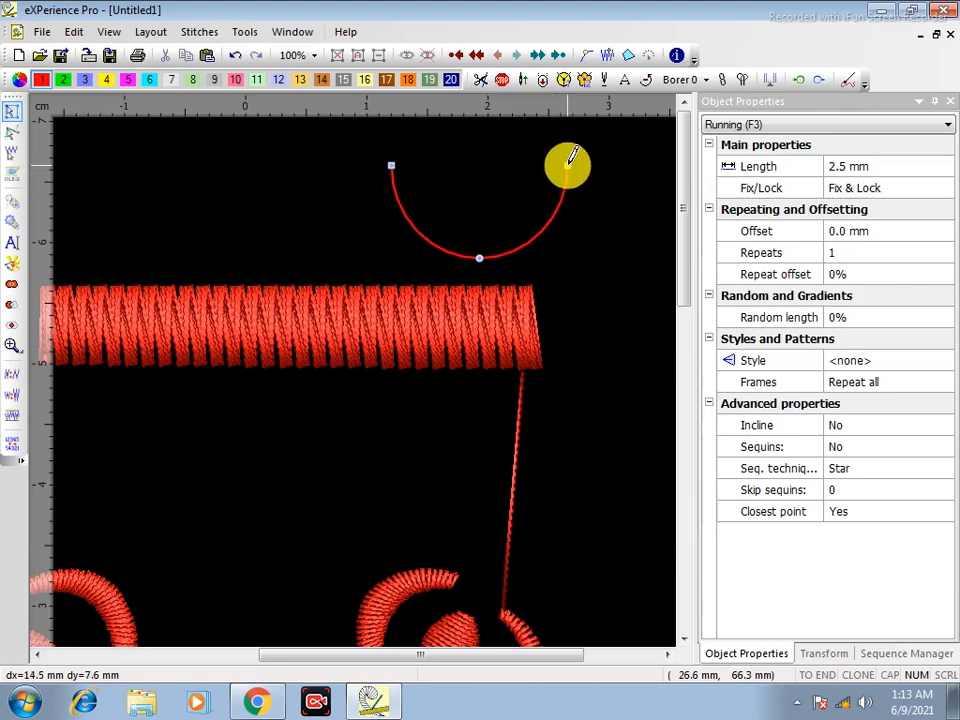
{"action": "left_click", "coordinate": [567, 160]}
{"action": "right_click", "coordinate": [566, 161]}
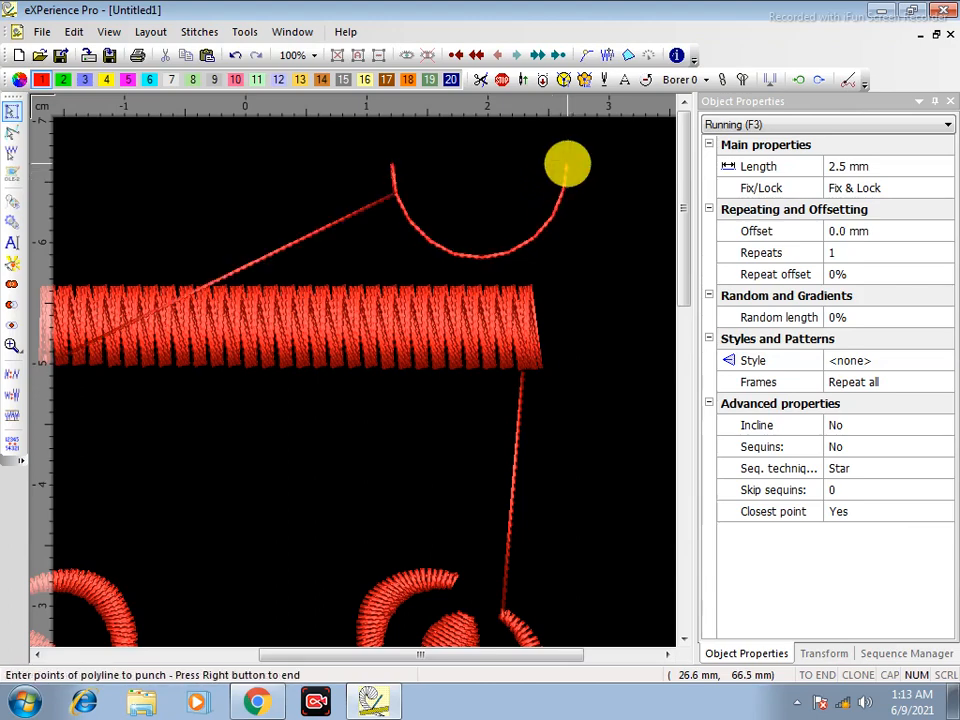
{"action": "right_click", "coordinate": [568, 168]}
{"action": "left_click_drag", "start_coordinate": [568, 164], "coordinate": [492, 204]}
Turn off Fix/Lock for the running-stitch semicircle and set its stitch length to 2.0 mm
{"action": "left_click", "coordinate": [888, 190]}
{"action": "left_click", "coordinate": [833, 200]}
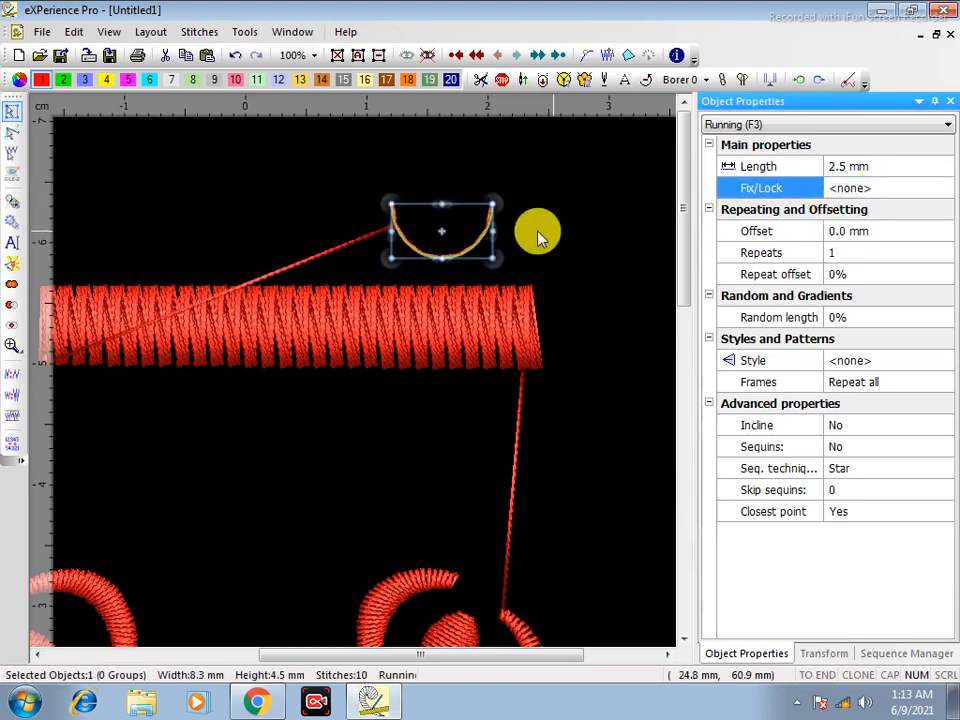
{"action": "left_click", "coordinate": [846, 168]}
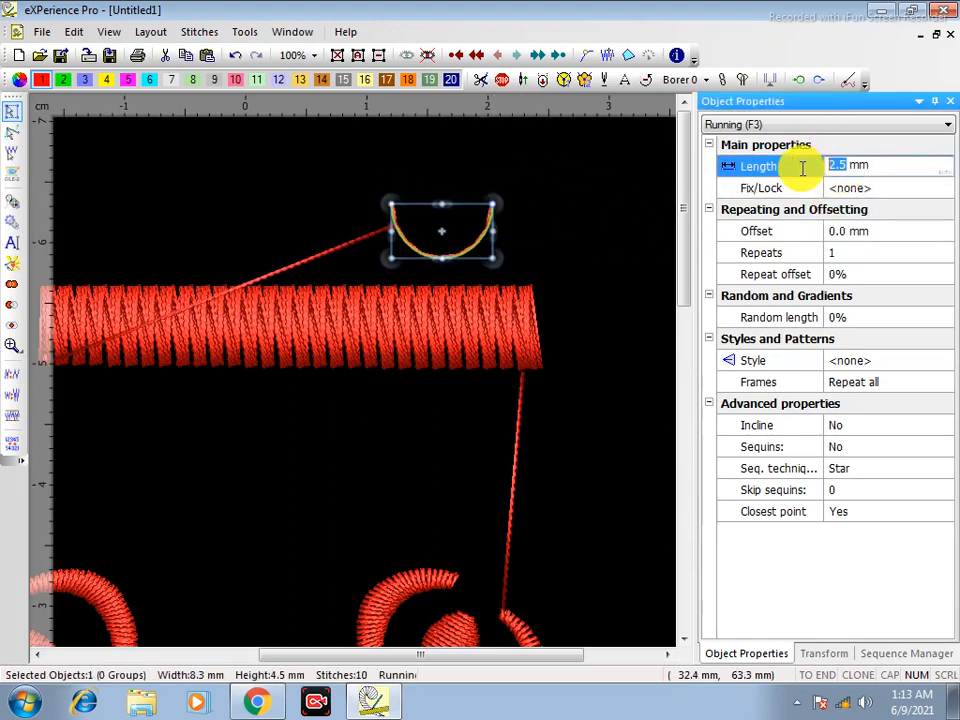
{"action": "type", "text": "2"}
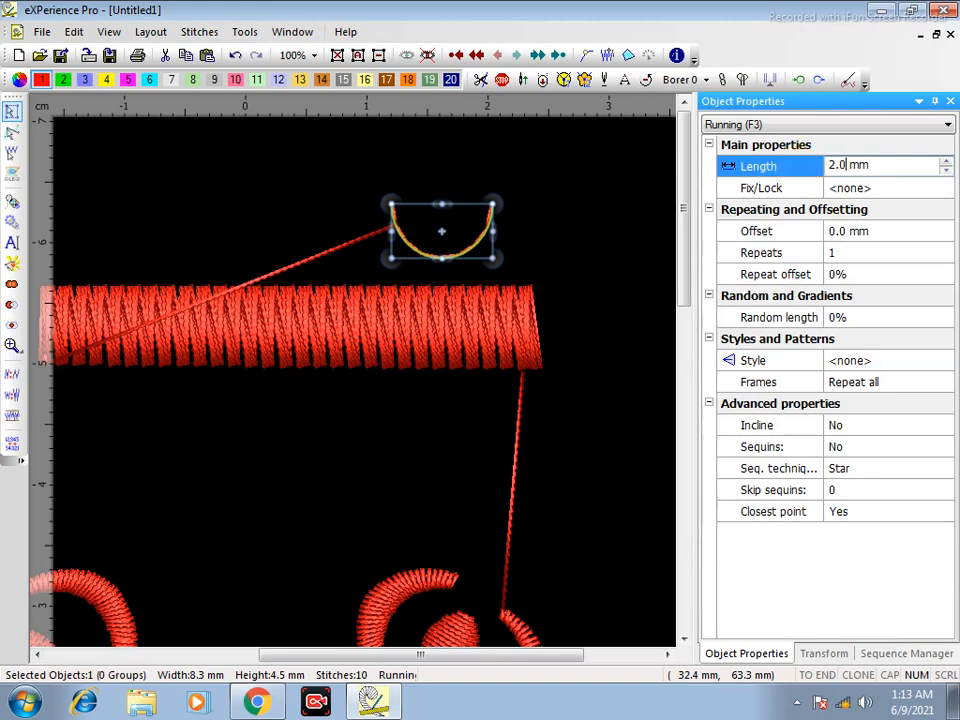
{"action": "key", "text": "Return"}
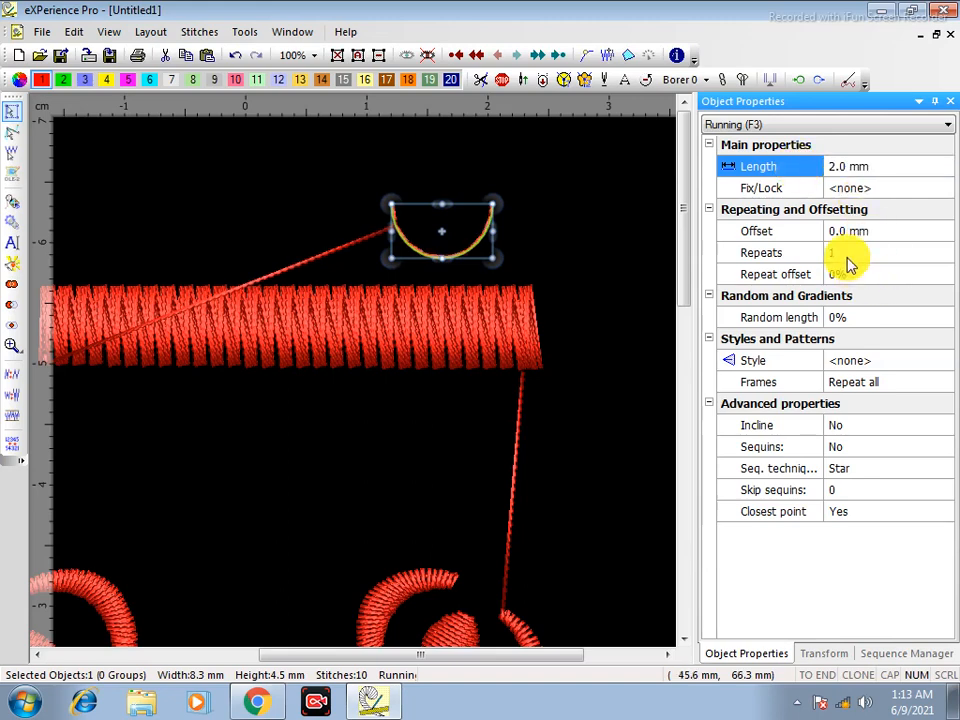
Set the semicircle's entry point at its upper left end and its exit point at its upper right end
{"action": "left_click", "coordinate": [798, 82]}
{"action": "left_click", "coordinate": [392, 203]}
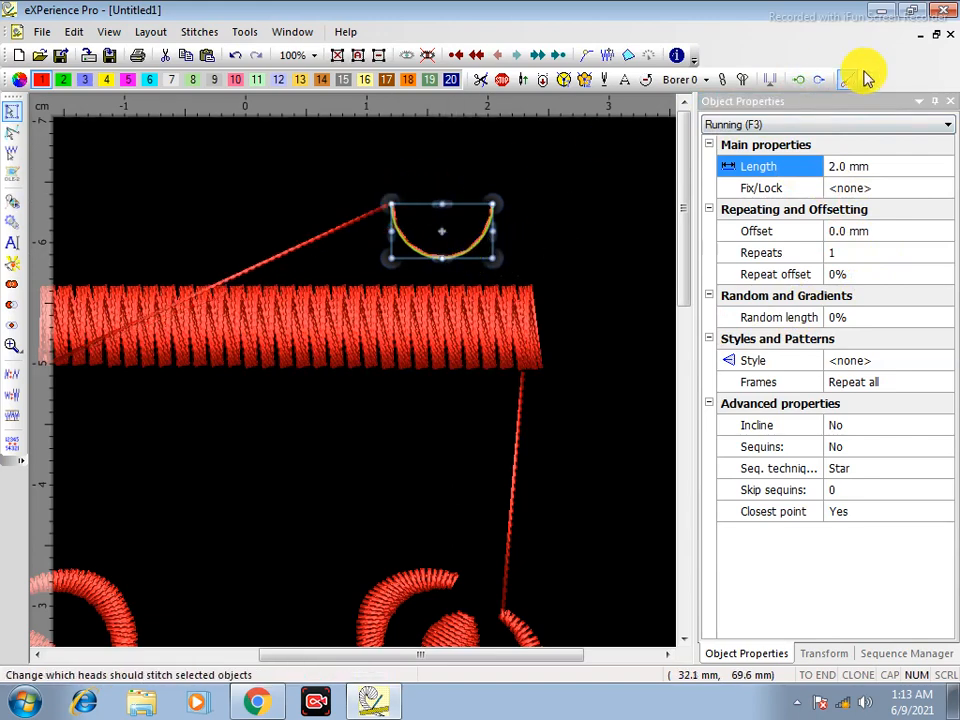
{"action": "left_click", "coordinate": [819, 80]}
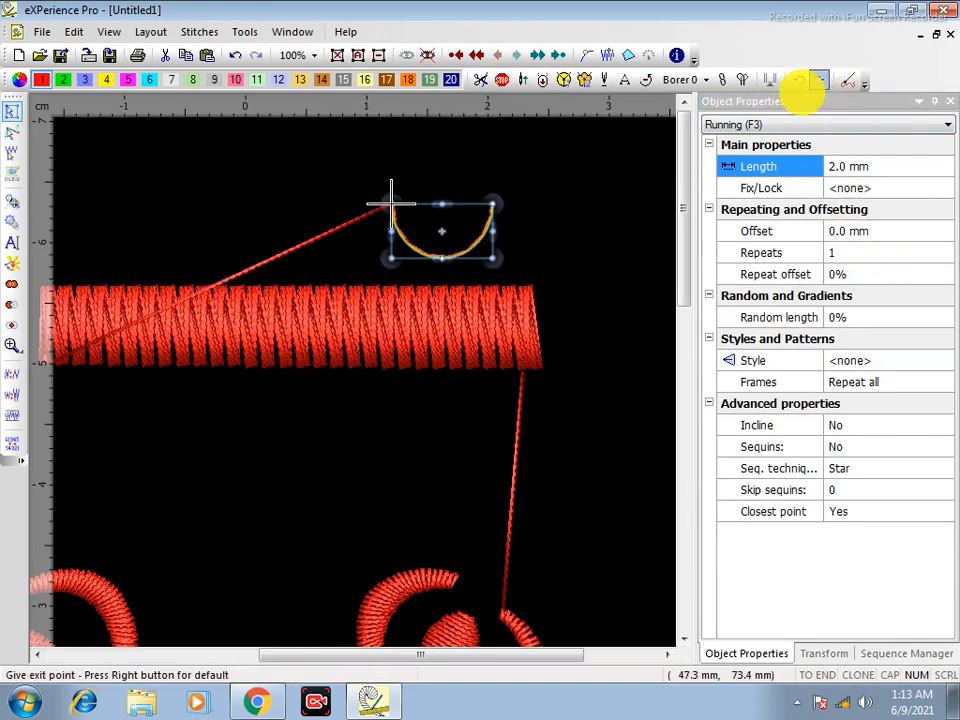
{"action": "left_click", "coordinate": [495, 205]}
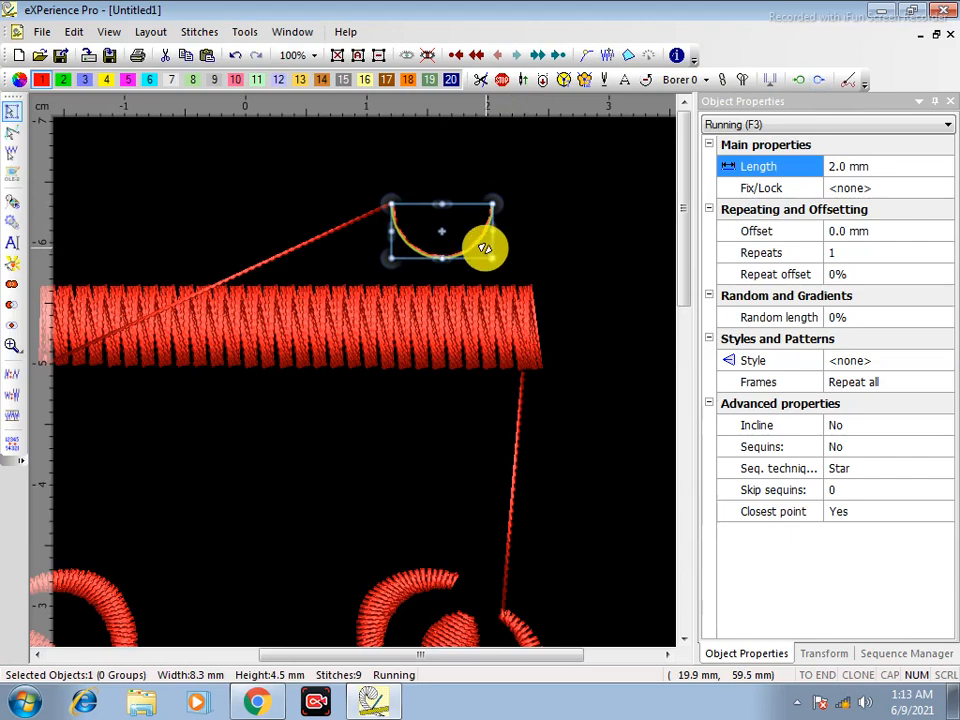
Save the semicircle as a style under the suggested name and deselect it
{"action": "right_click", "coordinate": [478, 245]}
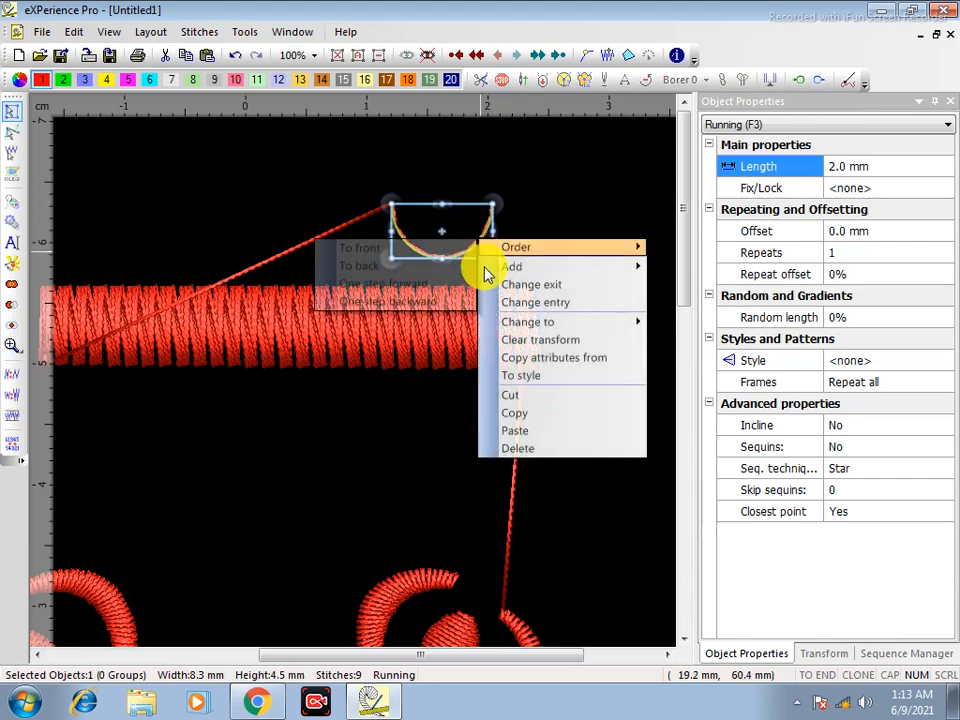
{"action": "left_click", "coordinate": [532, 377]}
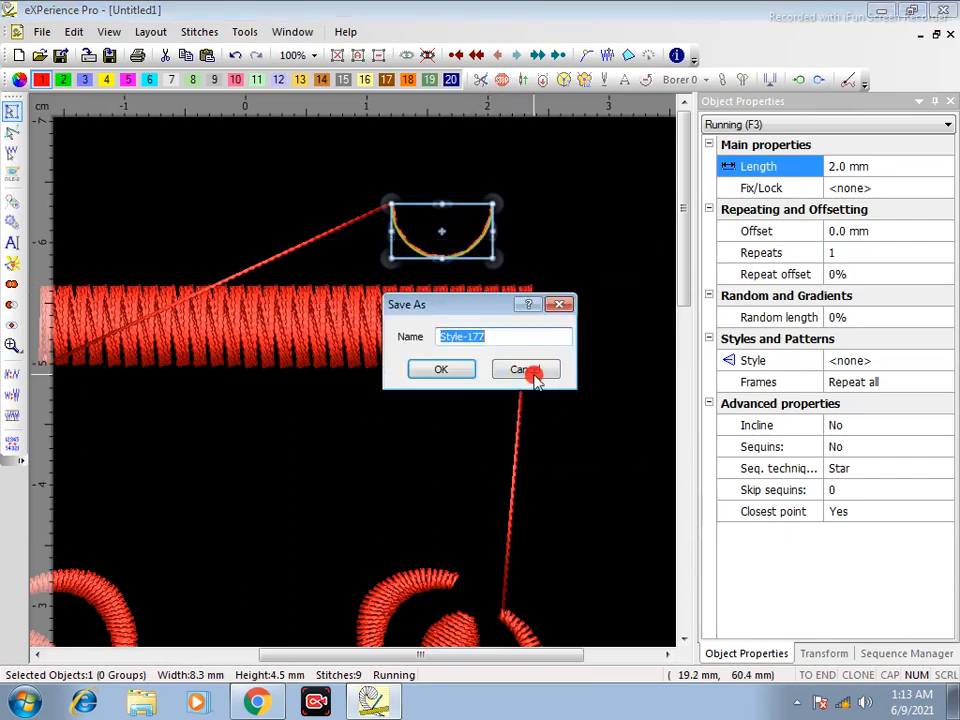
{"action": "left_click", "coordinate": [450, 373]}
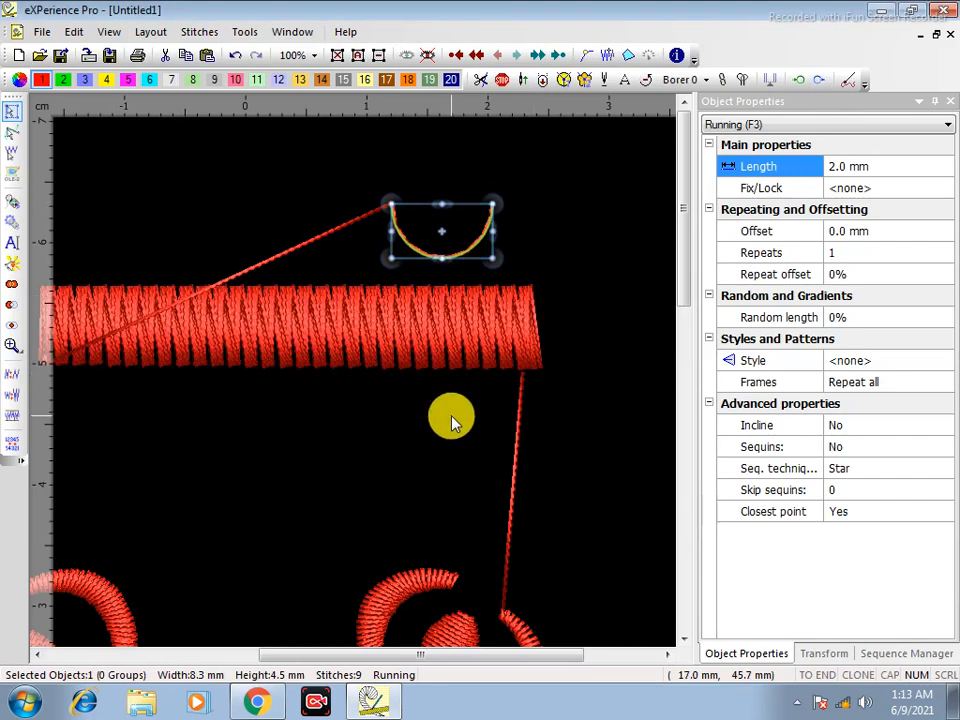
{"action": "left_click", "coordinate": [452, 420]}
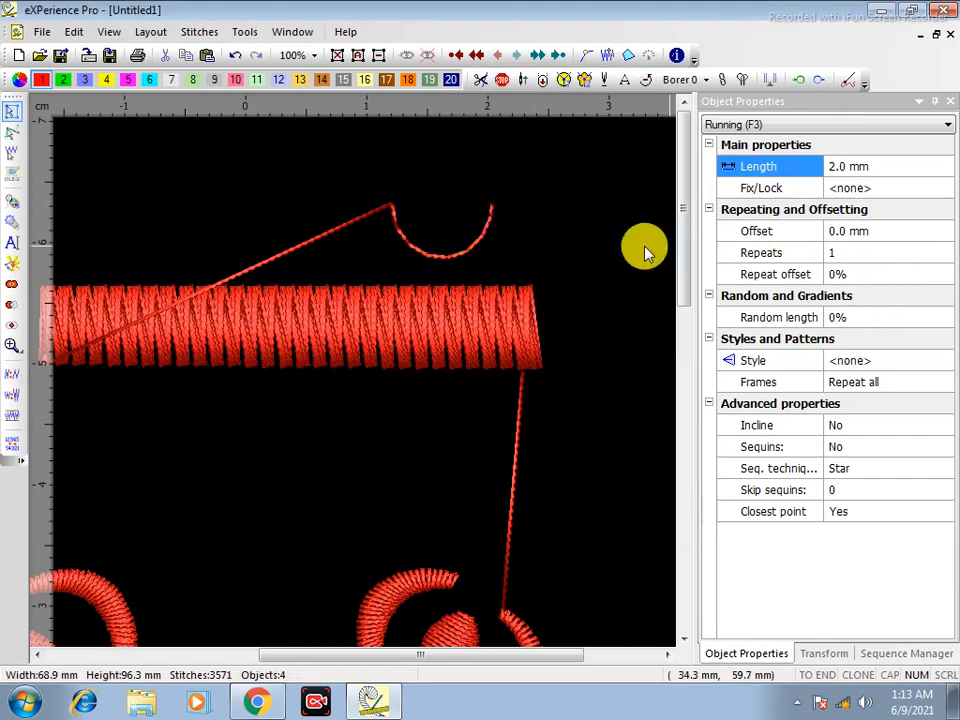
Select all objects of the design and cut them to the clipboard
{"action": "left_click", "coordinate": [484, 229]}
{"action": "scroll", "coordinate": [637, 330], "scroll_direction": "down", "scroll_amount": 3}
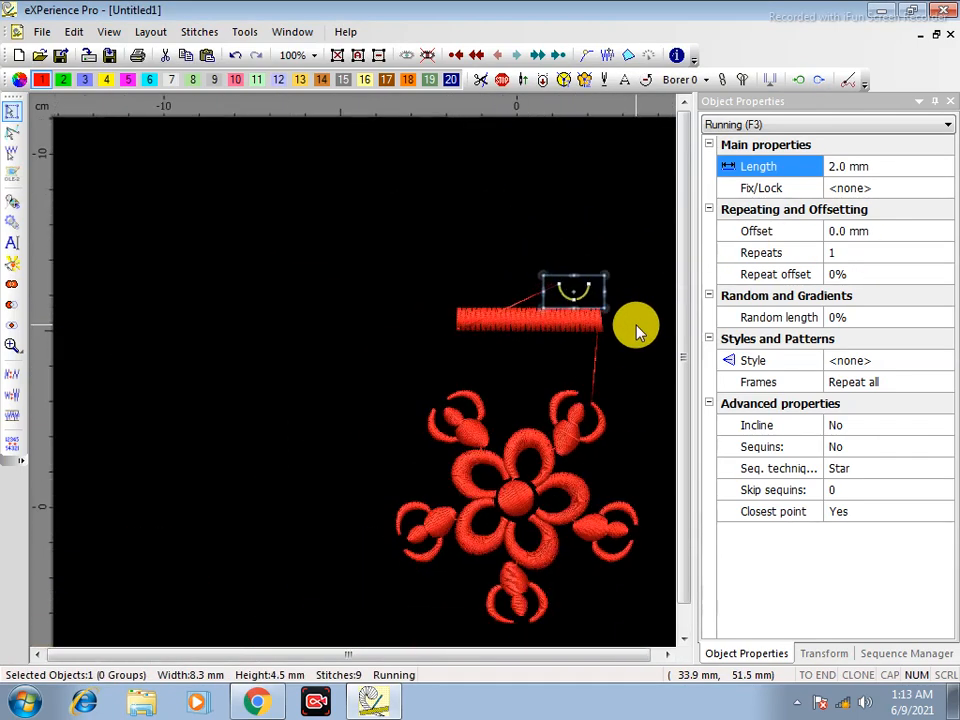
{"action": "key", "text": "ctrl+a"}
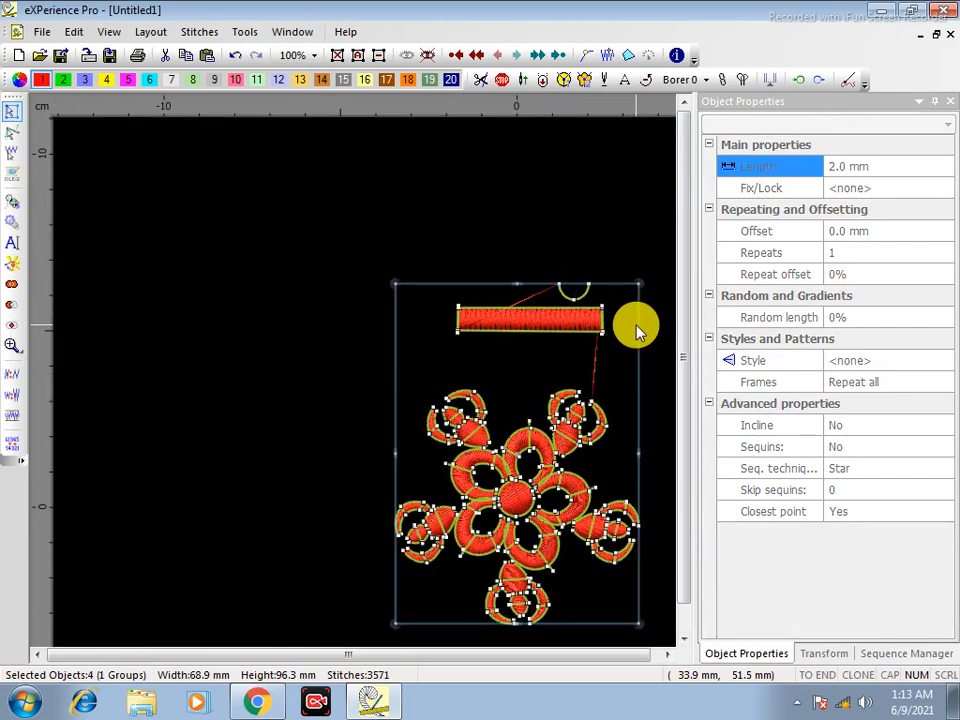
{"action": "key", "text": "Delete"}
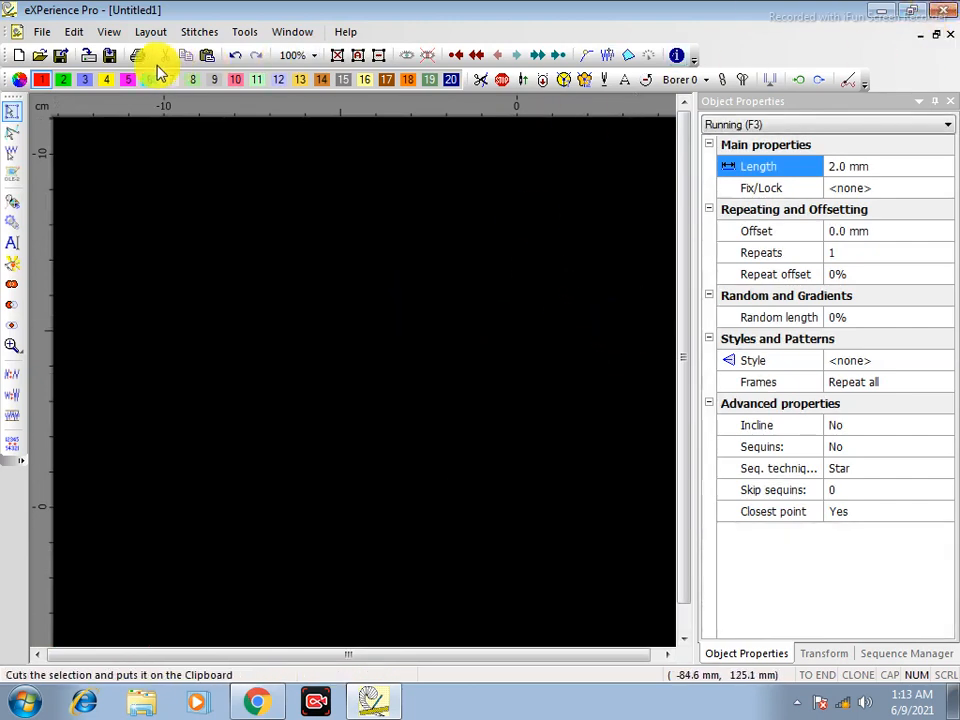
Create a 10 by 10 cm design with template <none> and paste the cut objects onto its white background
{"action": "left_click", "coordinate": [19, 57]}
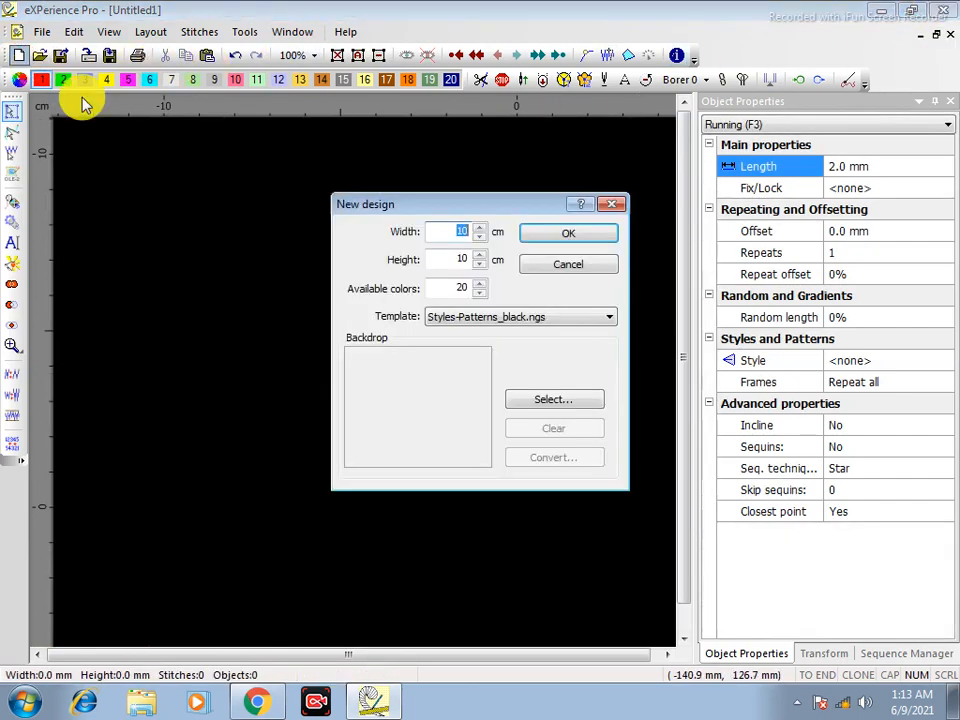
{"action": "left_click", "coordinate": [475, 318]}
{"action": "left_click", "coordinate": [470, 329]}
{"action": "left_click", "coordinate": [568, 234]}
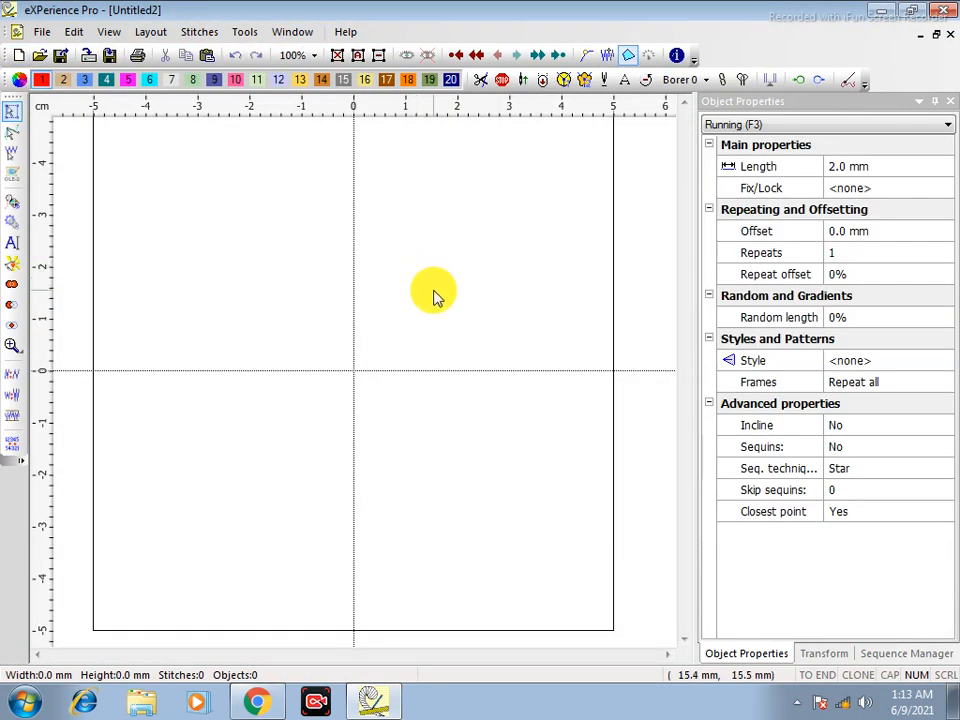
{"action": "key", "text": "ctrl+v"}
{"action": "left_click", "coordinate": [508, 217]}
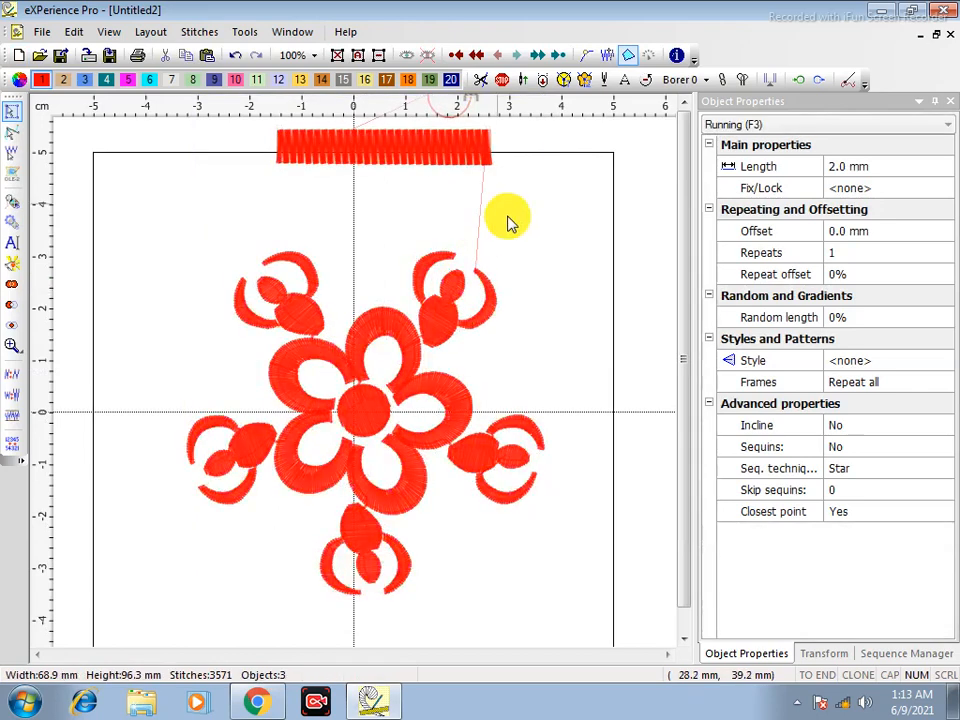
Remove all the pasted objects from the white-background design and close it without saving
{"action": "scroll", "coordinate": [508, 217], "scroll_direction": "down", "scroll_amount": 2}
{"action": "left_click_drag", "start_coordinate": [326, 154], "coordinate": [603, 486]}
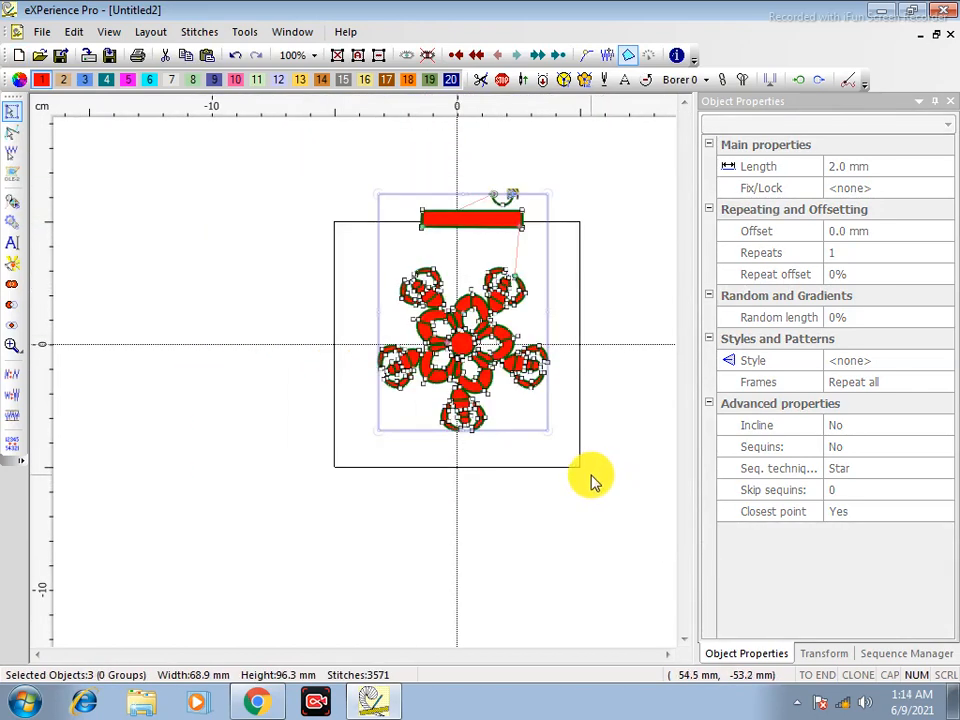
{"action": "key", "text": "Delete"}
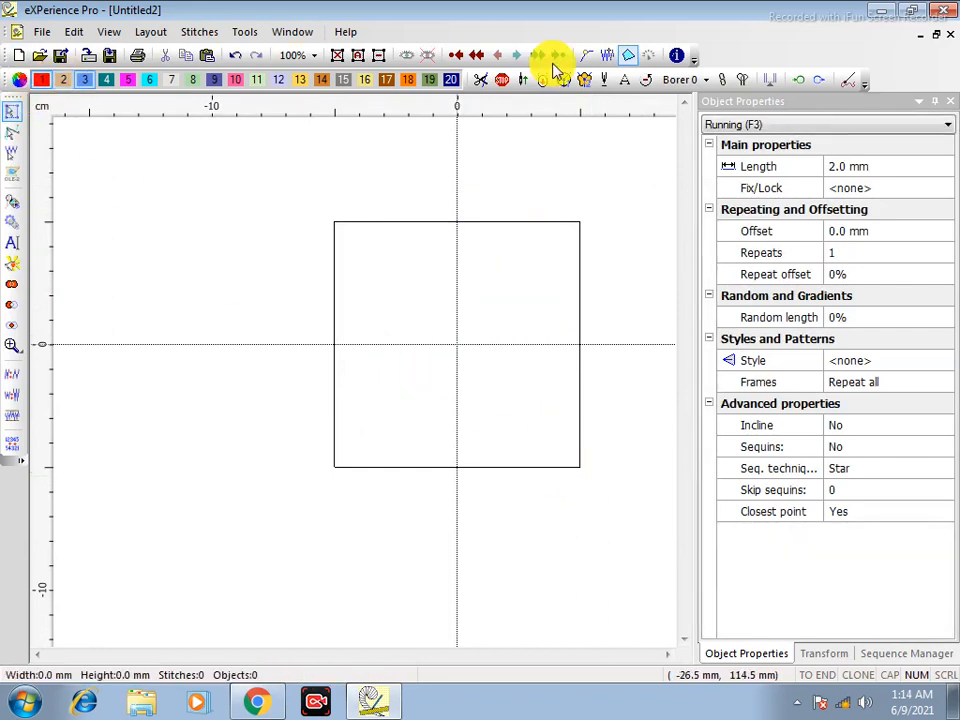
{"action": "left_click", "coordinate": [950, 36]}
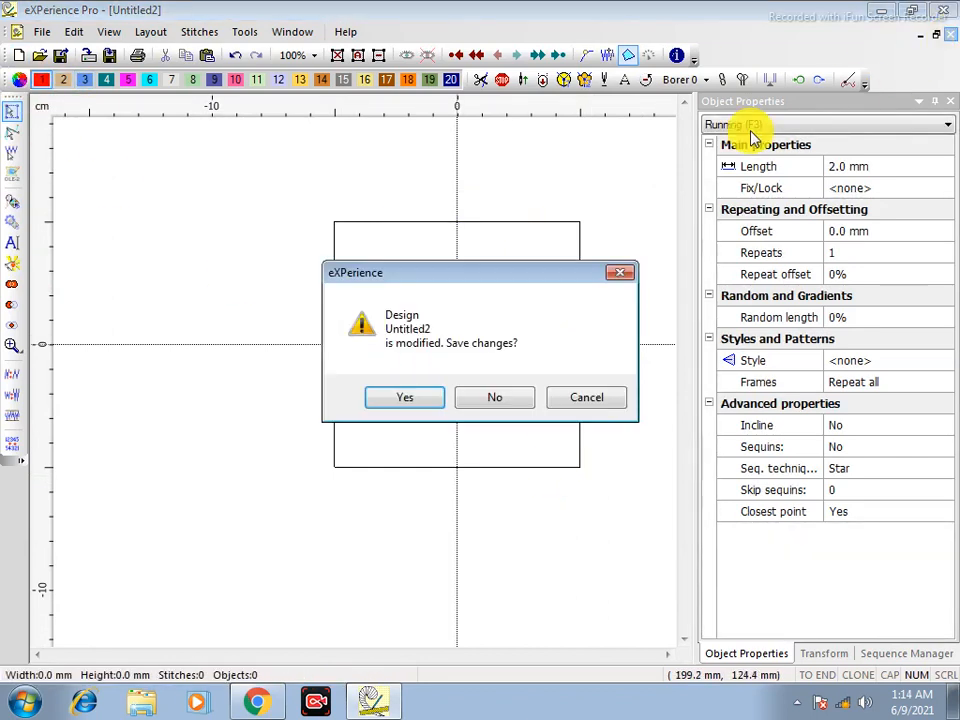
{"action": "left_click", "coordinate": [474, 396]}
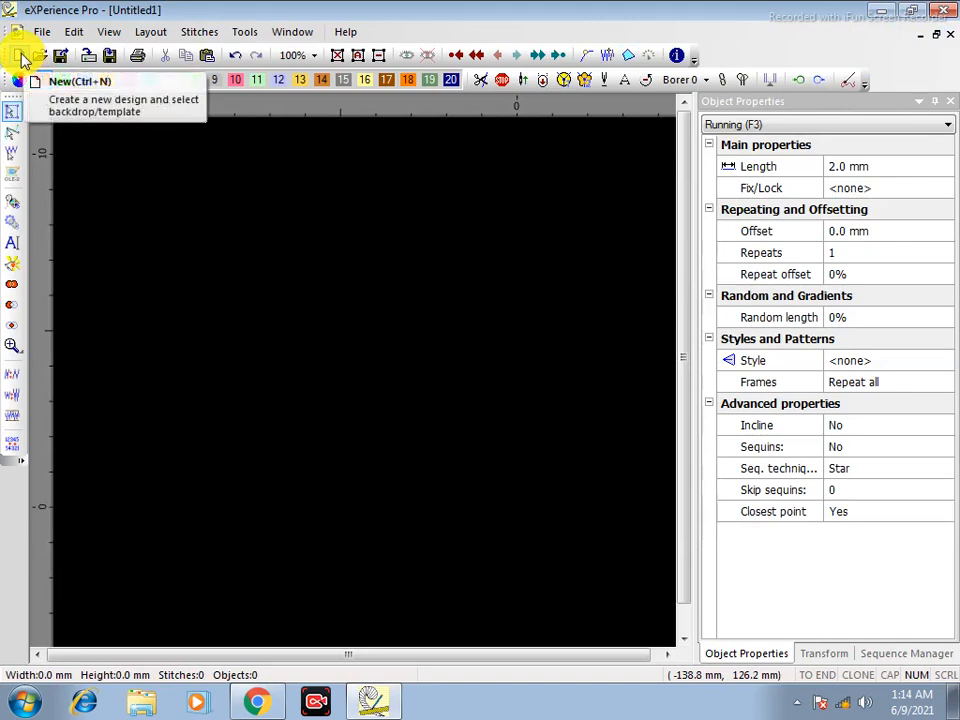
Create another new design, 10 cm wide and 10 cm high, with 20 available colors and no template
{"action": "left_click", "coordinate": [19, 55]}
{"action": "left_click", "coordinate": [517, 317]}
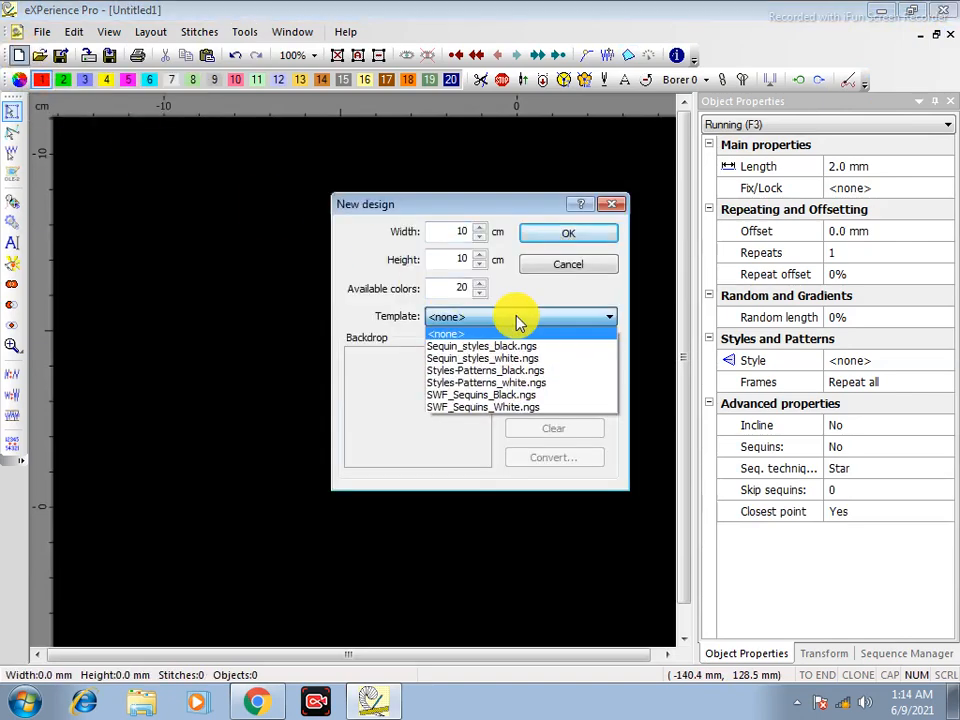
{"action": "left_click", "coordinate": [517, 317]}
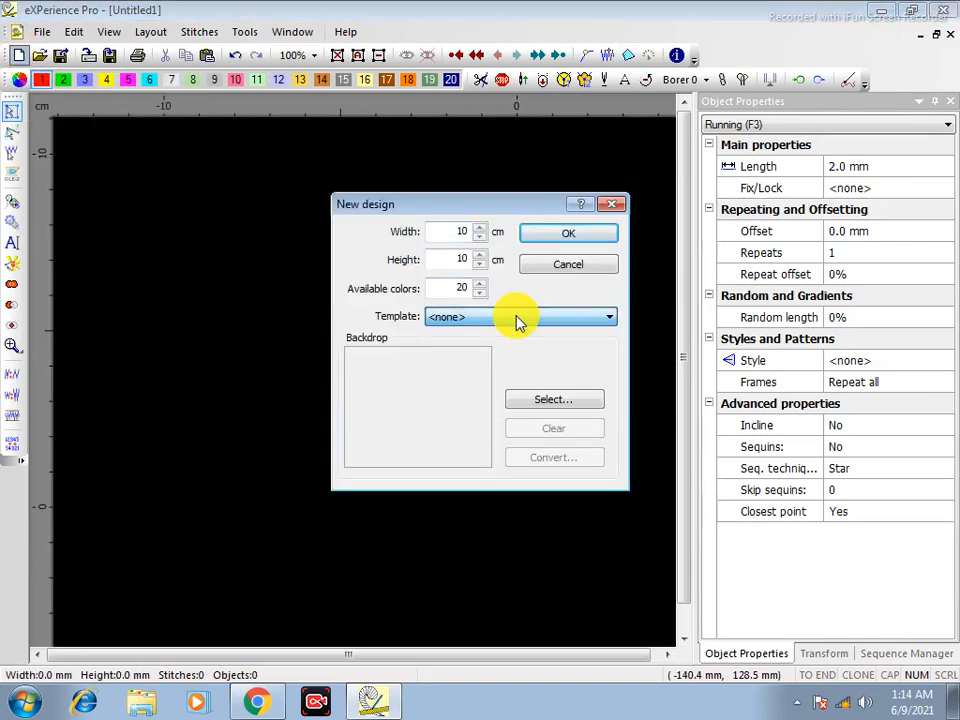
{"action": "left_click", "coordinate": [580, 234]}
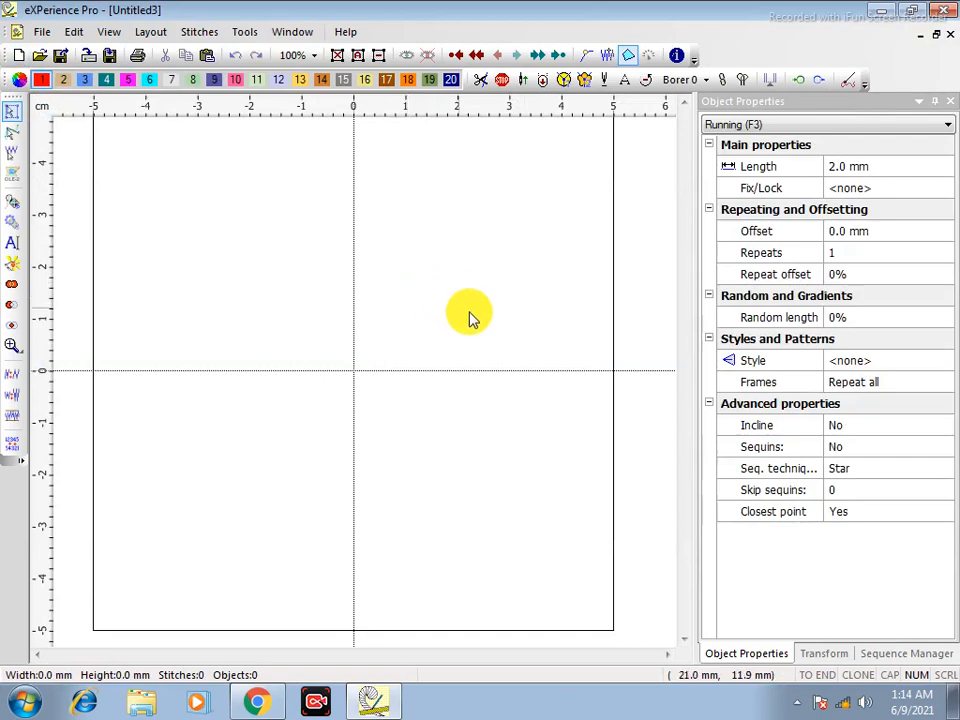
Set the new design's background color to Black in the color management
{"action": "left_click", "coordinate": [19, 80]}
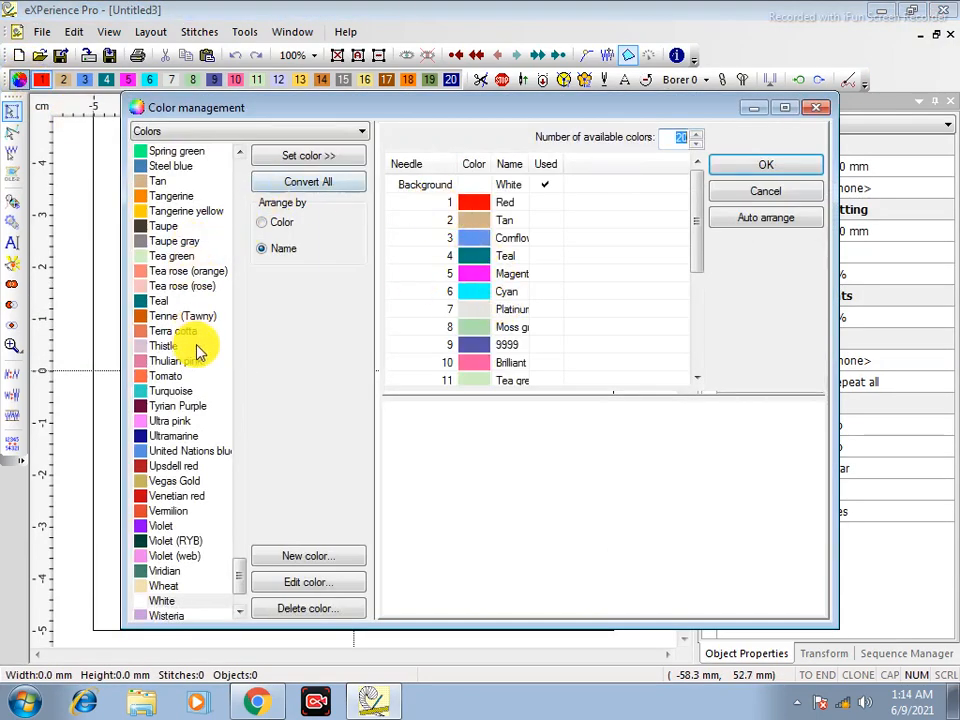
{"action": "left_click_drag", "start_coordinate": [242, 576], "coordinate": [244, 154]}
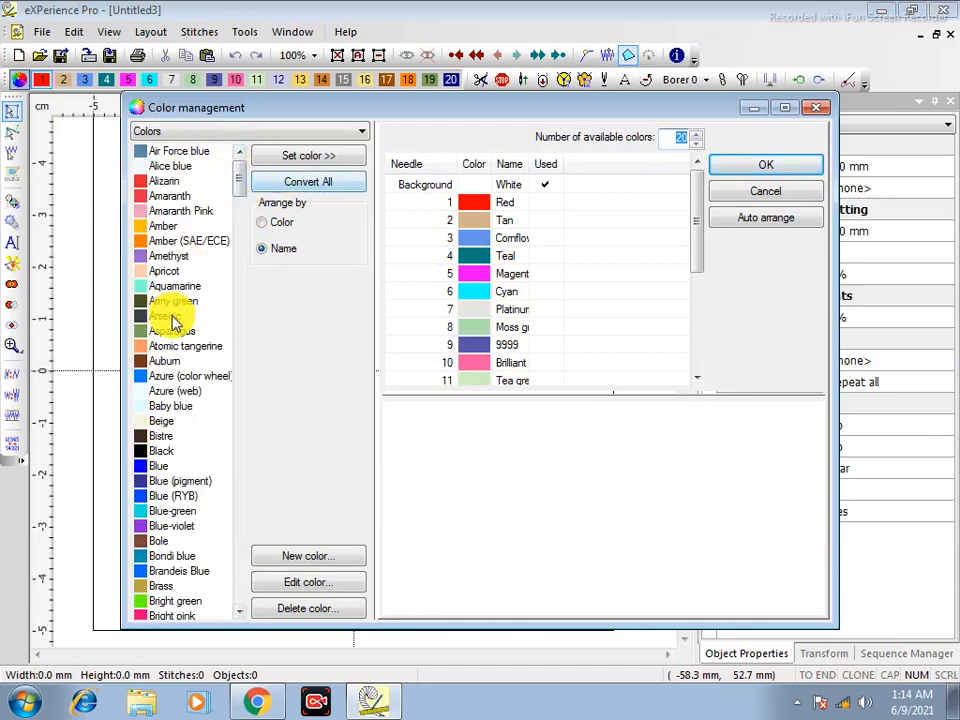
{"action": "left_click_drag", "start_coordinate": [155, 455], "coordinate": [505, 190]}
{"action": "left_click", "coordinate": [760, 165]}
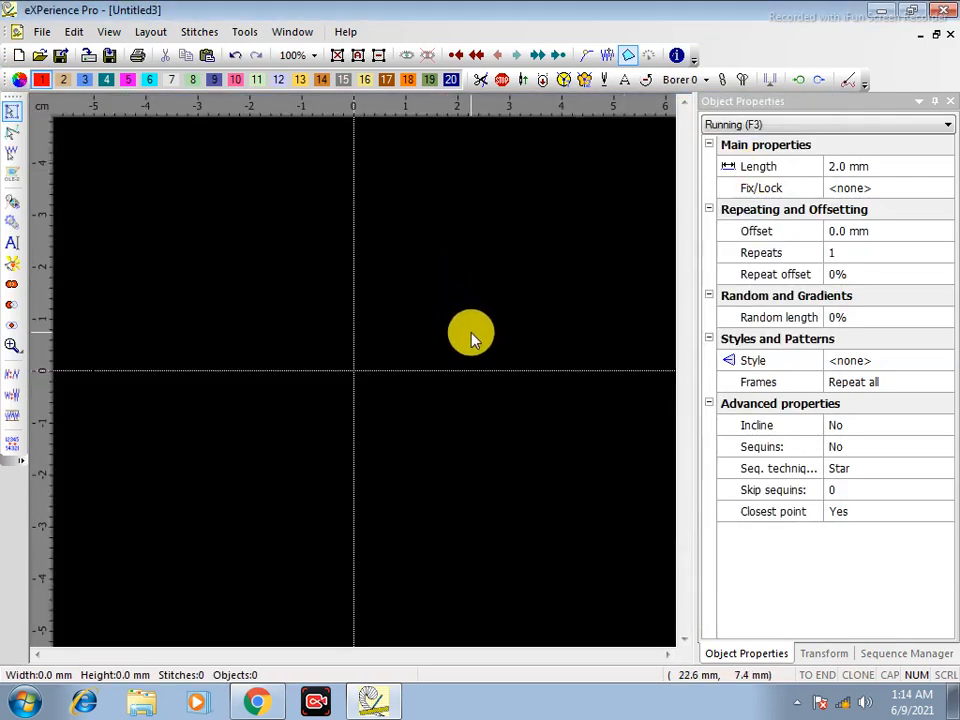
Paste the flower, satin bar and semicircle into the black-background design
{"action": "key", "text": "ctrl+v"}
{"action": "left_click", "coordinate": [481, 213]}
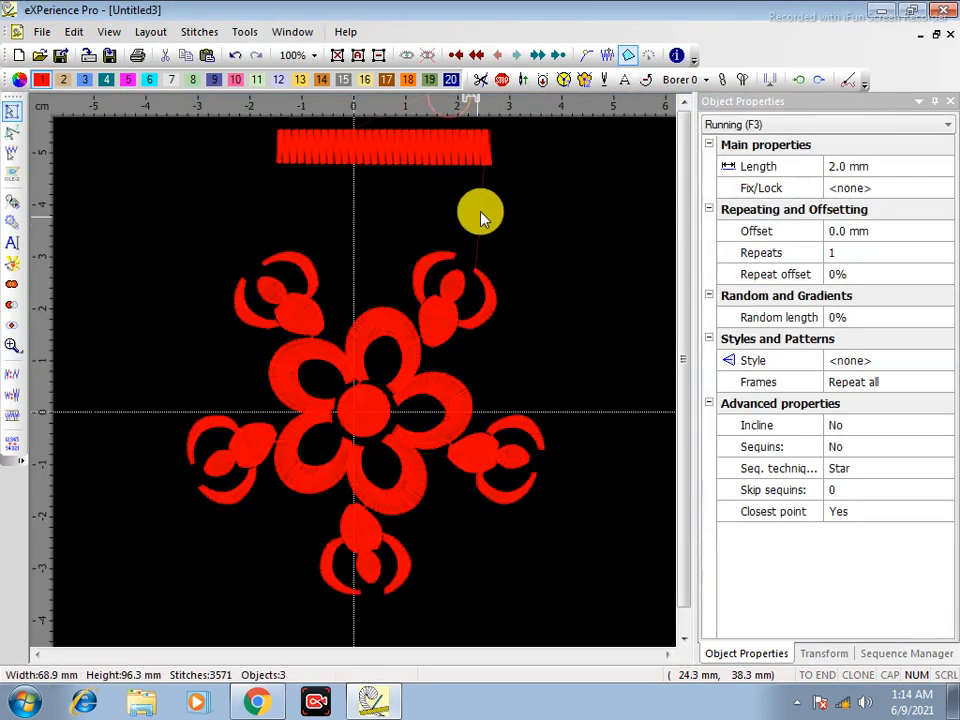
{"action": "scroll", "coordinate": [481, 214], "scroll_direction": "down", "scroll_amount": 3}
Save the pasted running-stitch semicircle as a style in the new design, keeping the suggested name
{"action": "key", "text": "z"}
{"action": "left_click_drag", "start_coordinate": [389, 134], "coordinate": [536, 235]}
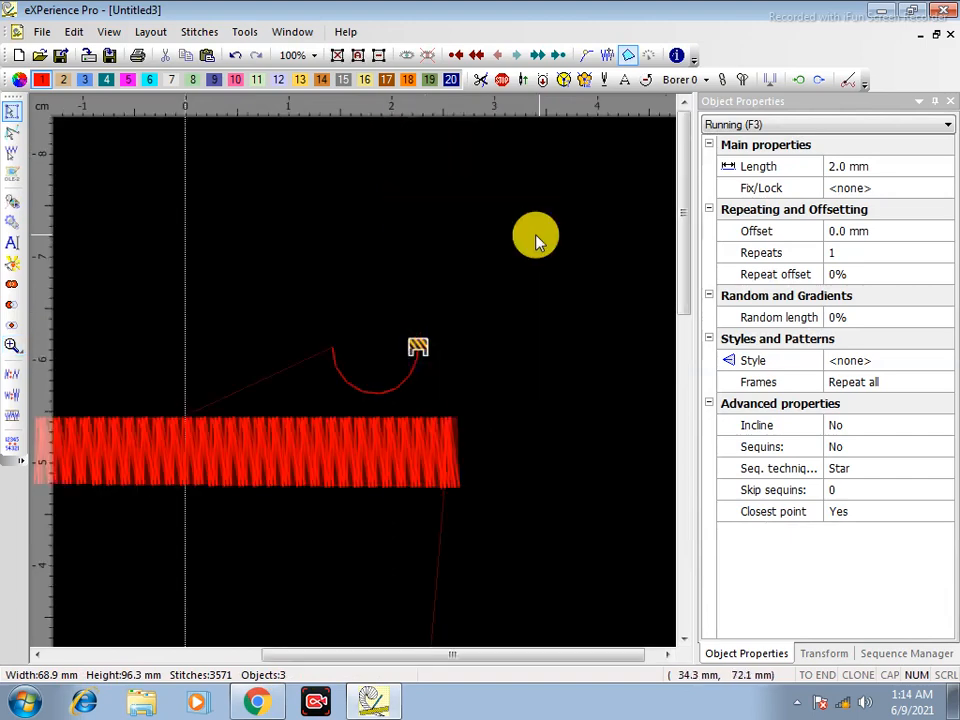
{"action": "left_click", "coordinate": [405, 388]}
{"action": "right_click", "coordinate": [406, 385]}
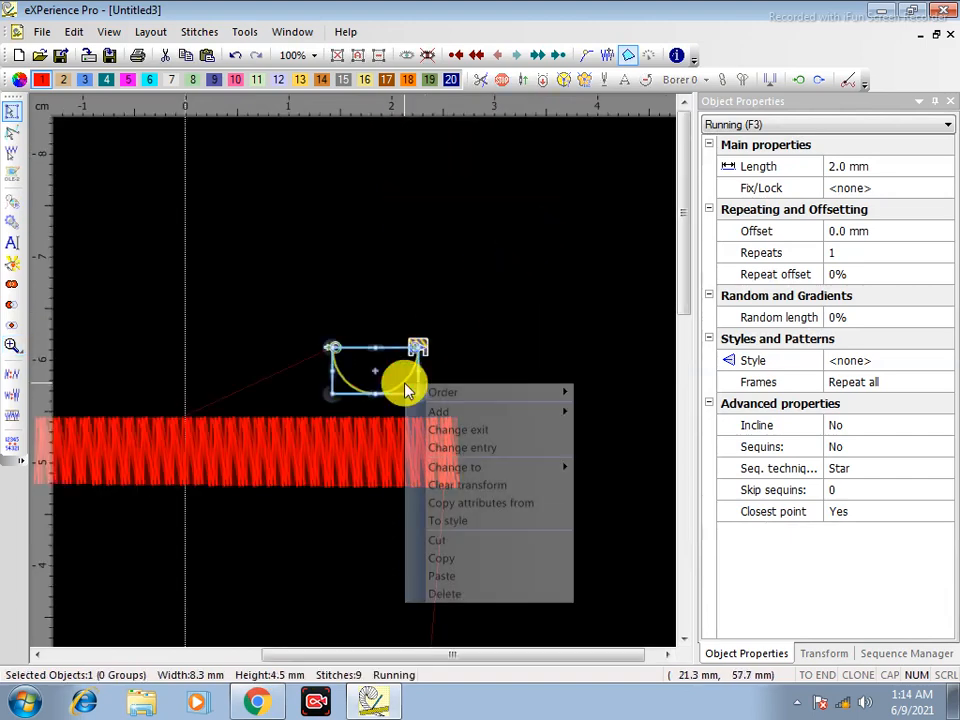
{"action": "left_click", "coordinate": [470, 522]}
{"action": "left_click", "coordinate": [468, 372]}
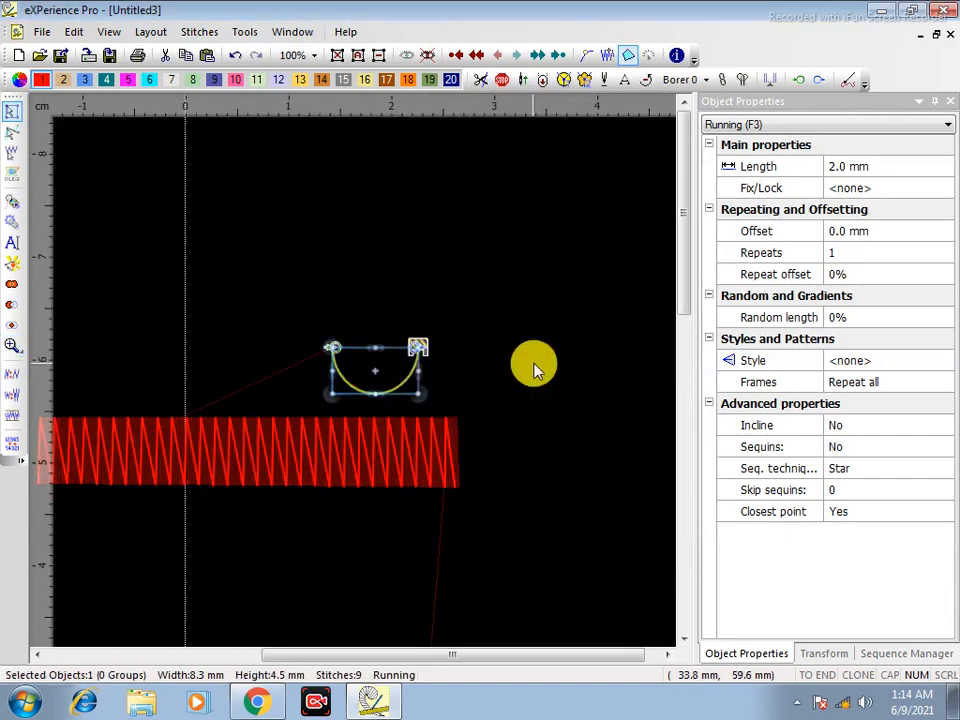
Apply the semicircle style Style-004 to the satin bar and set Style on to First stitch
{"action": "left_click", "coordinate": [396, 456]}
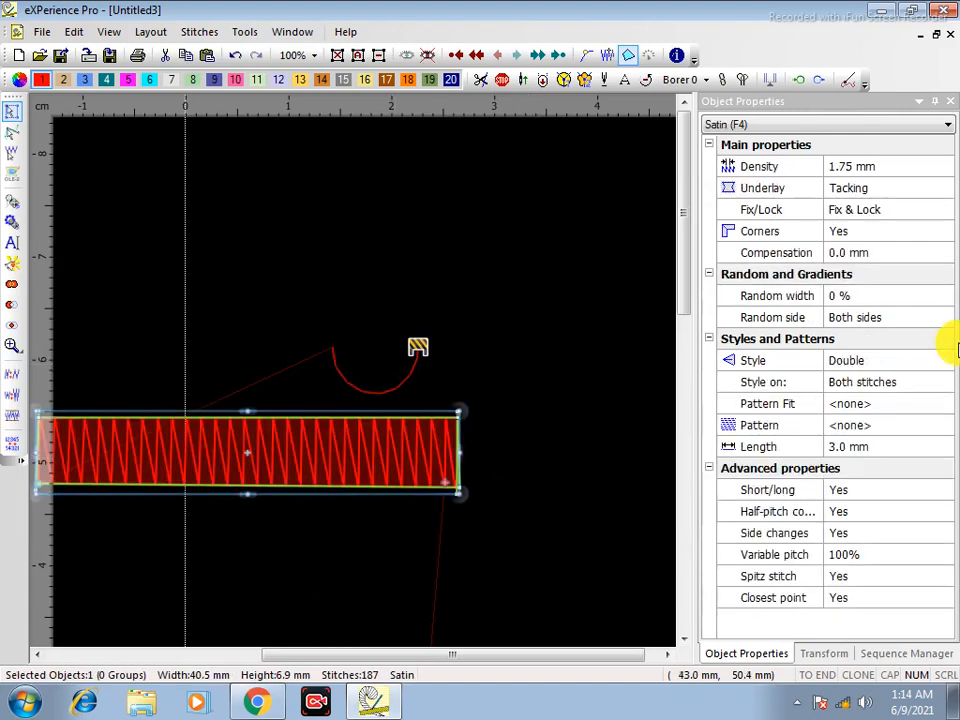
{"action": "left_click", "coordinate": [864, 364]}
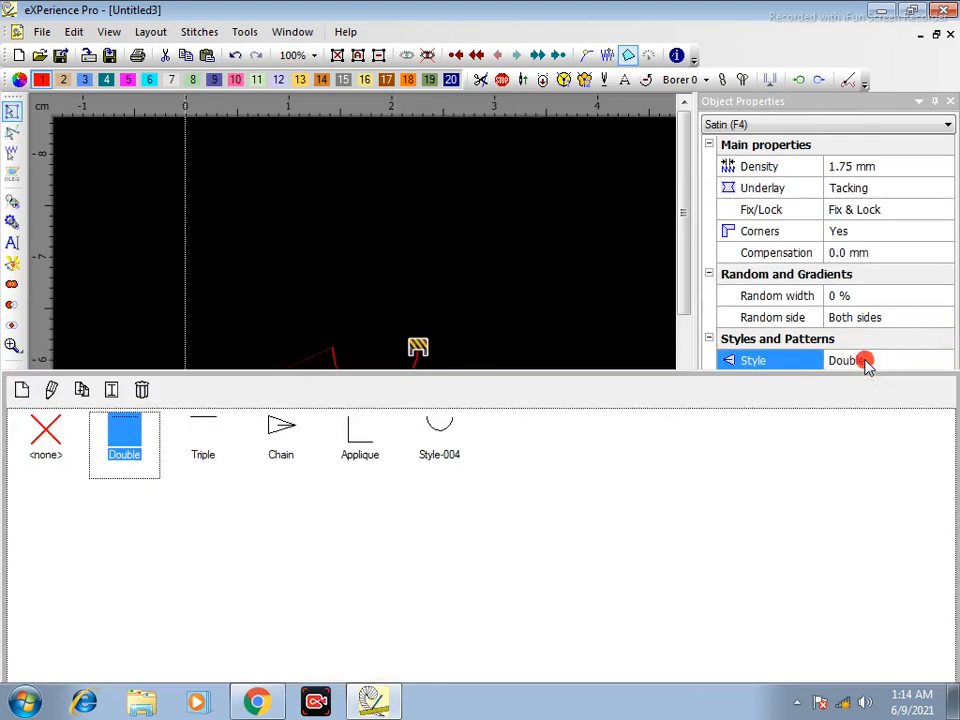
{"action": "left_click", "coordinate": [437, 437]}
{"action": "left_click", "coordinate": [537, 382]}
{"action": "left_click", "coordinate": [404, 450]}
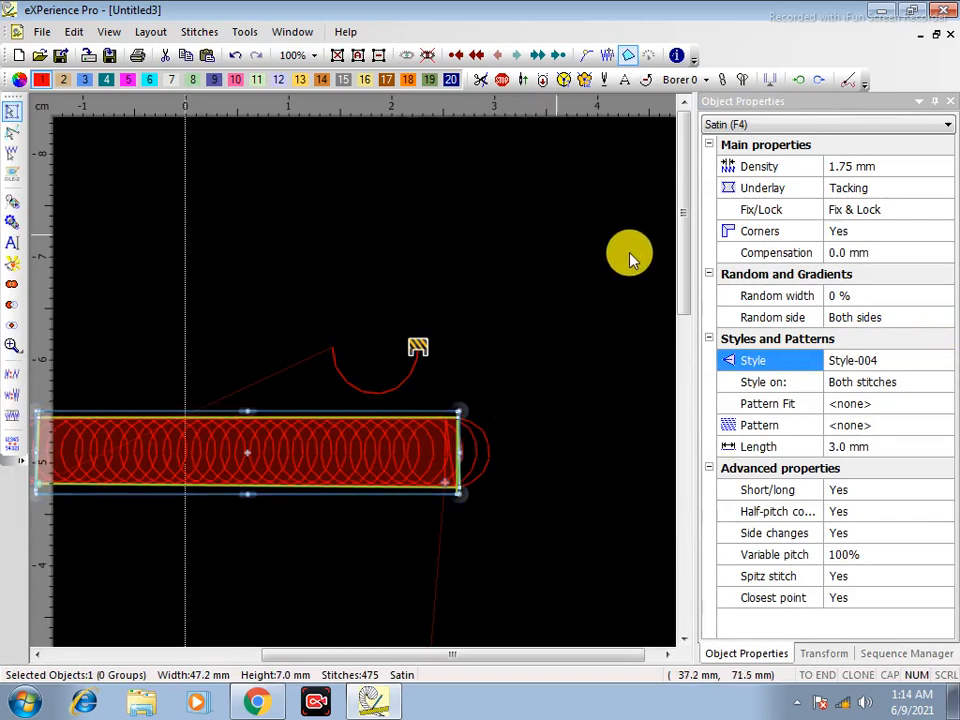
{"action": "left_click", "coordinate": [868, 381]}
{"action": "left_click", "coordinate": [868, 397]}
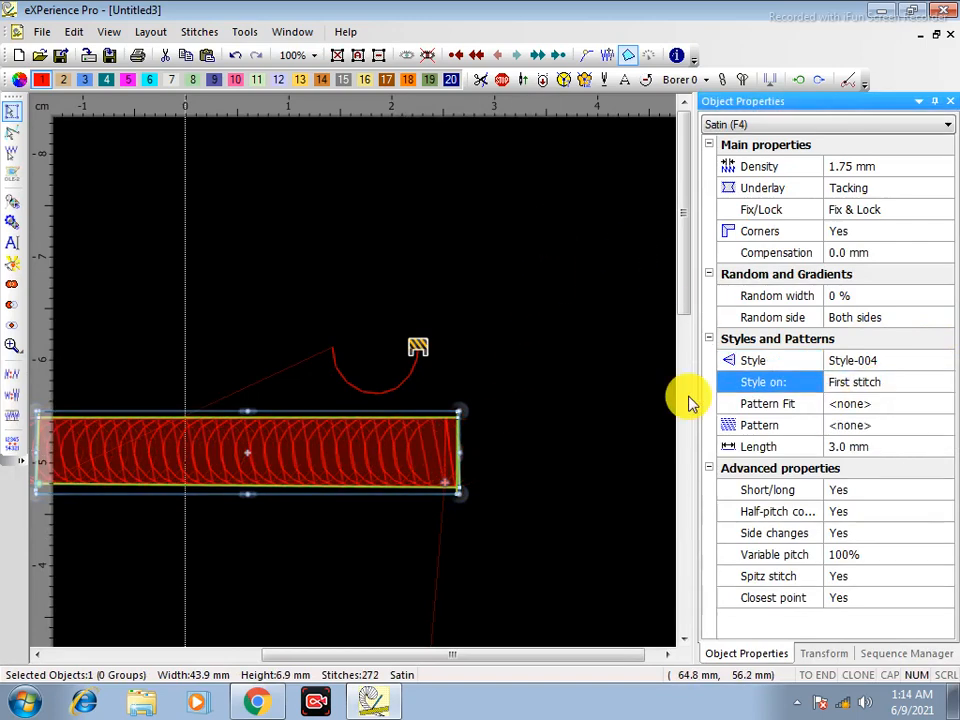
Step through the satin bar's stitches in sequence to examine how the First stitch style is sewn
{"action": "left_click", "coordinate": [610, 393]}
{"action": "left_click", "coordinate": [414, 435]}
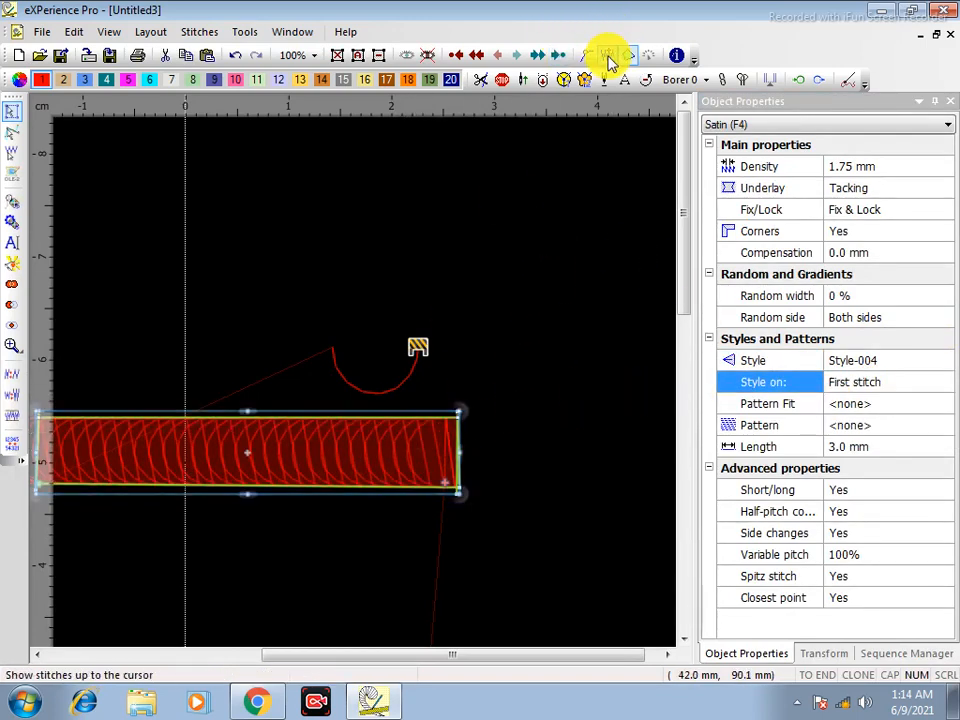
{"action": "left_click", "coordinate": [607, 55]}
{"action": "key", "text": "Right"}
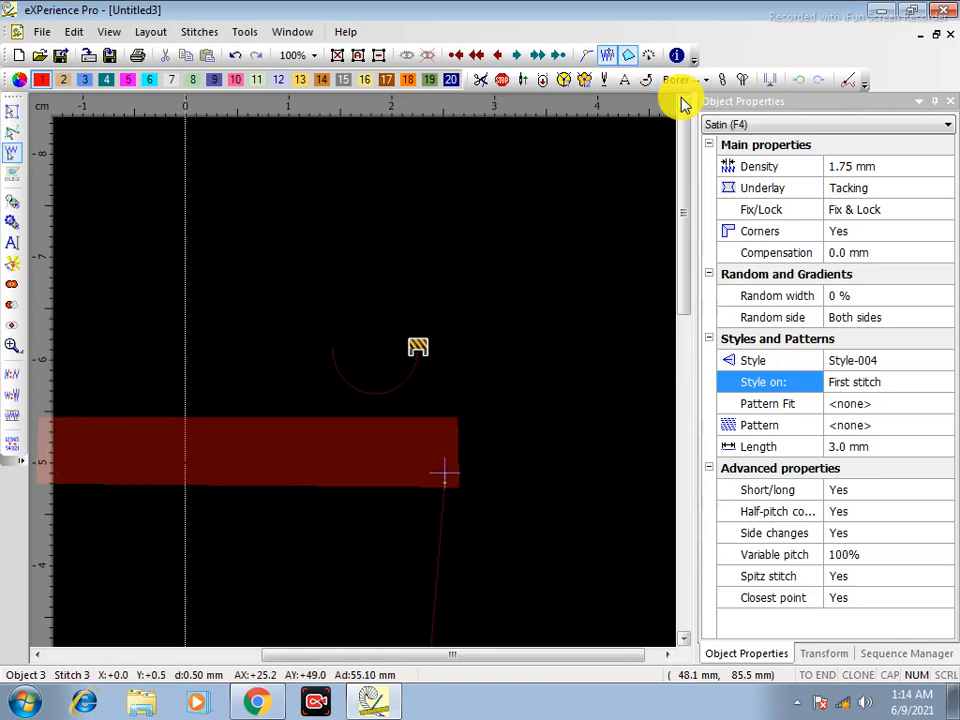
{"action": "key", "text": "Right"}
{"action": "key", "text": "Right"}
{"action": "key", "text": "Right"}
{"action": "key", "text": "Right"}
{"action": "key", "text": "Right"}
{"action": "key", "text": "Right"}
{"action": "key", "text": "Right"}
{"action": "key", "text": "Right"}
{"action": "key", "text": "Right"}
{"action": "key", "text": "Right"}
{"action": "key", "text": "Right"}
{"action": "key", "text": "Right"}
{"action": "key", "text": "Right"}
{"action": "key", "text": "Right"}
{"action": "key", "text": "Right"}
{"action": "key", "text": "Right"}
{"action": "key", "text": "Right"}
{"action": "key", "text": "Right"}
{"action": "key", "text": "Right"}
{"action": "key", "text": "Right"}
{"action": "key", "text": "Right"}
{"action": "key", "text": "Right"}
{"action": "key", "text": "Right"}
{"action": "key", "text": "Right"}
{"action": "key", "text": "Right"}
{"action": "key", "text": "Right"}
{"action": "key", "text": "Right"}
{"action": "key", "text": "Right"}
{"action": "key", "text": "Right"}
{"action": "key", "text": "Right"}
{"action": "key", "text": "Right"}
{"action": "key", "text": "Right"}
{"action": "key", "text": "Right"}
{"action": "key", "text": "Right"}
{"action": "key", "text": "Right"}
{"action": "key", "text": "Right"}
{"action": "key", "text": "Right"}
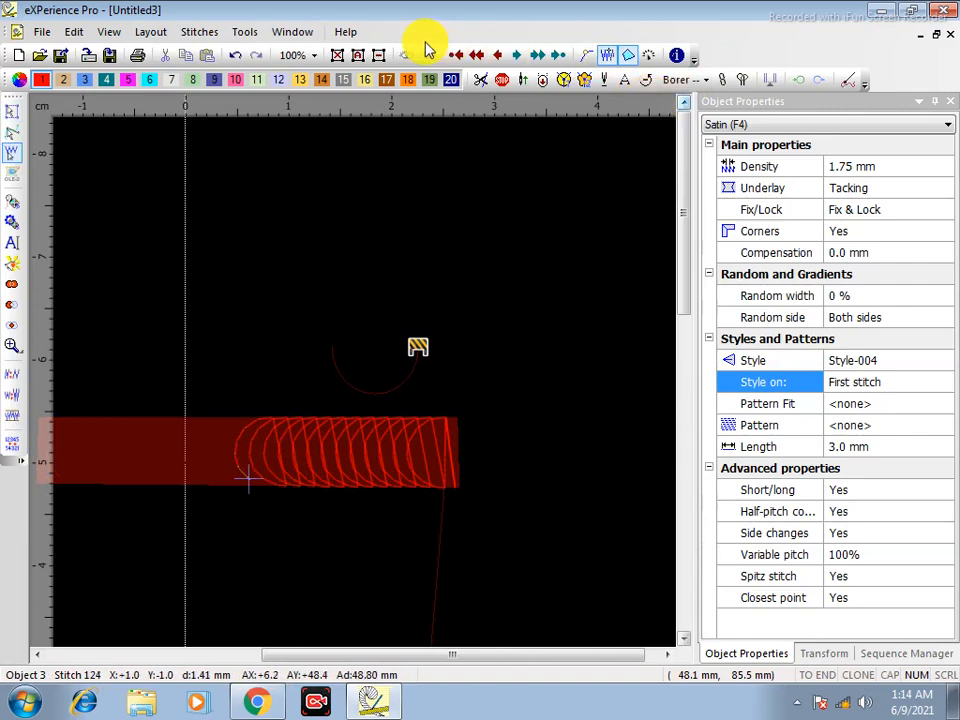
{"action": "left_click", "coordinate": [12, 111]}
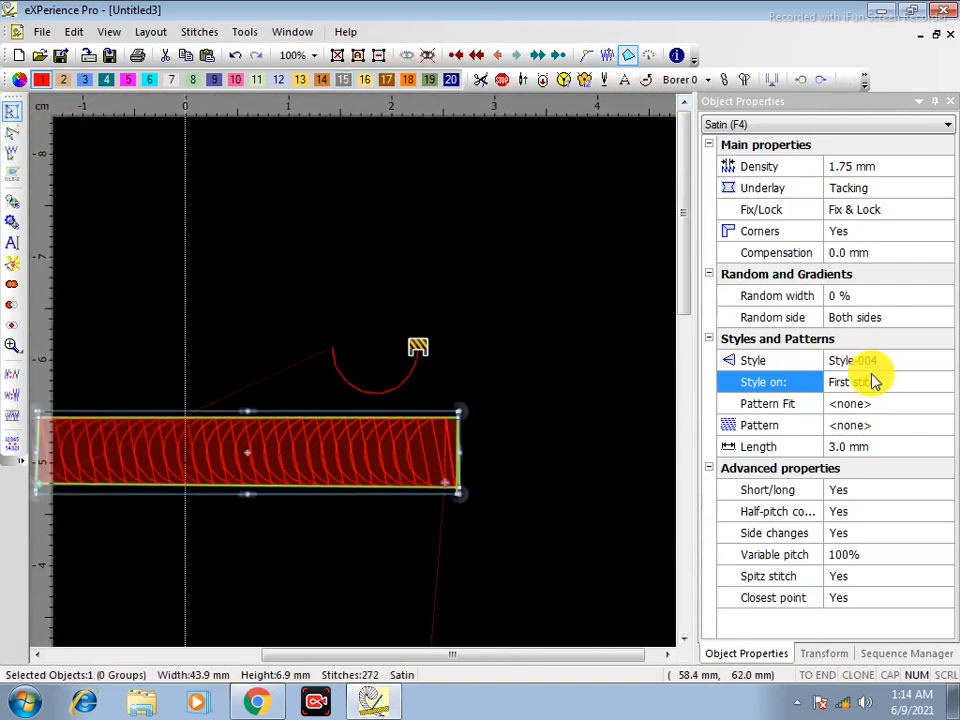
Set the satin bar's Style on to Both stitches and preview its stitching sequence
{"action": "left_click", "coordinate": [870, 386]}
{"action": "left_click", "coordinate": [868, 390]}
{"action": "left_click", "coordinate": [862, 414]}
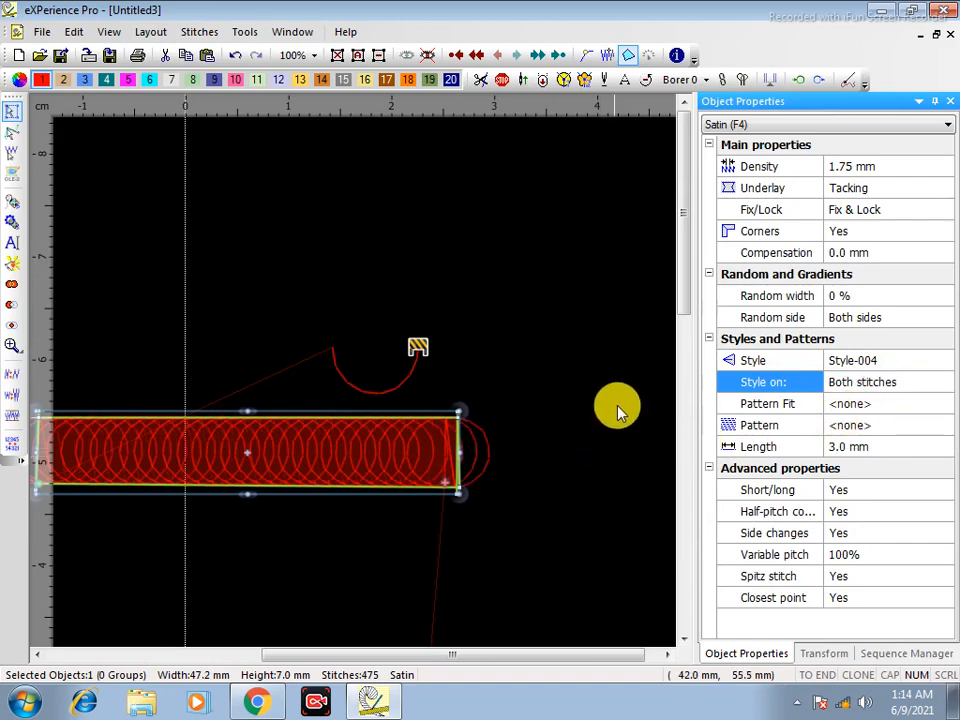
{"action": "left_click", "coordinate": [614, 56]}
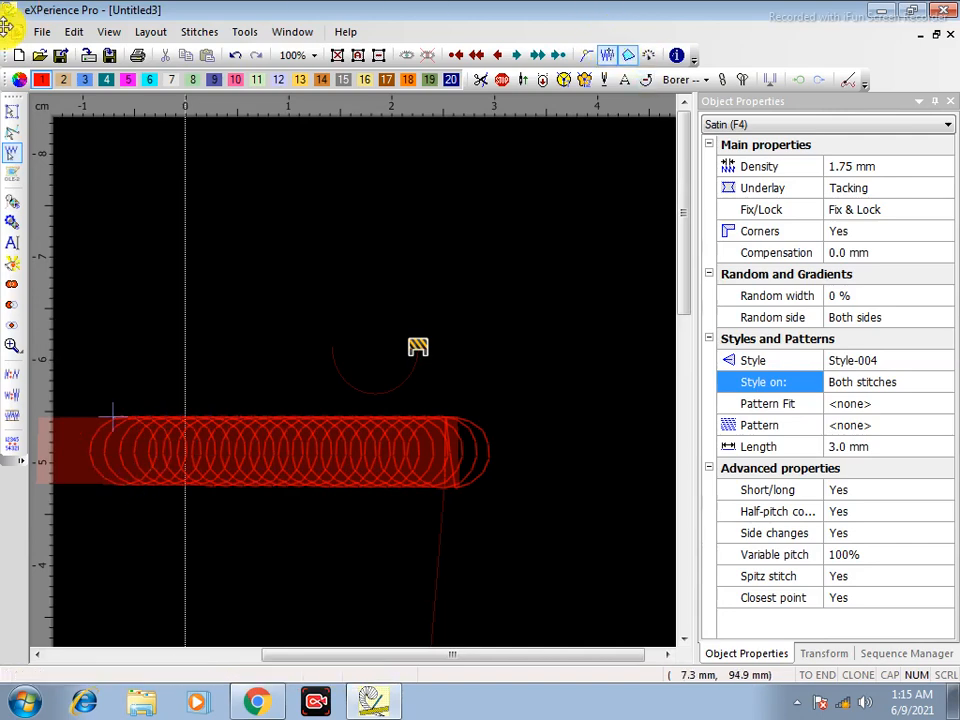
{"action": "left_click", "coordinate": [12, 110]}
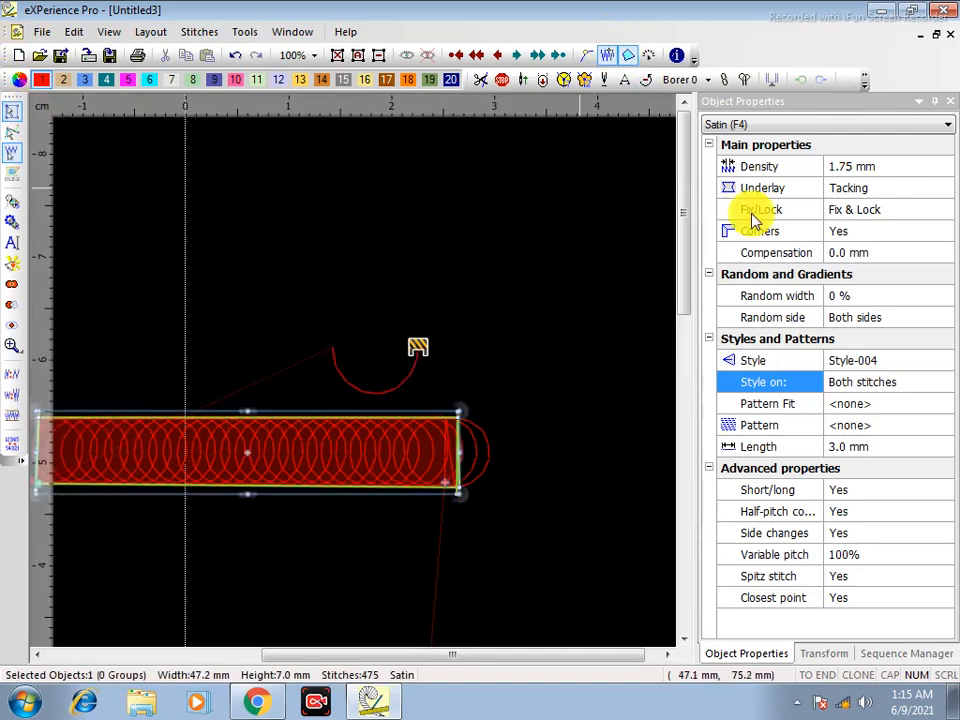
Set the satin bar's Style on to First+stretch and preview its stitching sequence
{"action": "left_click", "coordinate": [863, 389]}
{"action": "left_click", "coordinate": [859, 427]}
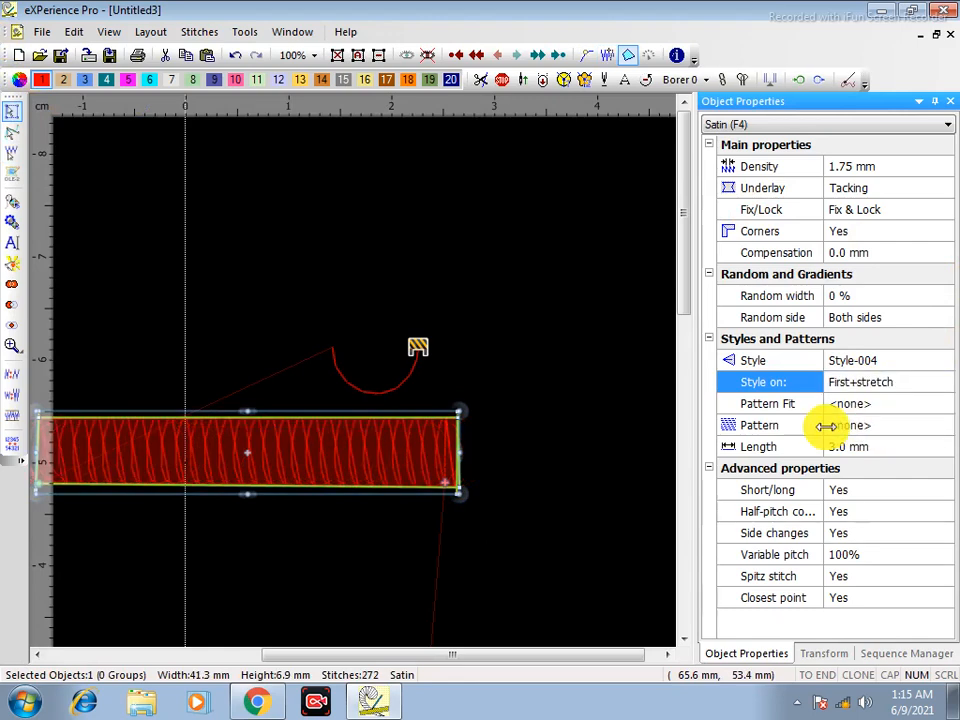
{"action": "left_click", "coordinate": [606, 57]}
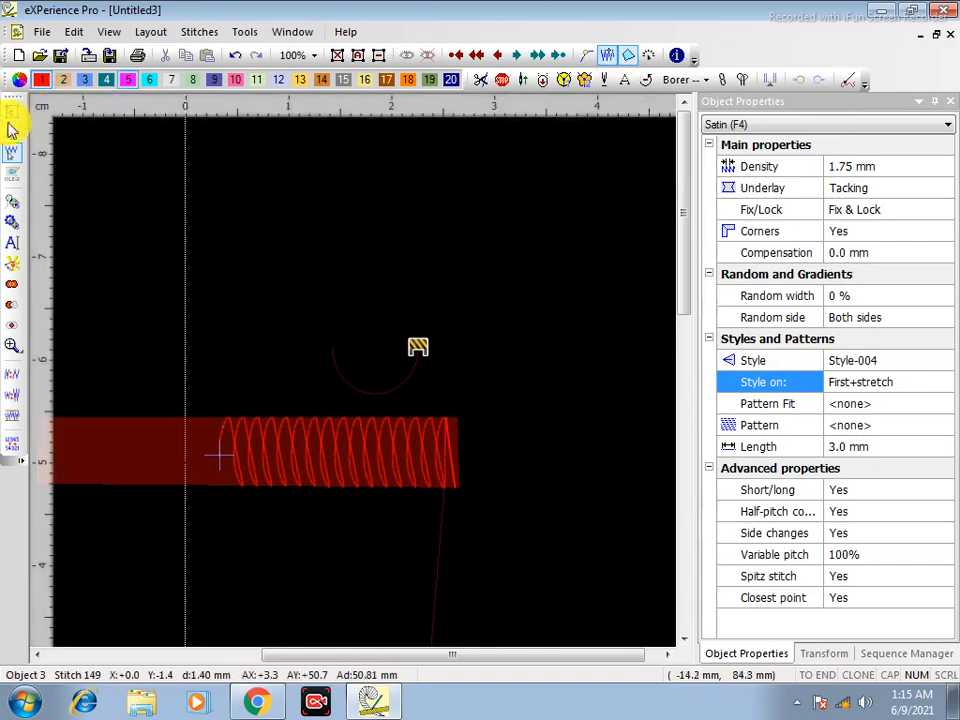
{"action": "left_click", "coordinate": [12, 110]}
Set the satin bar's Style on to Both+stretch and preview its stitching sequence
{"action": "left_click", "coordinate": [871, 390]}
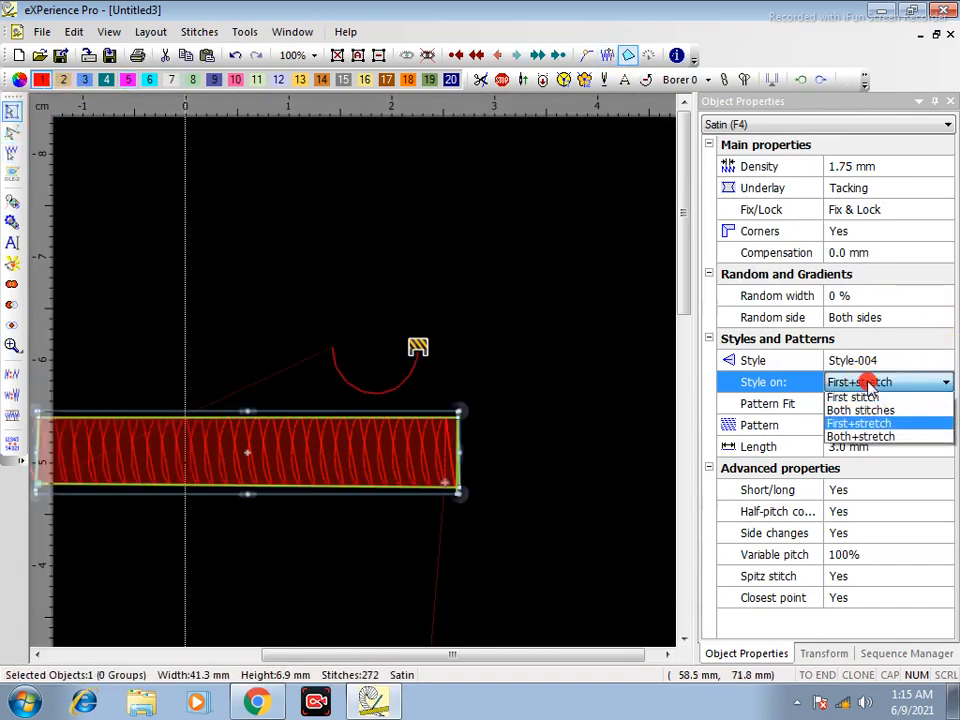
{"action": "left_click", "coordinate": [864, 436]}
{"action": "left_click", "coordinate": [441, 452]}
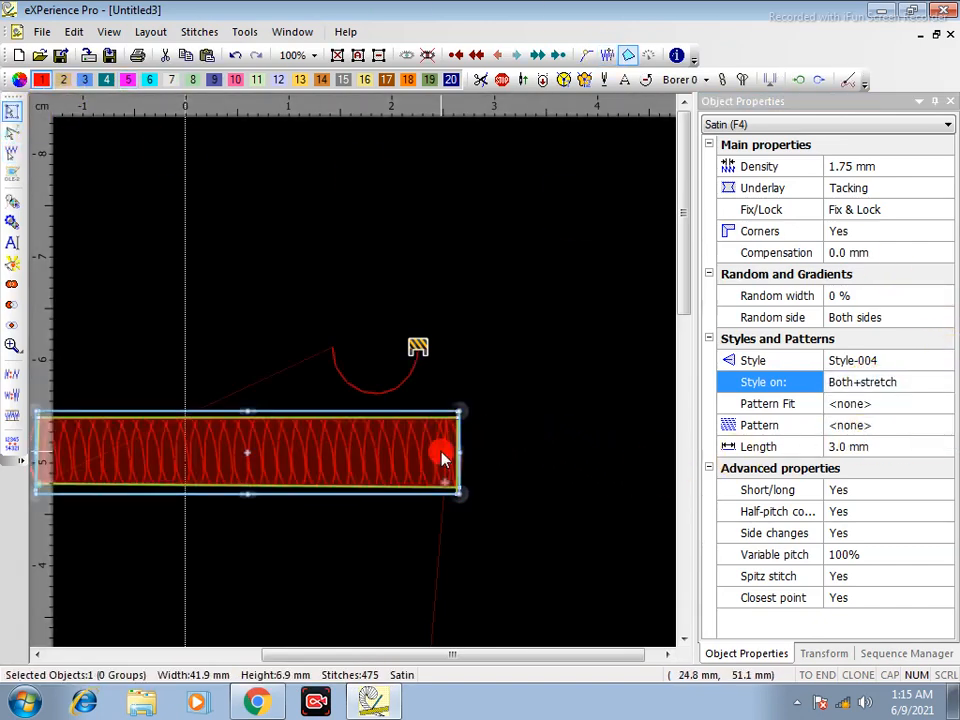
{"action": "left_click", "coordinate": [605, 60]}
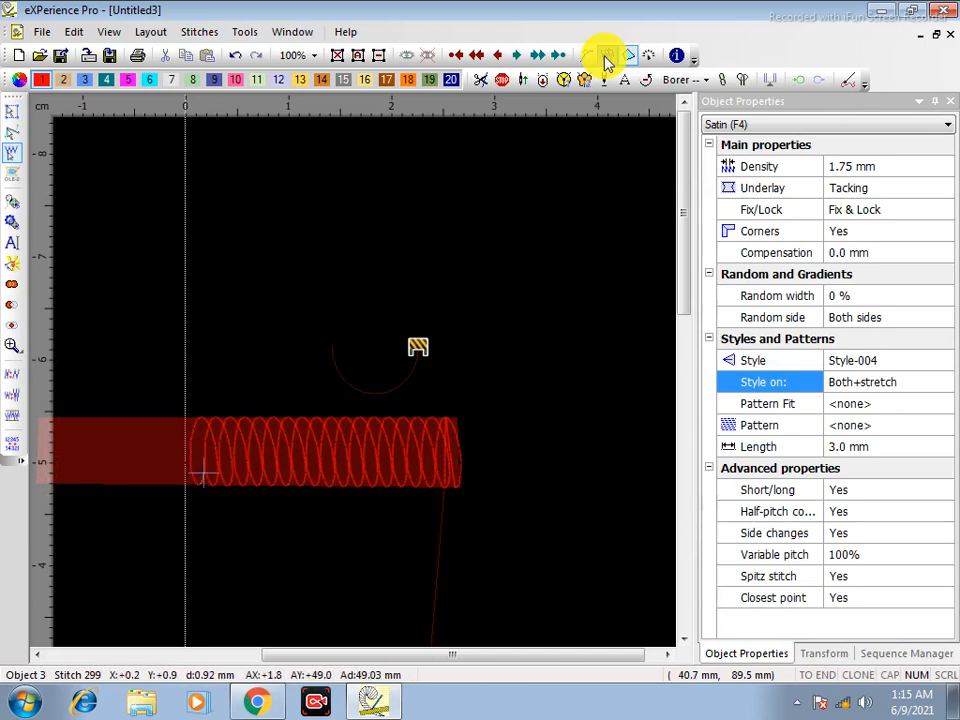
{"action": "left_click", "coordinate": [11, 111]}
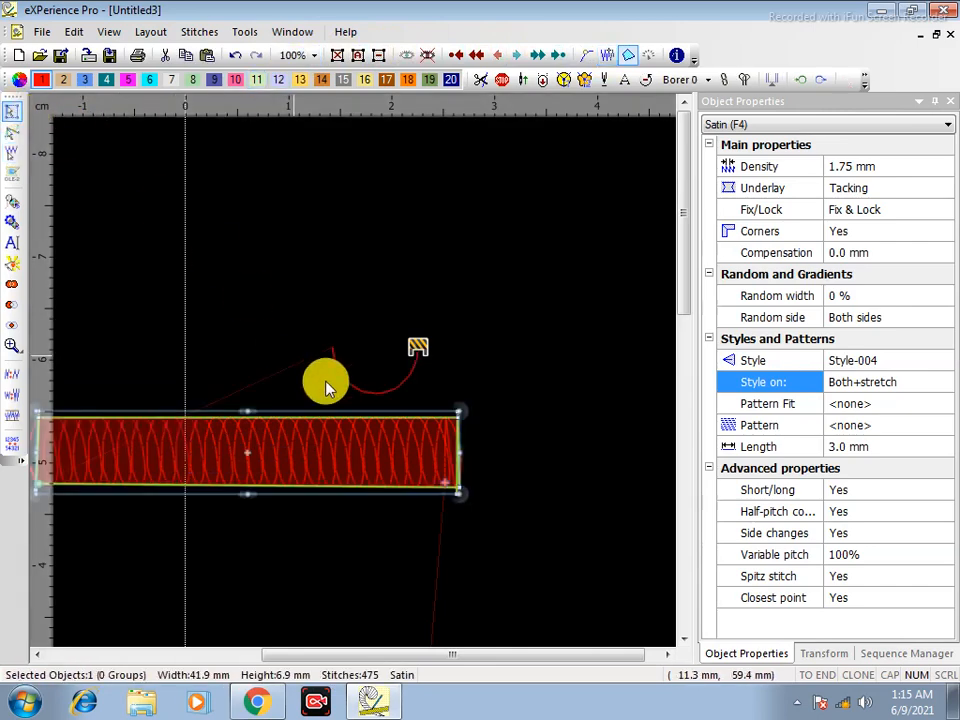
{"action": "left_click", "coordinate": [390, 255]}
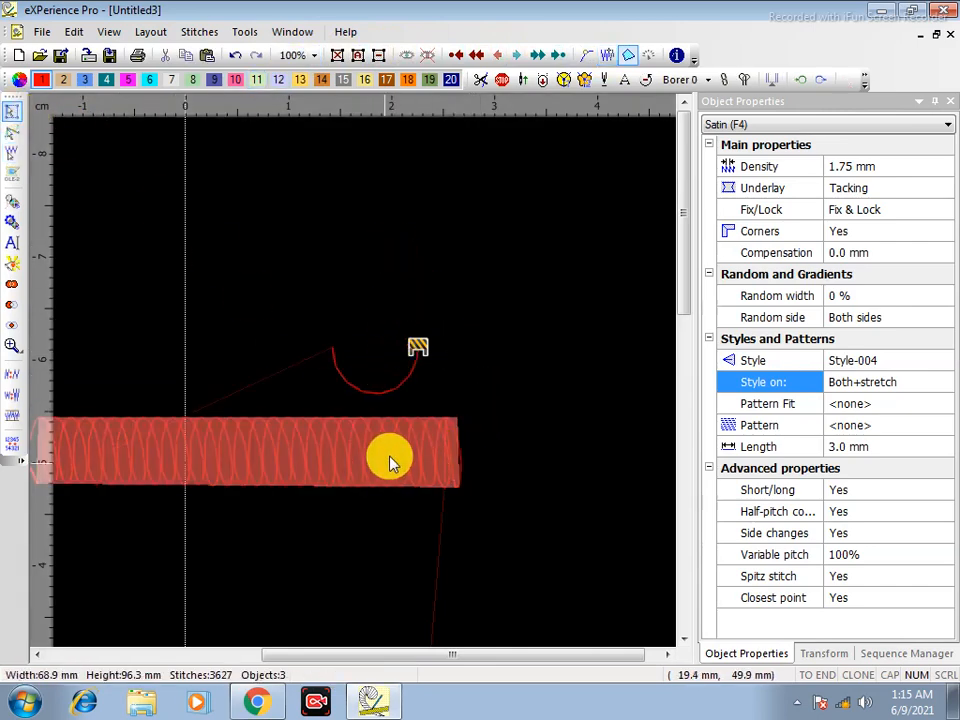
Apply the semicircle style Style-004 to the satin flower
{"action": "scroll", "coordinate": [420, 480], "scroll_direction": "down", "scroll_amount": 3}
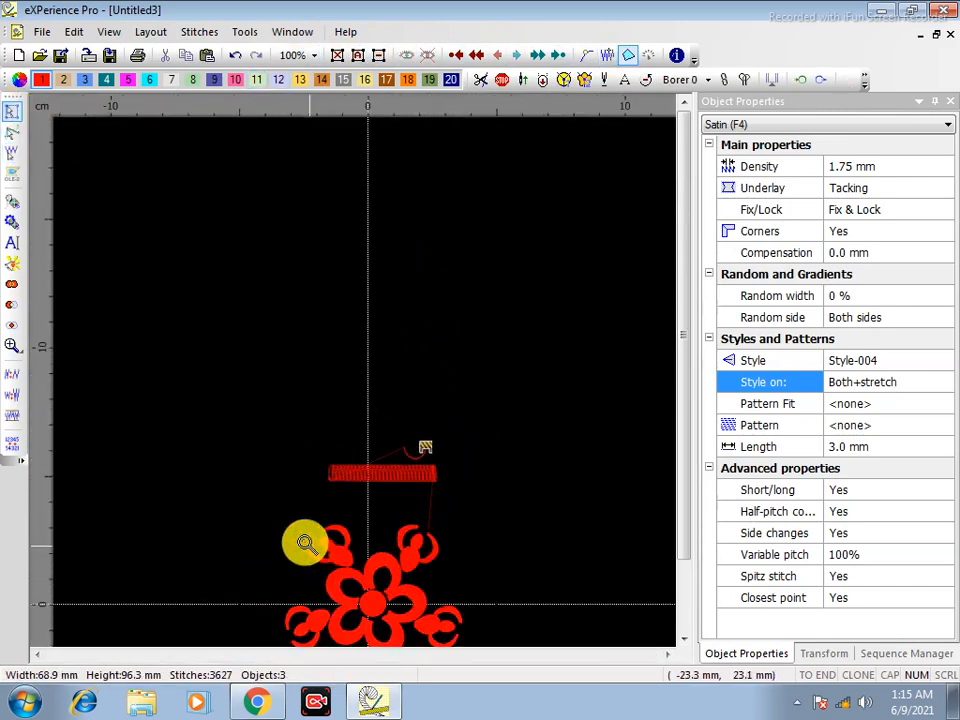
{"action": "left_click_drag", "start_coordinate": [413, 641], "coordinate": [498, 645]}
{"action": "left_click", "coordinate": [315, 281]}
{"action": "scroll", "coordinate": [323, 245], "scroll_direction": "up", "scroll_amount": 3}
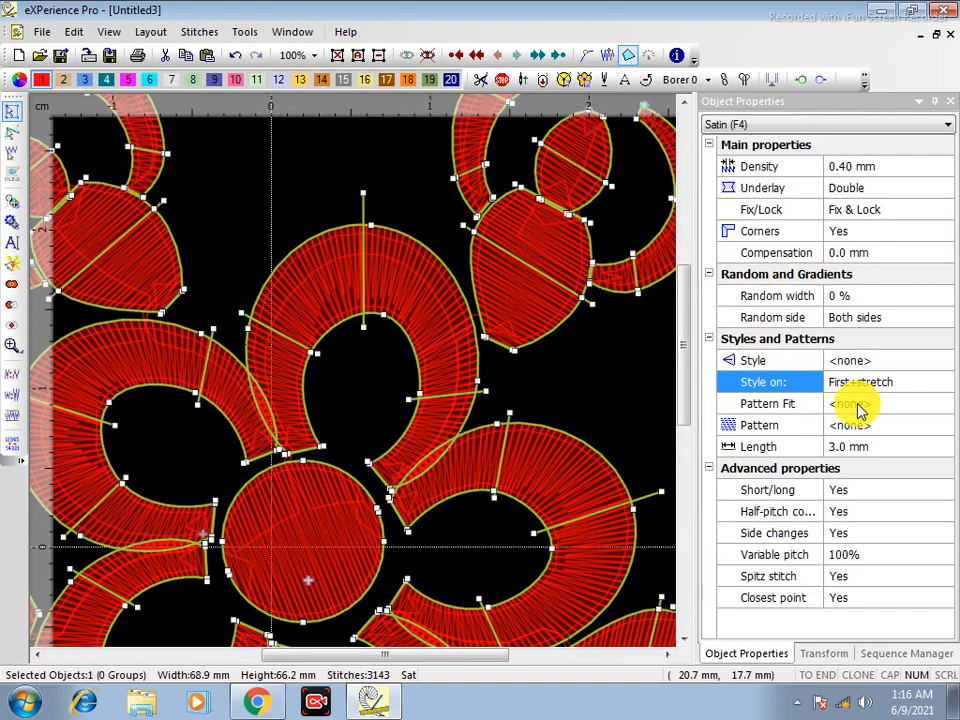
{"action": "left_click", "coordinate": [858, 362]}
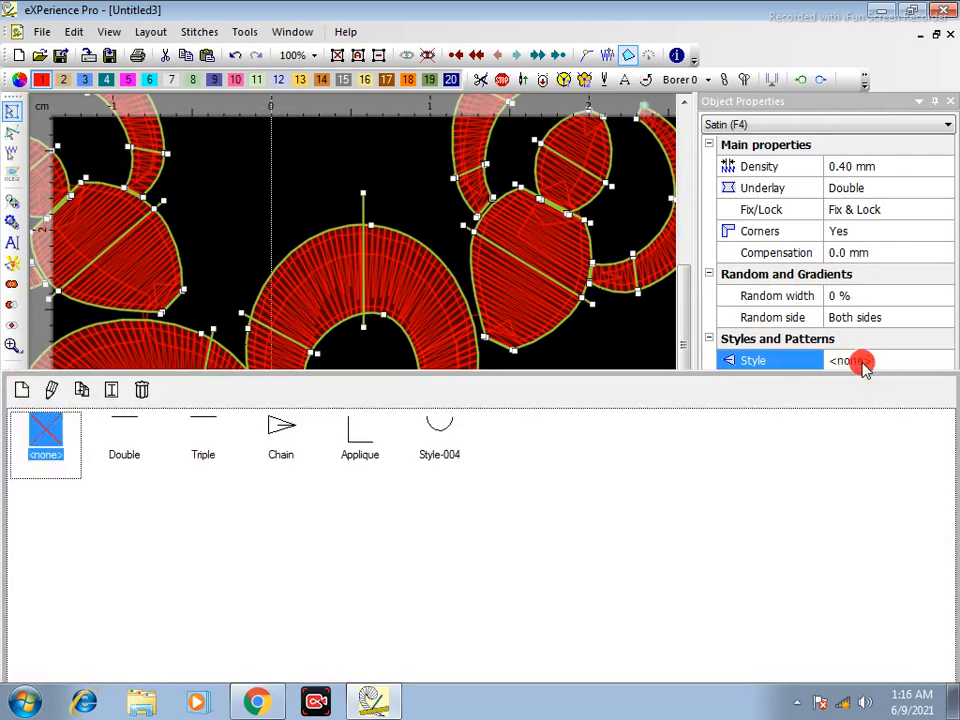
{"action": "left_click", "coordinate": [442, 445]}
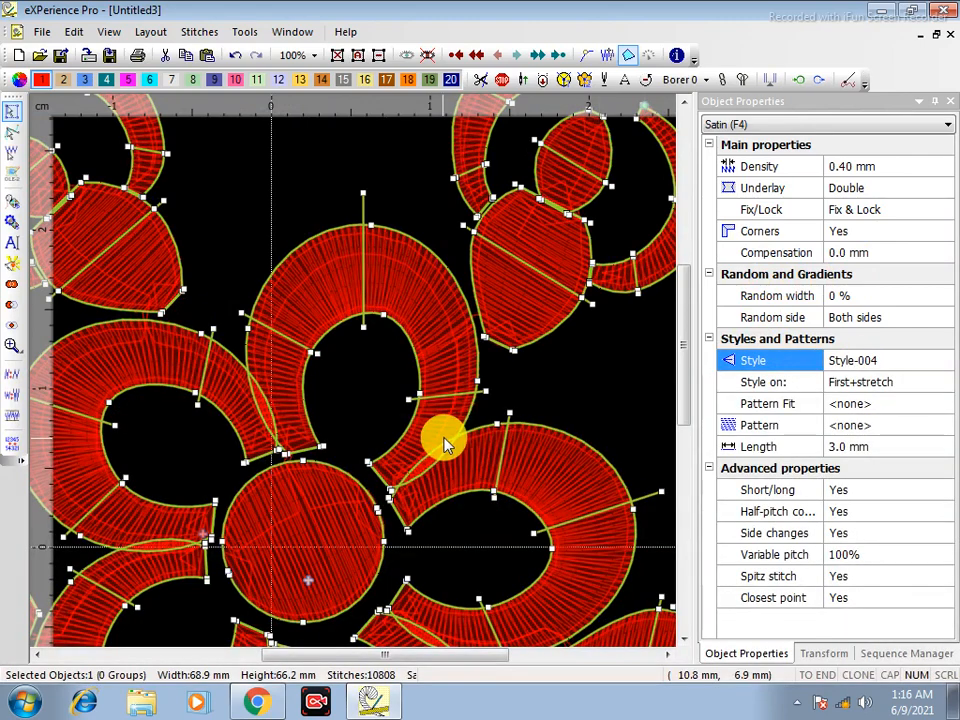
Configure the flower's satin with a density of 2.00 mm, Style on Both+stretch and Tacking underlay
{"action": "left_click", "coordinate": [854, 168]}
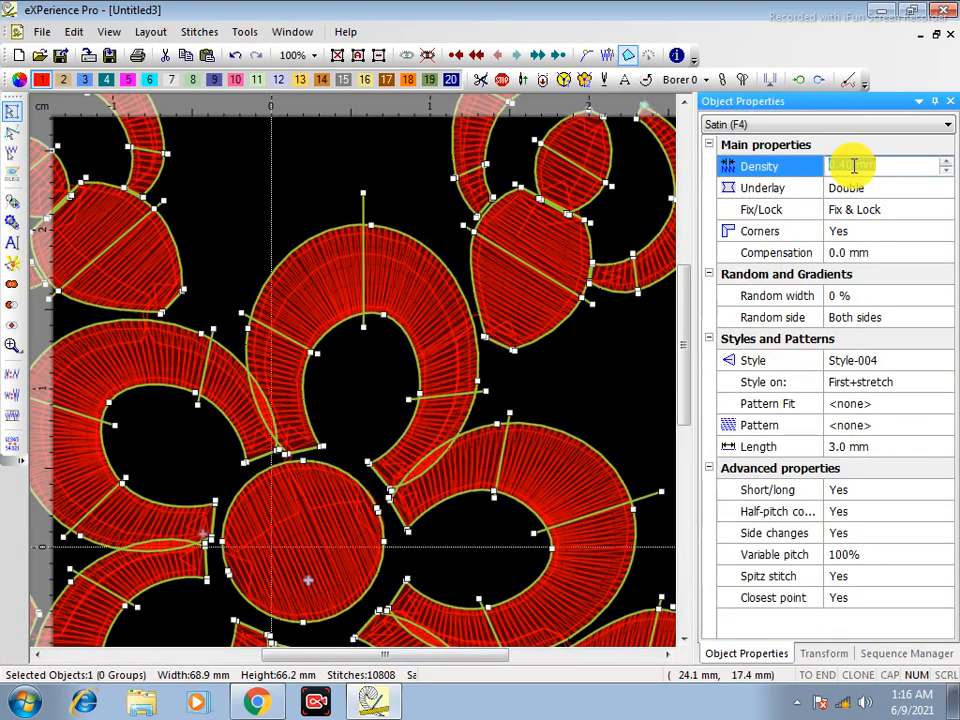
{"action": "type", "text": "2"}
{"action": "left_click", "coordinate": [762, 160]}
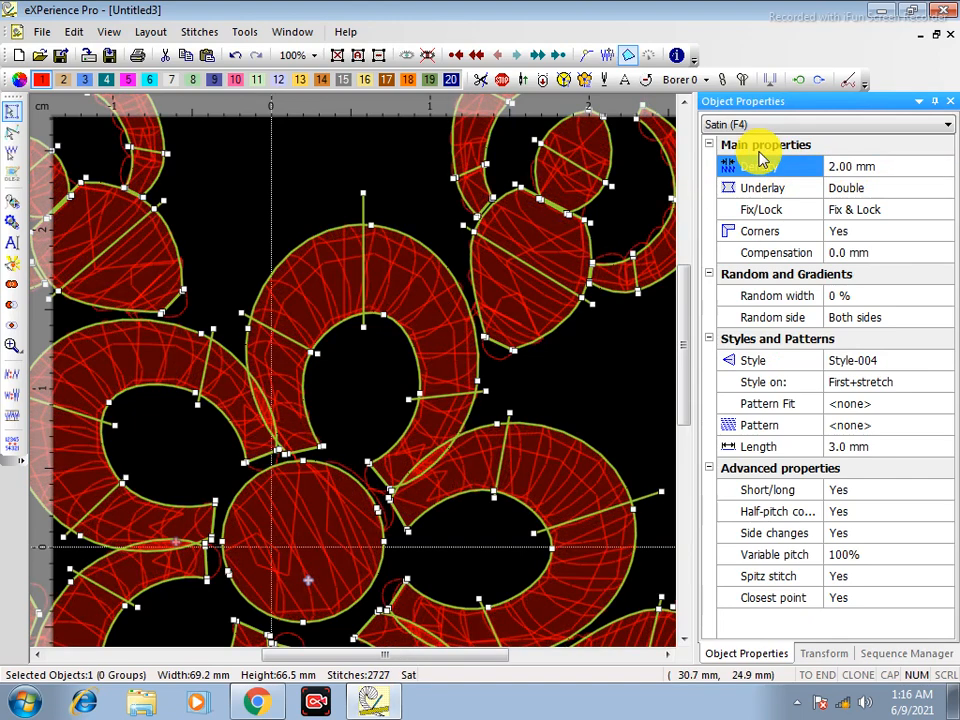
{"action": "left_click", "coordinate": [848, 381]}
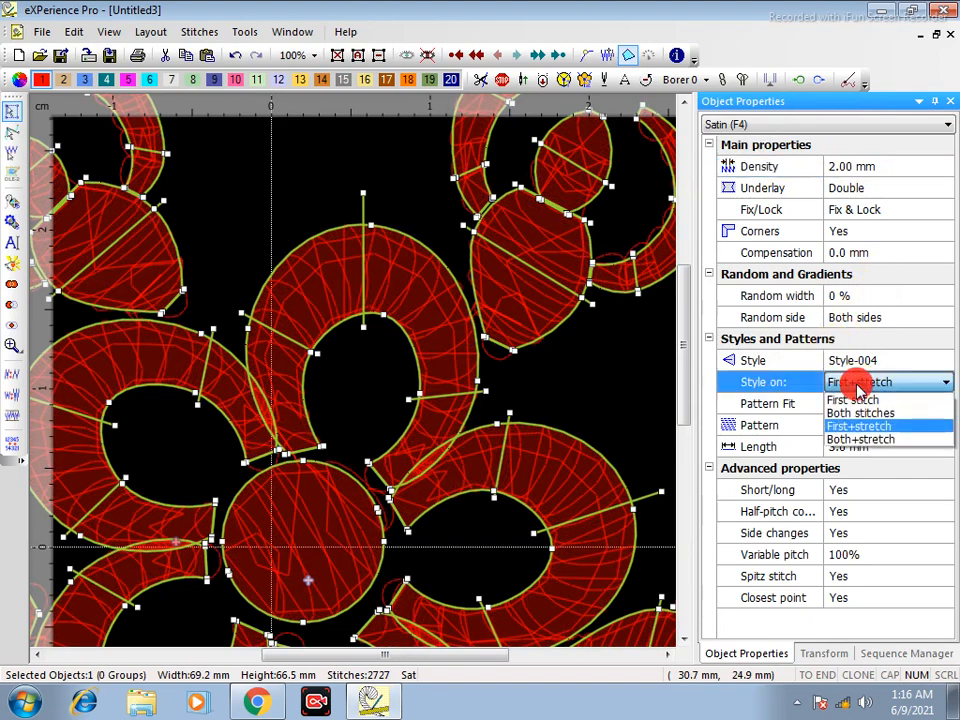
{"action": "left_click", "coordinate": [858, 439]}
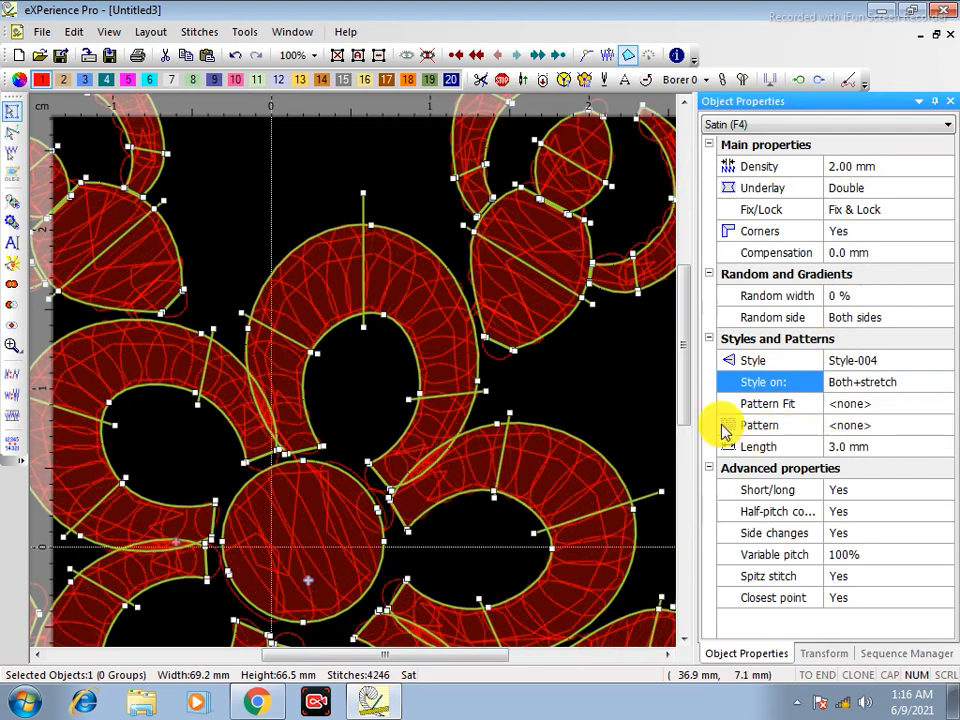
{"action": "left_click", "coordinate": [860, 189]}
{"action": "left_click", "coordinate": [36, 214]}
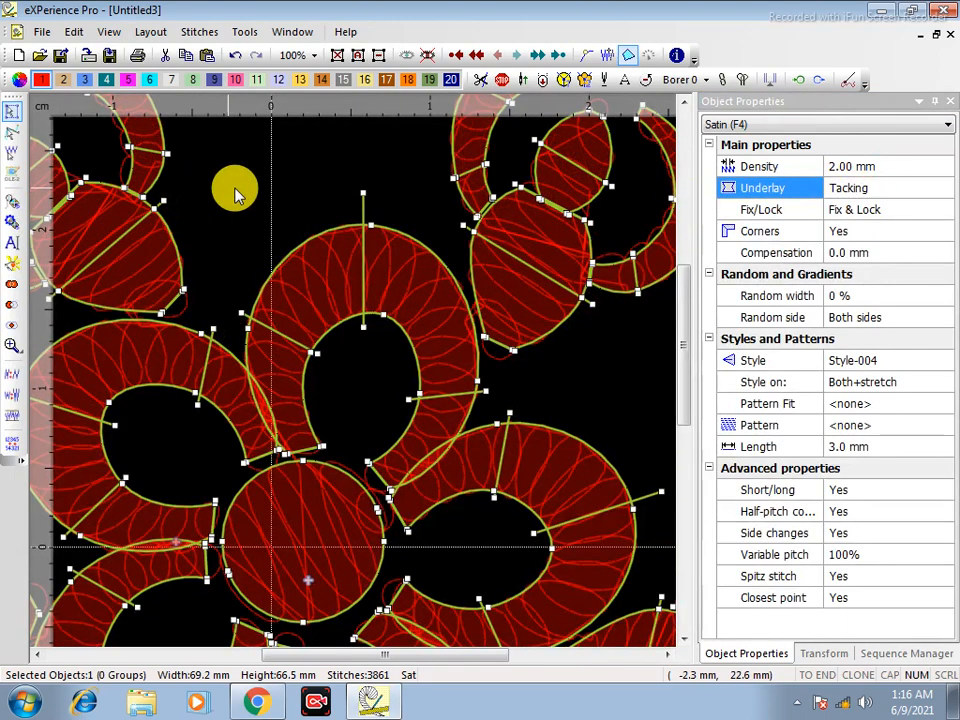
Examine the styled stitches of the flower's petals and outer motifs, up close and as a whole
{"action": "left_click", "coordinate": [253, 205]}
{"action": "scroll", "coordinate": [280, 250], "scroll_direction": "down", "scroll_amount": 3}
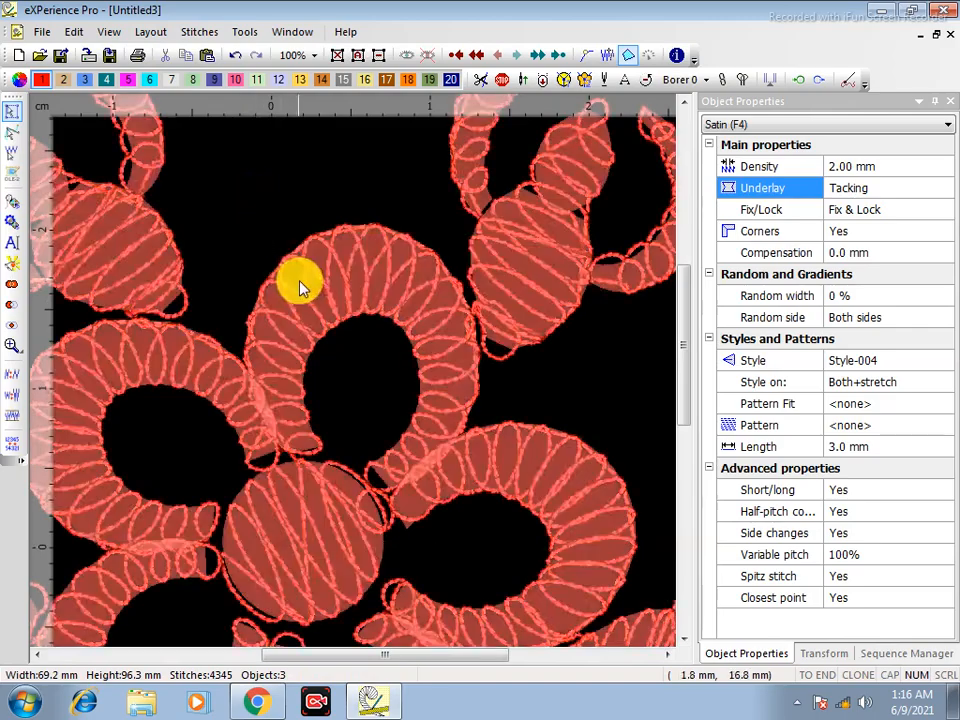
{"action": "scroll", "coordinate": [336, 482], "scroll_direction": "up", "scroll_amount": 3}
{"action": "scroll", "coordinate": [336, 482], "scroll_direction": "down", "scroll_amount": 4}
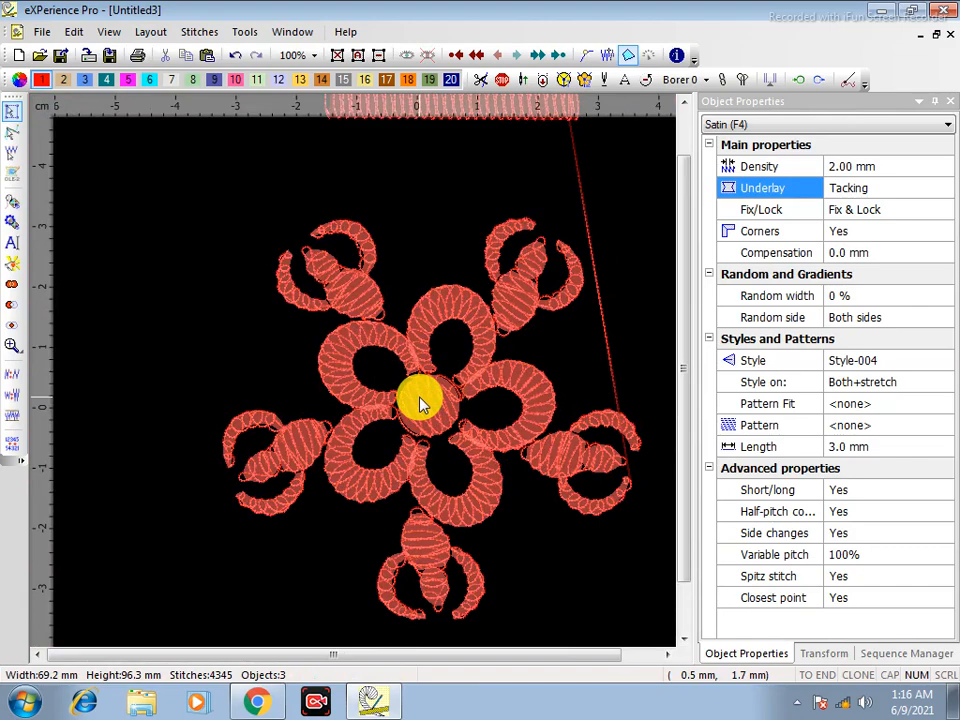
{"action": "left_click", "coordinate": [435, 345]}
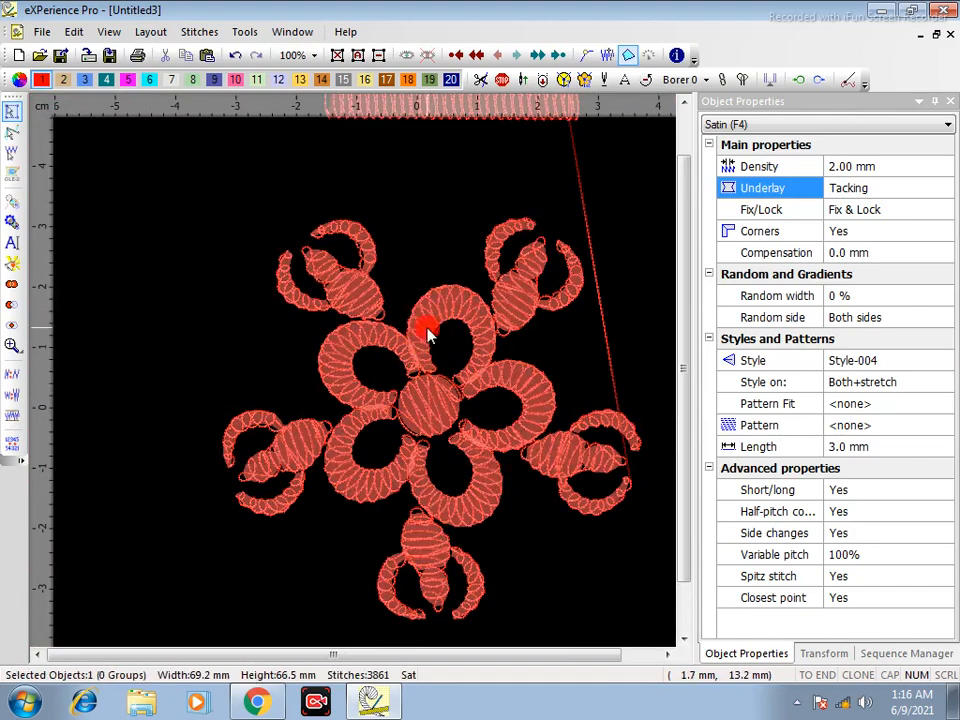
{"action": "scroll", "coordinate": [428, 335], "scroll_direction": "up", "scroll_amount": 3}
{"action": "scroll", "coordinate": [429, 321], "scroll_direction": "down", "scroll_amount": 2}
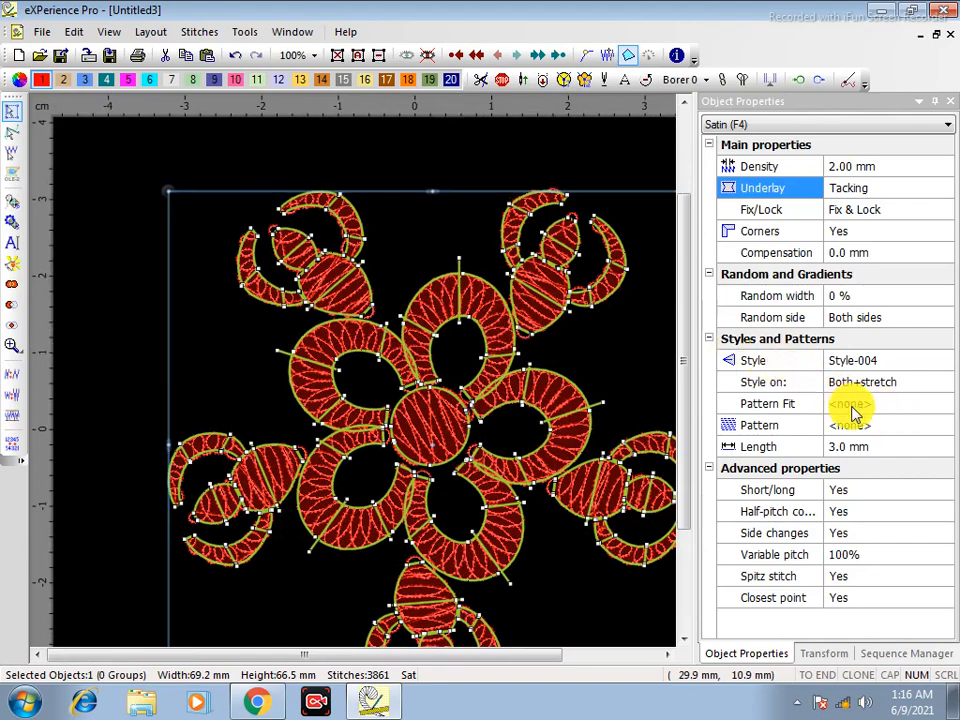
Delete the running-stitch semicircle above the satin bar
{"action": "scroll", "coordinate": [545, 265], "scroll_direction": "down", "scroll_amount": 3}
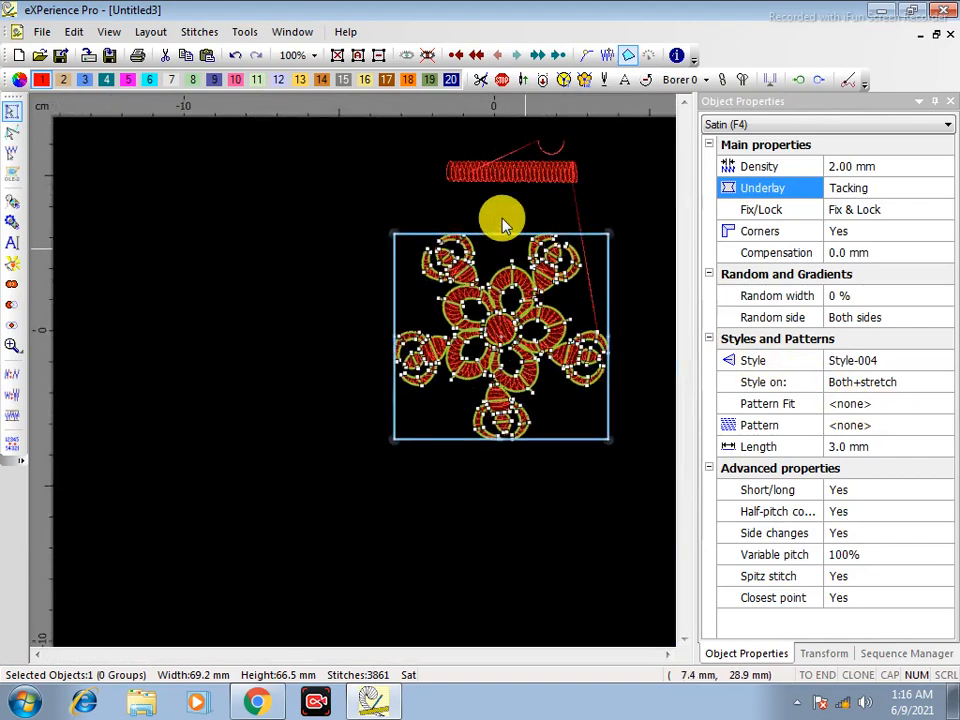
{"action": "left_click", "coordinate": [476, 172]}
{"action": "left_click_drag", "start_coordinate": [449, 124], "coordinate": [603, 170]}
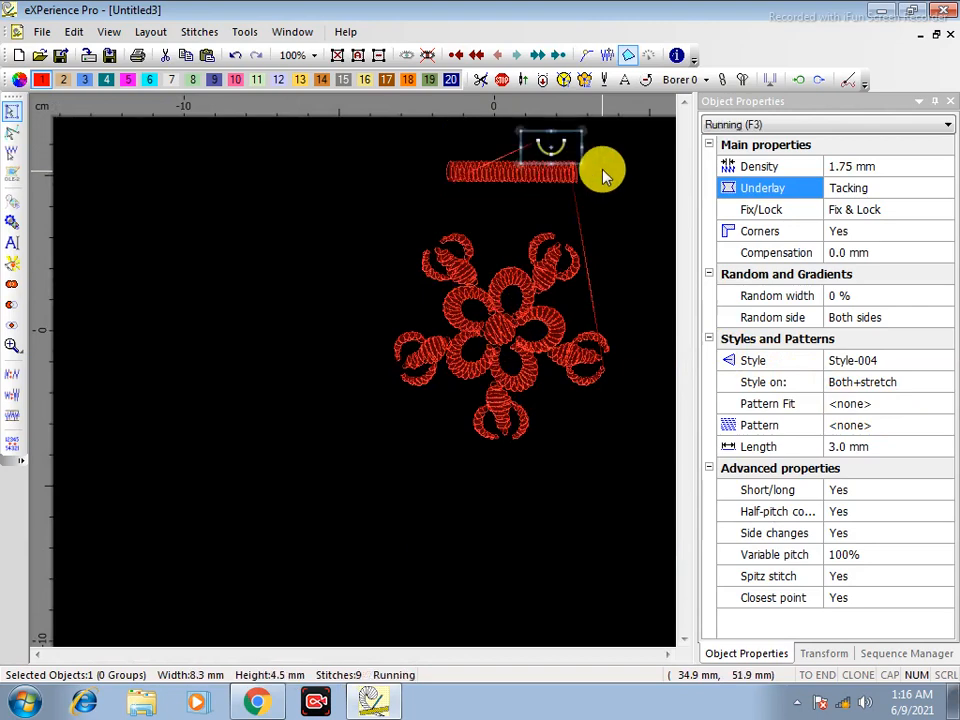
{"action": "key", "text": "Delete"}
Reset the satin bar's object properties to their default values
{"action": "key", "text": "z"}
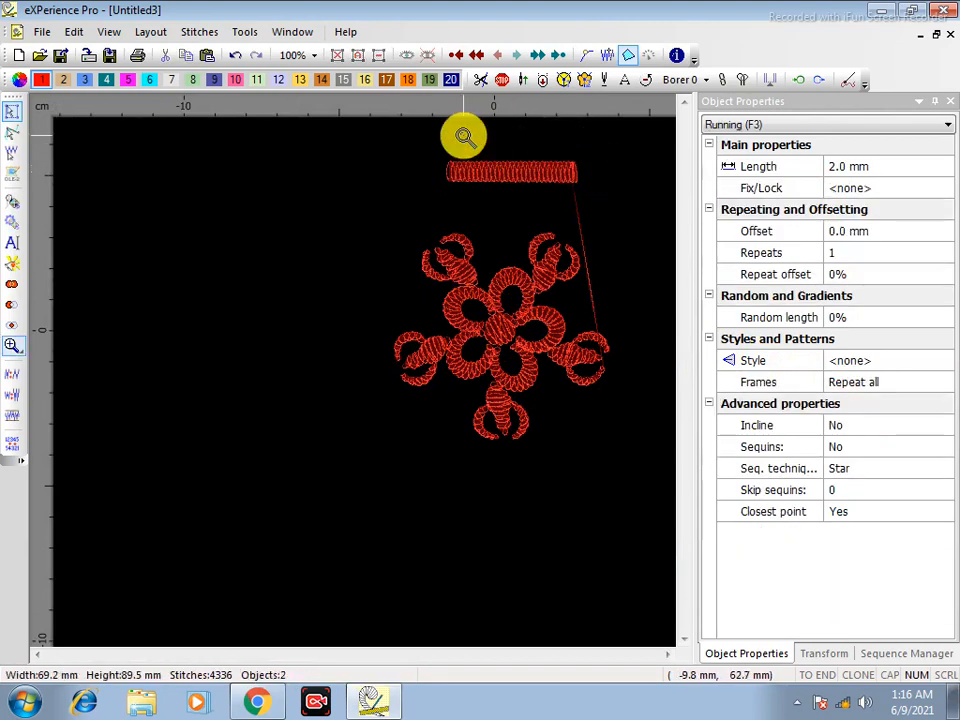
{"action": "left_click_drag", "start_coordinate": [463, 135], "coordinate": [557, 211]}
{"action": "left_click", "coordinate": [390, 361]}
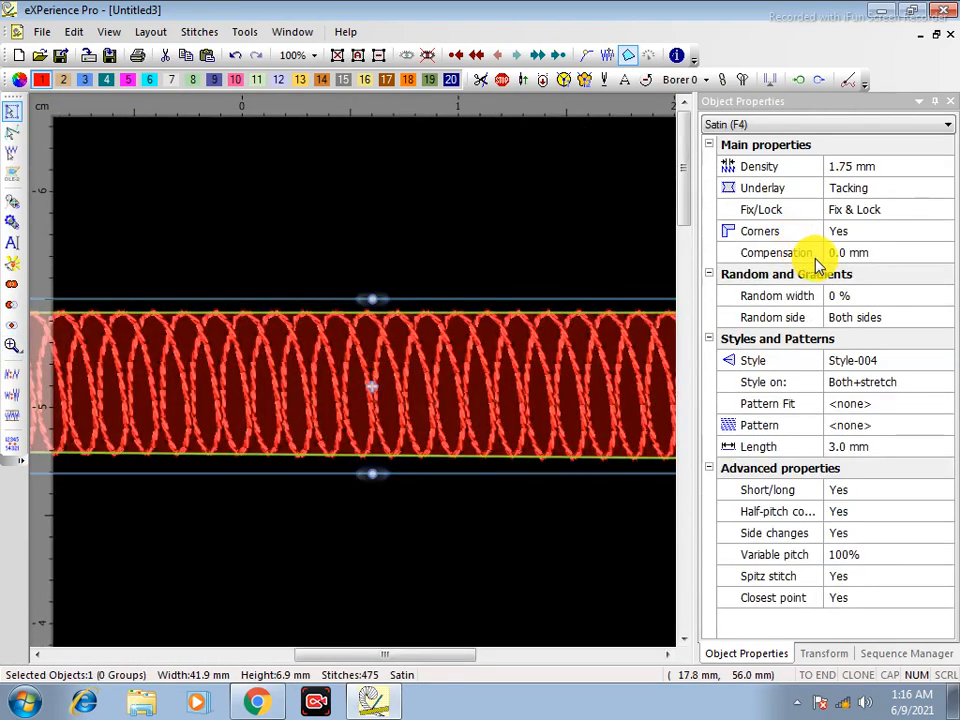
{"action": "right_click", "coordinate": [814, 261]}
{"action": "left_click", "coordinate": [822, 271]}
{"action": "left_click", "coordinate": [521, 216]}
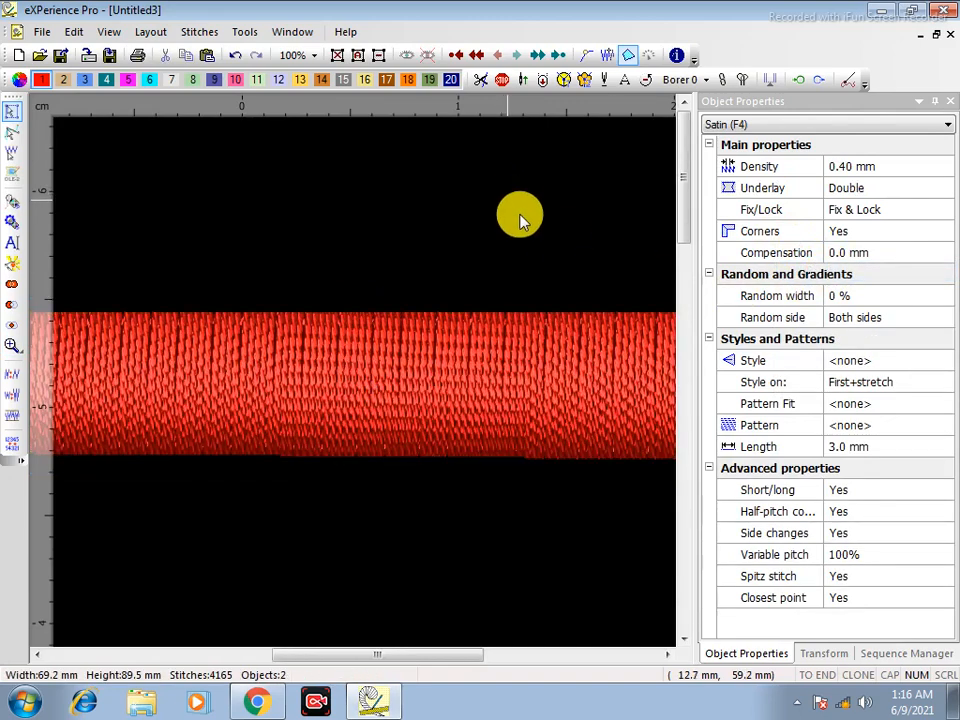
Set the satin bar's underlay to Tacking
{"action": "scroll", "coordinate": [521, 216], "scroll_direction": "down", "scroll_amount": 2}
{"action": "left_click", "coordinate": [440, 310]}
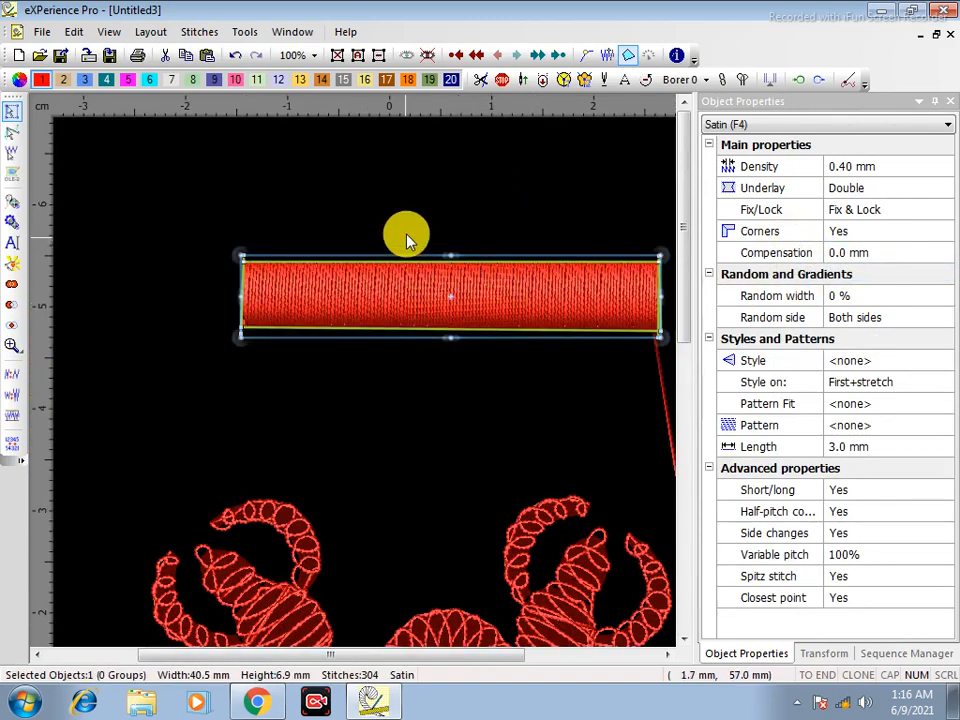
{"action": "scroll", "coordinate": [490, 342], "scroll_direction": "up", "scroll_amount": 2}
{"action": "scroll", "coordinate": [492, 340], "scroll_direction": "up", "scroll_amount": 1}
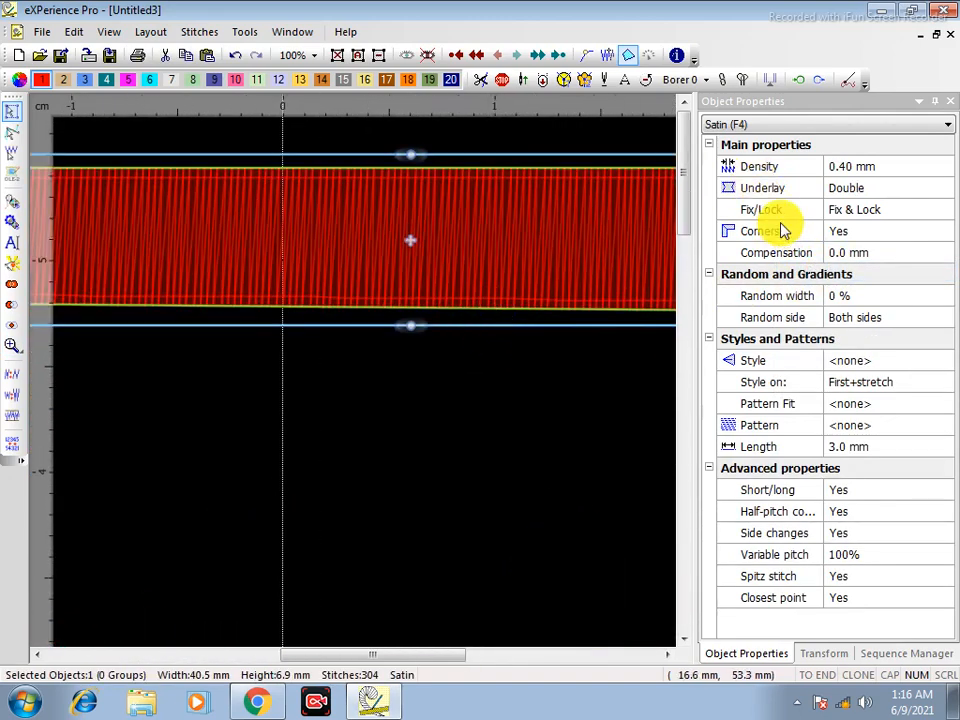
{"action": "left_click", "coordinate": [842, 190]}
{"action": "left_click", "coordinate": [45, 235]}
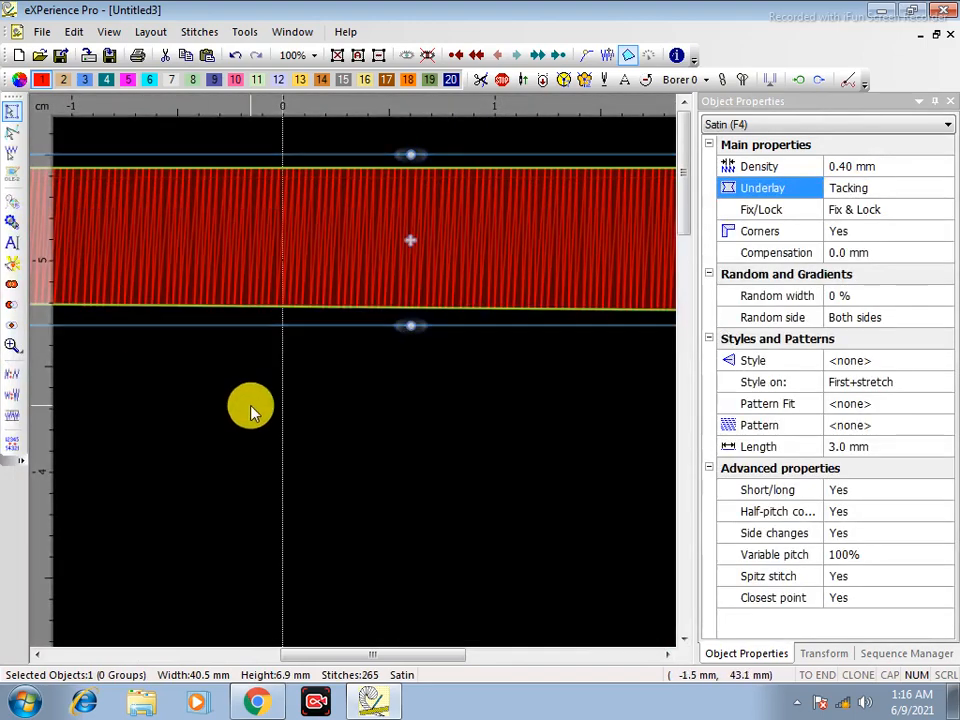
Show the stitch ends in the design and reselect the satin bar
{"action": "left_click", "coordinate": [251, 407]}
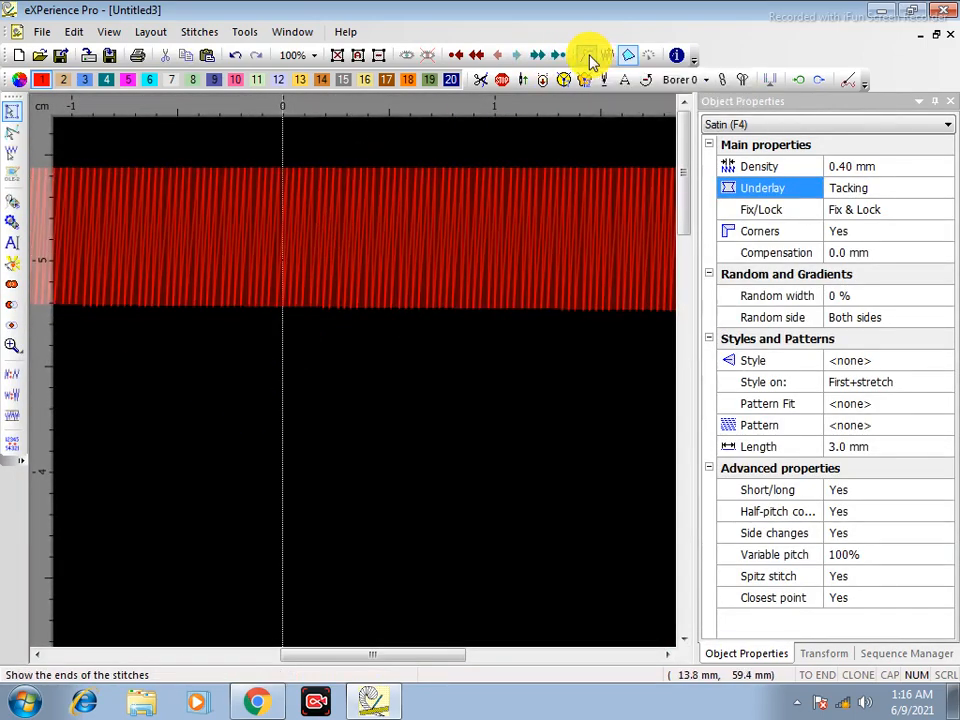
{"action": "left_click", "coordinate": [586, 56]}
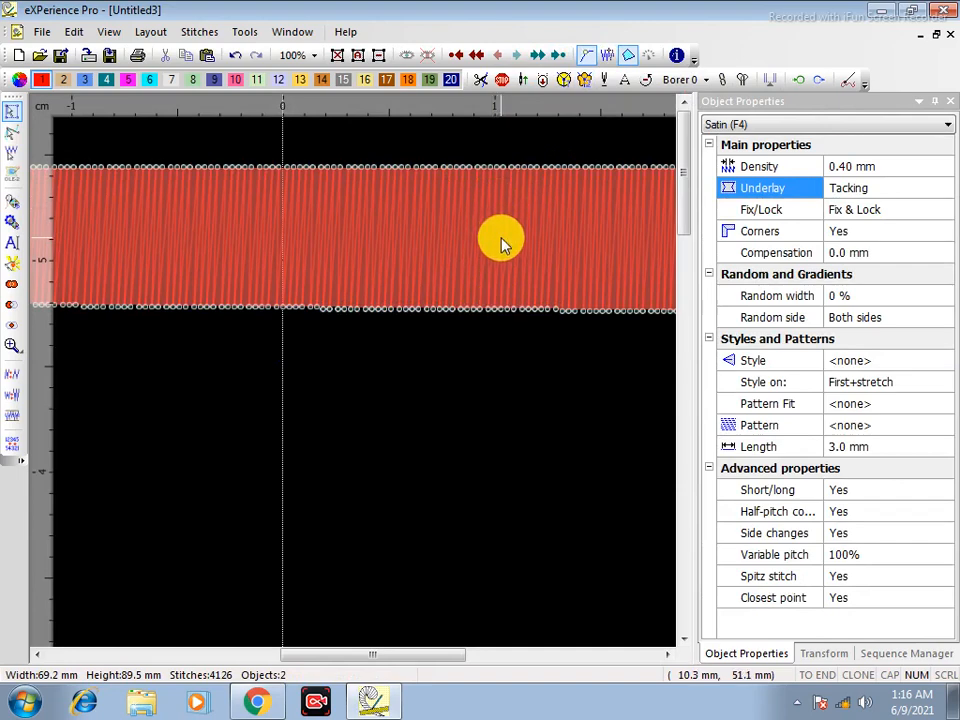
{"action": "left_click", "coordinate": [503, 246]}
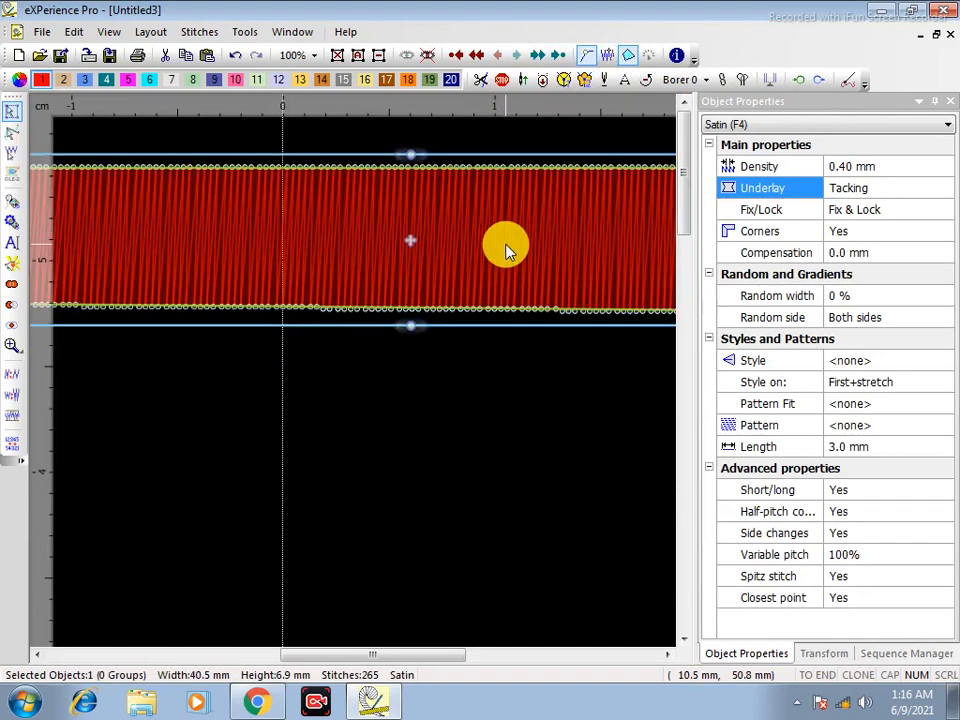
Stretch the satin bar's lower edge downward to a height of about 11.6 mm
{"action": "scroll", "coordinate": [505, 250], "scroll_direction": "up", "scroll_amount": 2}
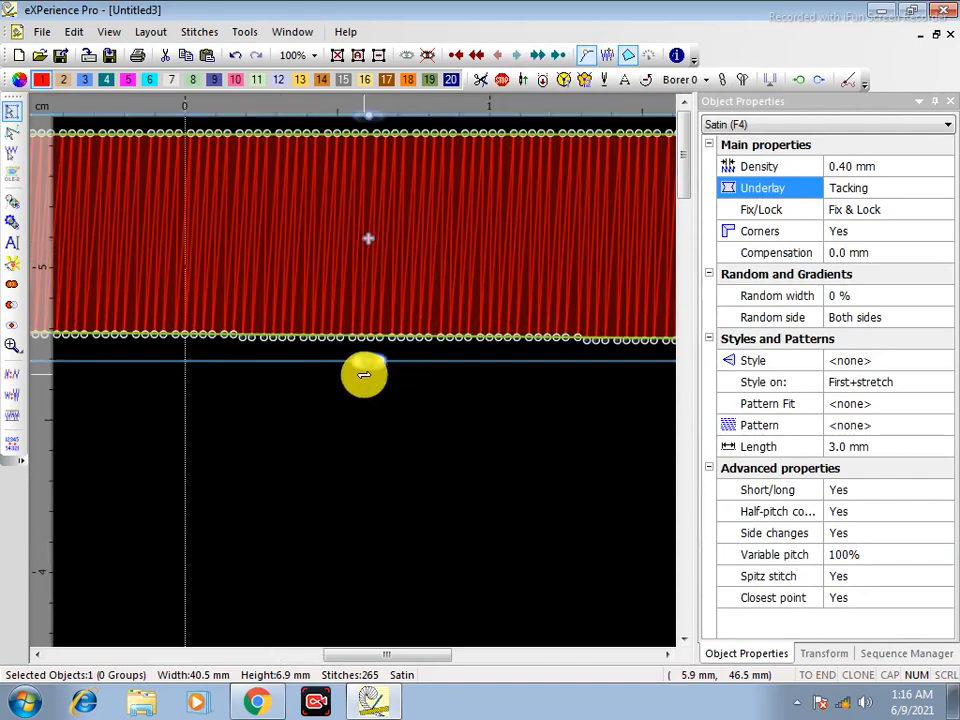
{"action": "left_click_drag", "start_coordinate": [368, 362], "coordinate": [373, 530]}
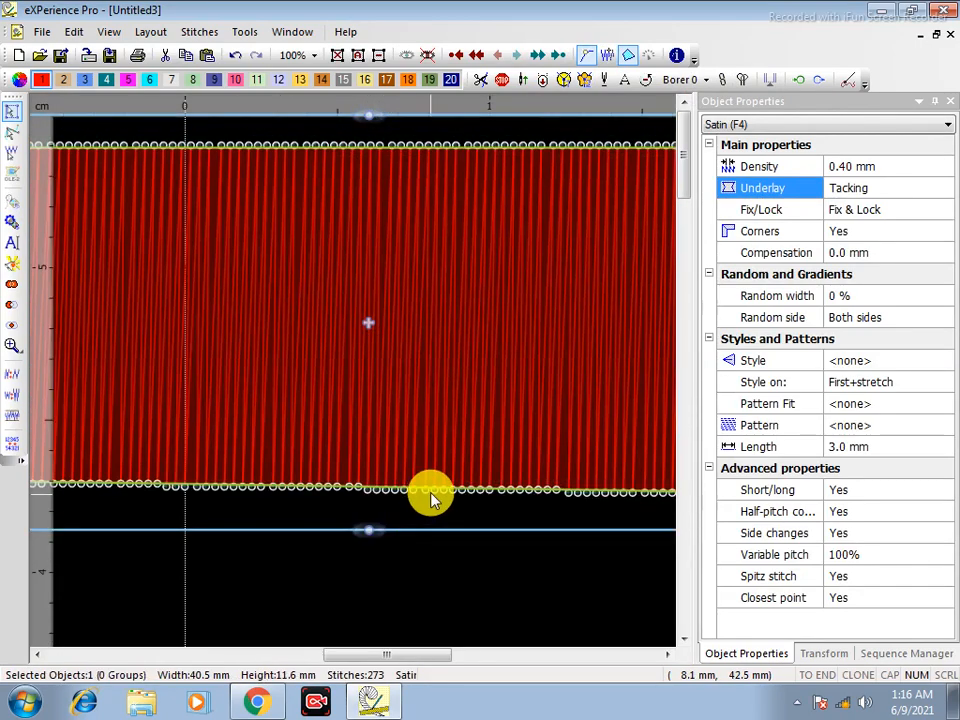
{"action": "left_click_drag", "start_coordinate": [413, 486], "coordinate": [422, 146]}
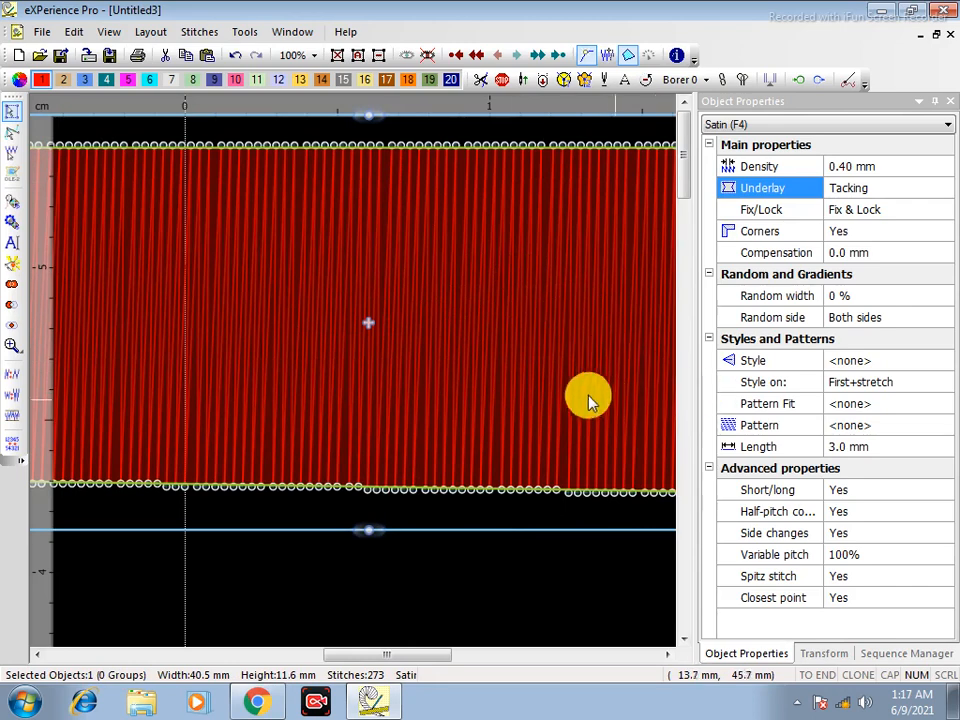
Set the satin bar's Pattern Fit to Fit 1 and view its stitches up to the bar's end
{"action": "left_click", "coordinate": [855, 405]}
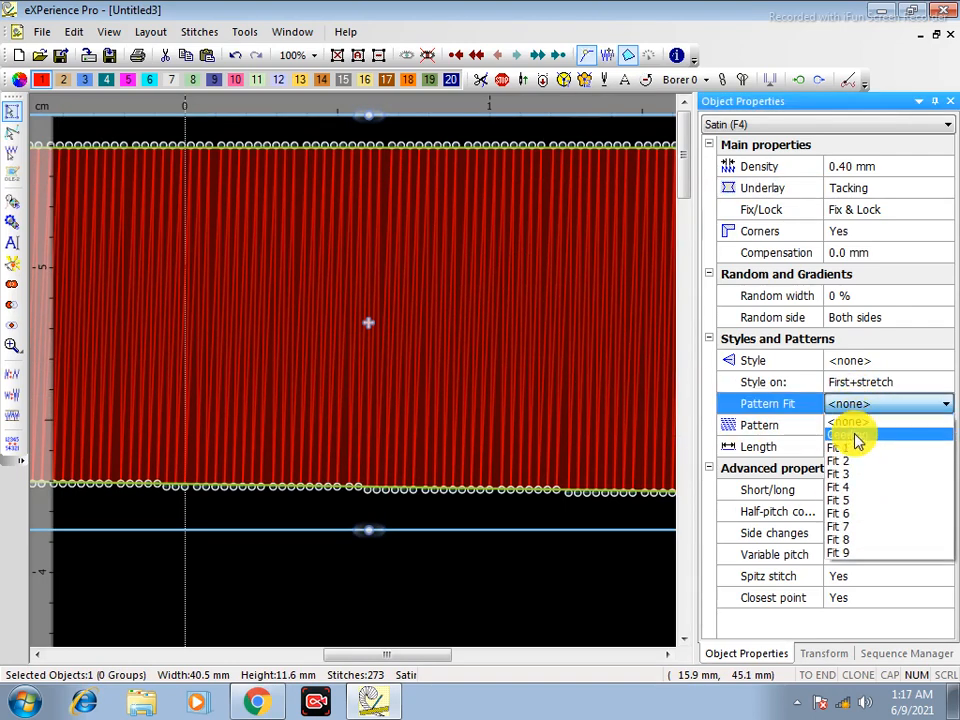
{"action": "left_click", "coordinate": [853, 446]}
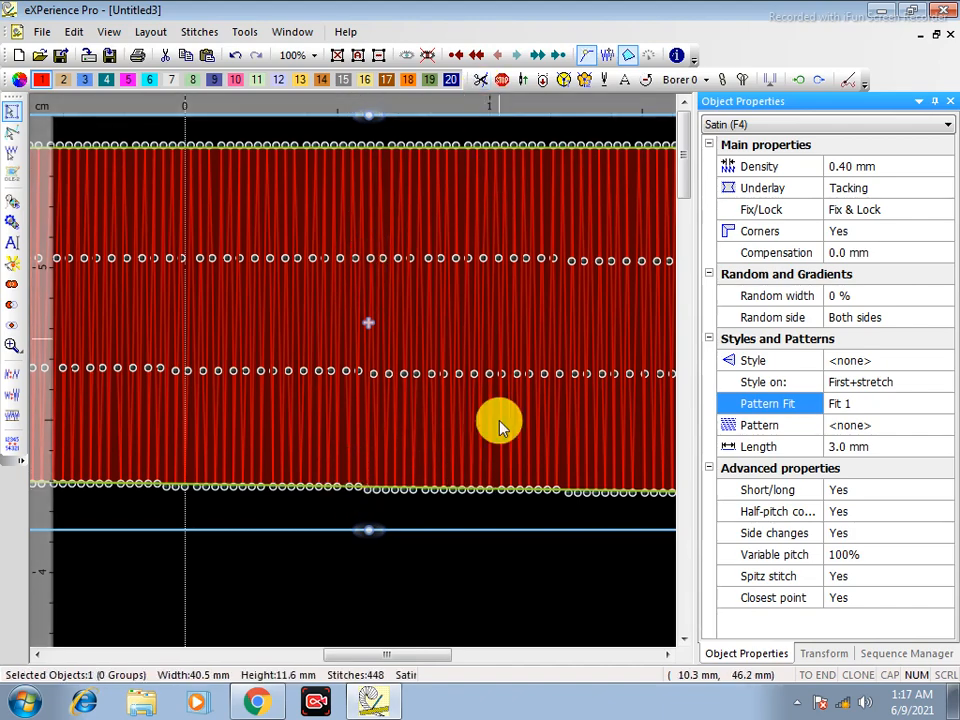
{"action": "scroll", "coordinate": [522, 335], "scroll_direction": "down", "scroll_amount": 3}
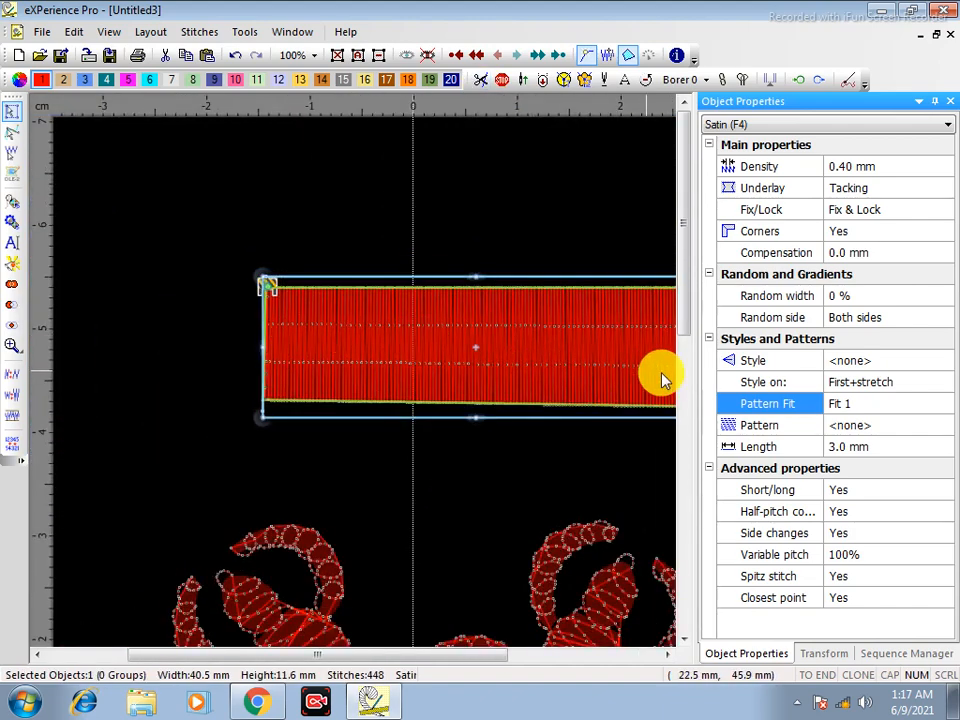
{"action": "left_click", "coordinate": [610, 58]}
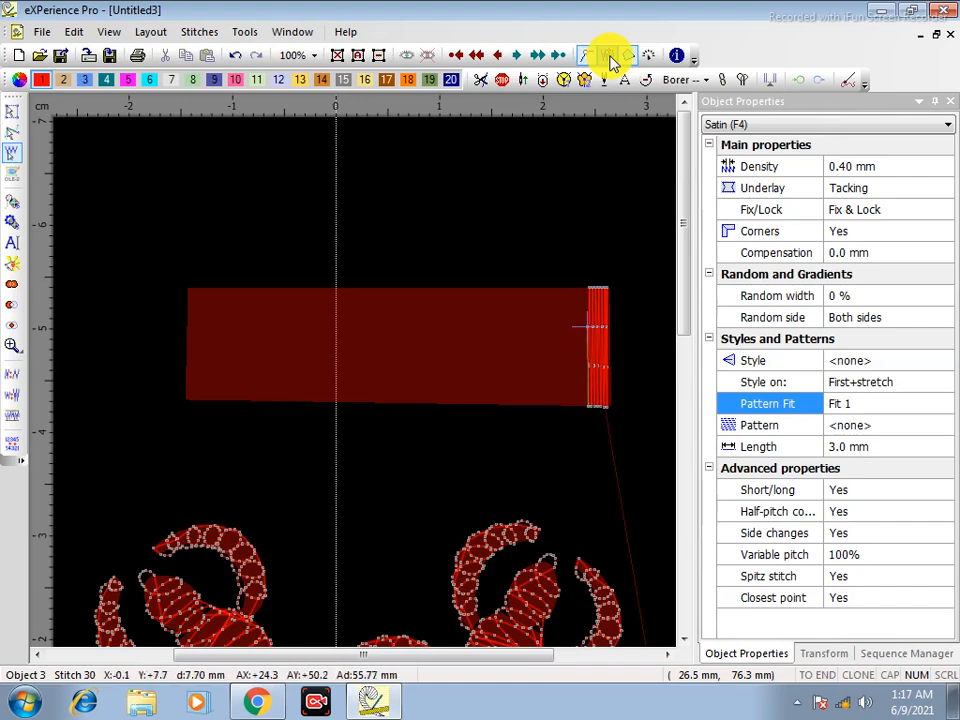
{"action": "left_click", "coordinate": [12, 118]}
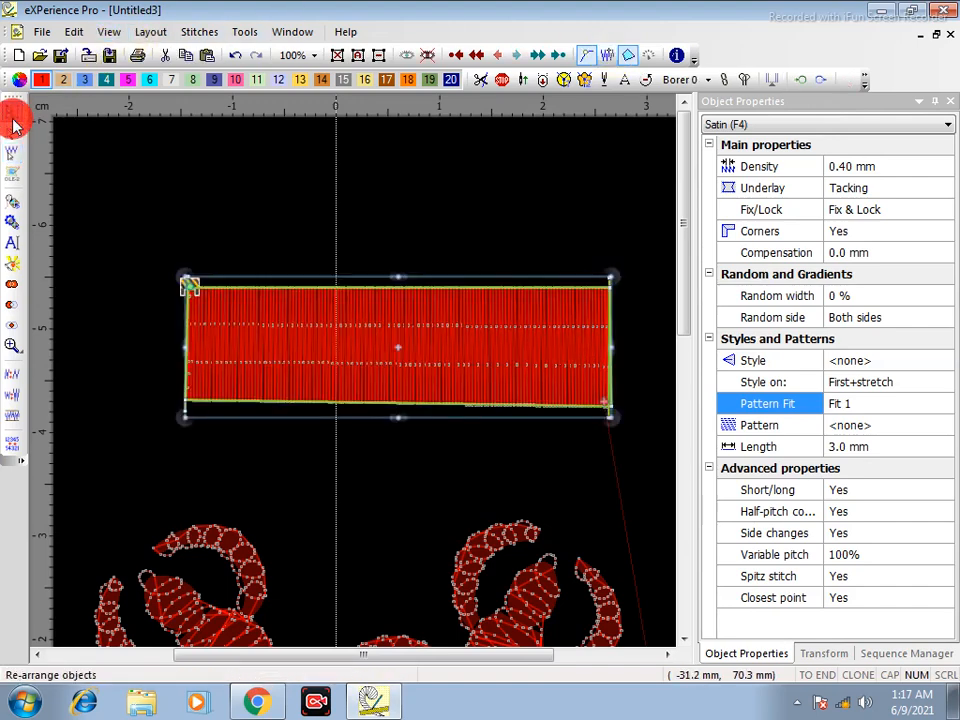
Try the Pattern Fit options Fit 2, Fit 3 and Fit 4 in turn on the satin bar
{"action": "left_click", "coordinate": [872, 407]}
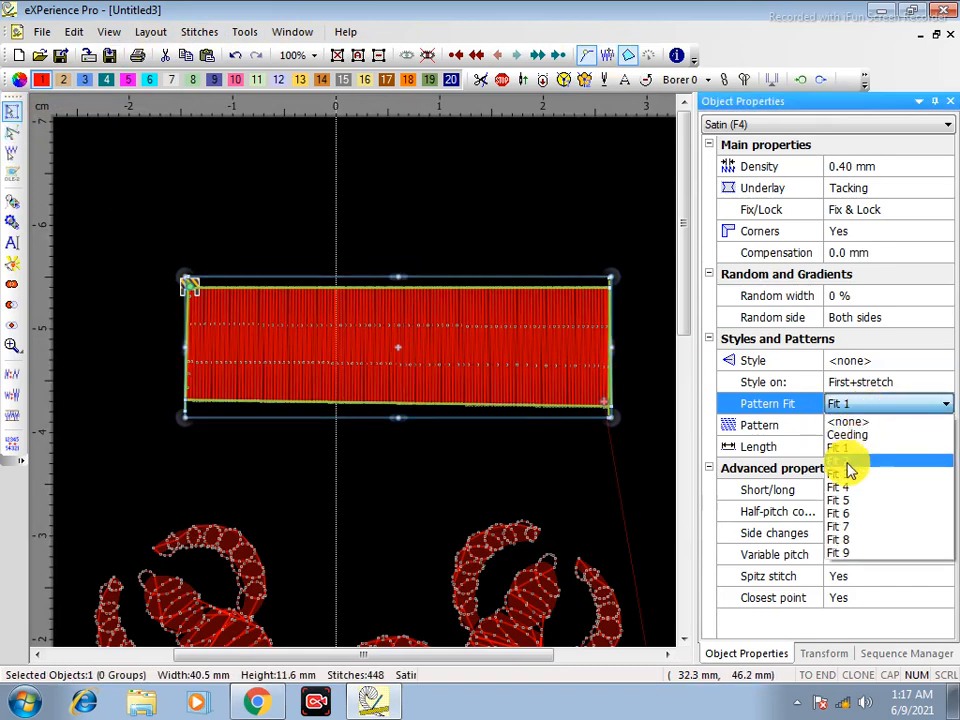
{"action": "left_click", "coordinate": [848, 467]}
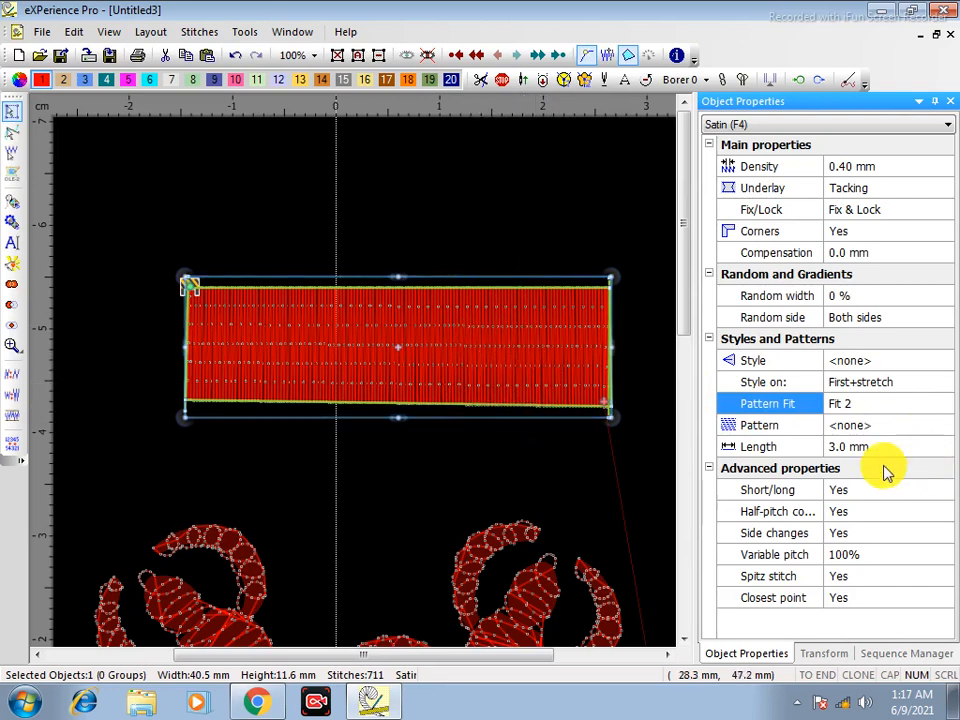
{"action": "left_click", "coordinate": [857, 407]}
{"action": "left_click", "coordinate": [857, 475]}
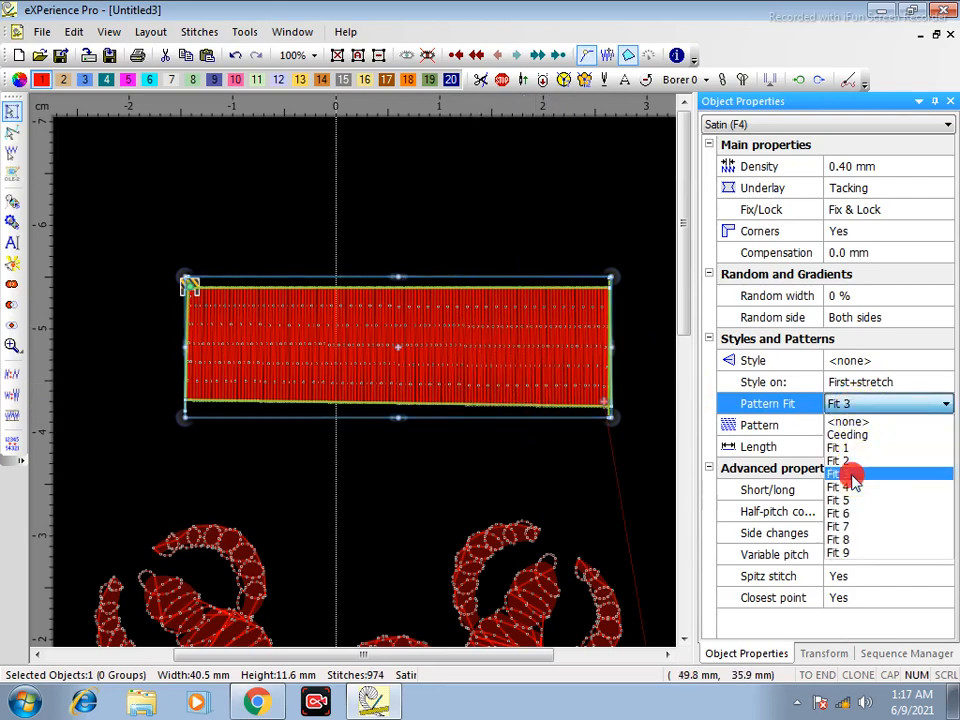
{"action": "left_click", "coordinate": [855, 410]}
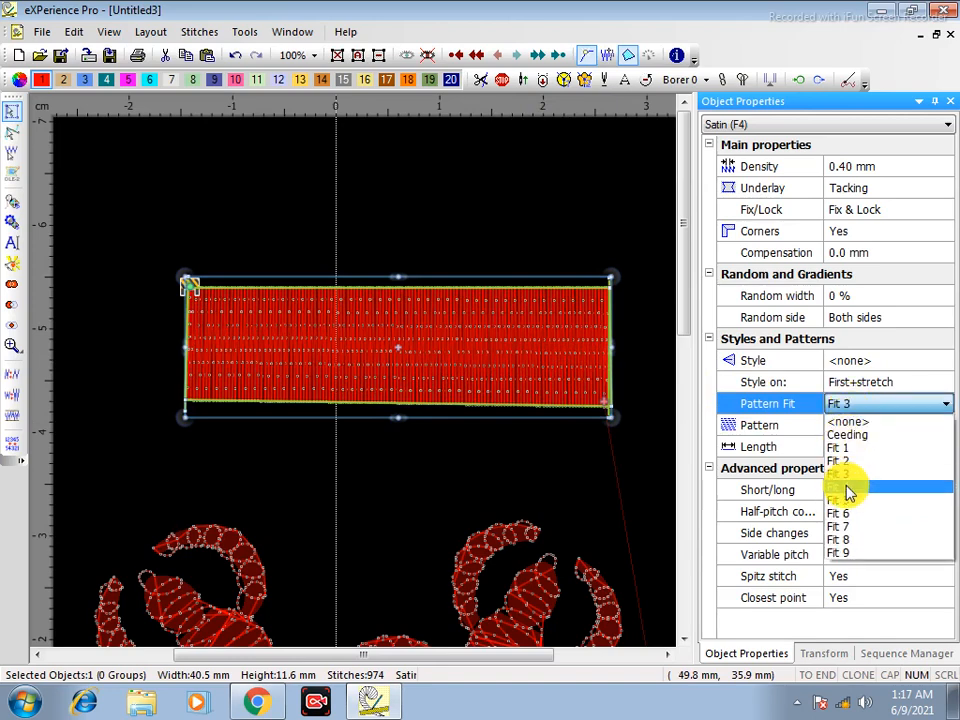
{"action": "left_click", "coordinate": [846, 490]}
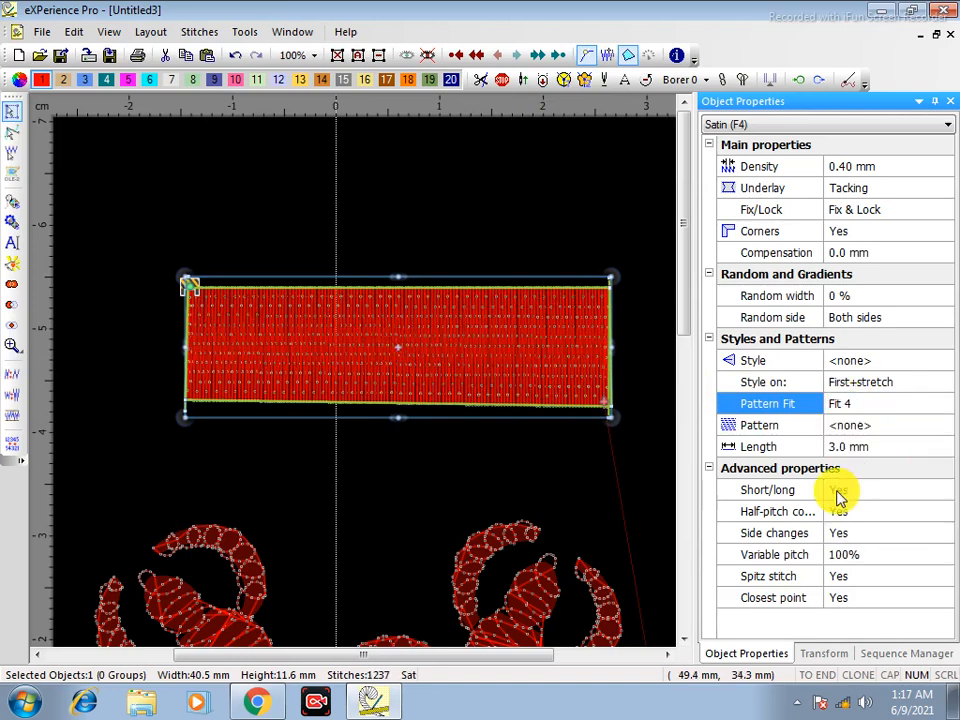
{"action": "left_click", "coordinate": [849, 405]}
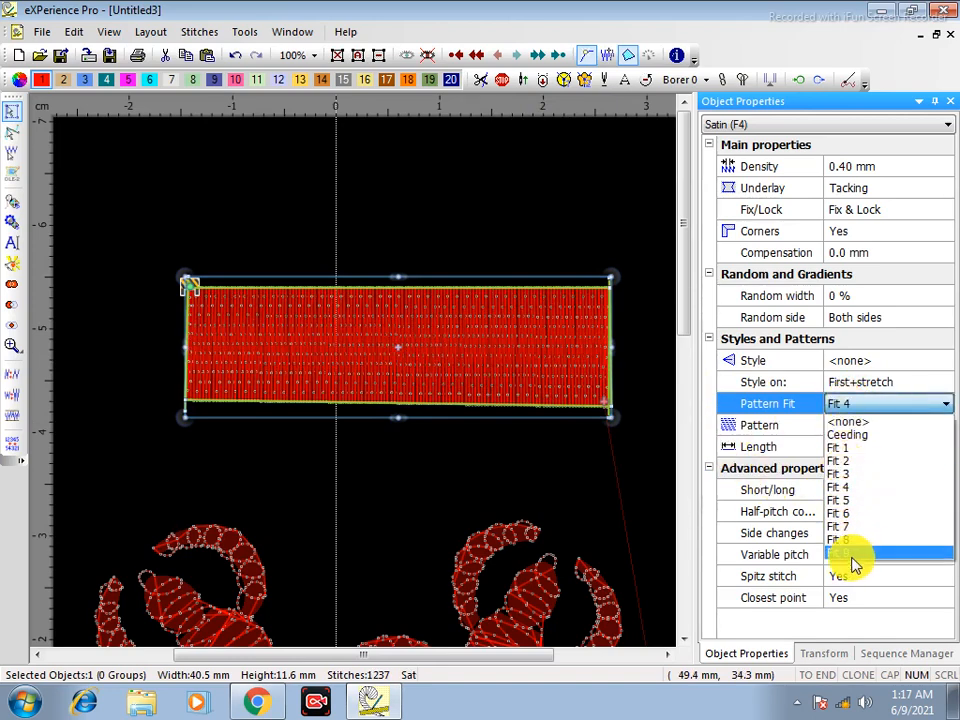
{"action": "left_click", "coordinate": [527, 439]}
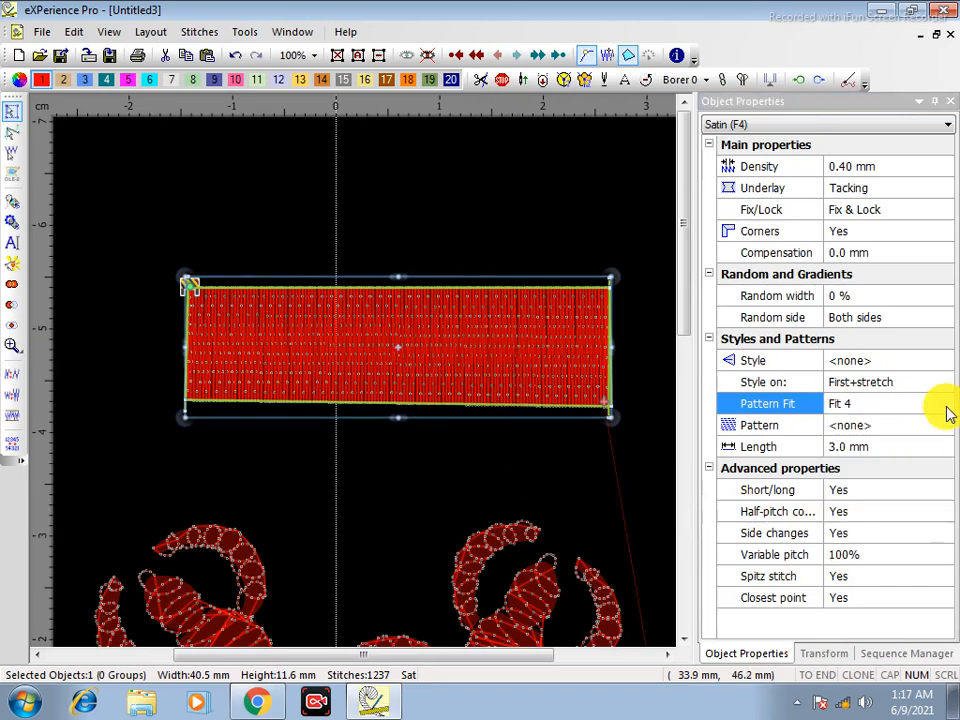
Set the satin bar's Pattern Fit to Ceeding
{"action": "left_click", "coordinate": [865, 405]}
{"action": "left_click", "coordinate": [860, 436]}
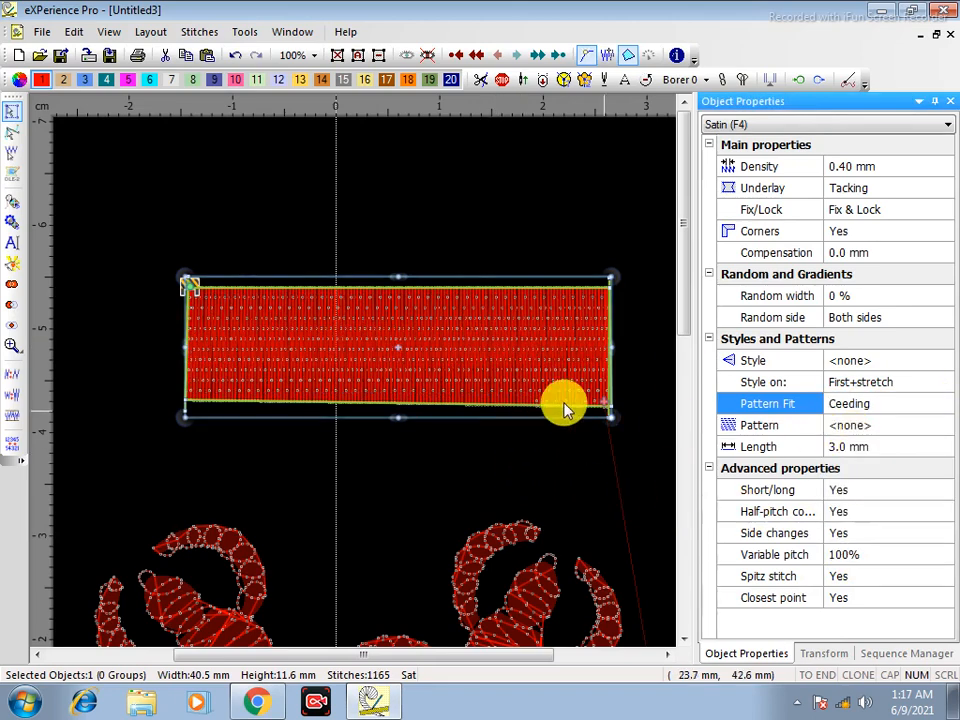
{"action": "left_click", "coordinate": [393, 408]}
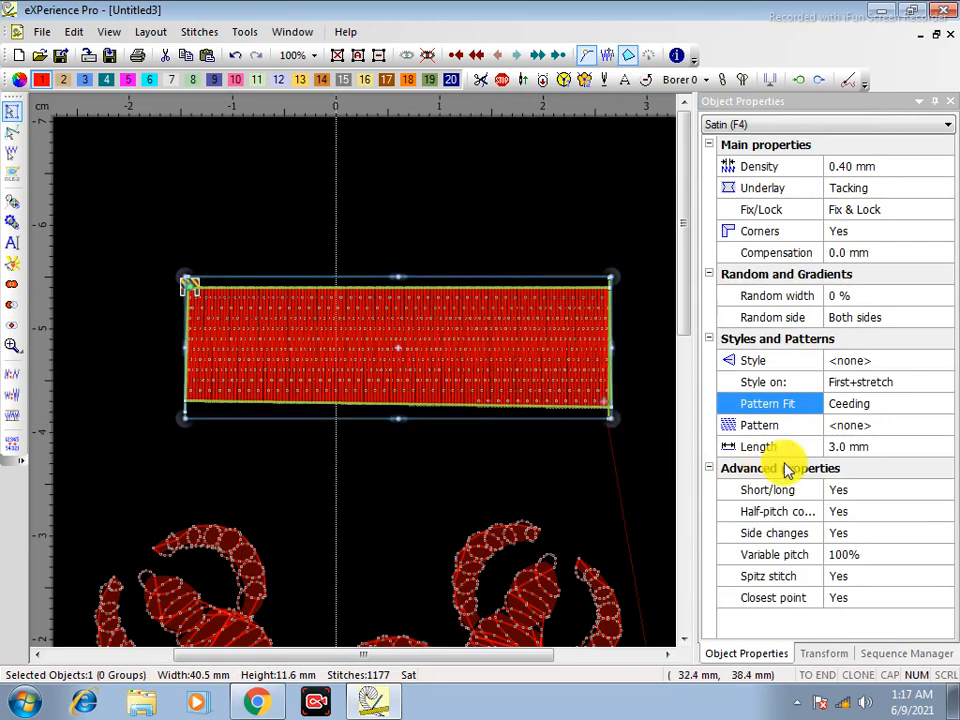
Set the satin bar's pattern stitch Length to 5.0 mm and inspect the needle points up close
{"action": "left_click", "coordinate": [851, 448]}
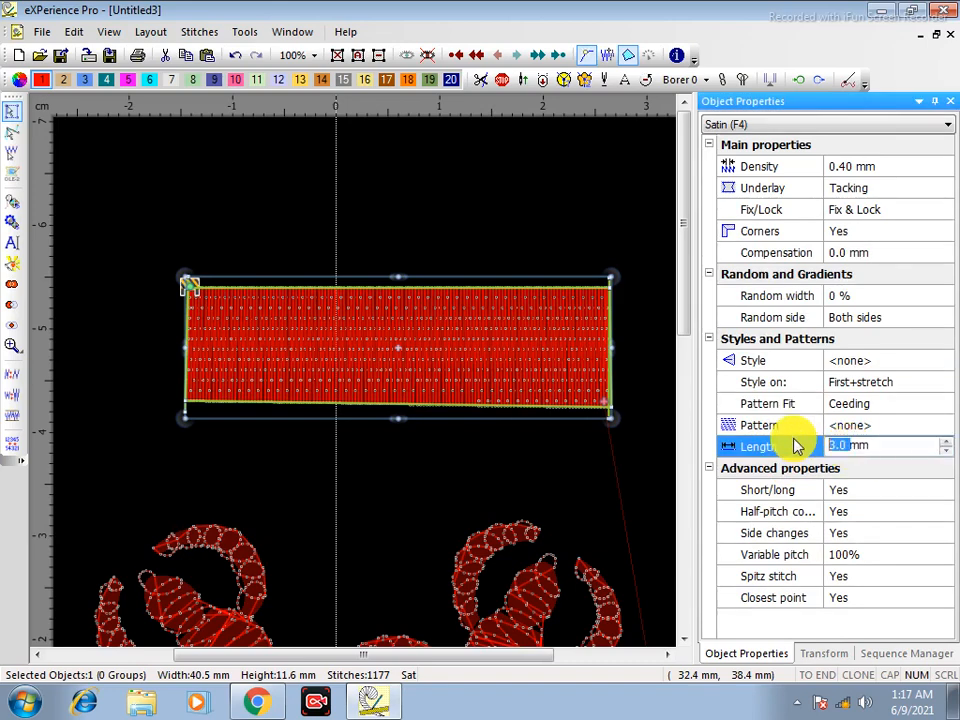
{"action": "type", "text": "5"}
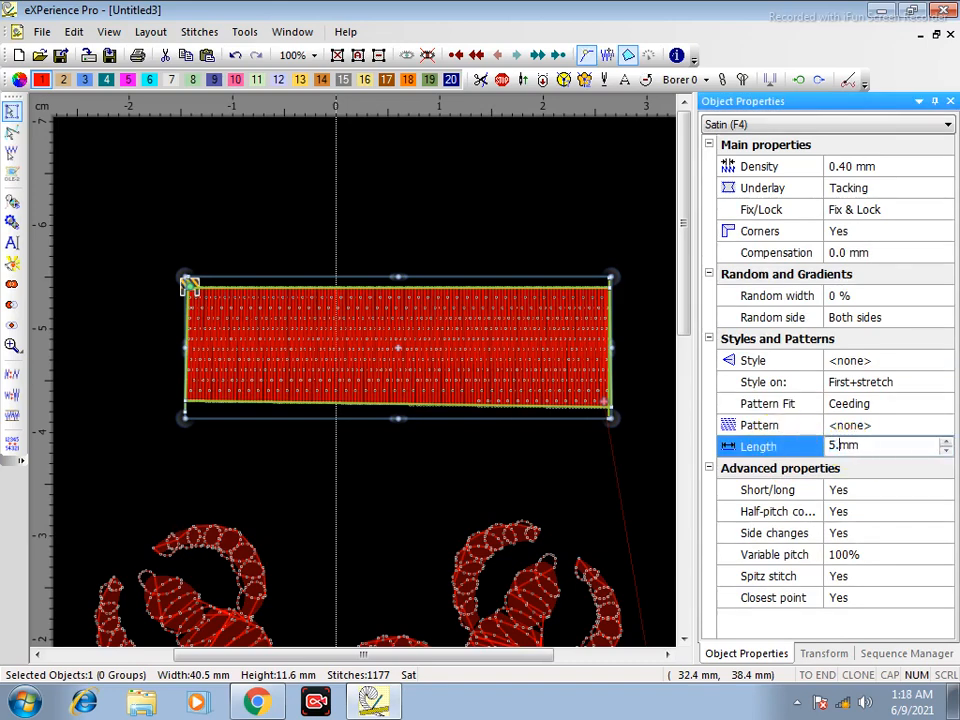
{"action": "left_click", "coordinate": [779, 445]}
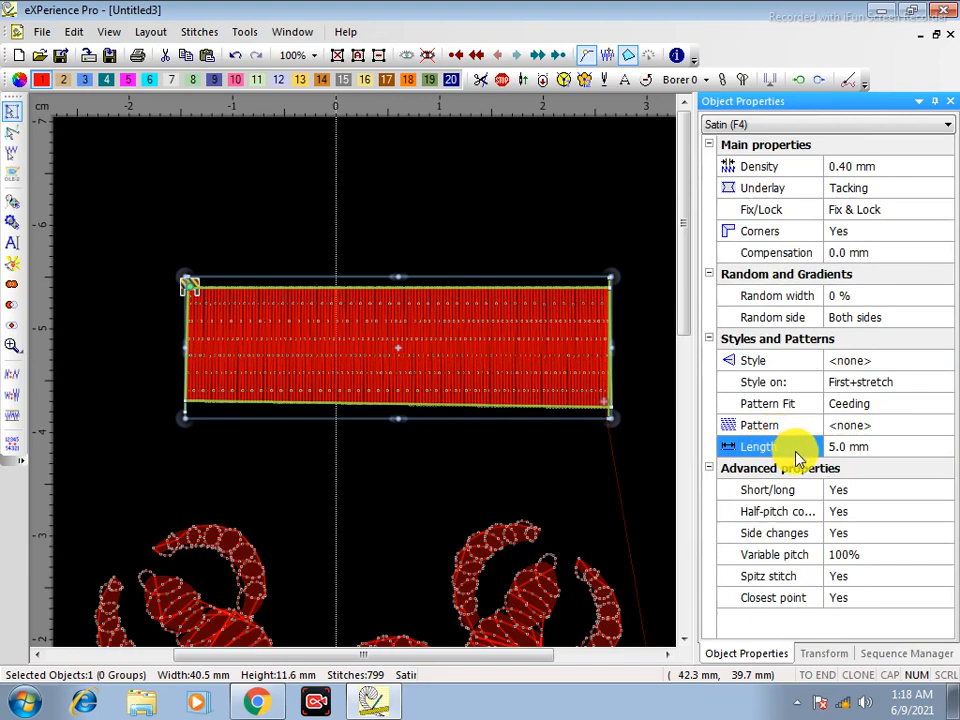
{"action": "scroll", "coordinate": [529, 366], "scroll_direction": "up", "scroll_amount": 2}
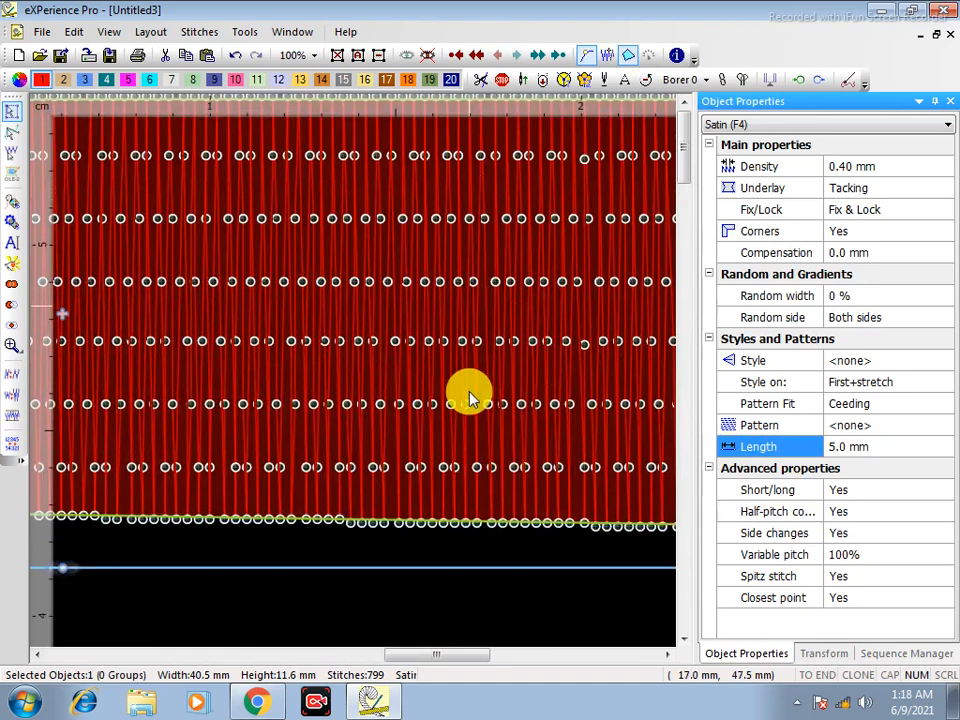
Apply the ZigZag pattern to the satin bar and preview it as realistic thread
{"action": "right_click", "coordinate": [847, 427]}
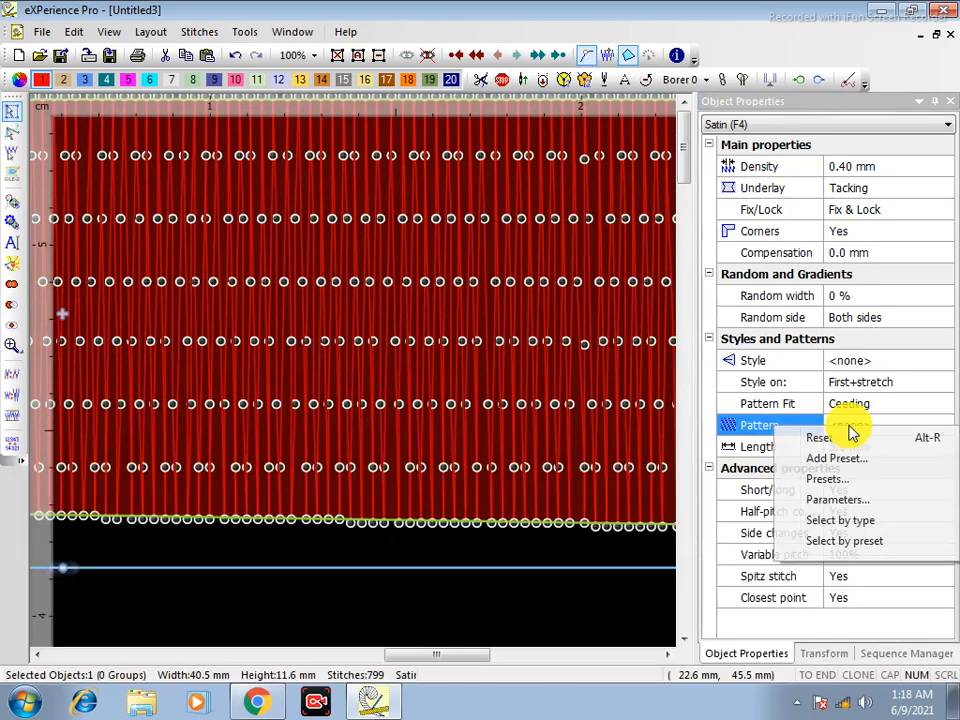
{"action": "left_click", "coordinate": [851, 427]}
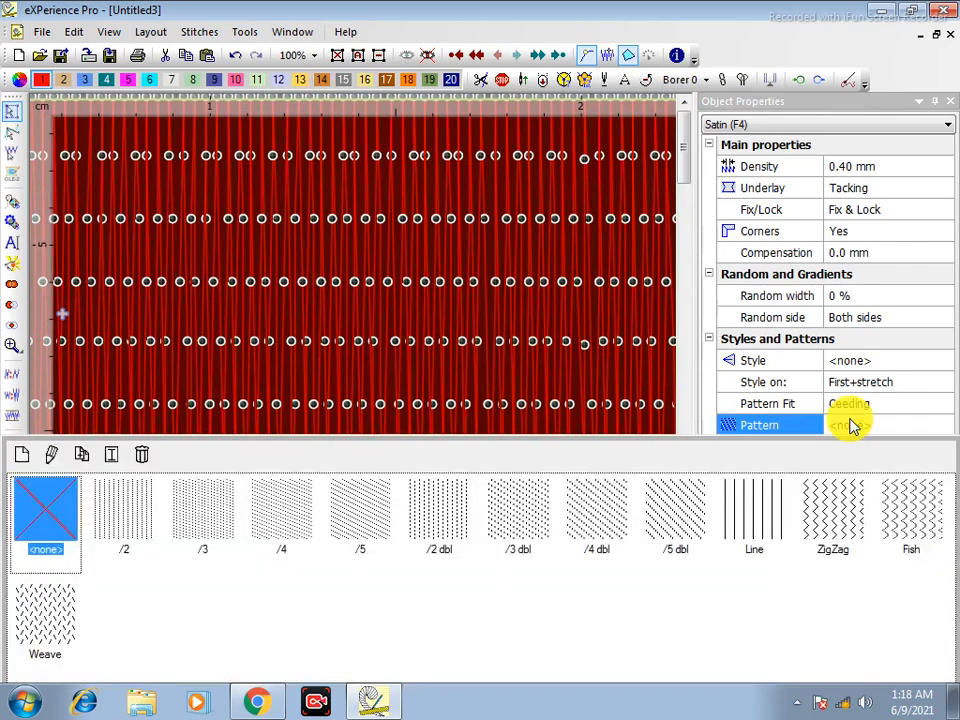
{"action": "left_click", "coordinate": [834, 510]}
{"action": "scroll", "coordinate": [617, 482], "scroll_direction": "down", "scroll_amount": 2}
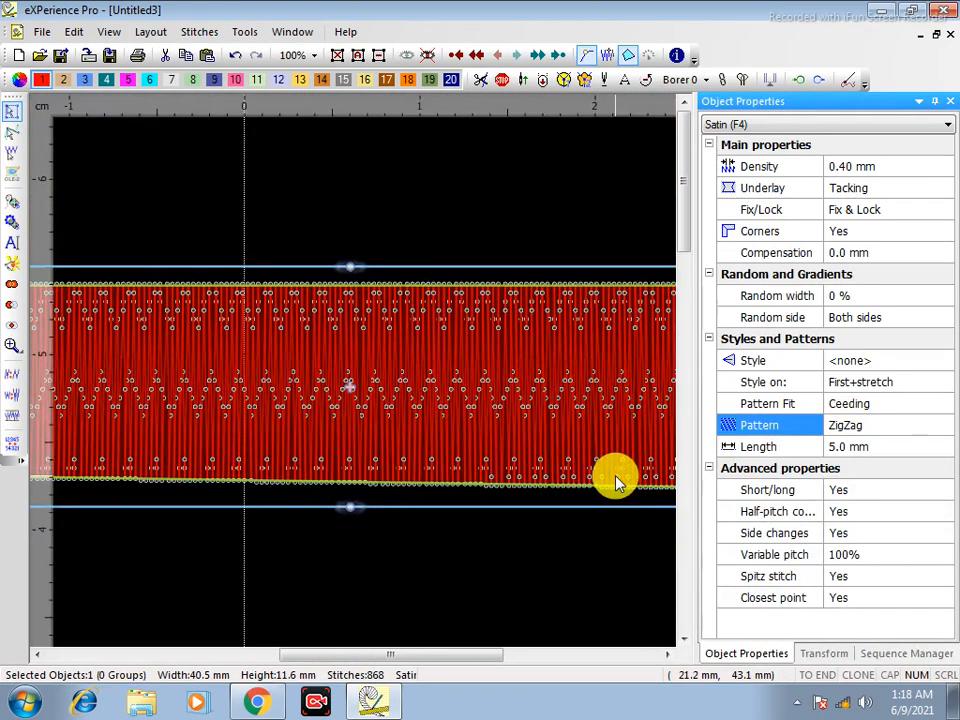
{"action": "left_click", "coordinate": [462, 546]}
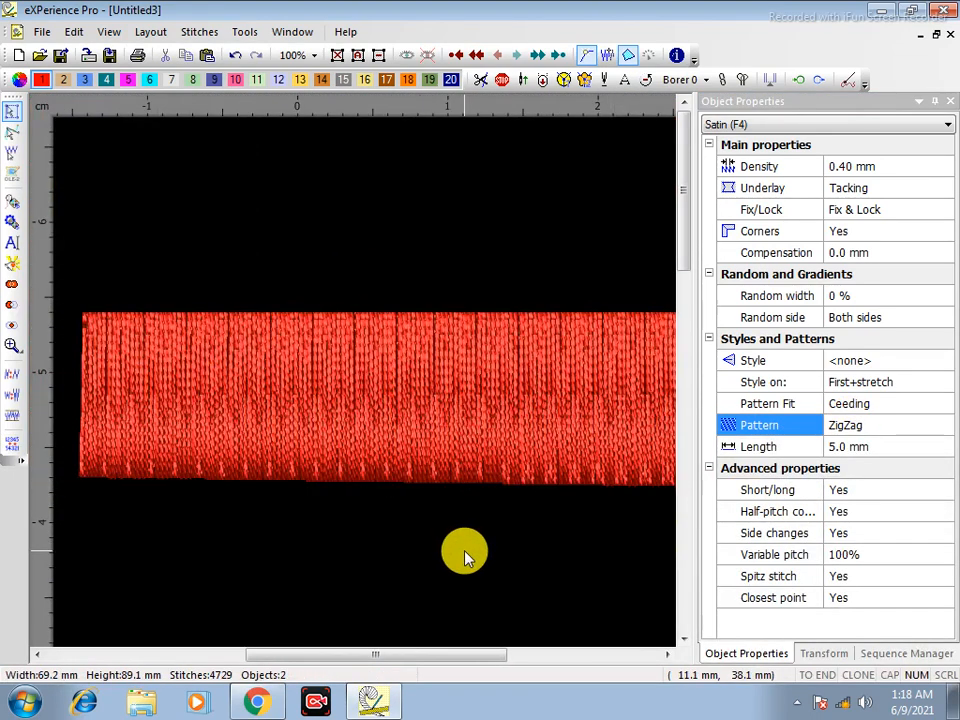
Set the satin bar's Pattern Fit to Fit 3 and compare its realistic and stitch-point views
{"action": "left_click", "coordinate": [560, 422]}
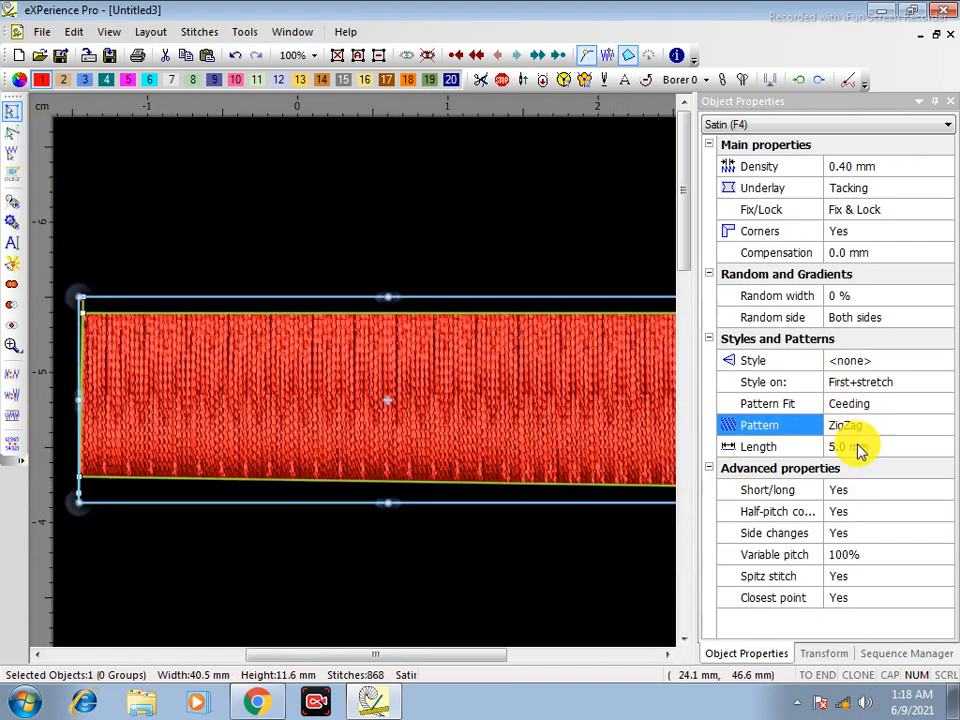
{"action": "left_click", "coordinate": [853, 405]}
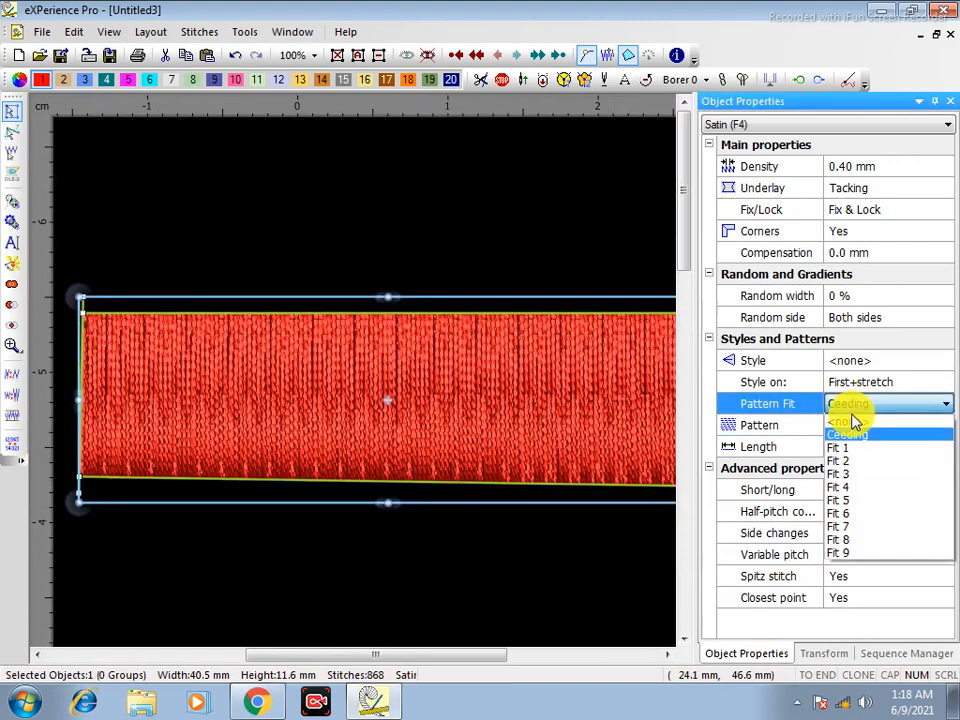
{"action": "left_click", "coordinate": [853, 474]}
{"action": "left_click", "coordinate": [456, 553]}
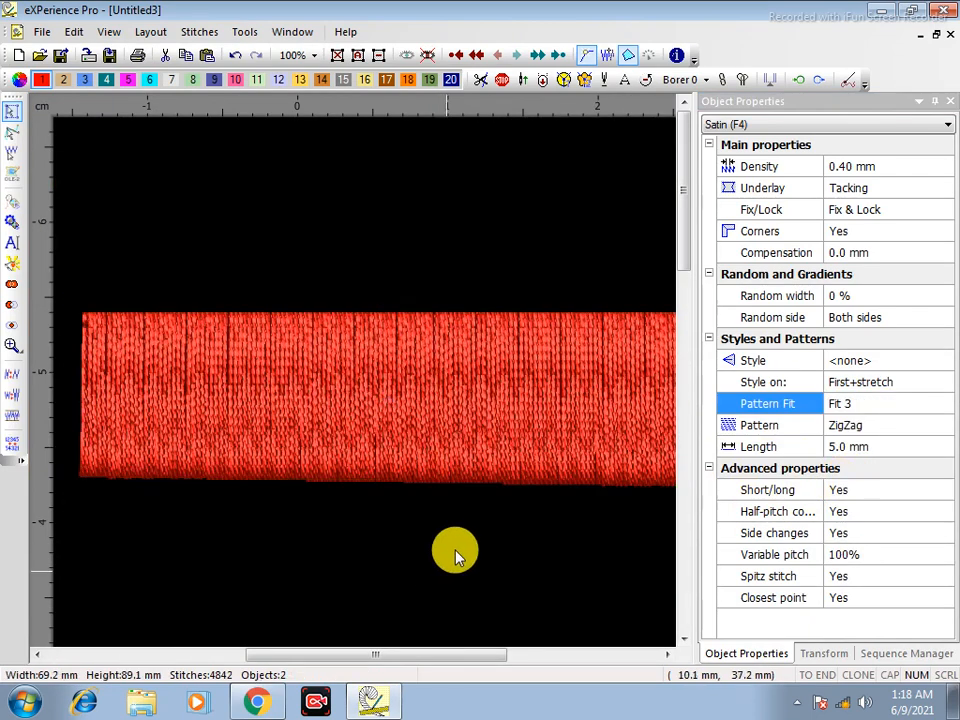
{"action": "scroll", "coordinate": [505, 383], "scroll_direction": "up", "scroll_amount": 2}
{"action": "left_click", "coordinate": [499, 392]}
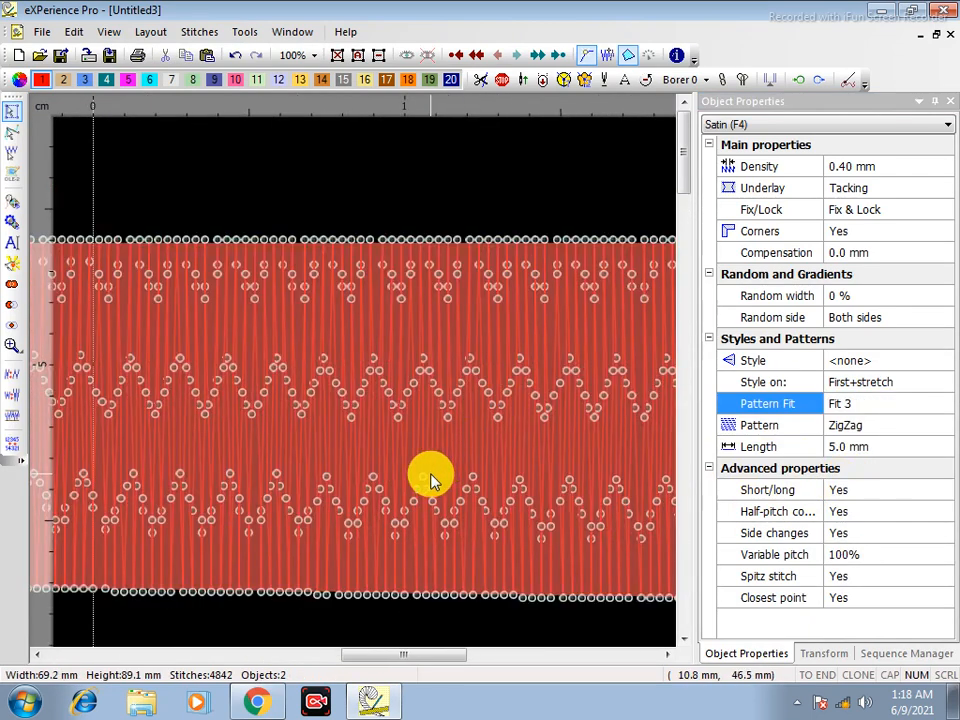
Apply the Line pattern to the satin bar and preview it as realistic thread
{"action": "left_click", "coordinate": [531, 377]}
{"action": "left_click", "coordinate": [872, 428]}
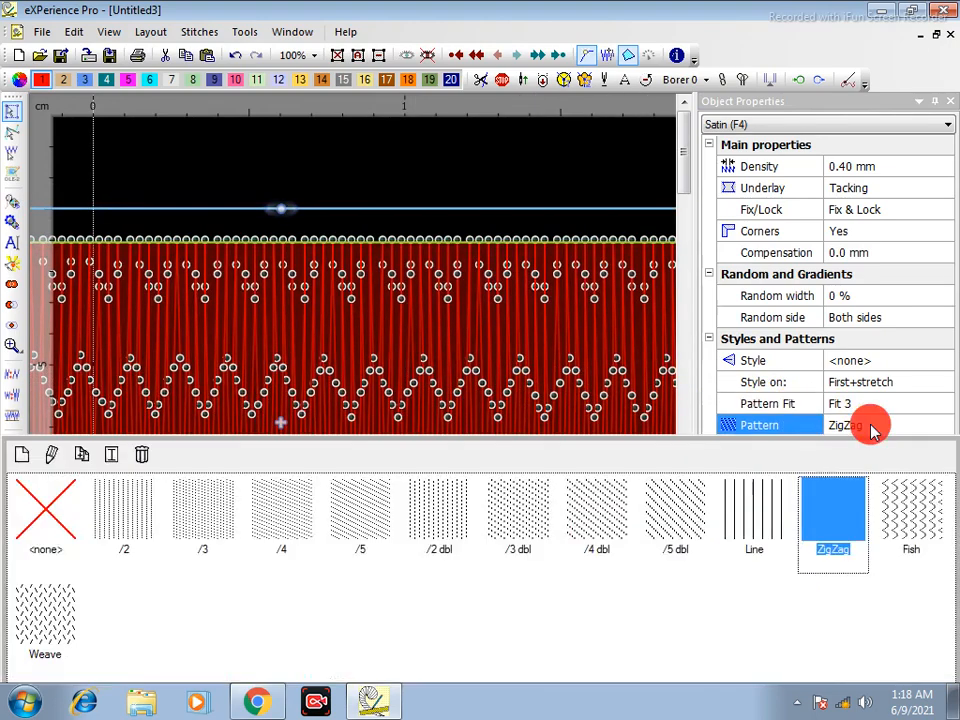
{"action": "left_click", "coordinate": [762, 510]}
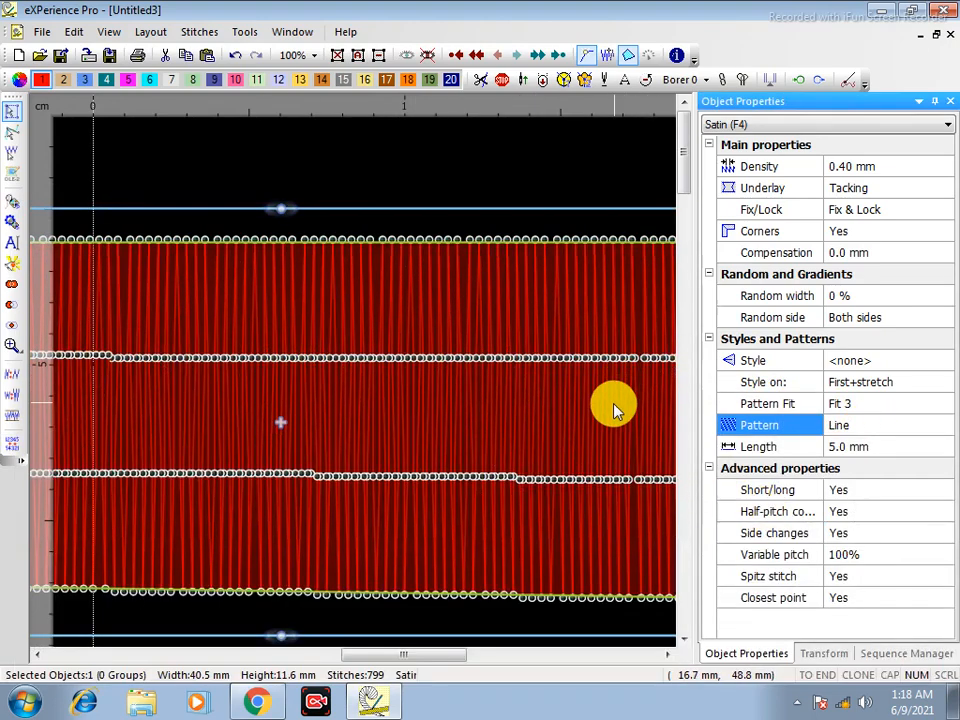
{"action": "key", "text": "s"}
{"action": "key", "text": "s"}
{"action": "key", "text": "s"}
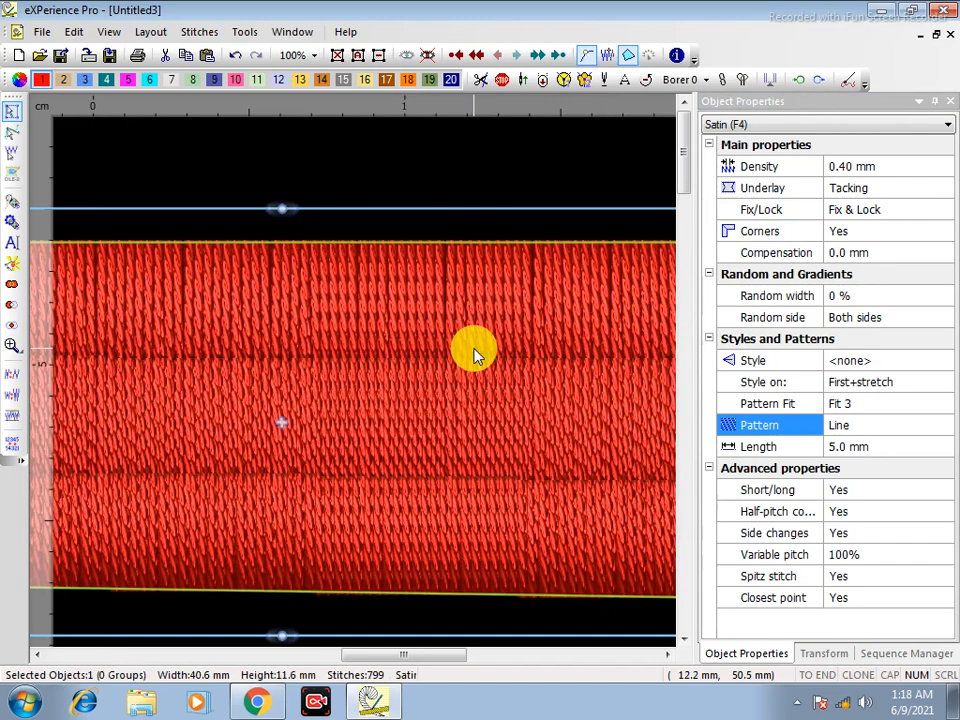
Try the ZigZag and Fish patterns on the satin bar in turn and compare their stitch points
{"action": "key", "text": "s"}
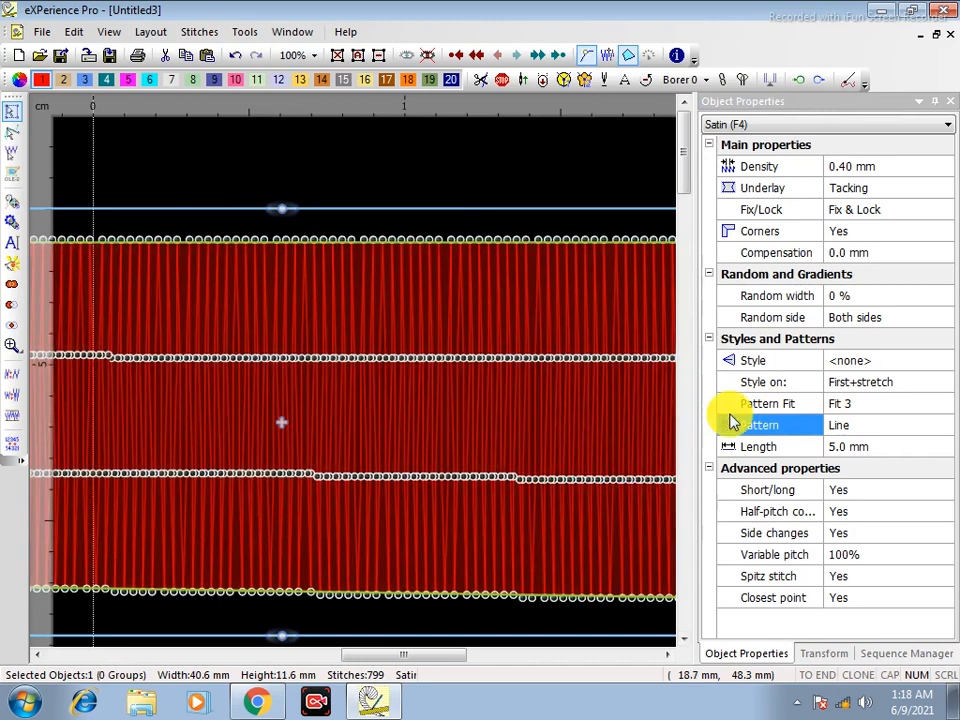
{"action": "left_click", "coordinate": [850, 428]}
{"action": "left_click", "coordinate": [843, 500]}
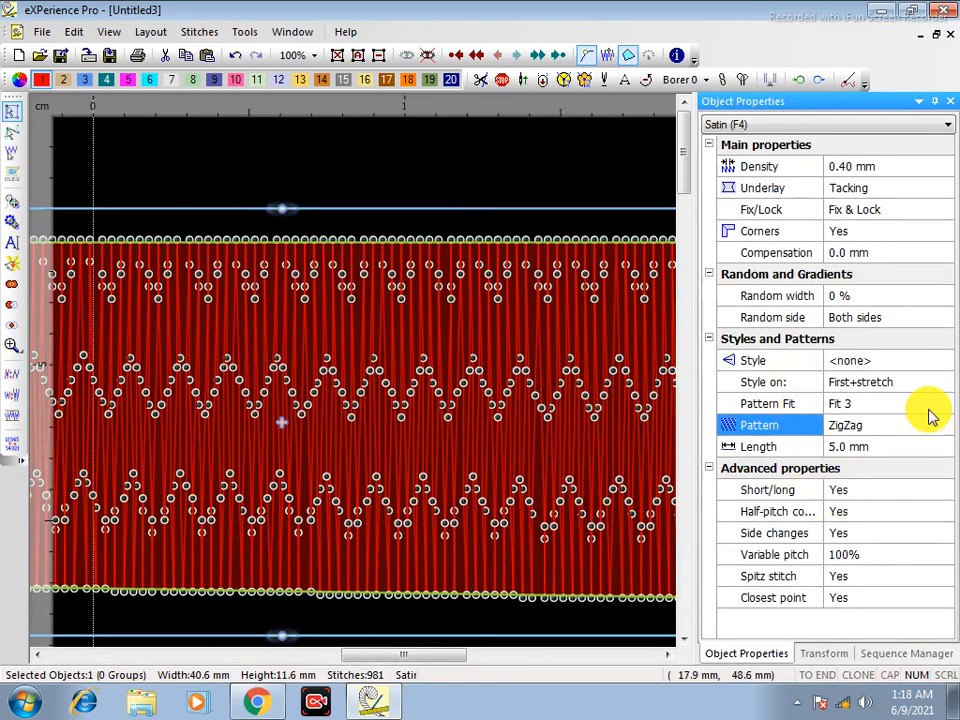
{"action": "left_click", "coordinate": [878, 428]}
{"action": "left_click", "coordinate": [911, 500]}
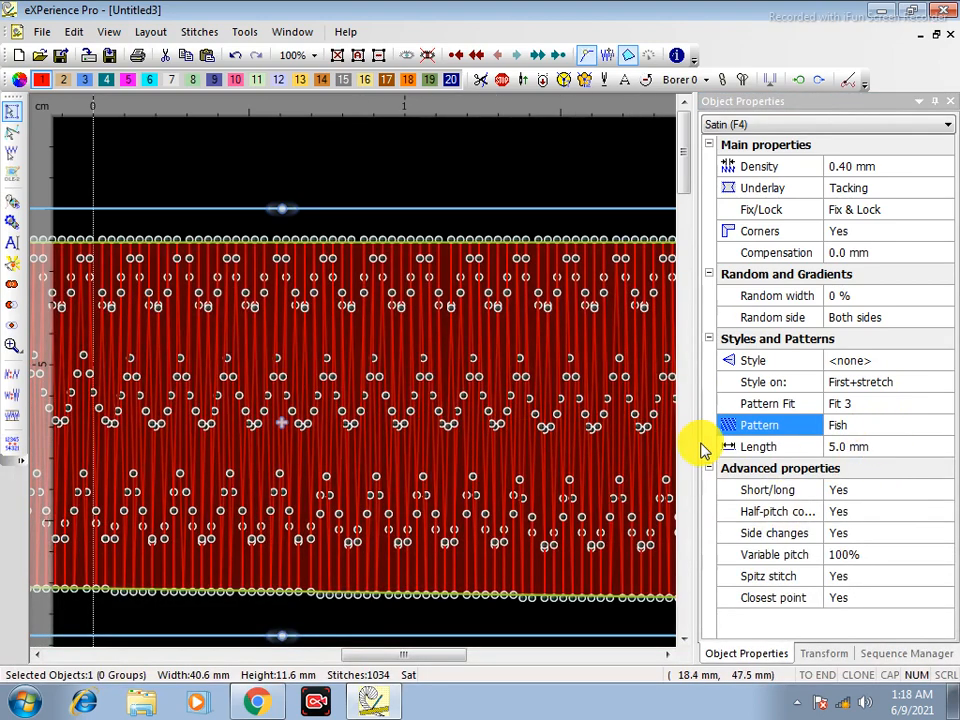
{"action": "scroll", "coordinate": [589, 328], "scroll_direction": "down", "scroll_amount": 3}
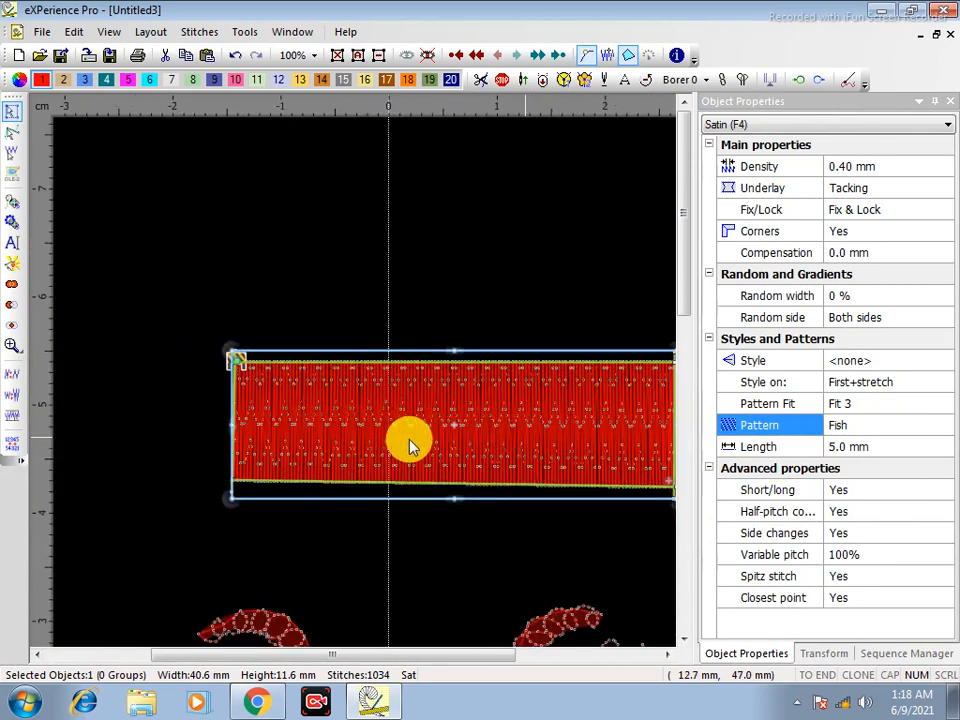
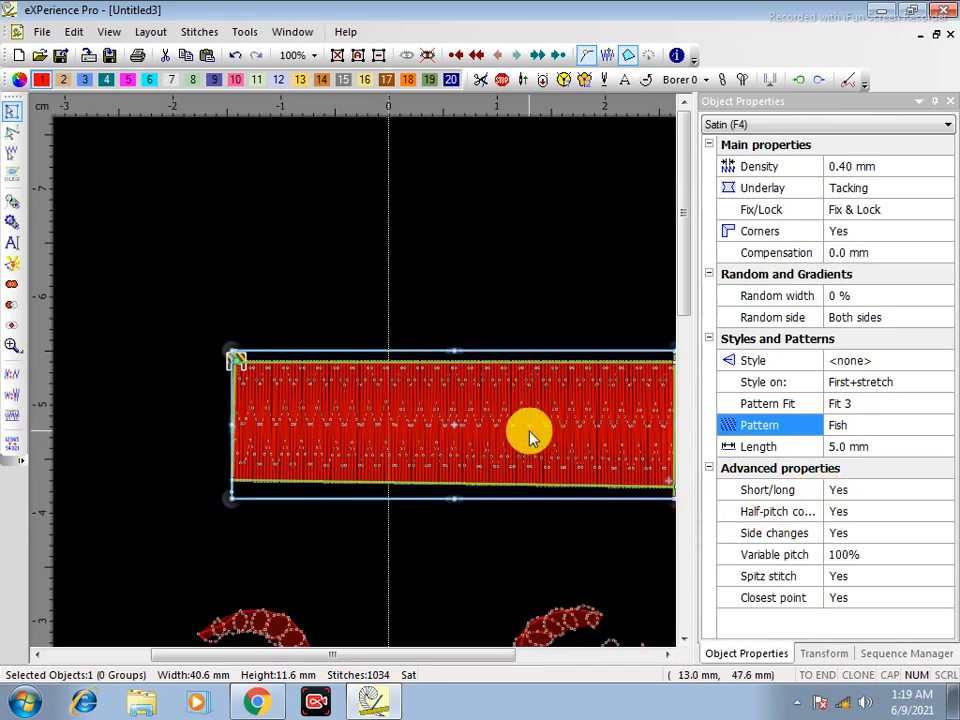
Delete the satin bar above the flower
{"action": "key", "text": "Delete"}
{"action": "scroll", "coordinate": [540, 480], "scroll_direction": "down", "scroll_amount": 6}
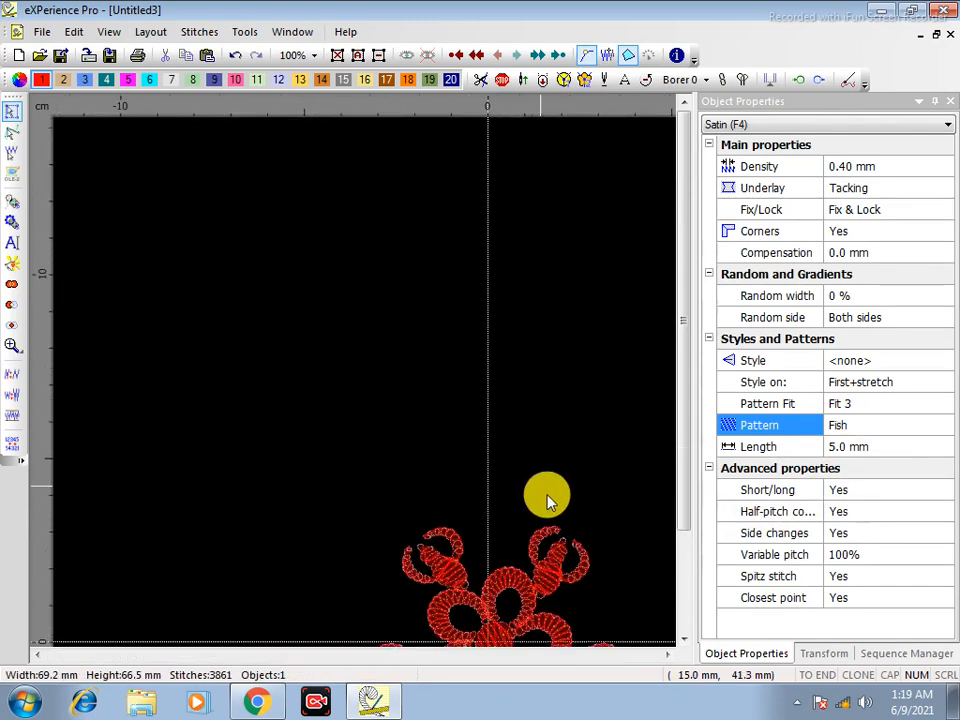
{"action": "key", "text": "z"}
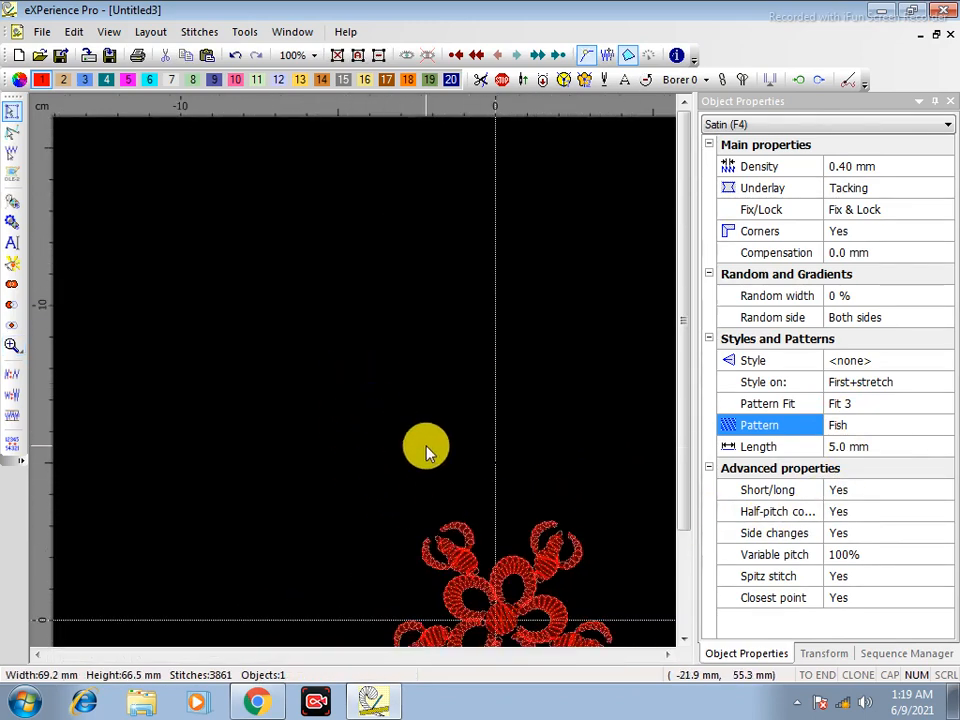
{"action": "left_click", "coordinate": [426, 448]}
Draw a horseshoe-shaped satin arch above the flower, about 23.0 mm wide and 22.5 mm high
{"action": "left_click", "coordinate": [485, 515]}
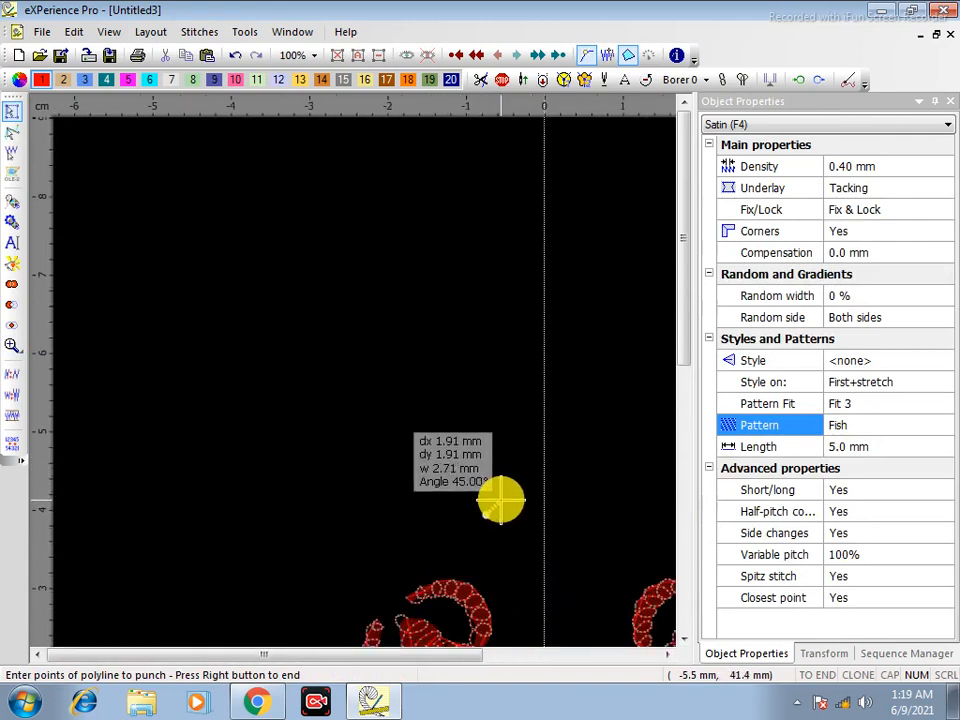
{"action": "left_click", "coordinate": [501, 498]}
{"action": "left_click", "coordinate": [421, 480]}
{"action": "left_click", "coordinate": [475, 456]}
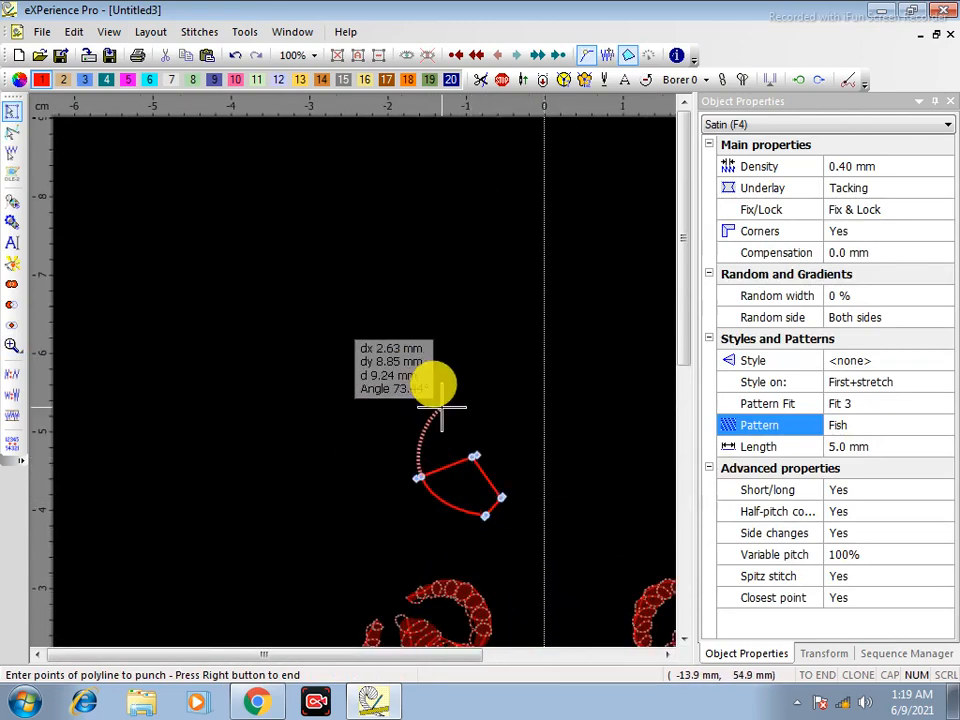
{"action": "left_click", "coordinate": [426, 360]}
{"action": "left_click", "coordinate": [479, 427]}
{"action": "left_click", "coordinate": [539, 351]}
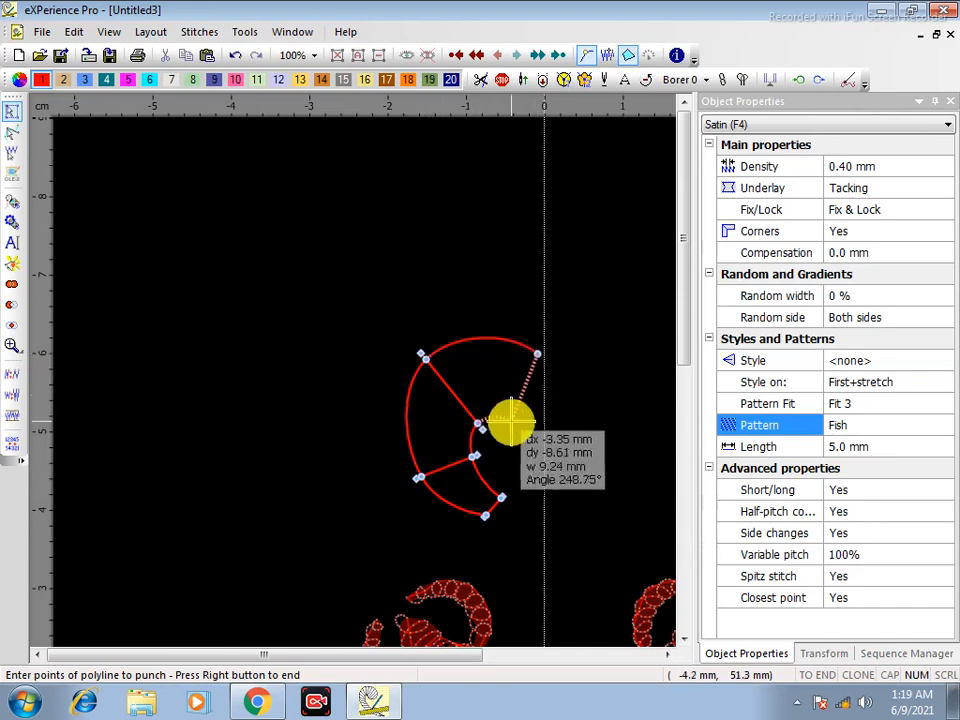
{"action": "left_click", "coordinate": [507, 415]}
{"action": "left_click", "coordinate": [584, 478]}
{"action": "left_click", "coordinate": [551, 472]}
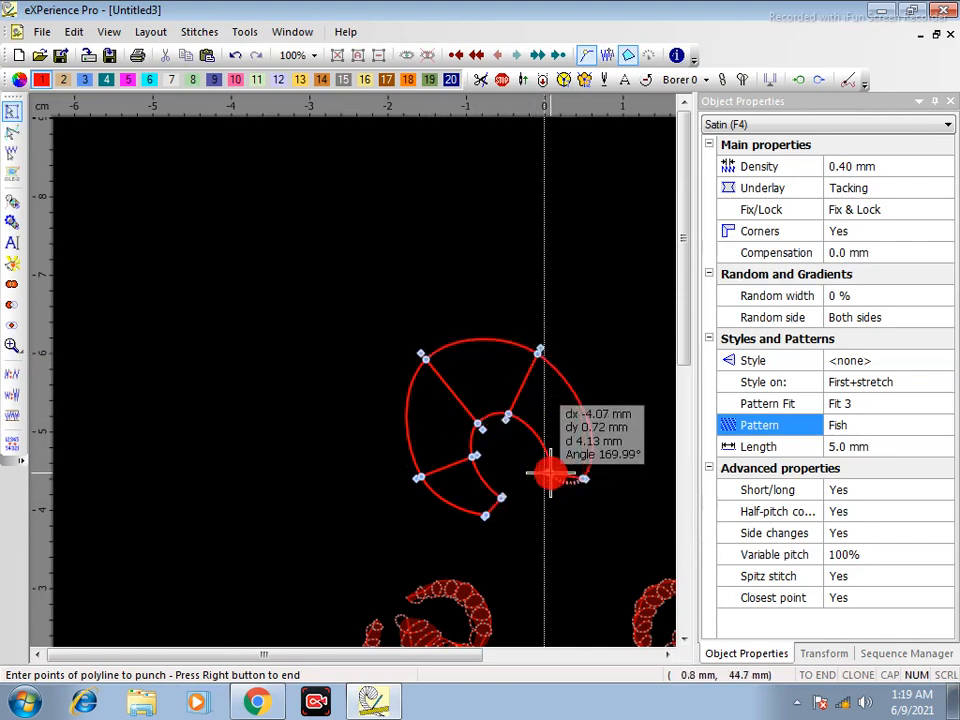
{"action": "right_click", "coordinate": [550, 470]}
{"action": "right_click", "coordinate": [549, 469]}
{"action": "right_click", "coordinate": [547, 468]}
{"action": "scroll", "coordinate": [433, 420], "scroll_direction": "up", "scroll_amount": 2}
Reset the satin arch's object properties to their defaults
{"action": "left_click", "coordinate": [435, 420]}
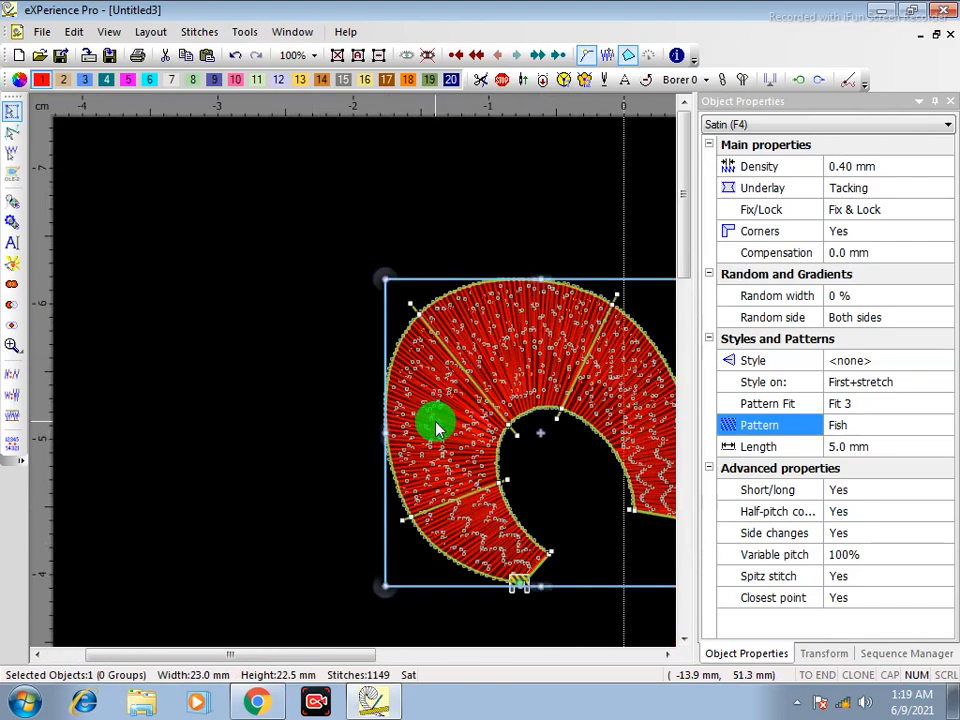
{"action": "right_click", "coordinate": [843, 284]}
{"action": "left_click", "coordinate": [846, 290]}
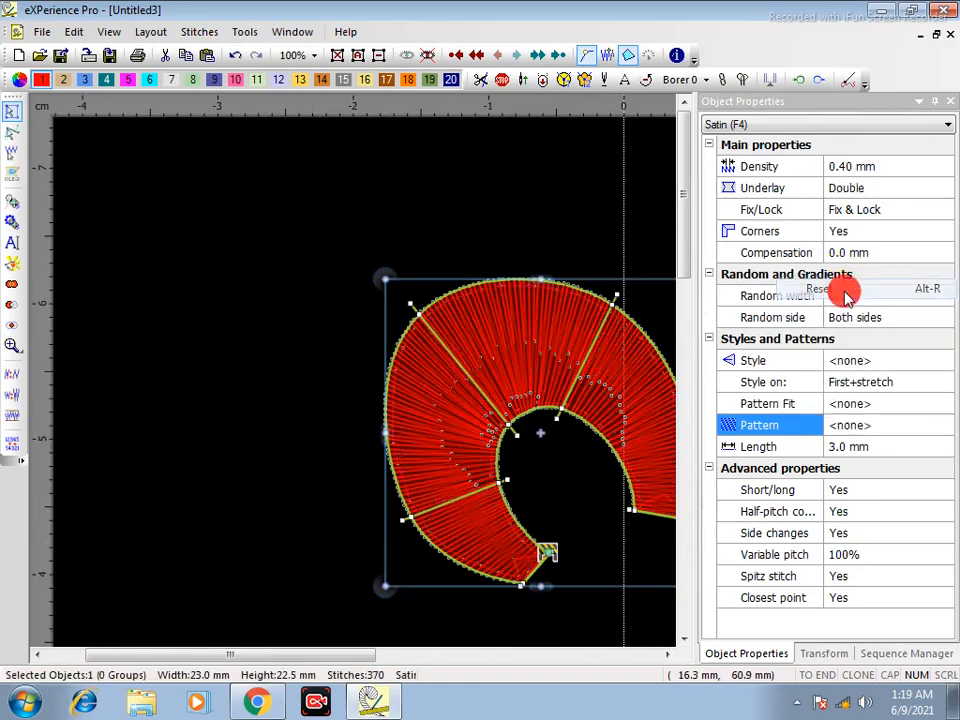
{"action": "left_click", "coordinate": [343, 315]}
Set Short/long to No for the satin arch
{"action": "scroll", "coordinate": [427, 378], "scroll_direction": "up", "scroll_amount": 2}
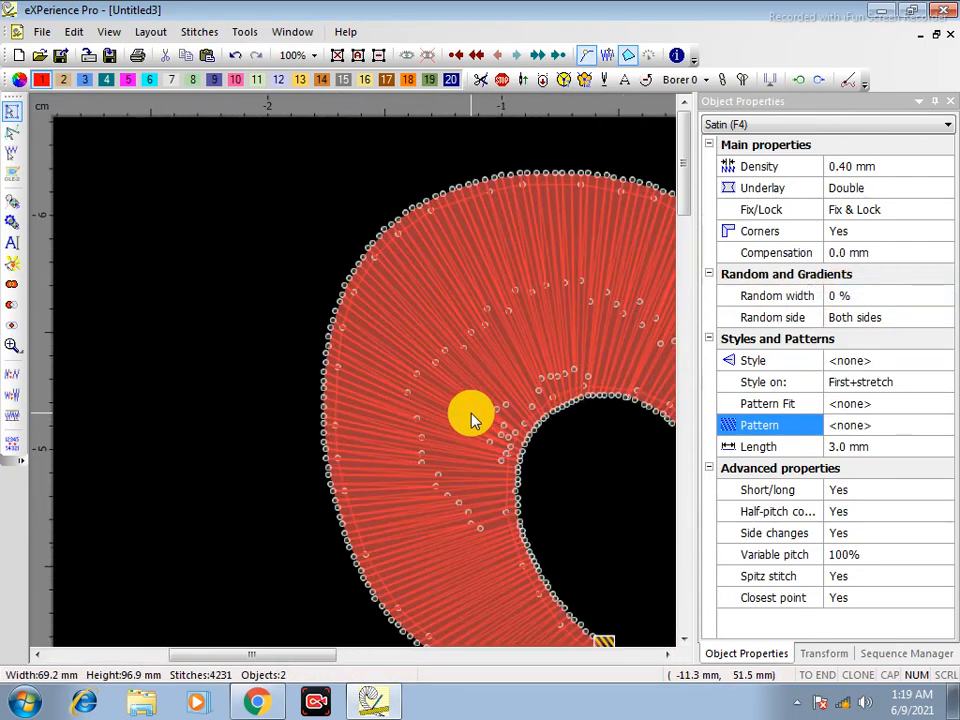
{"action": "left_click", "coordinate": [484, 418]}
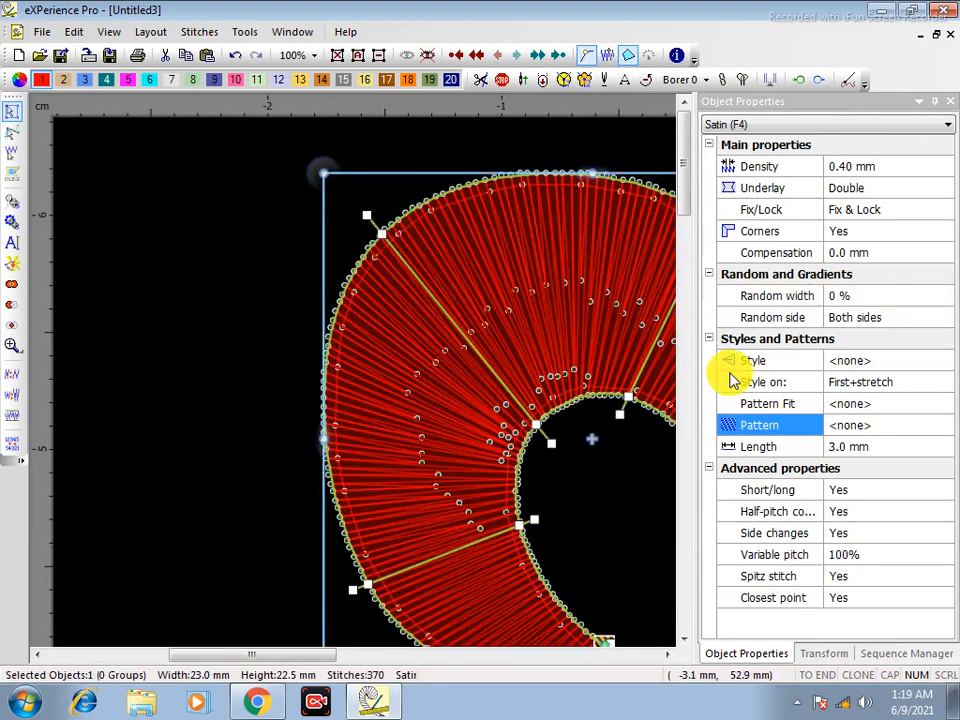
{"action": "left_click", "coordinate": [863, 490]}
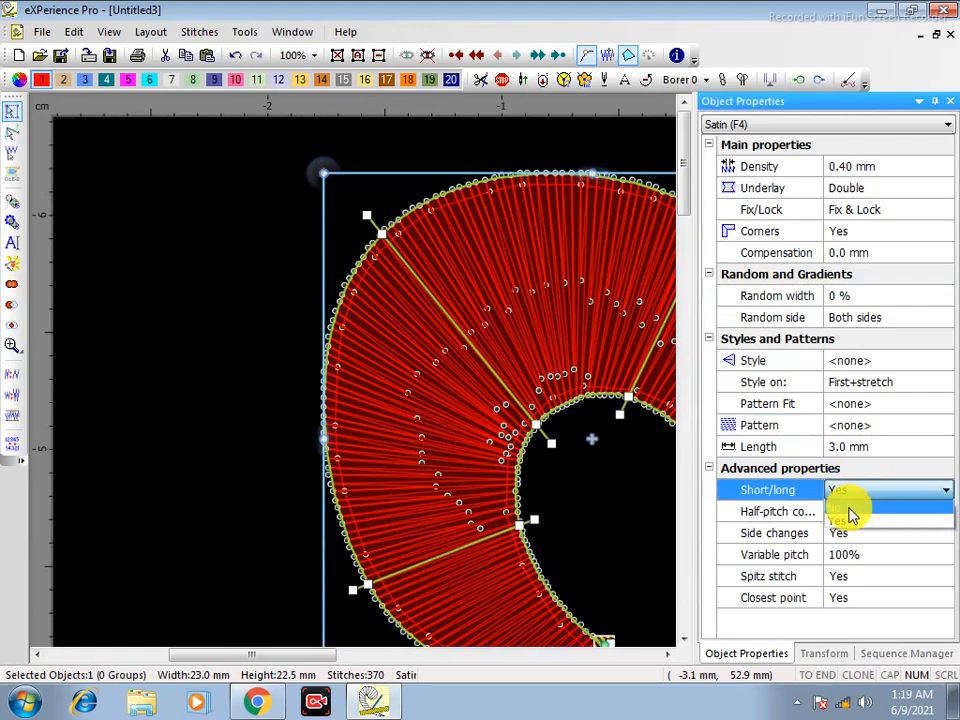
{"action": "left_click", "coordinate": [849, 509]}
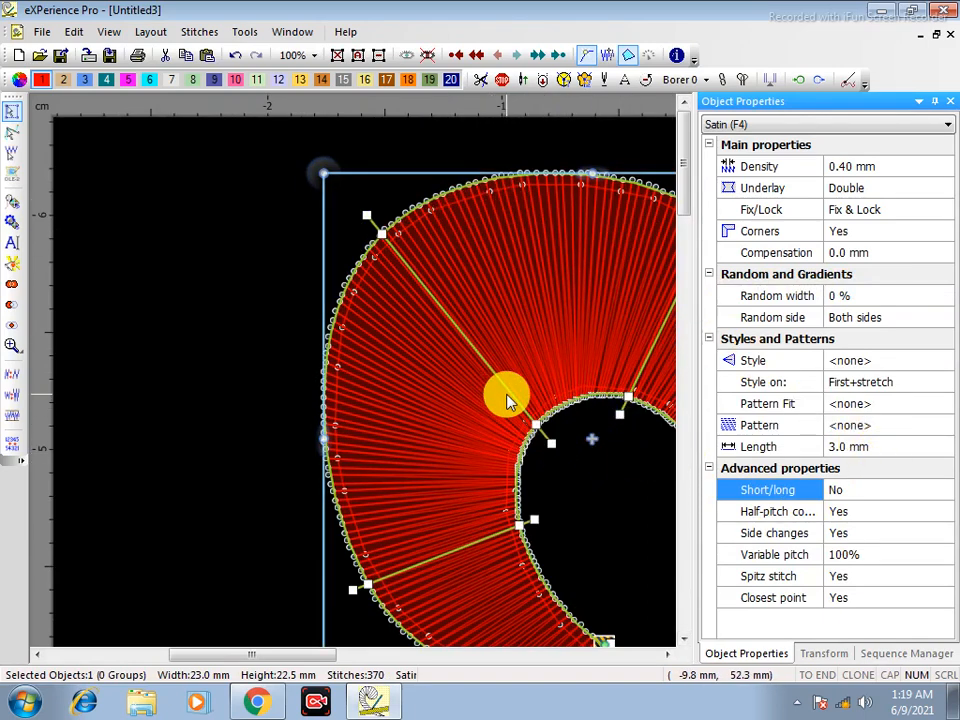
Adjust the angles of the satin arch's two upper stitch-direction lines by moving their end nodes
{"action": "left_click", "coordinate": [12, 132]}
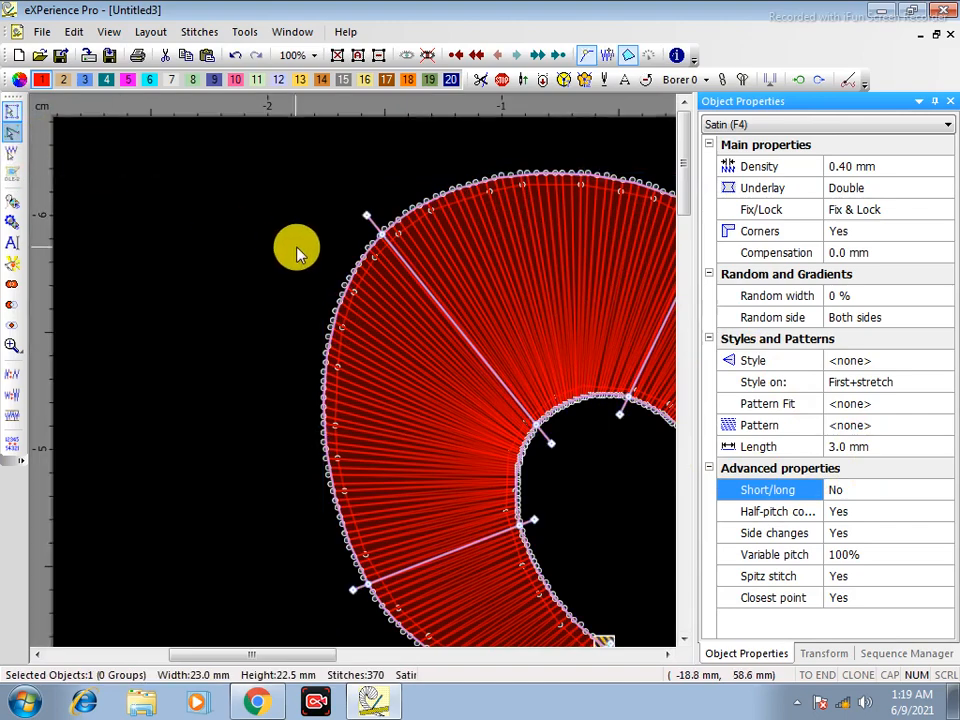
{"action": "left_click_drag", "start_coordinate": [364, 216], "coordinate": [340, 243]}
{"action": "mouse_move", "coordinate": [618, 420]}
{"action": "left_mouse_down"}
{"action": "mouse_move", "coordinate": [639, 431]}
{"action": "mouse_move", "coordinate": [624, 433]}
{"action": "left_mouse_up"}
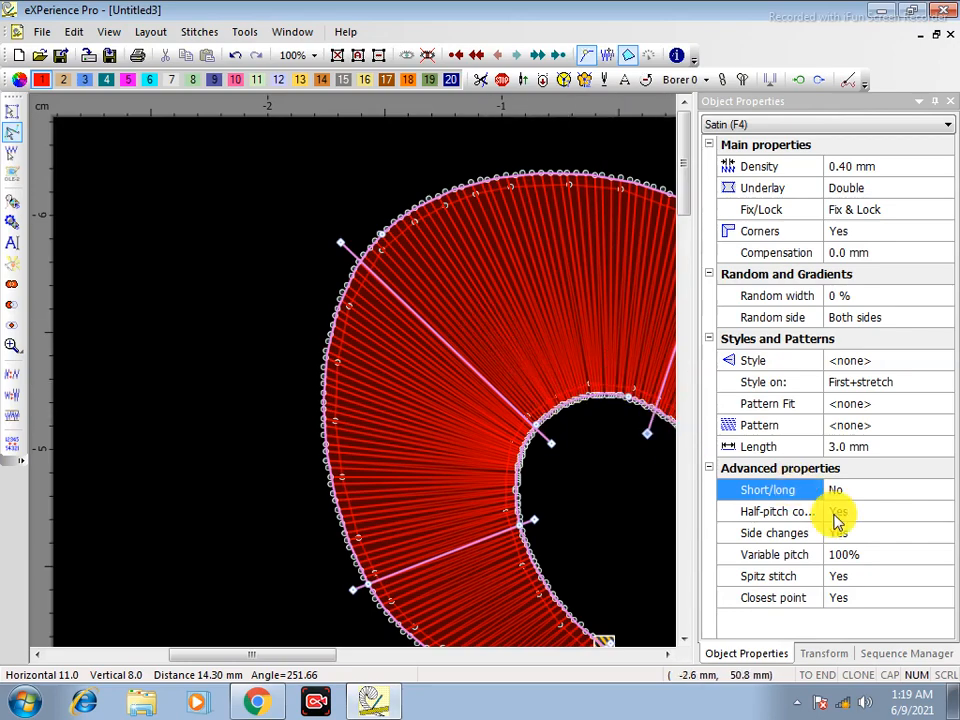
Set the arch's Half-pitch option to No, compare the stitches at its starting edge, and restore it to Yes
{"action": "scroll", "coordinate": [540, 480], "scroll_direction": "down", "scroll_amount": 2}
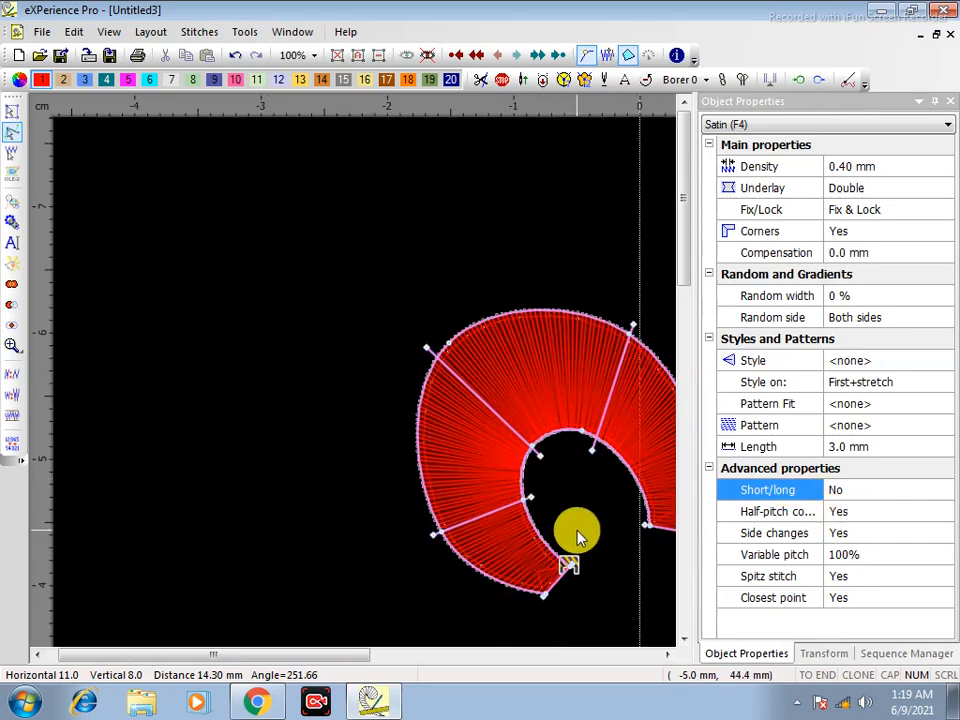
{"action": "scroll", "coordinate": [578, 592], "scroll_direction": "up", "scroll_amount": 5}
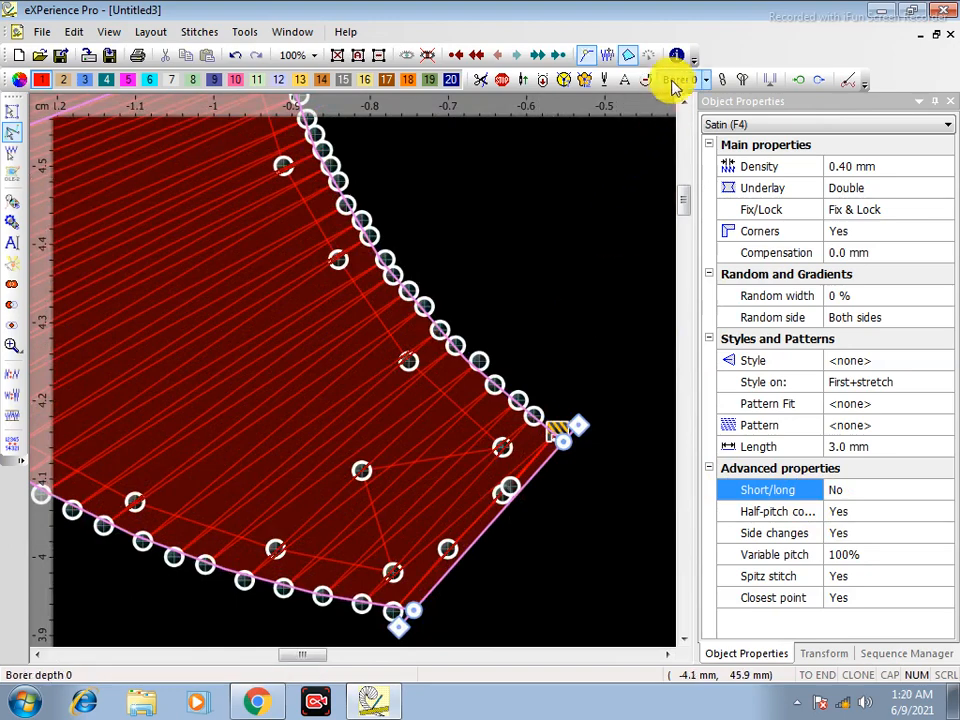
{"action": "left_click", "coordinate": [633, 55]}
{"action": "scroll", "coordinate": [506, 628], "scroll_direction": "up", "scroll_amount": 2}
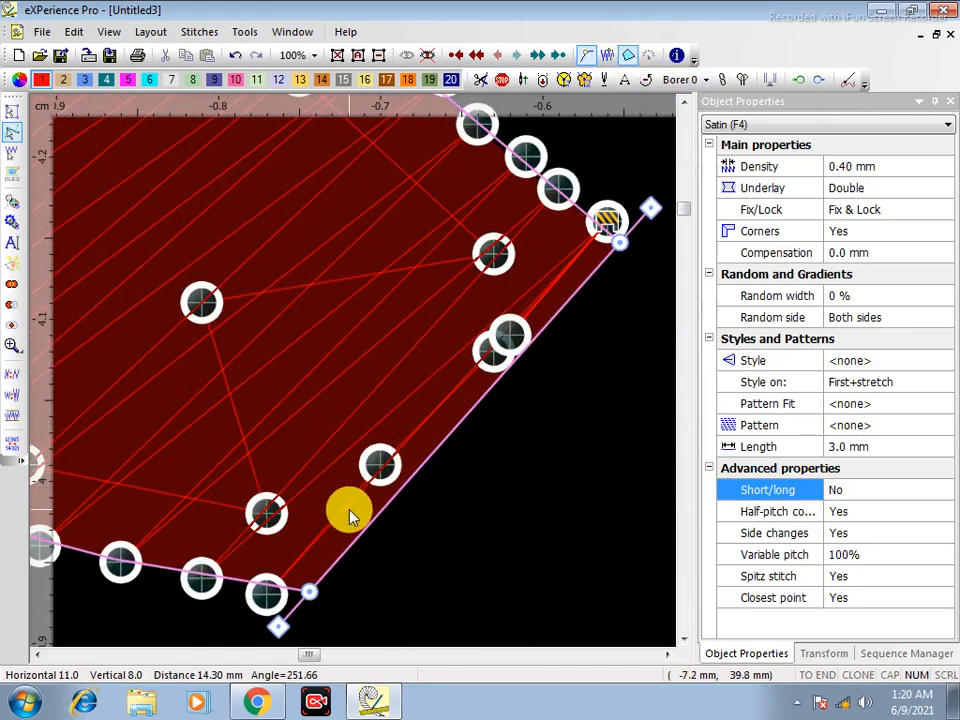
{"action": "key", "text": "3"}
{"action": "key", "text": "3"}
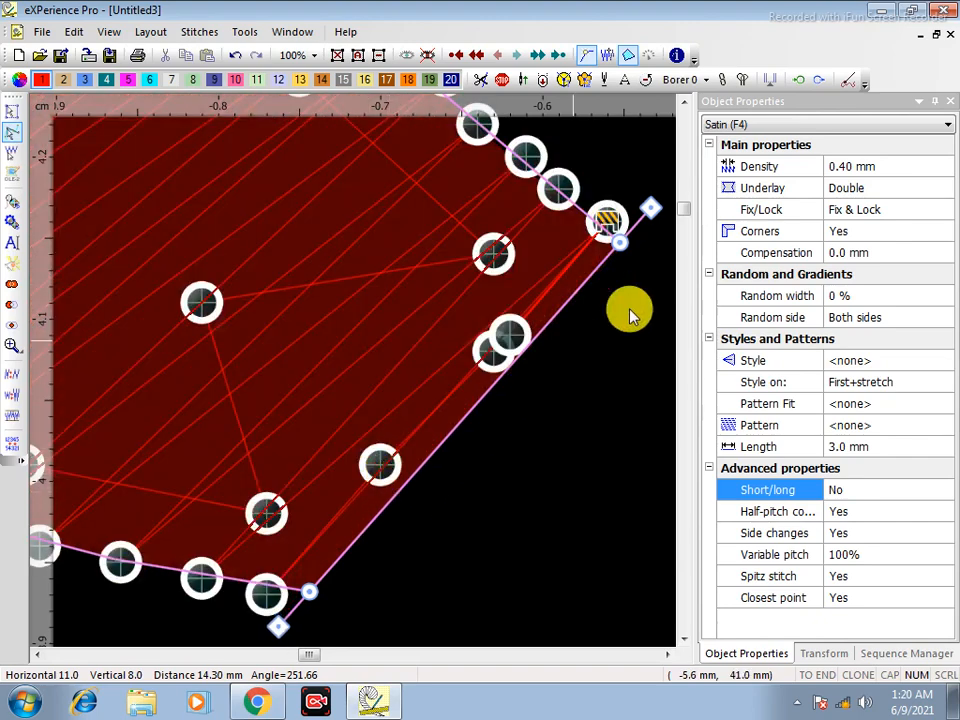
{"action": "left_click", "coordinate": [845, 515]}
{"action": "left_click", "coordinate": [842, 533]}
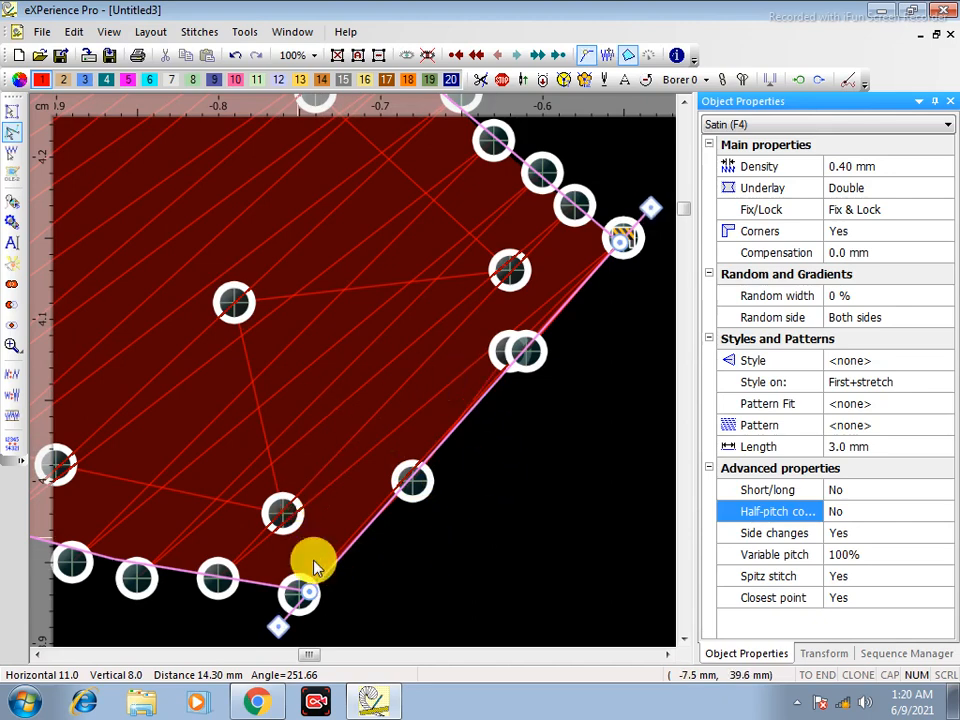
{"action": "left_click", "coordinate": [863, 514]}
{"action": "left_click", "coordinate": [852, 543]}
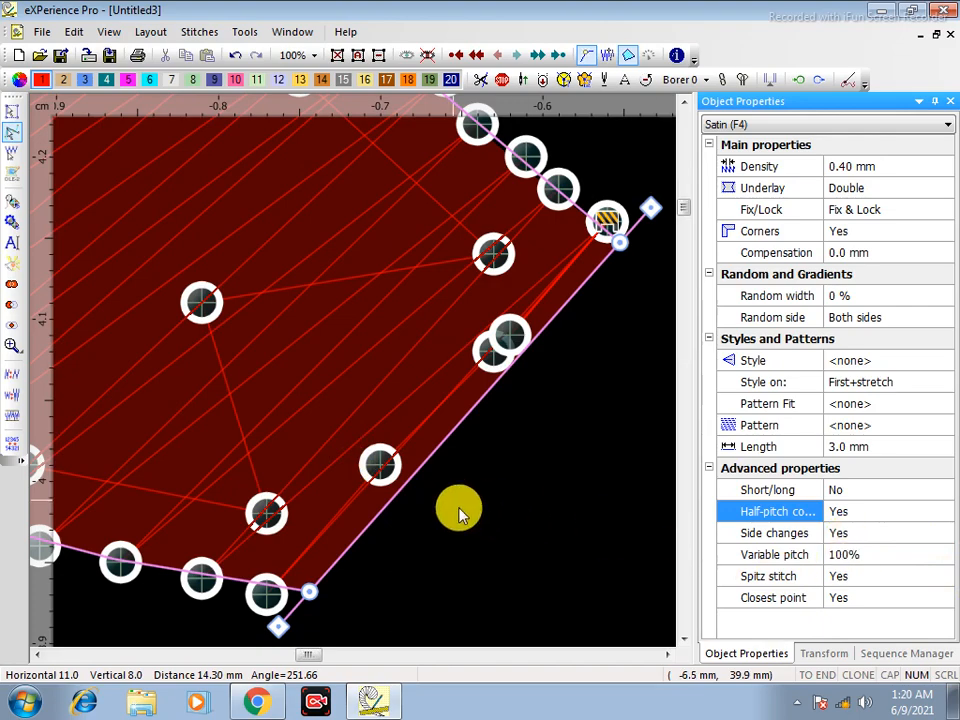
Draw a curved satin half-leaf with pointed ends above and beside the arch
{"action": "scroll", "coordinate": [459, 513], "scroll_direction": "down", "scroll_amount": 5}
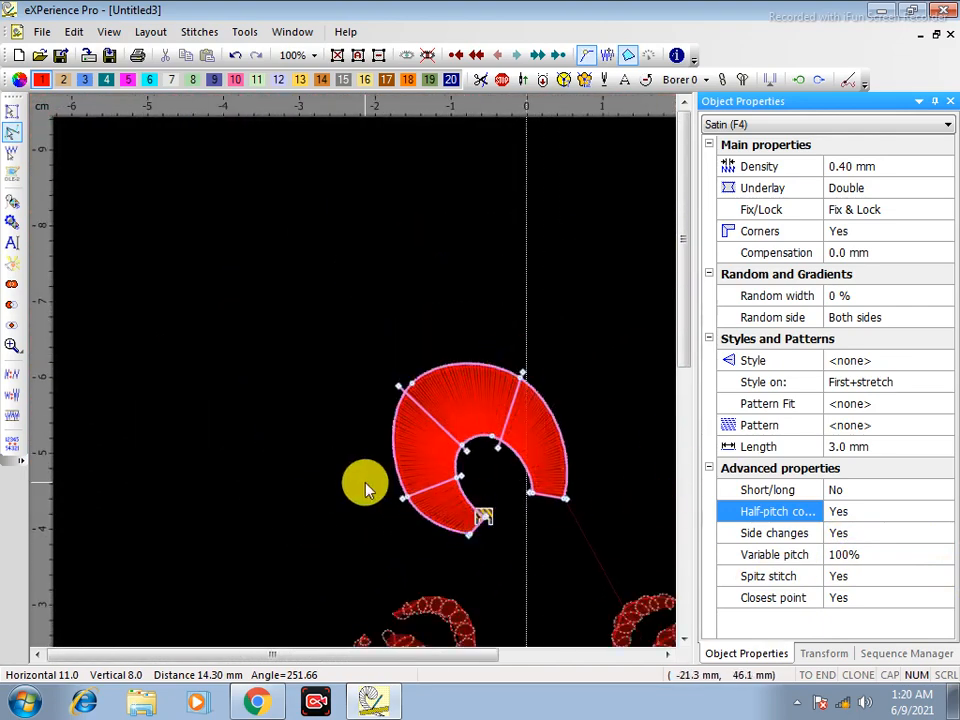
{"action": "left_click", "coordinate": [365, 482]}
{"action": "scroll", "coordinate": [296, 363], "scroll_direction": "up", "scroll_amount": 3}
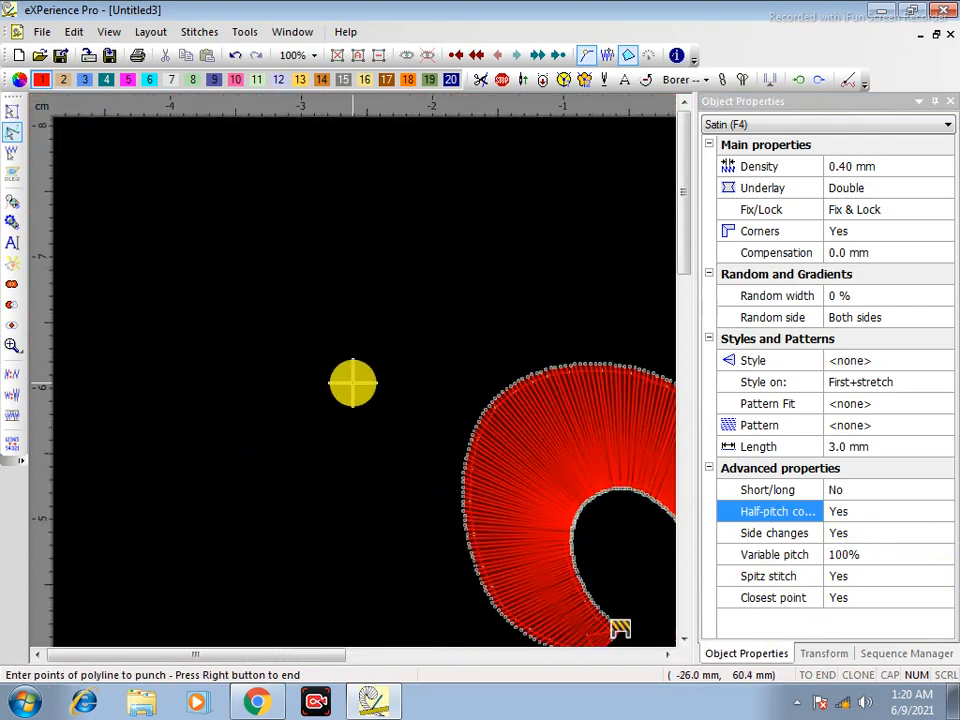
{"action": "left_click", "coordinate": [352, 384]}
{"action": "left_click", "coordinate": [368, 378]}
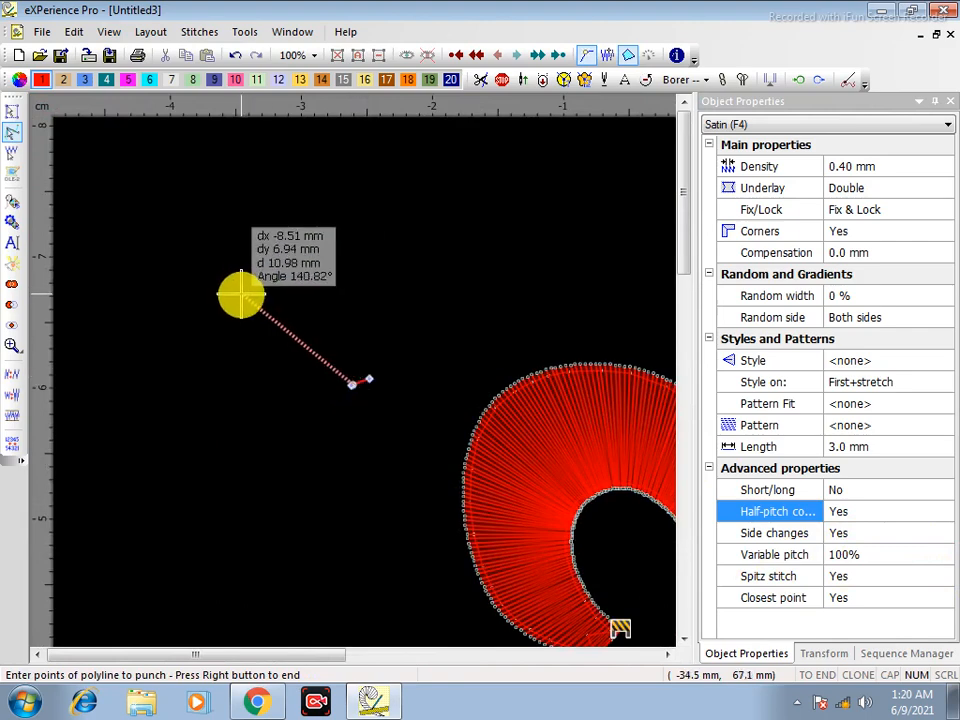
{"action": "left_click", "coordinate": [241, 294]}
{"action": "left_click", "coordinate": [314, 285]}
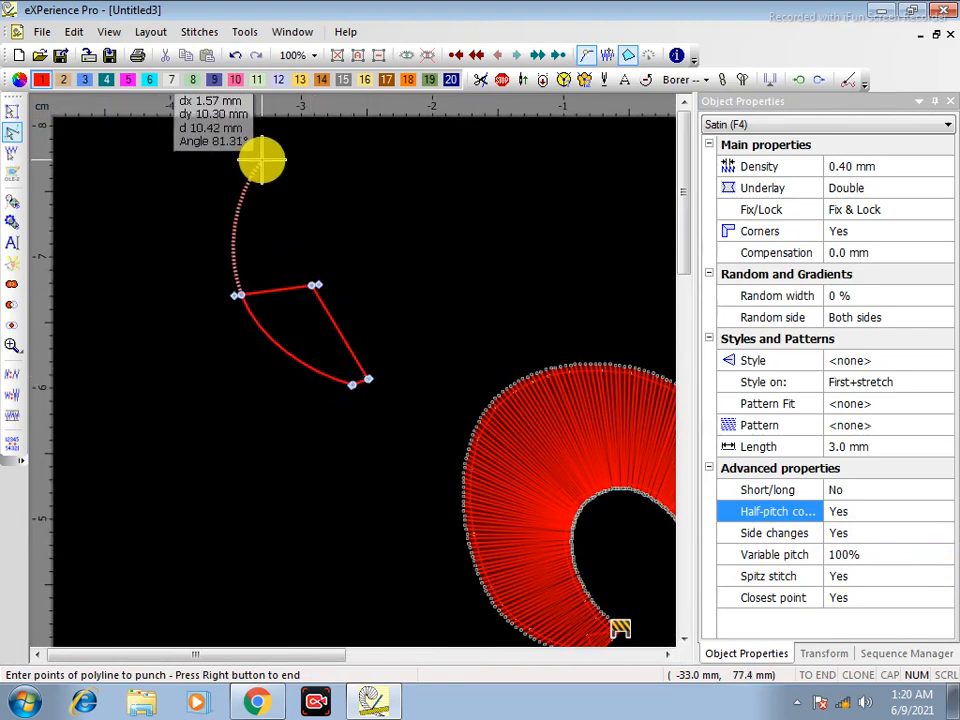
{"action": "left_click", "coordinate": [253, 134]}
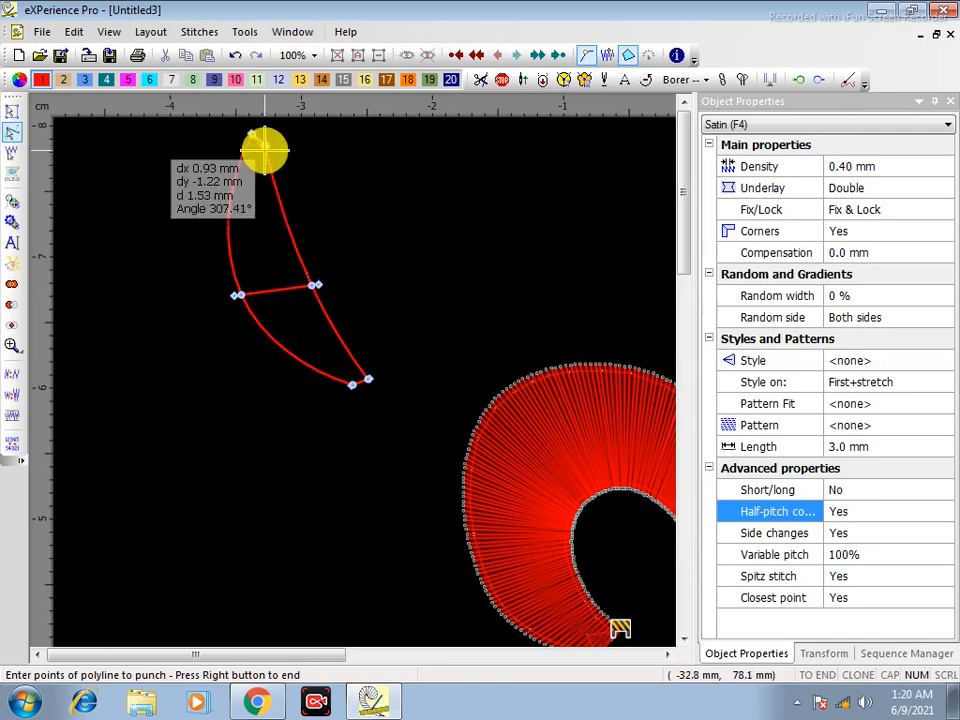
{"action": "right_click", "coordinate": [264, 148]}
{"action": "right_click", "coordinate": [267, 163]}
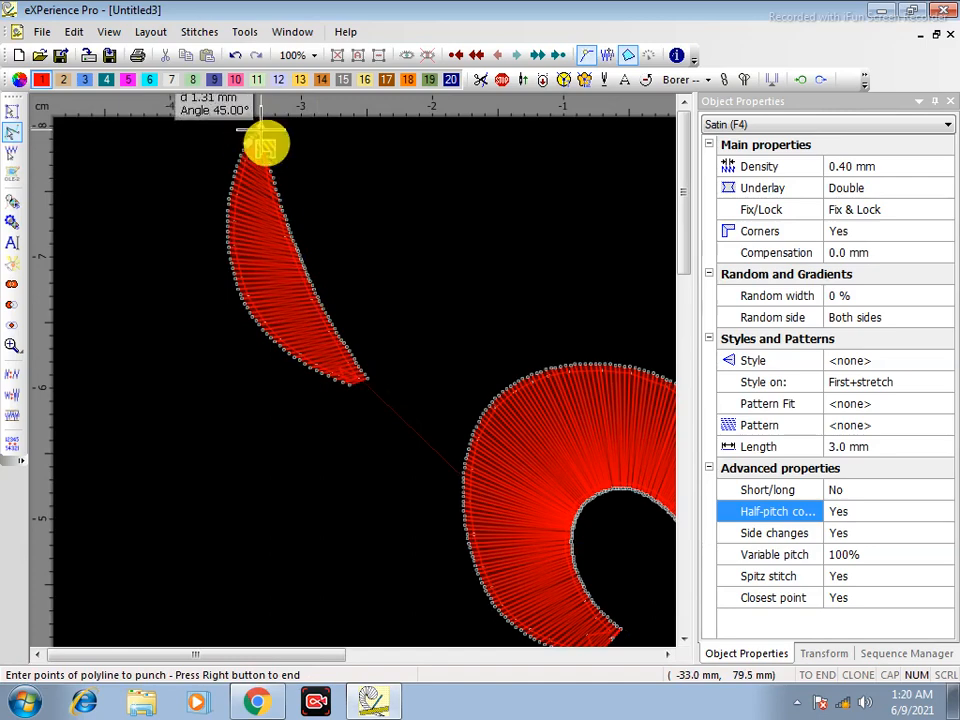
Draw the leaf's other curved satin half along the midrib, with default entry and exit points
{"action": "left_click", "coordinate": [261, 178]}
{"action": "left_click", "coordinate": [312, 154]}
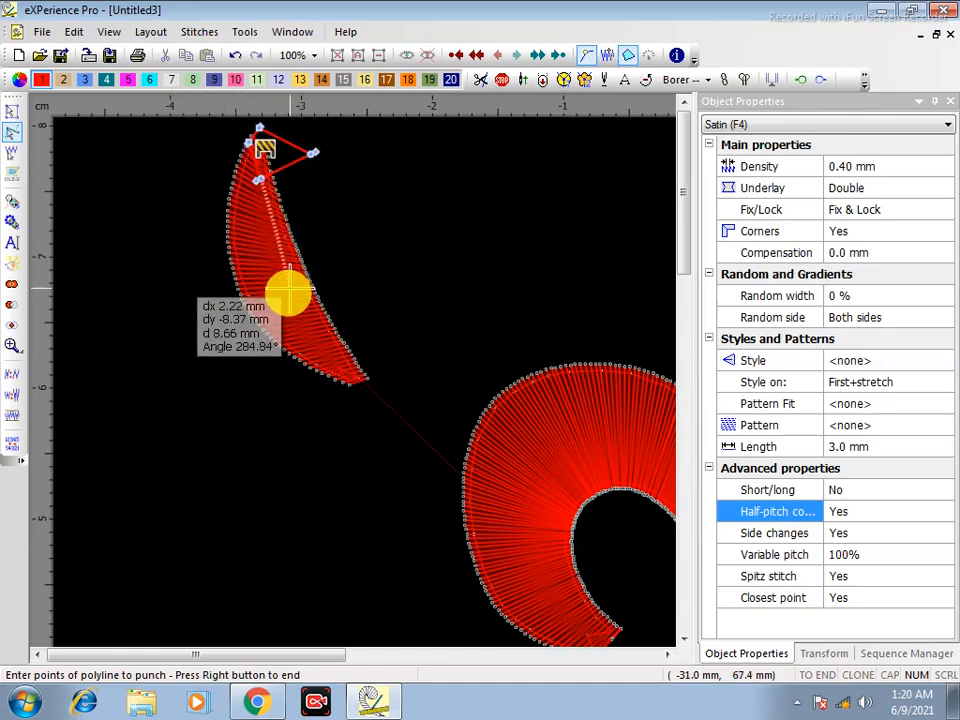
{"action": "left_click", "coordinate": [300, 275]}
{"action": "left_click", "coordinate": [358, 238]}
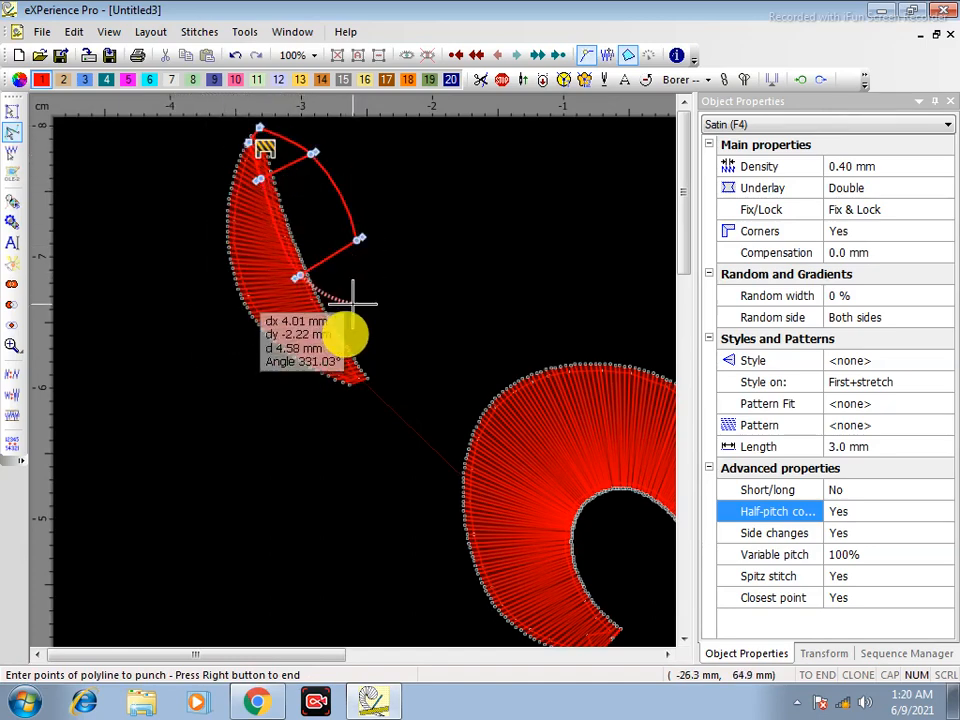
{"action": "left_click", "coordinate": [371, 315]}
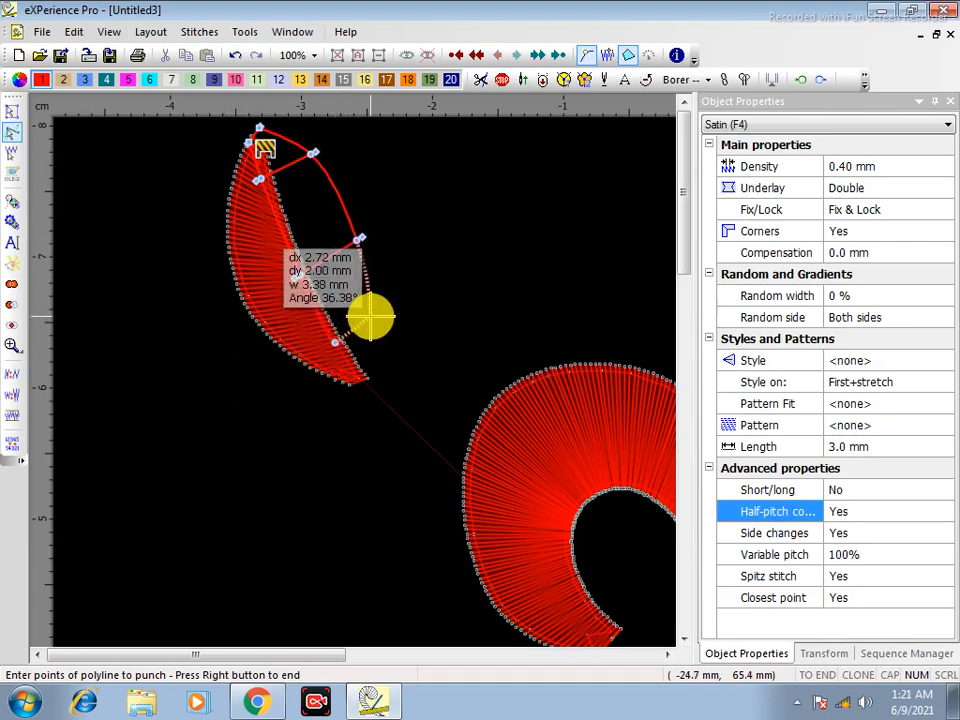
{"action": "left_click", "coordinate": [376, 370]}
{"action": "right_click", "coordinate": [376, 370]}
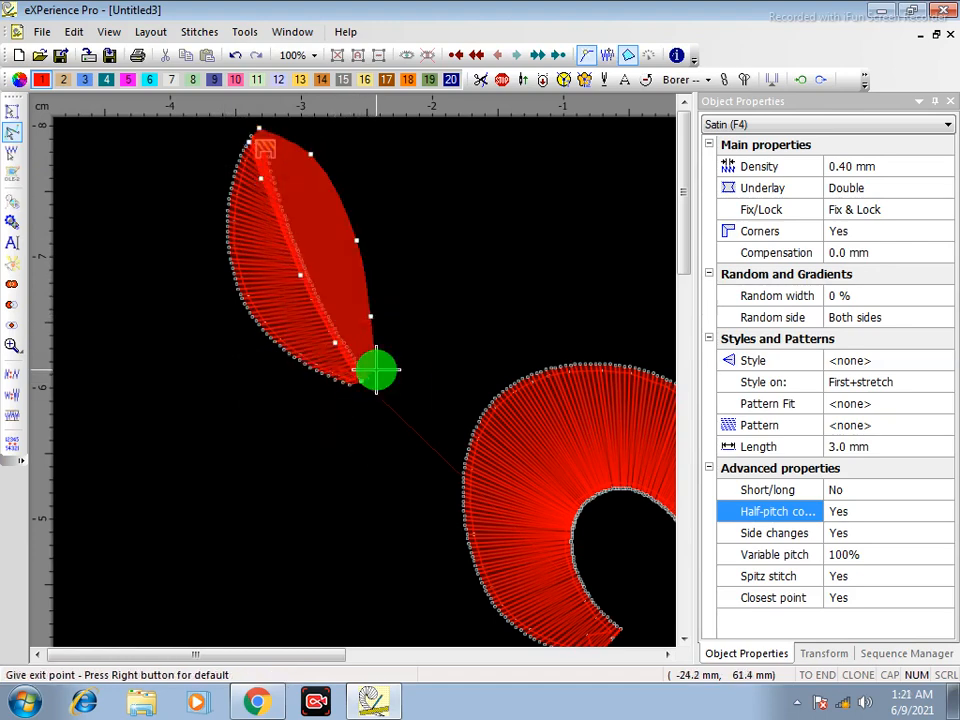
{"action": "right_click", "coordinate": [376, 370]}
Set Side changes to No for the leaf's left satin half
{"action": "scroll", "coordinate": [253, 227], "scroll_direction": "up", "scroll_amount": 2}
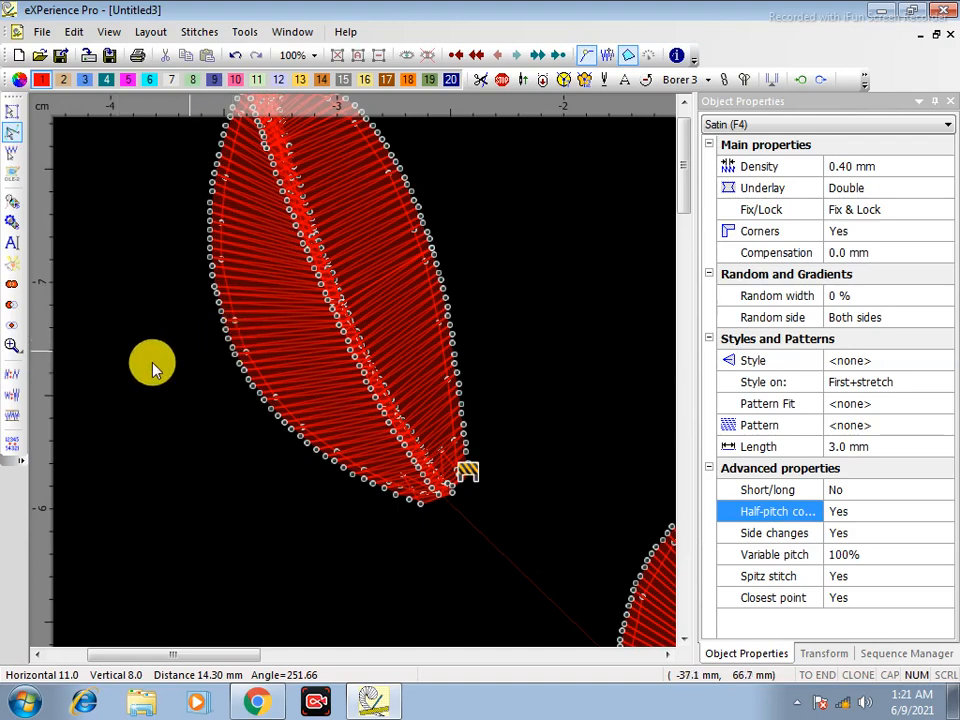
{"action": "left_click", "coordinate": [262, 330]}
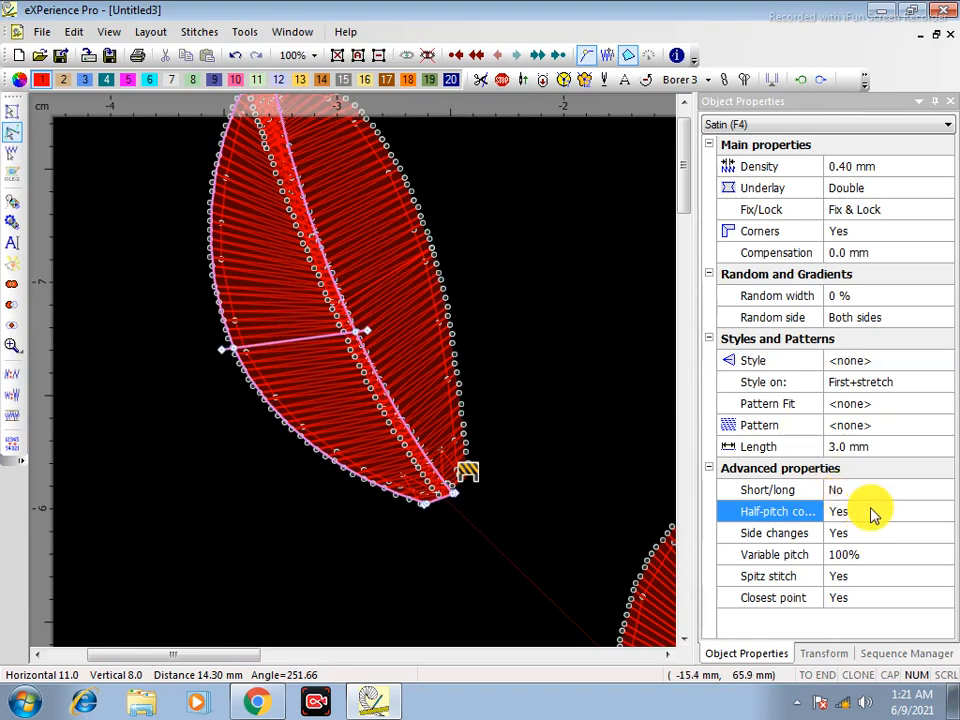
{"action": "left_click", "coordinate": [852, 538]}
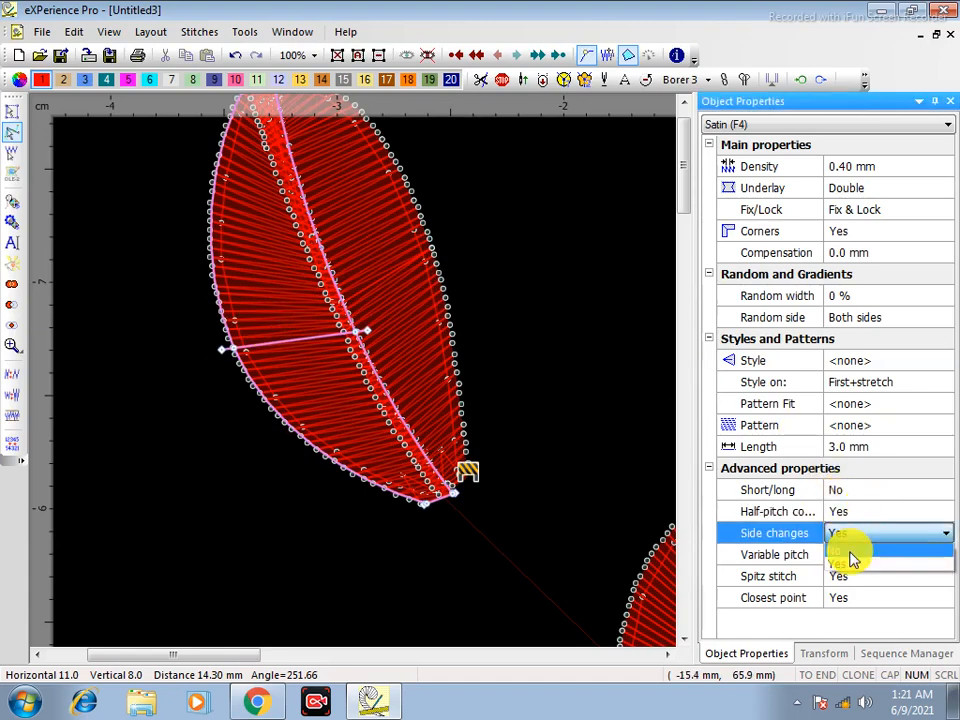
{"action": "left_click", "coordinate": [850, 553]}
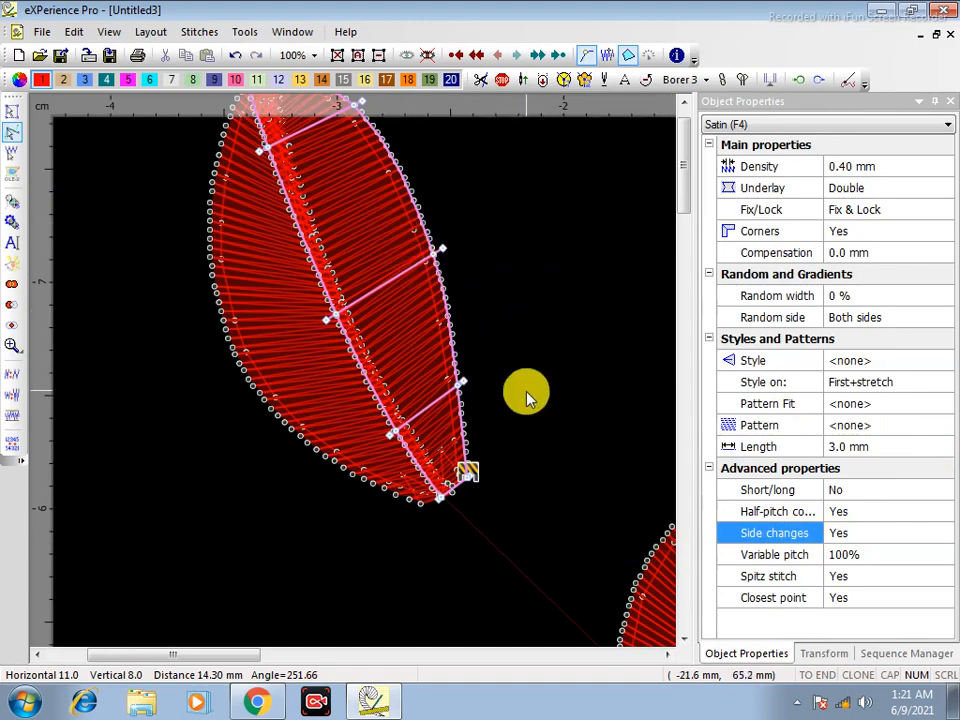
Create the lettering "Wings" in the Xpg001 font along a two-point line above the leaf, with default entry and exit points
{"action": "scroll", "coordinate": [527, 398], "scroll_direction": "down", "scroll_amount": 1}
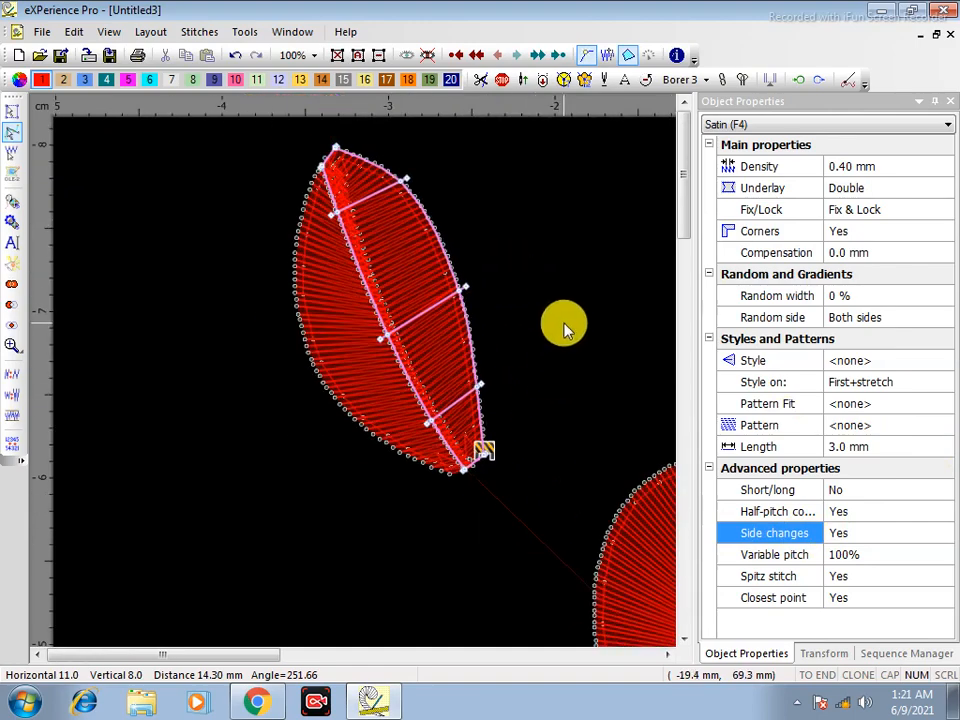
{"action": "scroll", "coordinate": [578, 372], "scroll_direction": "down", "scroll_amount": 2}
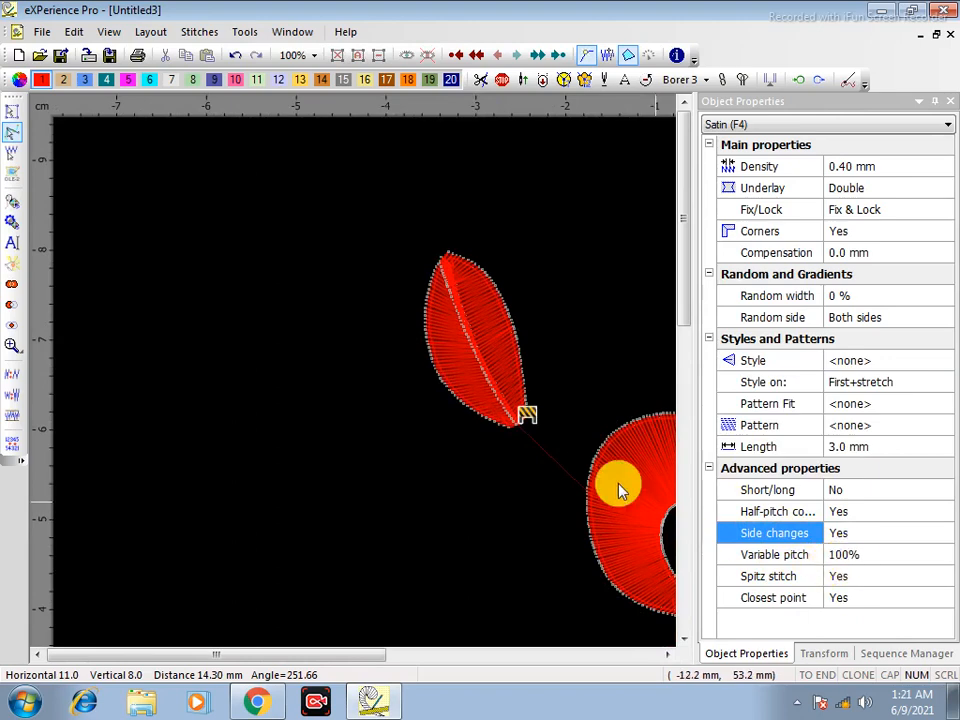
{"action": "left_click", "coordinate": [14, 242]}
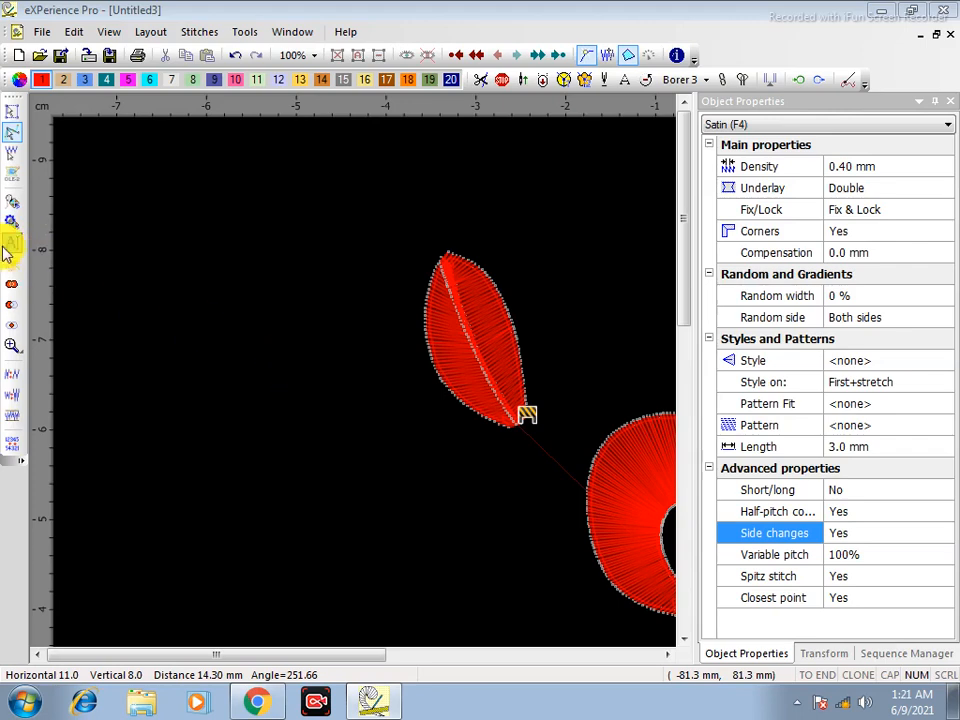
{"action": "left_click", "coordinate": [154, 291]}
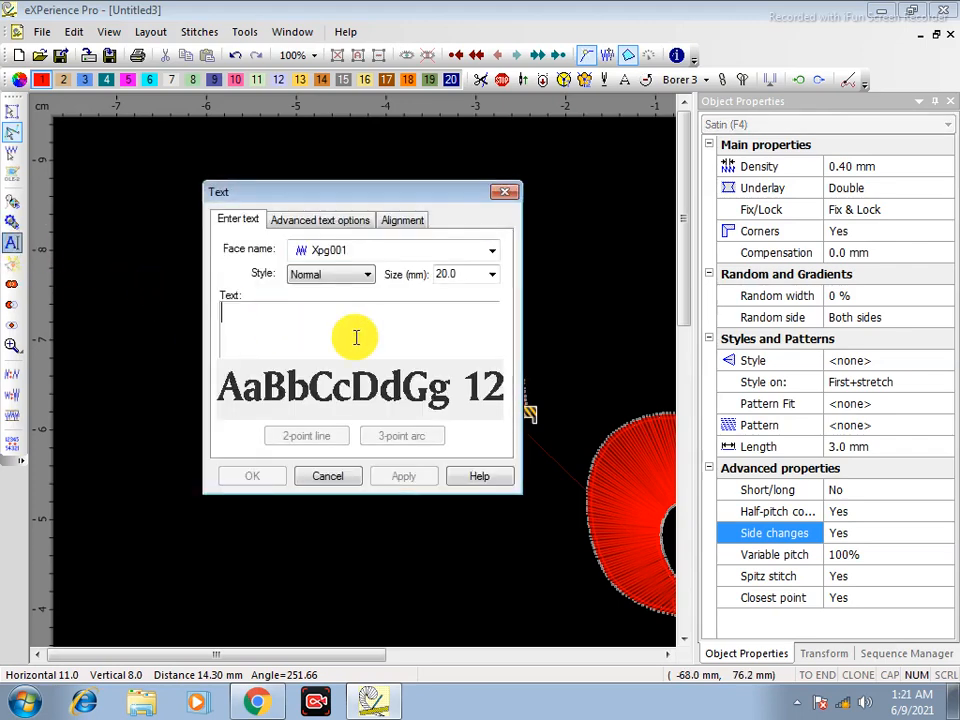
{"action": "type", "text": "W"}
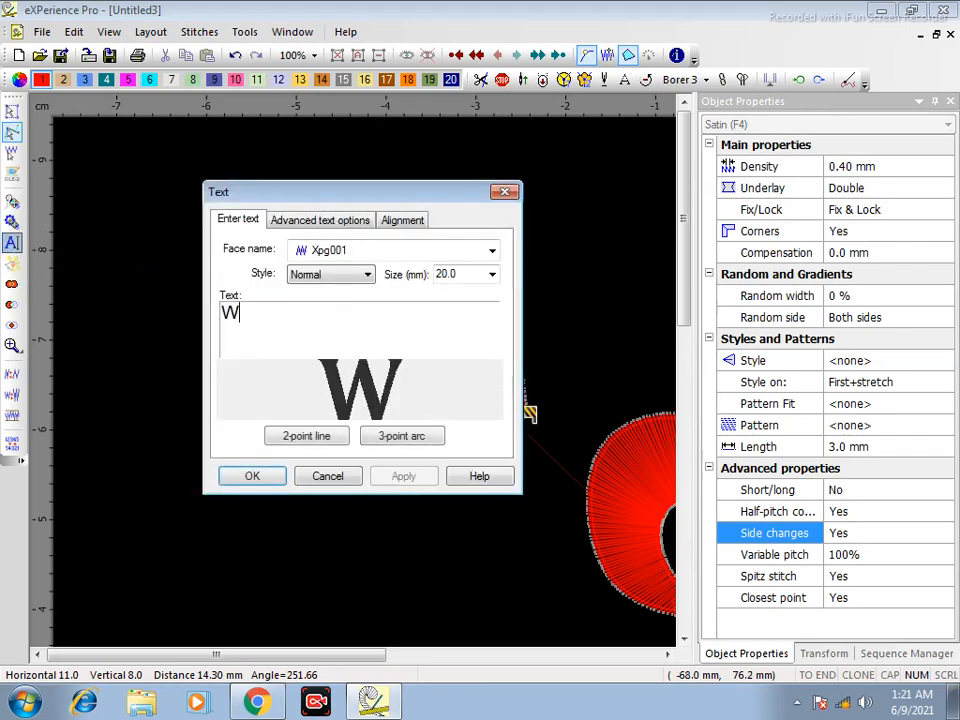
{"action": "type", "text": "in"}
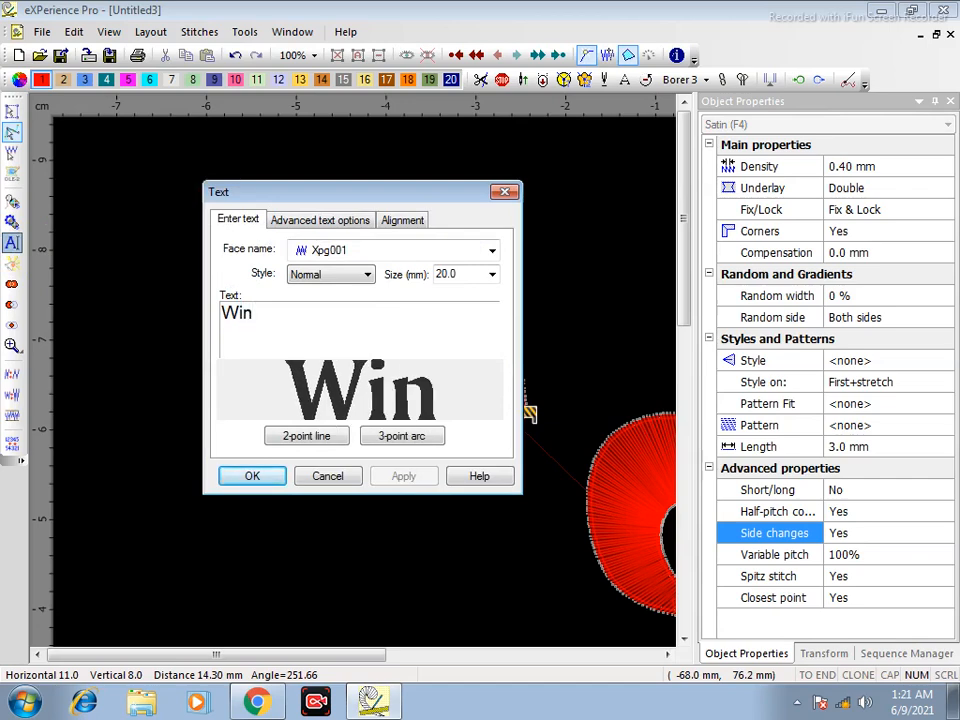
{"action": "type", "text": "gs"}
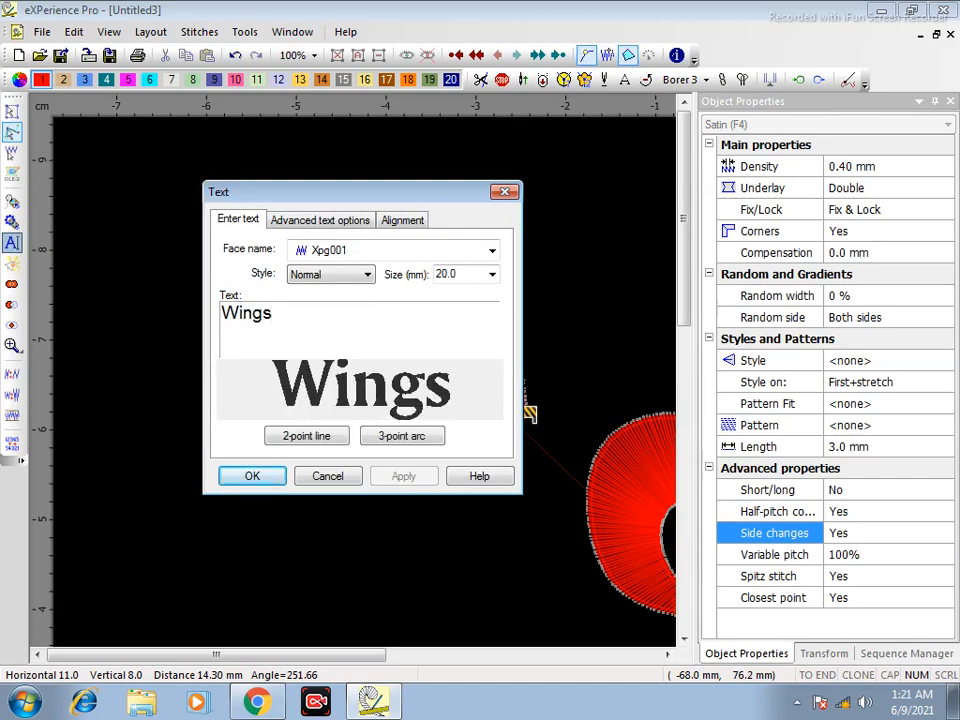
{"action": "left_click", "coordinate": [306, 436]}
{"action": "left_click", "coordinate": [213, 253]}
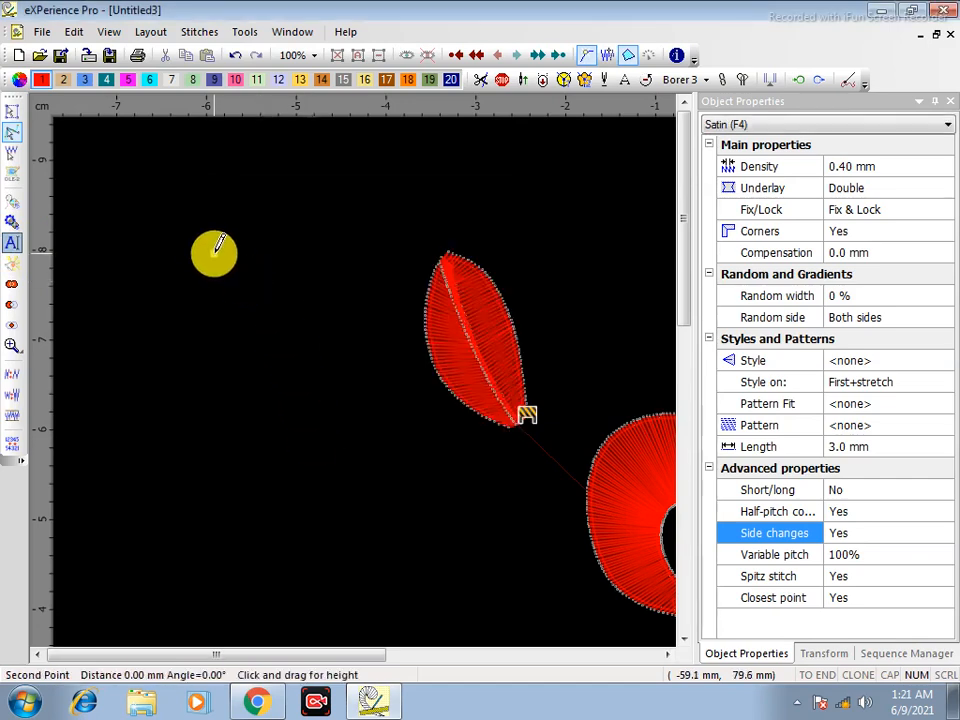
{"action": "left_click", "coordinate": [576, 251]}
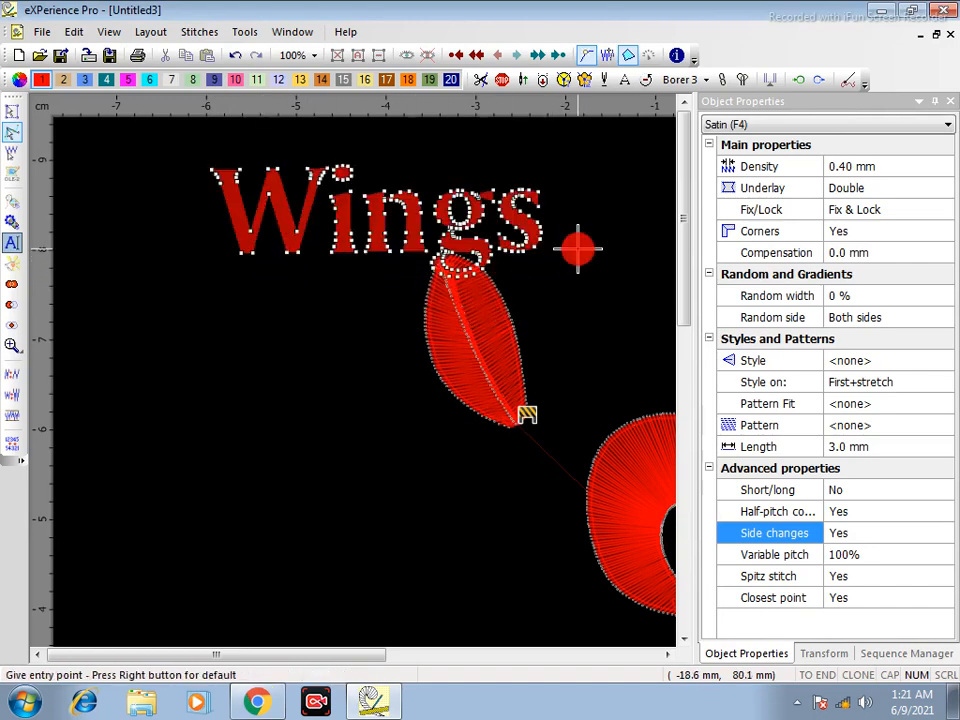
{"action": "right_click", "coordinate": [577, 252]}
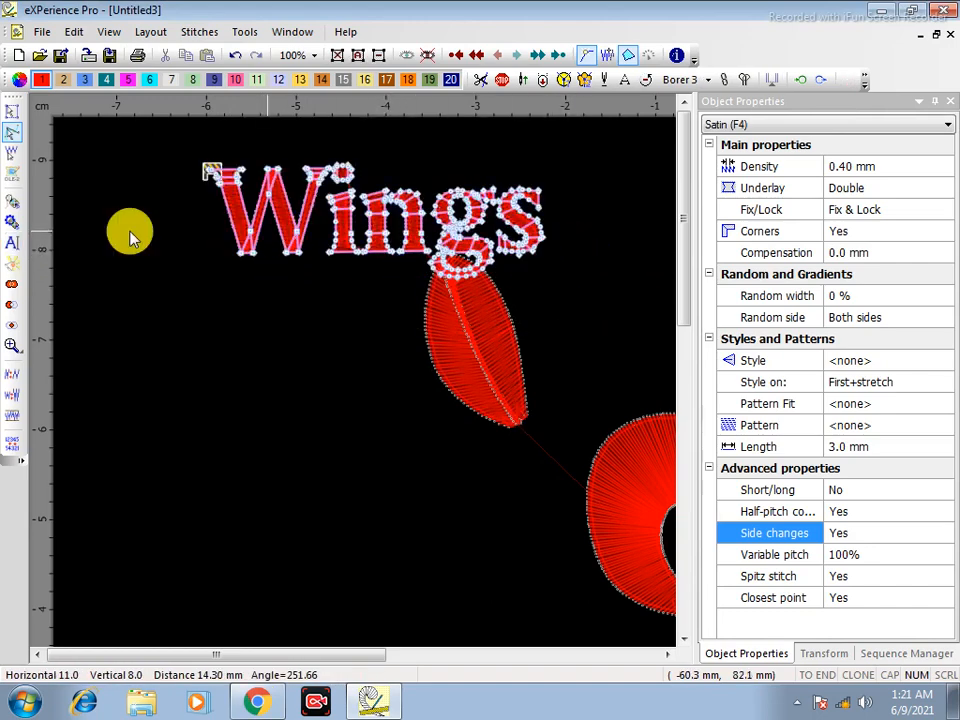
Move the "Wings" lettering beside the leaf and scale it down to about 15.1 mm wide by 5.2 mm high
{"action": "left_click", "coordinate": [12, 110]}
{"action": "left_click", "coordinate": [246, 214]}
{"action": "left_click_drag", "start_coordinate": [318, 199], "coordinate": [148, 369]}
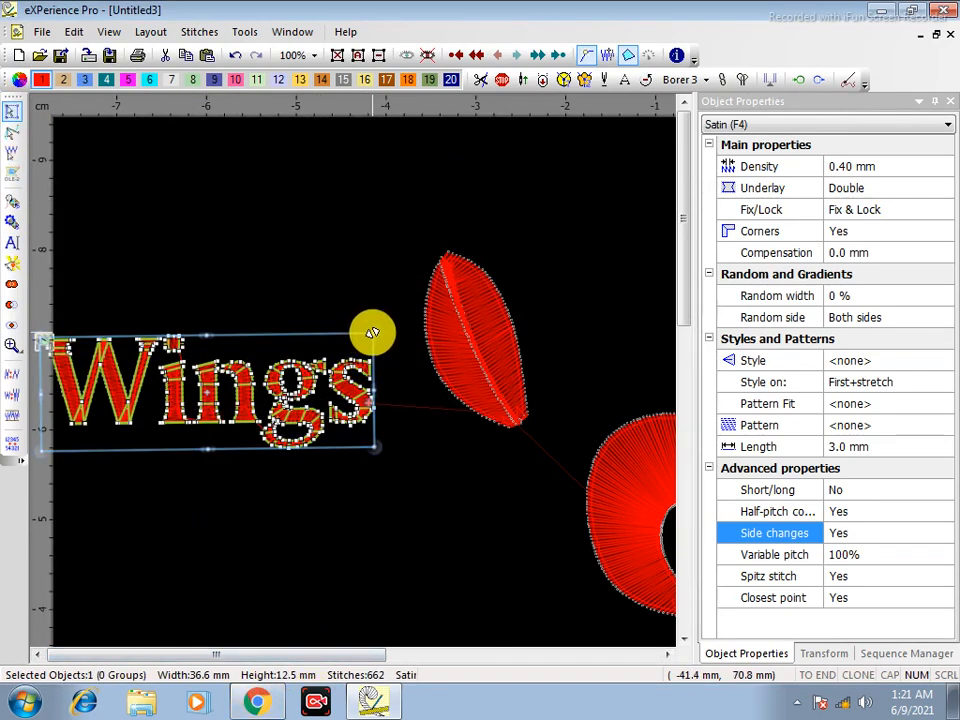
{"action": "left_click_drag", "start_coordinate": [372, 332], "coordinate": [253, 431]}
{"action": "scroll", "coordinate": [250, 432], "scroll_direction": "up", "scroll_amount": 4}
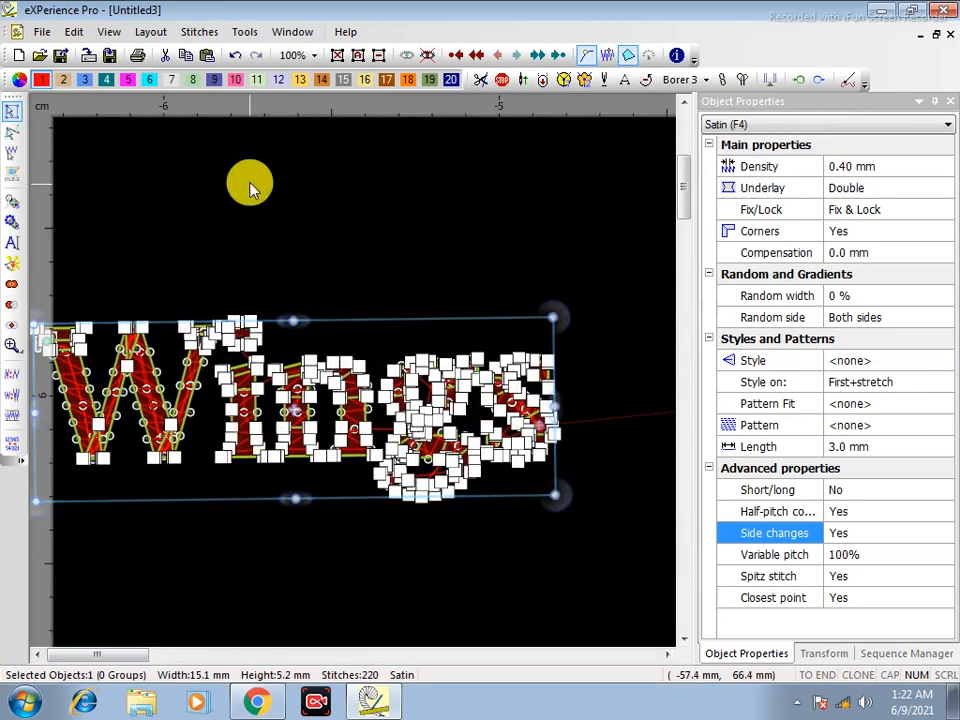
{"action": "left_click", "coordinate": [250, 187]}
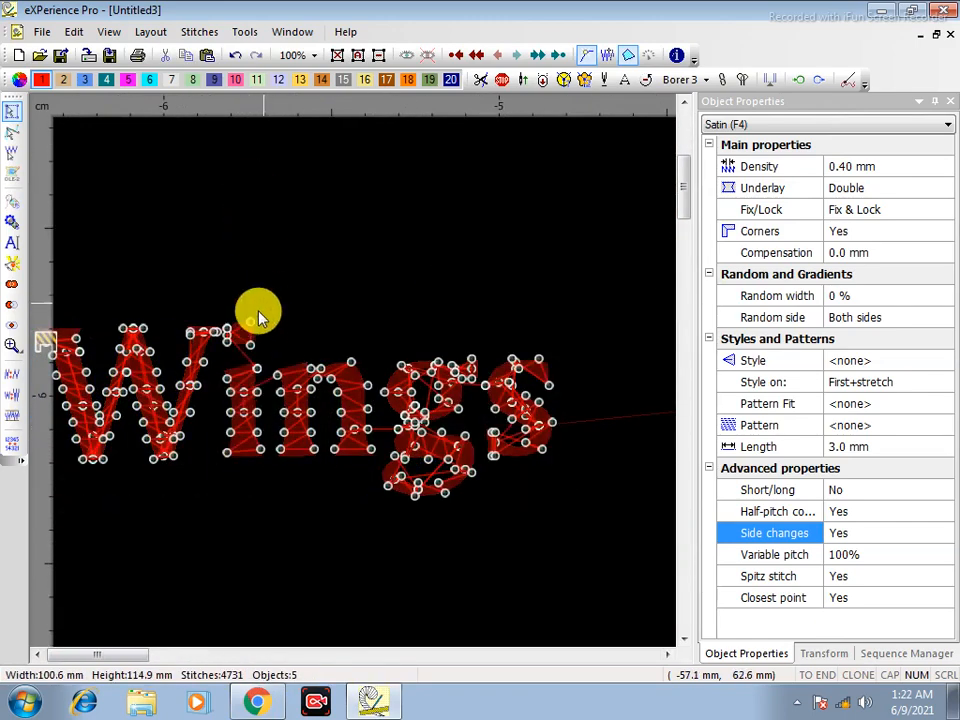
Place a copy of the small "Wings" lettering directly above the original
{"action": "left_click", "coordinate": [345, 391]}
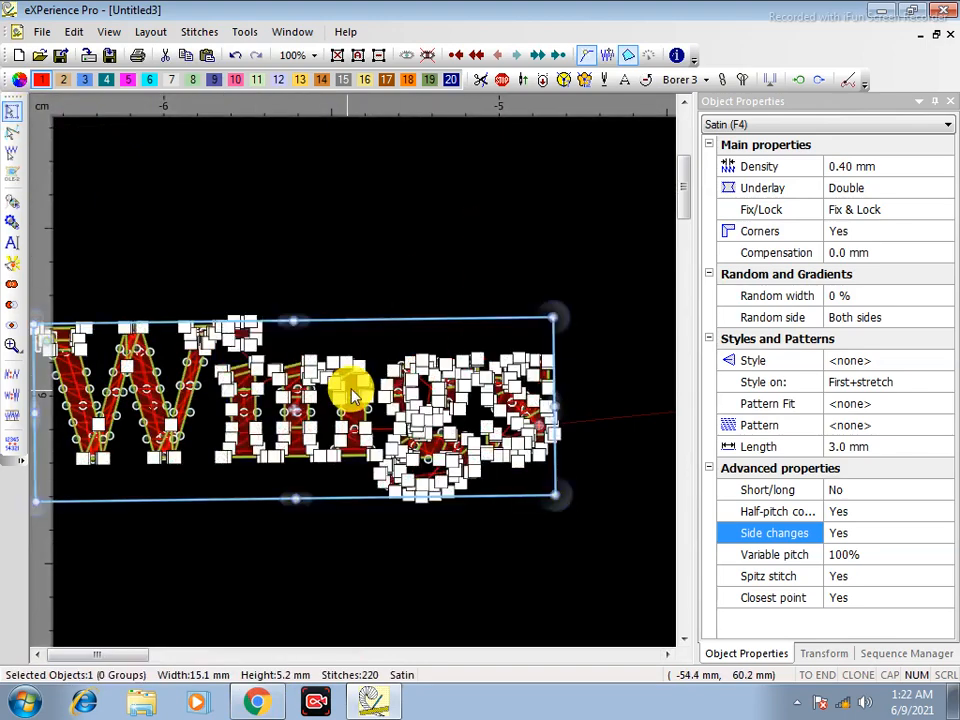
{"action": "left_click", "coordinate": [431, 154]}
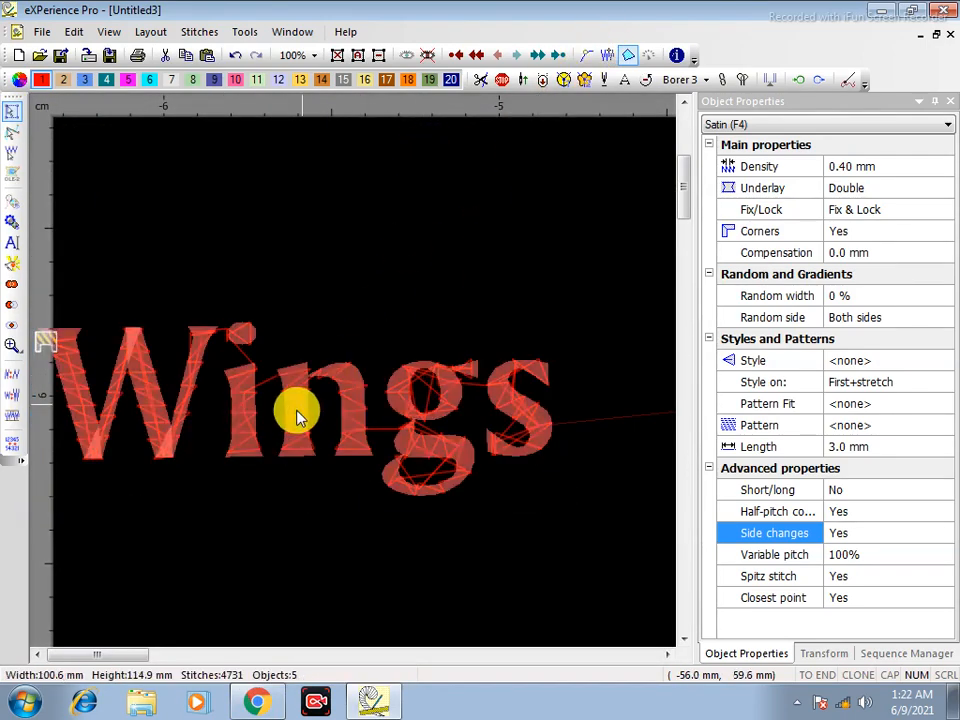
{"action": "left_click", "coordinate": [300, 410]}
{"action": "left_click_drag", "start_coordinate": [300, 410], "coordinate": [314, 248]}
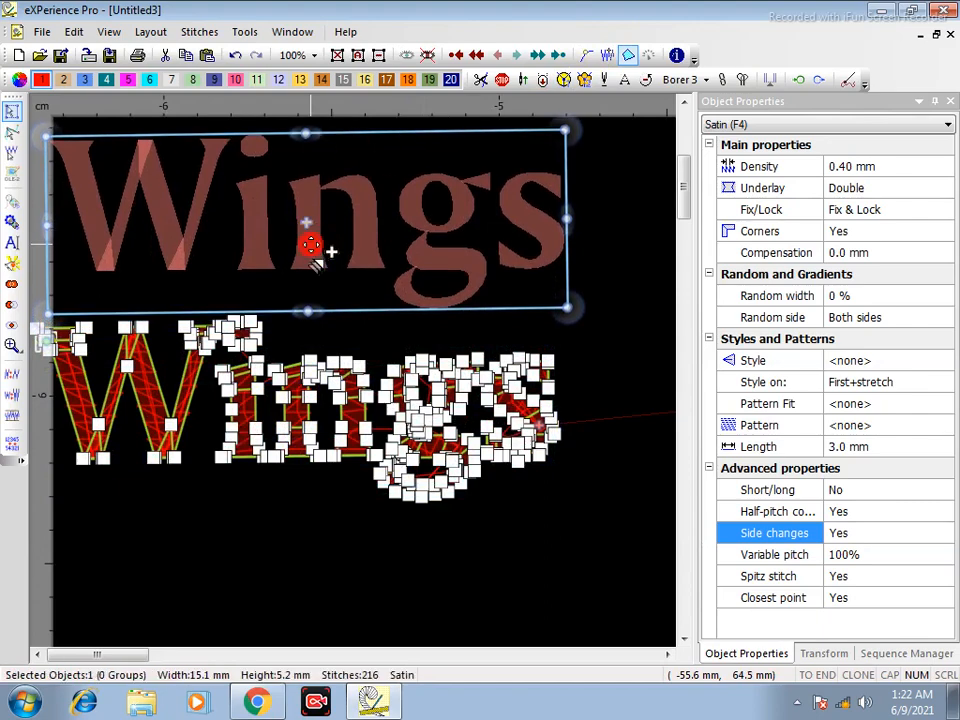
{"action": "right_click", "coordinate": [313, 247]}
{"action": "left_click", "coordinate": [594, 339]}
{"action": "left_click", "coordinate": [594, 341]}
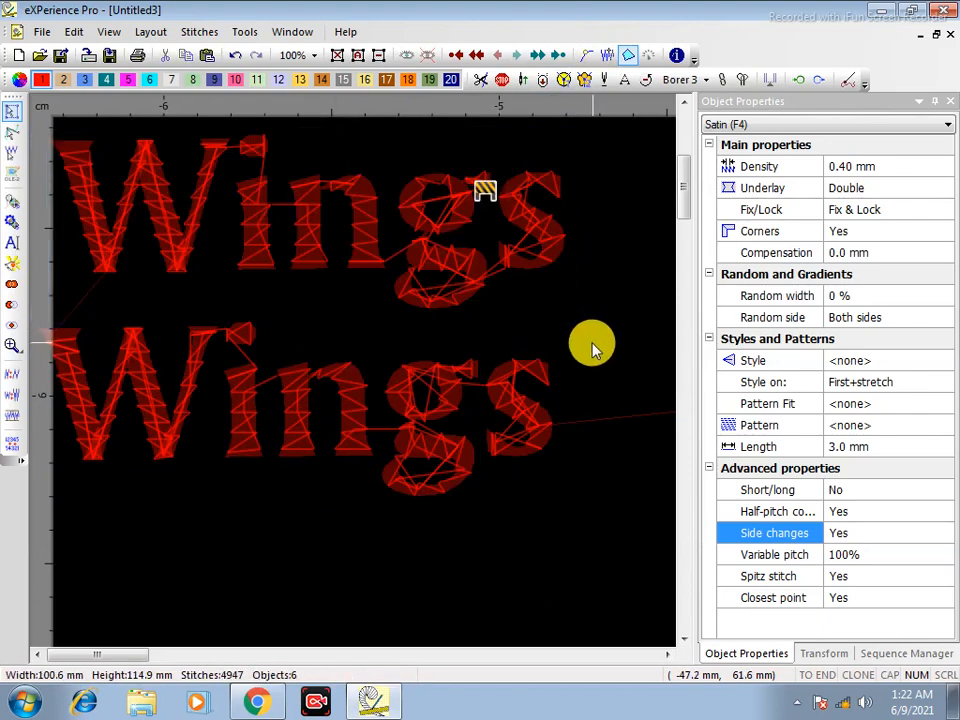
Keep Short/long at No and set Half-pitch to No for the upper "Wings" lettering
{"action": "left_click", "coordinate": [450, 262]}
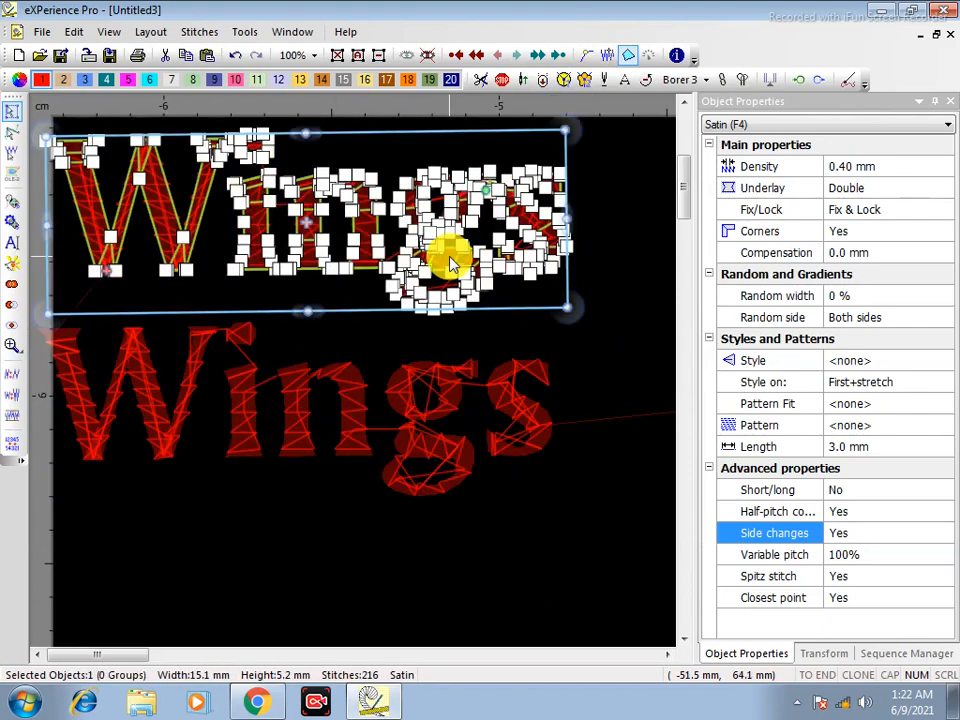
{"action": "left_click", "coordinate": [850, 491]}
{"action": "left_click", "coordinate": [849, 491]}
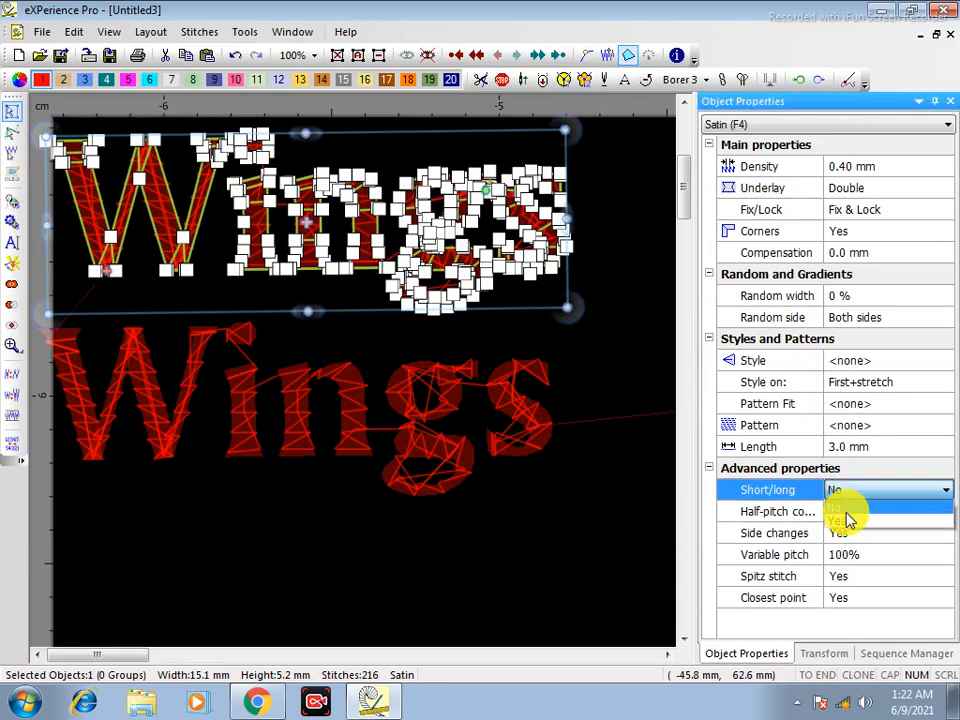
{"action": "left_click", "coordinate": [845, 509]}
{"action": "left_click", "coordinate": [846, 513]}
{"action": "left_click", "coordinate": [846, 513]}
{"action": "left_click", "coordinate": [846, 528]}
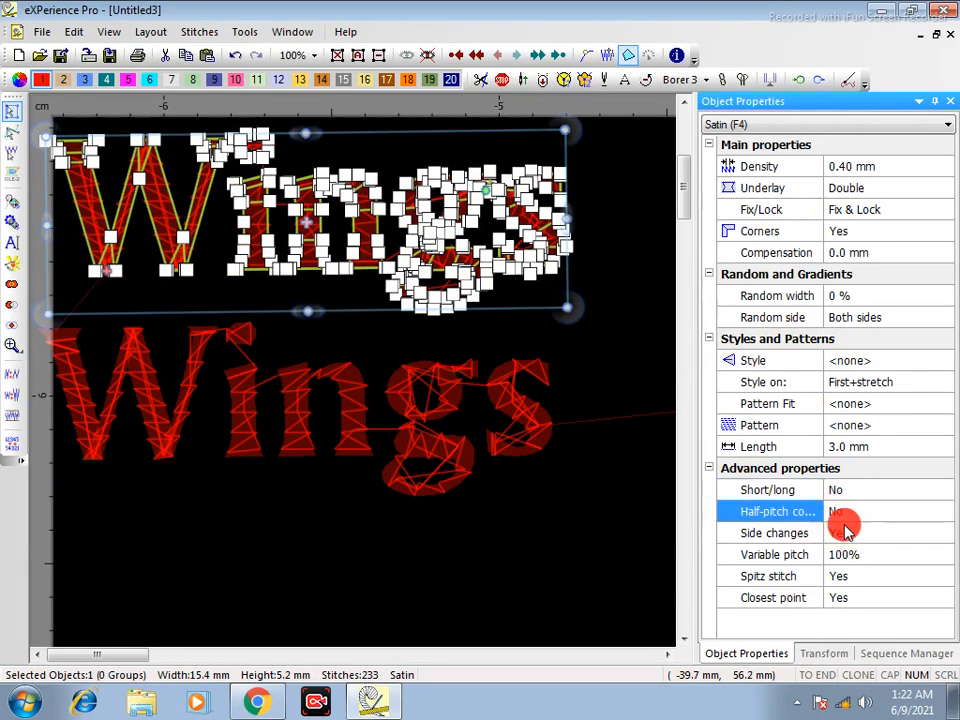
Set Side changes and Variable pitch to No for the upper "Wings" lettering
{"action": "left_click", "coordinate": [845, 536]}
{"action": "left_click", "coordinate": [845, 541]}
{"action": "left_click", "coordinate": [848, 557]}
{"action": "left_click", "coordinate": [851, 559]}
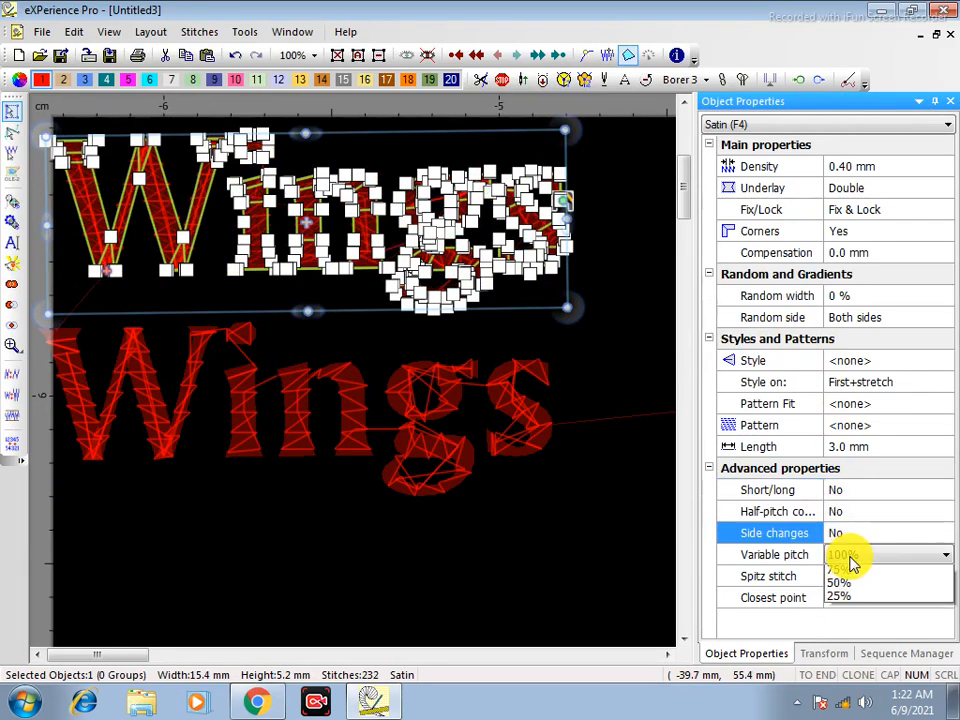
{"action": "left_click", "coordinate": [838, 574]}
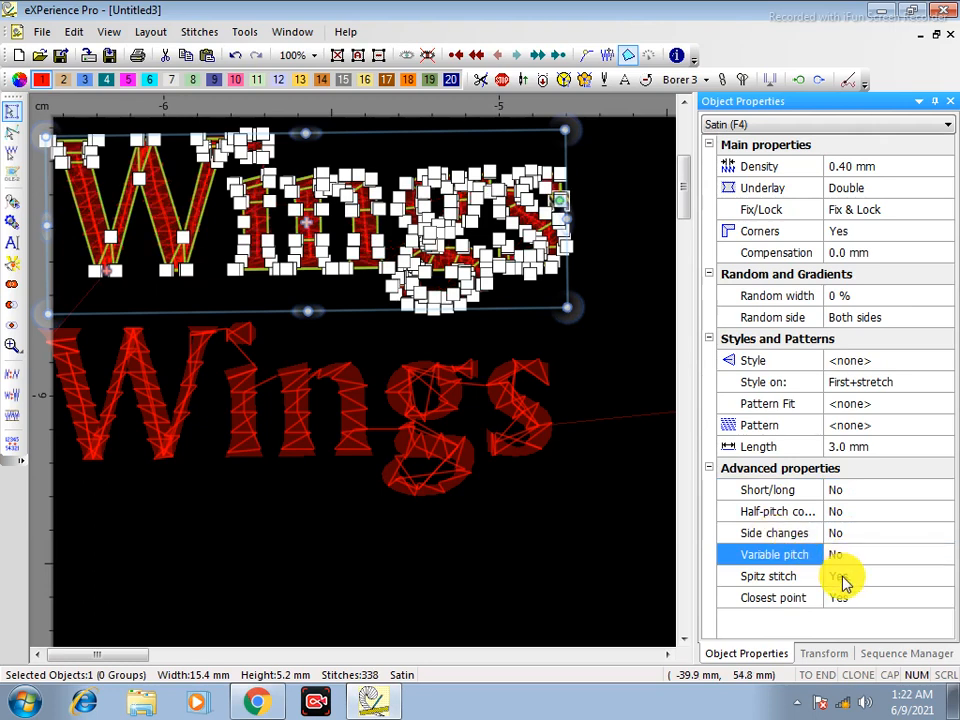
Compare the stitching of the upper and lower "Wings" lettering in the realistic stitch preview
{"action": "left_click", "coordinate": [613, 315]}
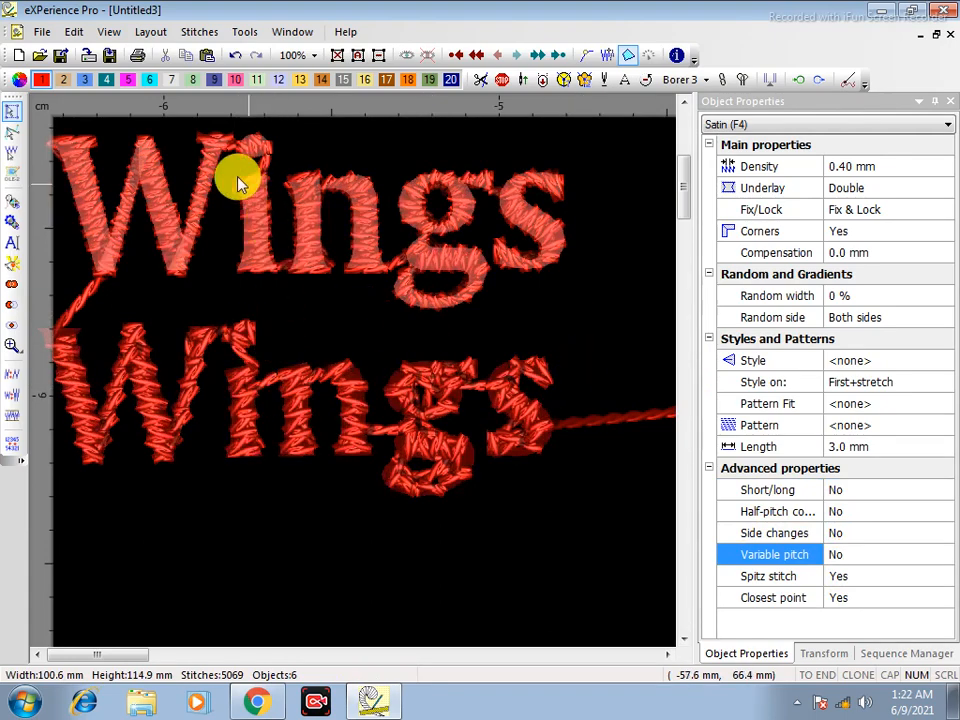
{"action": "left_click", "coordinate": [410, 216]}
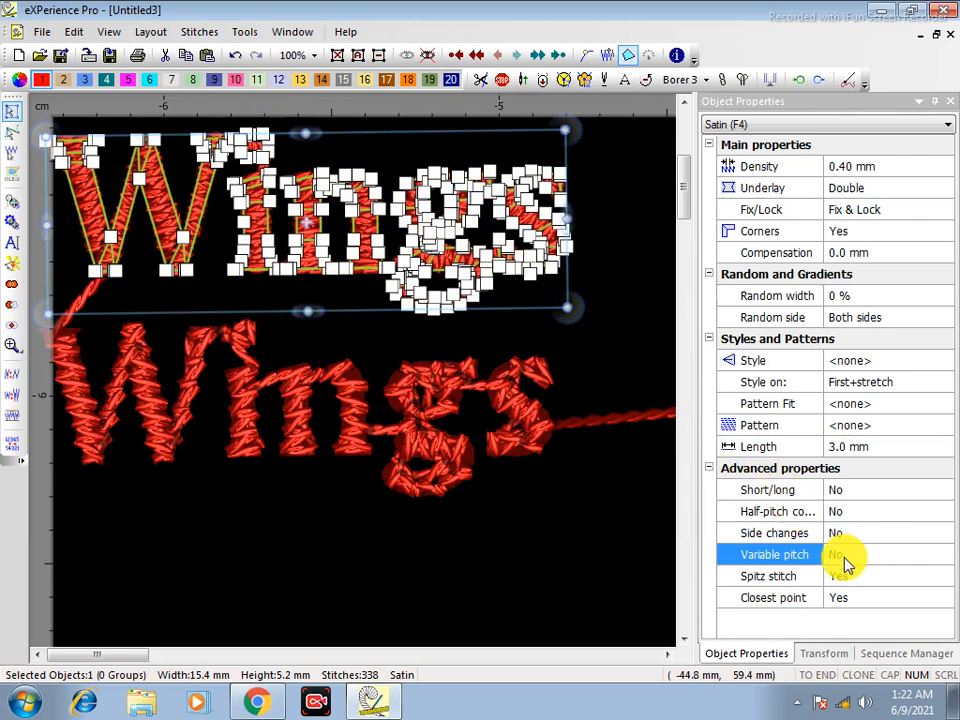
{"action": "left_click", "coordinate": [486, 554]}
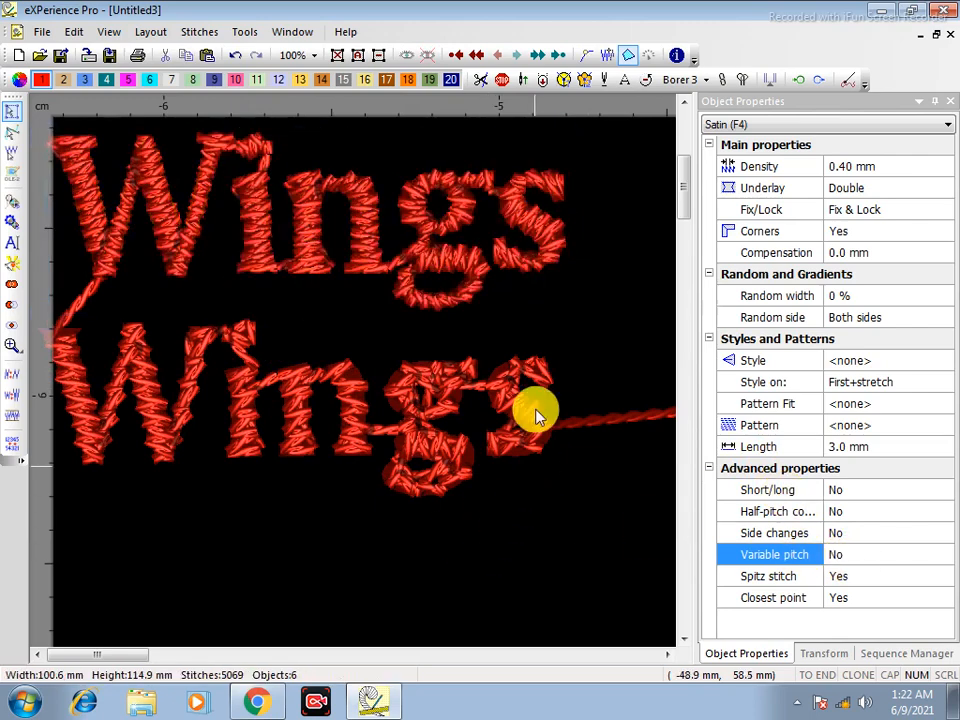
{"action": "scroll", "coordinate": [459, 317], "scroll_direction": "down", "scroll_amount": 3}
{"action": "scroll", "coordinate": [459, 317], "scroll_direction": "down", "scroll_amount": 1}
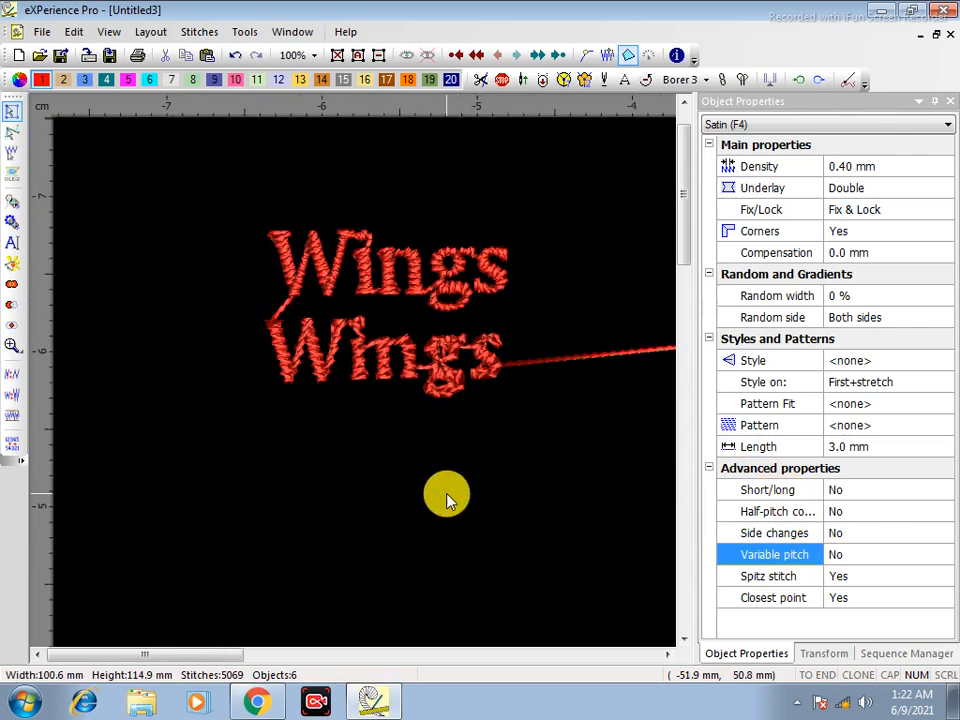
Draw a small satin leaf about 7.2 mm wide and 13.6 mm high between the "Wings" lettering and the large leaf
{"action": "key", "text": "F4"}
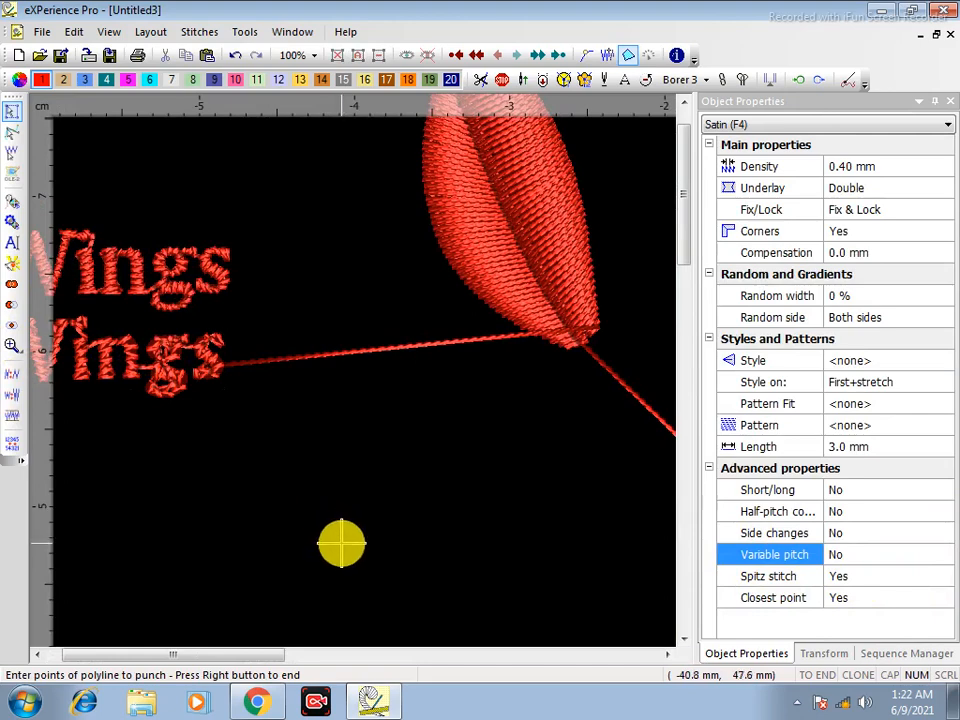
{"action": "left_click", "coordinate": [341, 543]}
{"action": "left_click", "coordinate": [360, 536]}
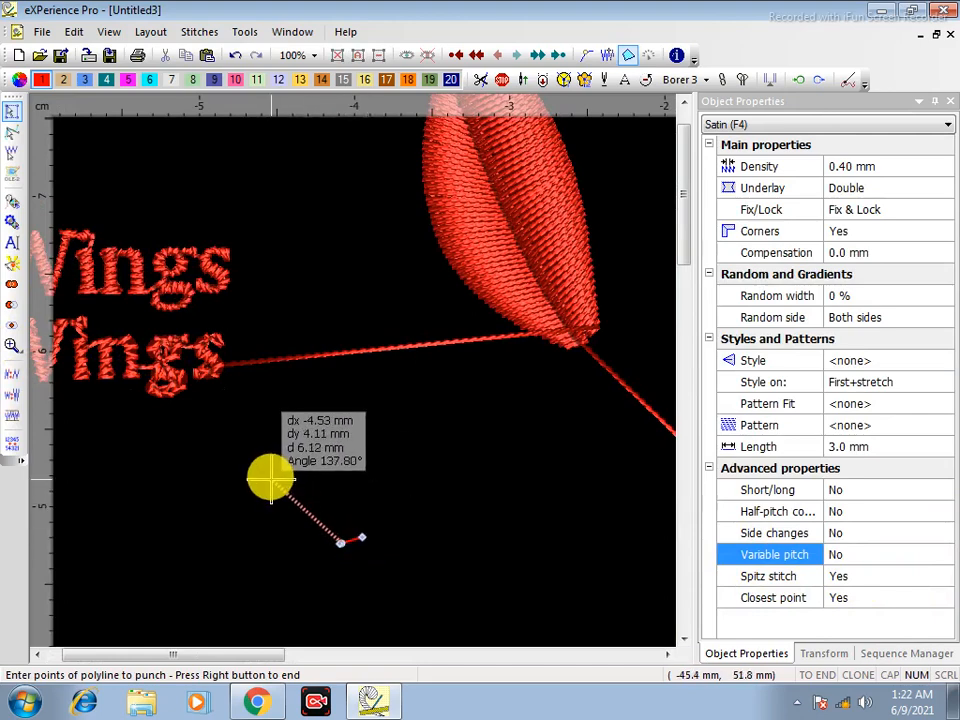
{"action": "left_click", "coordinate": [270, 476]}
{"action": "left_click", "coordinate": [345, 441]}
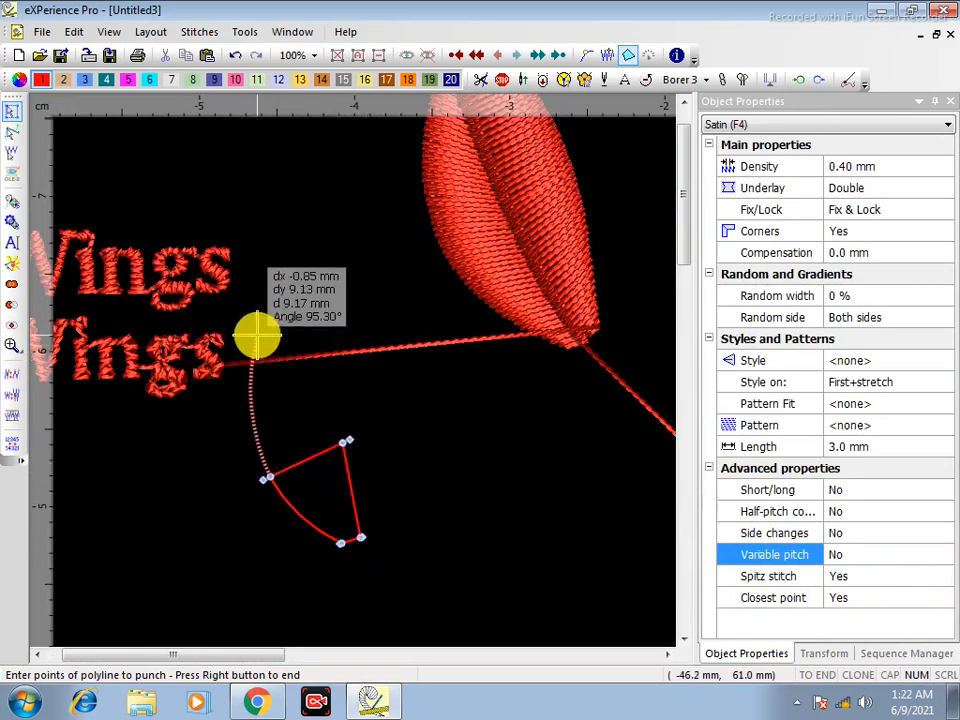
{"action": "left_click", "coordinate": [260, 332]}
{"action": "right_click", "coordinate": [260, 332]}
{"action": "right_click", "coordinate": [260, 332]}
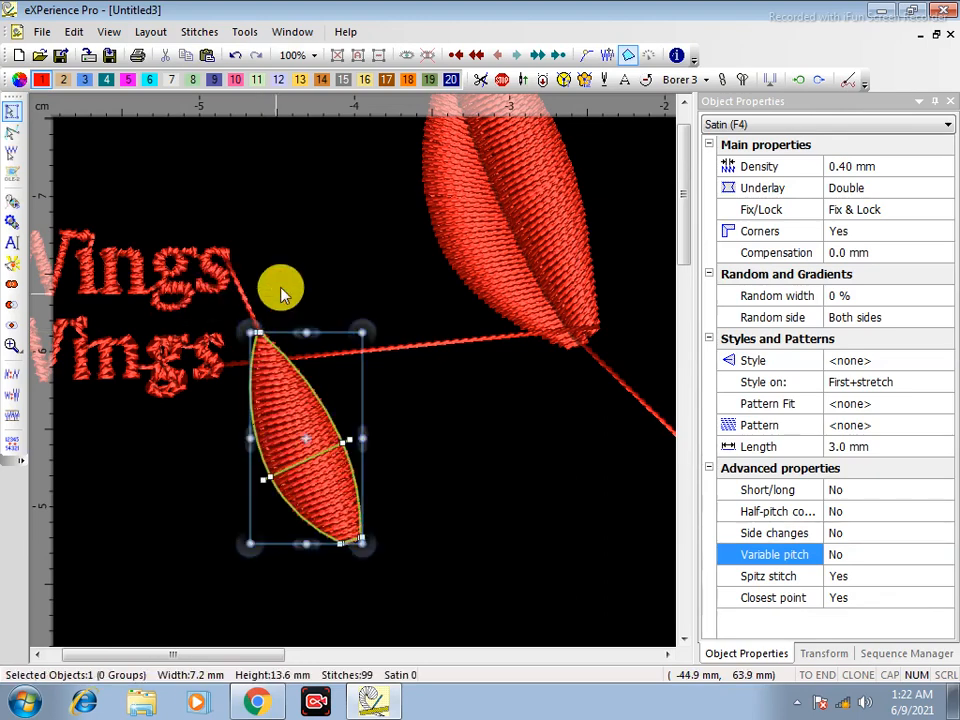
Place both the stitch entry point and the exit point of the small leaf at its lower tip
{"action": "left_click", "coordinate": [296, 305]}
{"action": "left_click", "coordinate": [300, 439]}
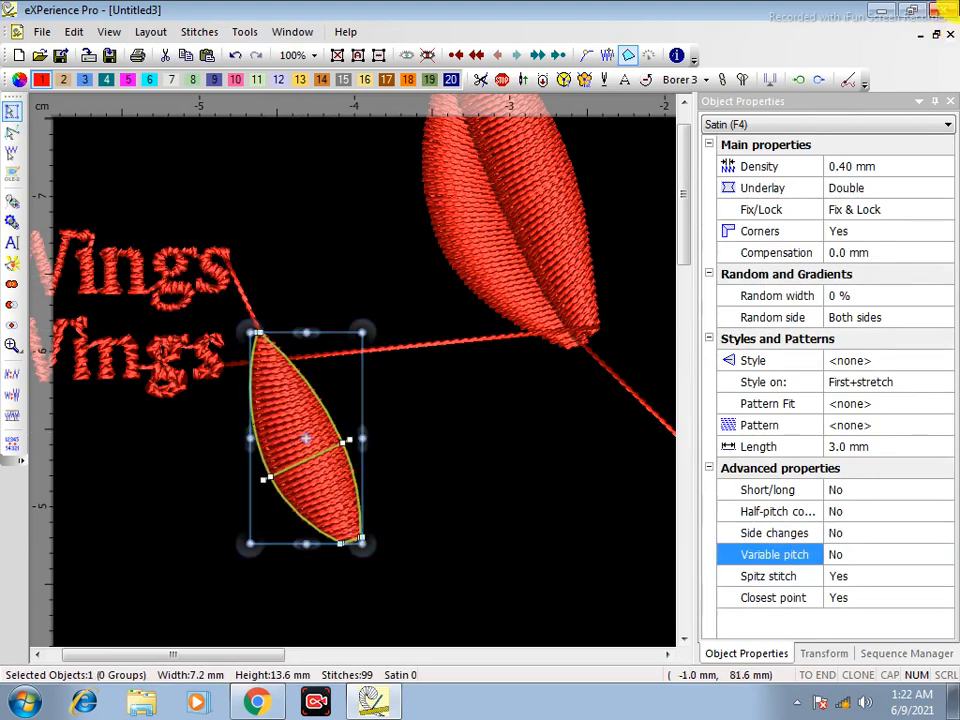
{"action": "left_click", "coordinate": [797, 79]}
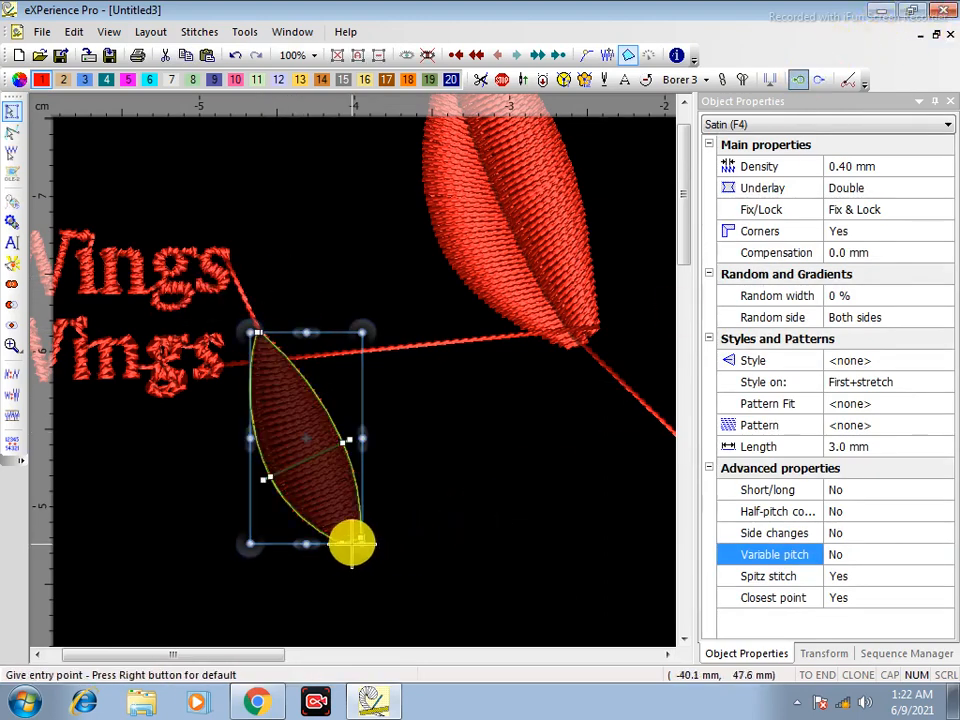
{"action": "left_click", "coordinate": [352, 545]}
{"action": "left_click", "coordinate": [818, 79]}
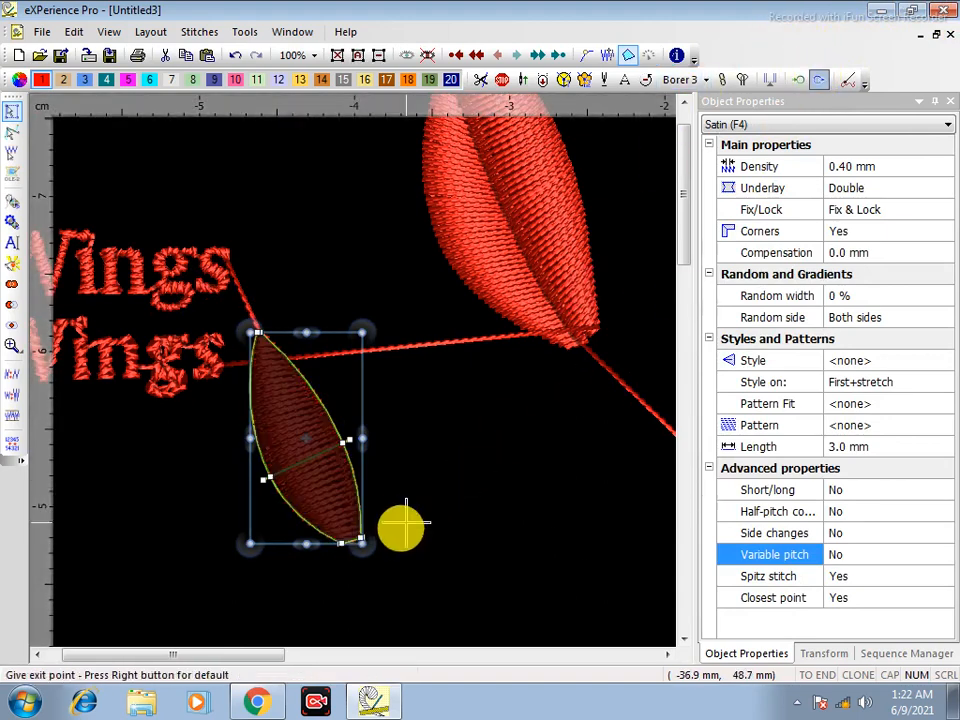
{"action": "left_click", "coordinate": [350, 537]}
{"action": "left_click", "coordinate": [471, 422]}
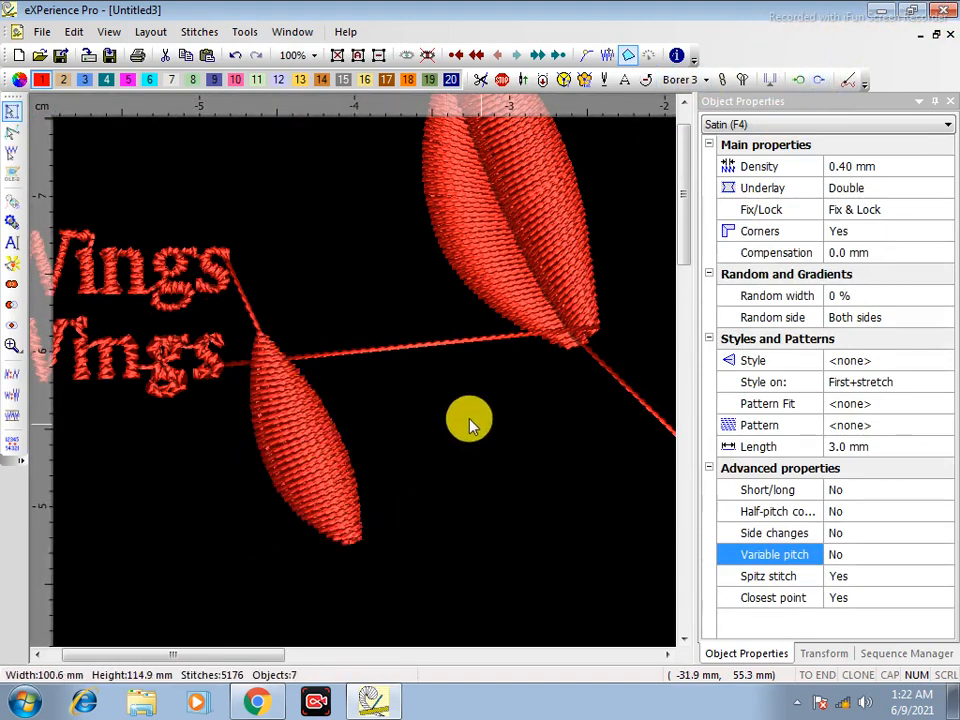
Narrow the small leaf to a width of about 4.5 mm
{"action": "left_click", "coordinate": [306, 461]}
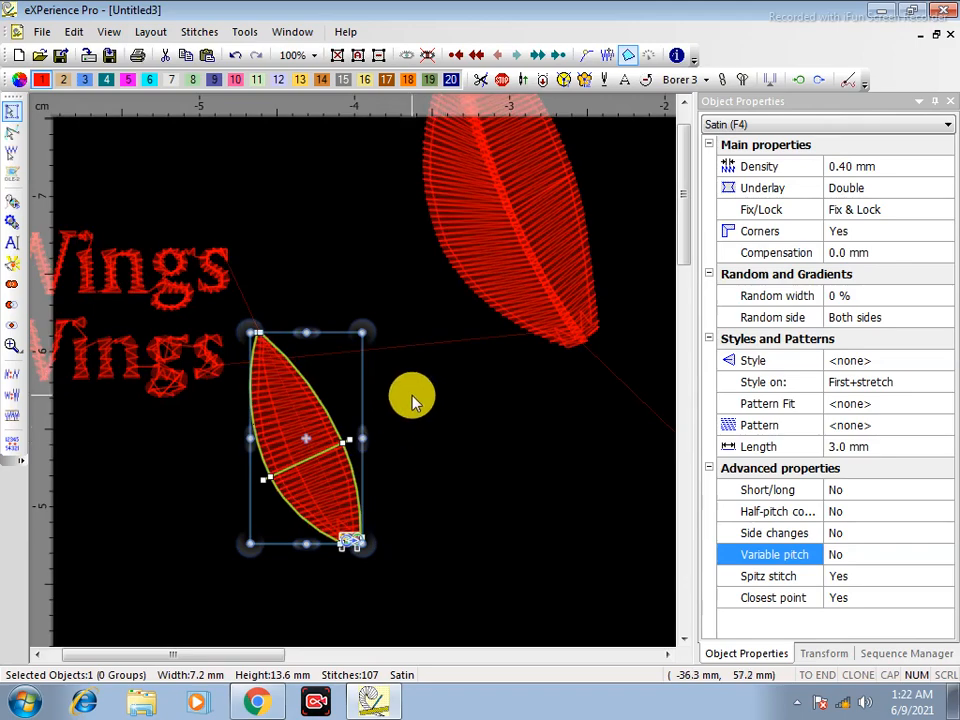
{"action": "scroll", "coordinate": [411, 394], "scroll_direction": "up", "scroll_amount": 3}
{"action": "left_click_drag", "start_coordinate": [206, 386], "coordinate": [421, 361]}
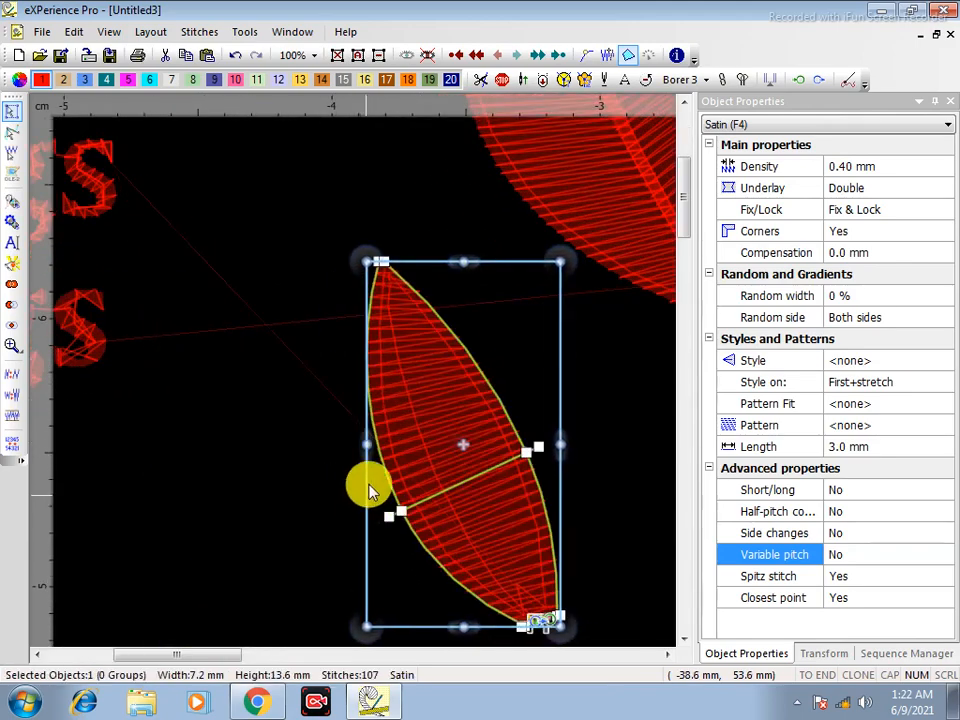
{"action": "left_click_drag", "start_coordinate": [369, 444], "coordinate": [440, 443]}
{"action": "left_click", "coordinate": [380, 385]}
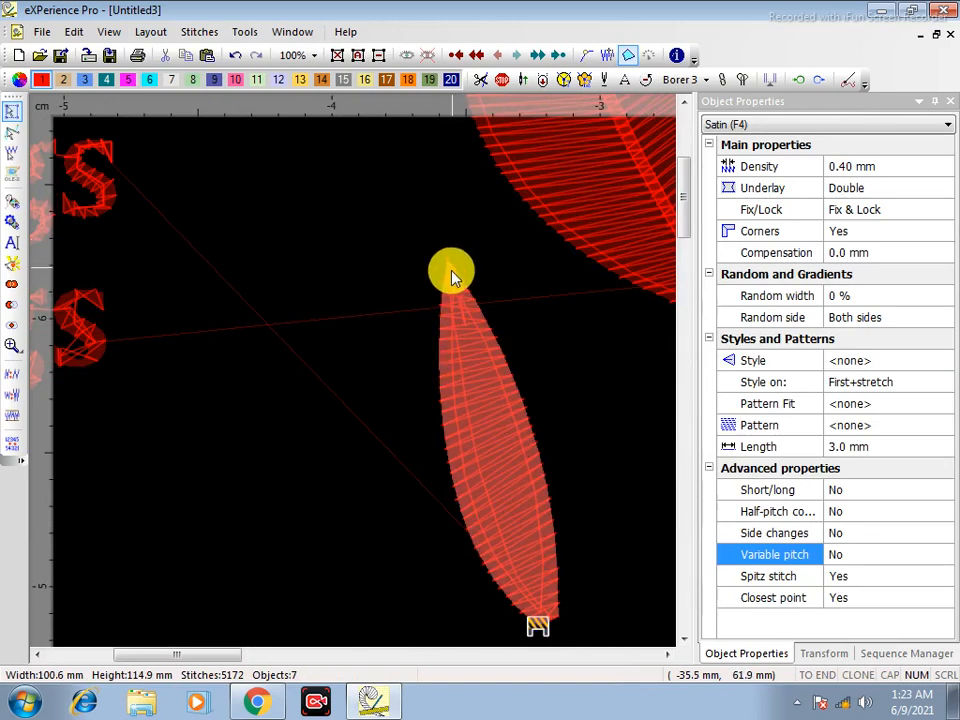
{"action": "left_click", "coordinate": [496, 460]}
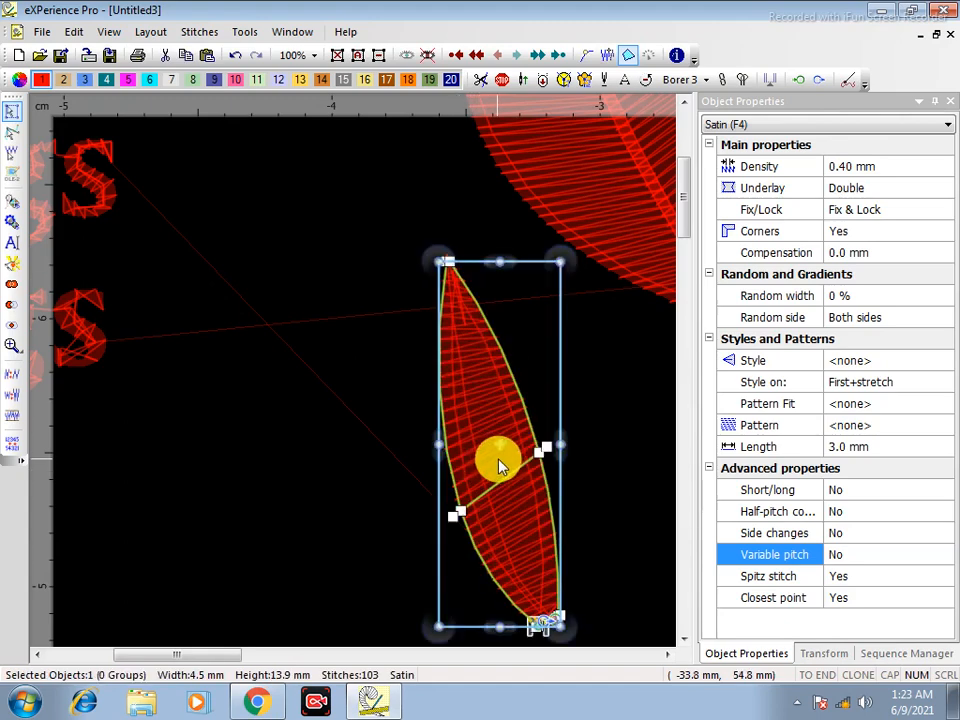
Raise the left end of the small leaf's stitch direction line so it runs closer to horizontal
{"action": "left_click", "coordinate": [12, 132]}
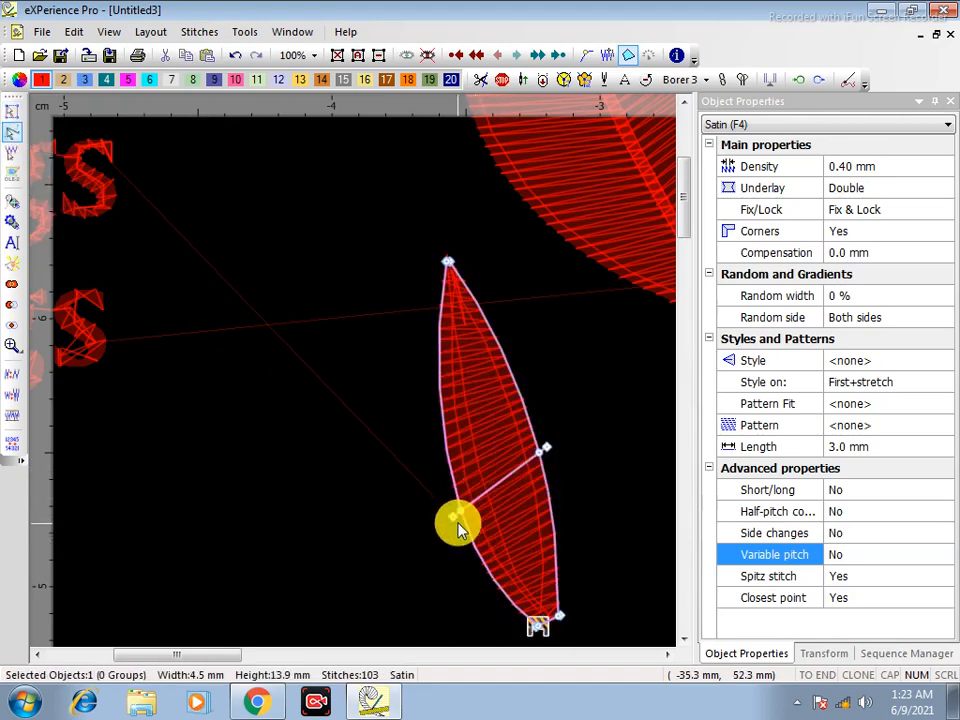
{"action": "left_click_drag", "start_coordinate": [455, 520], "coordinate": [438, 473]}
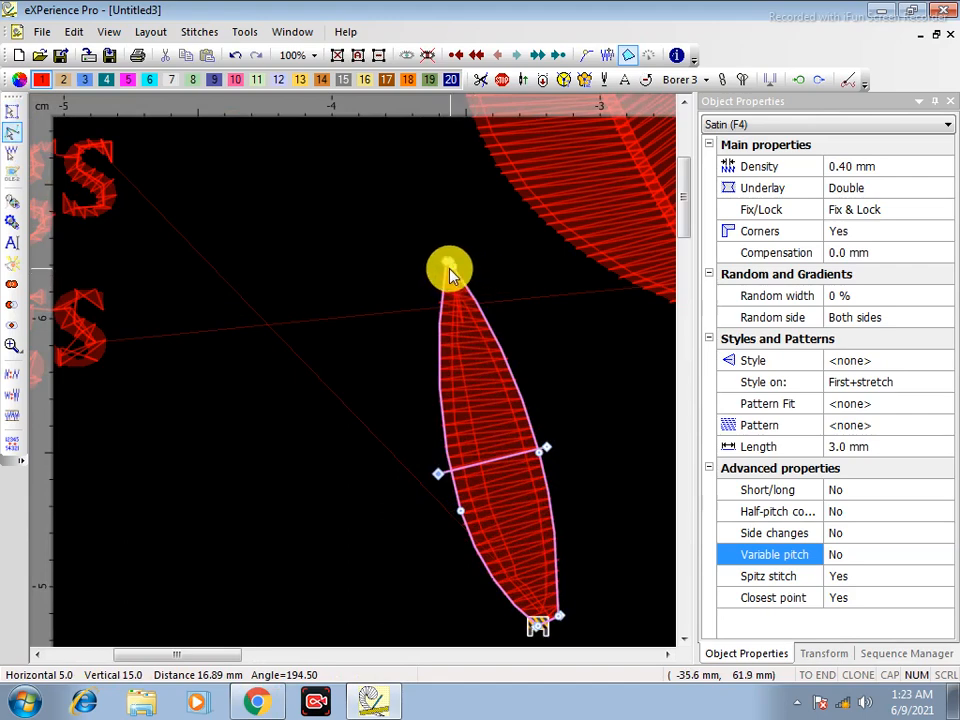
{"action": "left_click", "coordinate": [521, 270]}
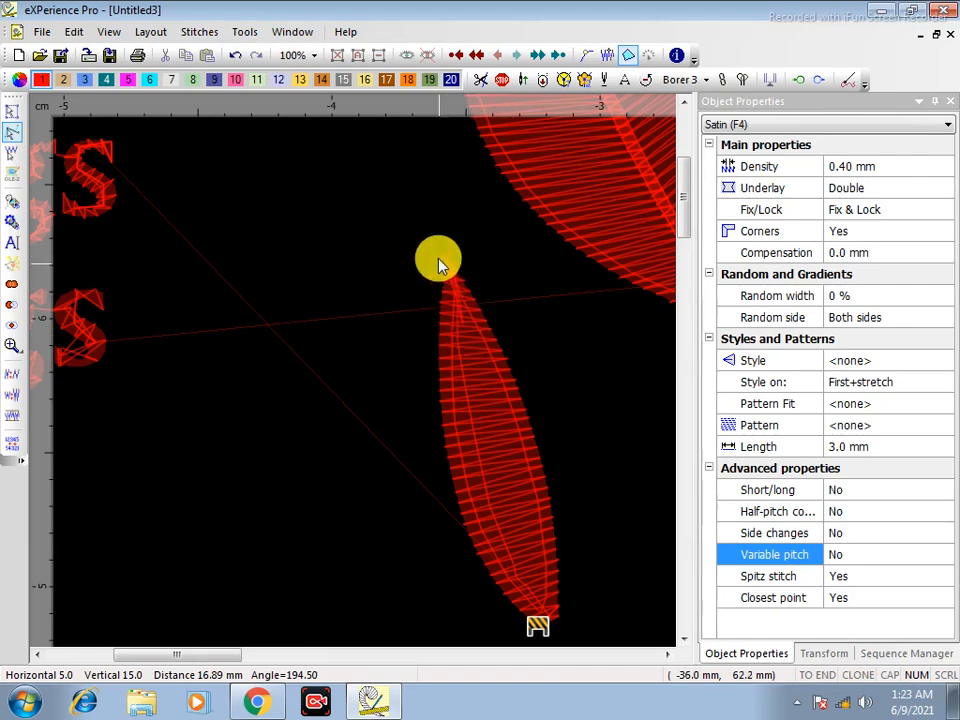
{"action": "left_click", "coordinate": [453, 287]}
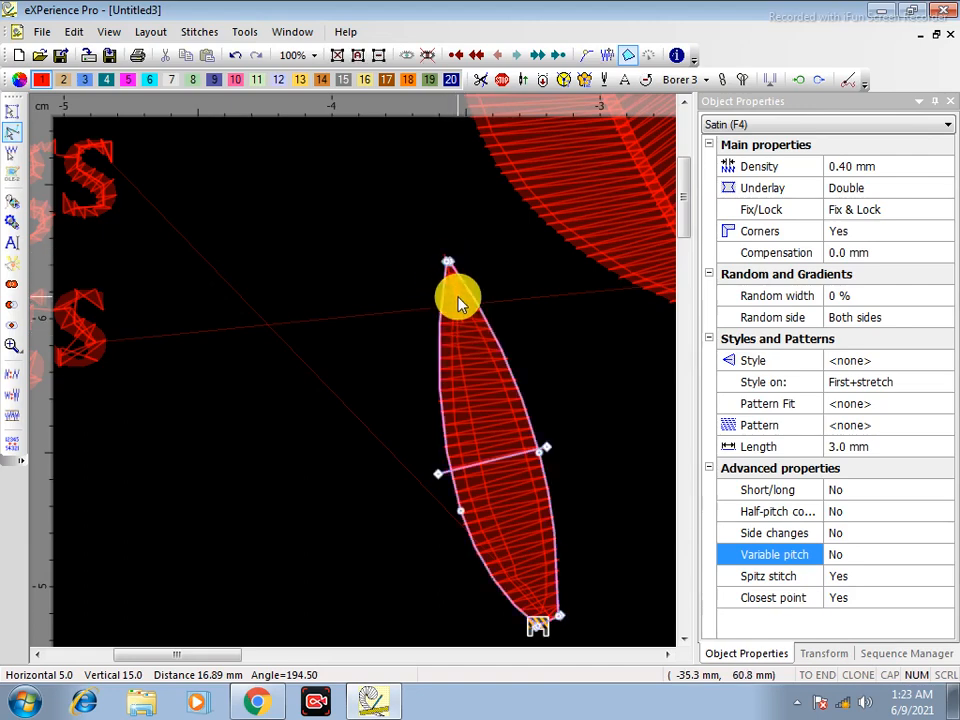
Step through the small leaf's stitches from underlay to exit, examining how the upper tip is sewn
{"action": "left_click", "coordinate": [607, 58]}
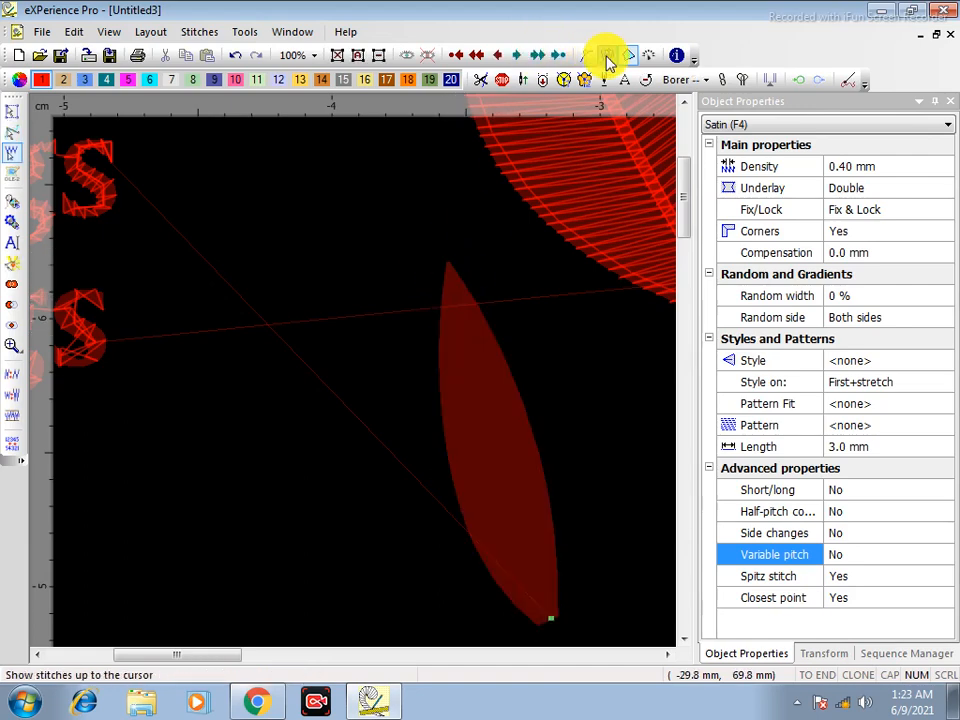
{"action": "key", "text": "Right"}
{"action": "key", "text": "Right"}
{"action": "key", "text": "Right"}
{"action": "key", "text": "Right"}
{"action": "key", "text": "Right"}
{"action": "key", "text": "Right"}
{"action": "key", "text": "Right"}
{"action": "key", "text": "Right"}
{"action": "key", "text": "Right"}
{"action": "key", "text": "Right"}
{"action": "key", "text": "Right"}
{"action": "key", "text": "Right"}
{"action": "key", "text": "Right"}
{"action": "key", "text": "Right"}
{"action": "key", "text": "Right"}
{"action": "key", "text": "Right"}
{"action": "key", "text": "Right"}
{"action": "key", "text": "Right"}
{"action": "key", "text": "Right"}
{"action": "key", "text": "Right"}
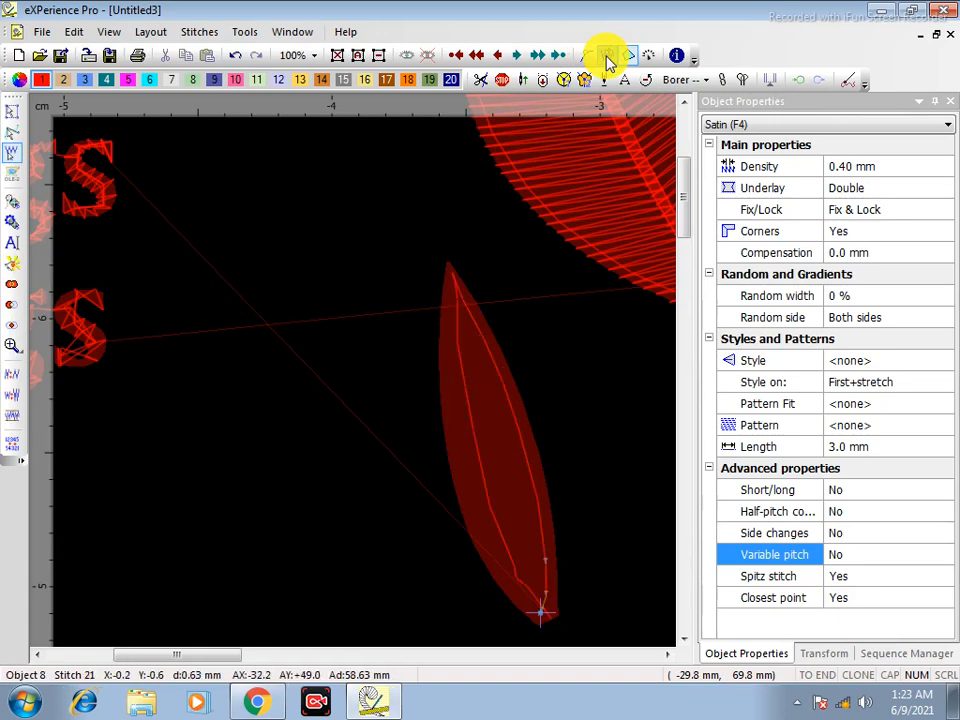
{"action": "key", "text": "Right"}
{"action": "key", "text": "Right"}
{"action": "key", "text": "Right"}
{"action": "key", "text": "Right"}
{"action": "key", "text": "Right"}
{"action": "key", "text": "Right"}
{"action": "key", "text": "Right"}
{"action": "key", "text": "Right"}
{"action": "key", "text": "Right"}
{"action": "key", "text": "Right"}
{"action": "key", "text": "Right"}
{"action": "key", "text": "Right"}
{"action": "key", "text": "Right"}
{"action": "key", "text": "Right"}
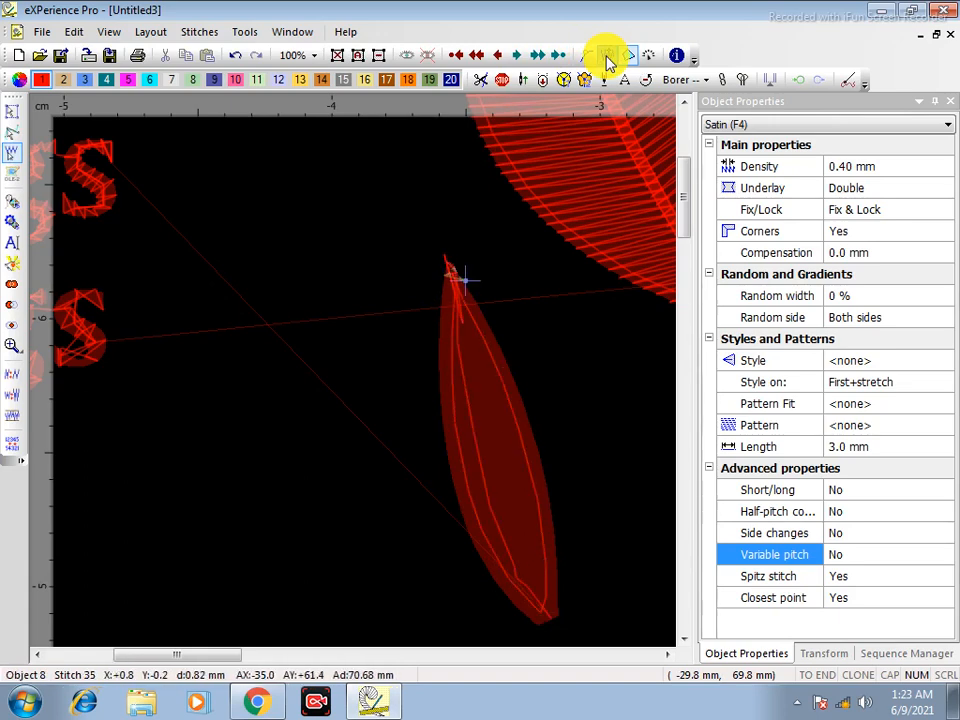
{"action": "key", "text": "Left"}
{"action": "key", "text": "Left"}
{"action": "key", "text": "Left"}
{"action": "key", "text": "Left"}
{"action": "key", "text": "Left"}
{"action": "key", "text": "Left"}
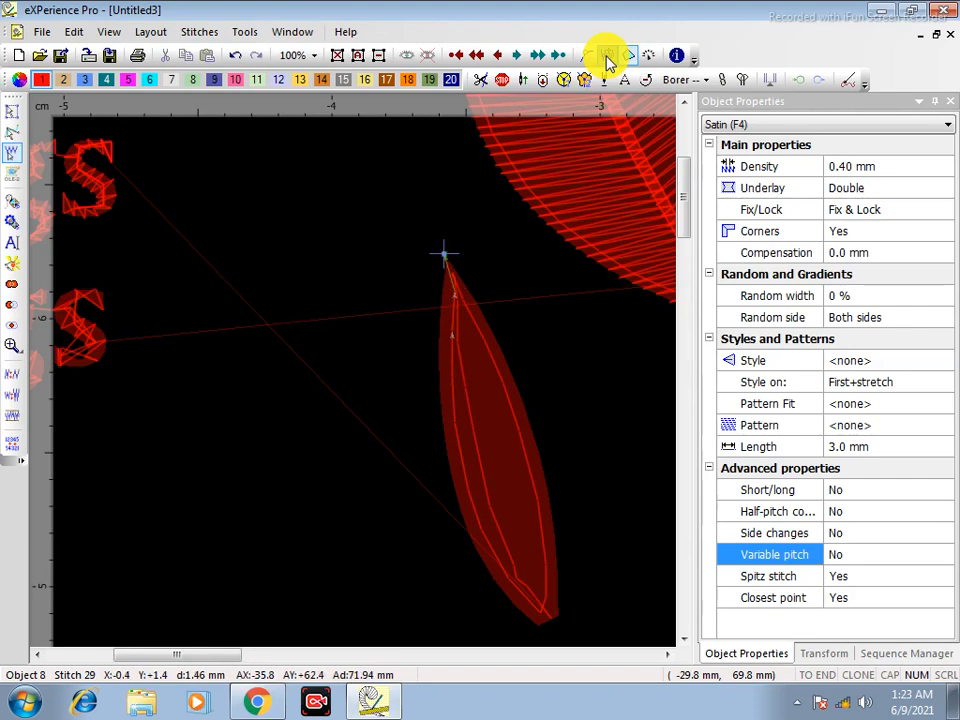
{"action": "key", "text": "Right"}
{"action": "key", "text": "Right"}
{"action": "key", "text": "Right"}
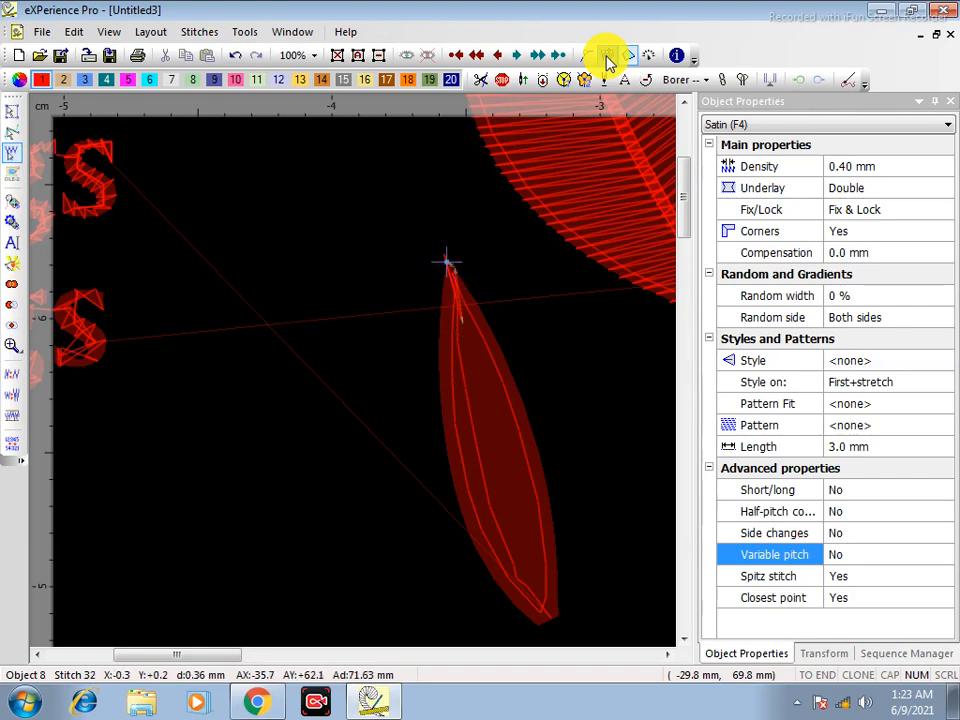
{"action": "key", "text": "Right"}
{"action": "key", "text": "Right"}
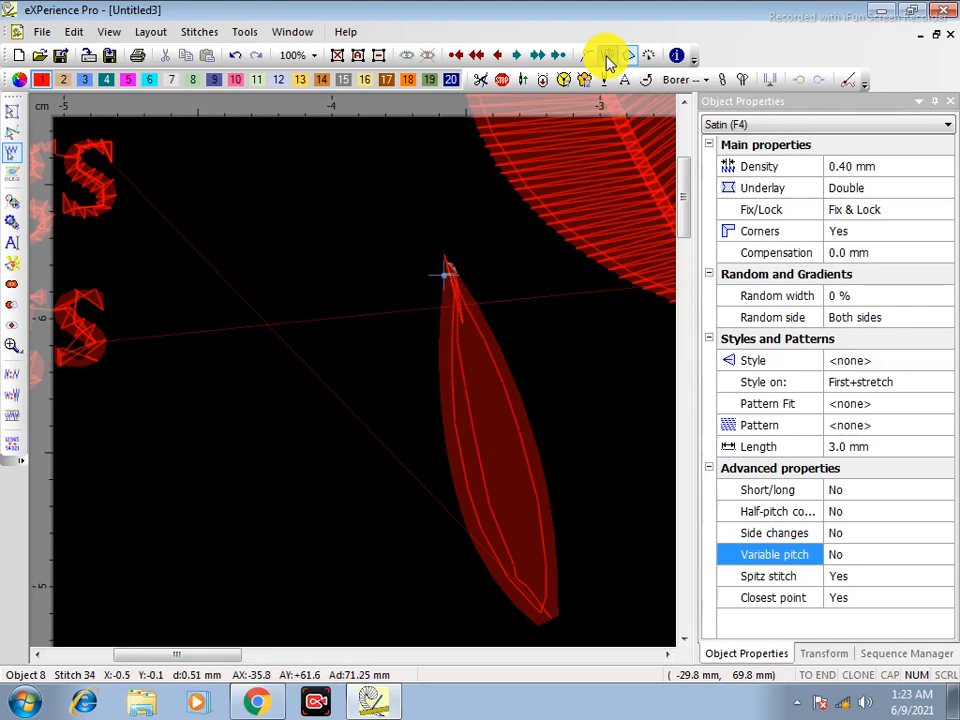
{"action": "key", "text": "Right"}
{"action": "key", "text": "Right"}
{"action": "key", "text": "Right"}
{"action": "key", "text": "Right"}
{"action": "key", "text": "Right"}
{"action": "key", "text": "Right"}
{"action": "key", "text": "Right"}
{"action": "key", "text": "Right"}
{"action": "key", "text": "Right"}
{"action": "key", "text": "Right"}
{"action": "key", "text": "Right"}
{"action": "key", "text": "Right"}
{"action": "key", "text": "Right"}
{"action": "key", "text": "Right"}
{"action": "key", "text": "Right"}
{"action": "key", "text": "Right"}
{"action": "key", "text": "Right"}
{"action": "key", "text": "Right"}
{"action": "key", "text": "Right"}
{"action": "key", "text": "Right"}
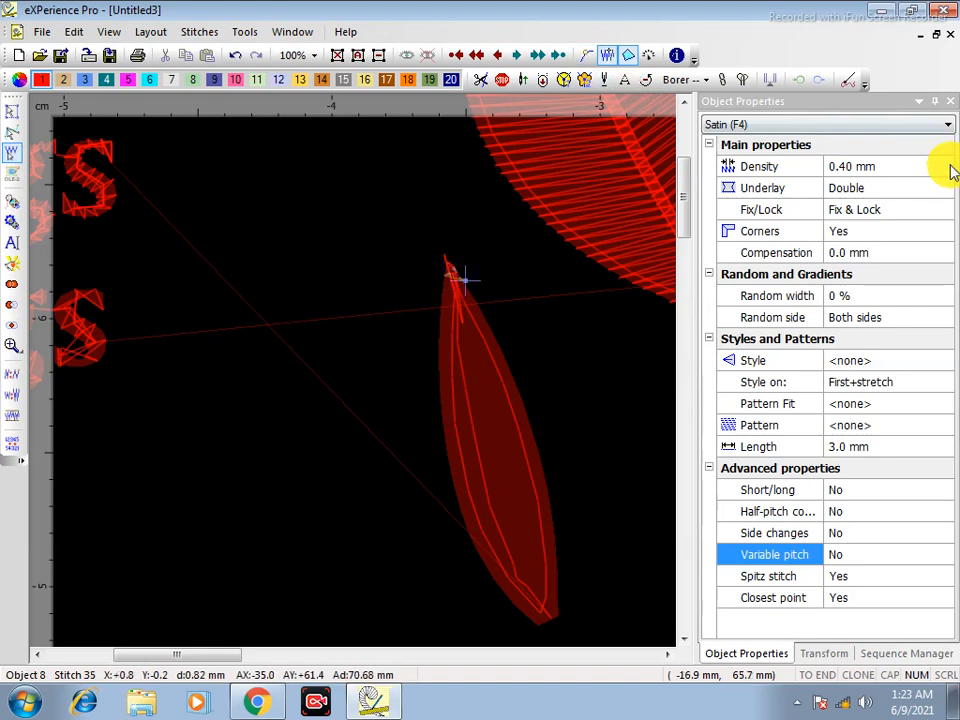
{"action": "key", "text": "Right"}
{"action": "key", "text": "Right"}
{"action": "key", "text": "Right"}
{"action": "key", "text": "Right"}
{"action": "key", "text": "Right"}
{"action": "key", "text": "Right"}
{"action": "key", "text": "Right"}
{"action": "key", "text": "Right"}
{"action": "key", "text": "Right"}
{"action": "key", "text": "Right"}
{"action": "key", "text": "Right"}
{"action": "key", "text": "Right"}
{"action": "key", "text": "Right"}
{"action": "key", "text": "Right"}
{"action": "key", "text": "Right"}
{"action": "key", "text": "Right"}
{"action": "key", "text": "Right"}
{"action": "key", "text": "Right"}
{"action": "key", "text": "Right"}
{"action": "key", "text": "Right"}
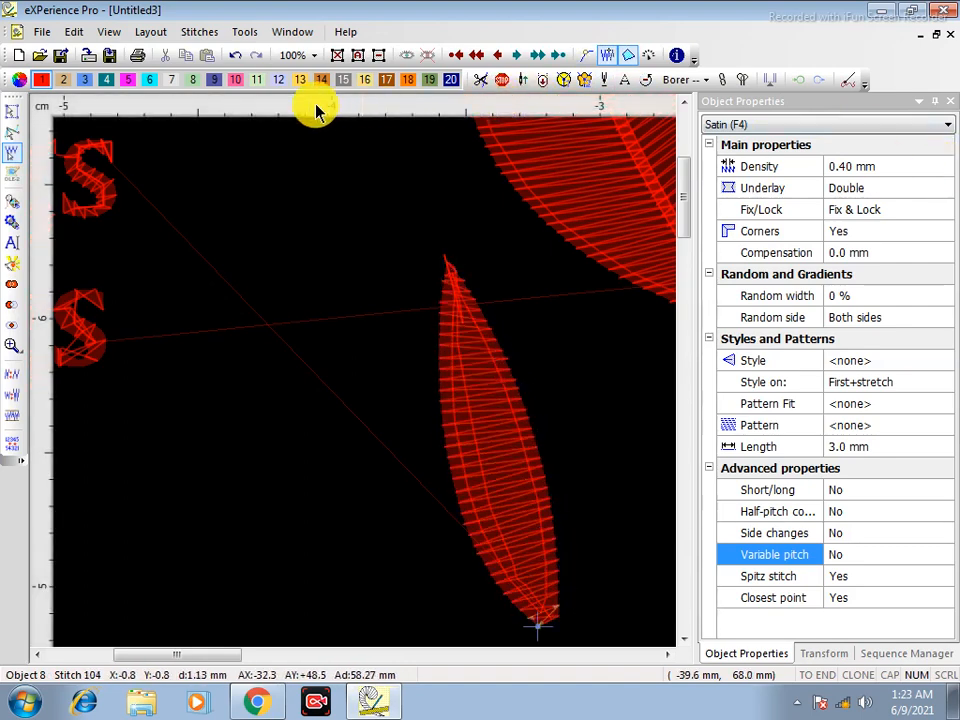
Set Spitz stitch to No for the small leaf and inspect its upper tip
{"action": "left_click", "coordinate": [12, 112]}
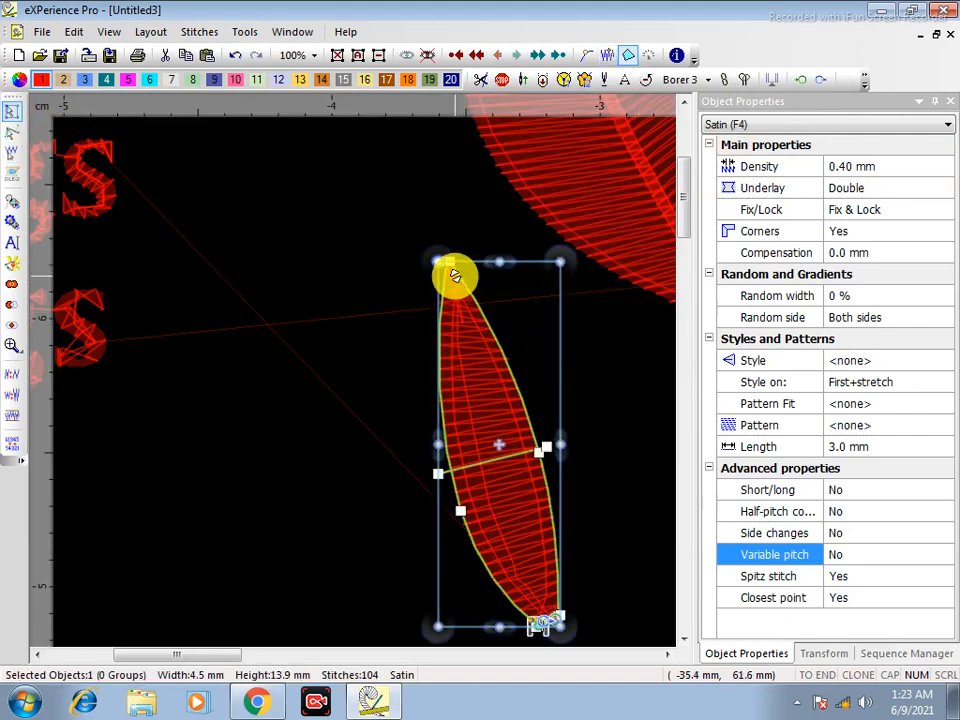
{"action": "double_click", "coordinate": [843, 580]}
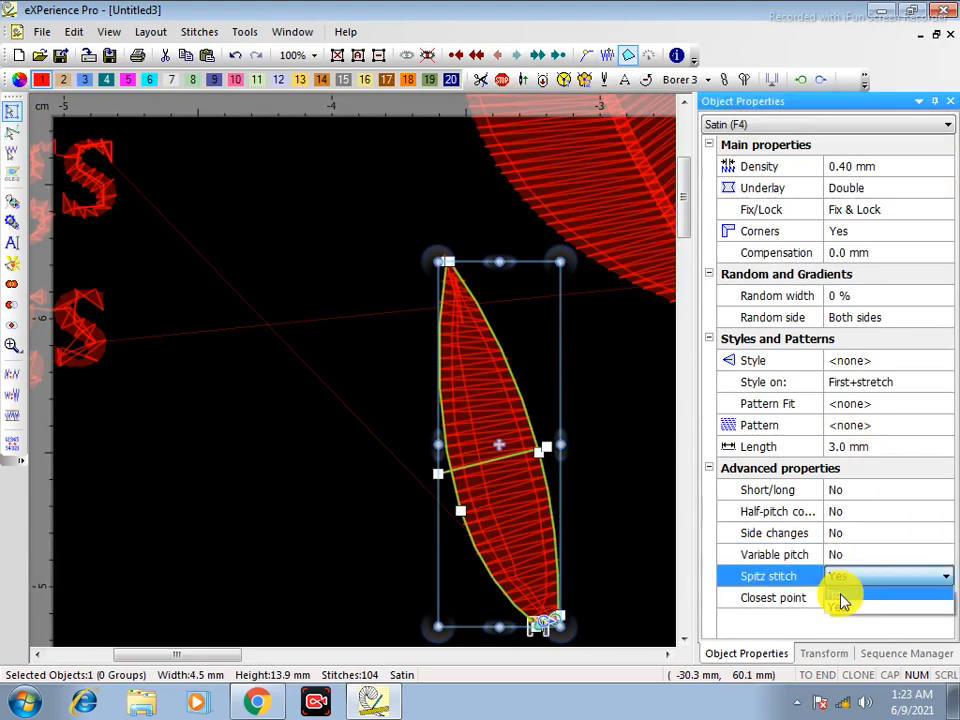
{"action": "left_click", "coordinate": [471, 375]}
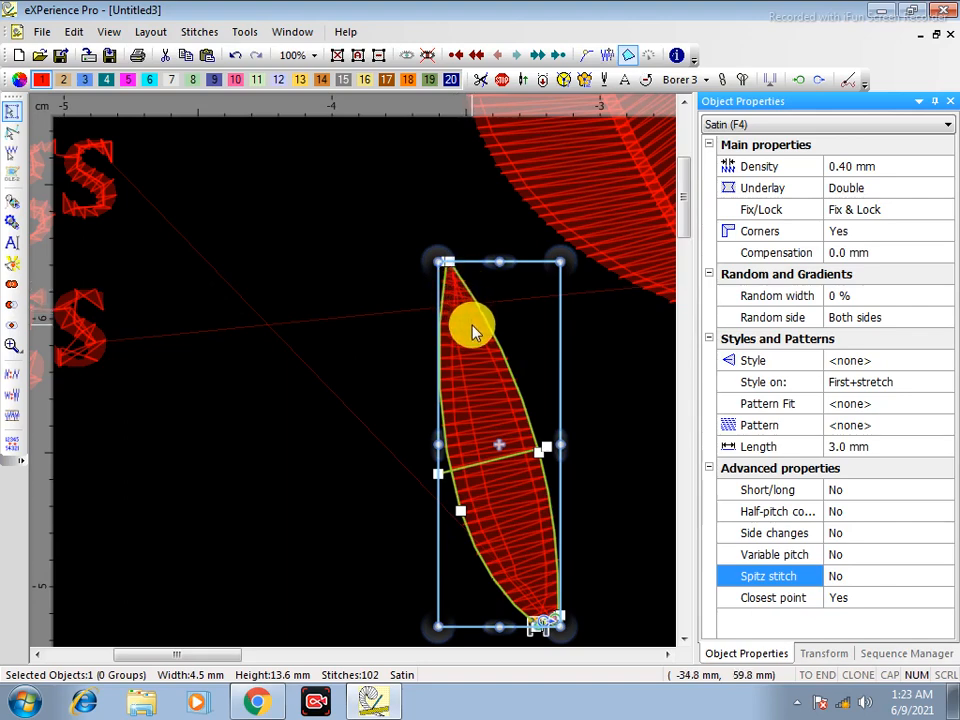
{"action": "scroll", "coordinate": [384, 417], "scroll_direction": "down", "scroll_amount": 3}
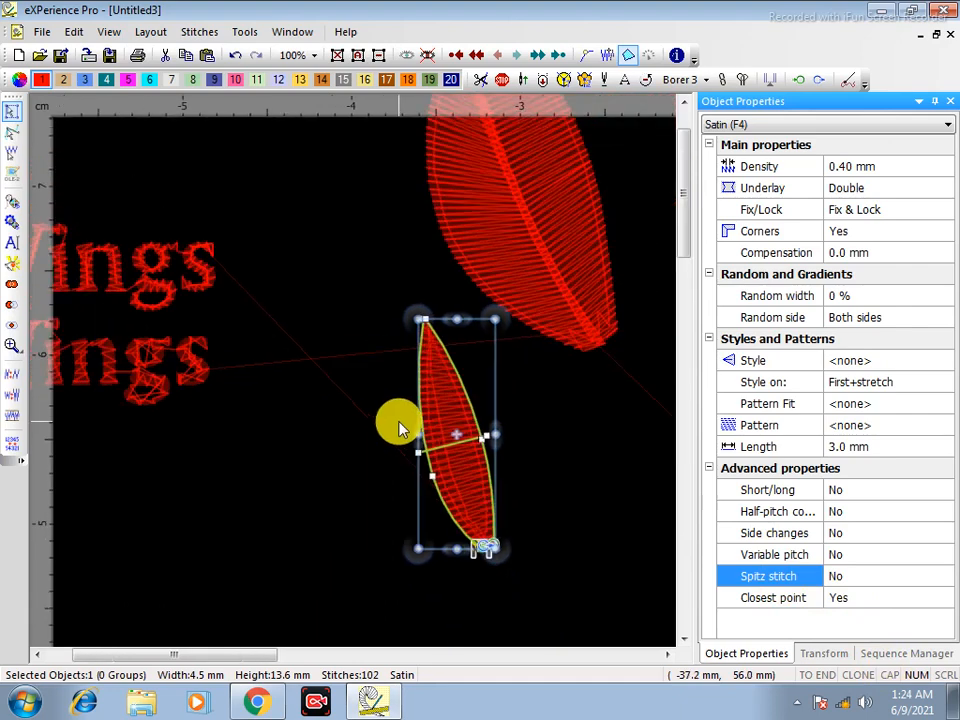
Place a copy of the small leaf diagonally below and to the left of the original
{"action": "left_click", "coordinate": [290, 383]}
{"action": "scroll", "coordinate": [431, 392], "scroll_direction": "down", "scroll_amount": 1}
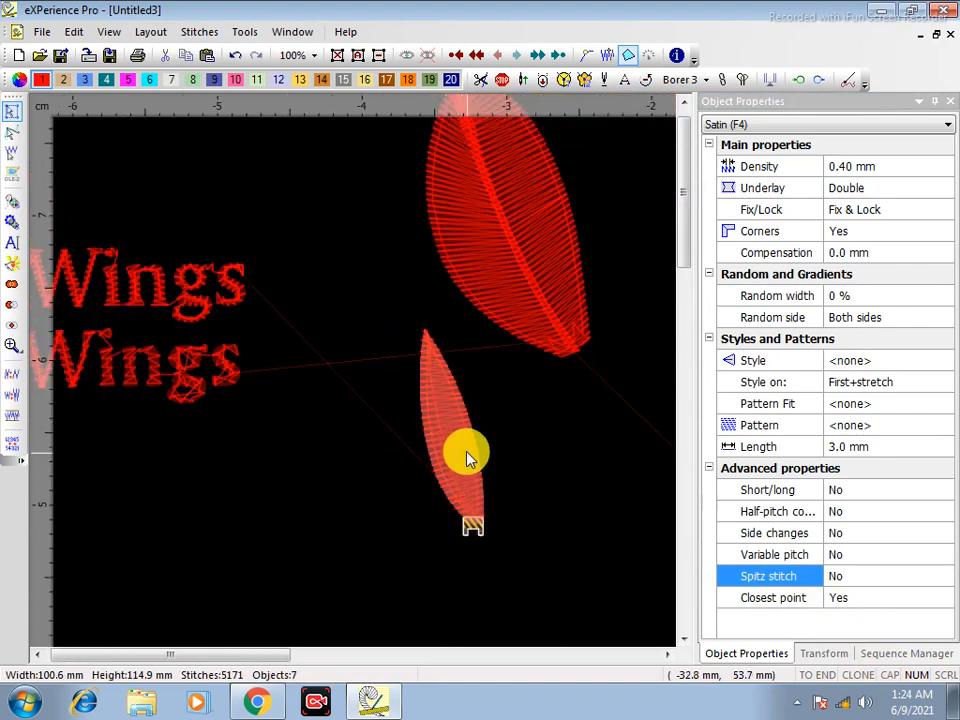
{"action": "left_click_drag", "start_coordinate": [465, 452], "coordinate": [393, 575]}
{"action": "right_click", "coordinate": [407, 430]}
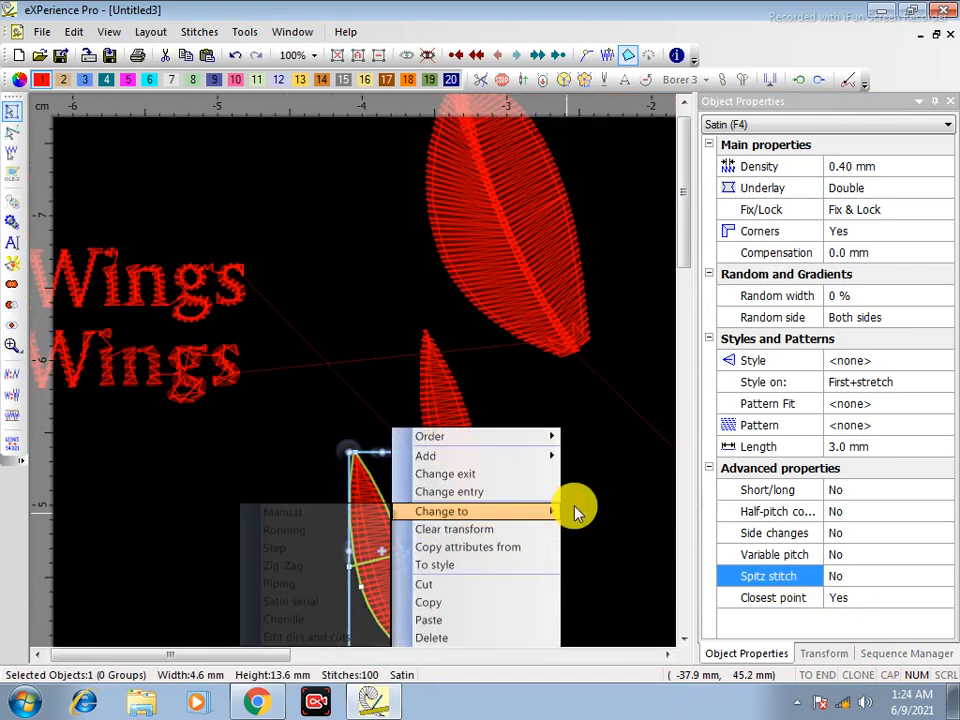
{"action": "left_click", "coordinate": [591, 454]}
{"action": "left_click", "coordinate": [638, 448]}
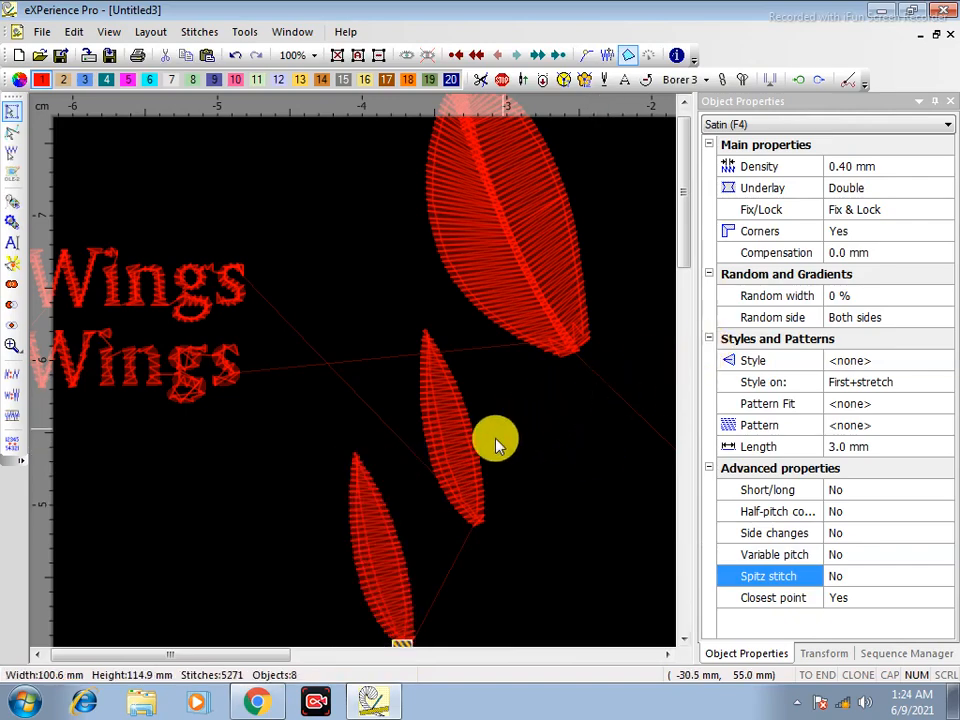
Delete both "Wings" letterings and the large leaf above the two small leaves
{"action": "scroll", "coordinate": [585, 437], "scroll_direction": "down", "scroll_amount": 3}
{"action": "scroll", "coordinate": [557, 462], "scroll_direction": "up", "scroll_amount": 4}
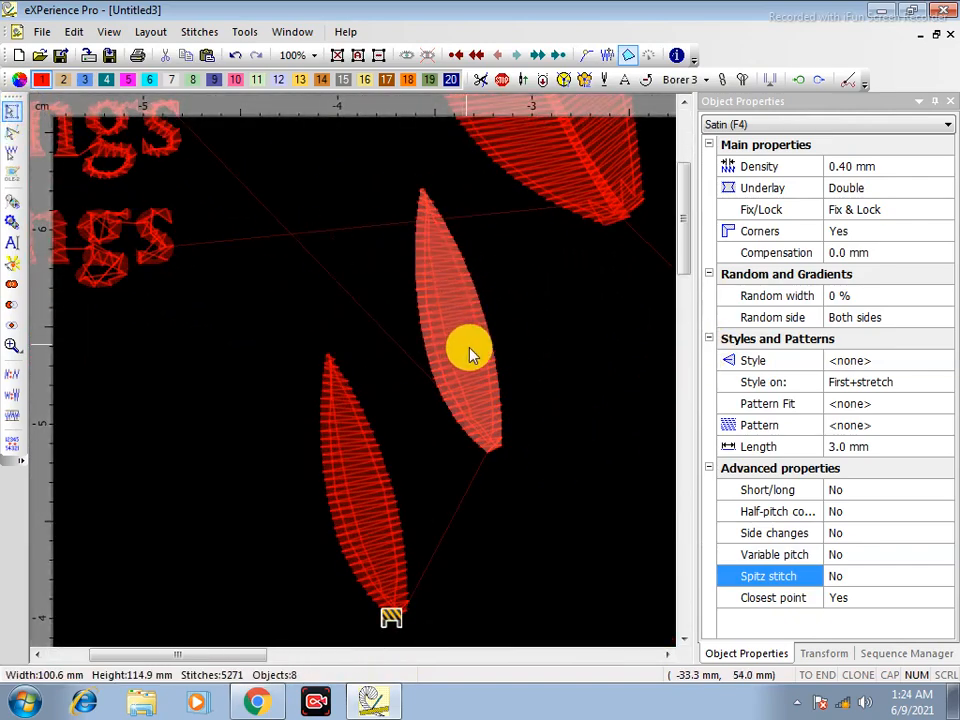
{"action": "scroll", "coordinate": [470, 355], "scroll_direction": "down", "scroll_amount": 4}
{"action": "left_click_drag", "start_coordinate": [257, 227], "coordinate": [437, 350]}
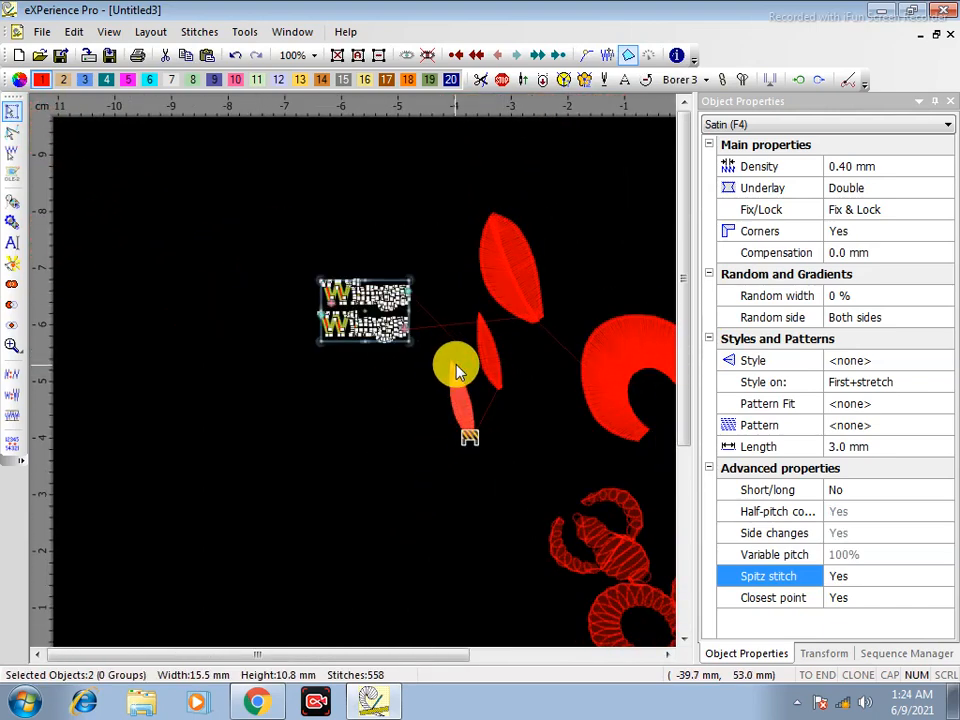
{"action": "left_click_drag", "start_coordinate": [432, 168], "coordinate": [560, 340]}
Move the lower small leaf down and to the right, just beneath the upper leaf's bottom tip
{"action": "scroll", "coordinate": [500, 390], "scroll_direction": "up", "scroll_amount": 5}
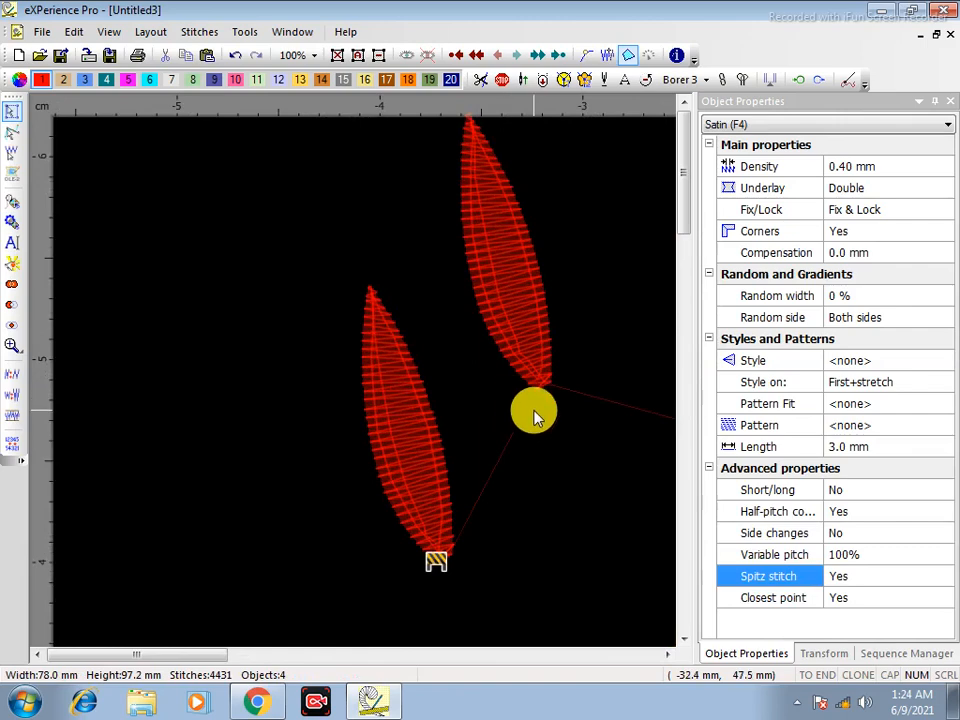
{"action": "left_click", "coordinate": [435, 443]}
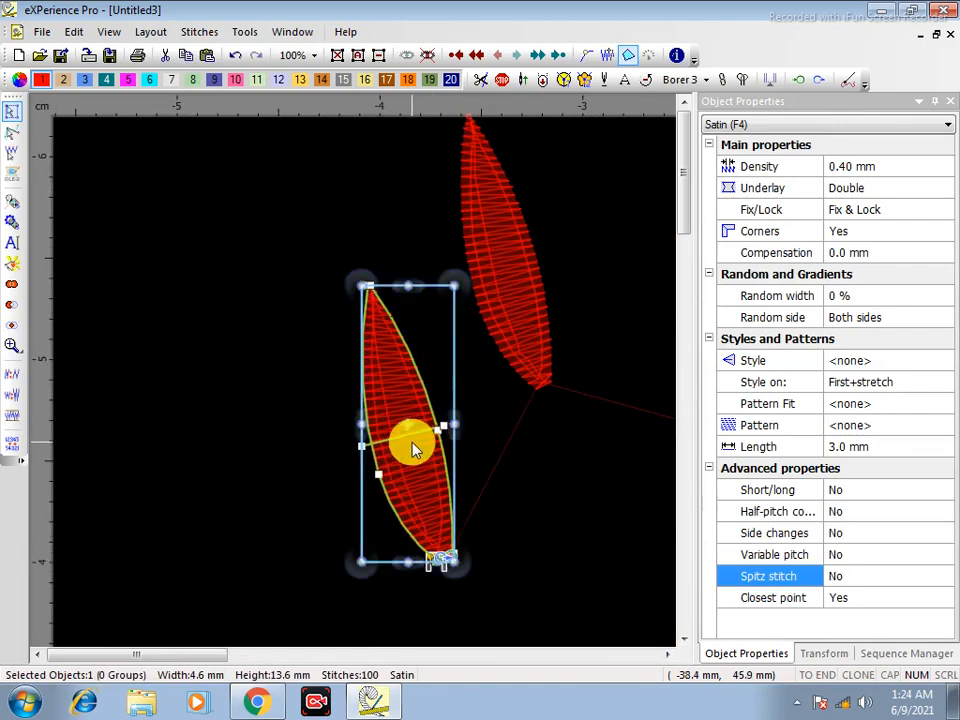
{"action": "left_click_drag", "start_coordinate": [415, 448], "coordinate": [495, 569]}
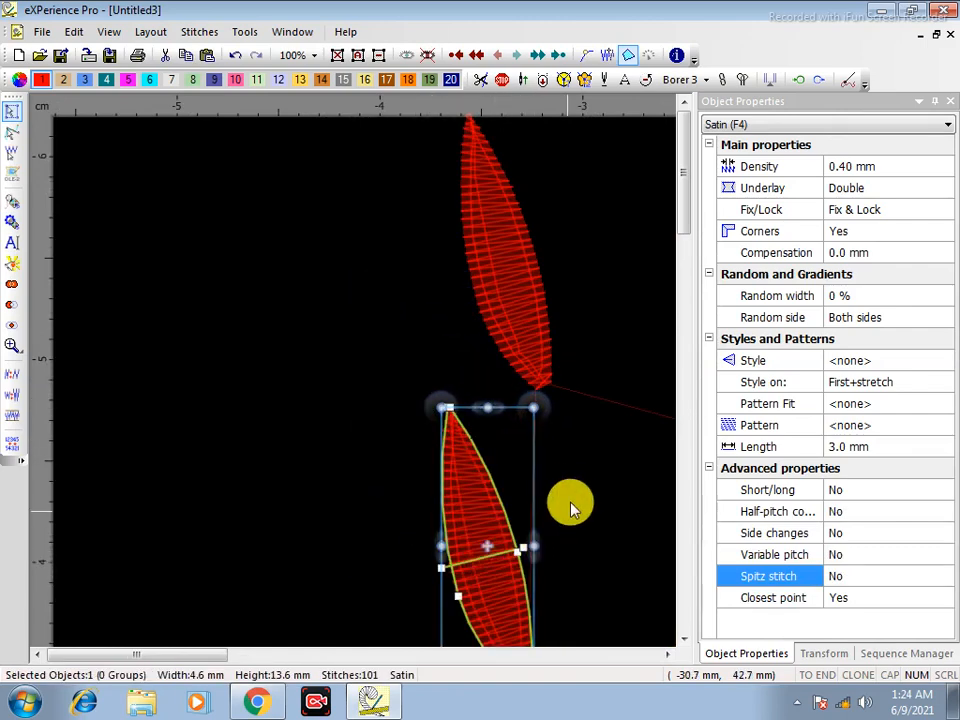
{"action": "left_click", "coordinate": [570, 506]}
{"action": "scroll", "coordinate": [493, 521], "scroll_direction": "up", "scroll_amount": 2}
{"action": "scroll", "coordinate": [500, 517], "scroll_direction": "down", "scroll_amount": 1}
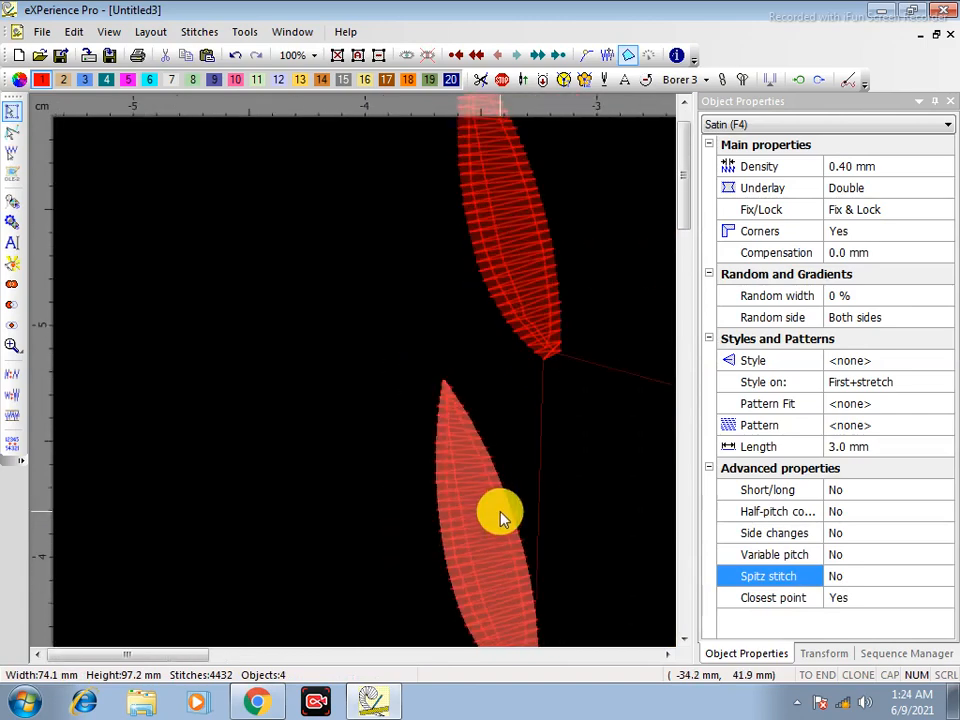
Set the lower leaf's stitch start point near its upper tip and its end point at its bottom tip
{"action": "scroll", "coordinate": [500, 517], "scroll_direction": "down", "scroll_amount": 3}
{"action": "left_click", "coordinate": [503, 519]}
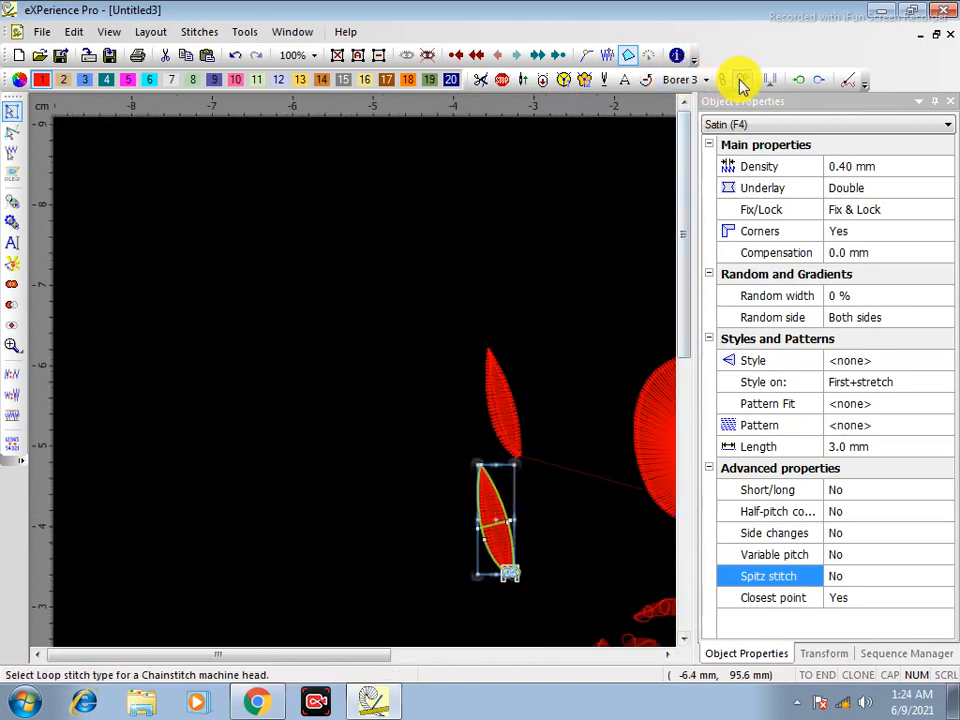
{"action": "left_click", "coordinate": [797, 81]}
{"action": "right_click", "coordinate": [535, 260]}
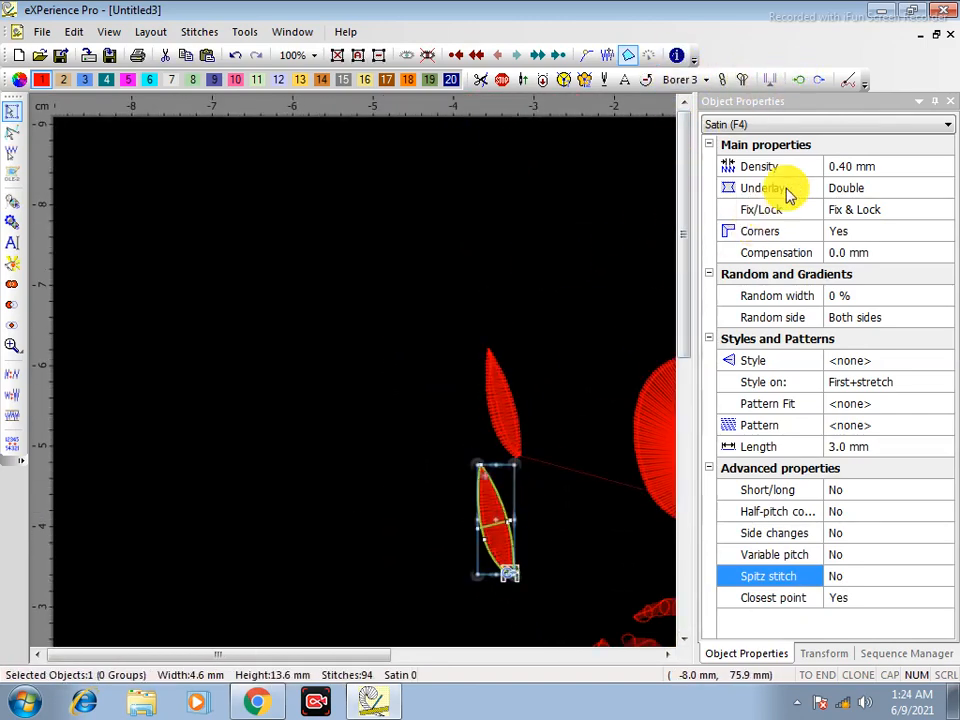
{"action": "left_click", "coordinate": [817, 80]}
{"action": "right_click", "coordinate": [543, 344]}
{"action": "left_click", "coordinate": [557, 358]}
Inspect the stitch connection between the two small leaves, including in the realistic stitch preview
{"action": "scroll", "coordinate": [551, 505], "scroll_direction": "up", "scroll_amount": 1}
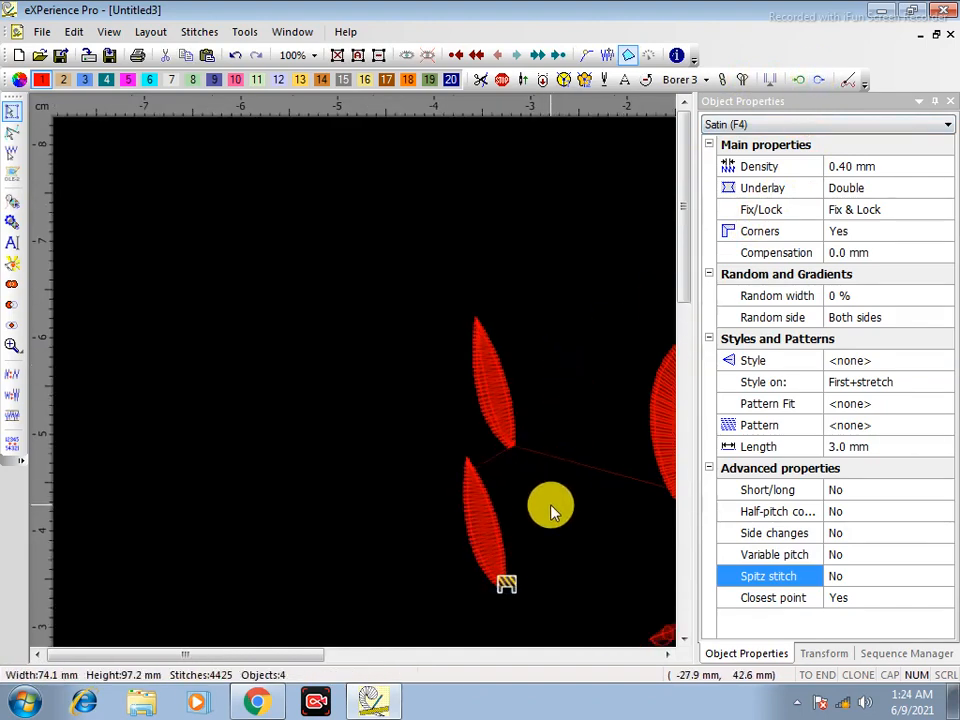
{"action": "scroll", "coordinate": [551, 510], "scroll_direction": "up", "scroll_amount": 3}
{"action": "scroll", "coordinate": [381, 437], "scroll_direction": "down", "scroll_amount": 1}
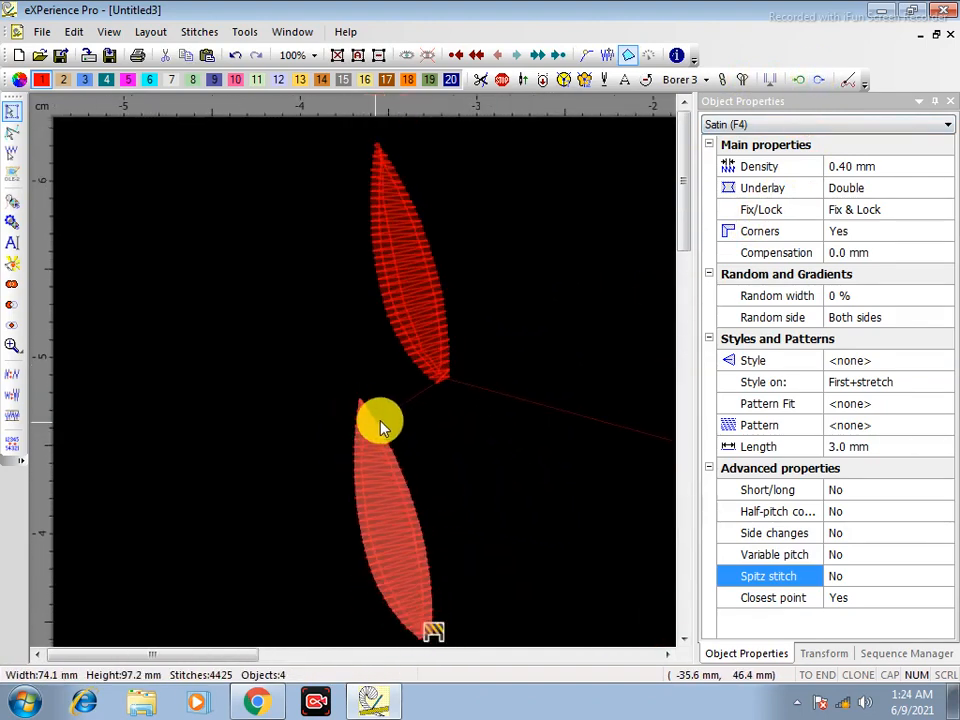
{"action": "left_click", "coordinate": [390, 523]}
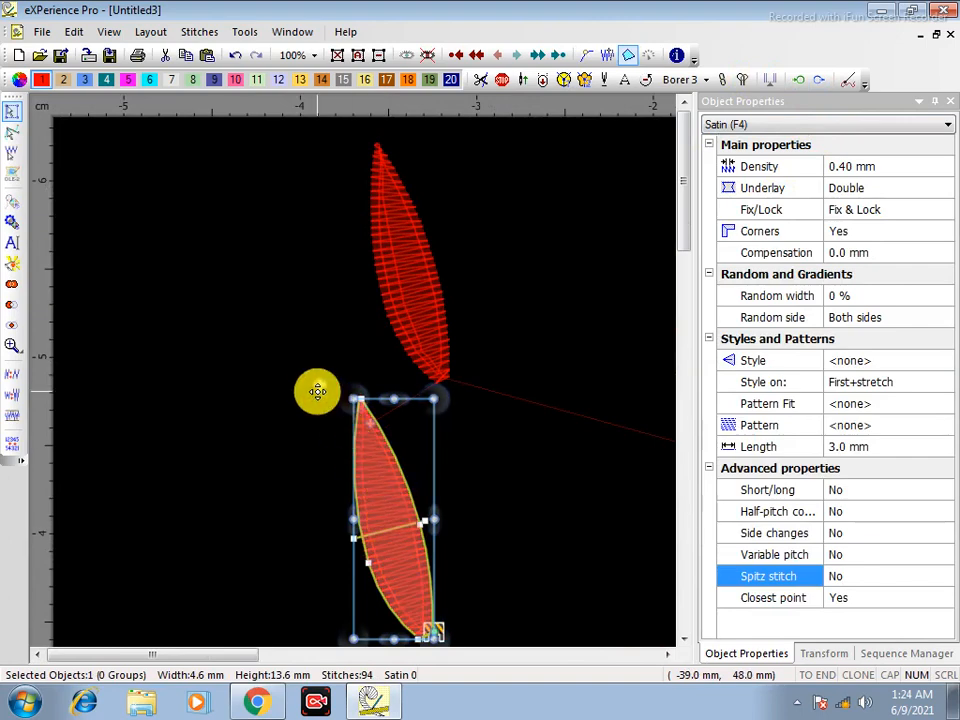
{"action": "left_click", "coordinate": [300, 328]}
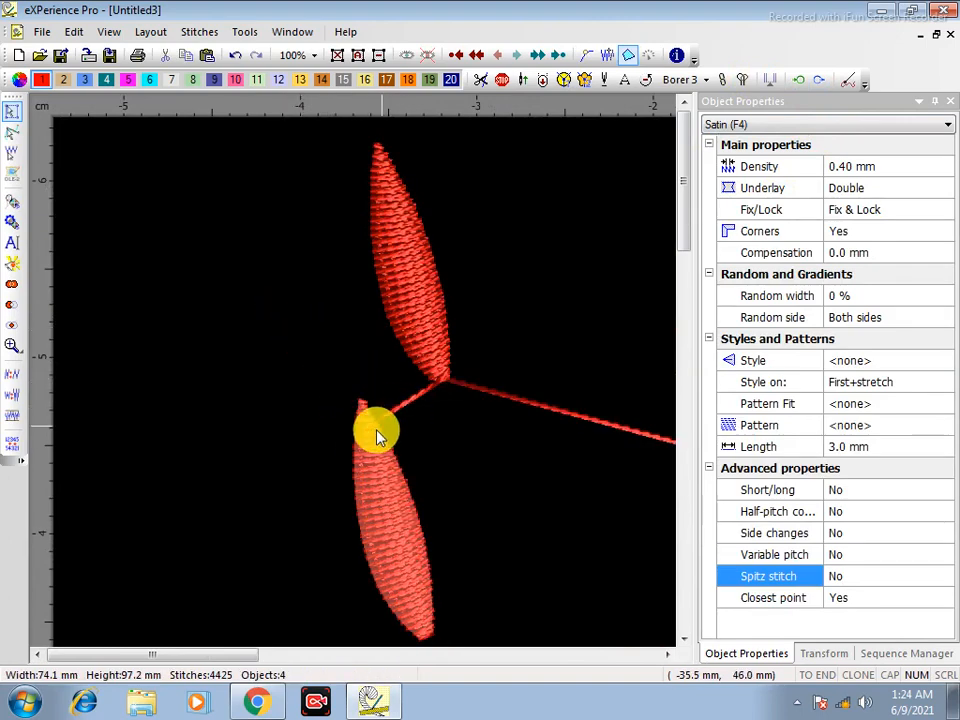
Reposition the lower leaf so that its upper tip sits directly beneath the upper leaf's bottom tip
{"action": "left_click", "coordinate": [386, 493]}
{"action": "left_click_drag", "start_coordinate": [386, 493], "coordinate": [594, 506]}
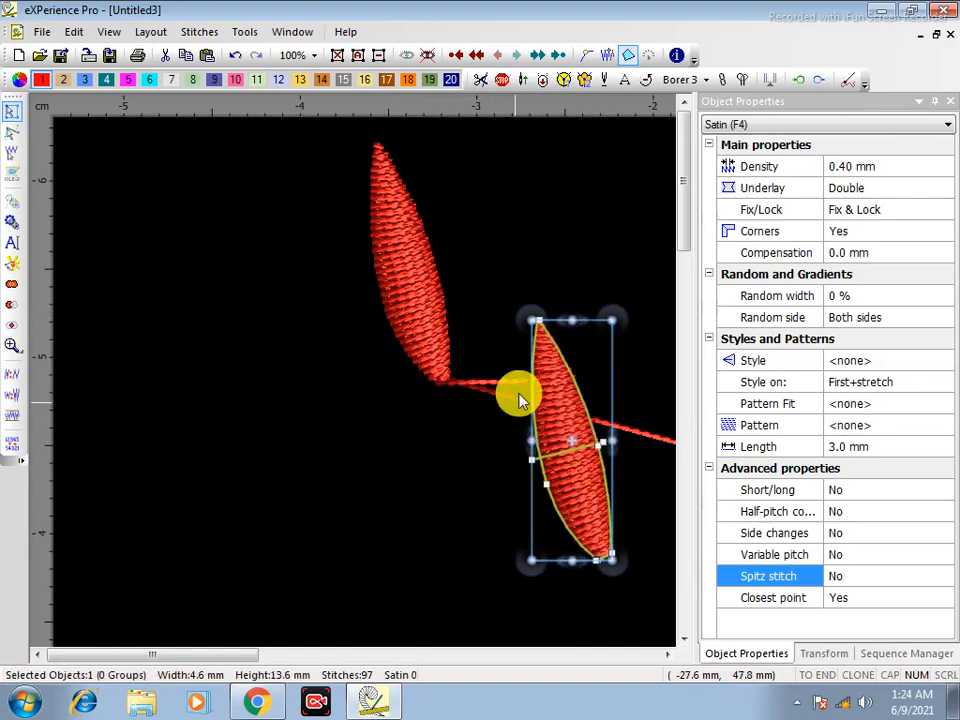
{"action": "left_click_drag", "start_coordinate": [590, 435], "coordinate": [499, 528]}
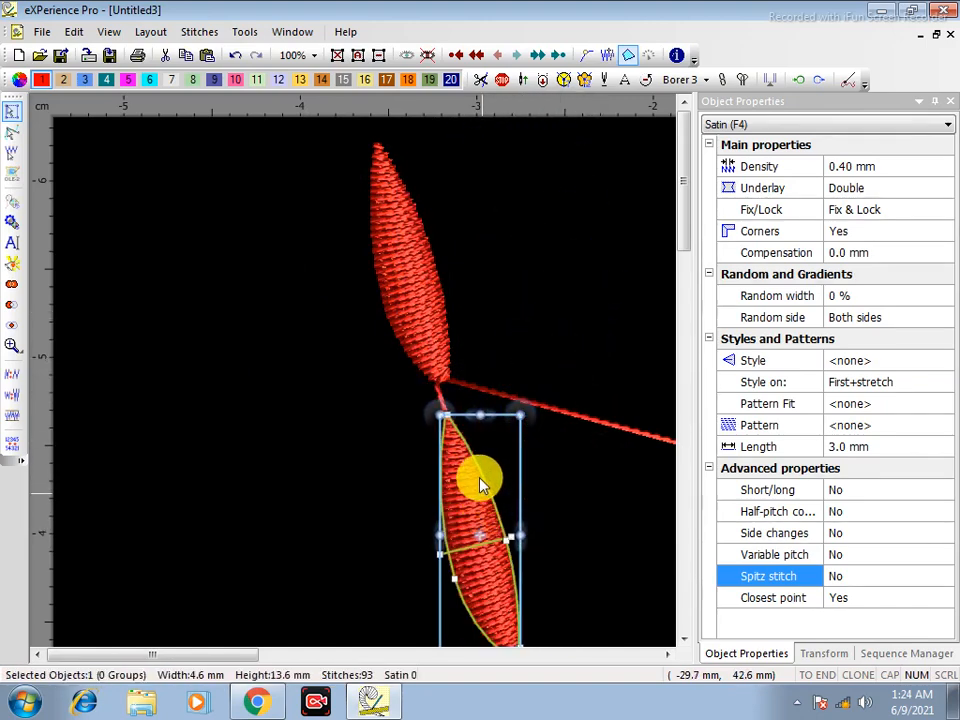